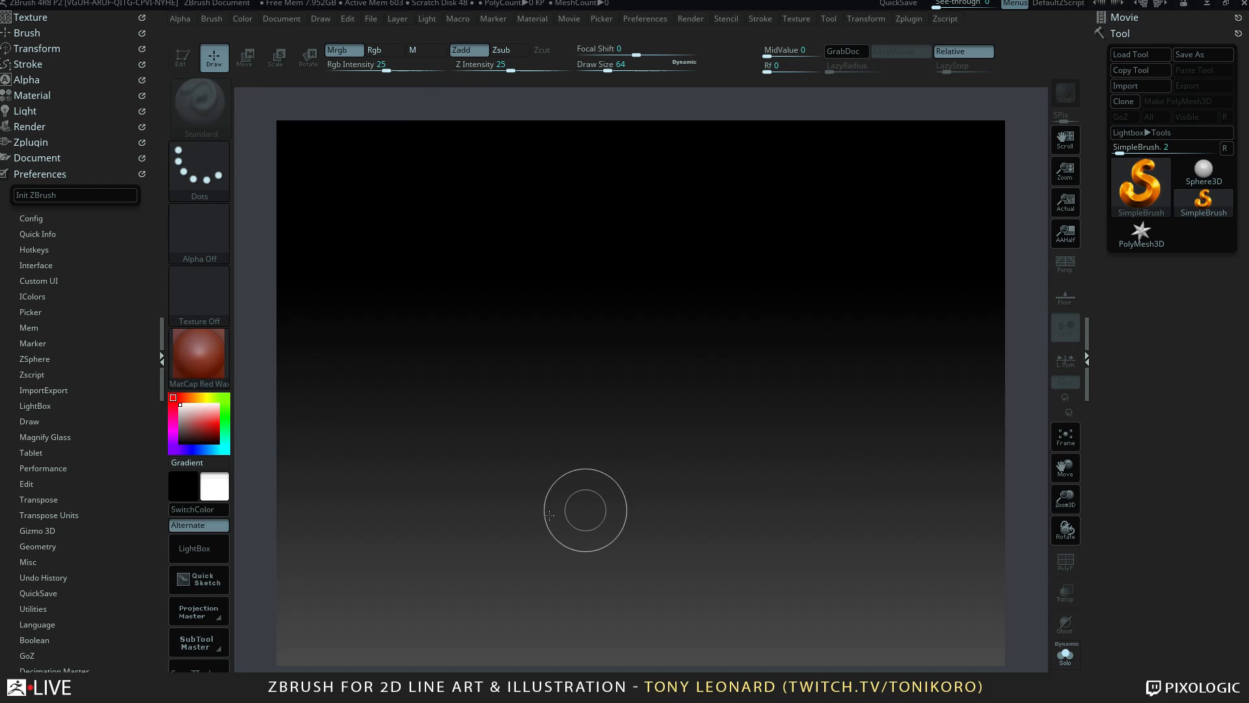
Collapse the Preferences palette and open the project TL_ZBLive_Spinner_demo from the Desktop.
click(44, 174)
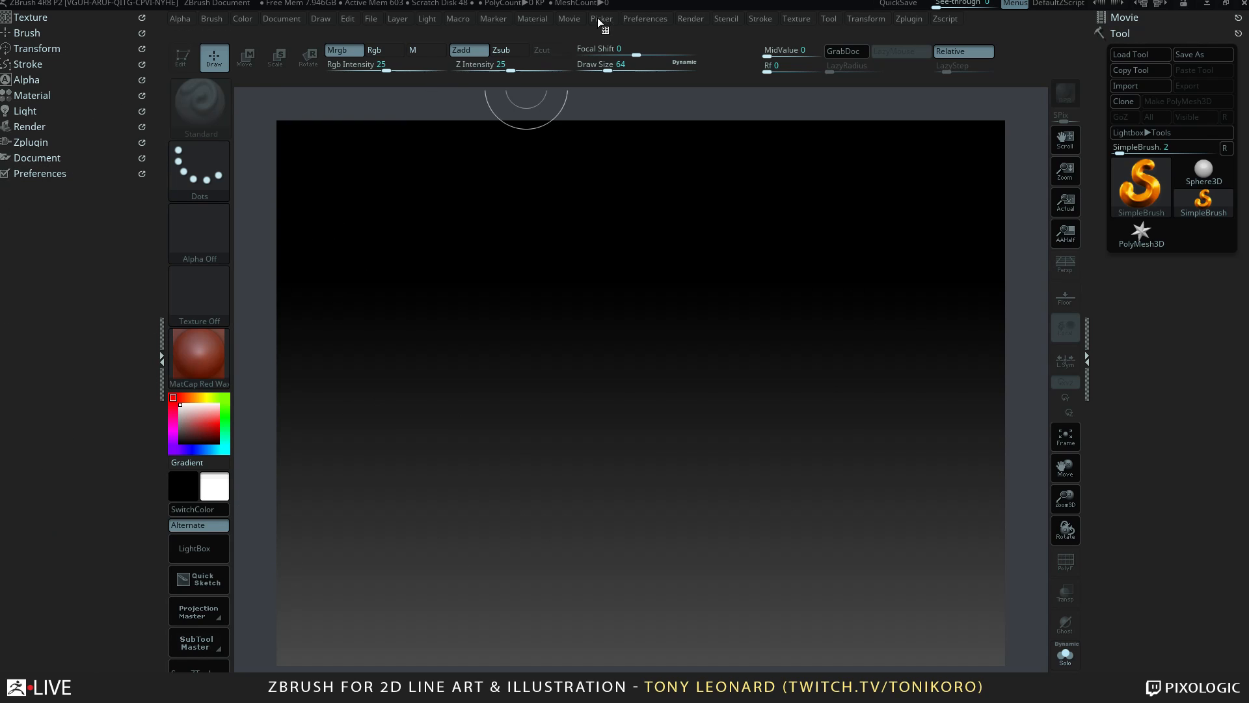
key(ctrl)
key(ctrl+o)
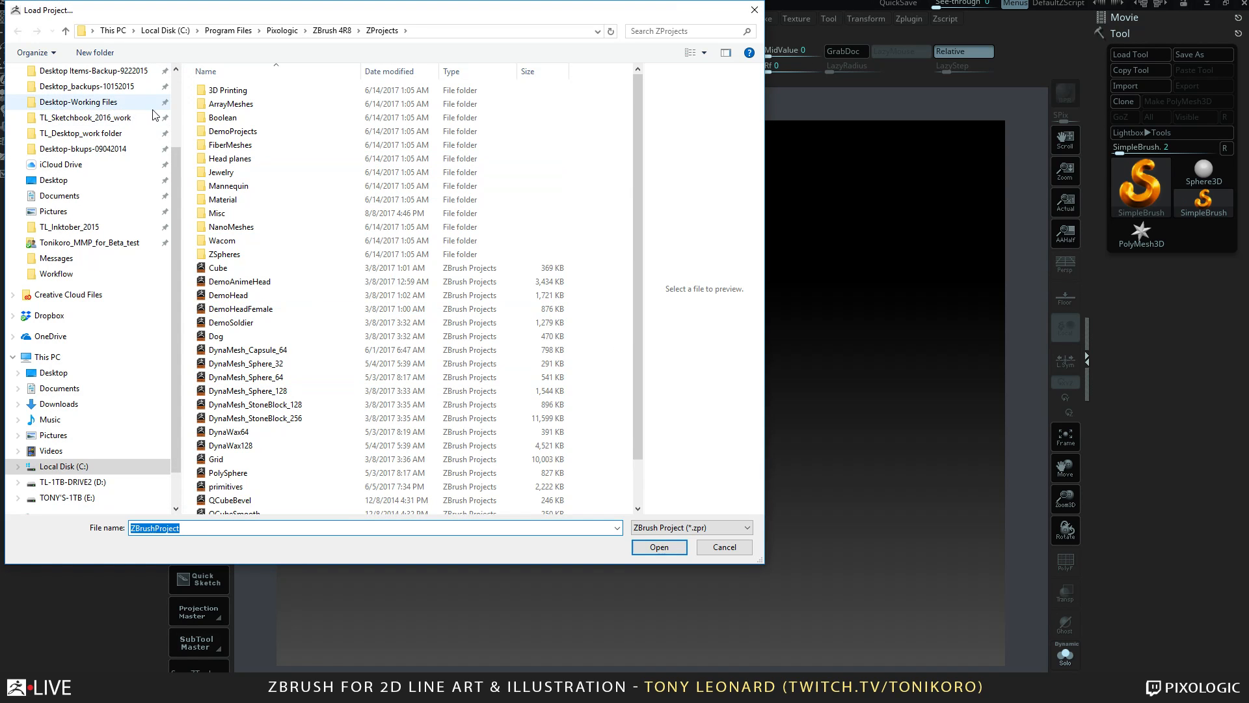
click(98, 180)
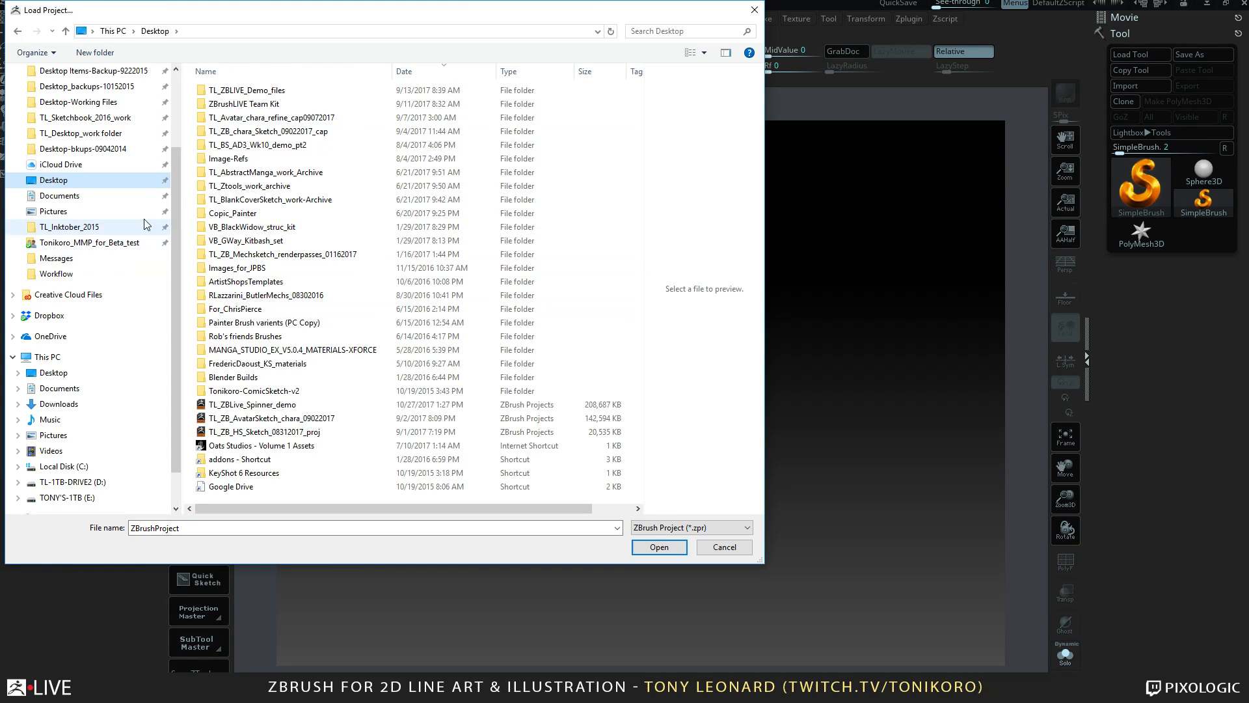
click(286, 404)
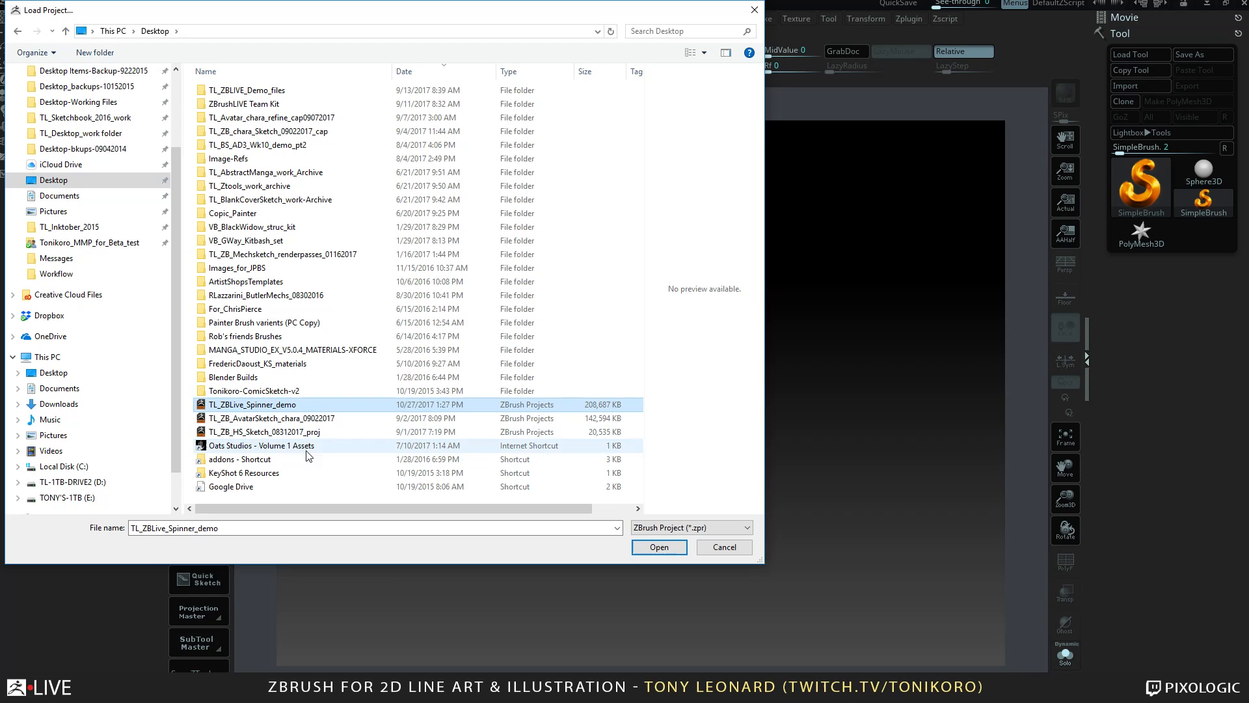
click(659, 546)
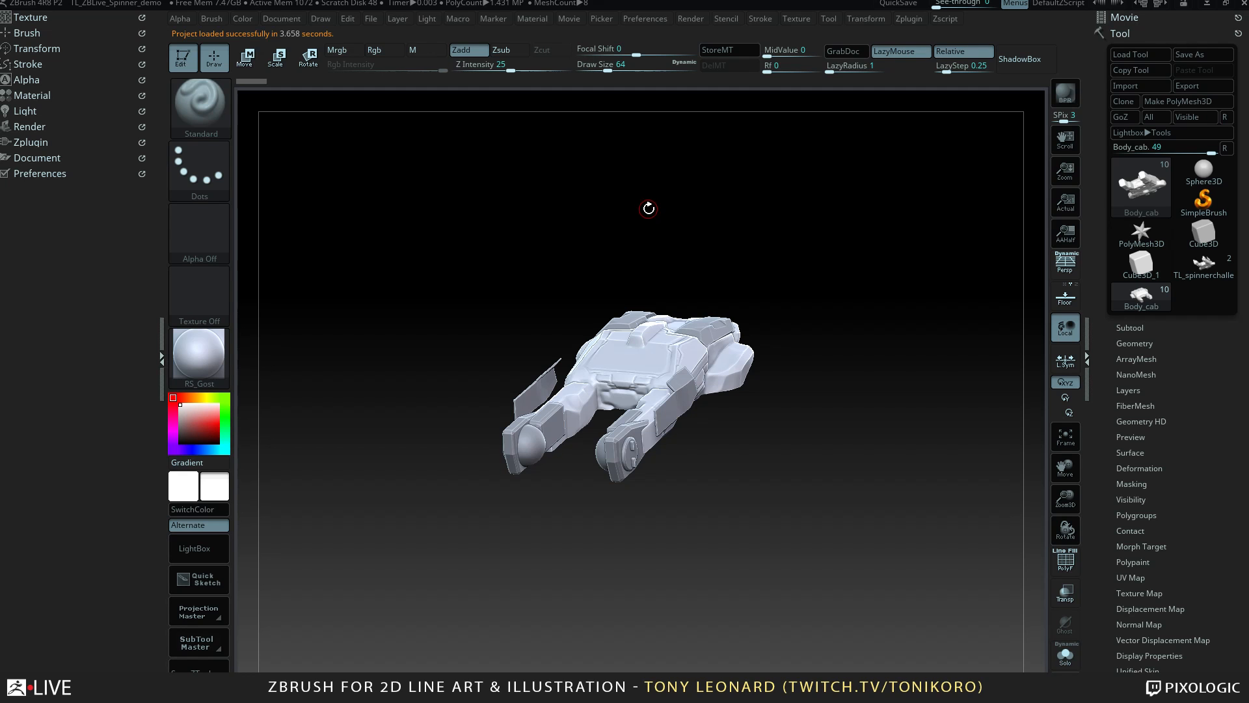
Examine the complete spinner vehicle from several angles and distances.
drag(795, 478, 891, 464)
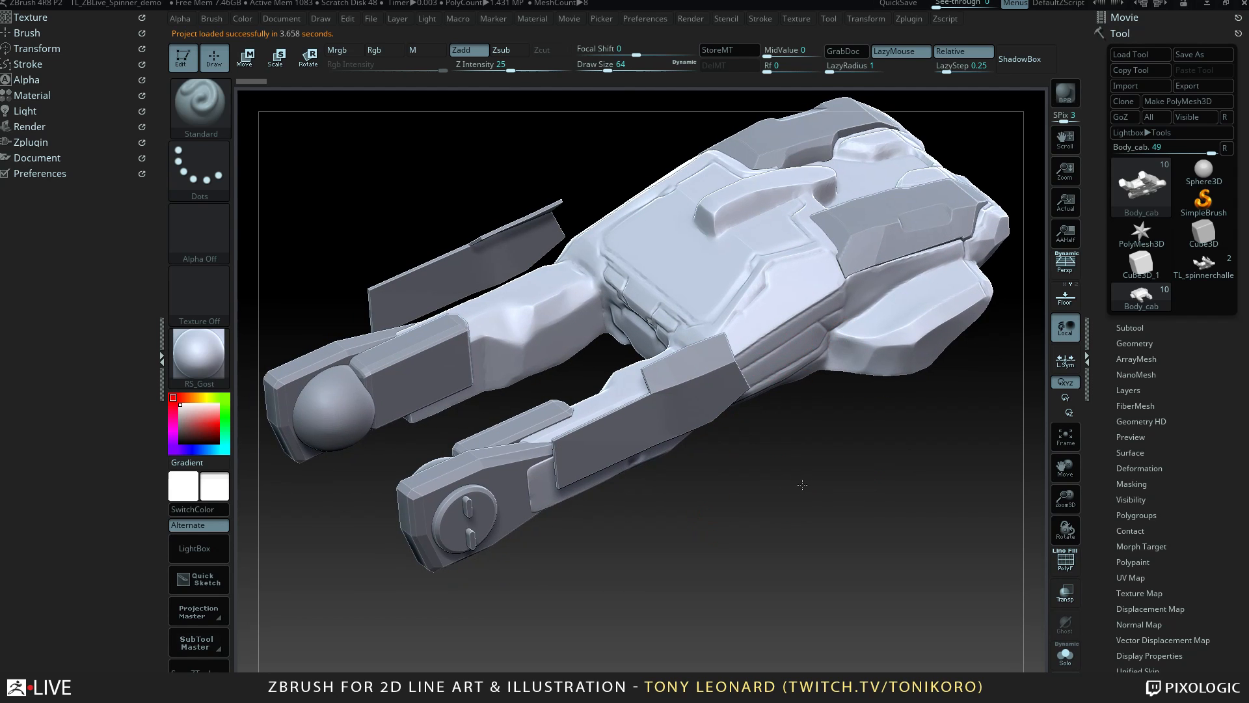
drag(780, 471, 898, 507)
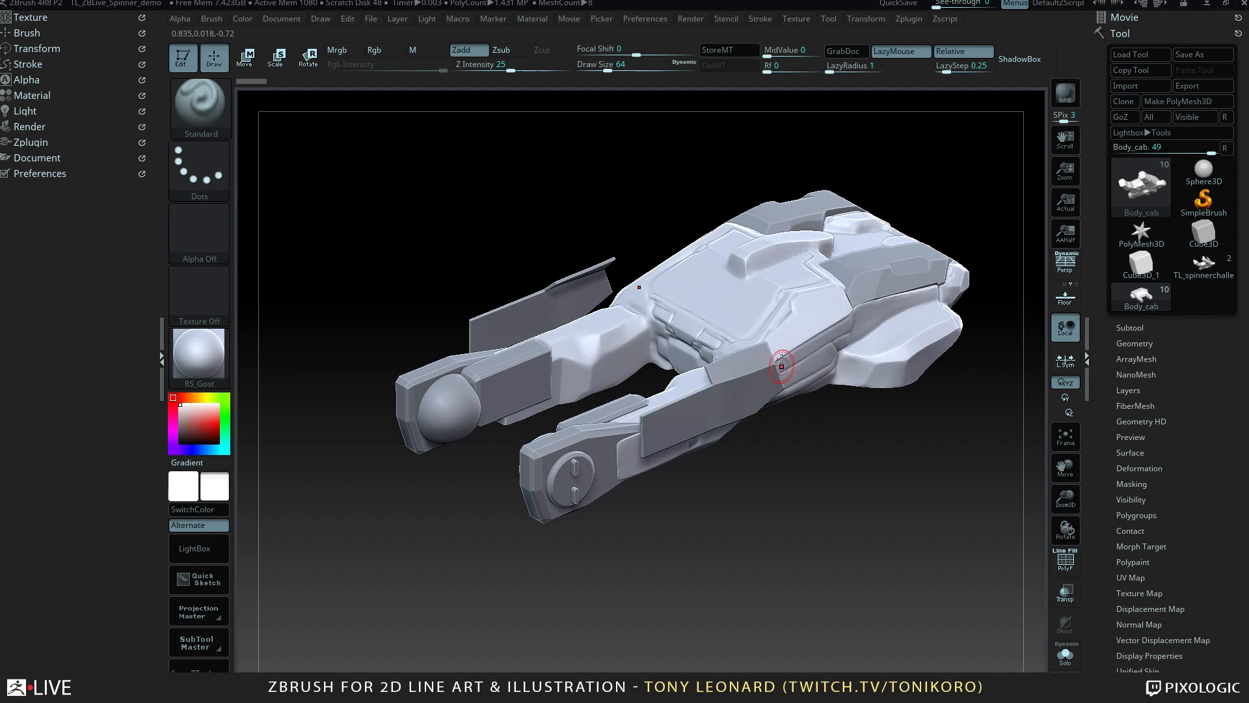
mouse_move(792, 516)
mouse_down()
mouse_move(805, 476)
mouse_move(782, 485)
mouse_move(739, 446)
mouse_move(739, 528)
mouse_move(821, 525)
mouse_move(813, 482)
mouse_move(890, 467)
mouse_move(748, 468)
mouse_up()
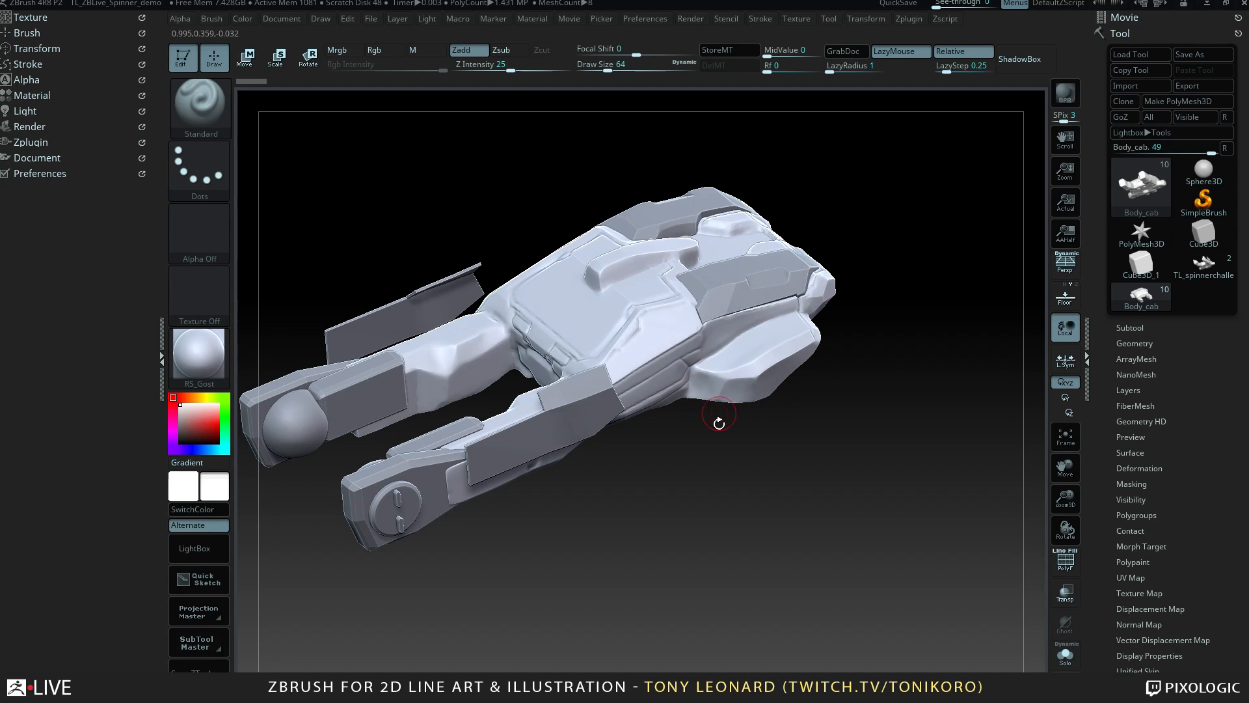
alt+drag(763, 535, 846, 533)
drag(757, 529, 490, 399)
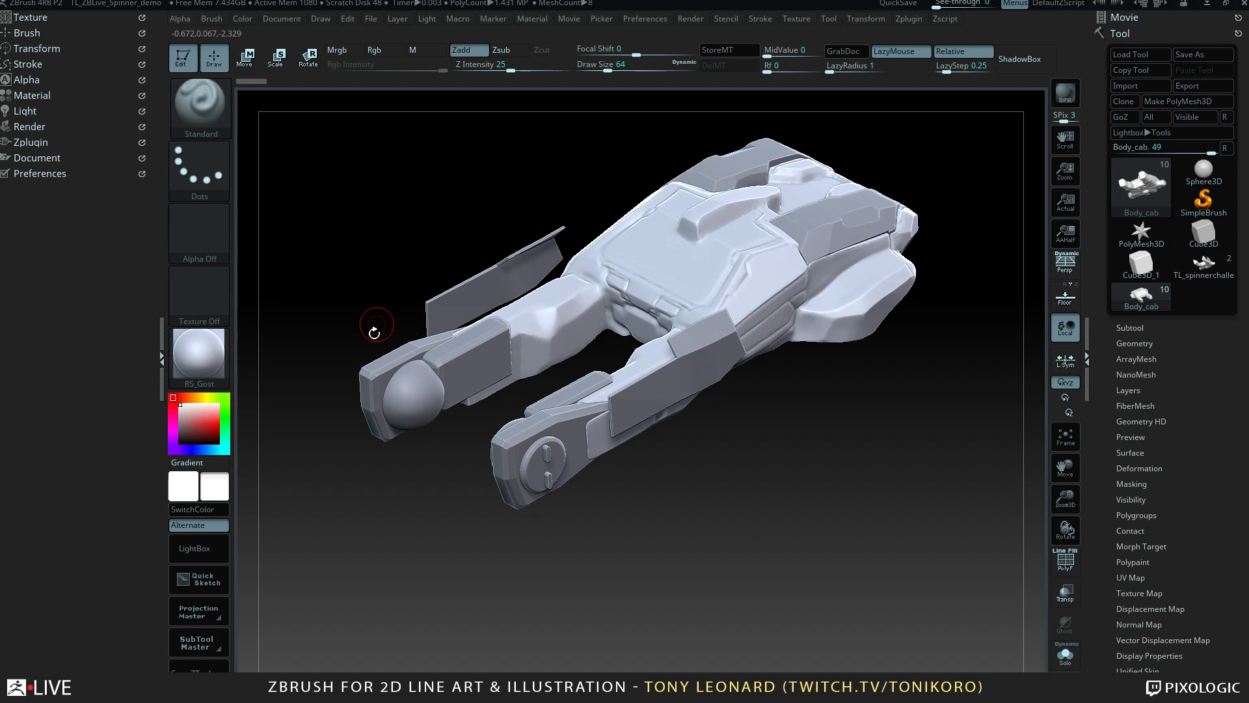
mouse_move(676, 456)
mouse_down()
mouse_move(719, 490)
mouse_move(737, 532)
mouse_move(697, 454)
mouse_up()
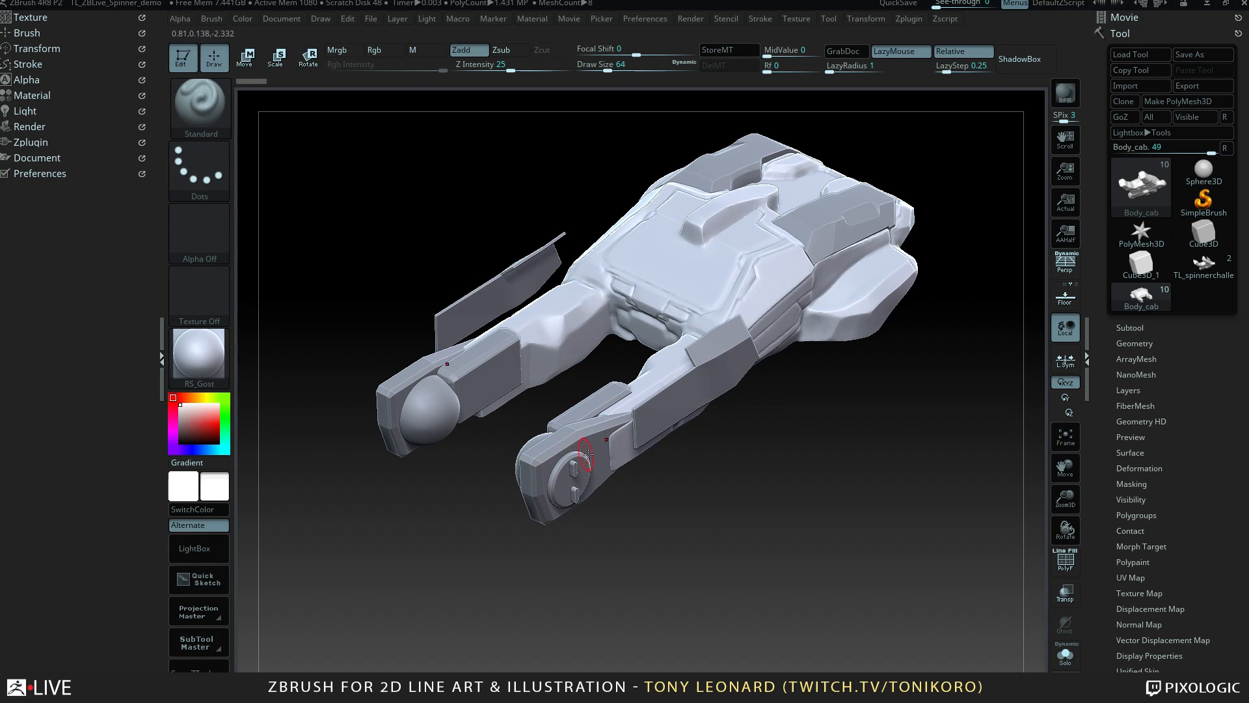
Make the front-arm domes, inner blocks and outer housings active in turn, and examine the separate parts from several angles.
alt+click(437, 406)
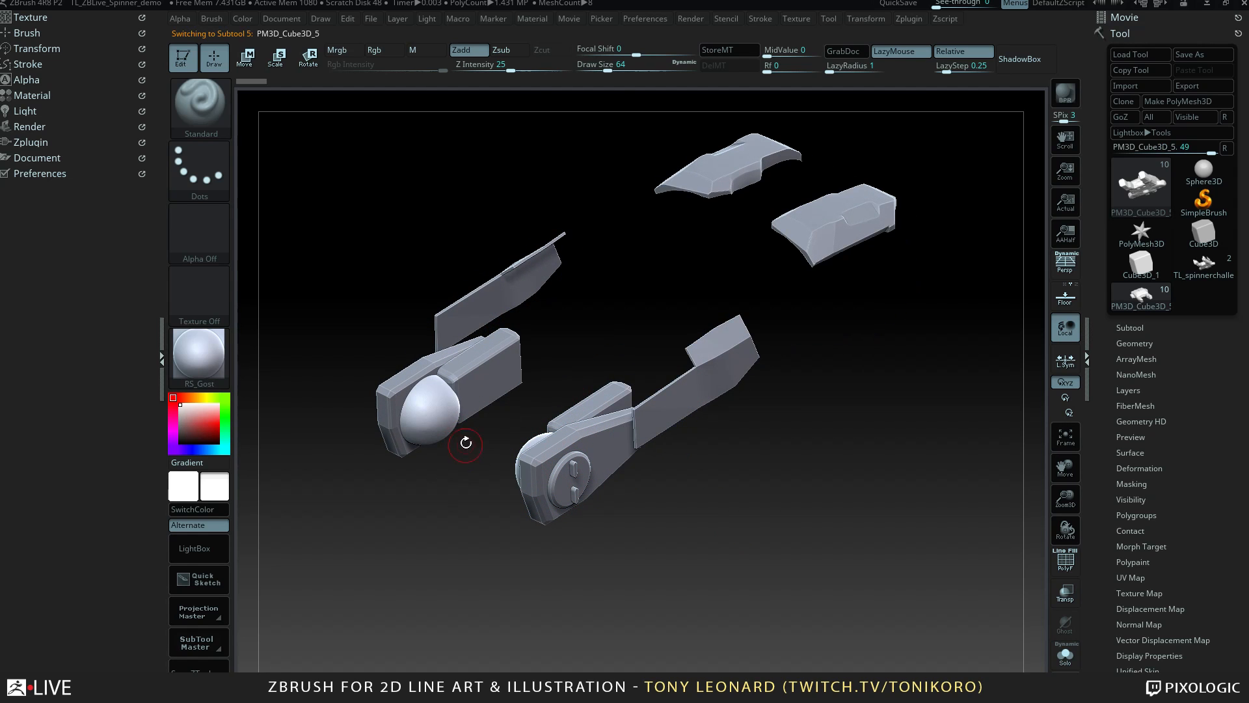
alt+click(499, 372)
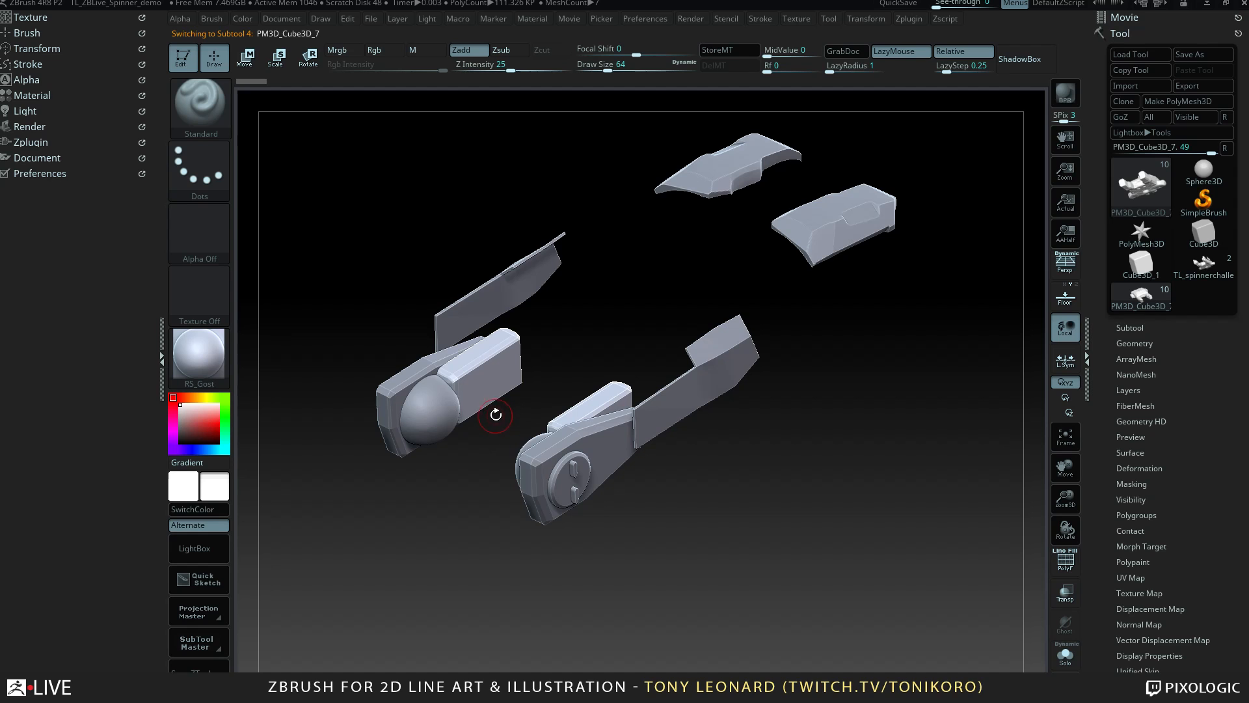
alt+click(404, 380)
drag(469, 541, 753, 534)
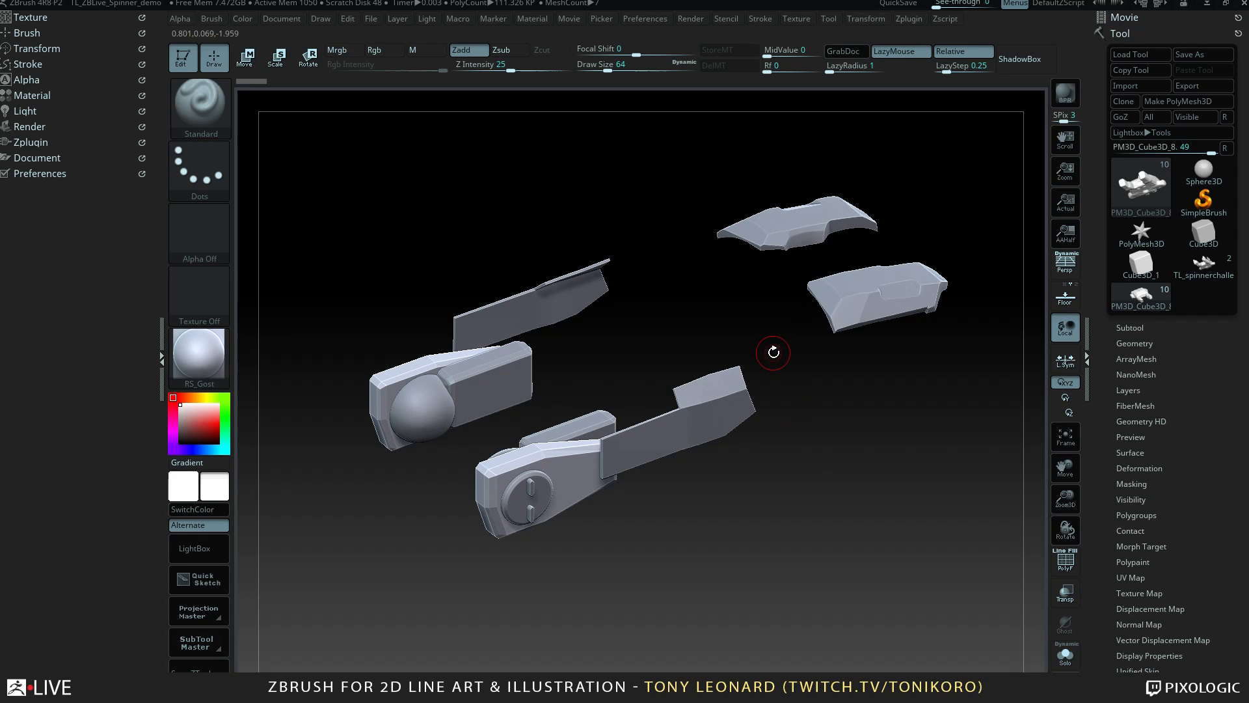
alt+drag(804, 515, 837, 603)
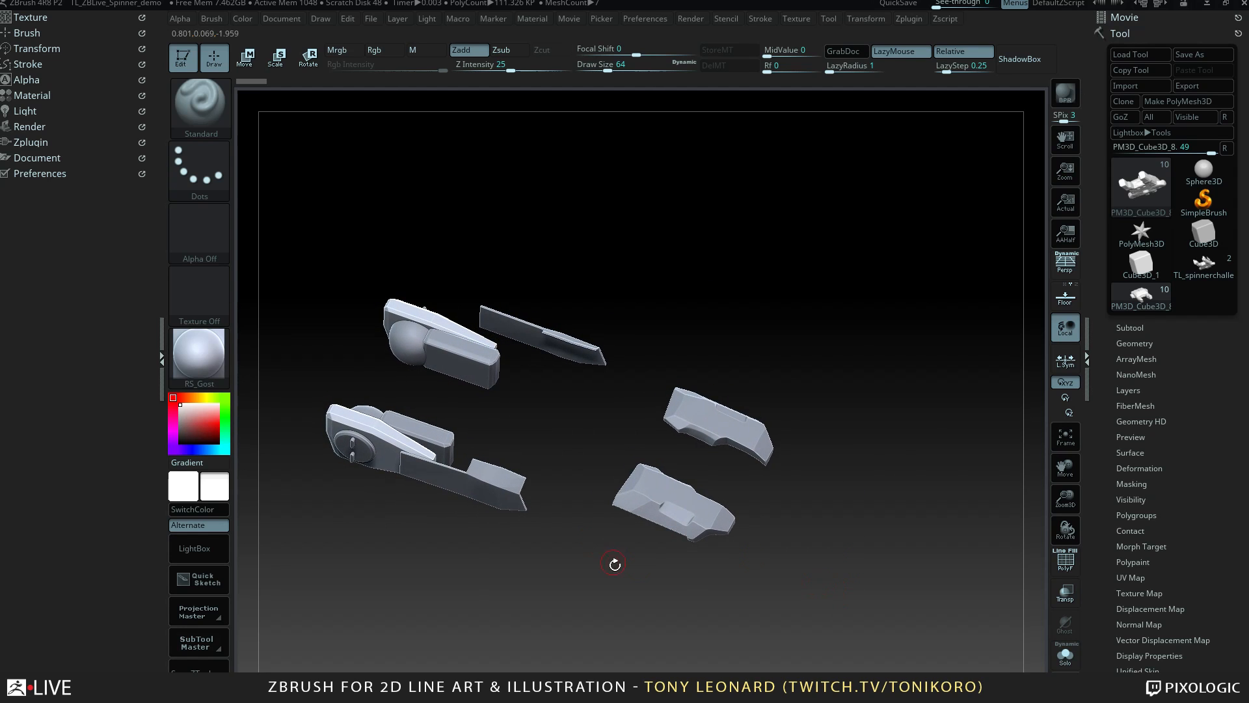
alt+drag(616, 563, 806, 477)
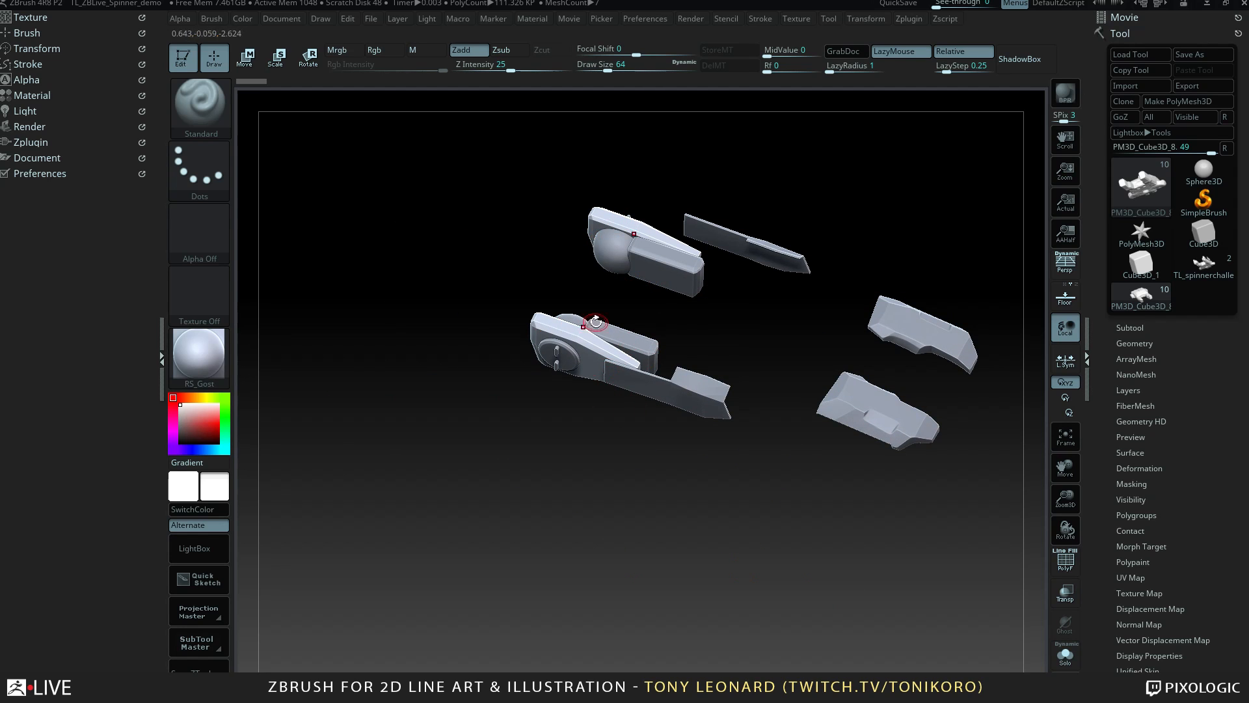
alt+drag(610, 490, 566, 508)
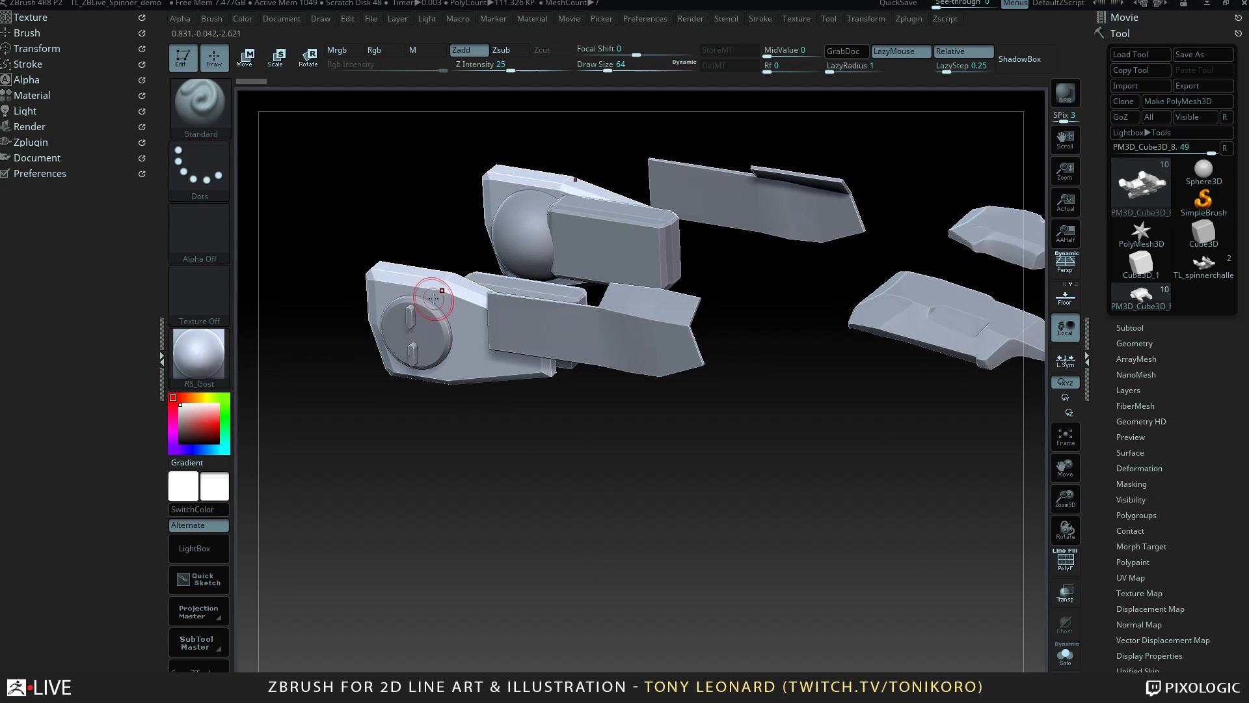
drag(585, 455, 837, 473)
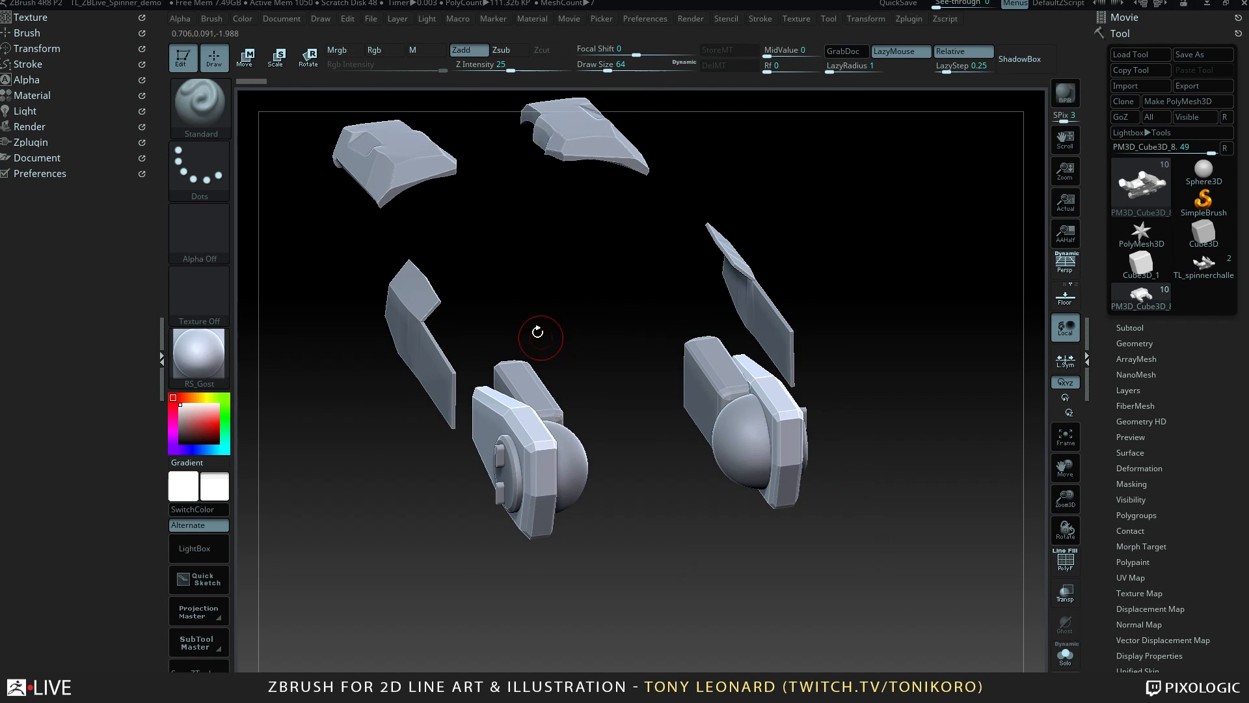
drag(673, 546, 792, 486)
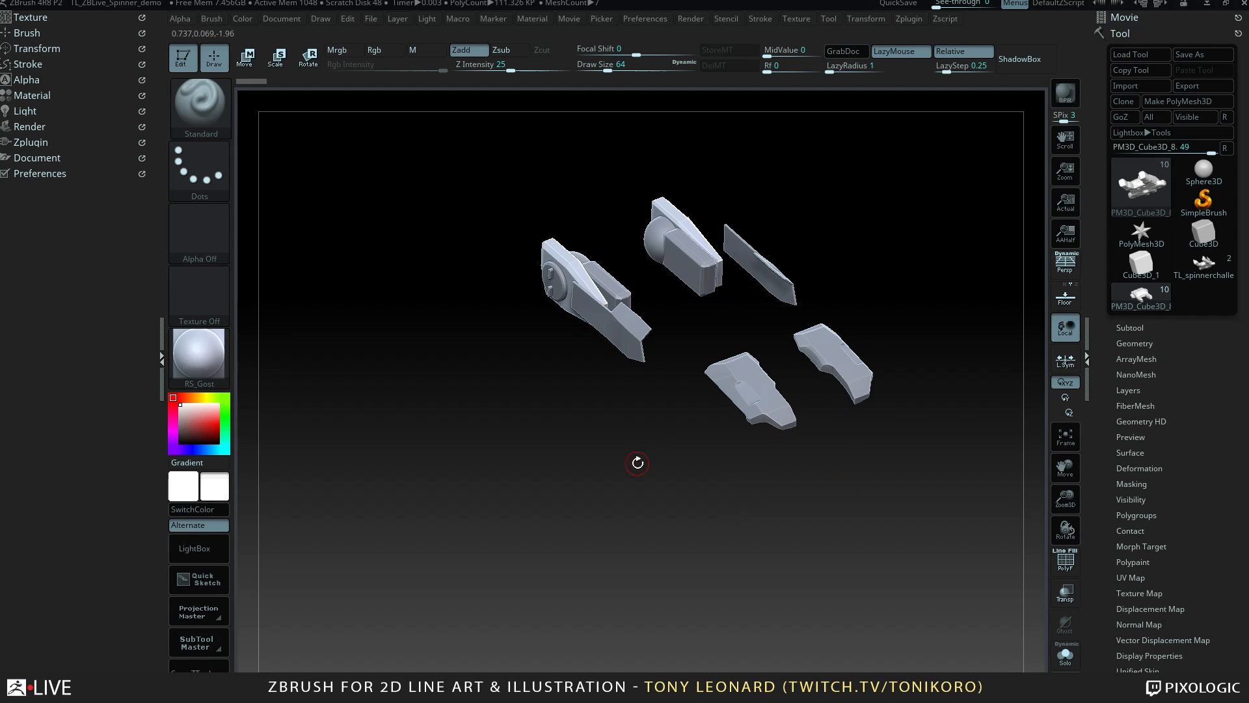
drag(671, 433, 660, 538)
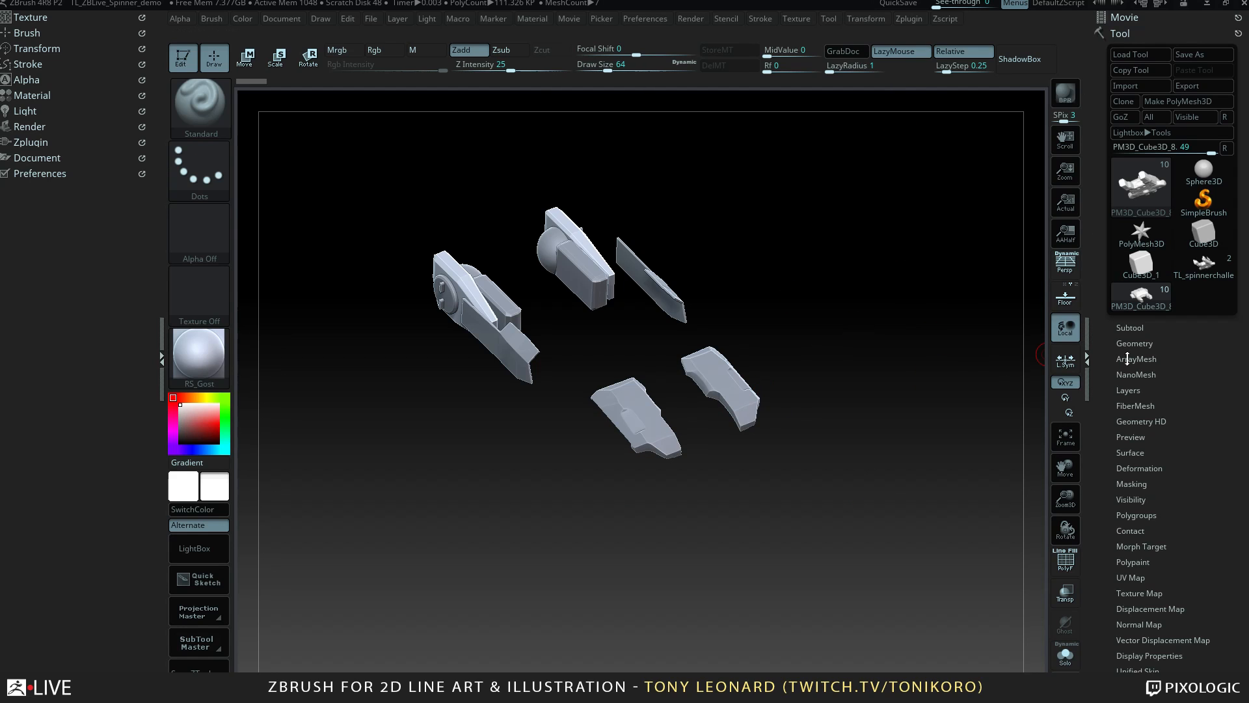
Expand the Subtool list, make Body_cab visible and active, and hide all other subtools.
click(1121, 326)
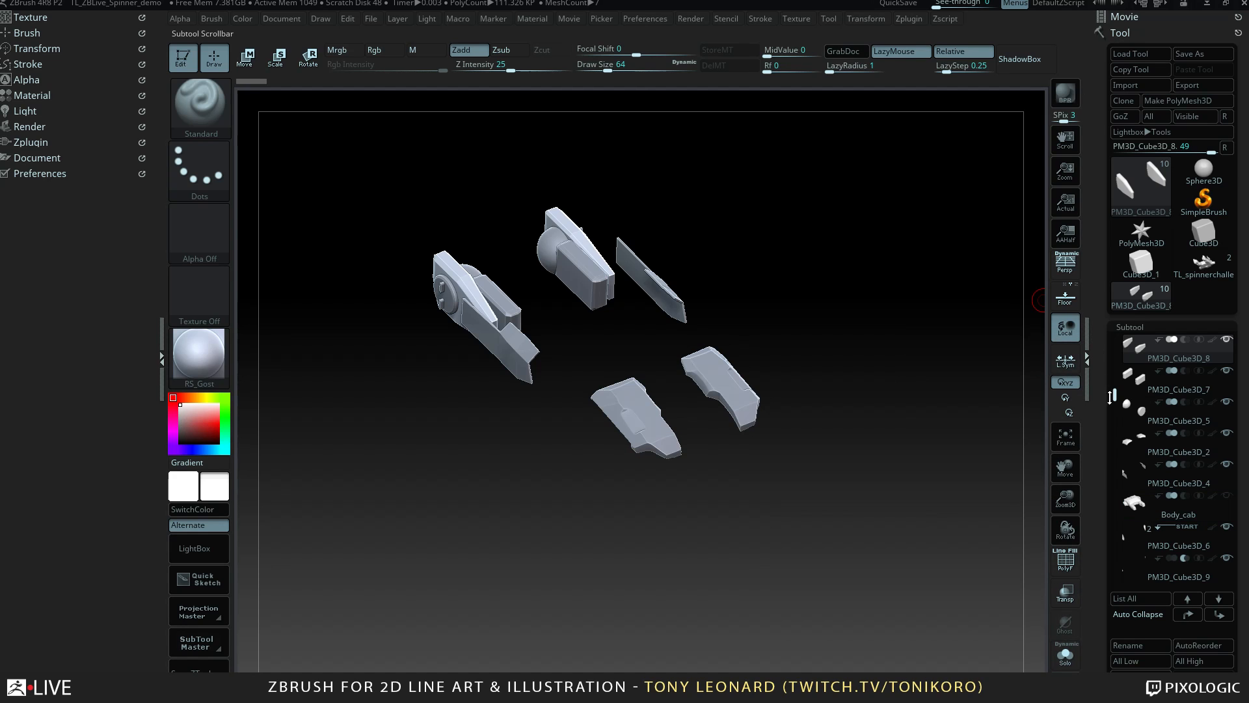
scroll(1152, 486, down, 1)
click(1226, 465)
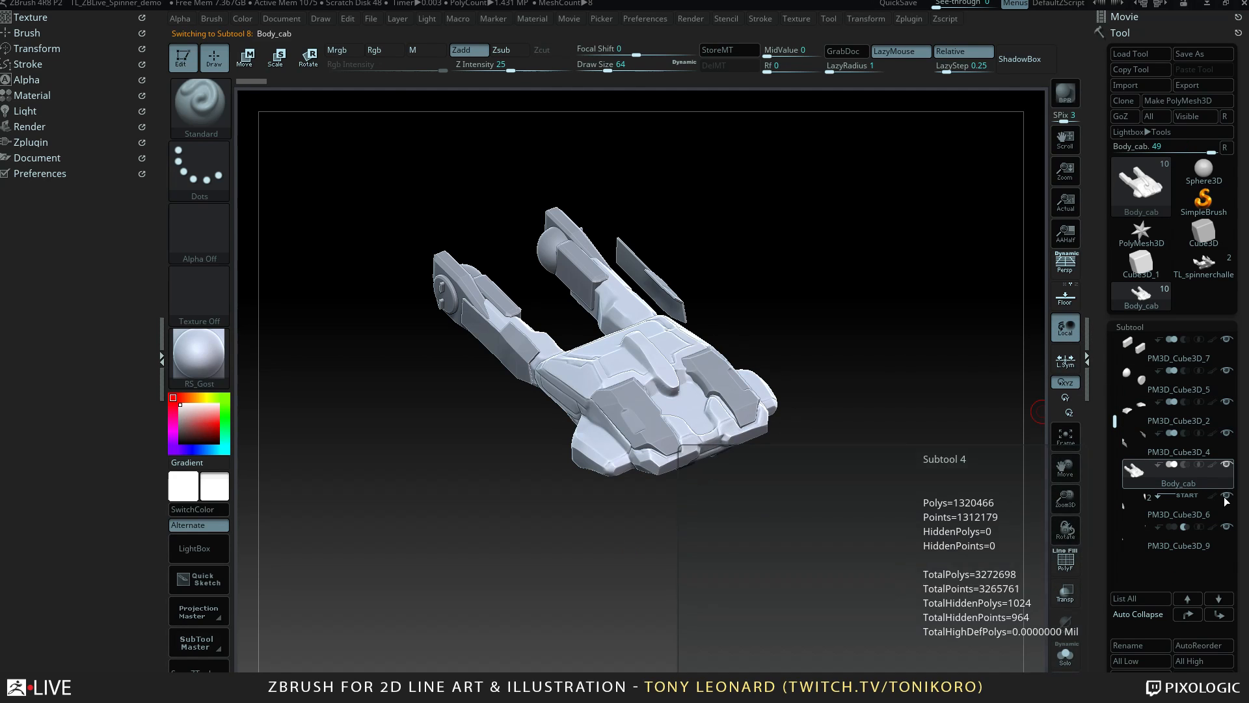
shift+click(1227, 466)
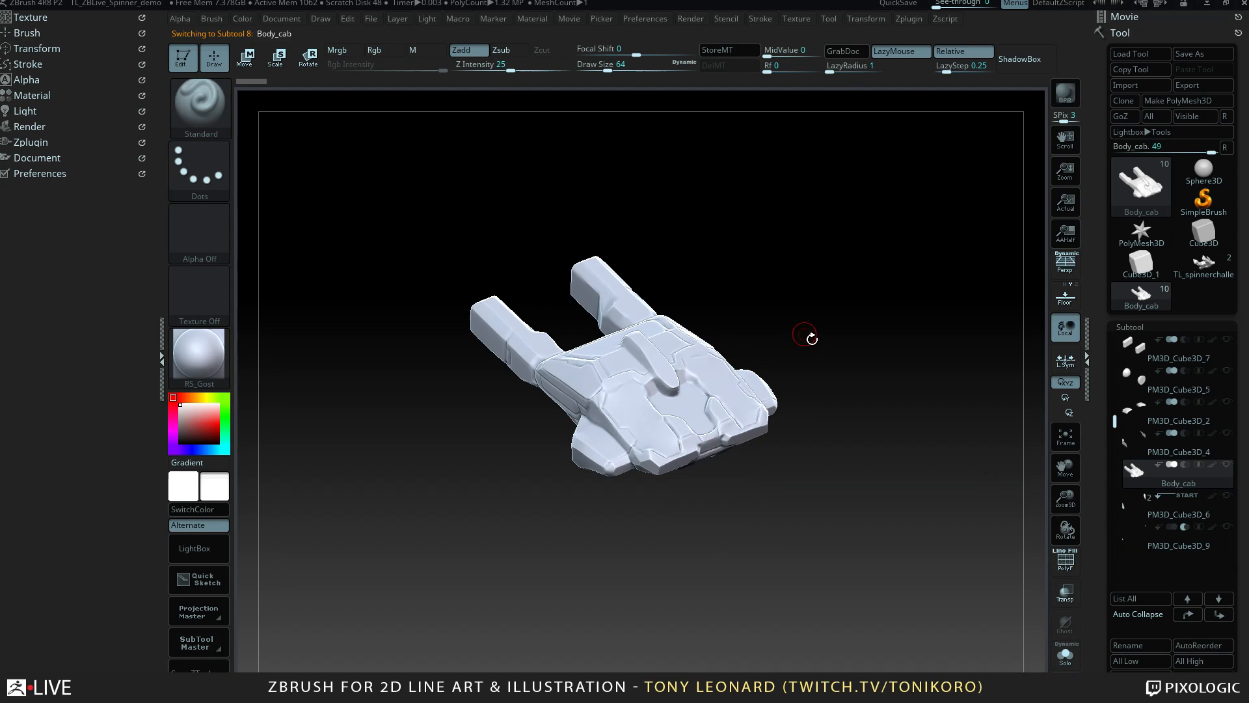
alt+drag(857, 515, 850, 450)
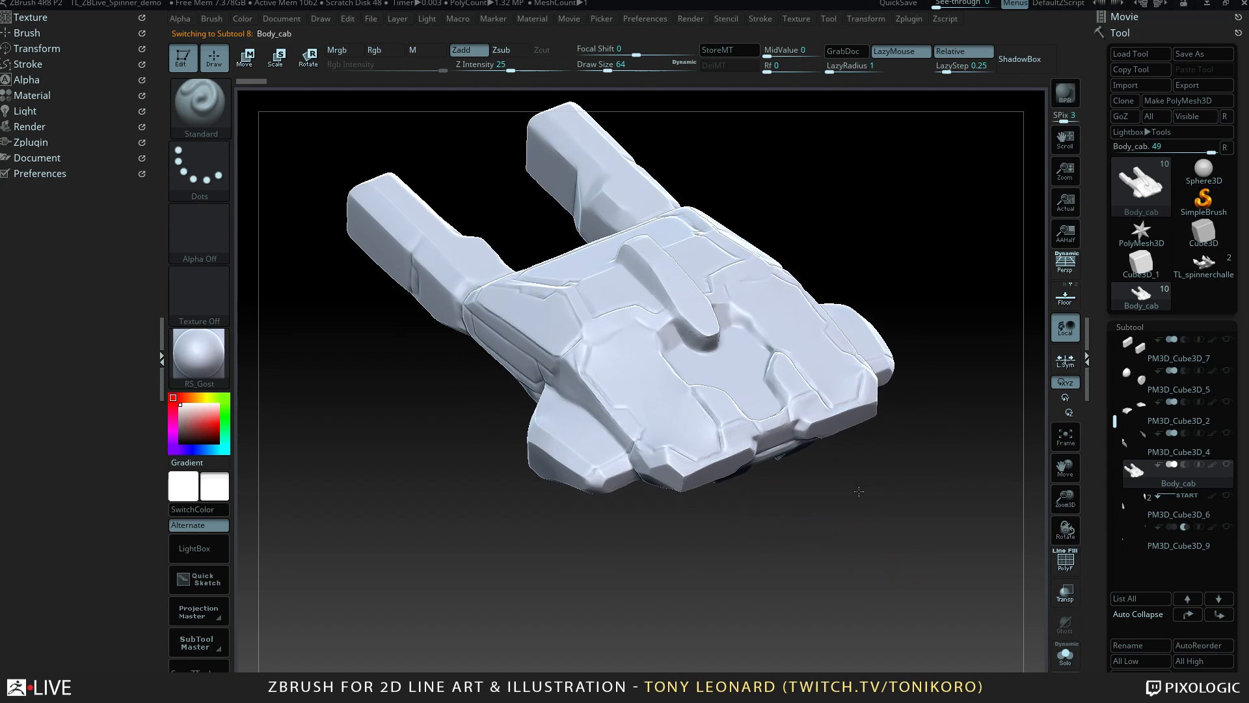
mouse_move(899, 514)
mouse_down()
mouse_move(881, 574)
mouse_move(891, 520)
mouse_move(884, 552)
mouse_move(867, 538)
mouse_move(881, 519)
mouse_up()
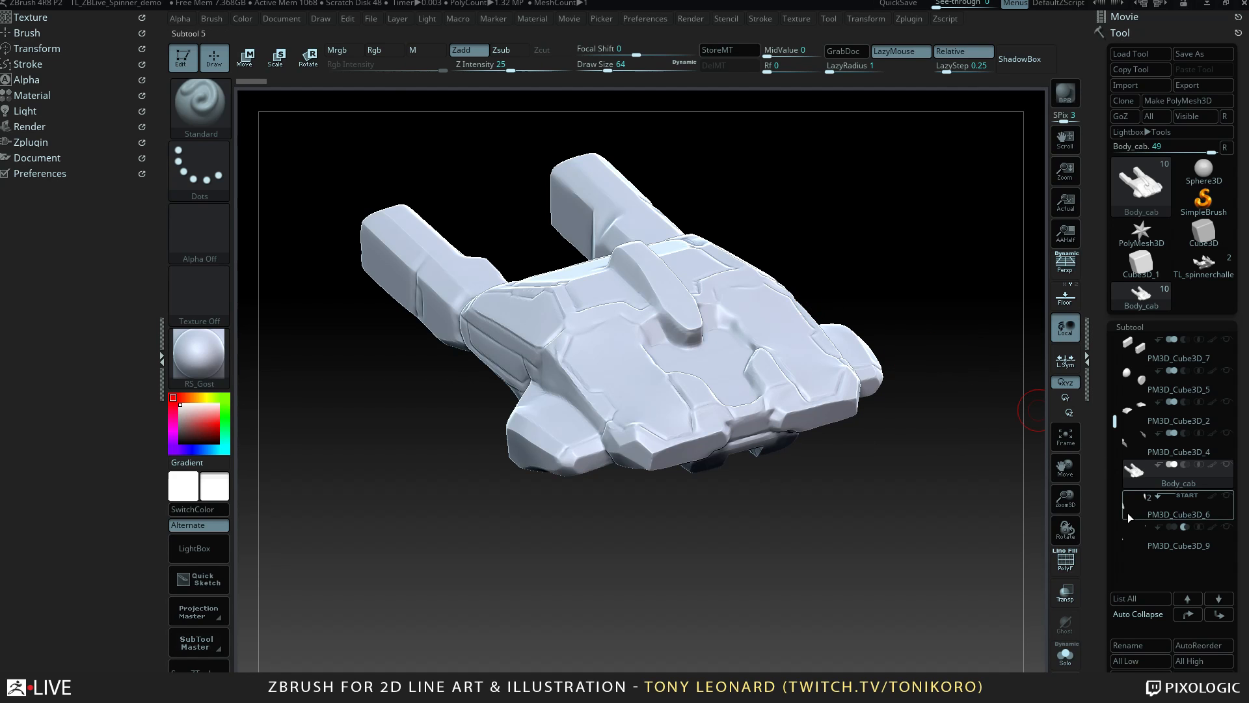
Show all subtools together with Body_cab.
mouse_move(1203, 442)
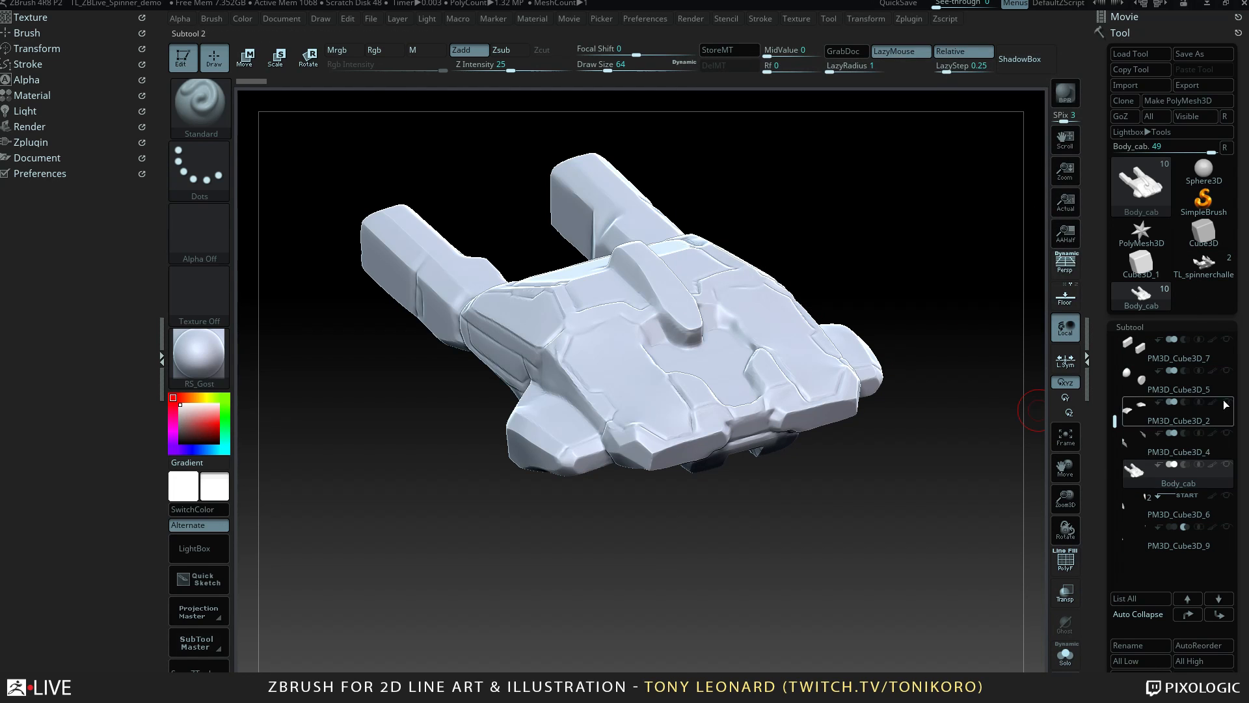
mouse_move(1225, 485)
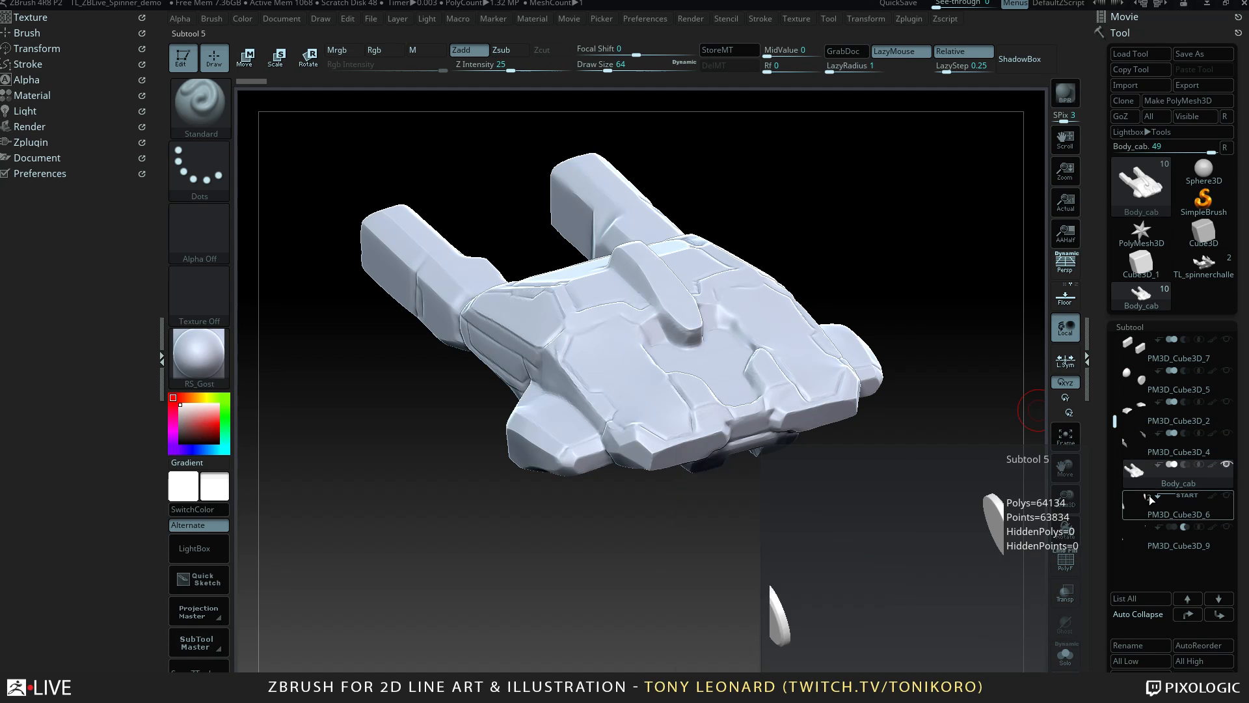
key(shift)
shift+click(1228, 466)
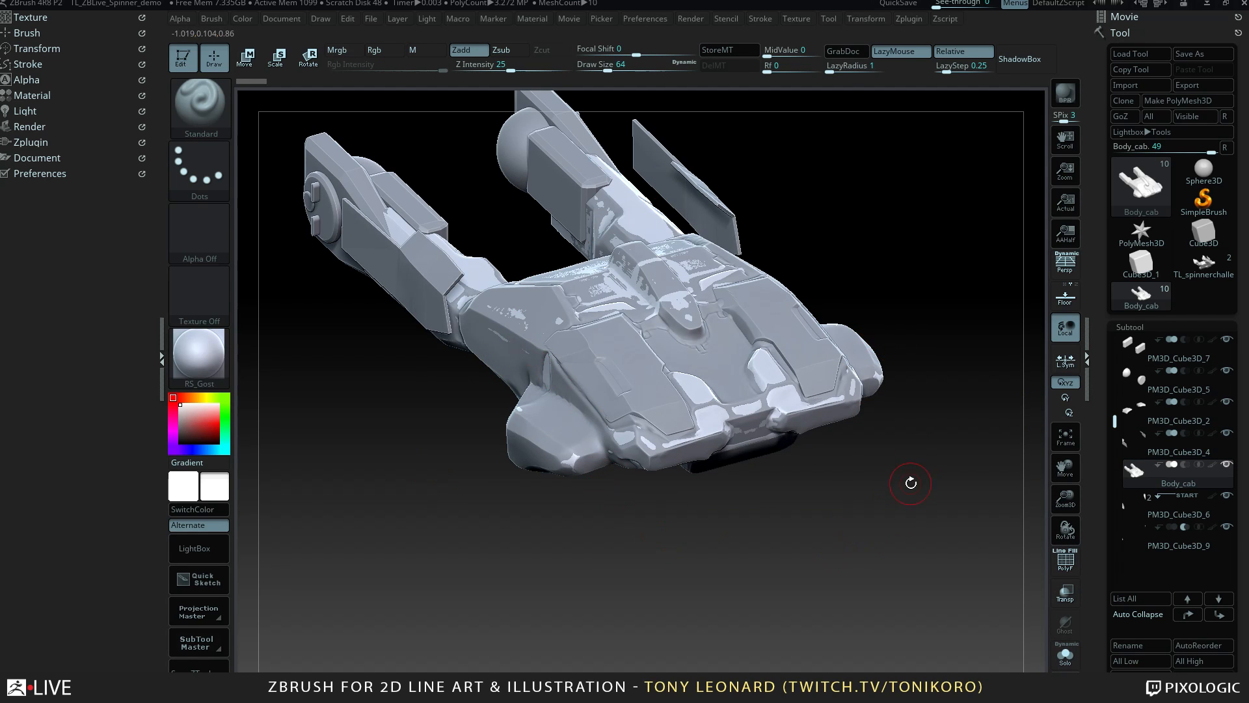
Hide the subtools PM3D_Cube3D_4, 2, 5, 7, 9 and 6 one by one.
click(1227, 432)
click(1227, 402)
click(1227, 371)
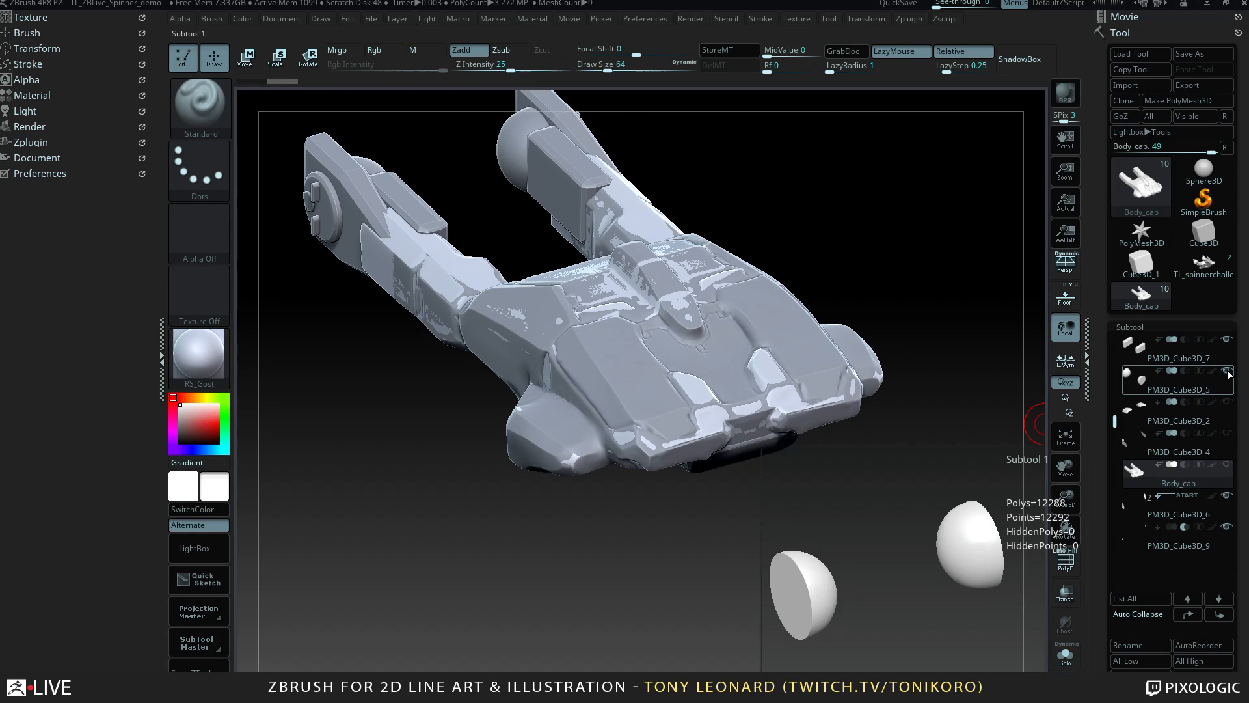
click(1227, 340)
click(1227, 527)
click(1227, 495)
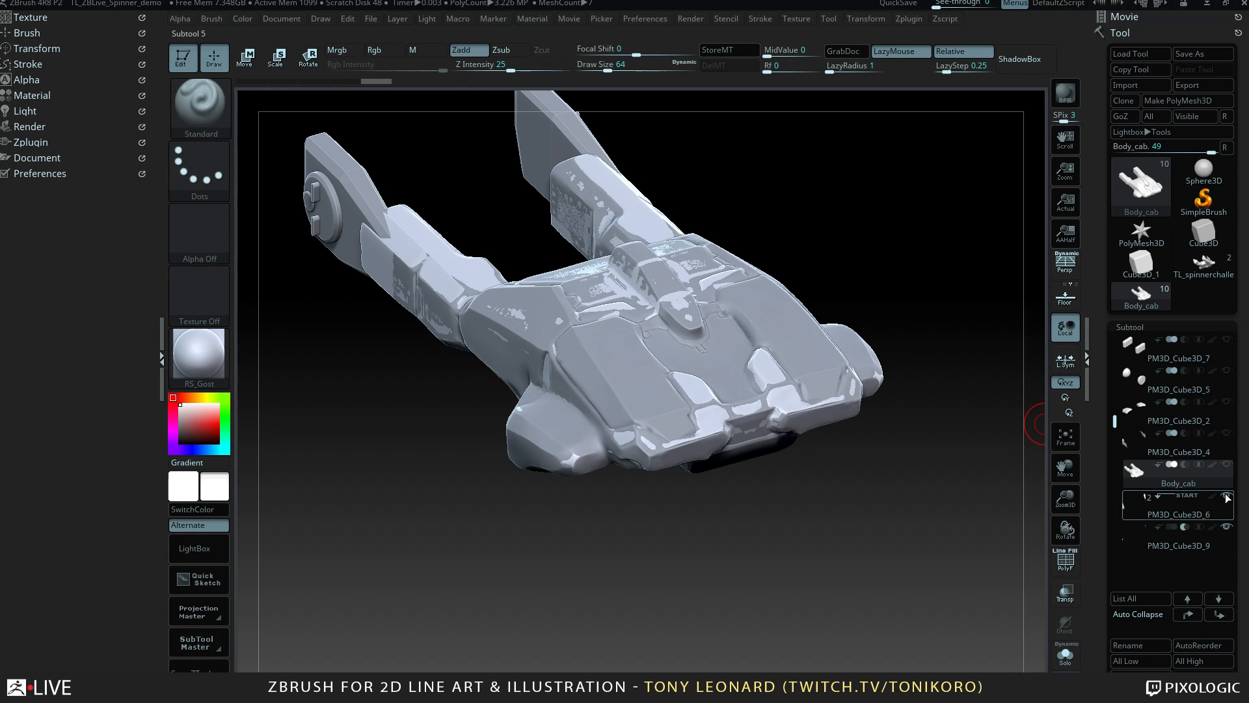
Hide every subtool except Body_cab and turn on Solo mode for it.
shift+click(1227, 464)
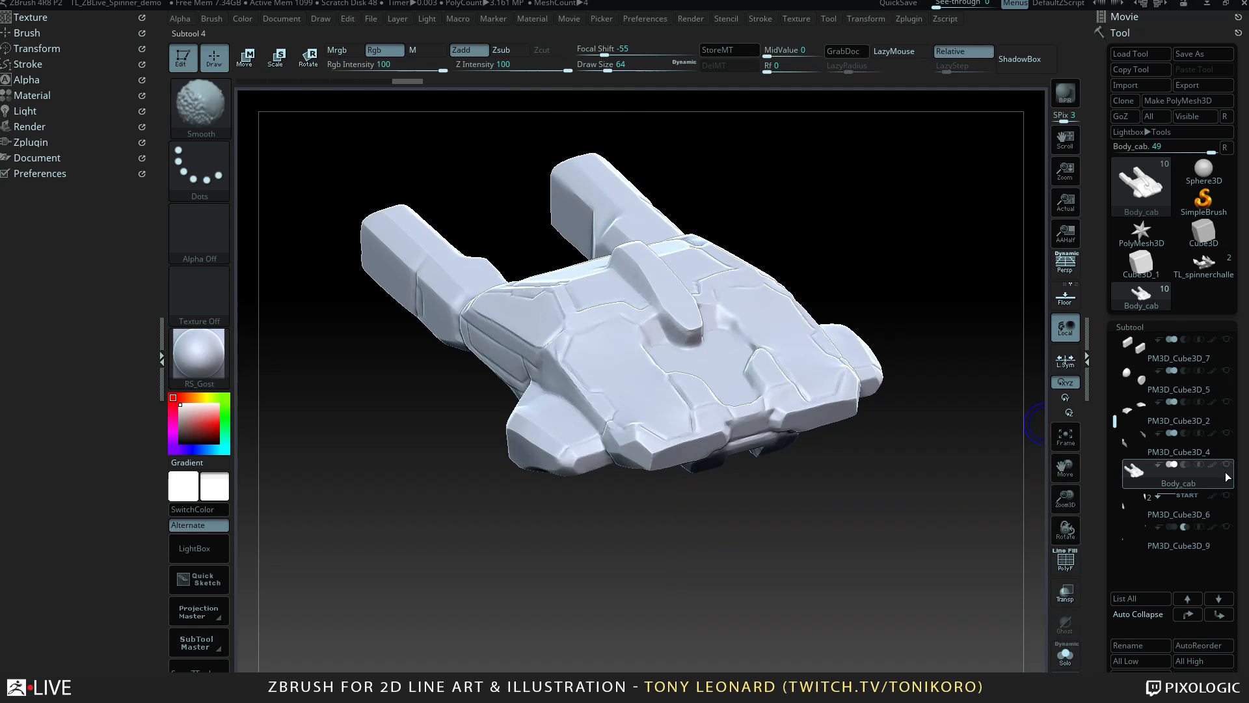
drag(818, 509, 984, 493)
drag(882, 484, 882, 592)
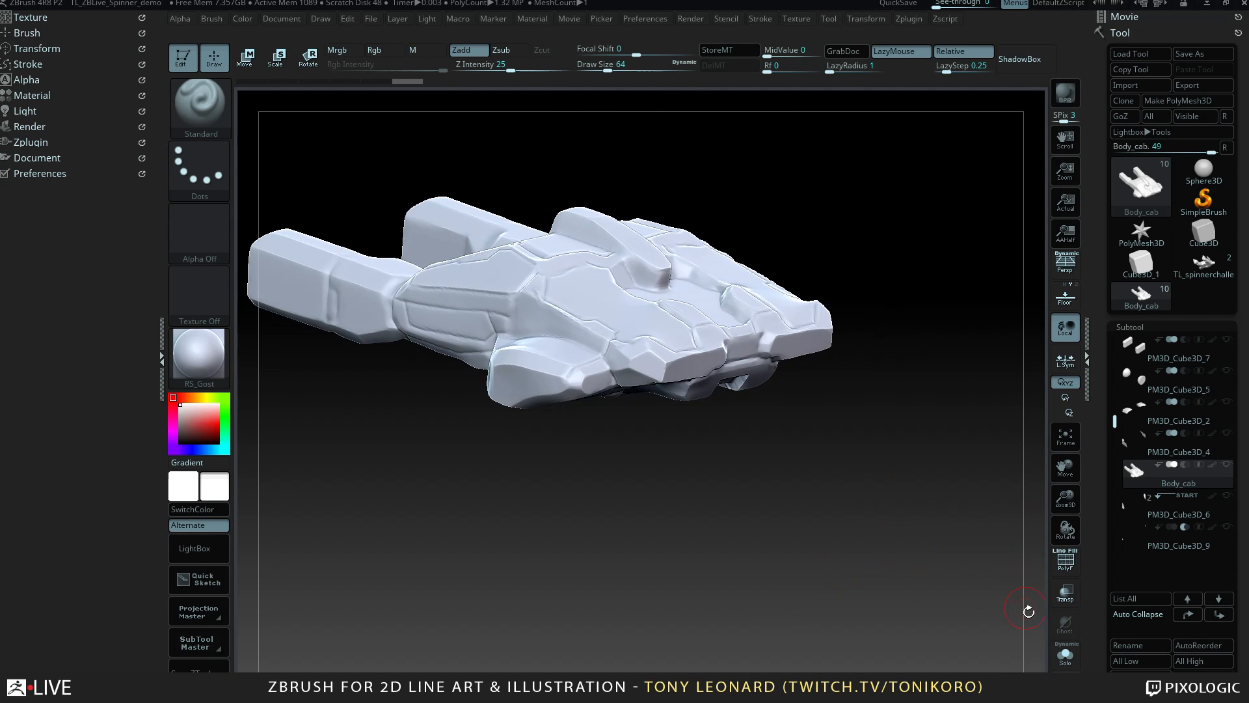
click(1065, 655)
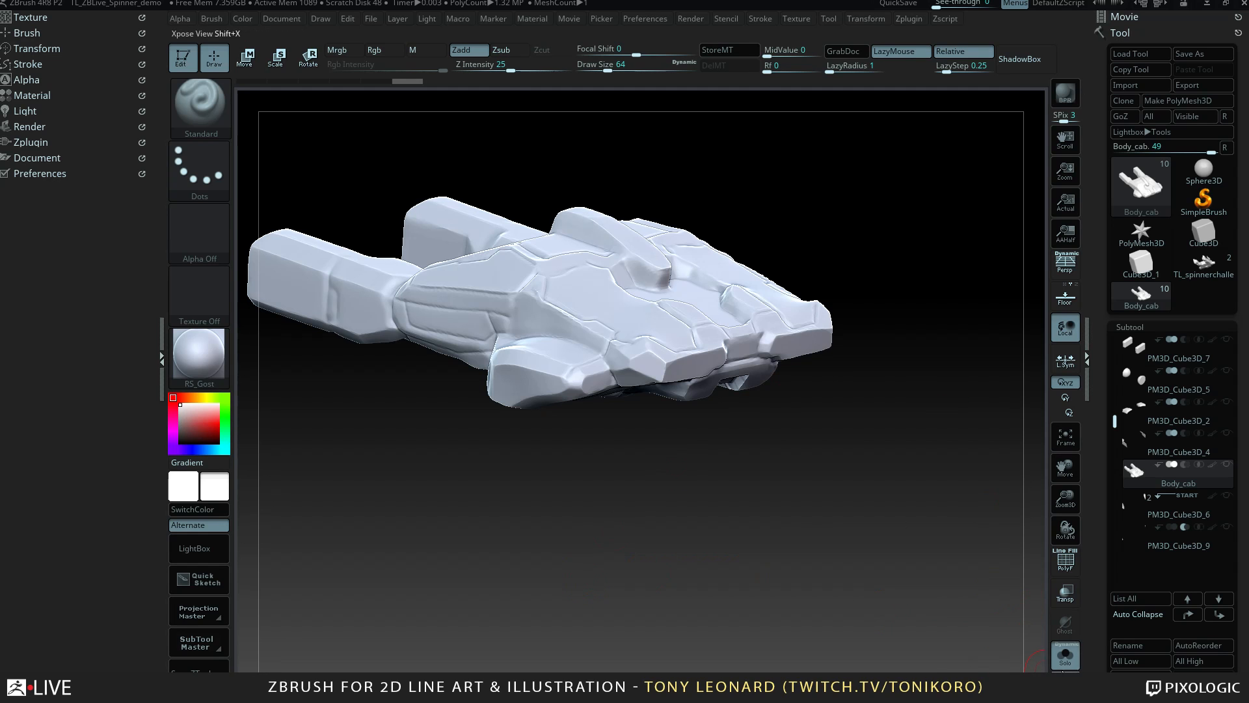
drag(724, 524, 841, 570)
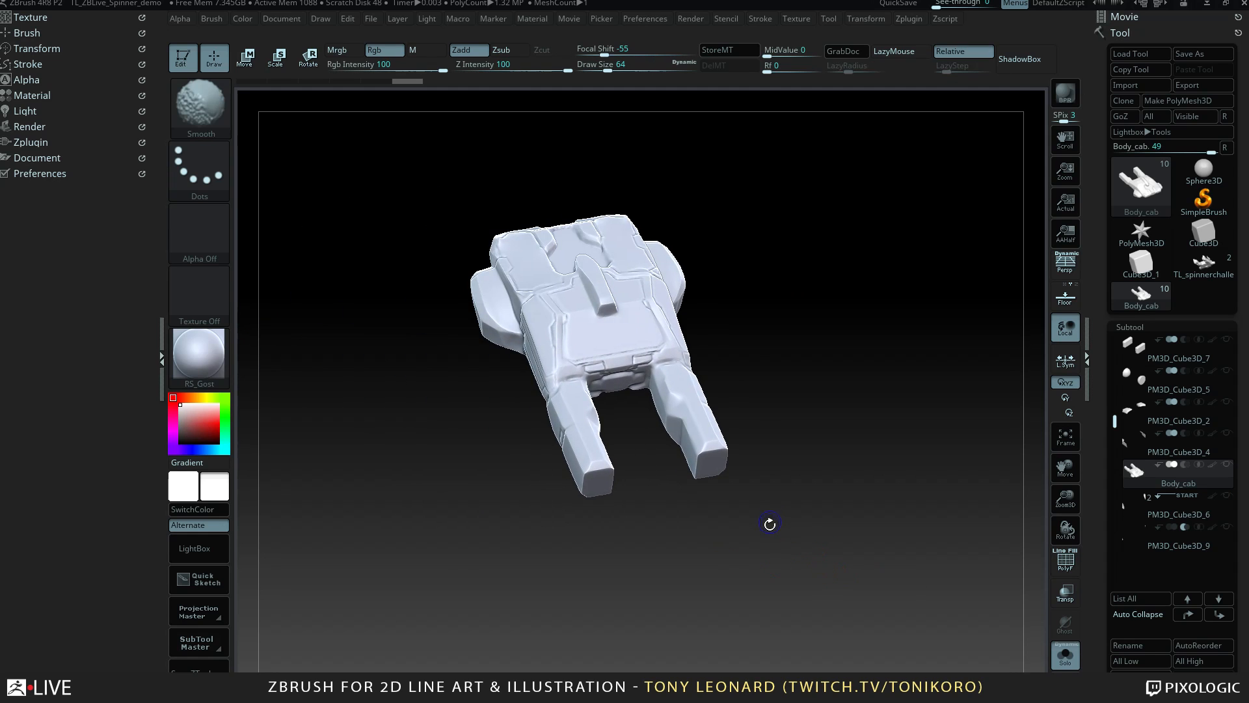
Turn on the PolyFrame display to examine the polygroups and wireframe of Body_cab.
key(shift+f)
alt+drag(798, 409, 833, 386)
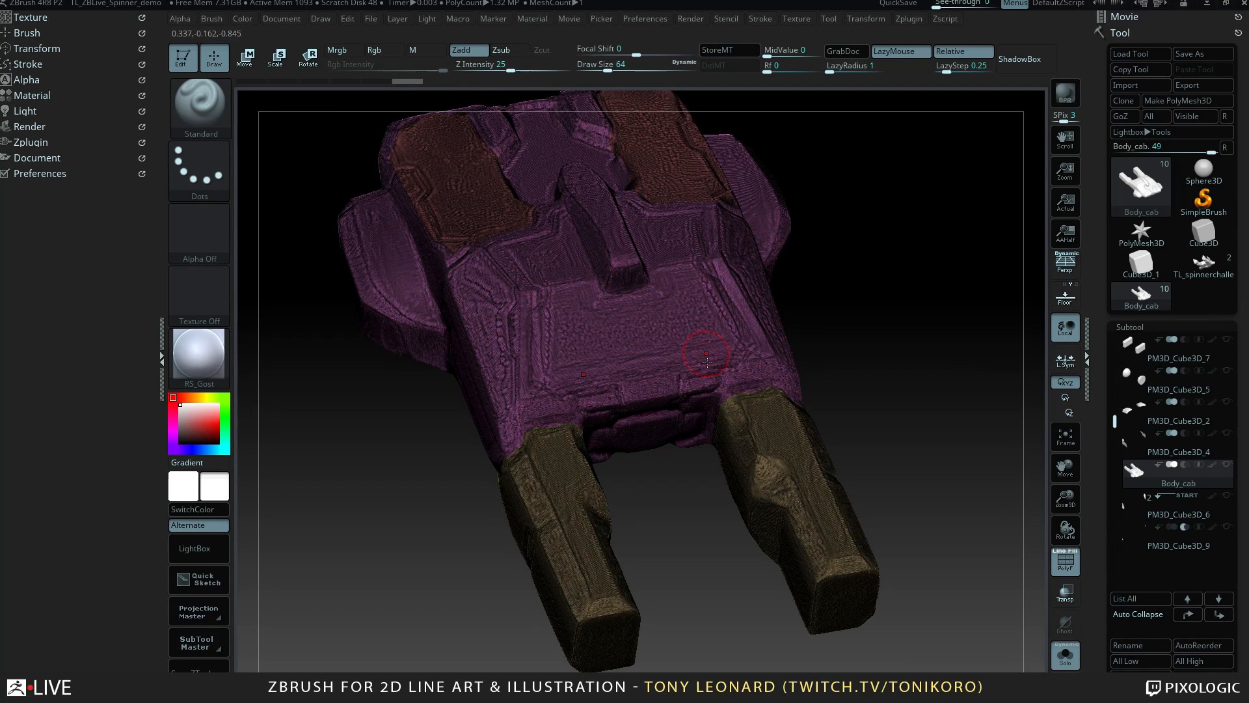
drag(942, 455, 966, 430)
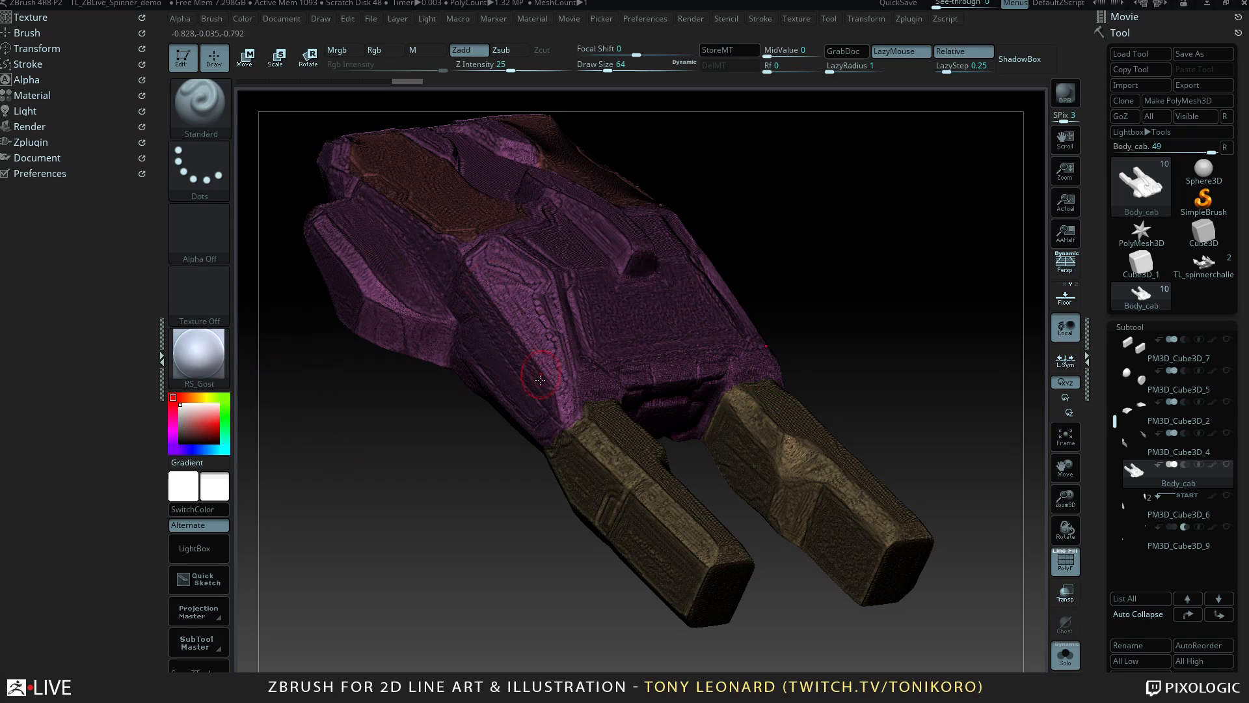
Select the DamStandard brush, set its draw size to 33 and carve panel lines into the underside of Body_cab.
mouse_move(828, 313)
mouse_down()
mouse_move(727, 362)
mouse_move(953, 324)
mouse_move(851, 374)
mouse_move(945, 523)
mouse_move(960, 372)
mouse_move(864, 432)
mouse_move(891, 500)
mouse_move(846, 538)
mouse_move(849, 556)
mouse_up()
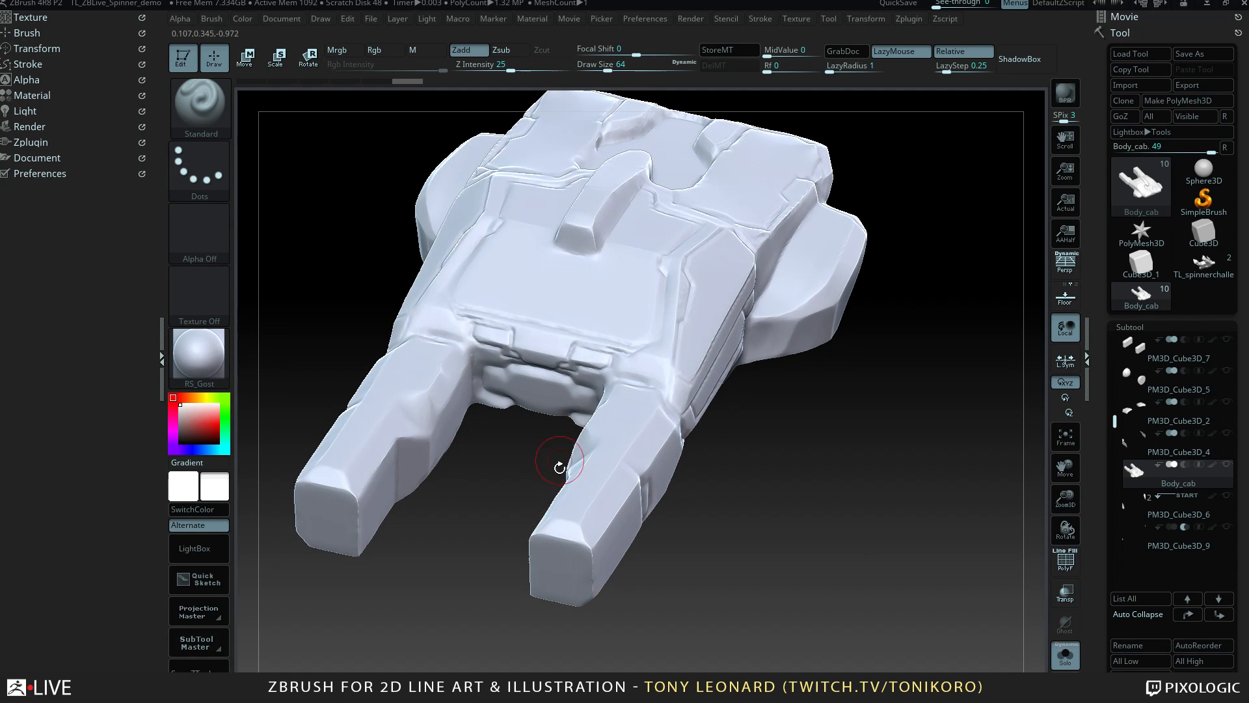
mouse_move(546, 460)
mouse_down()
mouse_move(842, 528)
mouse_move(928, 533)
mouse_move(1042, 500)
mouse_up()
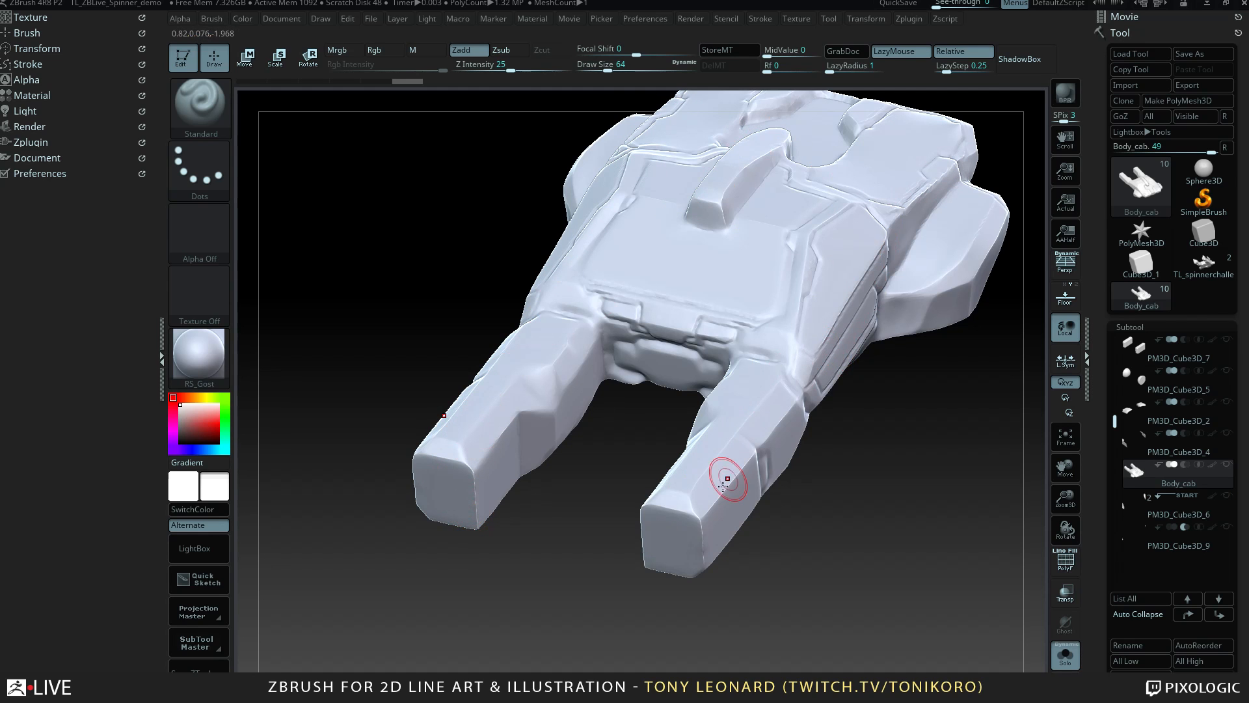
mouse_move(880, 469)
mouse_down()
mouse_move(923, 340)
mouse_move(934, 358)
mouse_move(863, 175)
mouse_move(906, 280)
mouse_up()
alt+drag(889, 415, 869, 295)
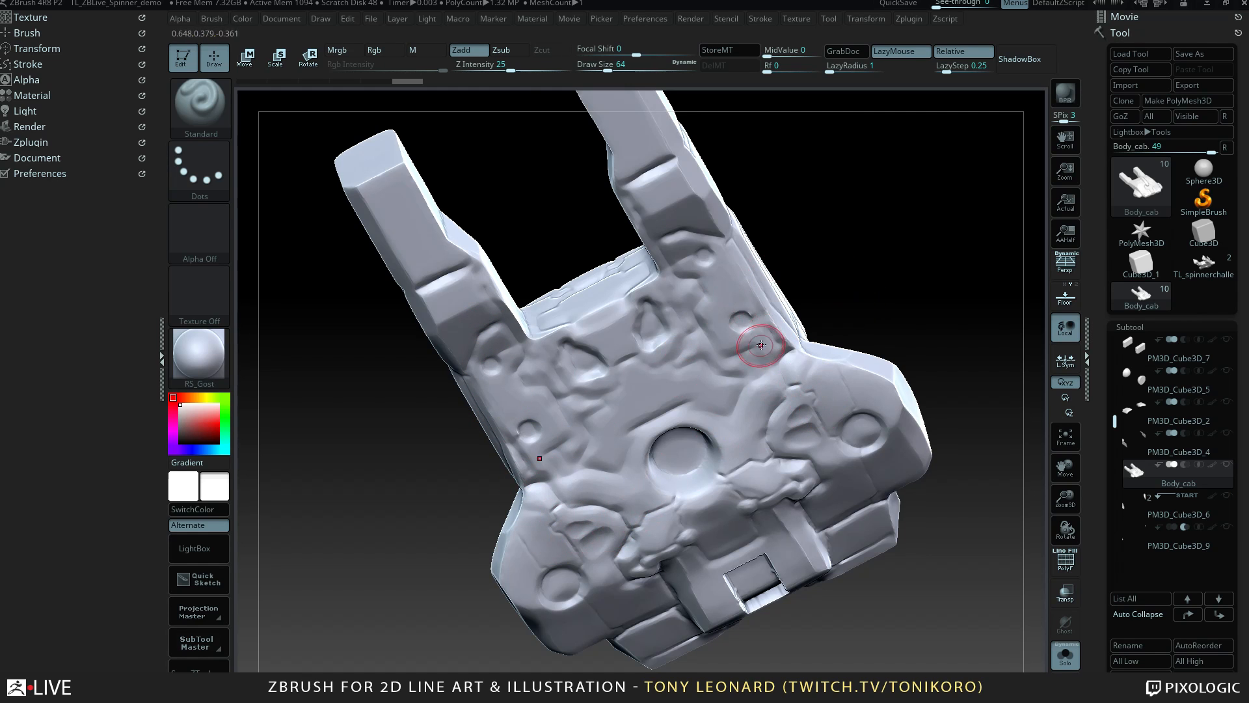
key(b)
key(d)
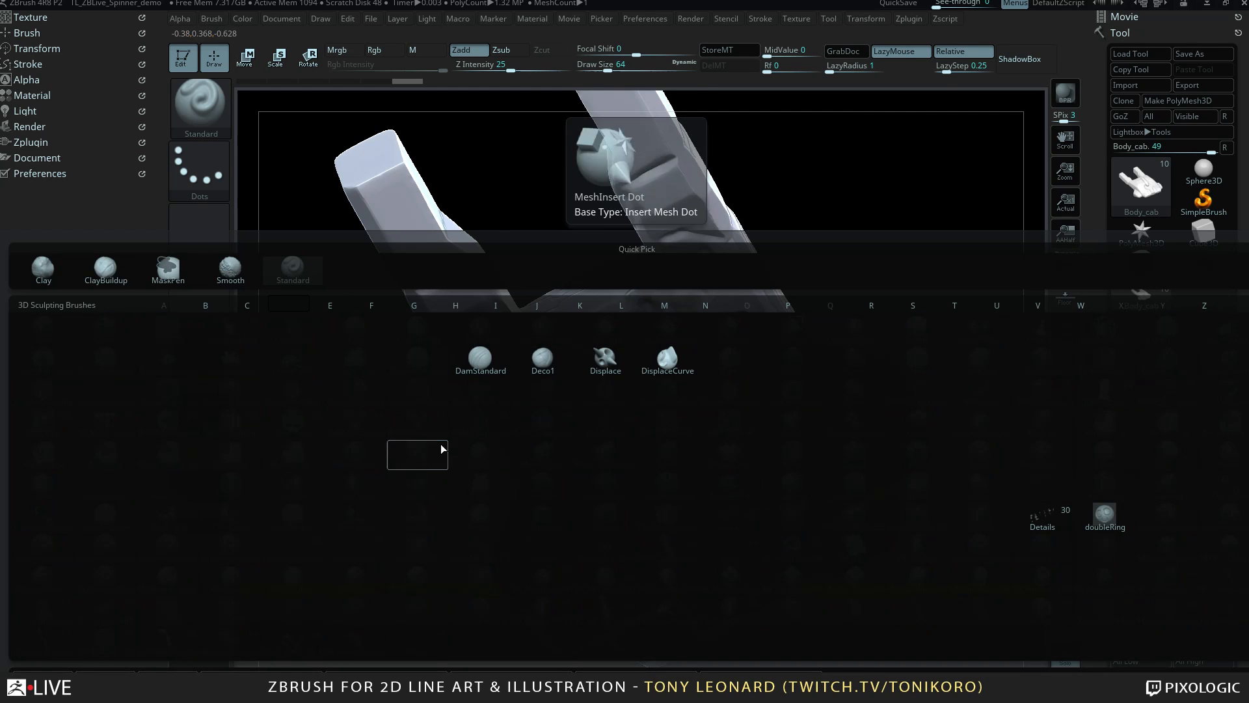
click(493, 365)
key(s)
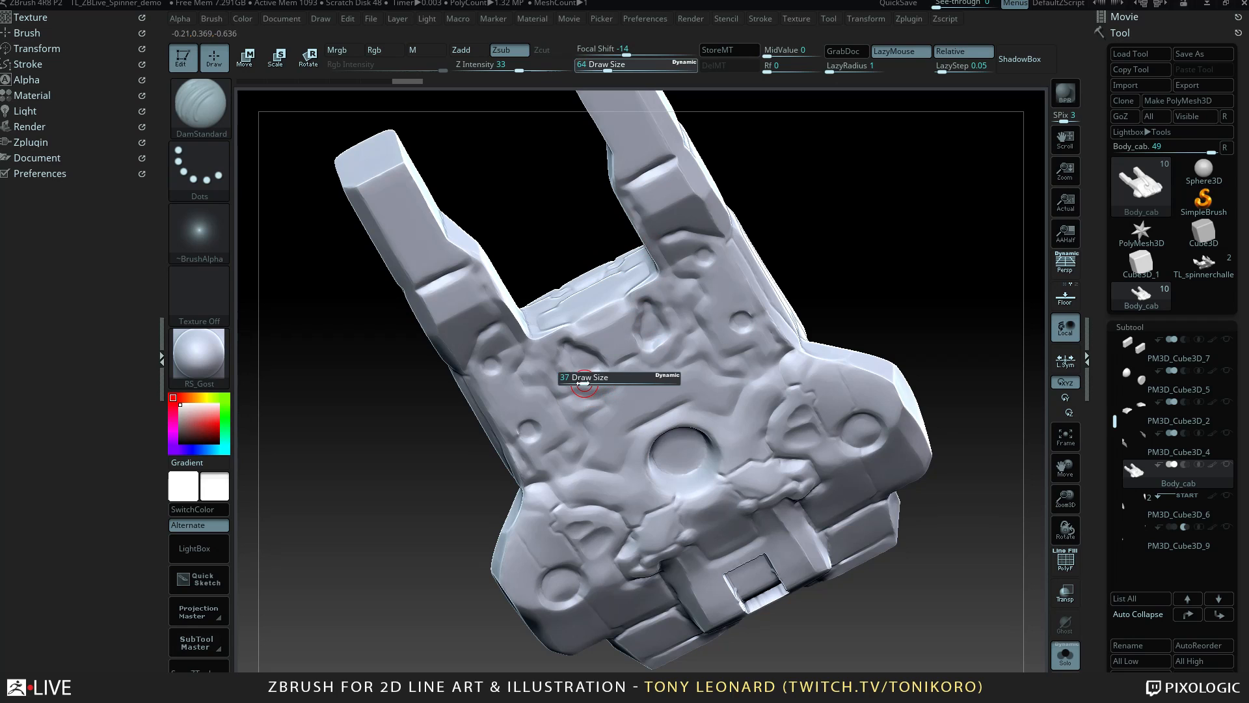
click(583, 384)
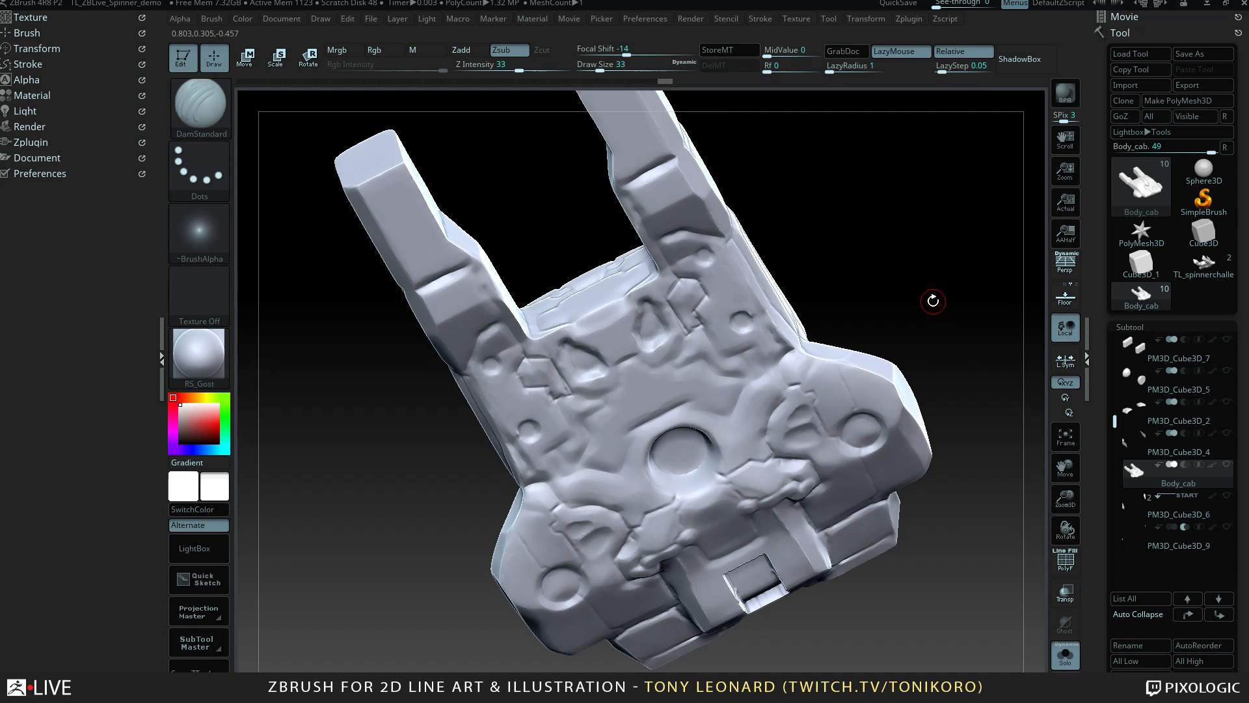
Examine the sculpted panel details on the top, side and front arms of Body_cab.
drag(934, 295, 867, 491)
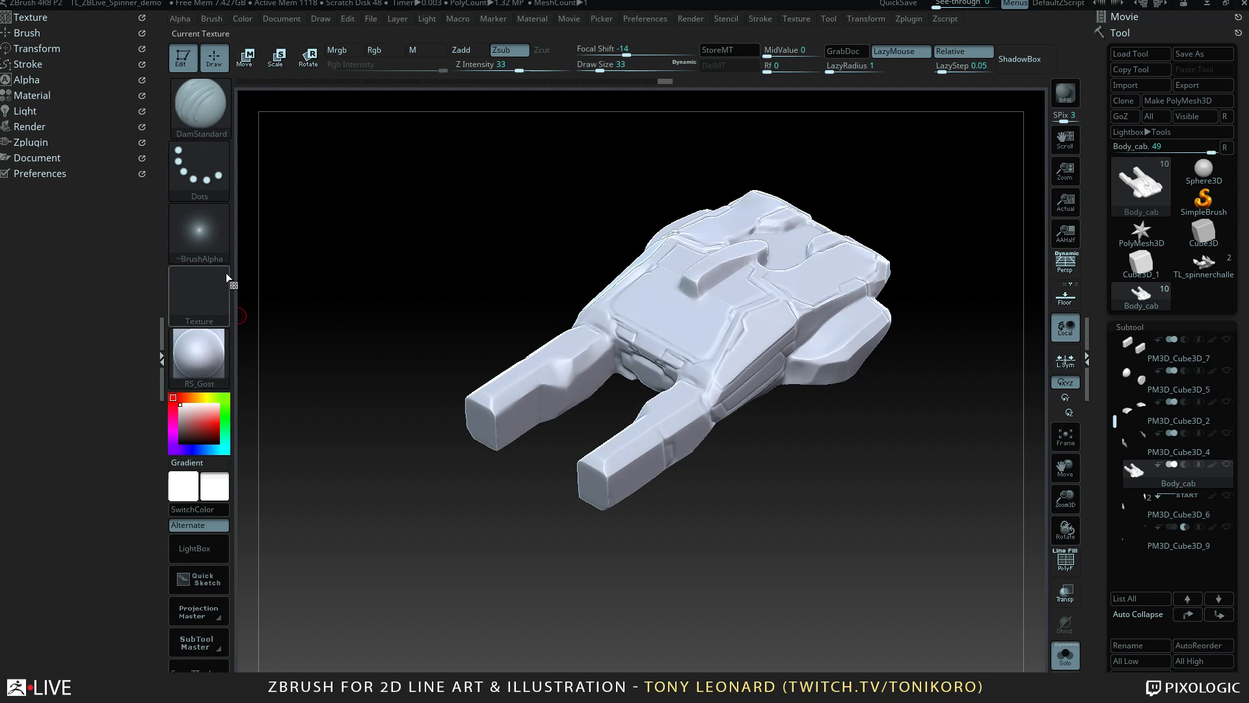
key(b)
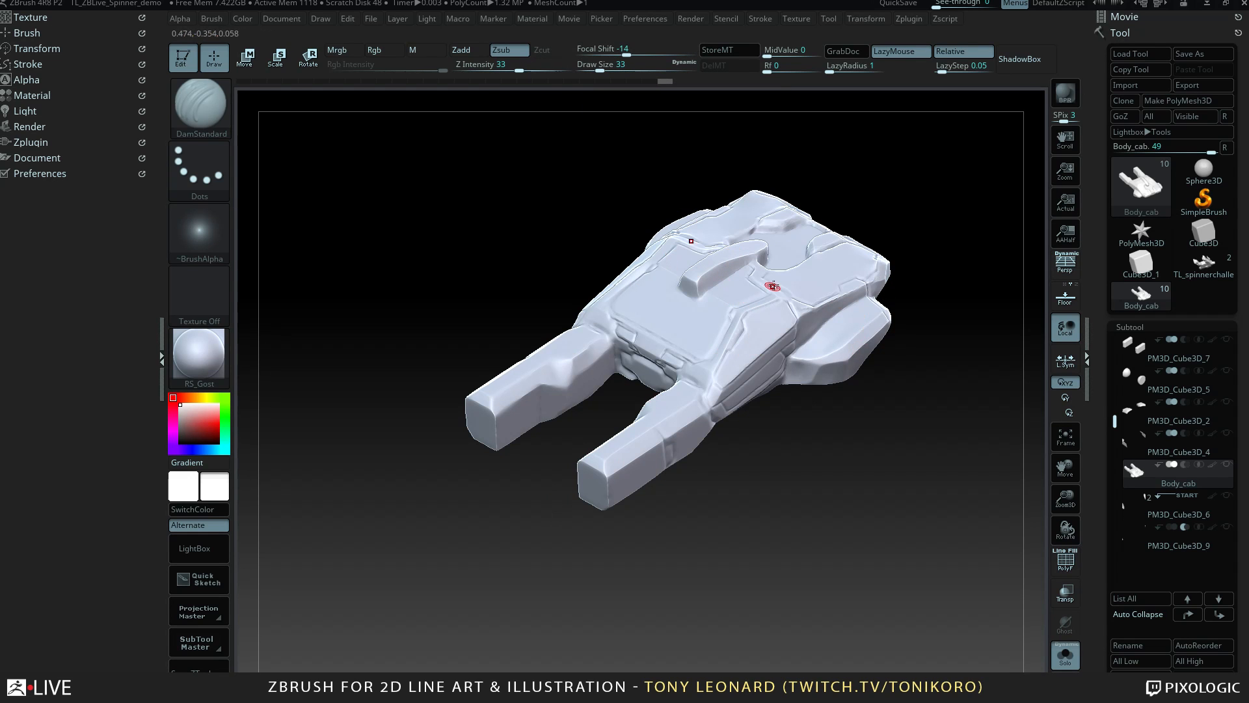
alt+drag(795, 476, 841, 476)
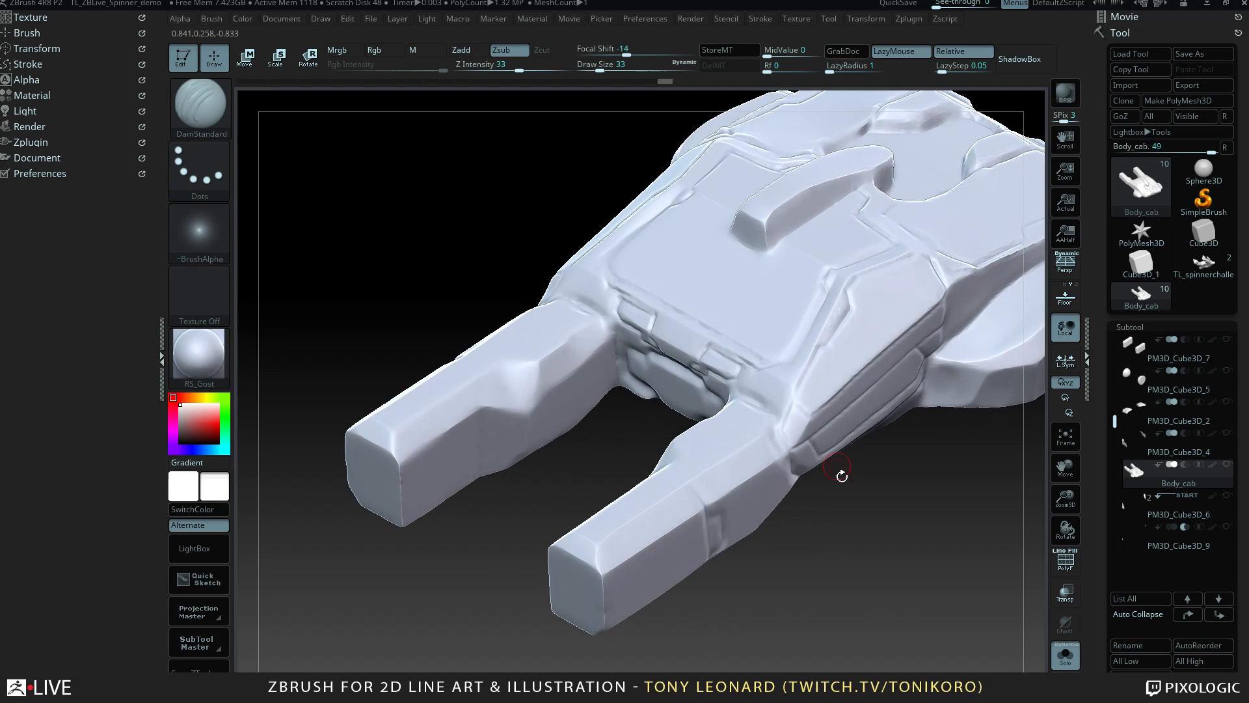
alt+drag(843, 551, 708, 477)
mouse_move(763, 436)
mouse_down()
mouse_move(771, 423)
mouse_move(781, 486)
mouse_move(787, 444)
mouse_up()
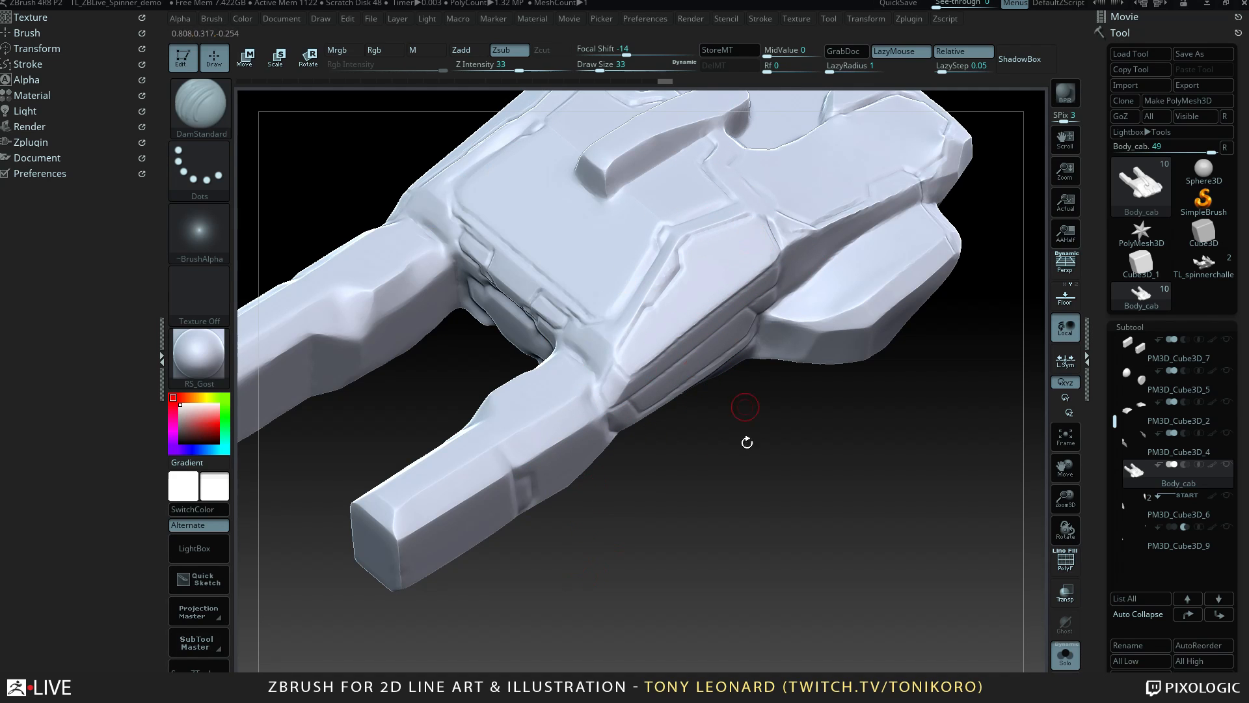
drag(672, 536, 641, 217)
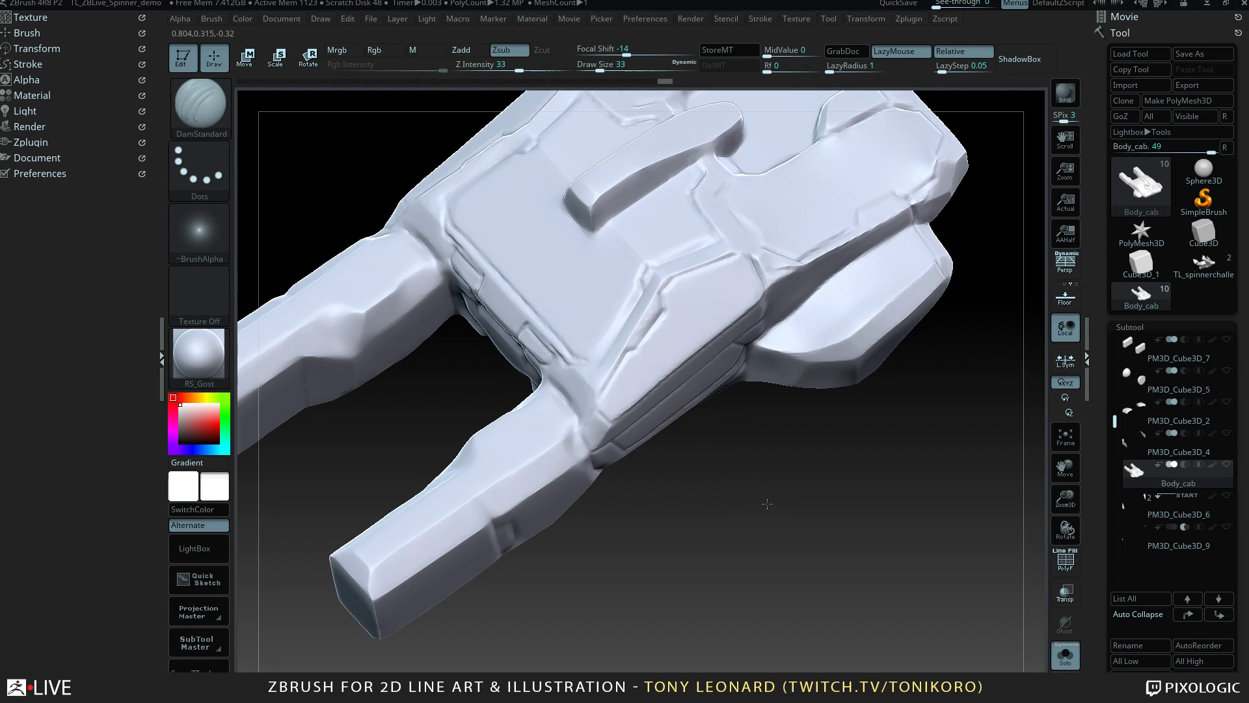
mouse_move(766, 503)
alt+mouse_down()
mouse_move(756, 477)
mouse_move(743, 480)
mouse_move(753, 469)
mouse_move(757, 485)
alt+mouse_up()
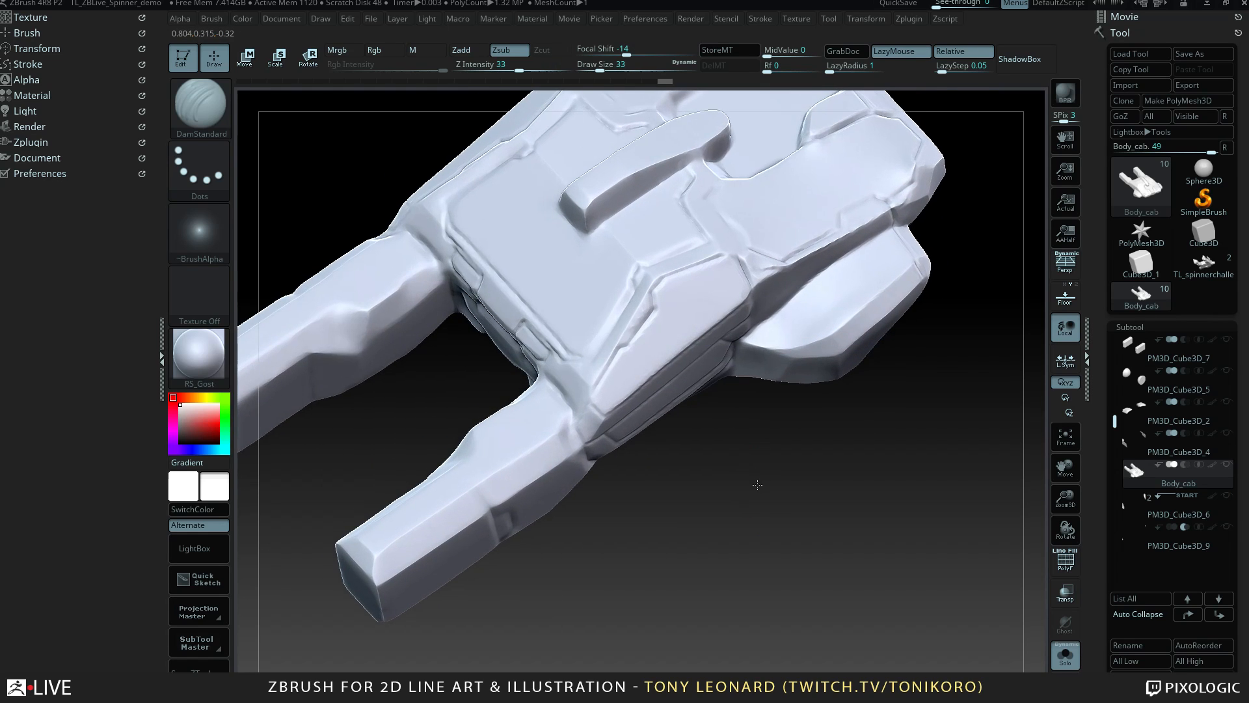
Isolate the front arms' polygroup of Body_cab with PolyFrame on to inspect it, and restore the full mesh without PolyFrame.
key(shift+f)
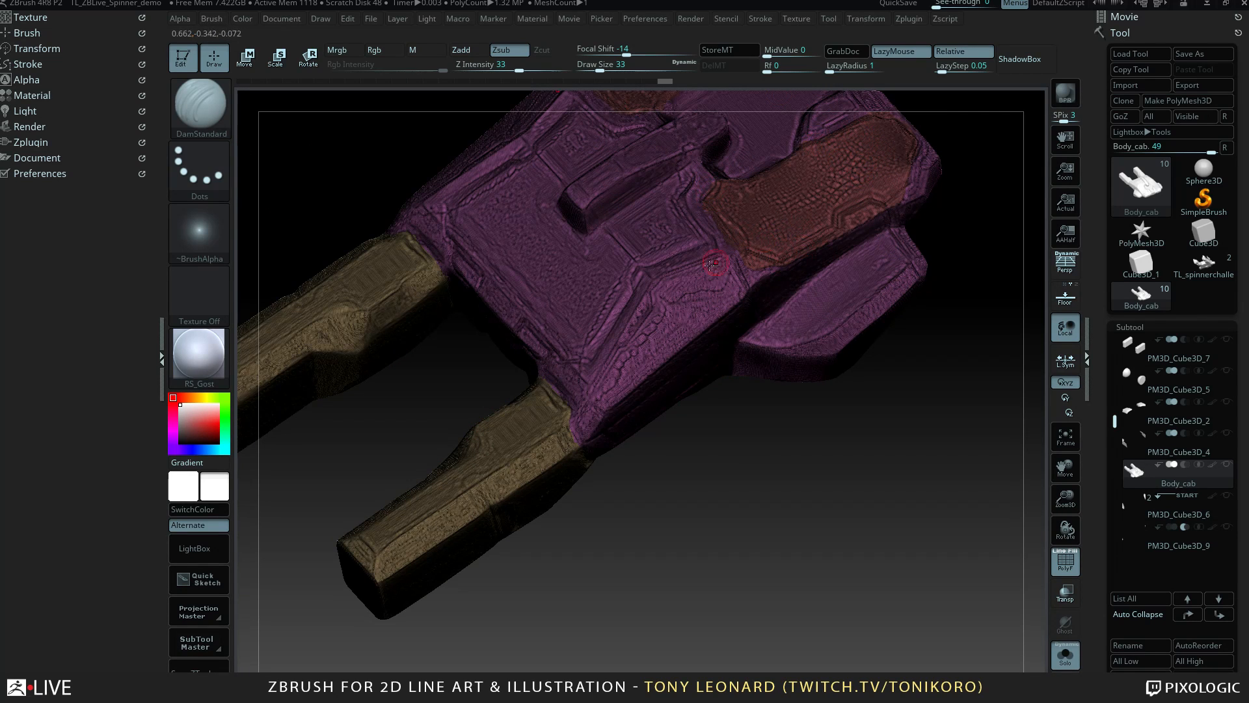
drag(722, 454, 516, 447)
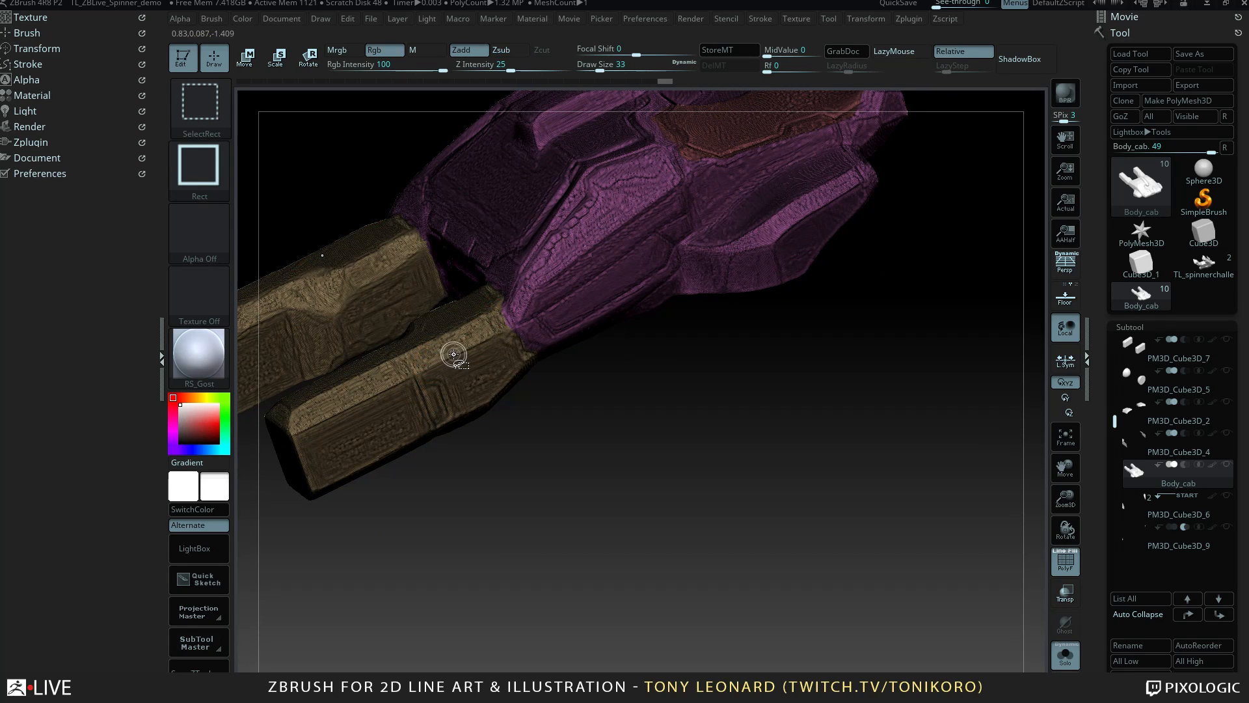
ctrl+shift+click(455, 361)
drag(606, 428, 834, 443)
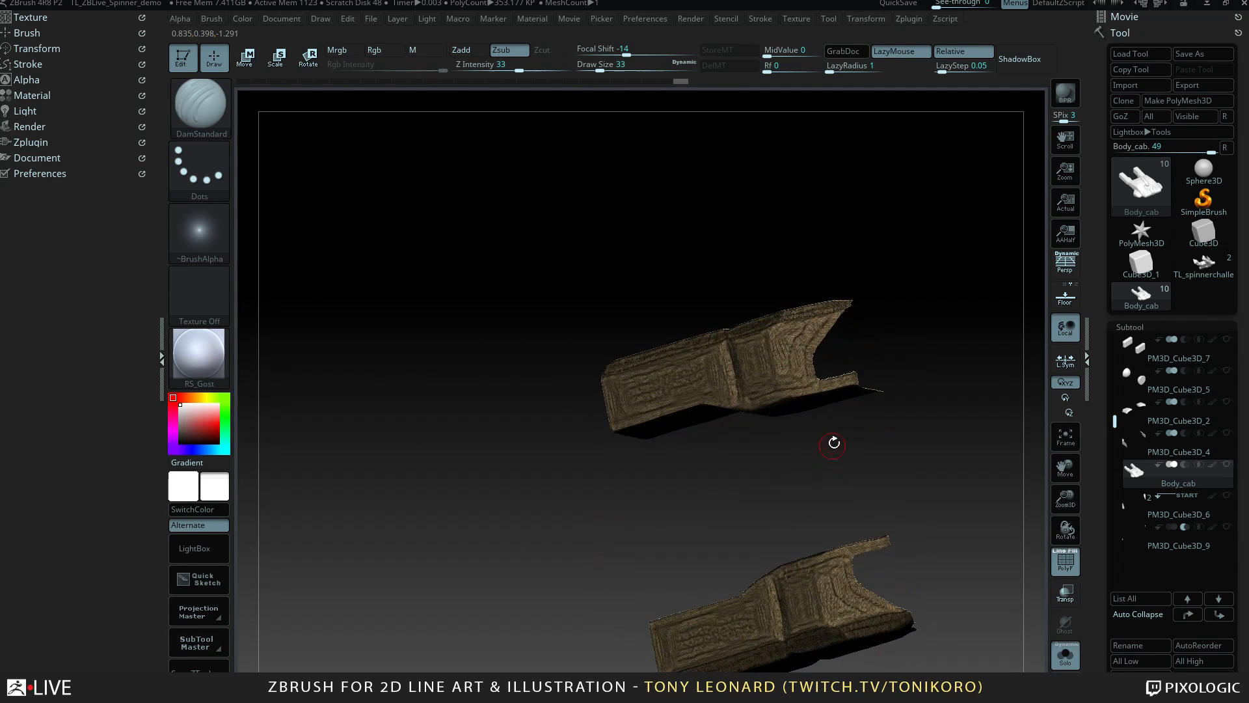
drag(763, 420, 853, 471)
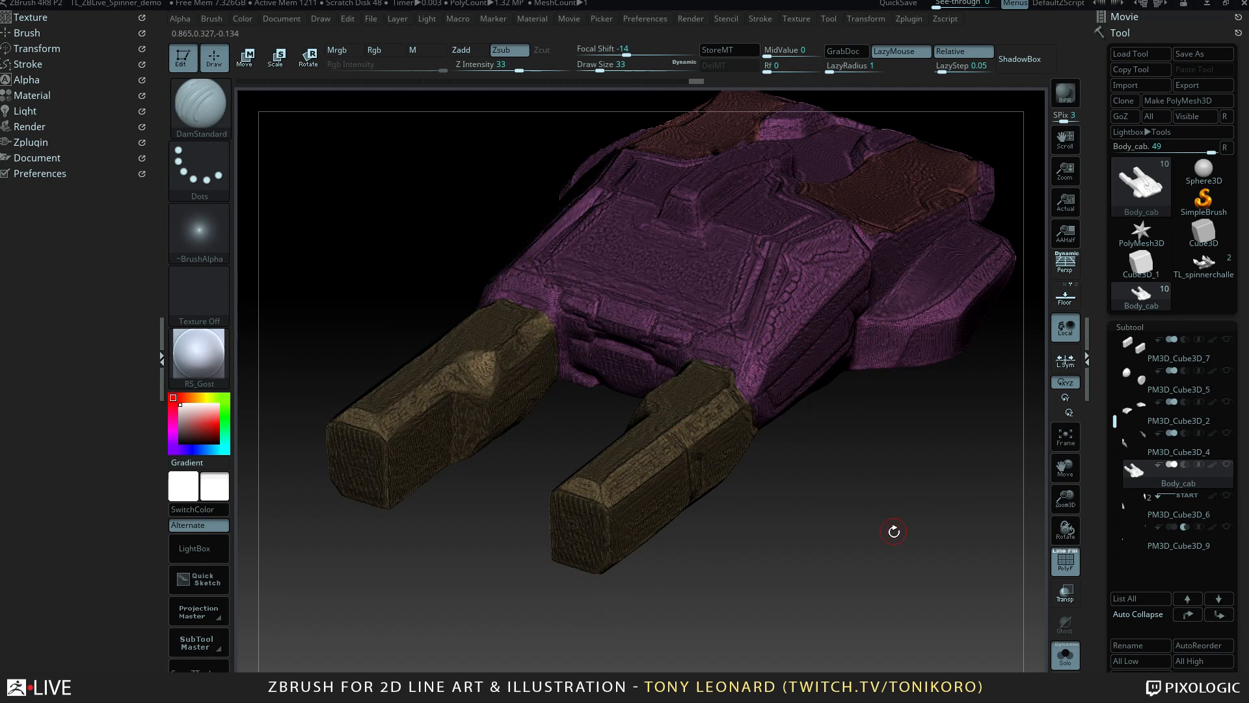
drag(892, 527, 939, 392)
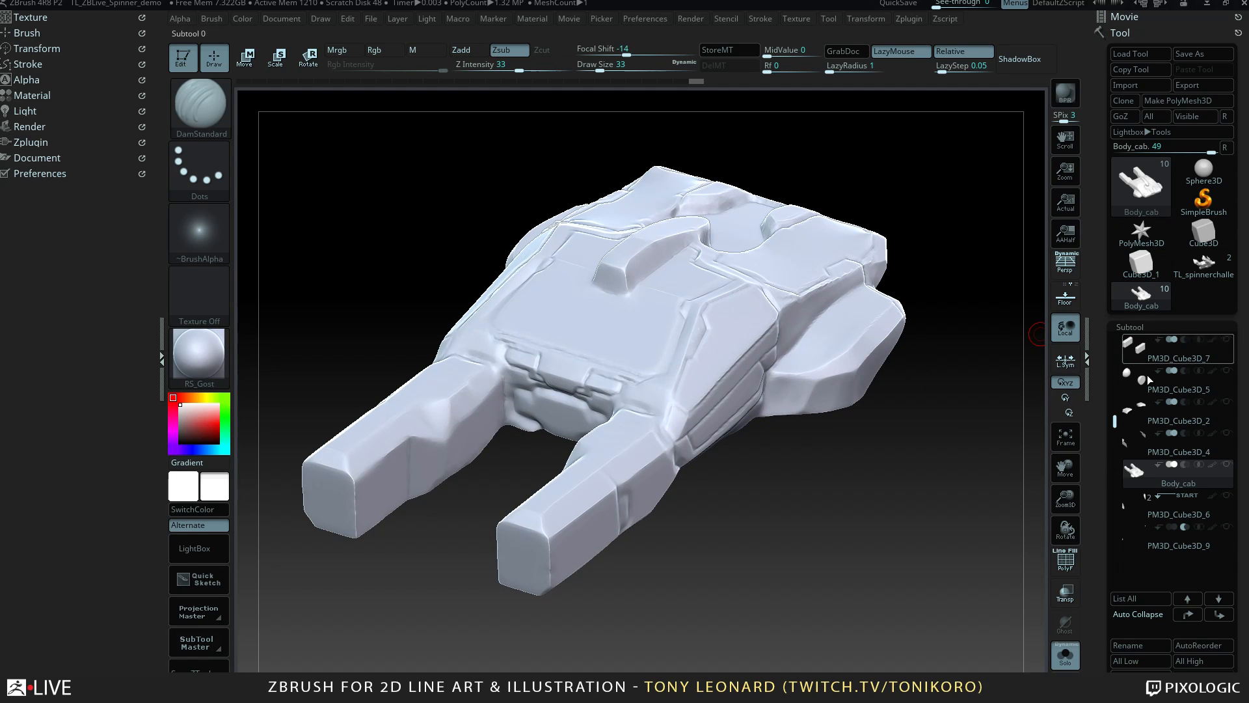
Append a ZSphere as a new subtool to the vehicle.
scroll(1133, 355, down, 5)
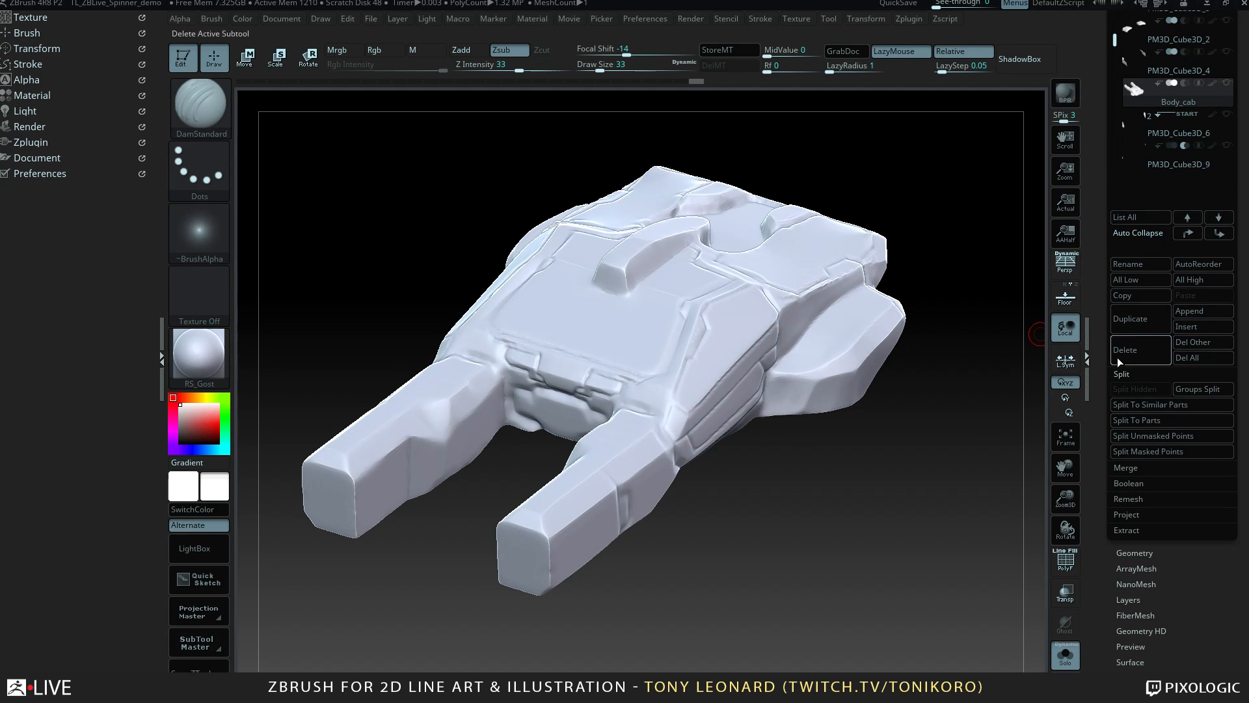
click(1200, 319)
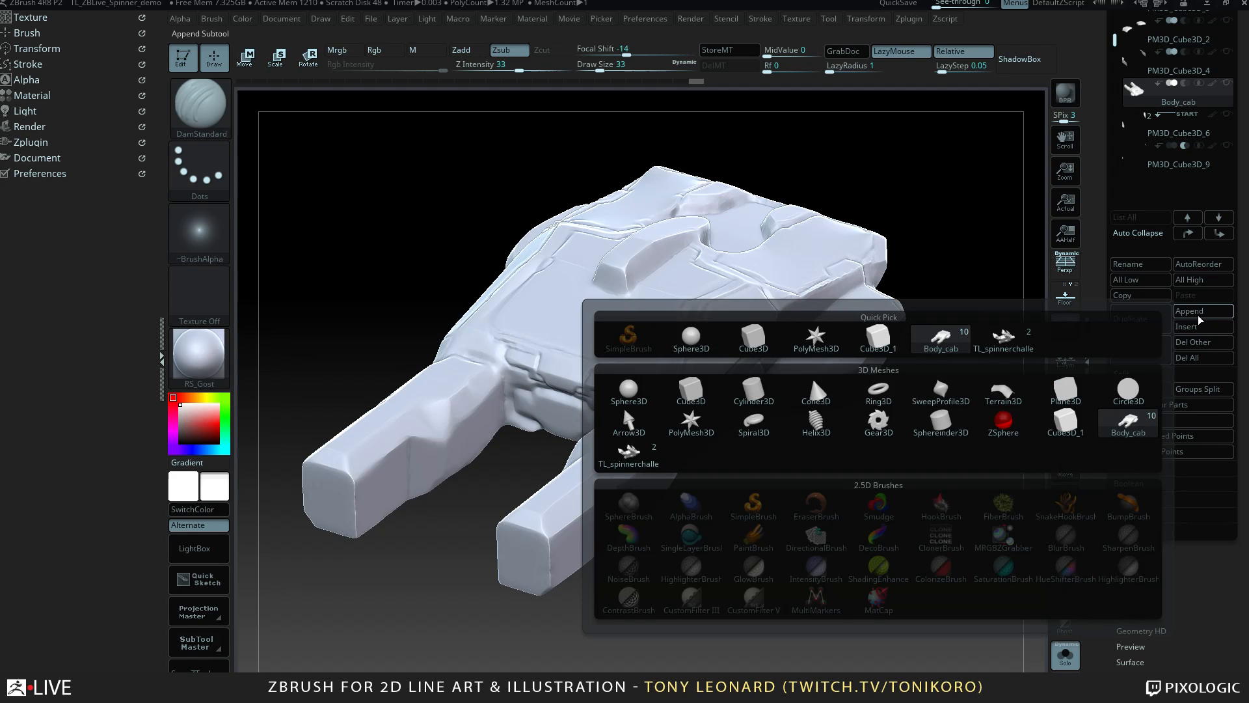
click(1001, 423)
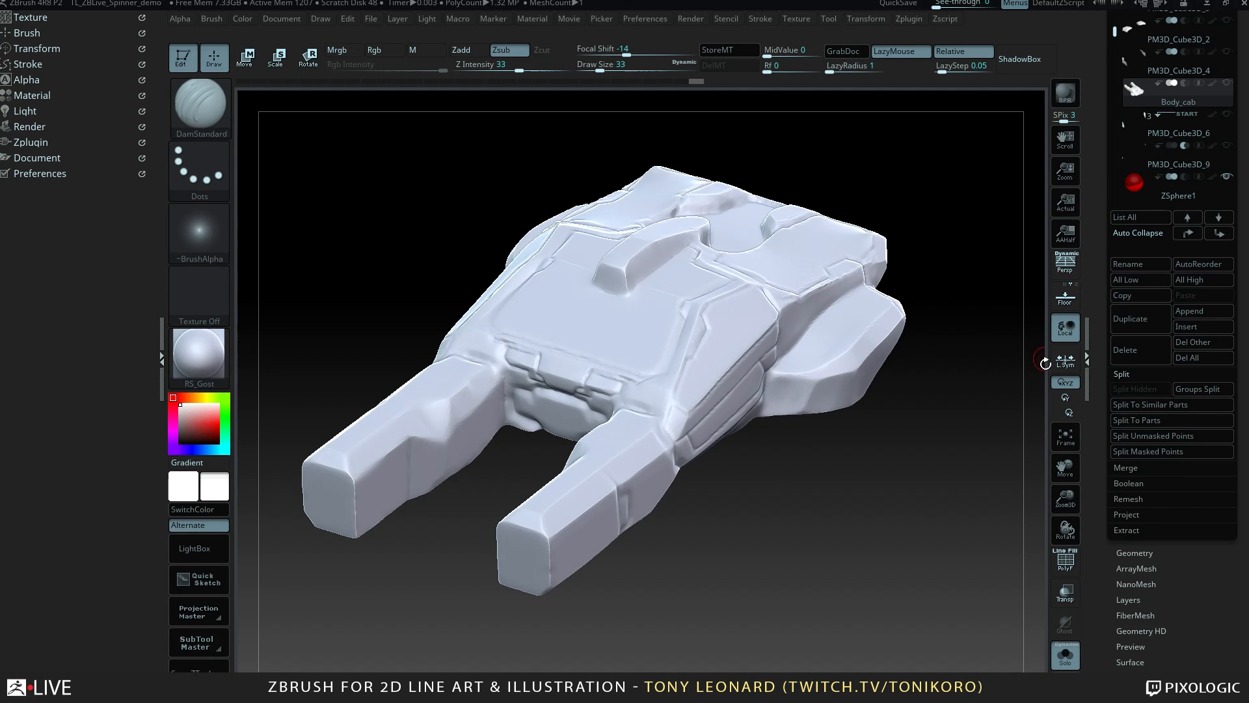
Turn on transparency and turn off Solo mode to show the ZSphere inside the vehicle body.
click(1065, 592)
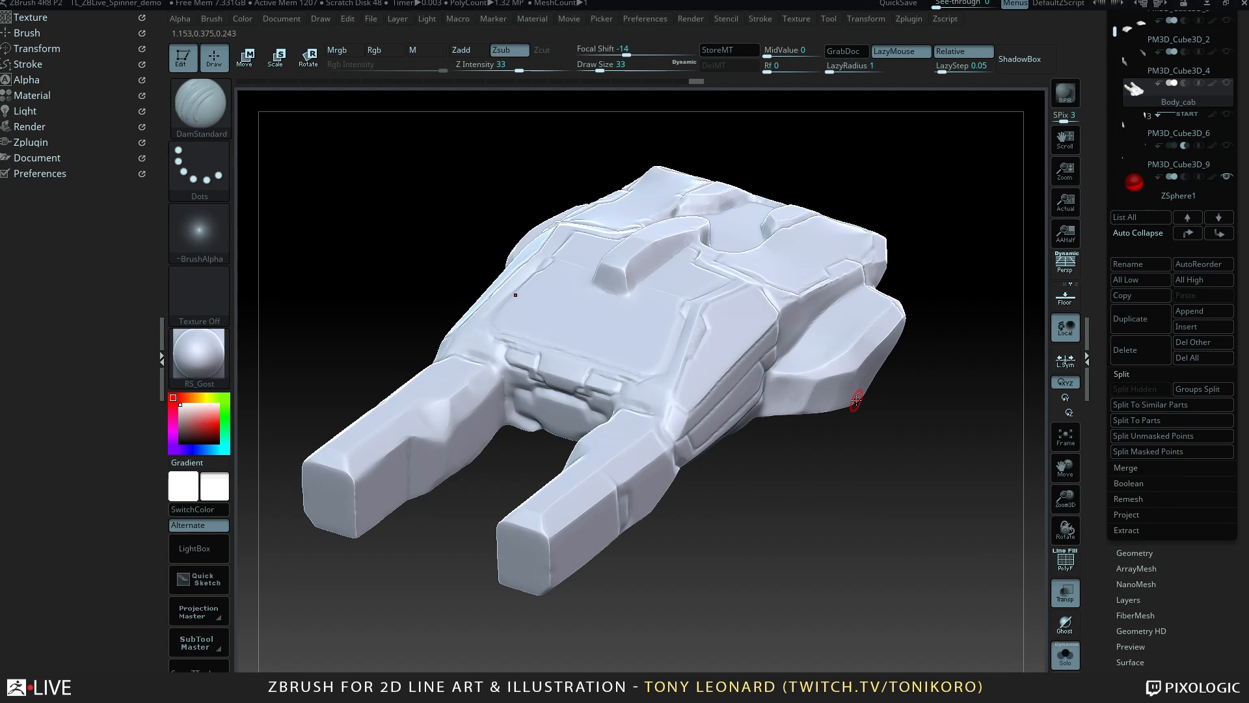
click(1065, 654)
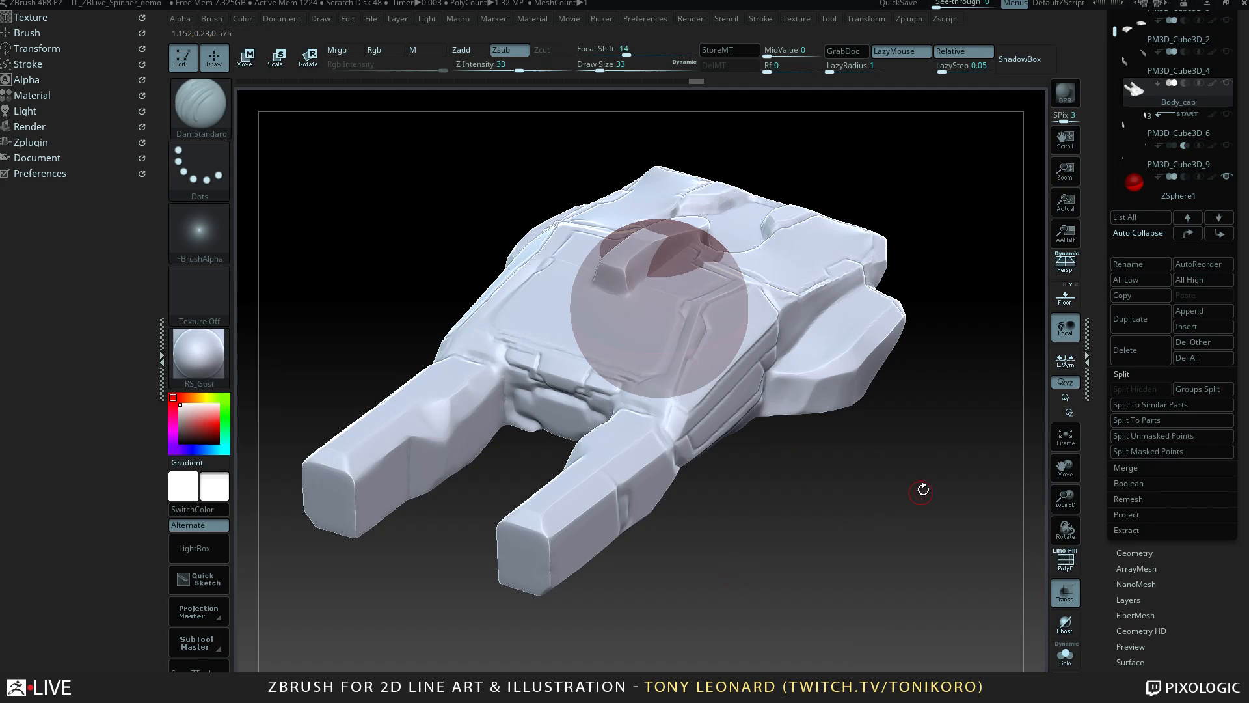
drag(923, 489, 910, 566)
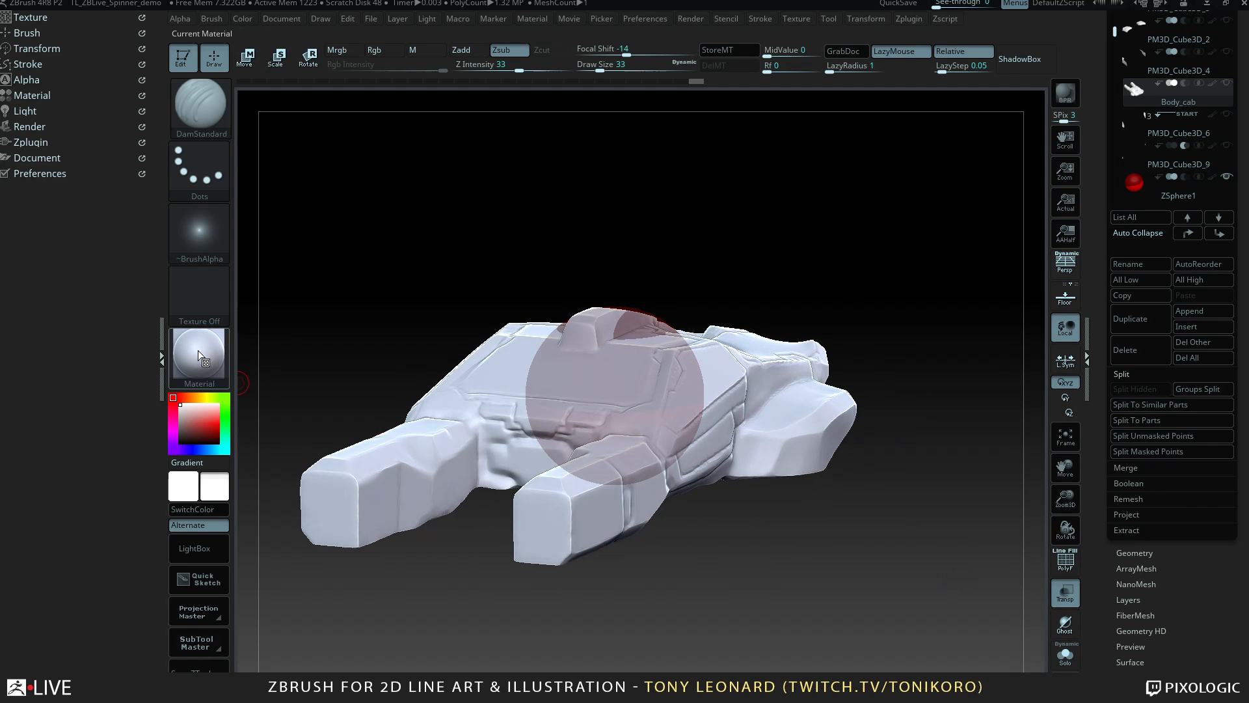
Apply the Rogelio-clay 4 material to the vehicle.
click(198, 354)
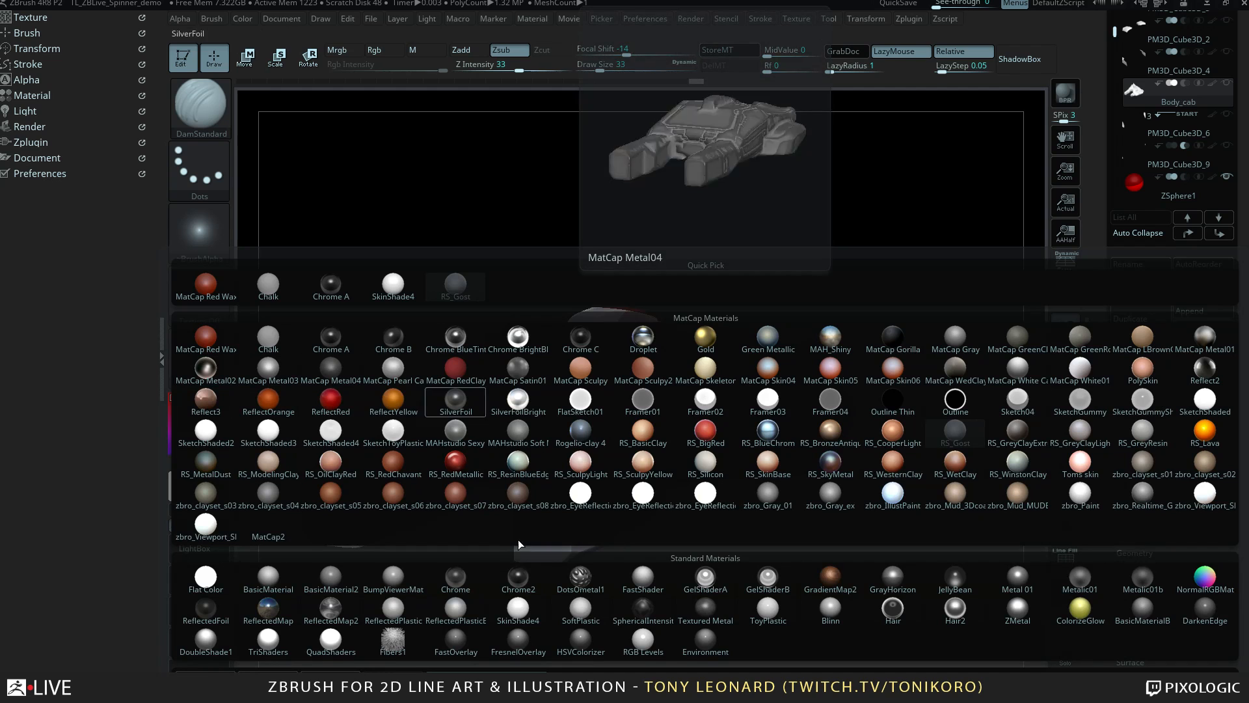
click(580, 431)
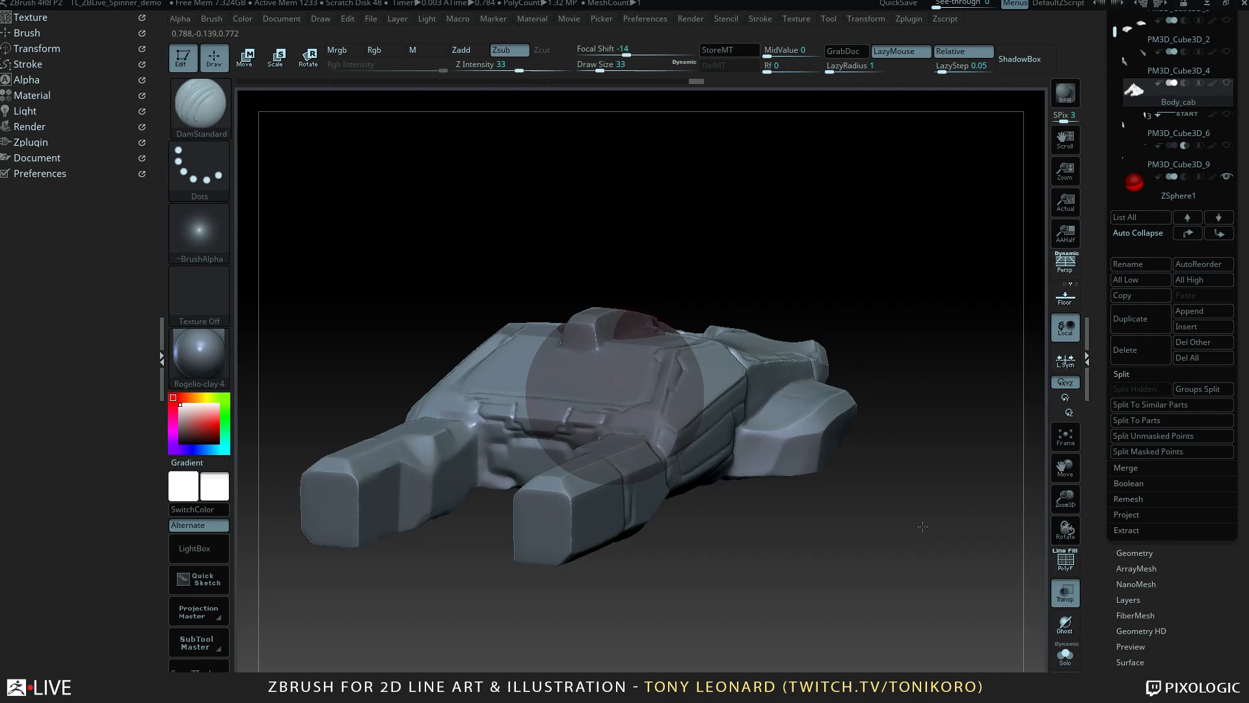
drag(922, 527, 954, 367)
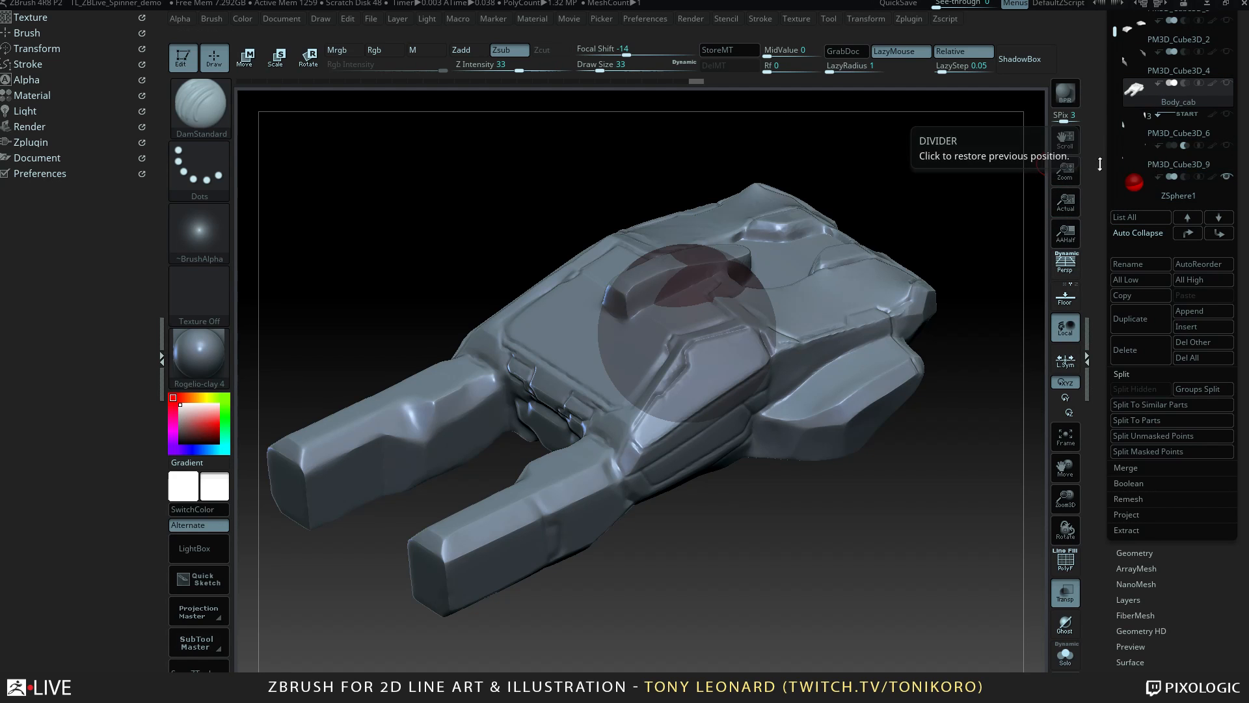
Make the ZSphere1 subtool active and show Body_cab together with it.
click(1082, 357)
click(1141, 340)
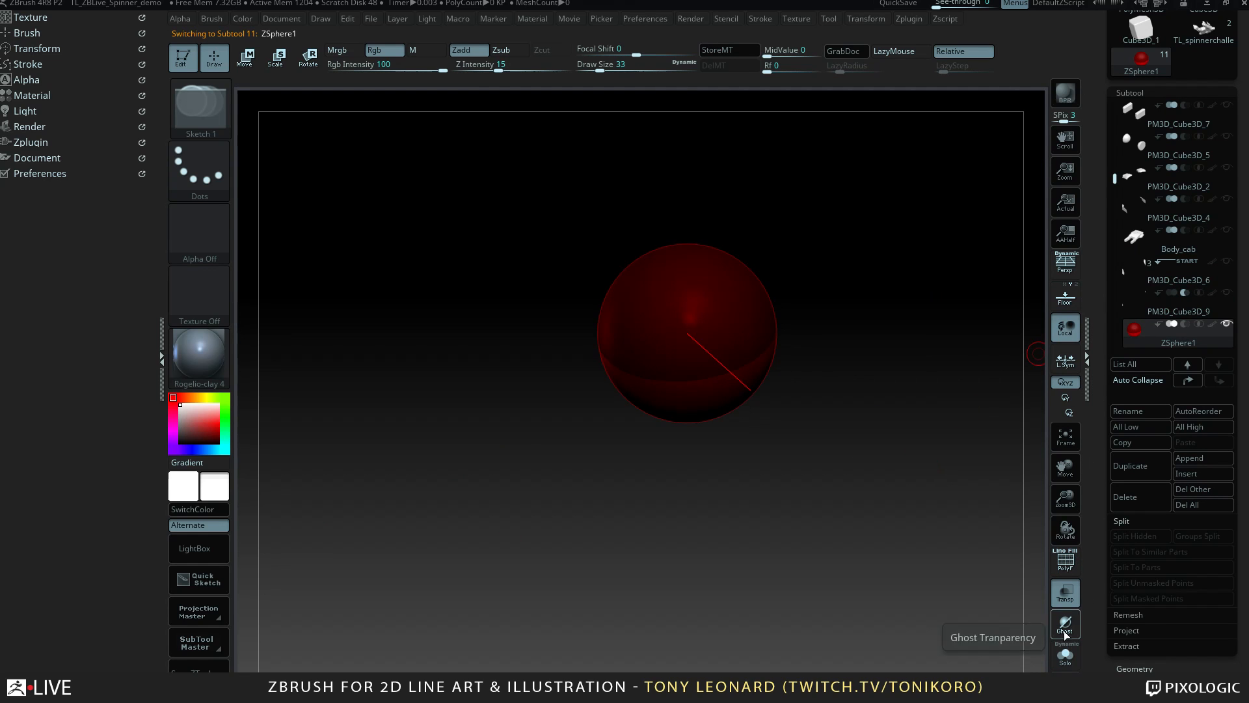
click(1228, 231)
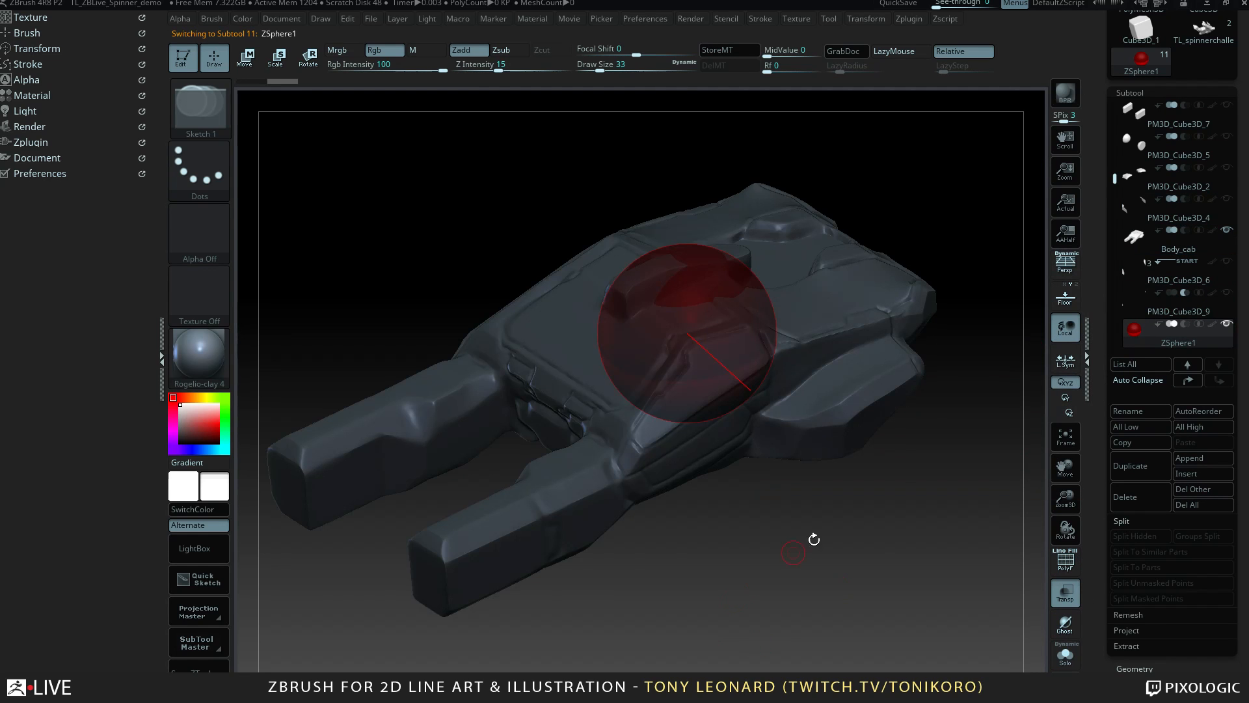
Scale the ZSphere down in several passes from the side view until it is a tiny ball inside the vehicle body.
drag(891, 539, 729, 407)
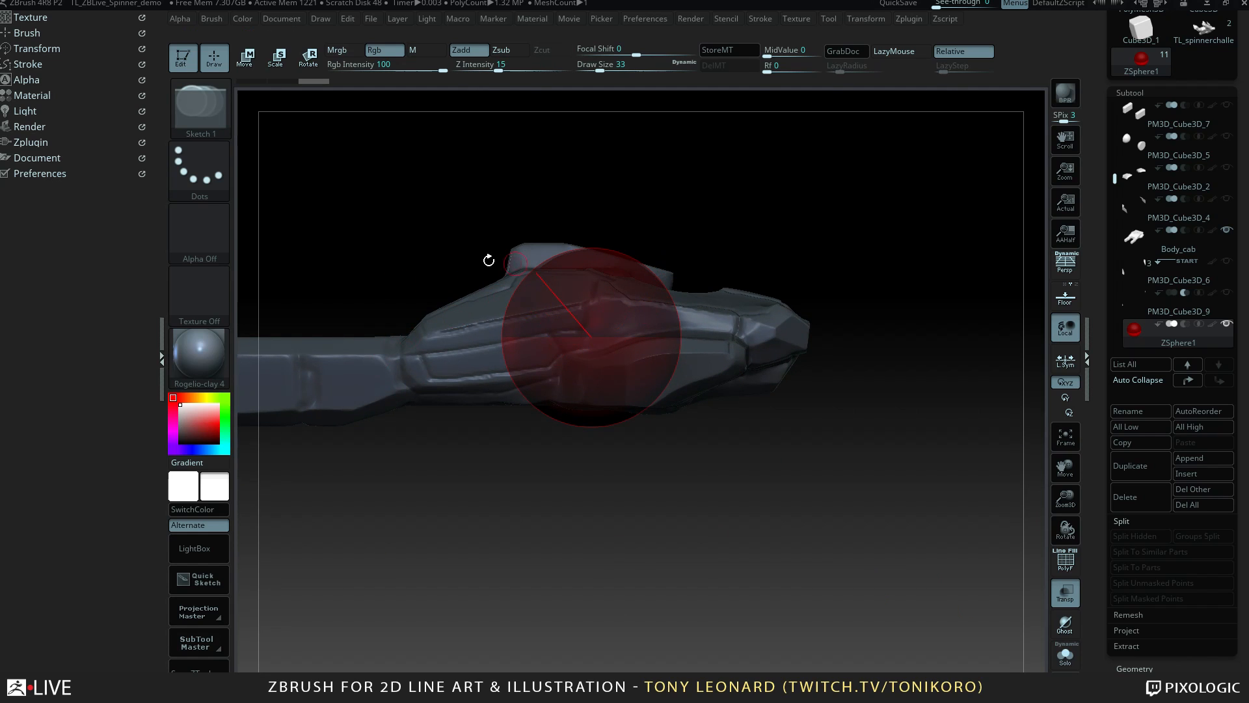
key(e)
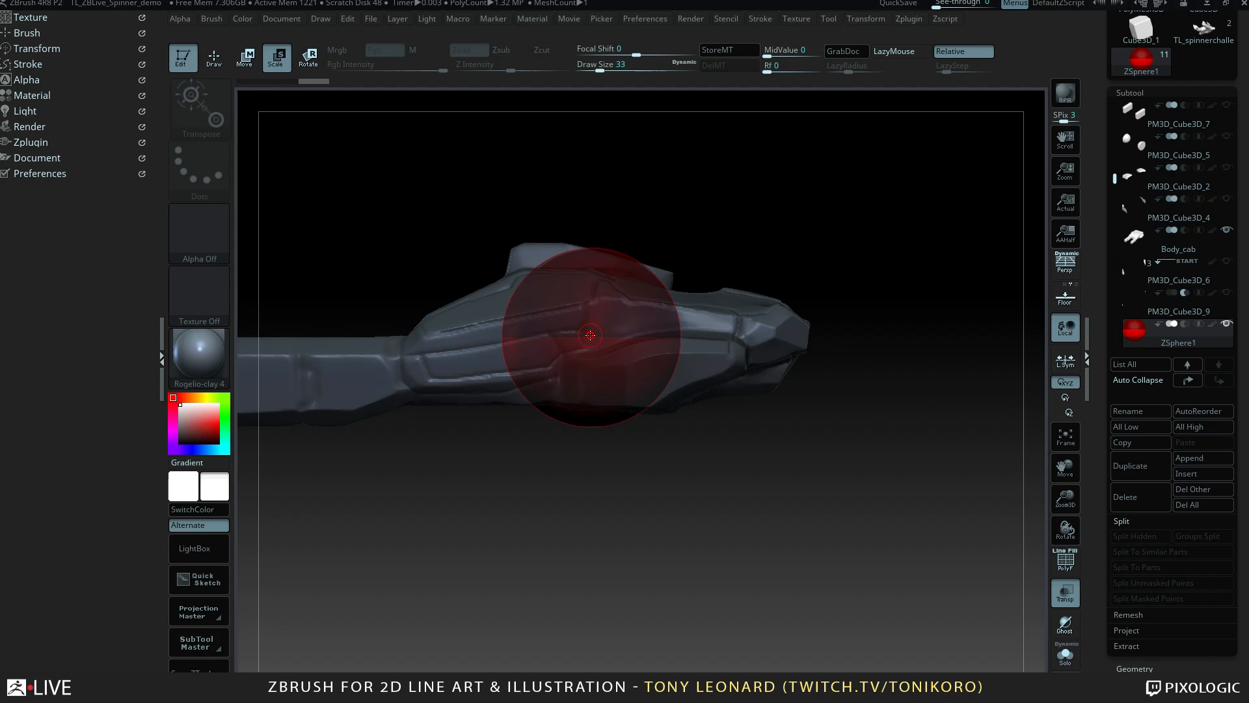
drag(590, 336, 586, 173)
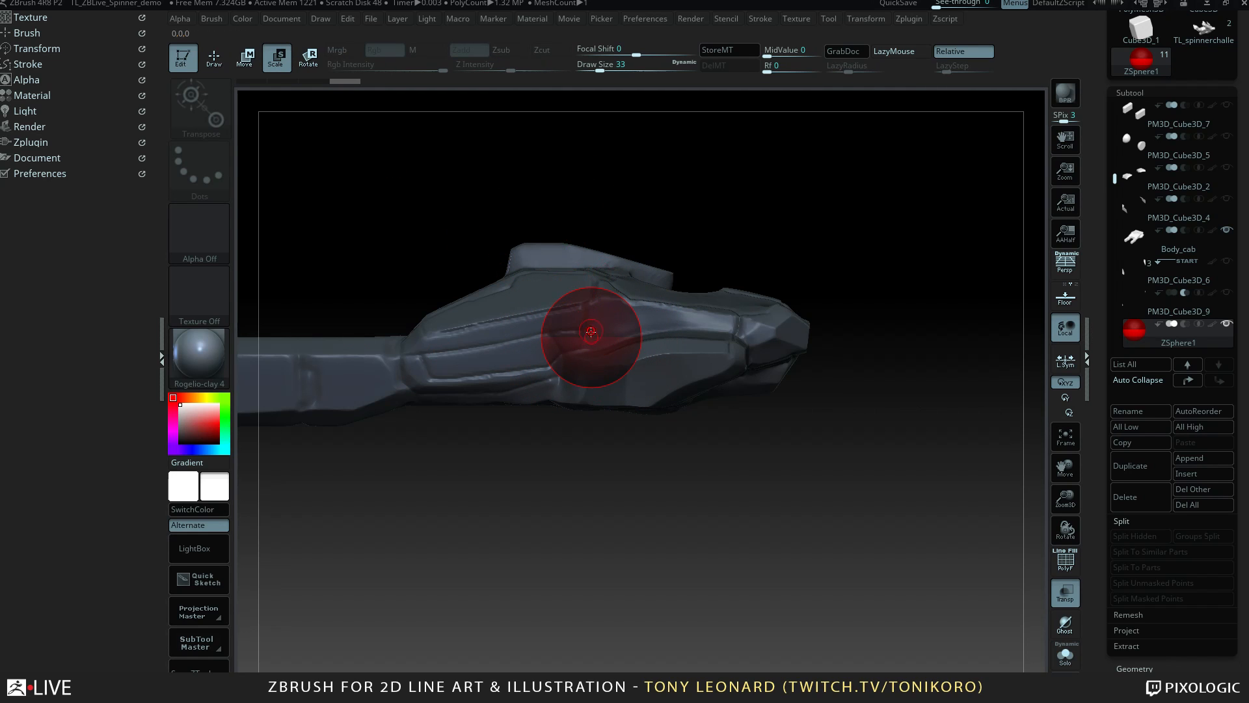
drag(590, 338, 591, 203)
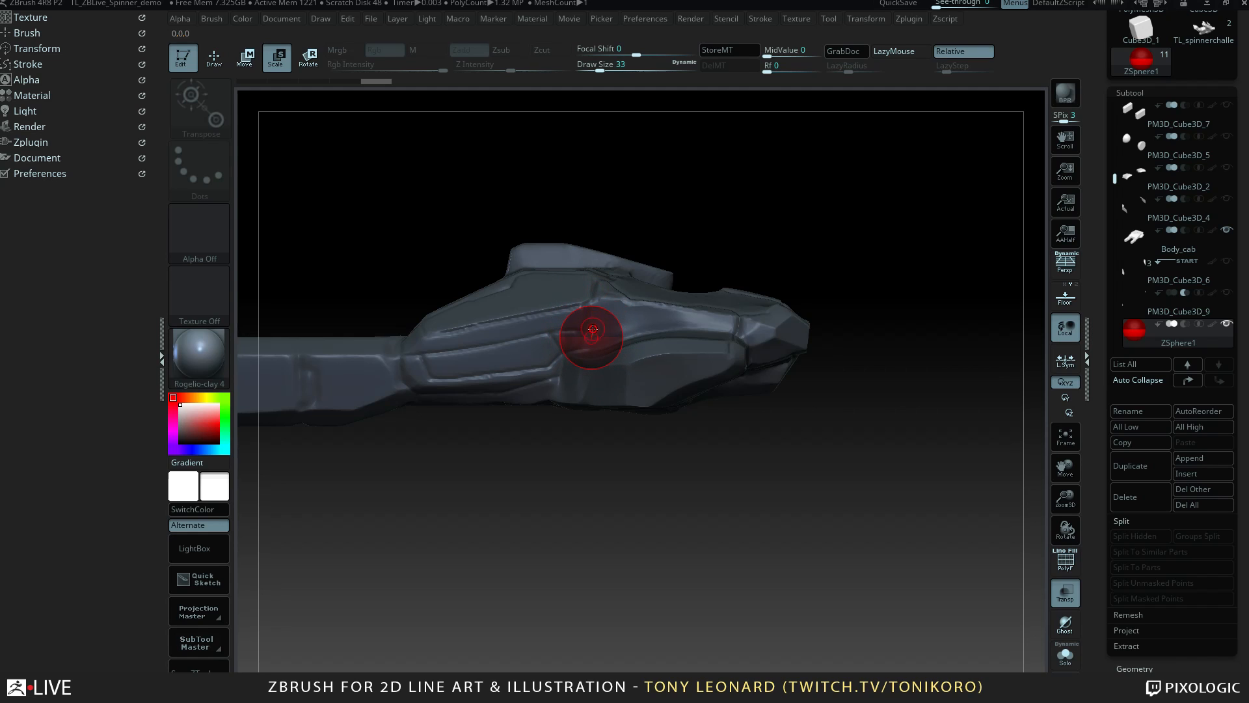
drag(591, 300, 596, 197)
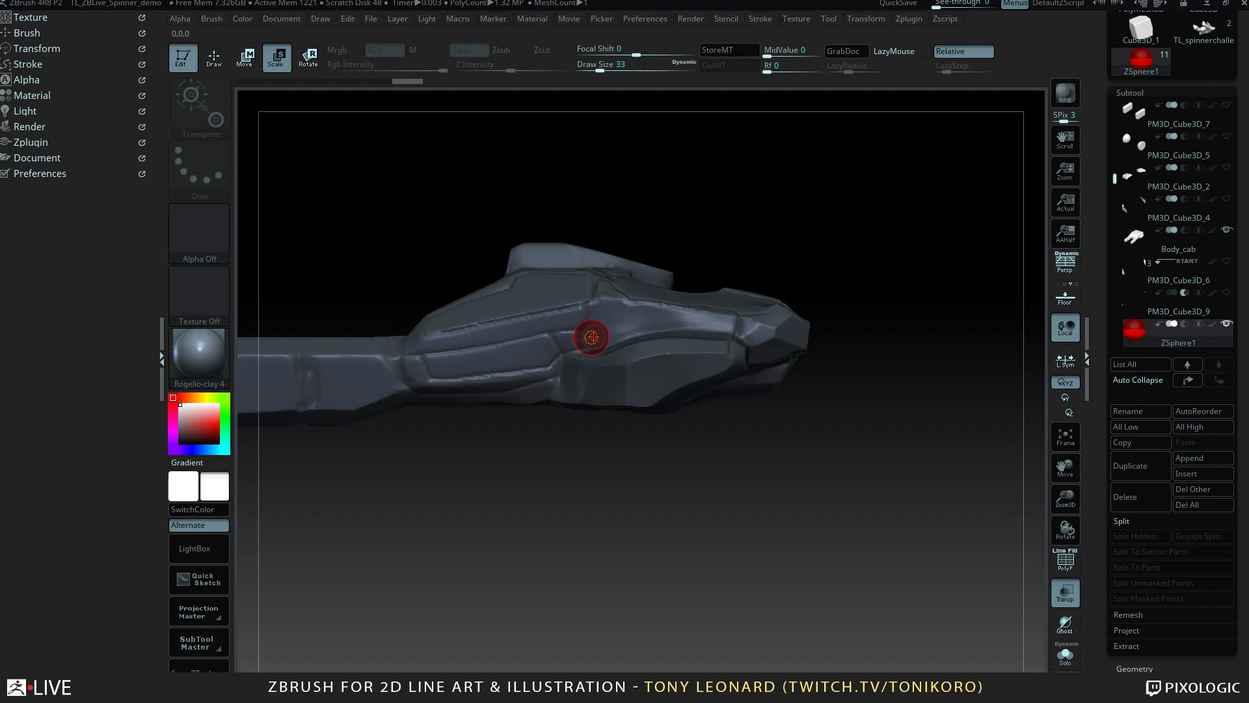
mouse_move(774, 512)
mouse_down()
mouse_move(803, 549)
mouse_move(875, 560)
mouse_move(887, 454)
mouse_move(855, 514)
mouse_move(807, 552)
mouse_move(909, 533)
mouse_up()
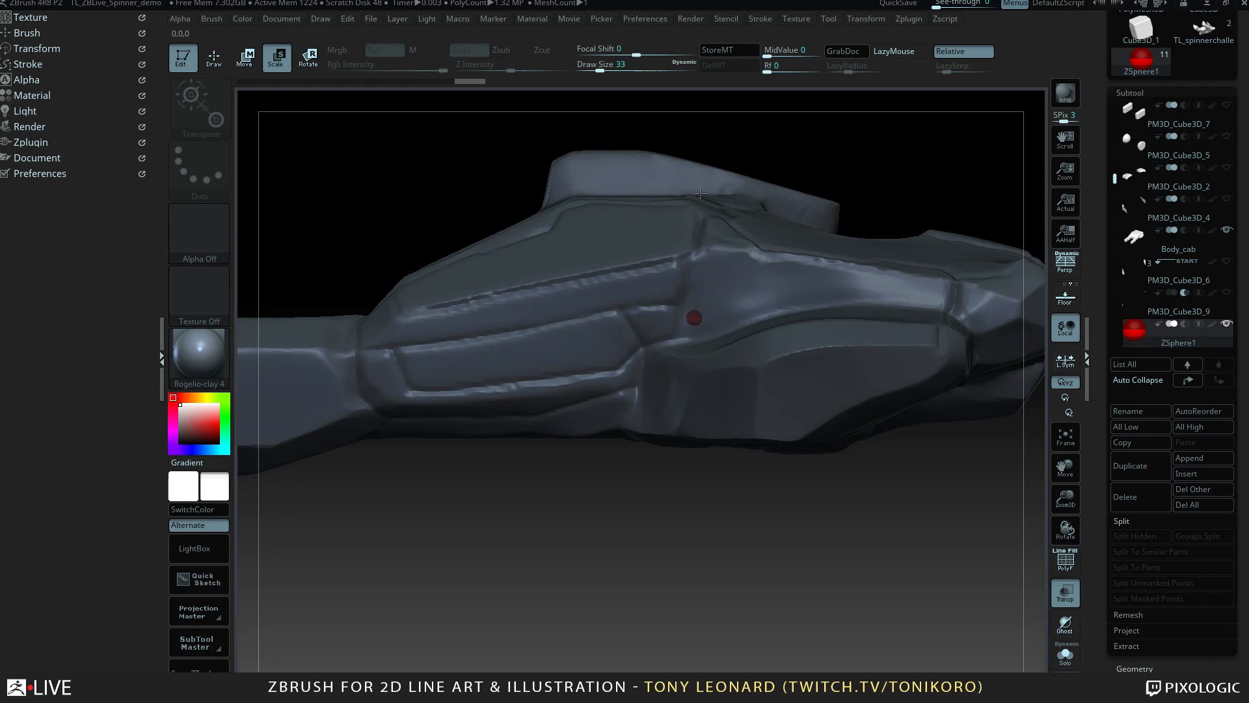
drag(677, 514, 914, 460)
alt+drag(931, 556, 833, 446)
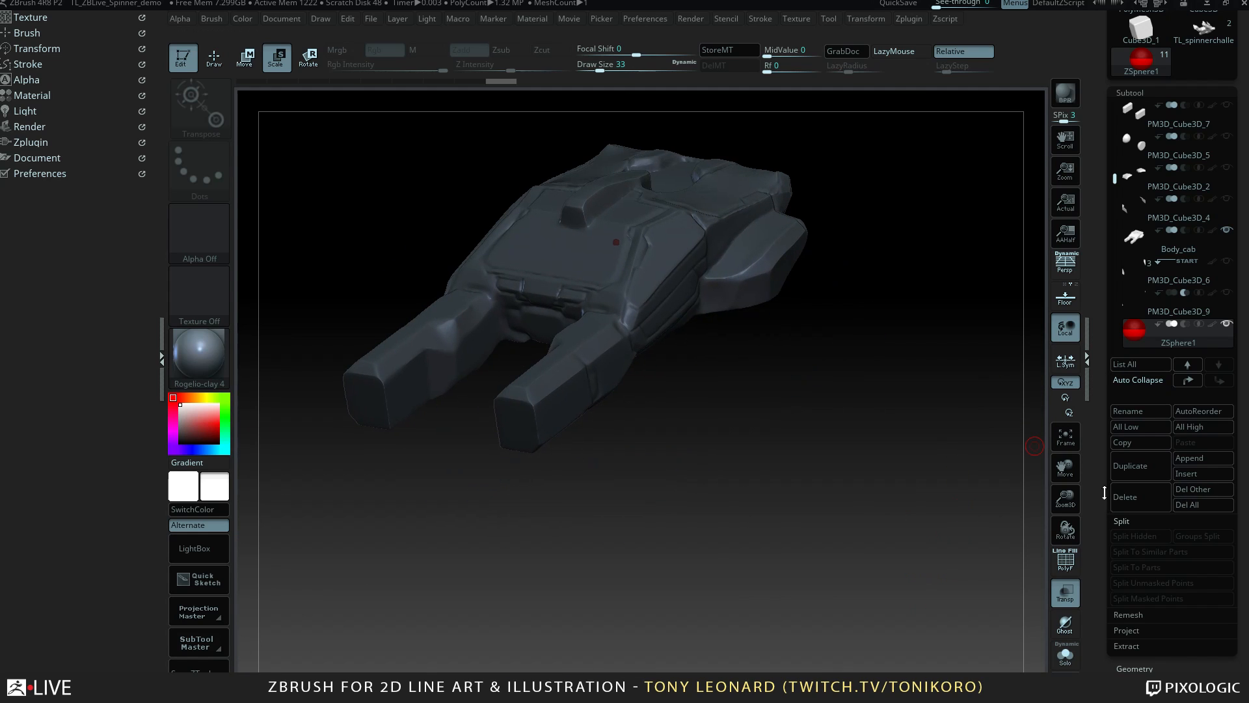
Turn on Edit Topology for the ZSphere1 subtool.
drag(1101, 566, 1127, 376)
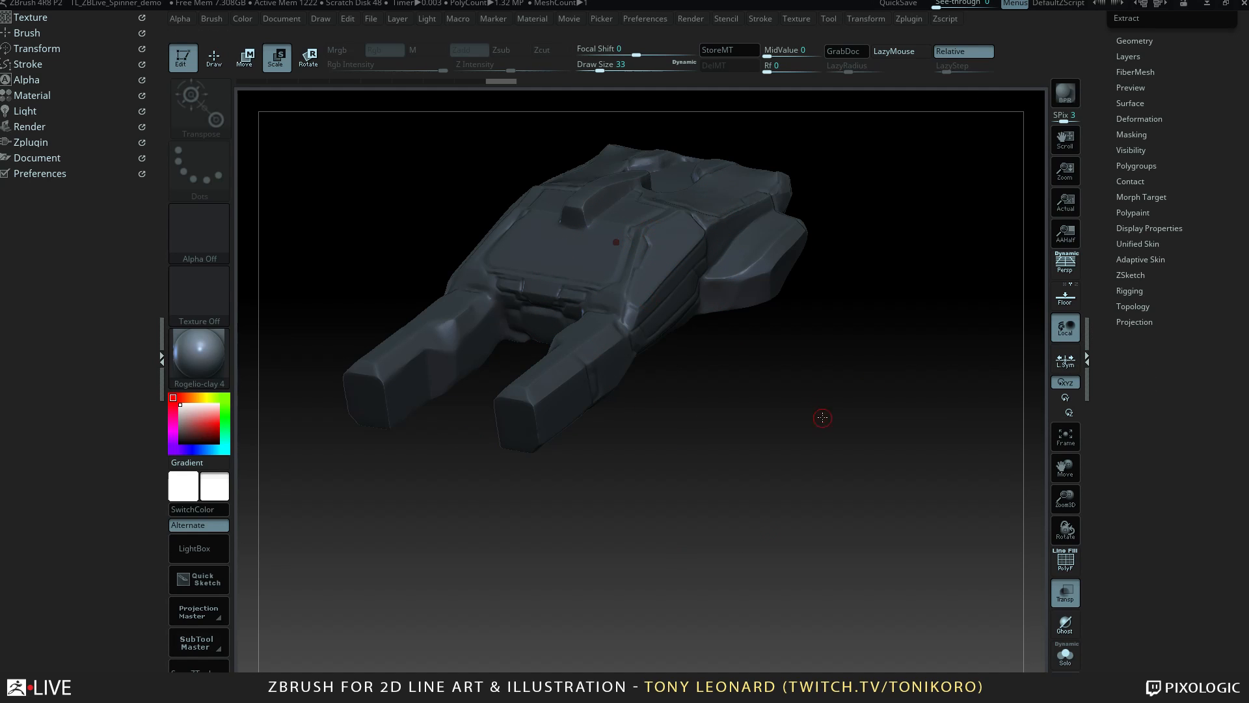
drag(822, 418, 646, 276)
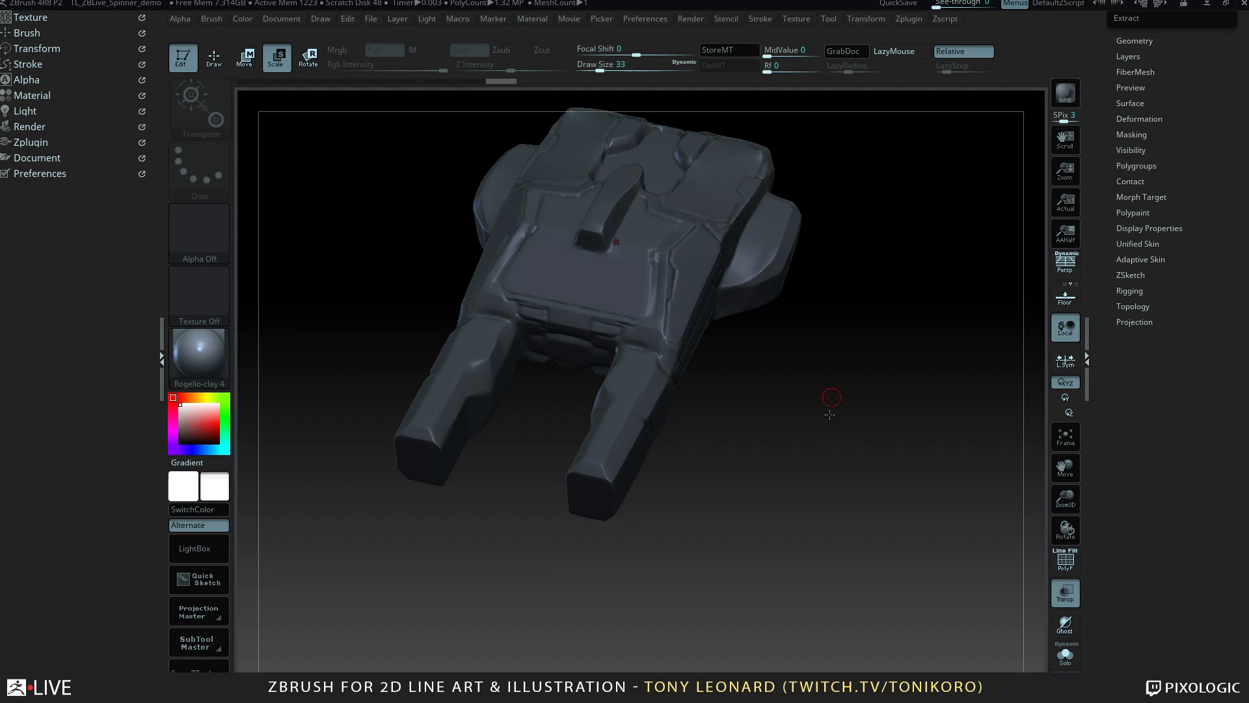
drag(830, 414, 852, 513)
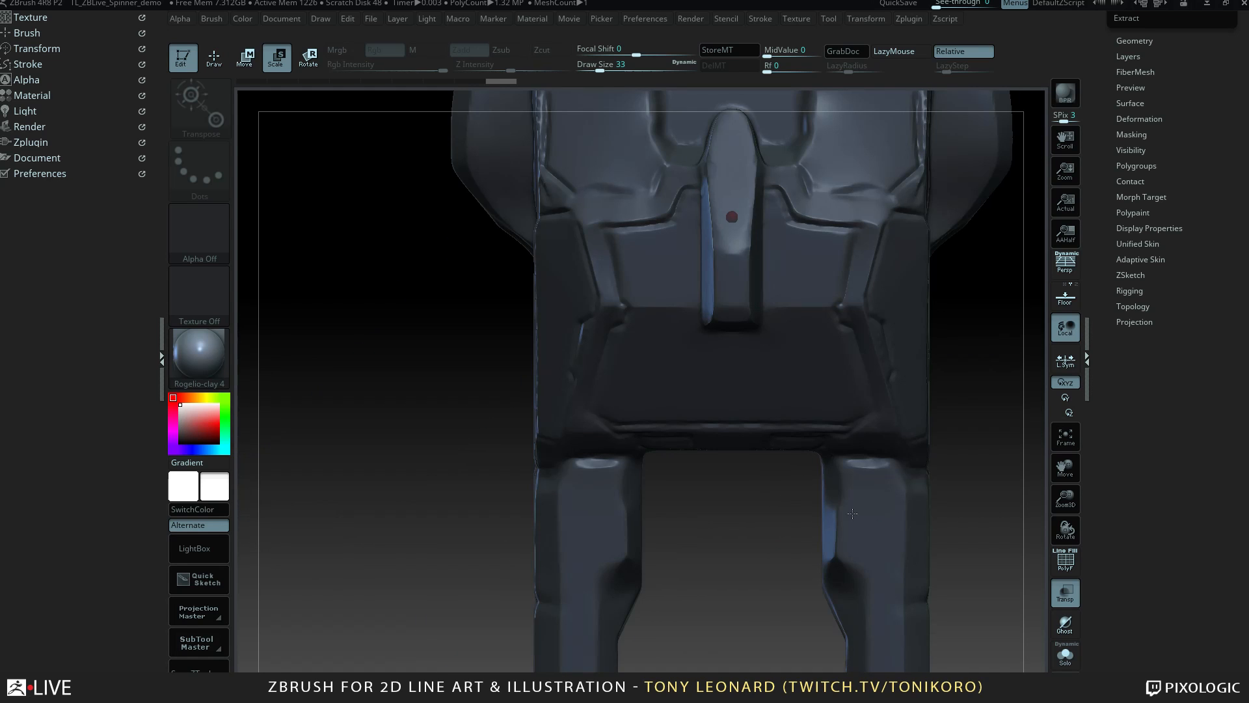
alt+drag(1017, 286, 987, 328)
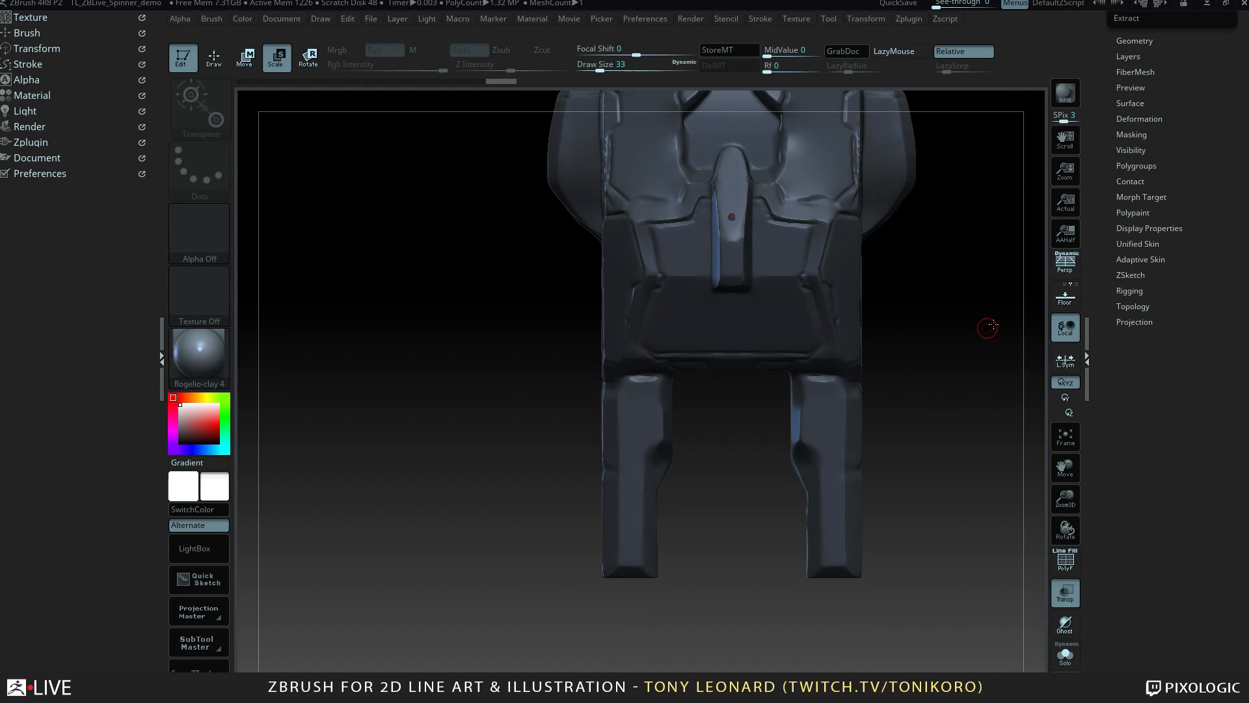
click(1151, 256)
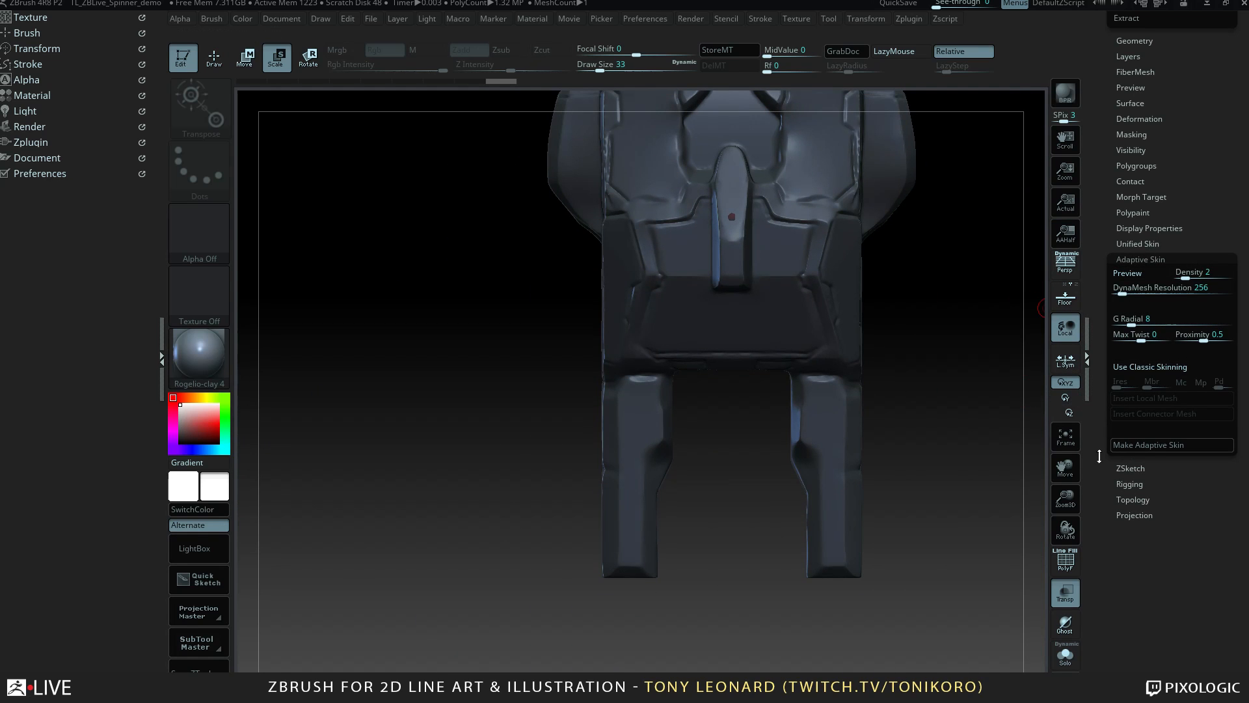
drag(1100, 493, 1096, 395)
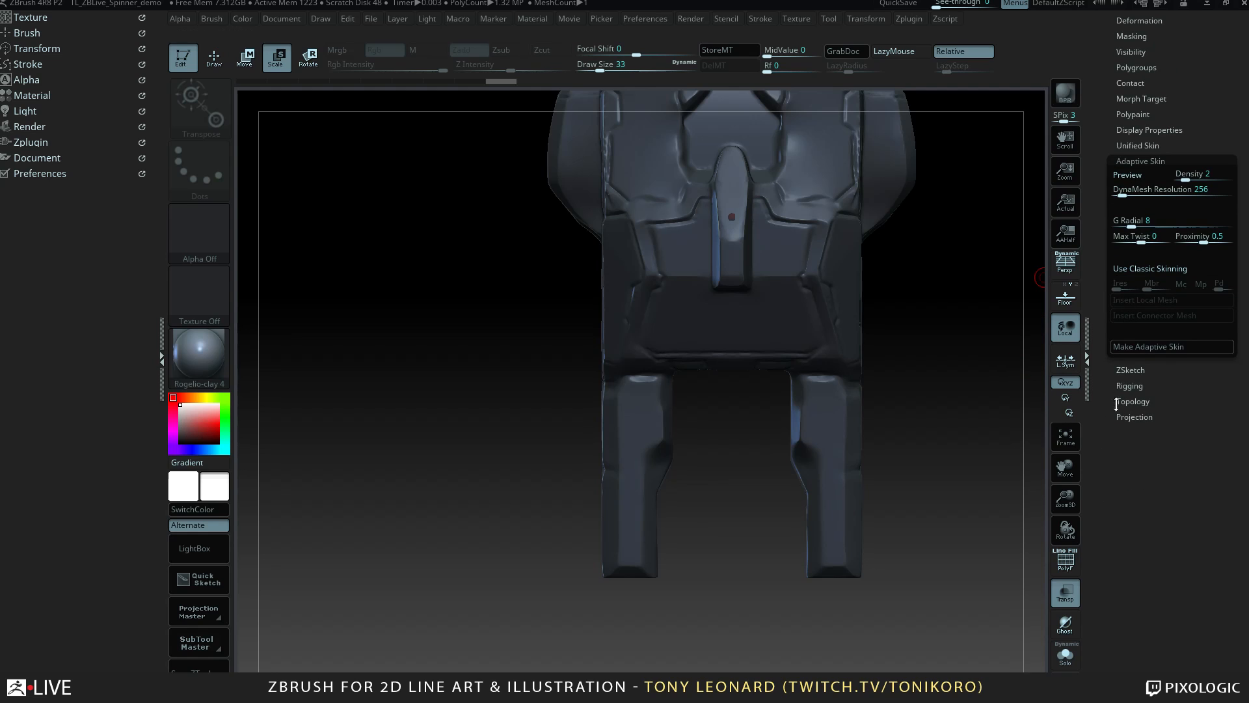
click(1131, 386)
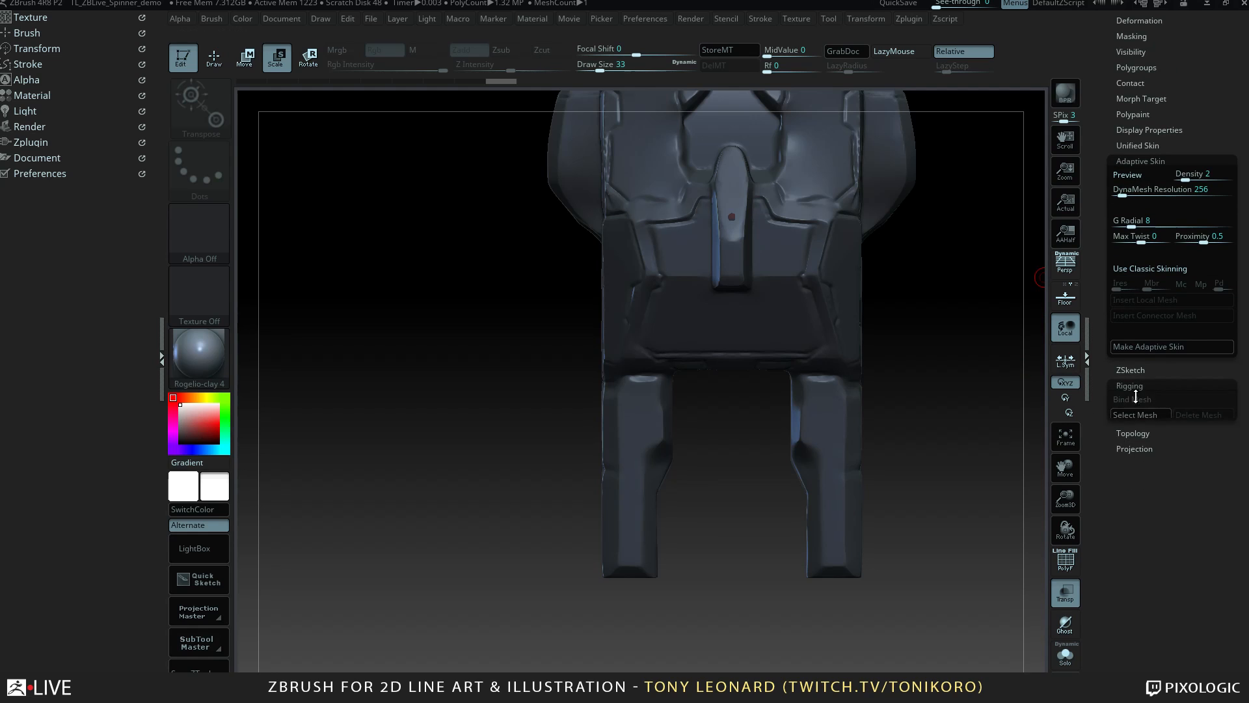
click(1133, 438)
drag(1095, 539, 1095, 456)
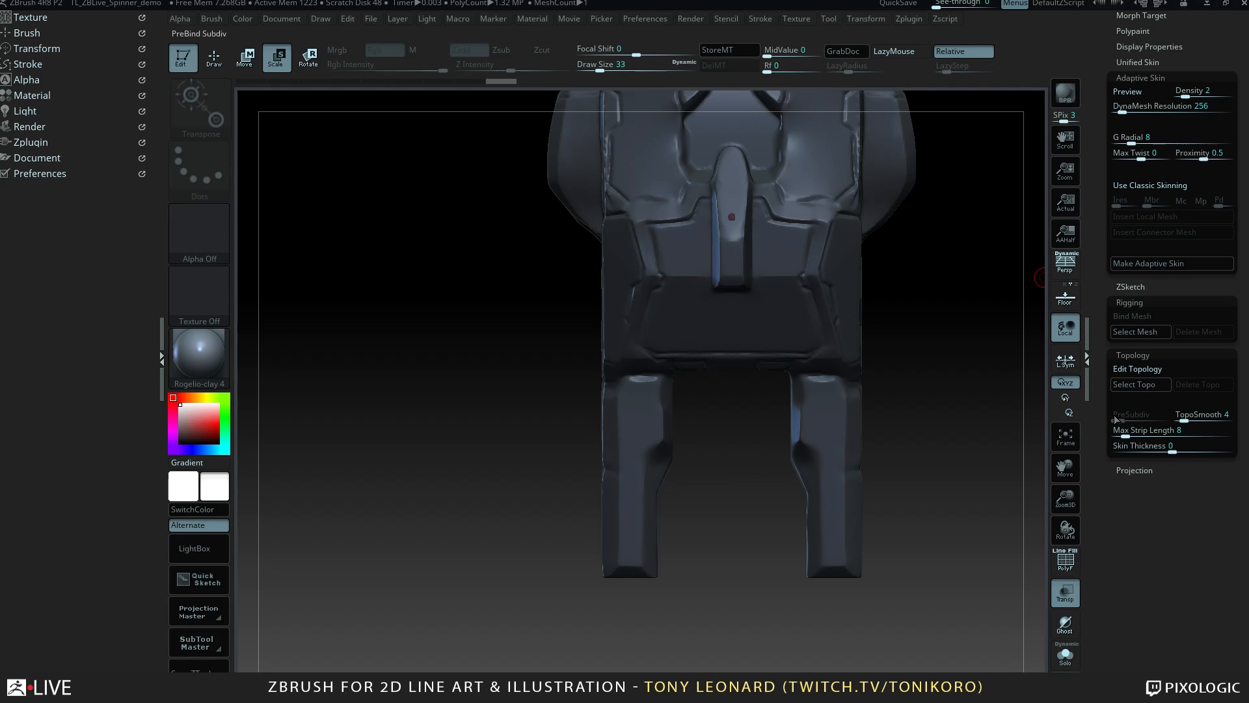
click(1145, 370)
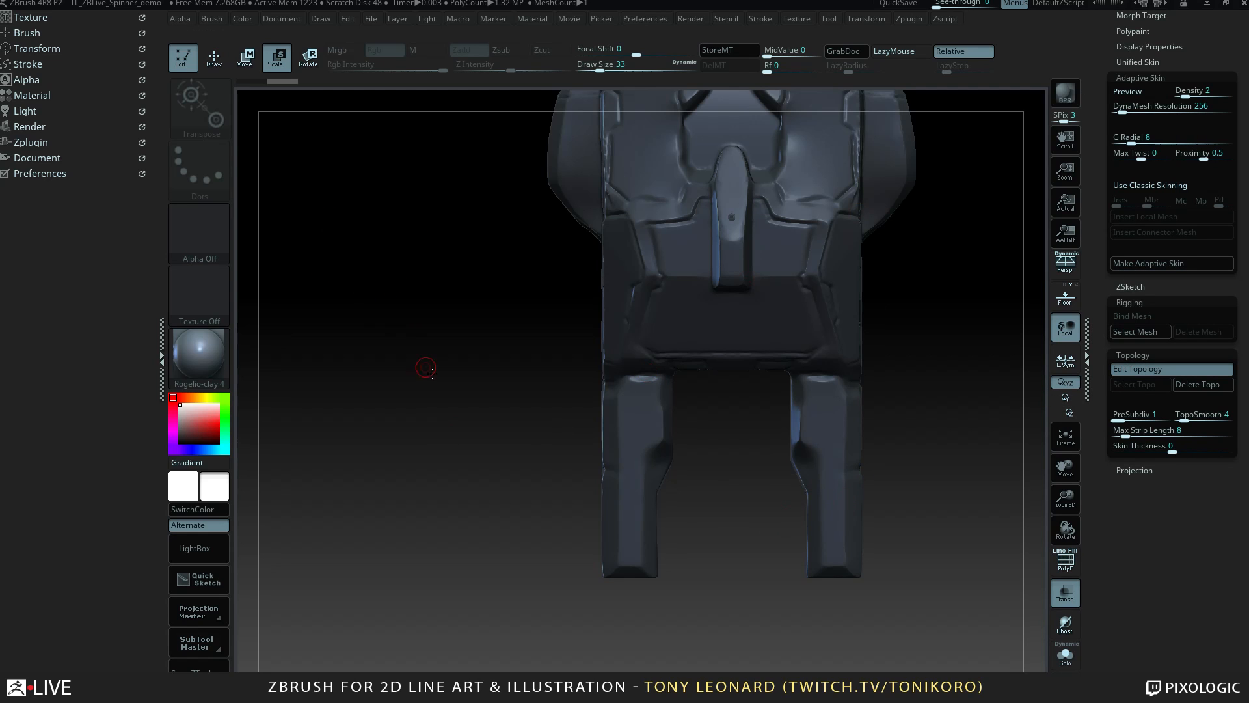
Switch to Draw mode and activate symmetry across the X axis.
key(q)
drag(955, 469, 906, 482)
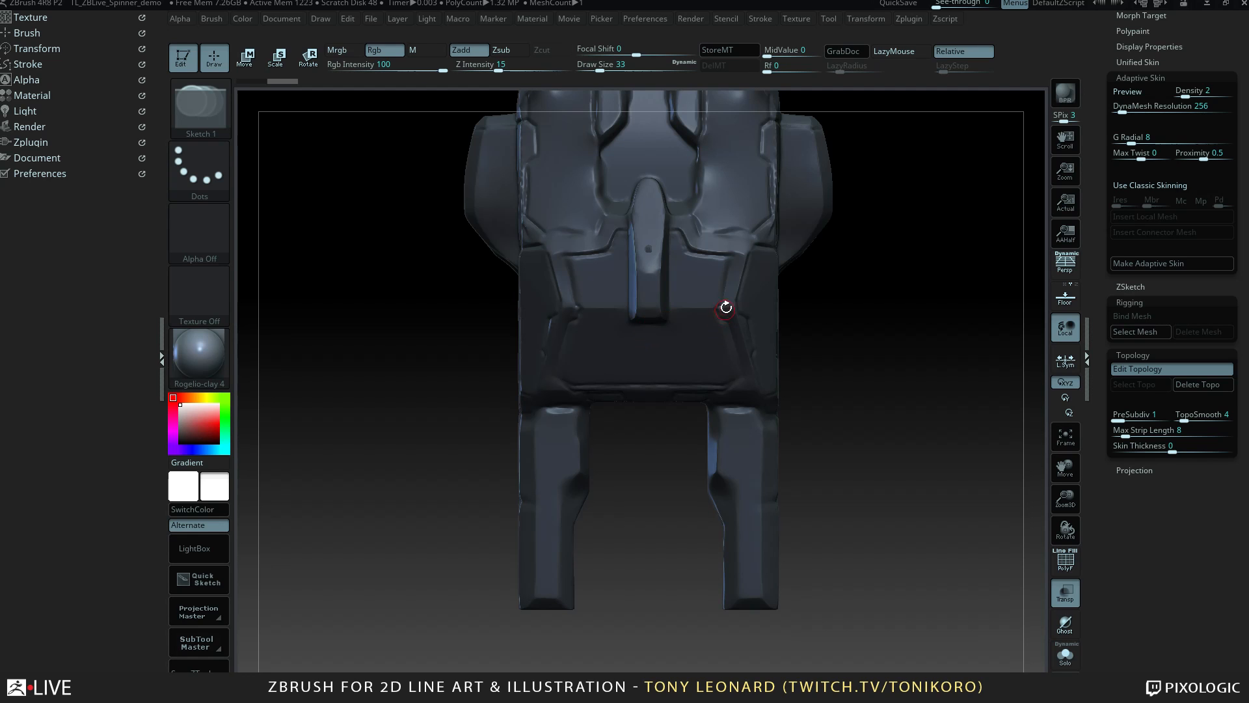
drag(906, 399, 877, 370)
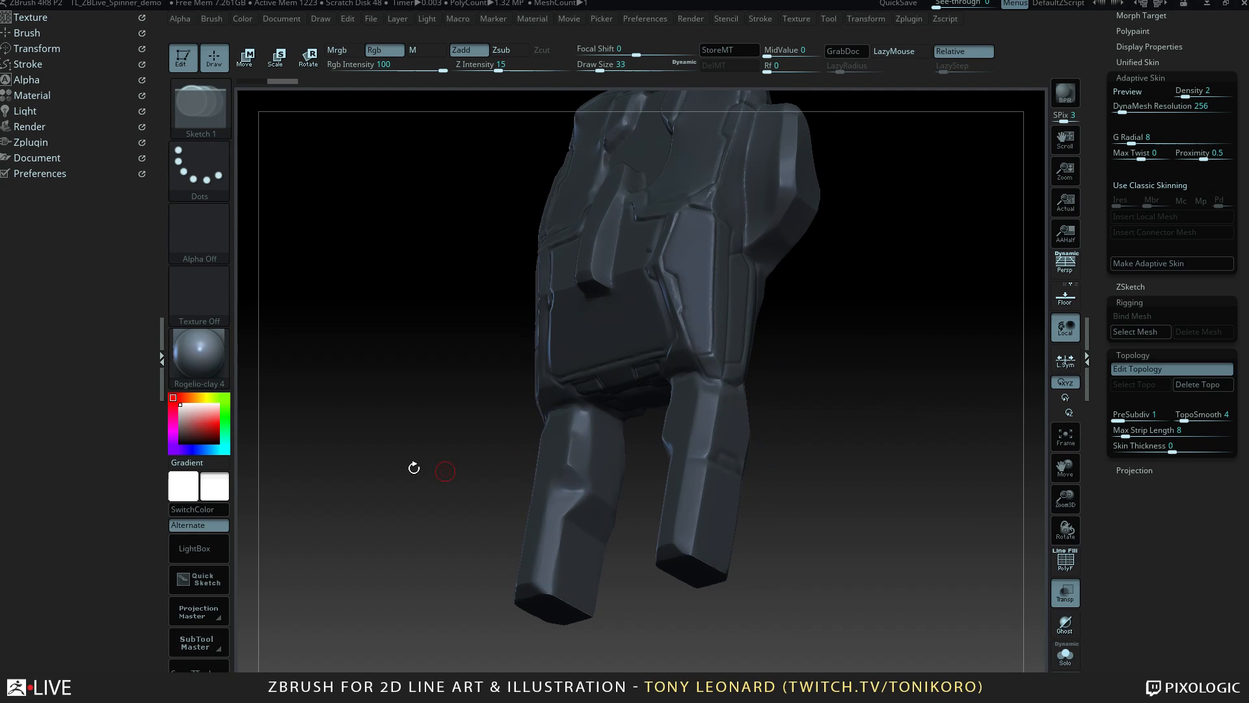
click(37, 48)
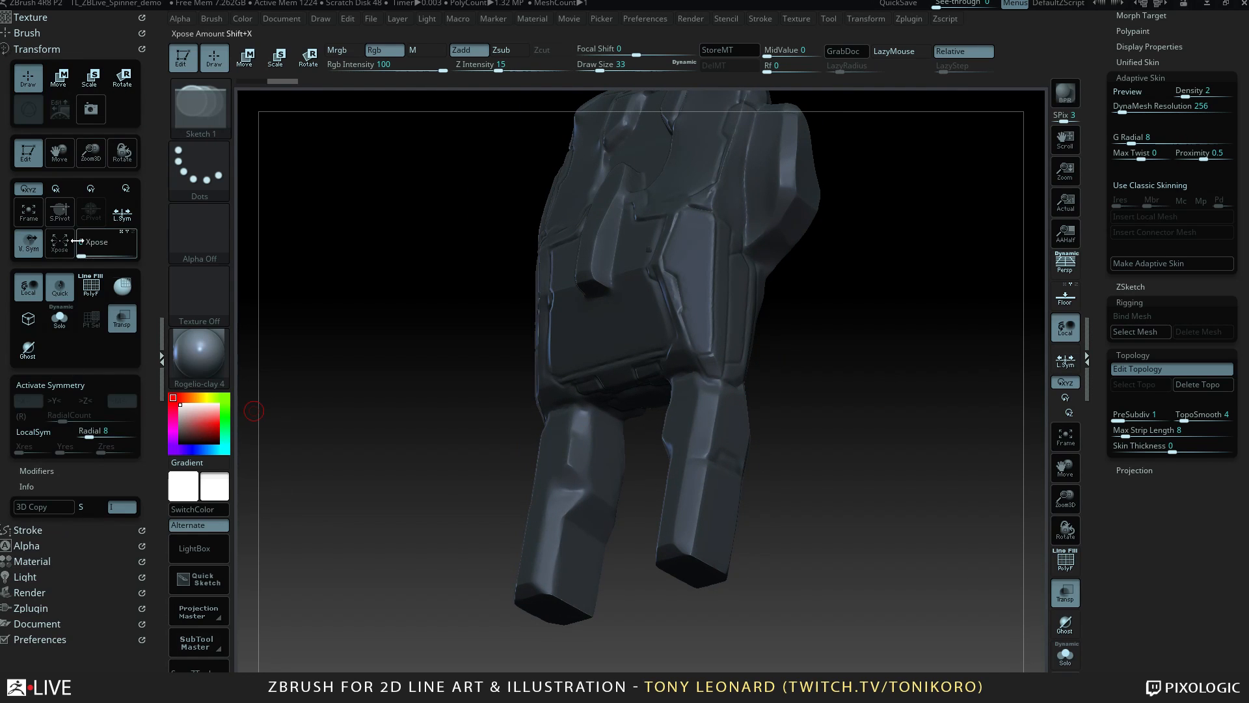
click(50, 384)
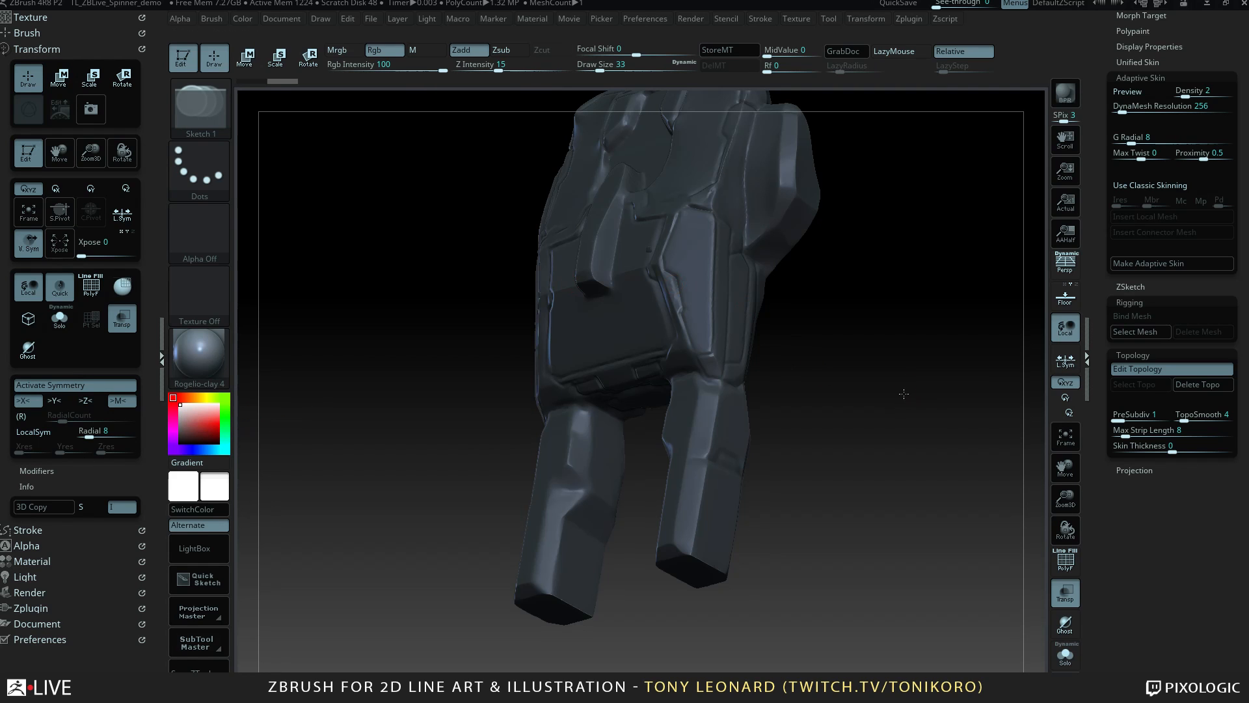
Draw the first four-sided topology polygon on top of the front prong, where it meets the body.
drag(903, 394, 731, 225)
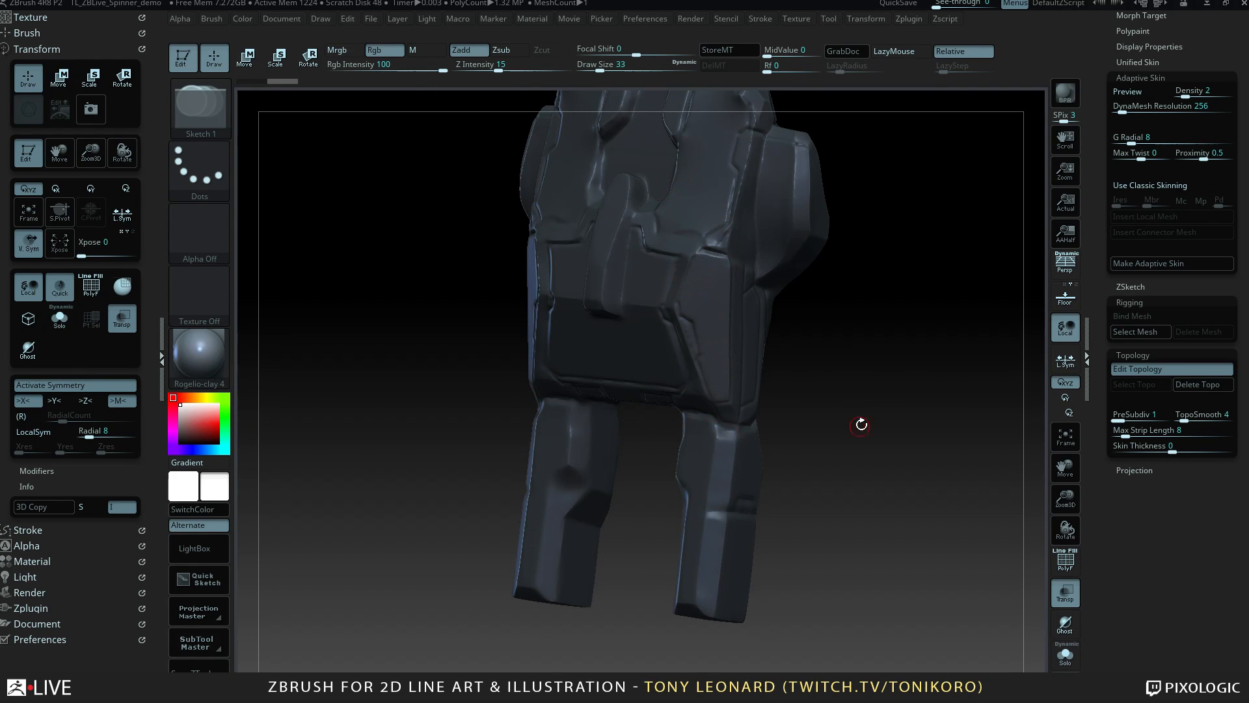
drag(862, 424, 873, 341)
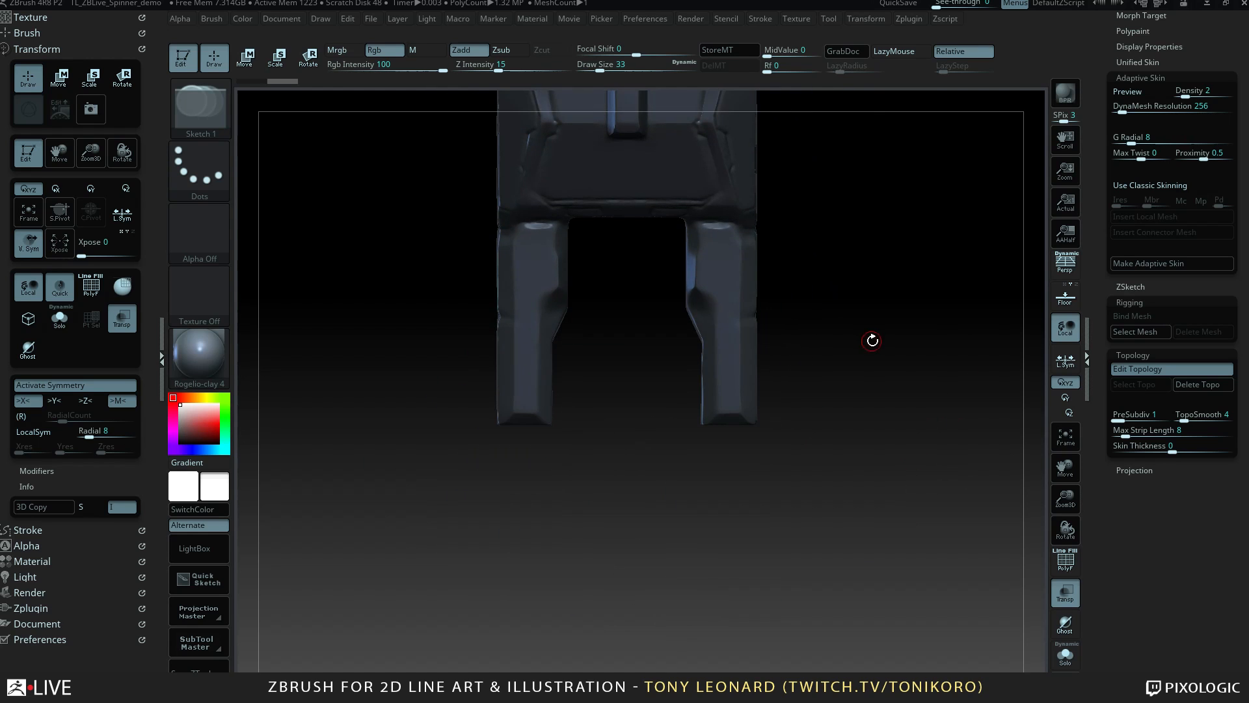
alt+drag(889, 421, 827, 248)
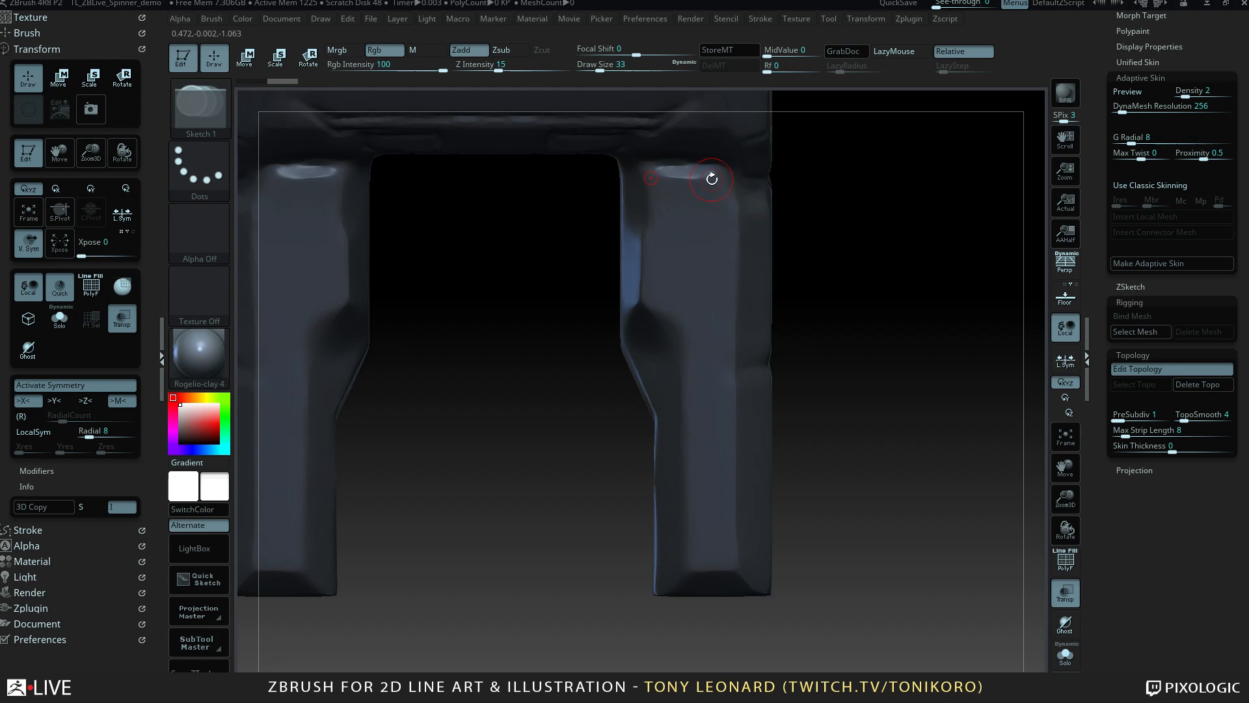
mouse_move(733, 218)
mouse_down()
mouse_move(730, 201)
mouse_move(712, 300)
mouse_up()
click(650, 213)
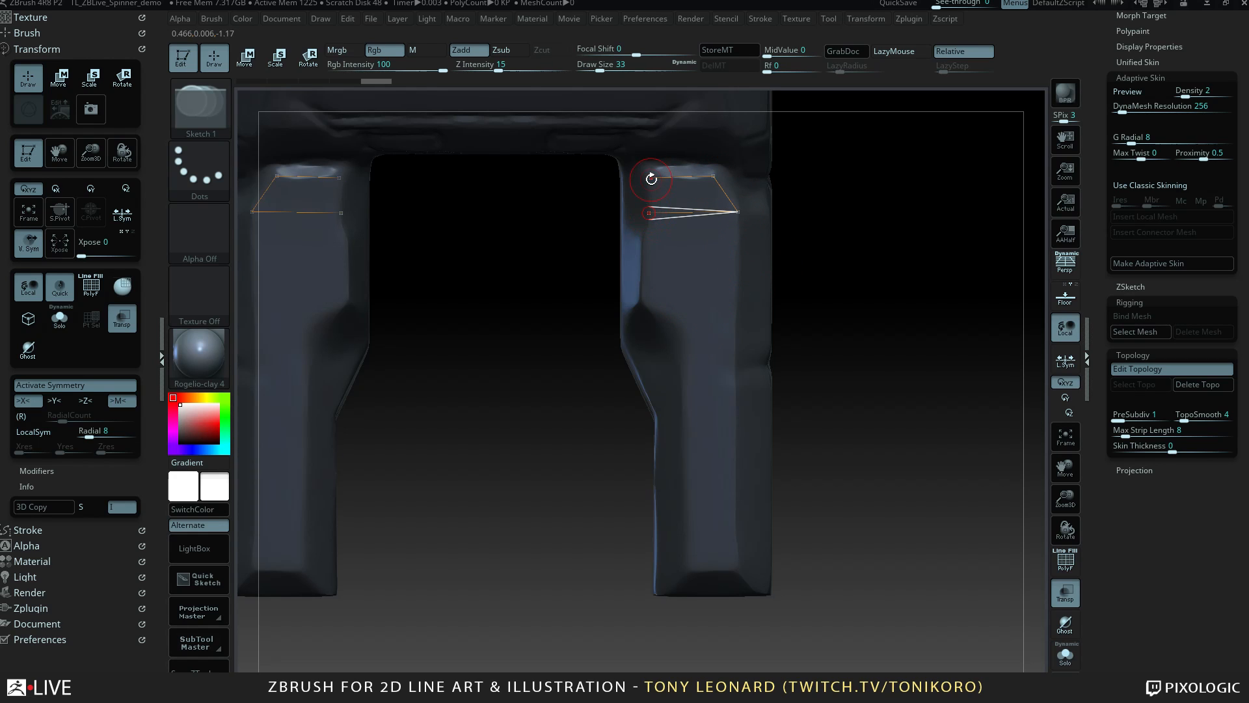
click(652, 177)
Extend a second polygon along the prong's inner edge to its bend and continue the dividing edge up through the first polygon.
ctrl+click(648, 212)
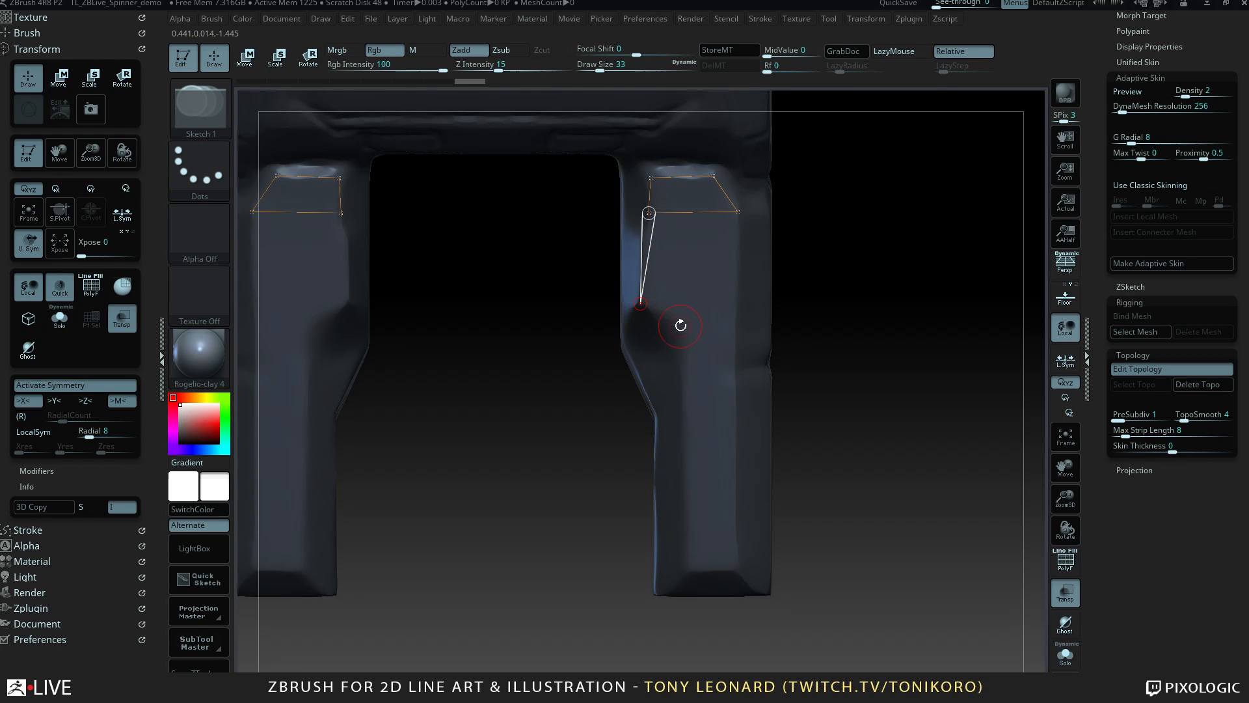
click(640, 303)
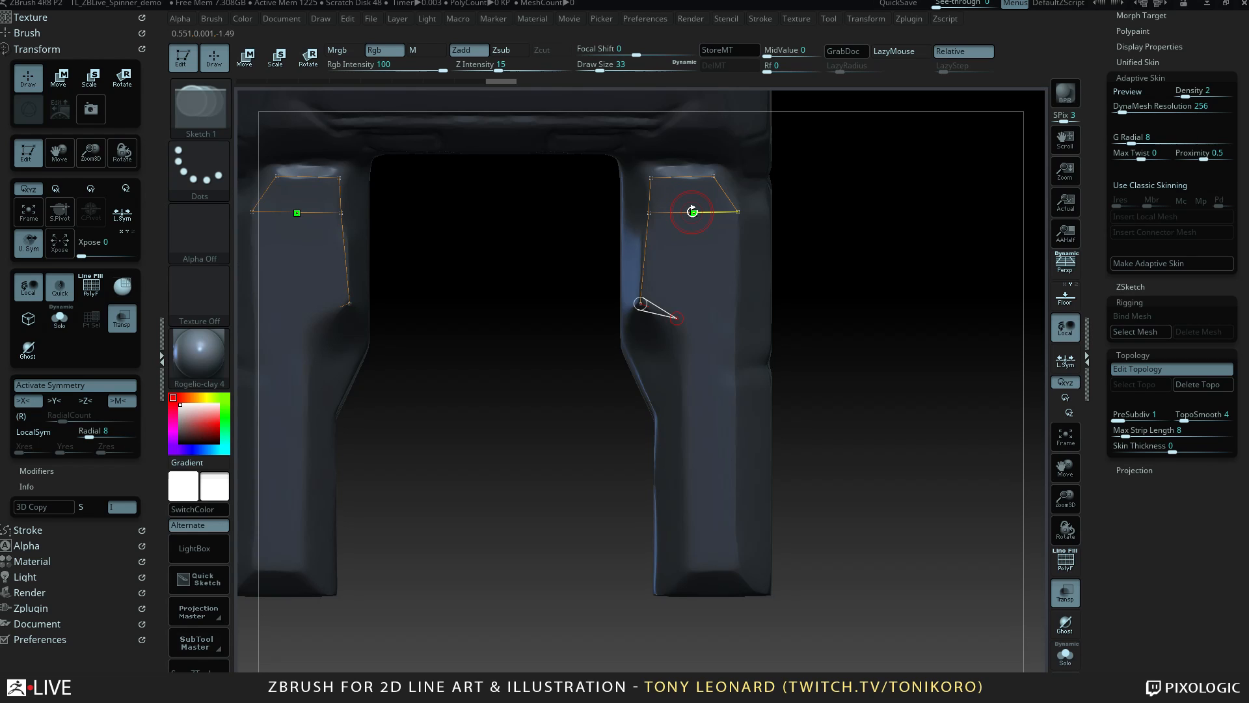
click(692, 212)
click(682, 175)
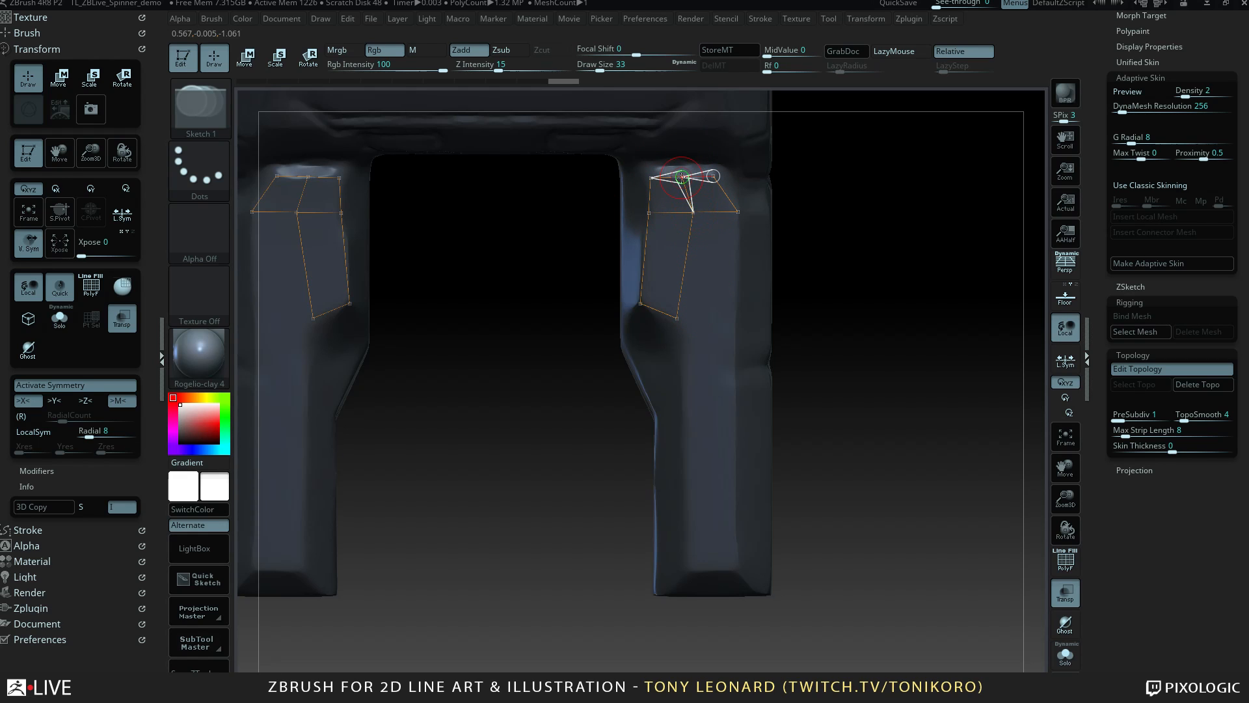
Preview the adaptive skin of the topology on the prongs with its wireframe, and return to topology editing.
drag(872, 335, 820, 377)
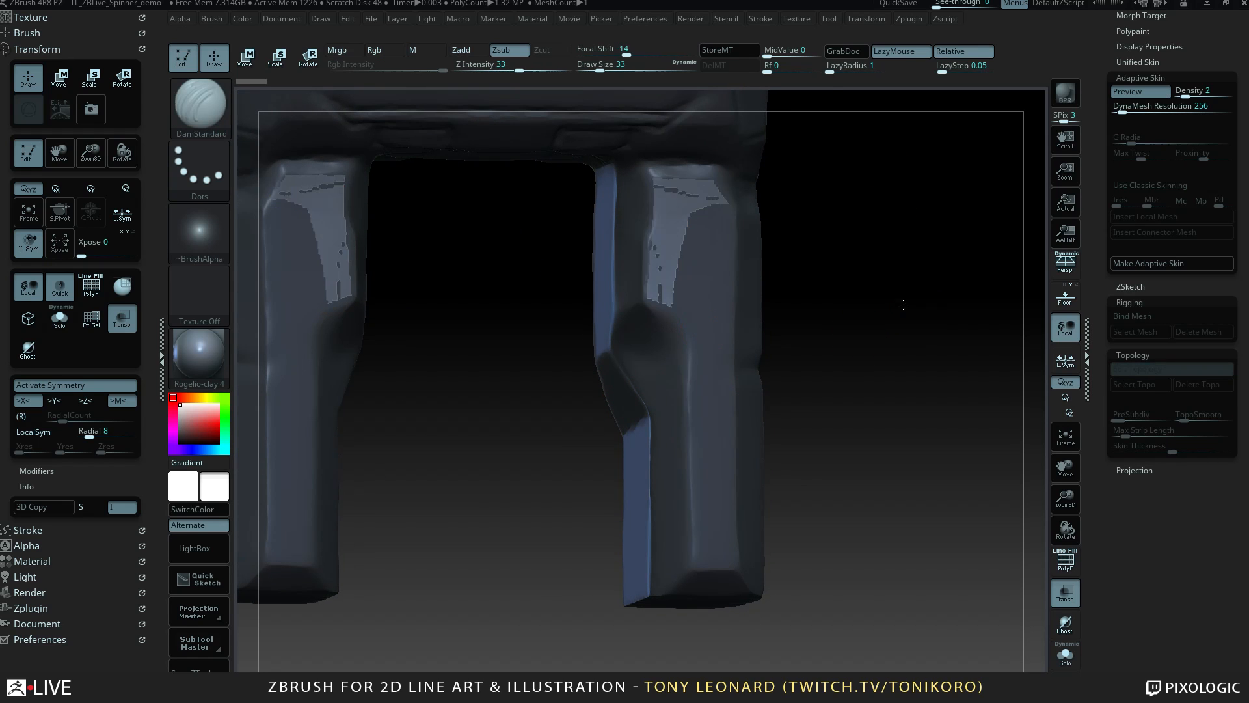
mouse_move(900, 298)
mouse_down()
mouse_move(901, 282)
mouse_move(910, 311)
mouse_up()
key(shift+f)
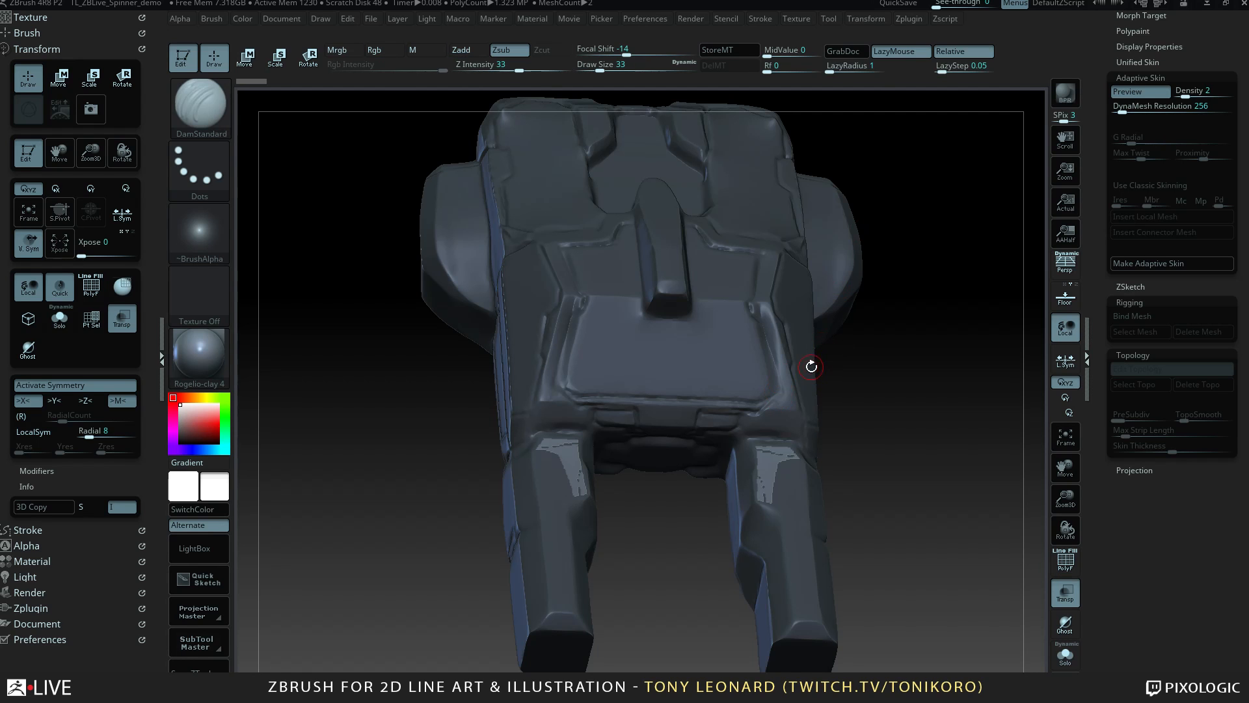
key(a)
Add the outer polygon beside the inner one, connecting the bend point to the outer corner of the prong's top row.
mouse_move(902, 417)
mouse_down()
mouse_move(895, 462)
mouse_move(914, 475)
mouse_up()
mouse_move(928, 550)
alt+mouse_down()
mouse_move(905, 449)
mouse_move(848, 416)
mouse_move(846, 406)
mouse_move(881, 479)
mouse_move(905, 495)
mouse_move(867, 399)
alt+mouse_up()
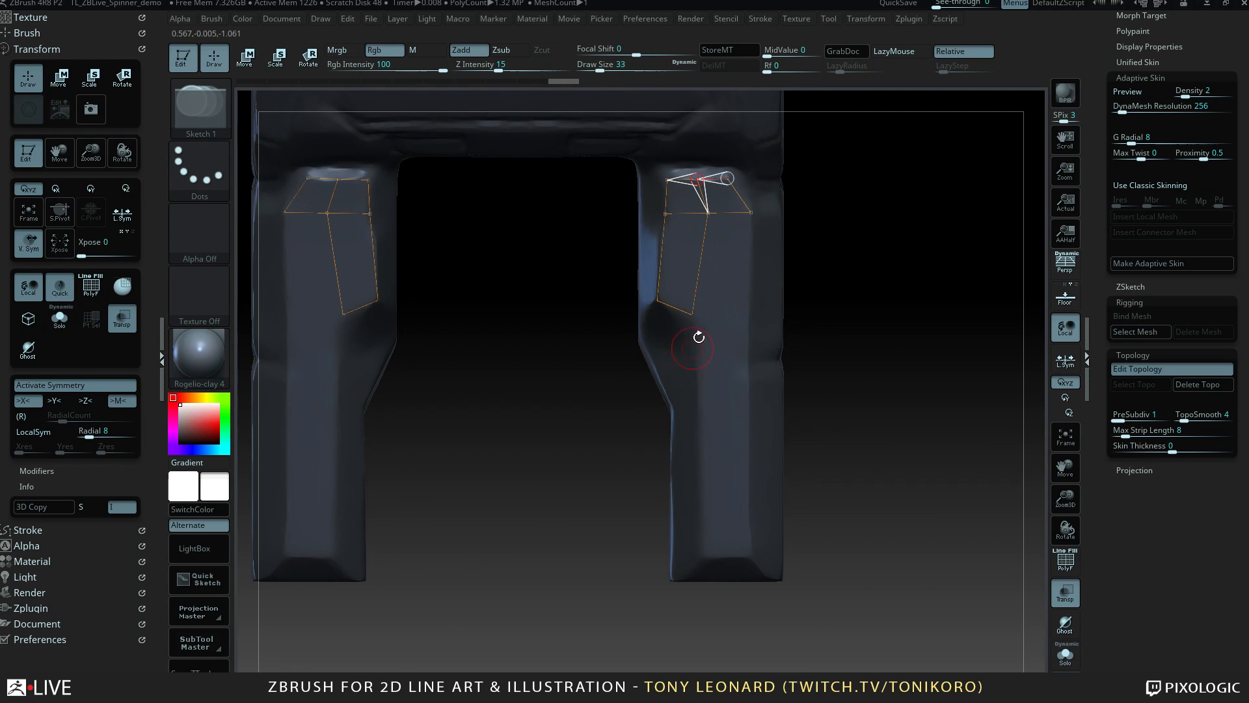
ctrl+click(692, 314)
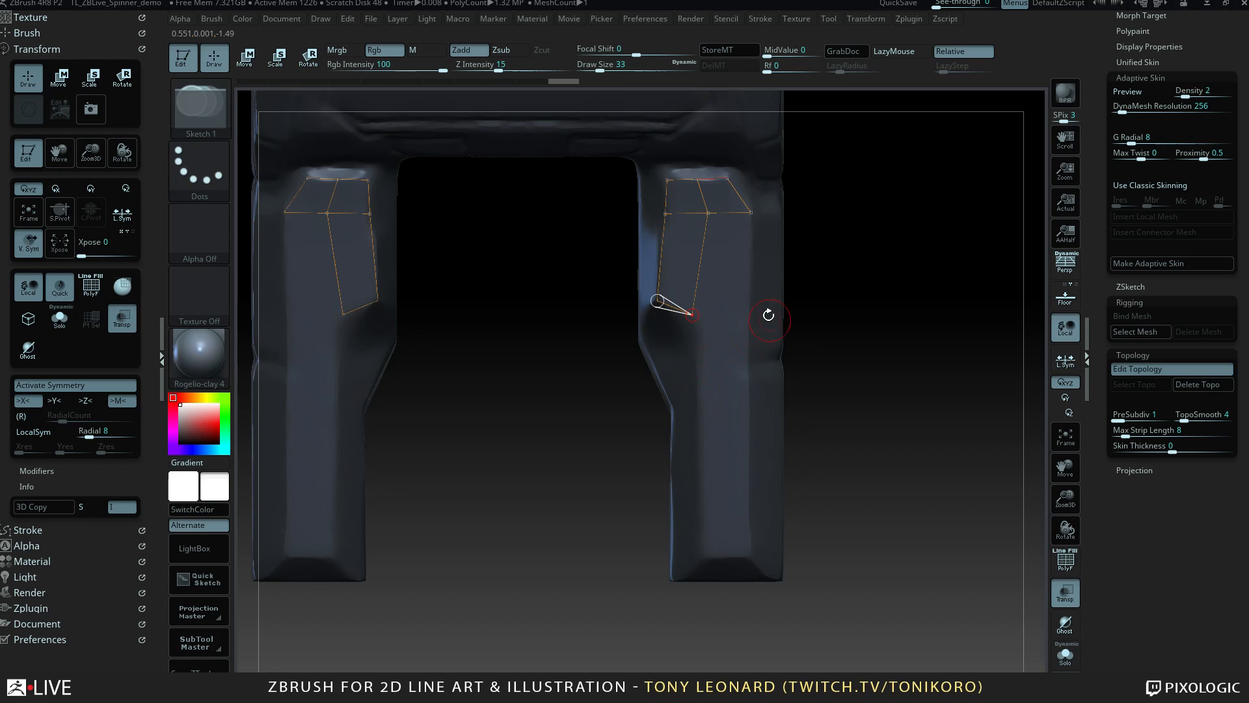
click(748, 316)
click(751, 212)
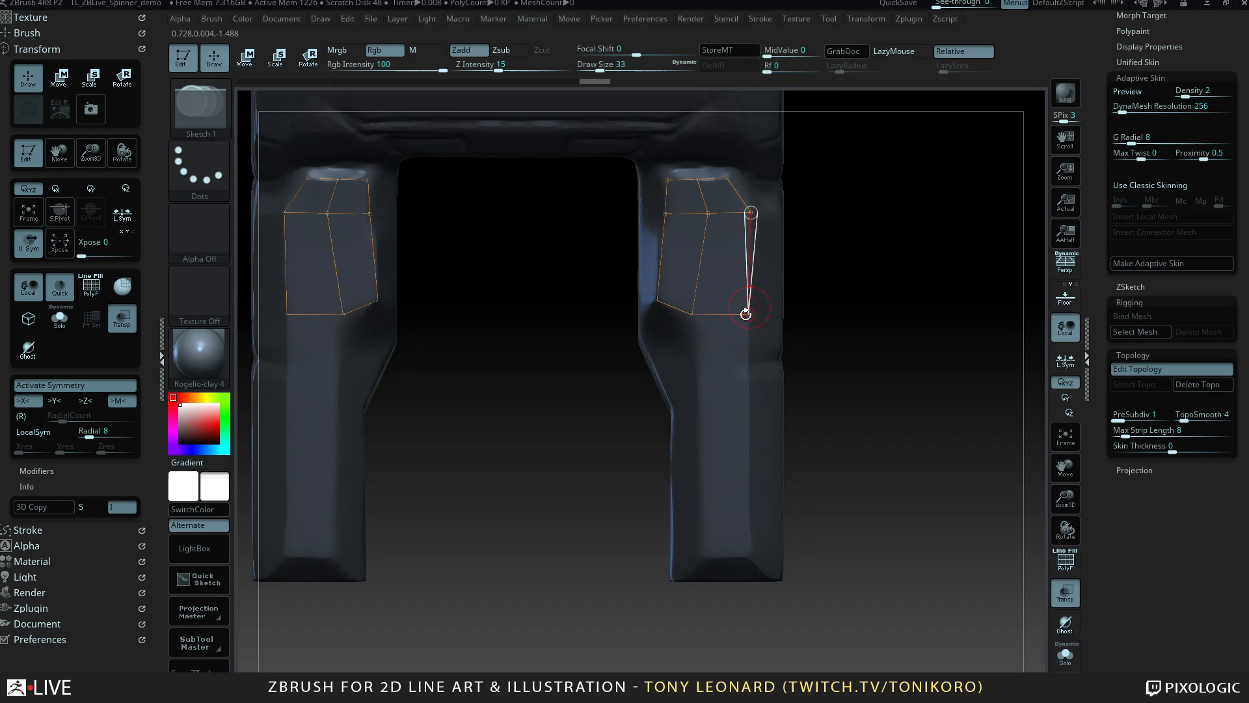
Add a short polygon below the bend, spanning the prong's top face from inner to outer edge.
ctrl+click(657, 300)
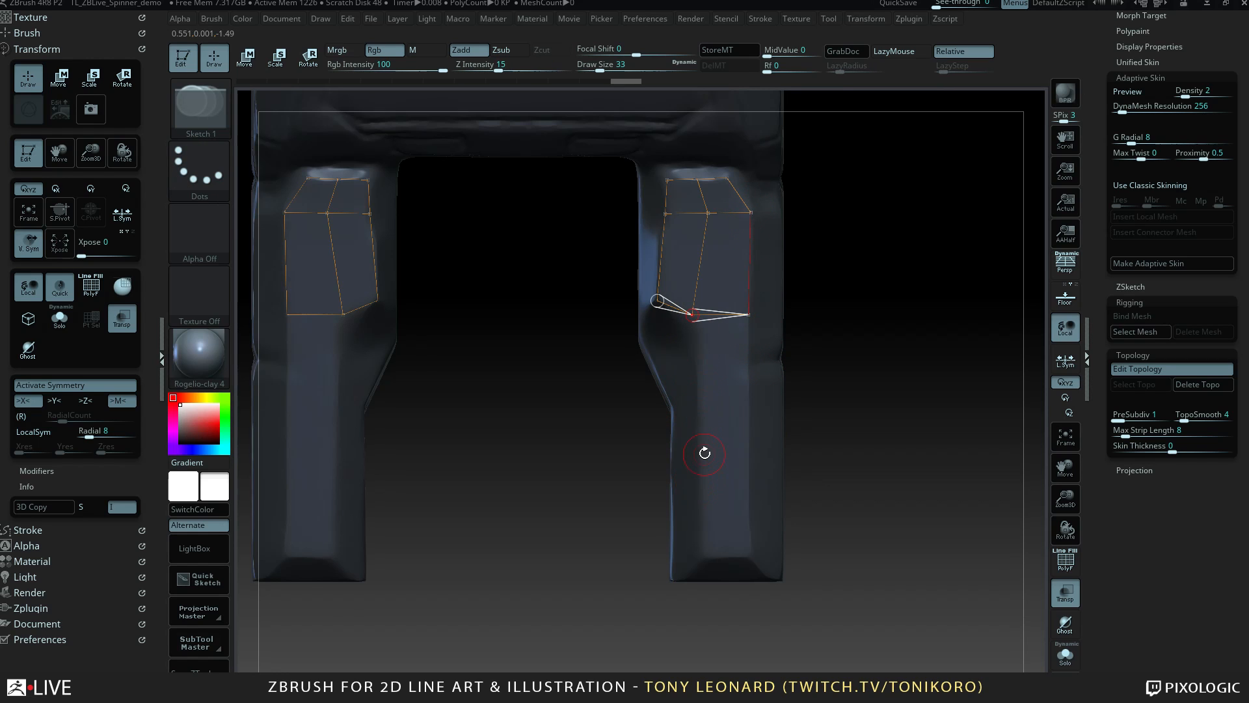
click(692, 314)
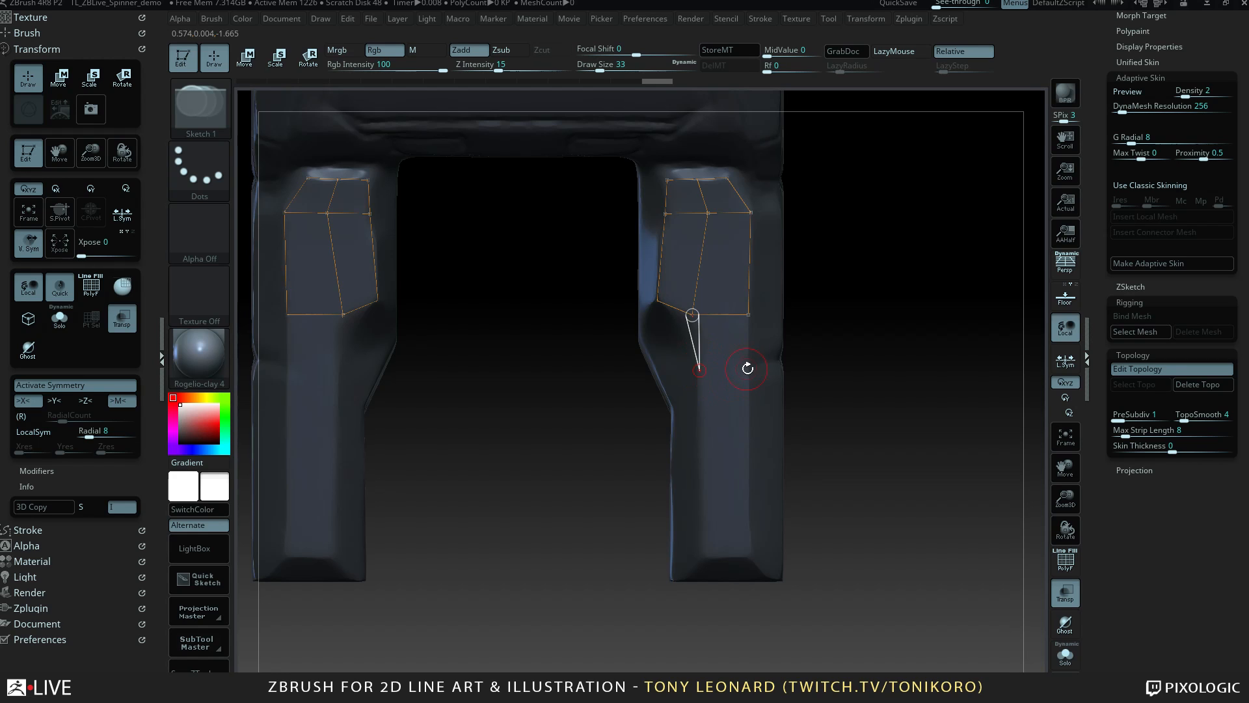
click(747, 369)
click(748, 315)
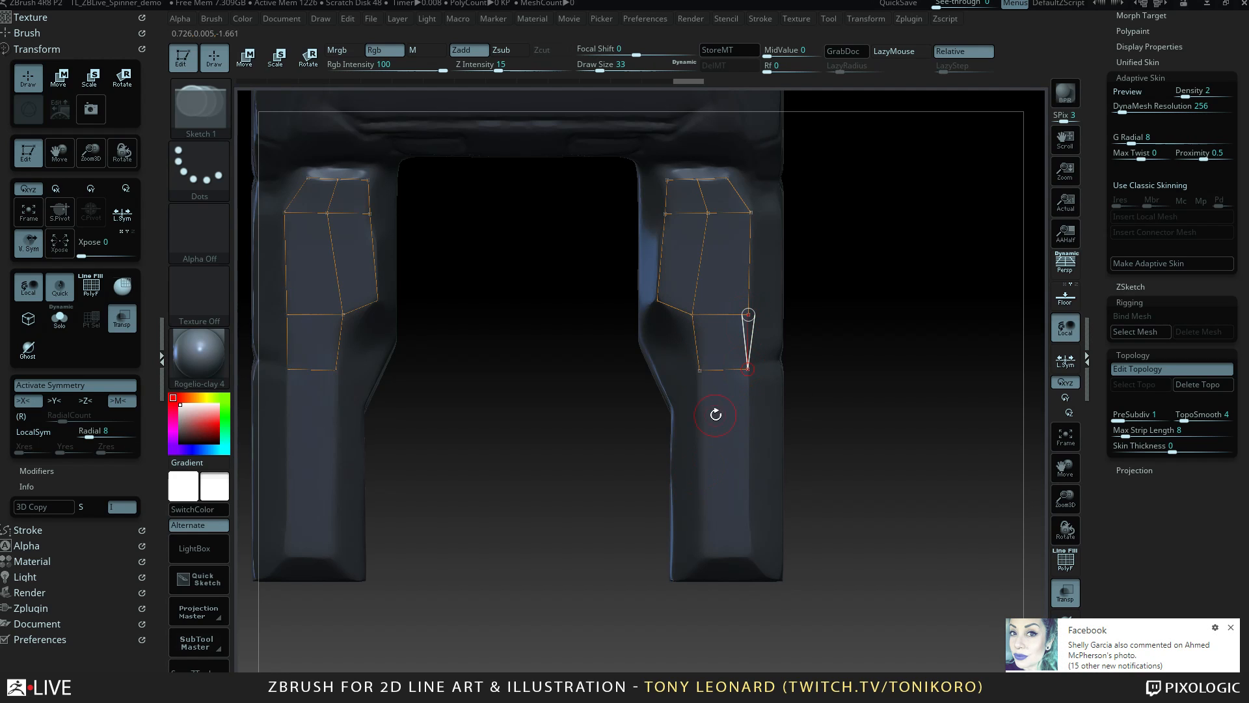
Dismiss the desktop notification and draw a long polygon from the short one down to the prong's tip.
click(1233, 628)
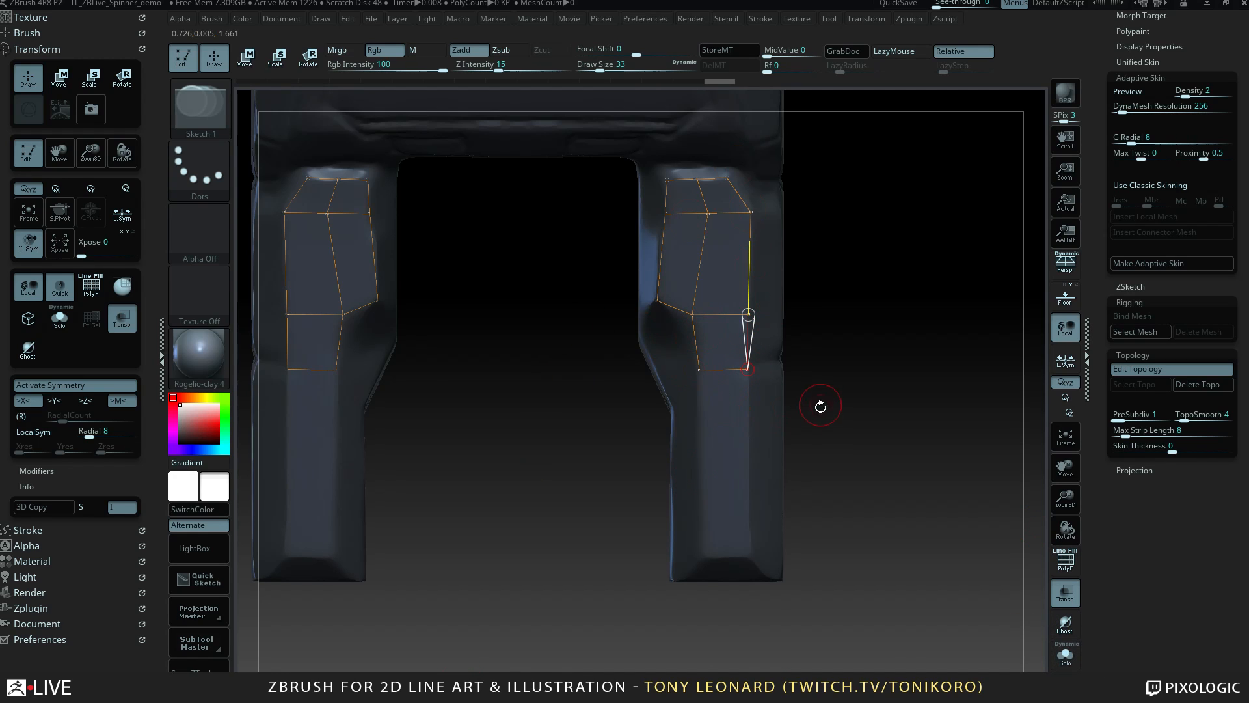
click(698, 371)
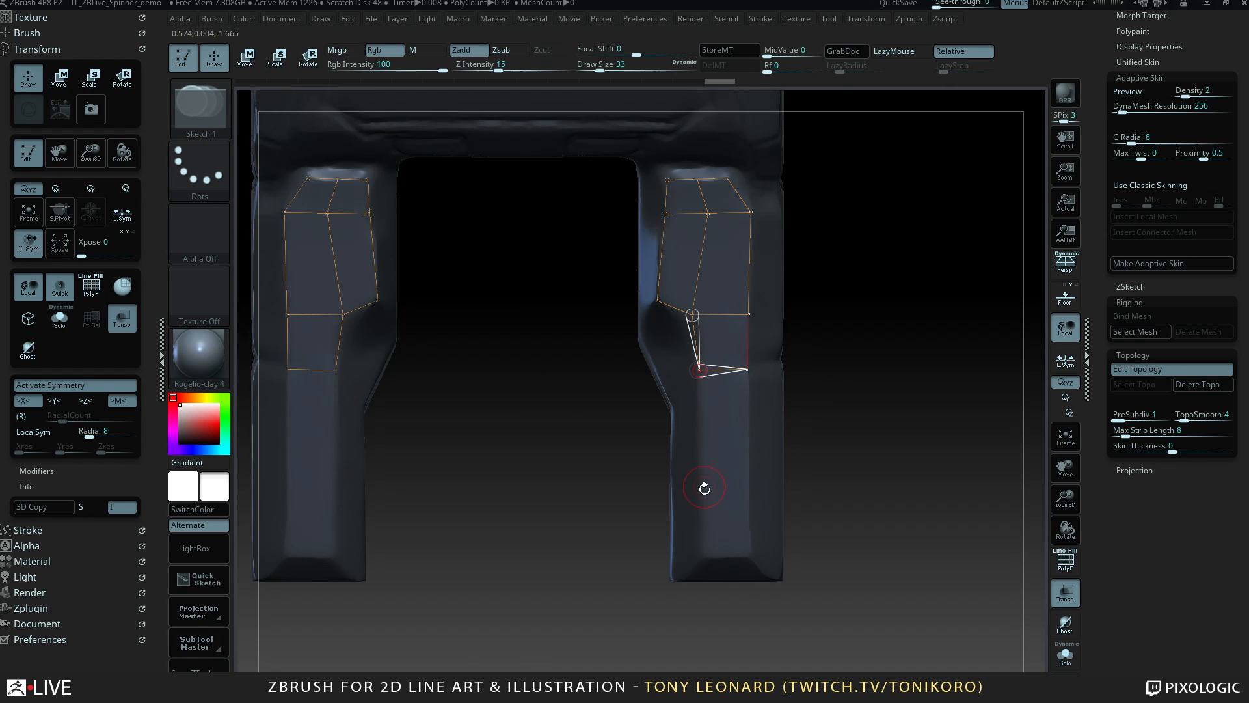
click(701, 554)
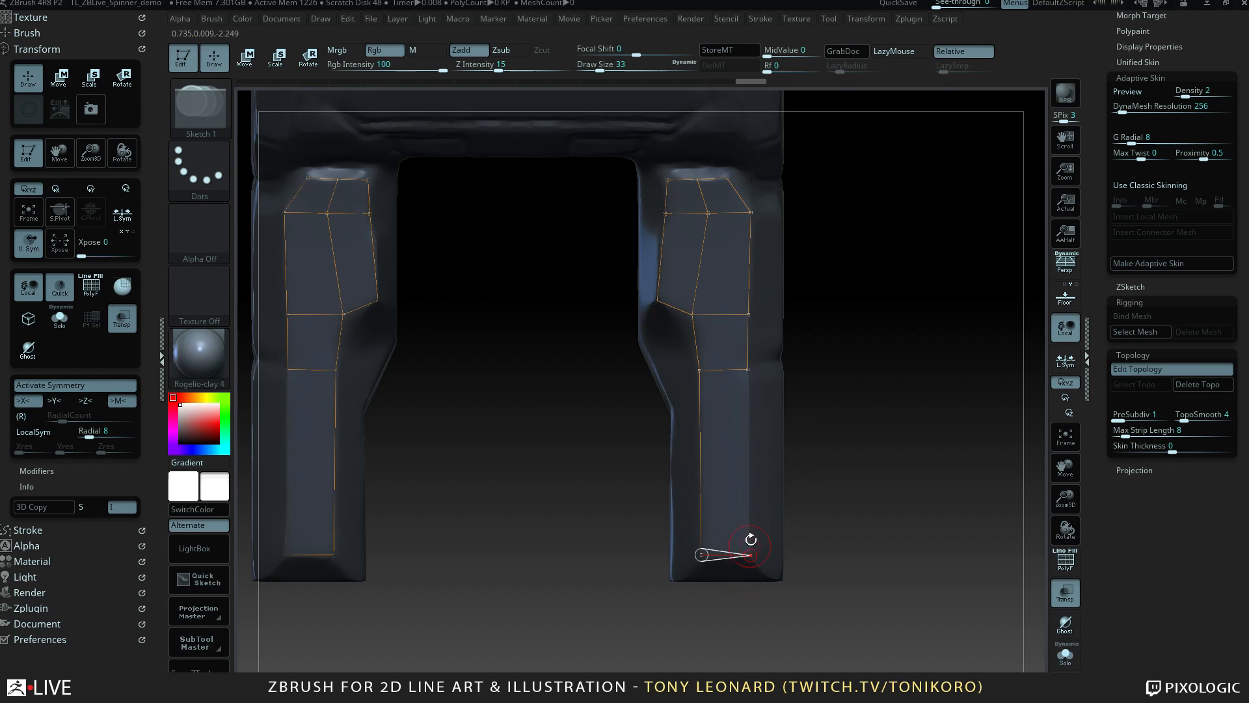
click(748, 369)
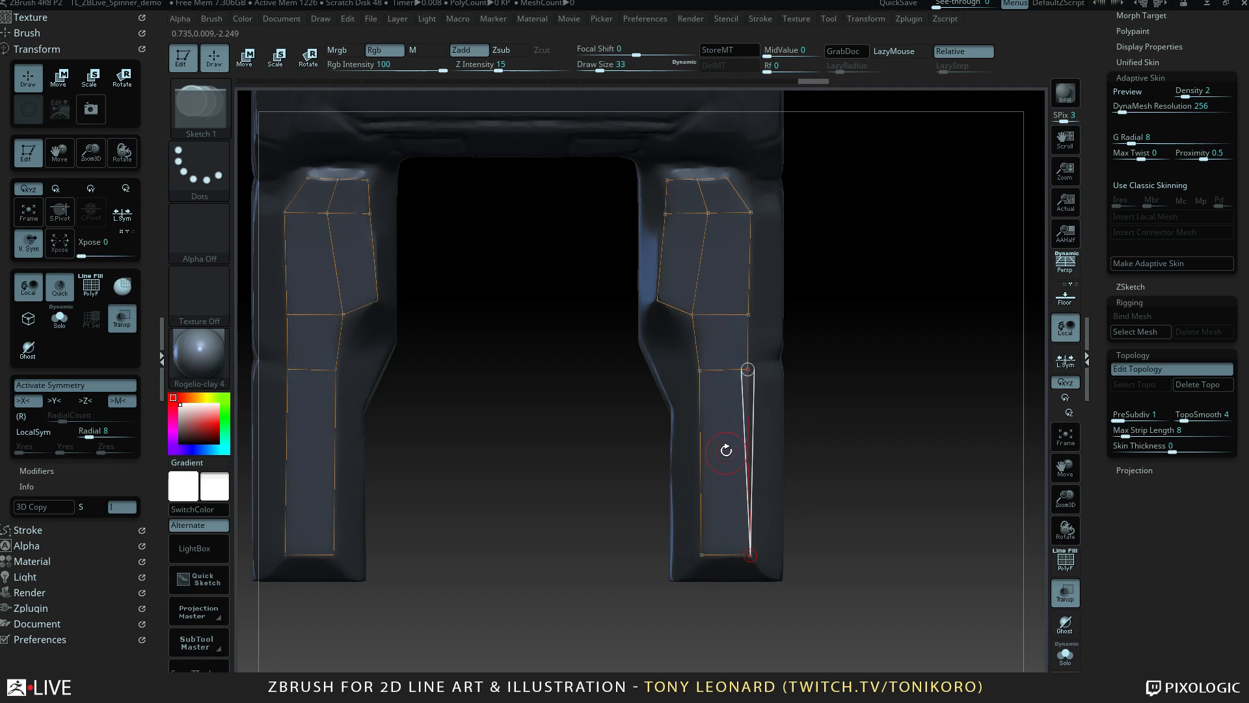
Try to insert a point midway along the inner edge of the prong's long polygon.
key(ctrl)
ctrl+click(701, 554)
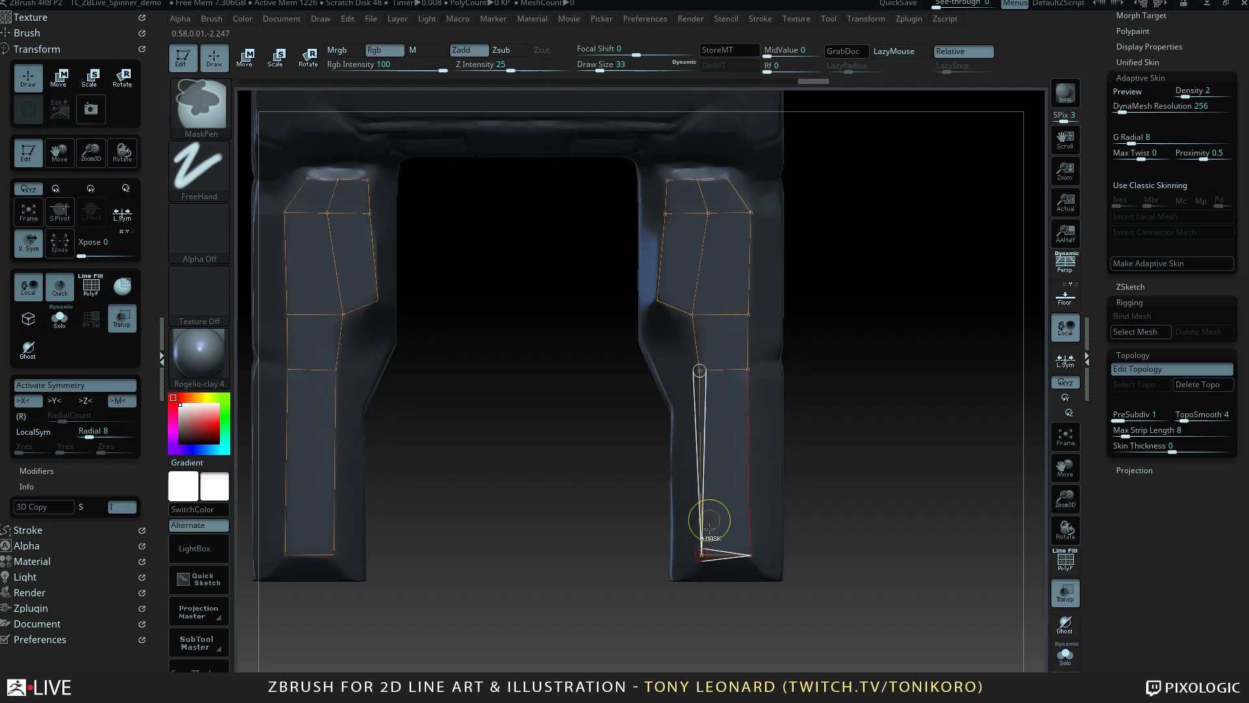
click(699, 463)
key(ctrl+z)
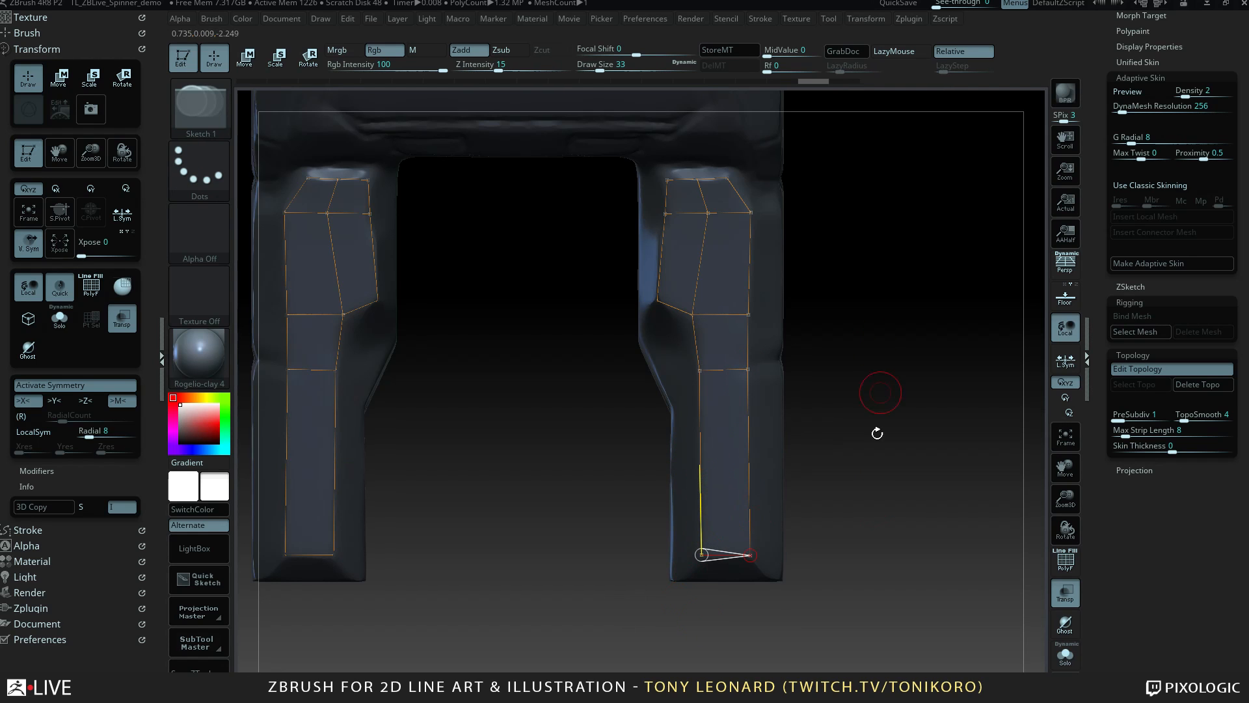
Add a point on the prong tip's inner lower corner, linked to the long polygon's inner corner, and fine-tune its position.
drag(900, 533, 944, 421)
drag(947, 448, 694, 586)
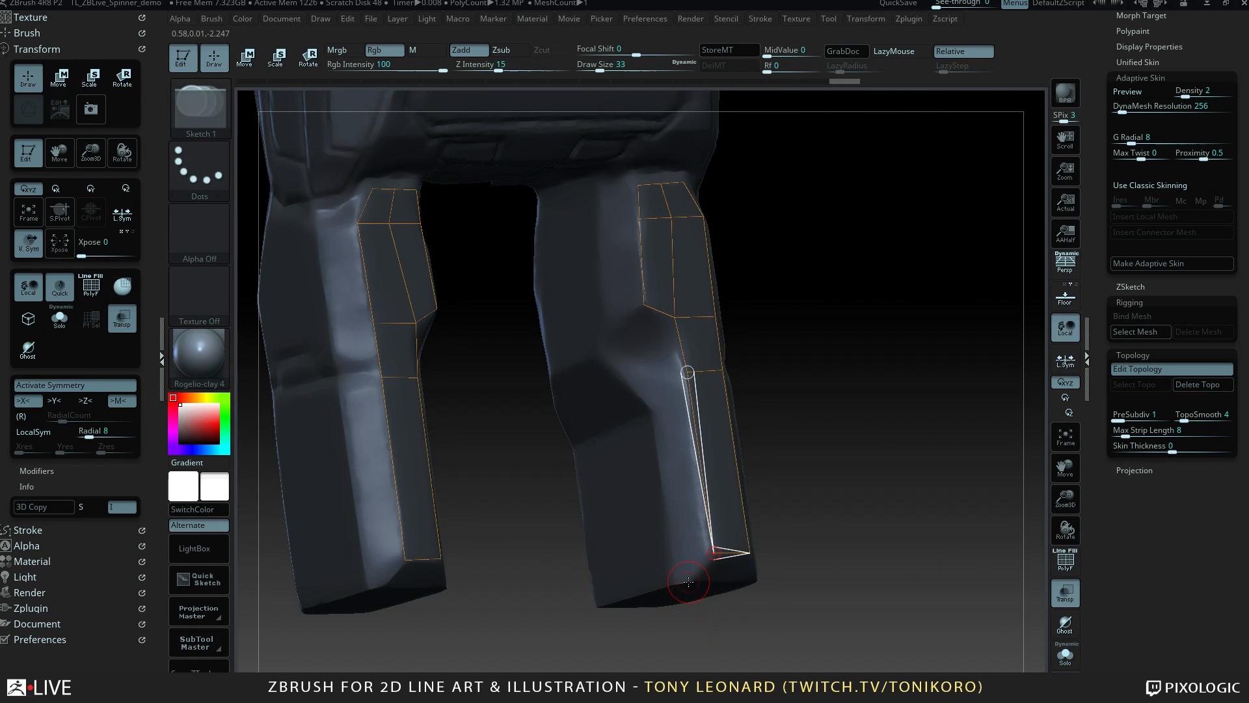
click(688, 580)
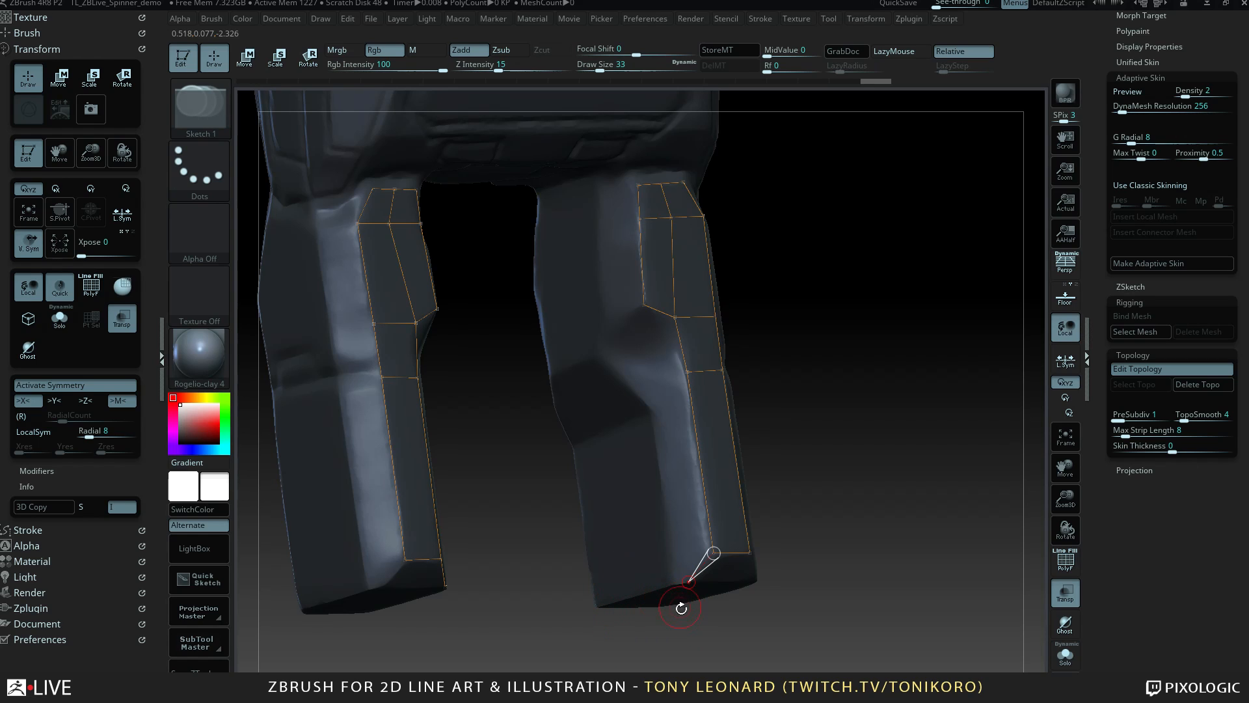
key(w)
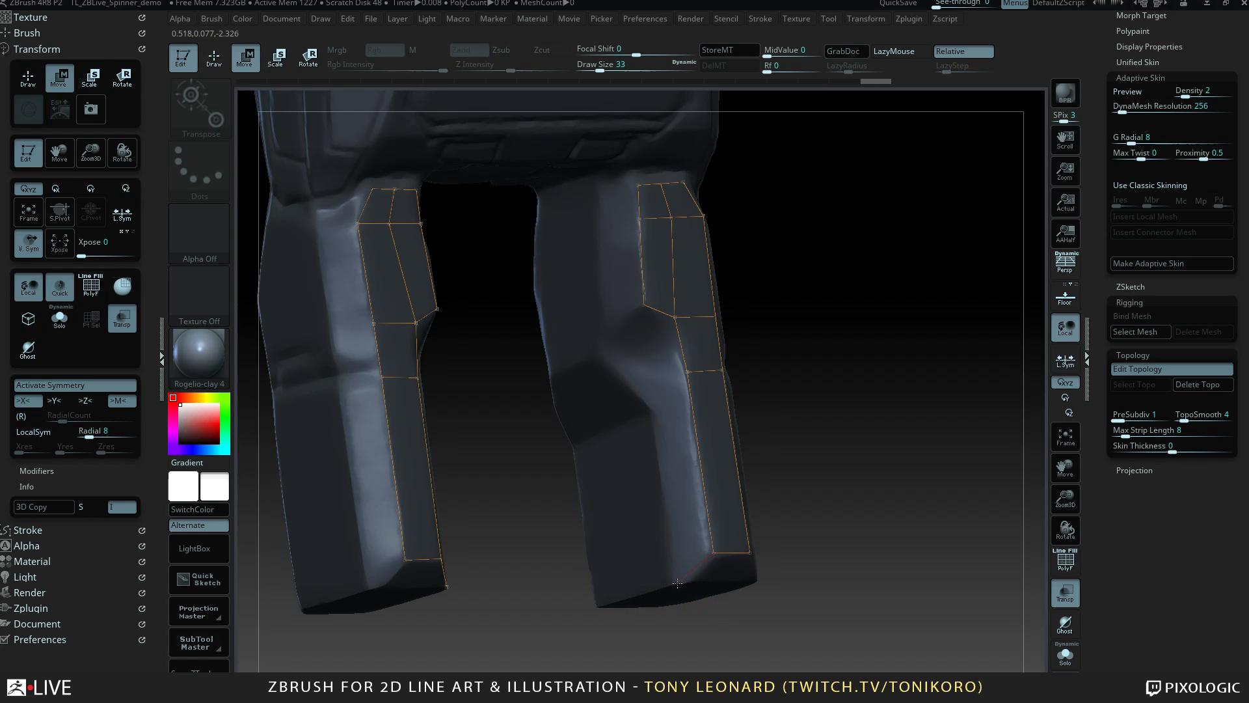
click(709, 572)
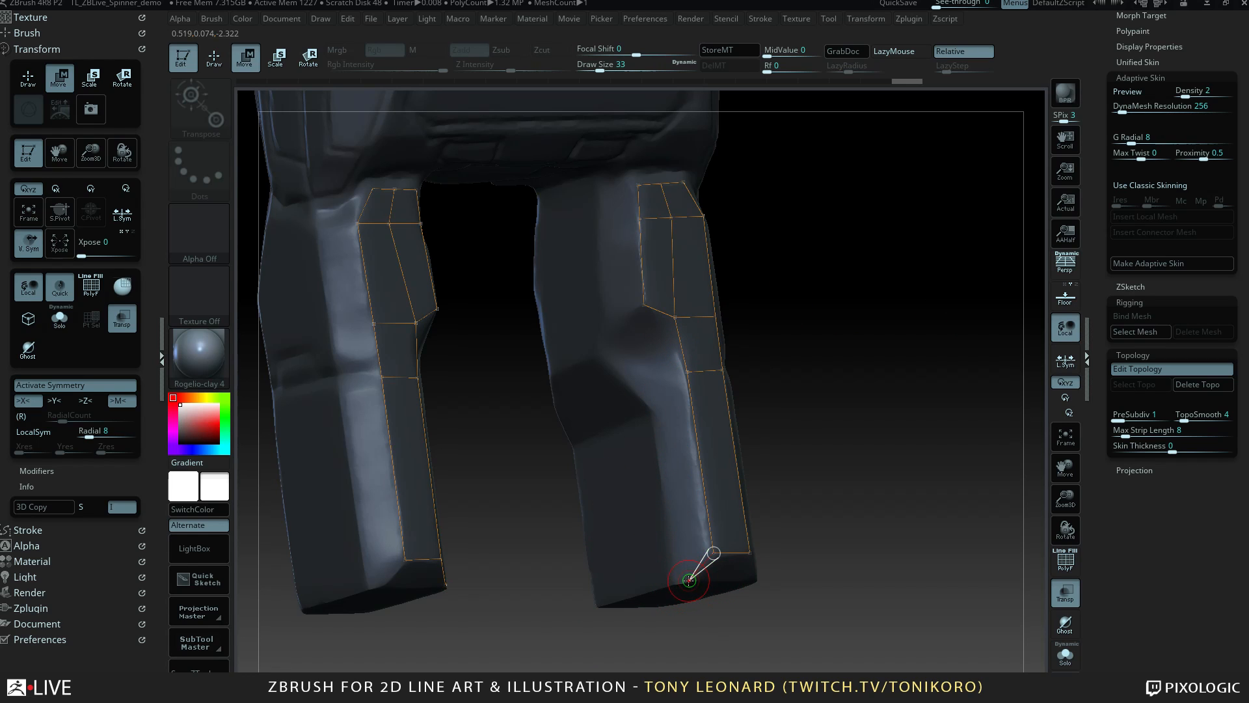
key(q)
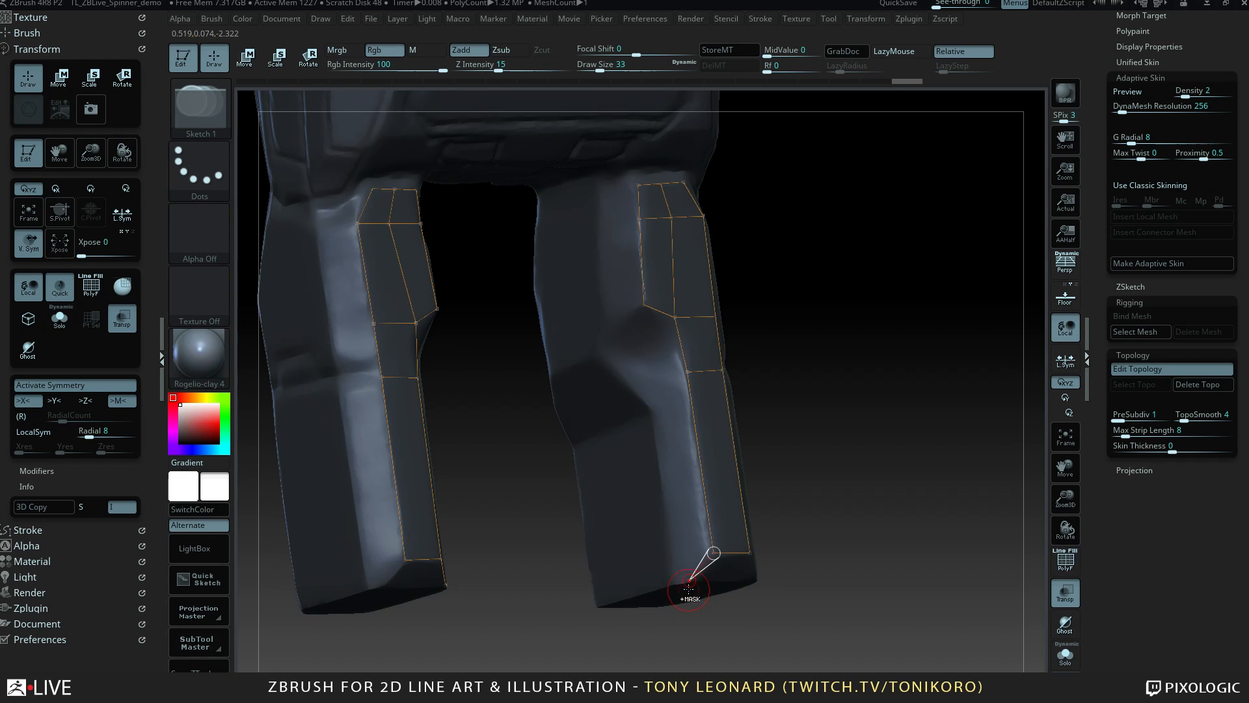
Draw the inner bevel's edge from the tip point up the narrow section and connect it to the bend point.
click(667, 383)
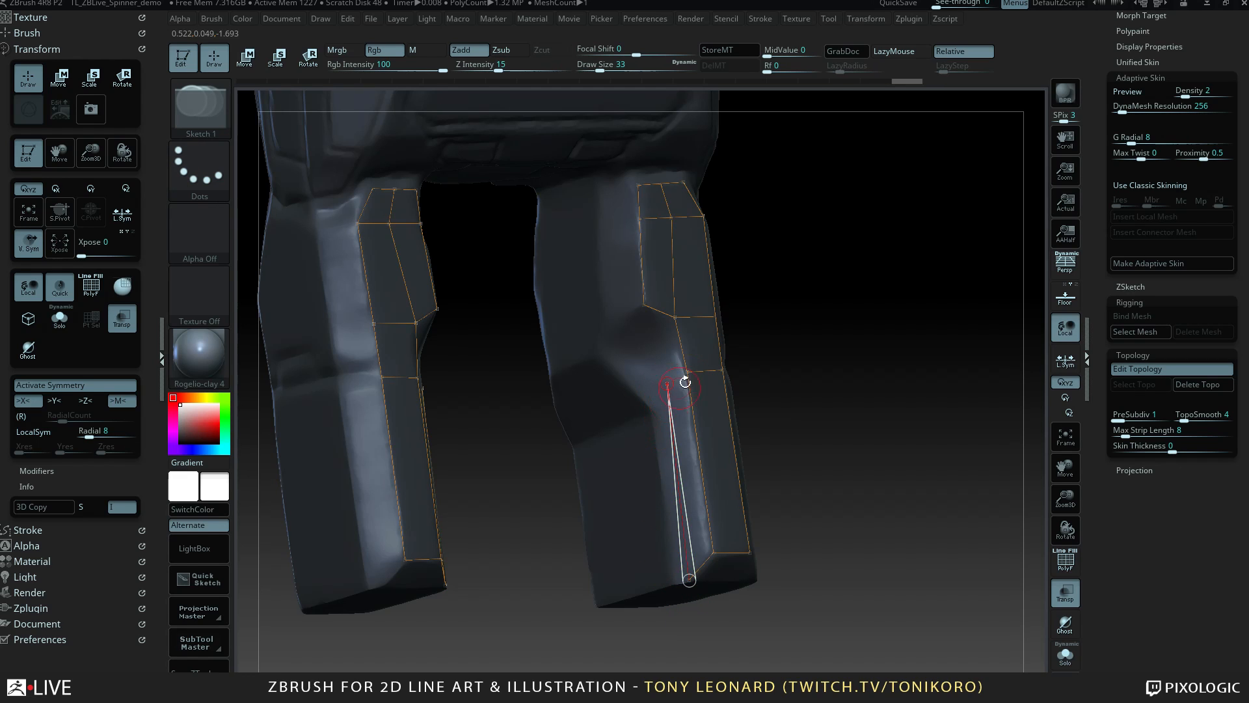
click(656, 353)
click(677, 317)
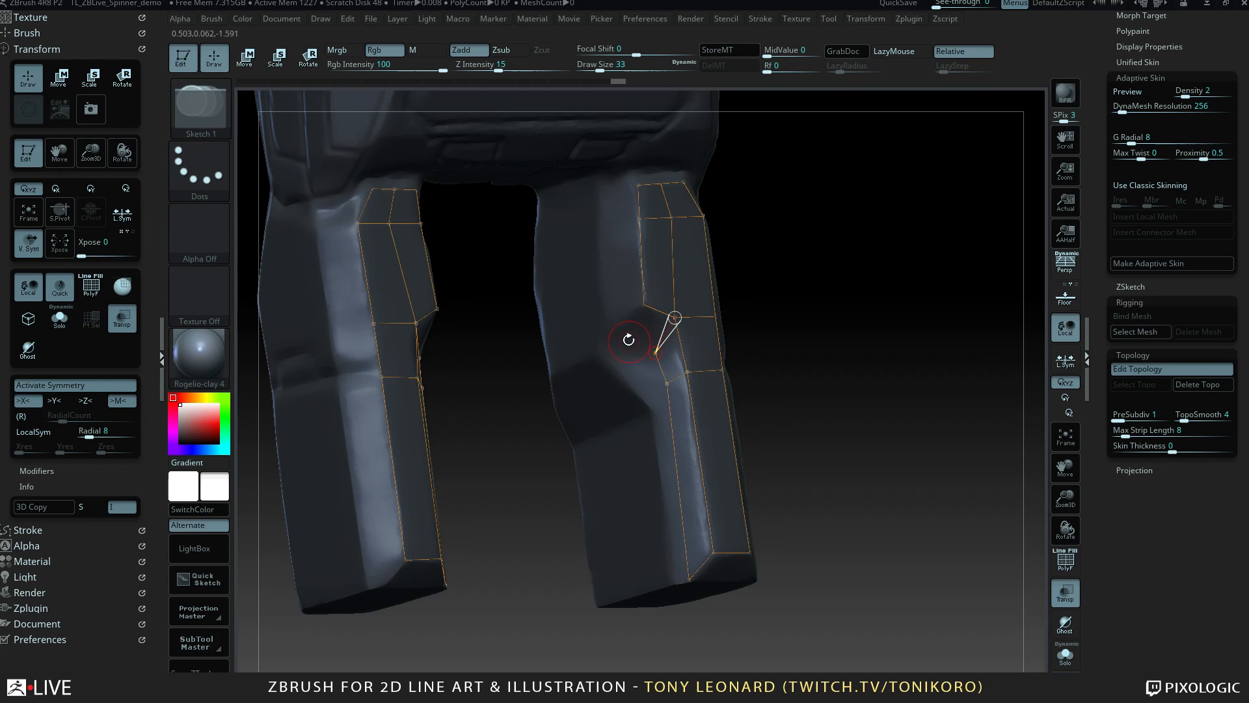
Extend the inner bevel polygons around the bend and up the wide section to the prong's top row.
click(607, 337)
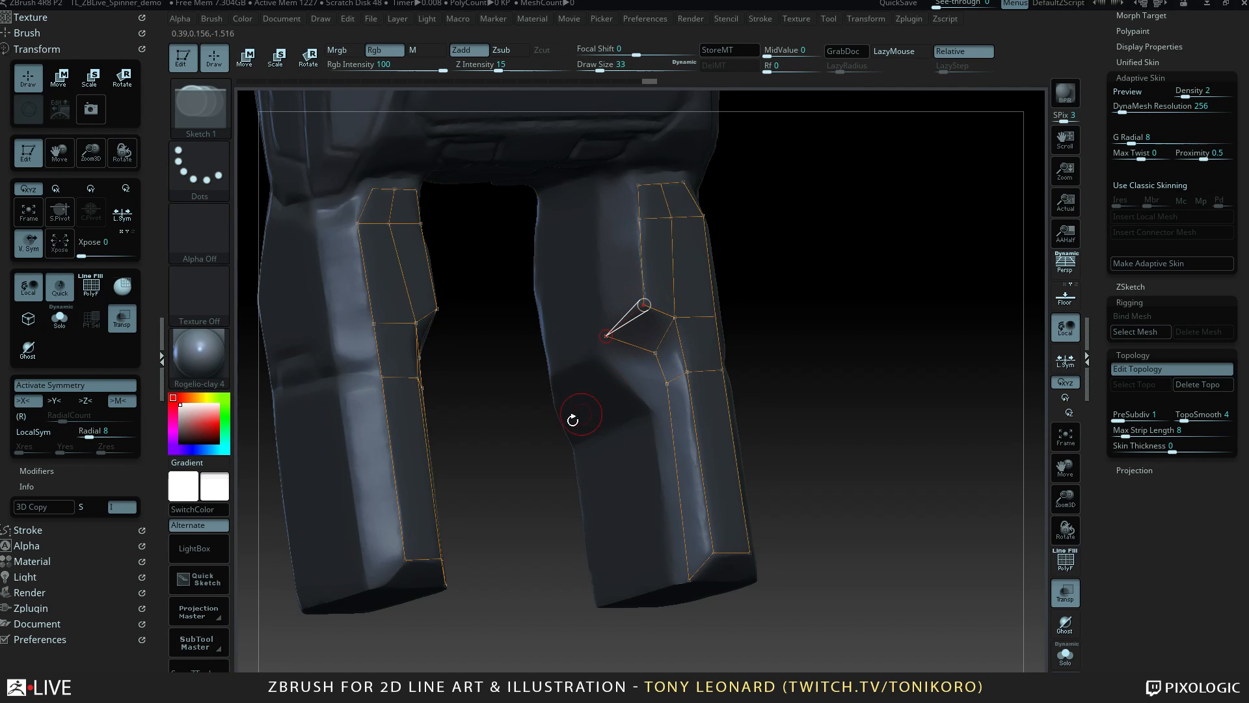
key(ctrl)
click(599, 224)
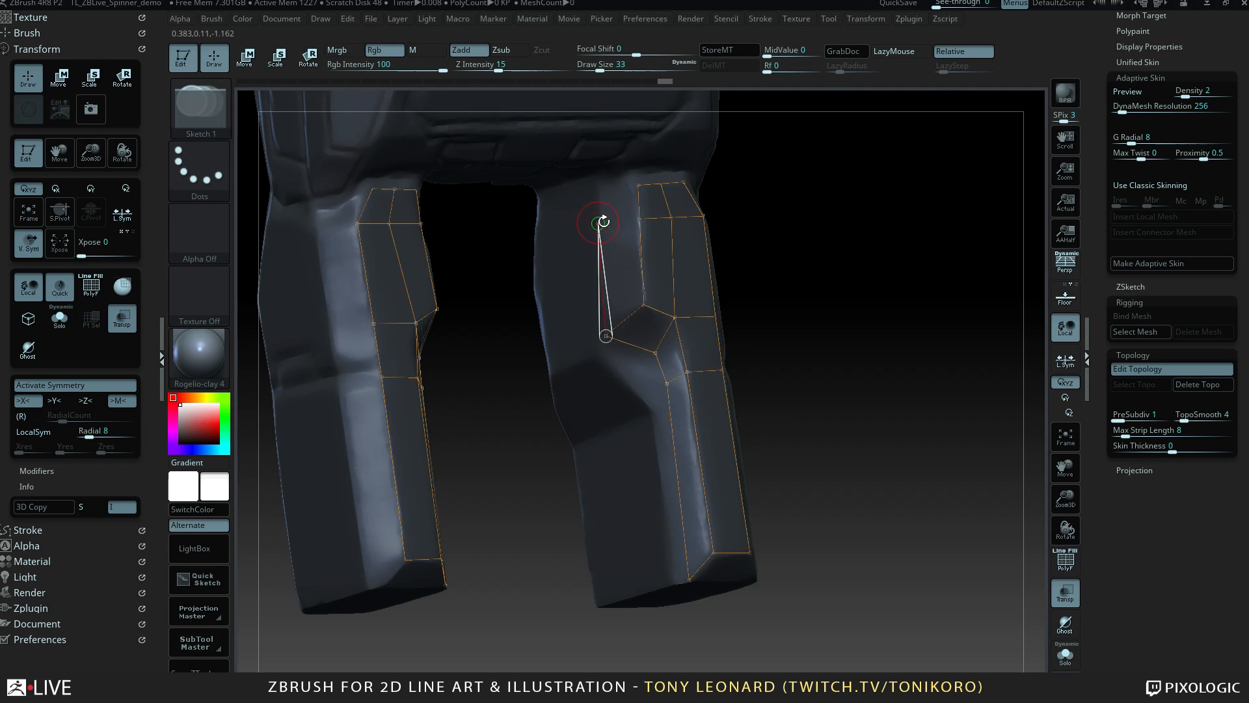
click(640, 220)
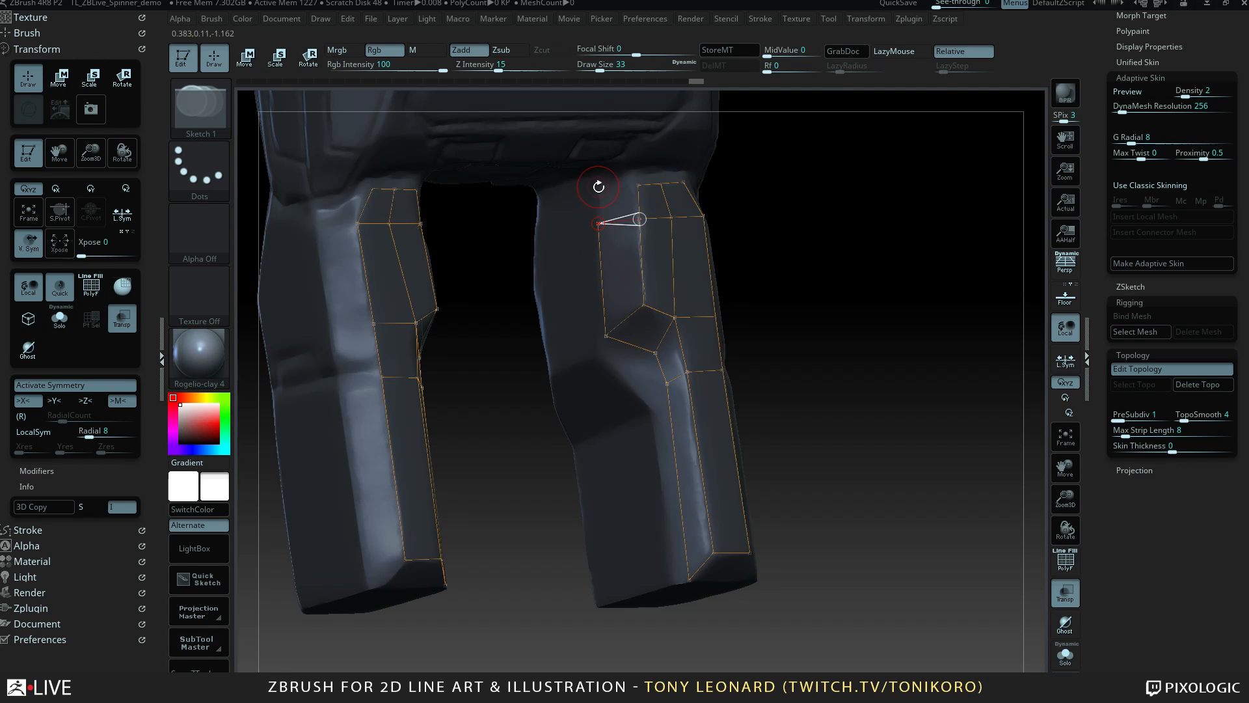
click(598, 189)
click(638, 184)
Close the bevel polygon across the prong's tip with a new outer lower corner point, and nudge that point into place.
drag(713, 351, 613, 354)
mouse_move(839, 267)
mouse_down()
mouse_move(881, 373)
mouse_move(881, 342)
mouse_move(885, 354)
mouse_move(888, 400)
mouse_up()
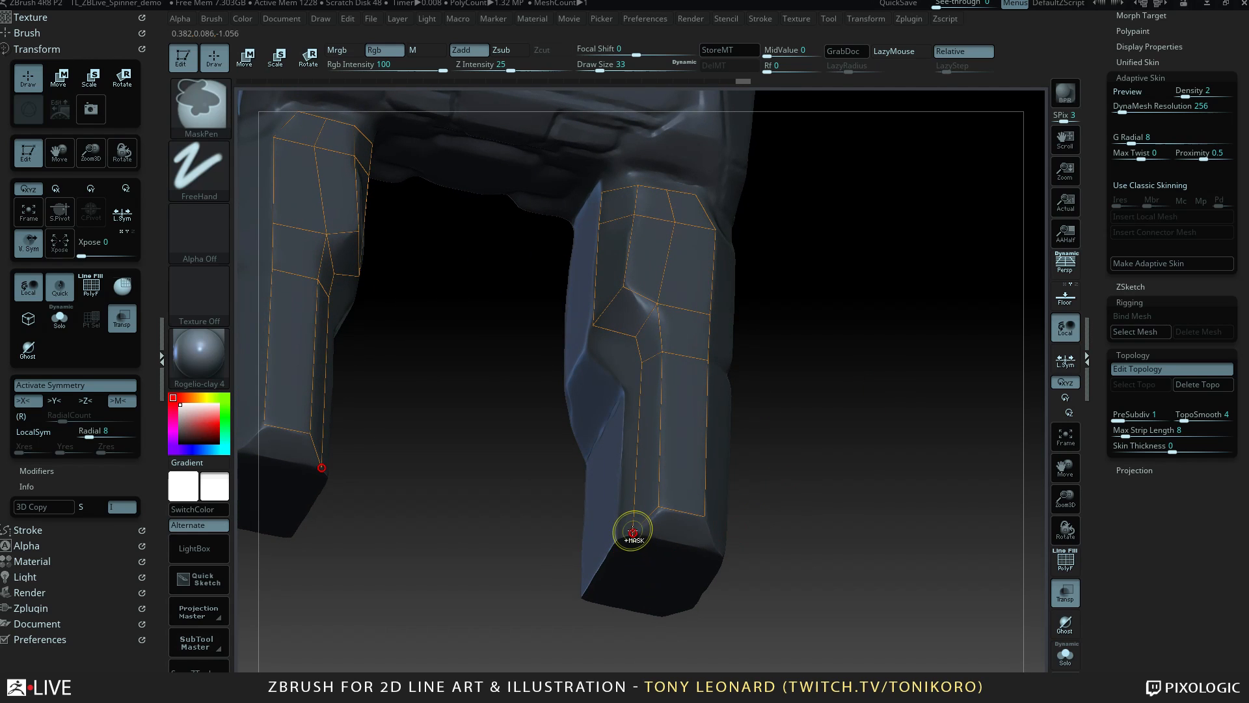
ctrl+click(633, 532)
click(717, 552)
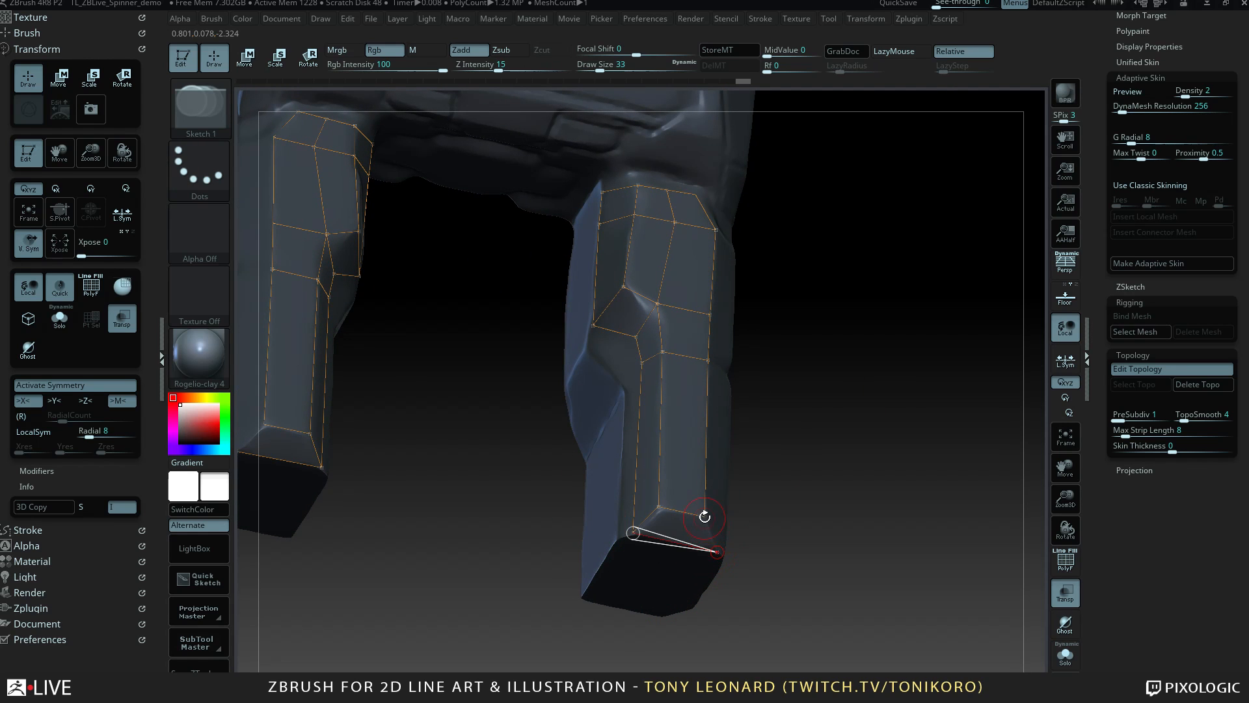
drag(867, 529, 688, 586)
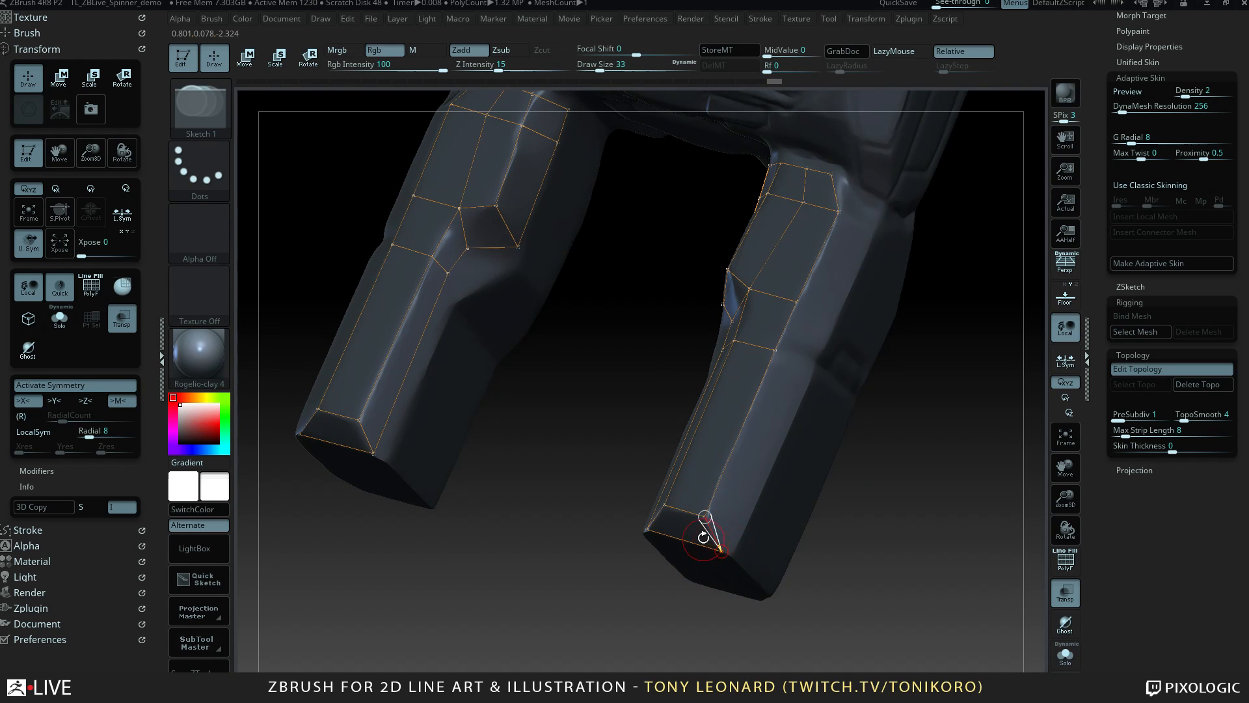
key(w)
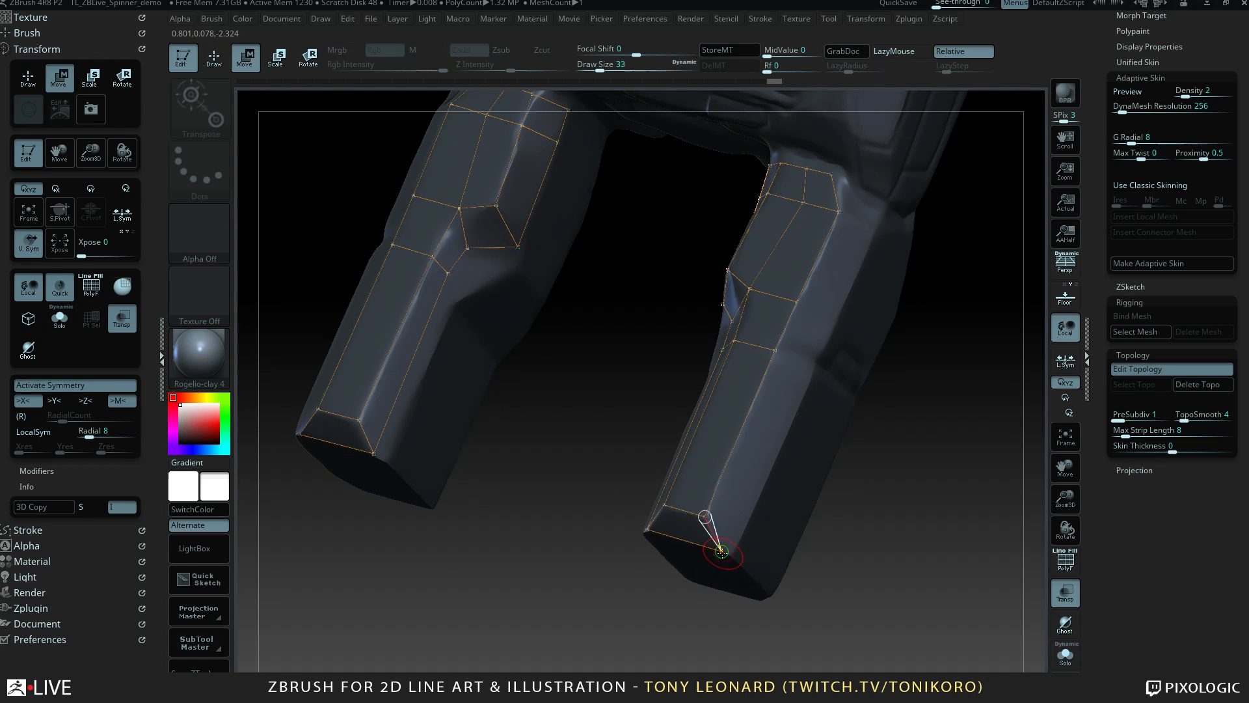
drag(727, 555, 727, 555)
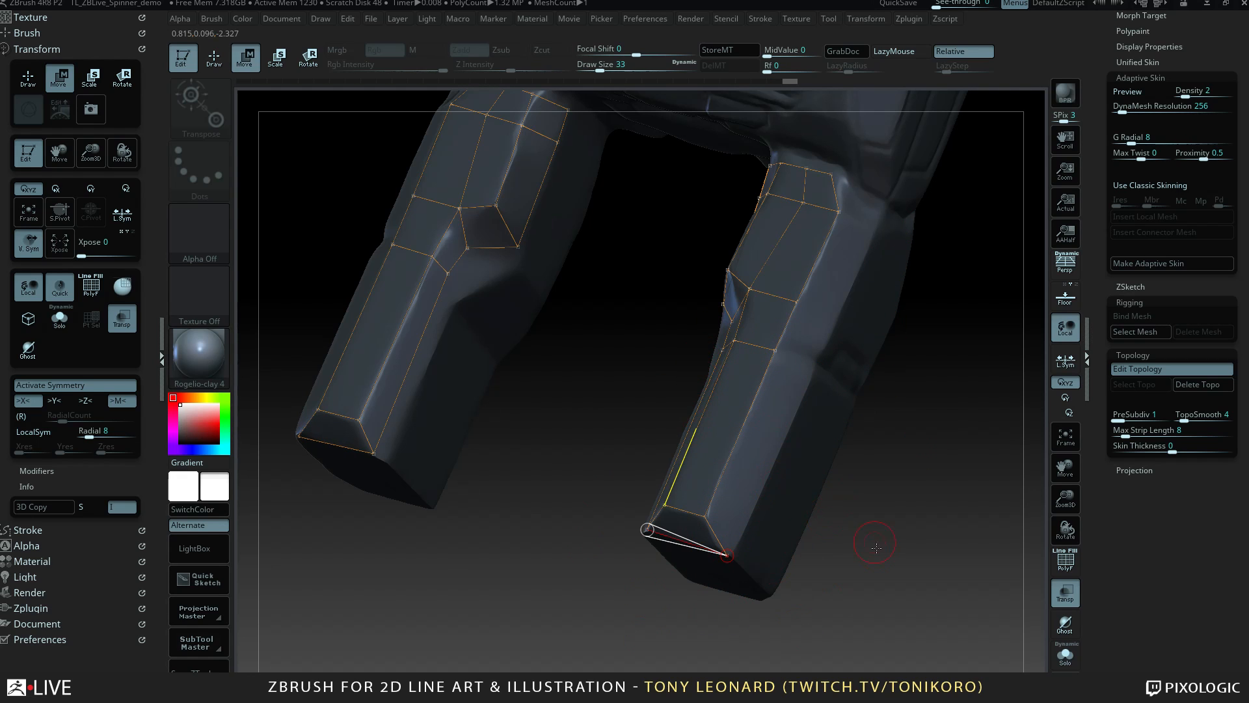
Draw a long outer bevel polygon along the narrow section, from the short polygon's outer corner to the tip's outer corner.
drag(876, 547, 901, 391)
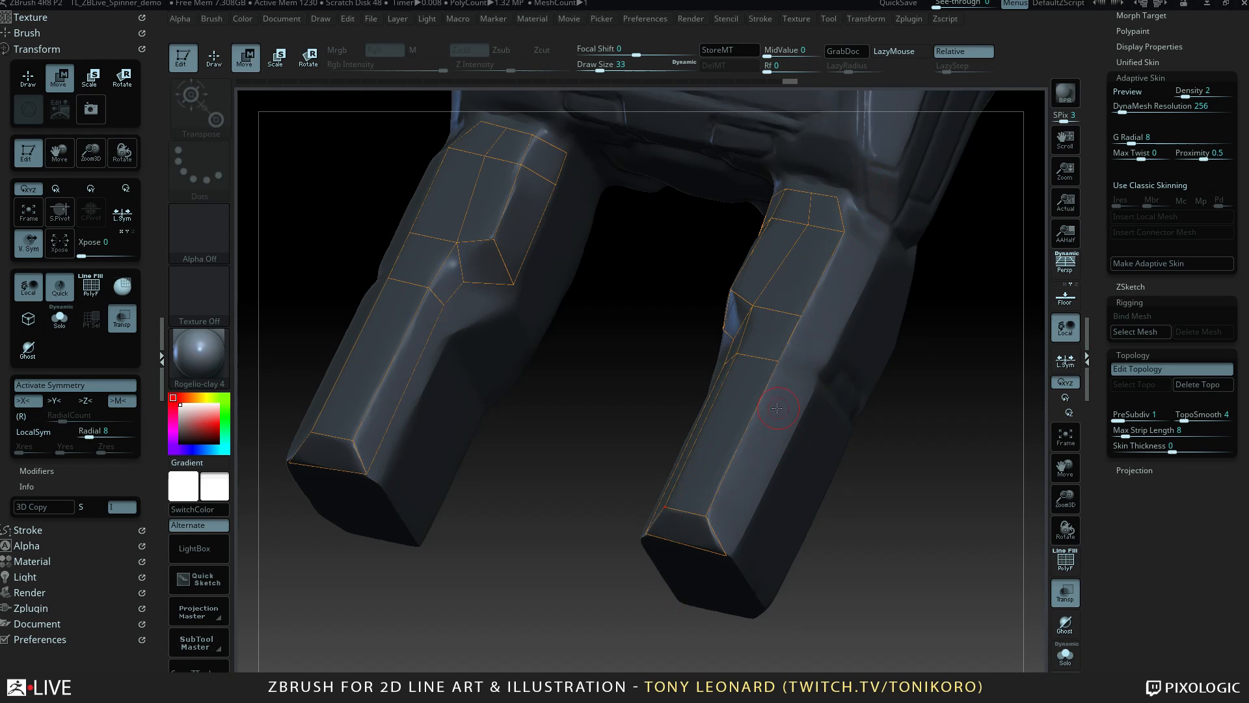
drag(885, 532, 711, 508)
drag(904, 478, 865, 502)
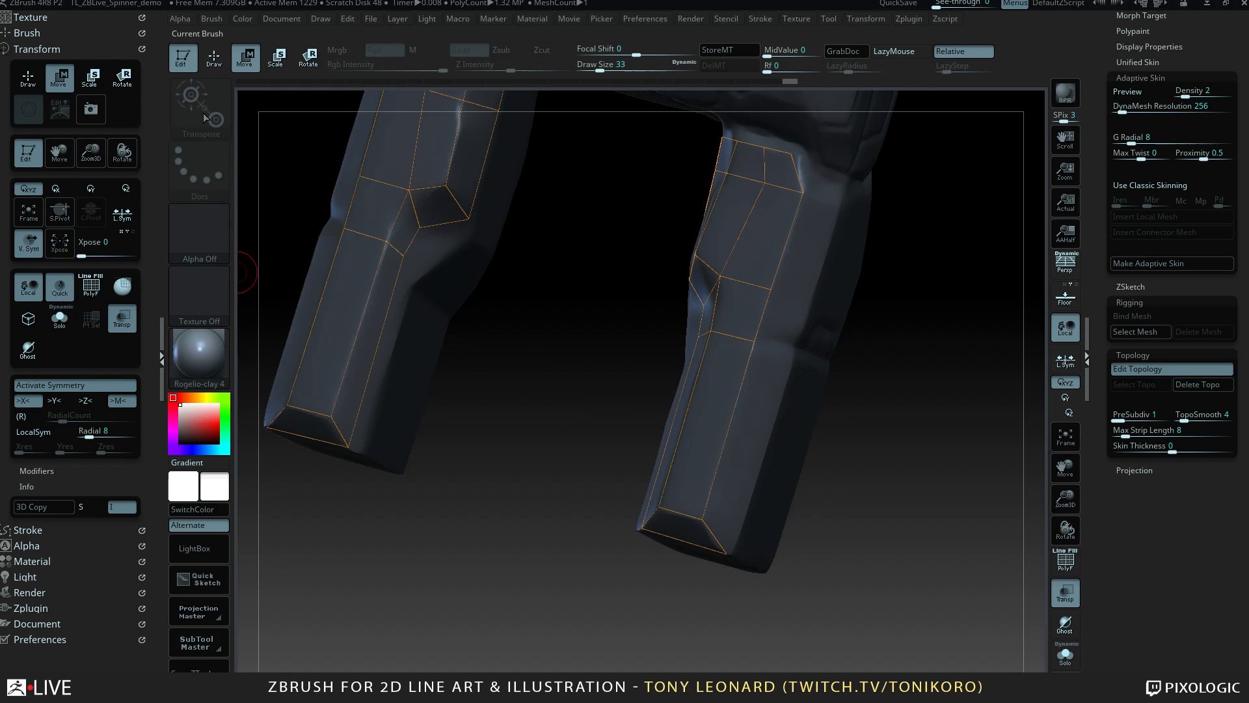
key(q)
ctrl+click(754, 340)
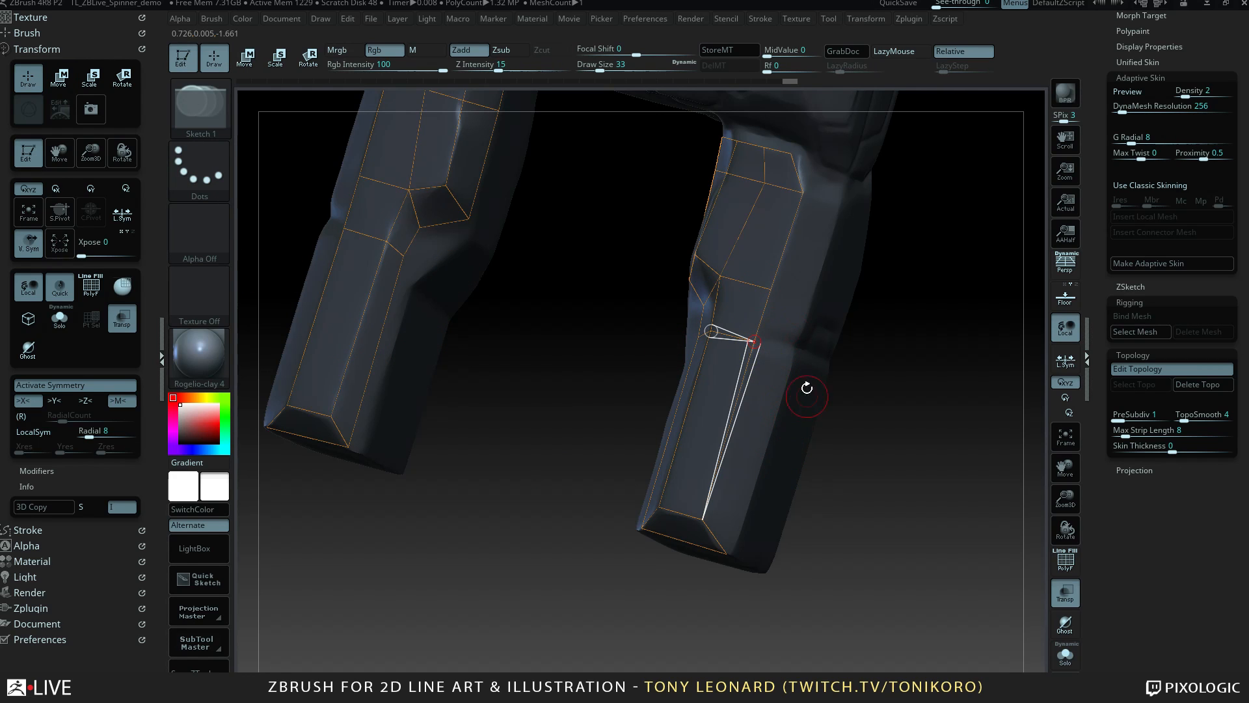
click(793, 357)
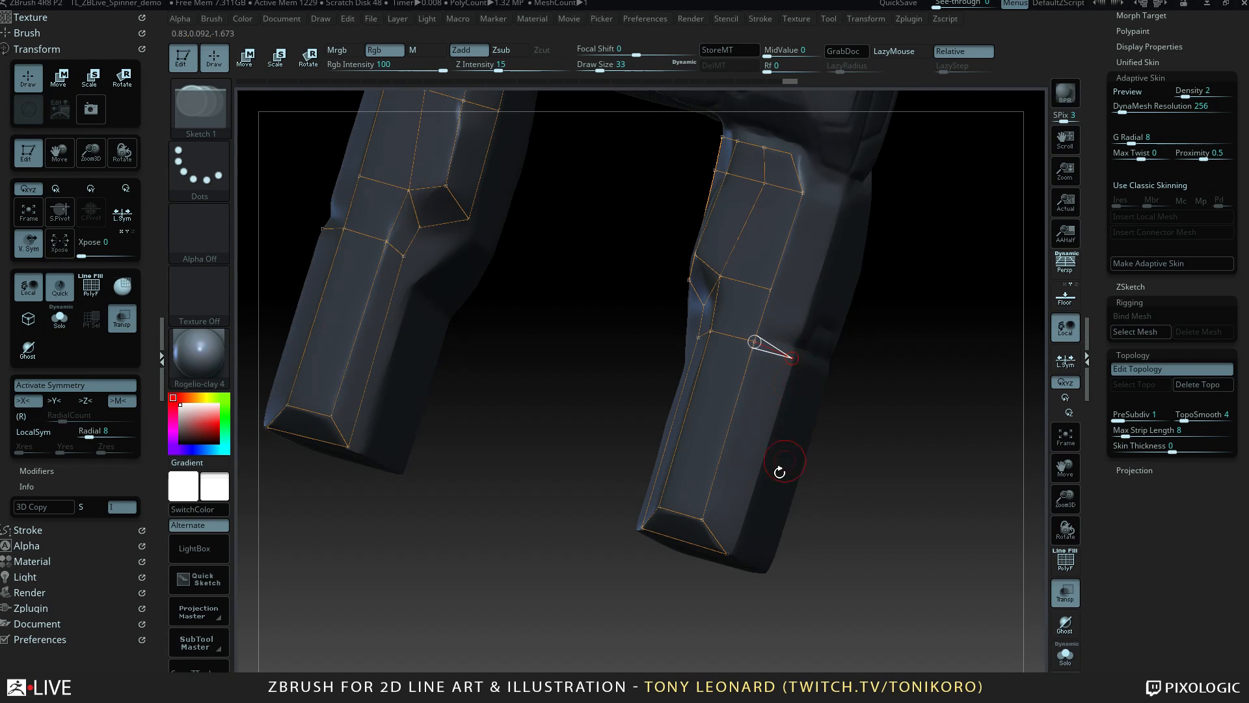
click(726, 554)
Continue the outer bevel past the short polygon beside the bend and up the wide section to the top row.
mouse_move(890, 496)
mouse_down()
mouse_move(918, 505)
mouse_move(892, 507)
mouse_up()
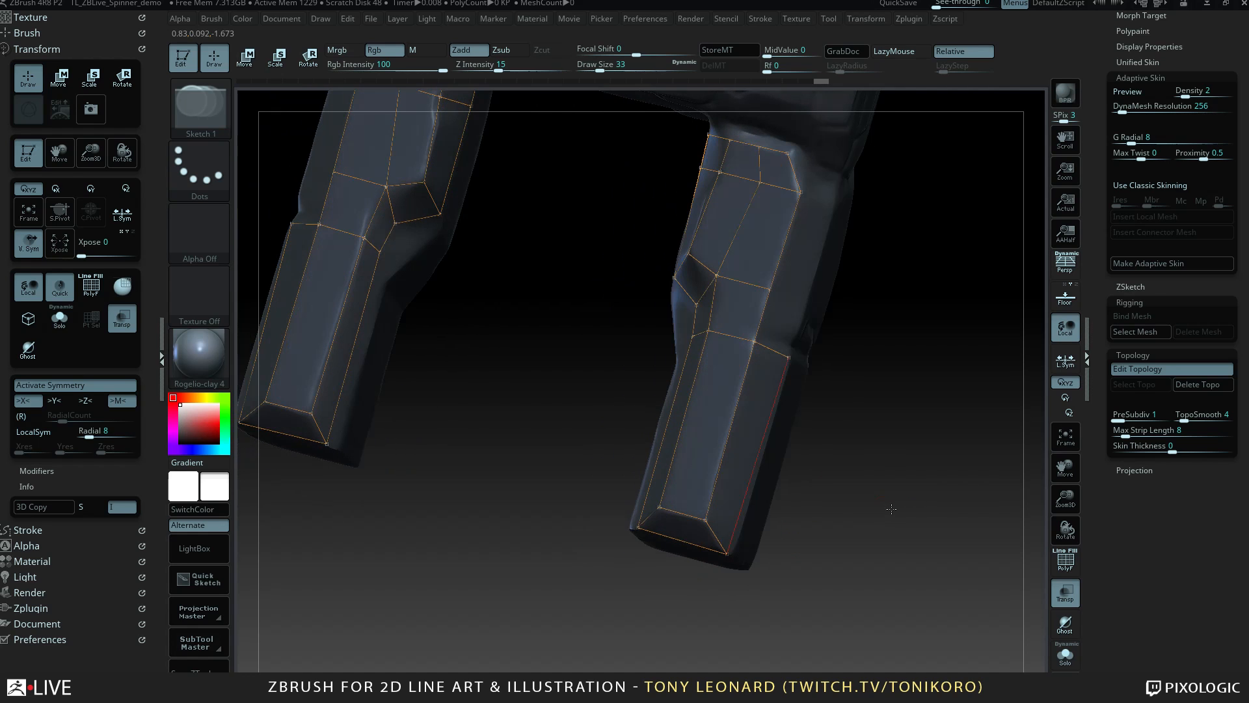
ctrl+click(789, 358)
click(804, 305)
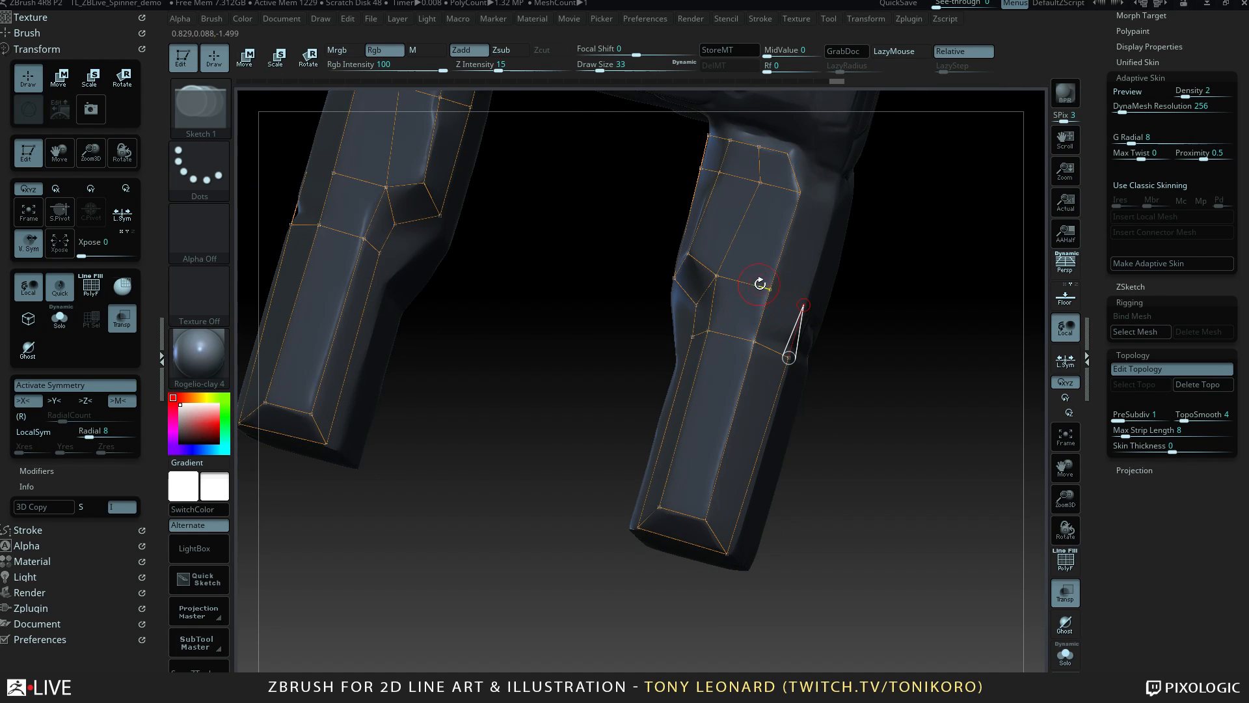
drag(943, 391, 819, 279)
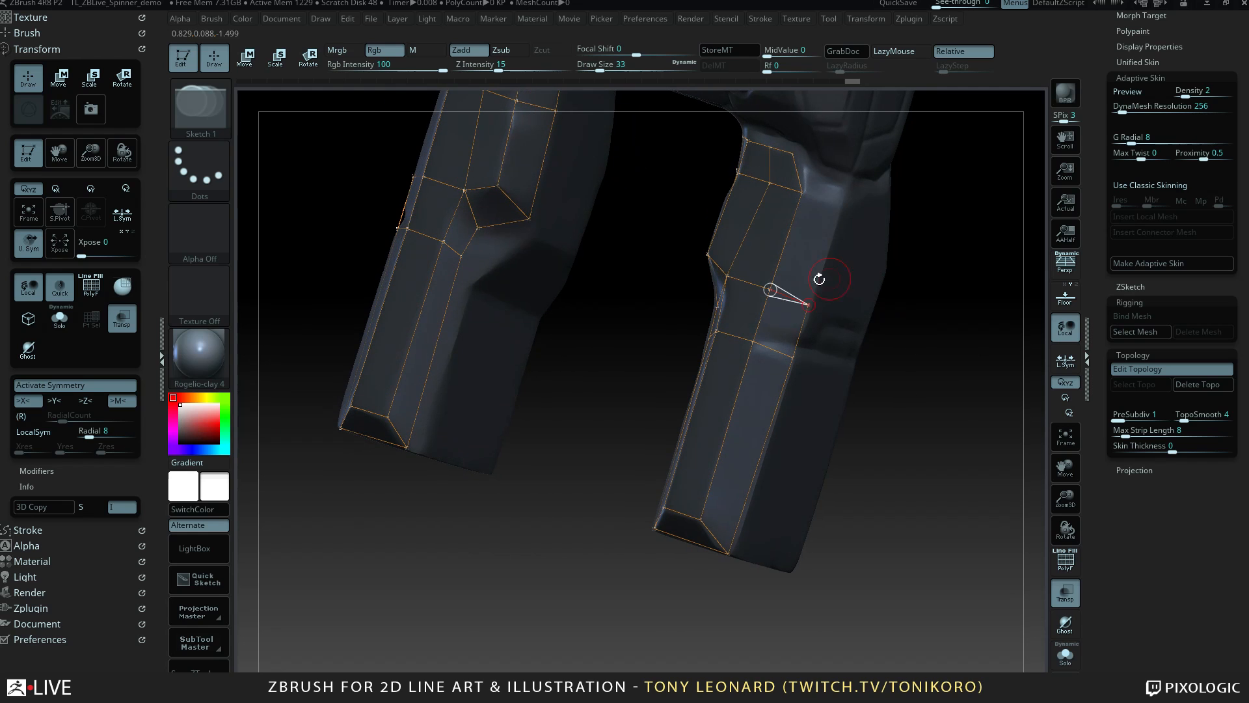
click(805, 303)
click(841, 204)
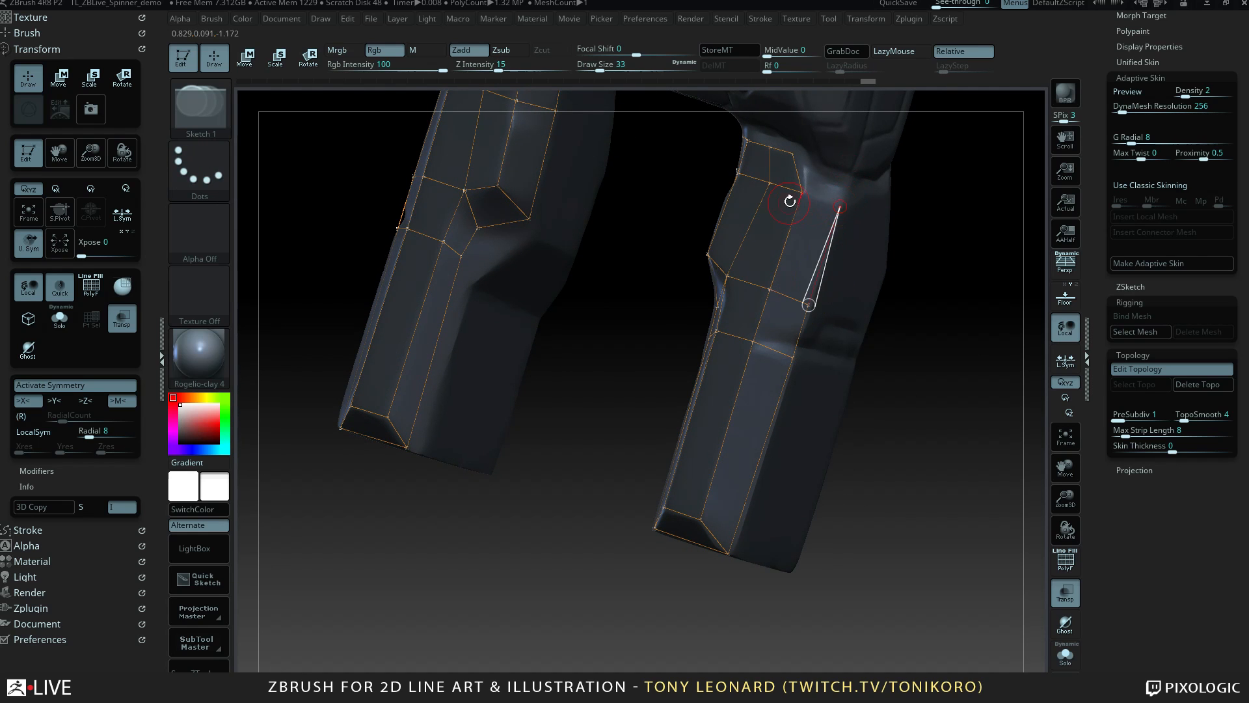
click(802, 193)
Add the last outer bevel polygon beside the prong's top row.
mouse_move(1005, 423)
mouse_down()
mouse_move(981, 451)
mouse_move(826, 176)
mouse_move(798, 158)
mouse_move(808, 168)
mouse_up()
key(w)
drag(970, 357, 891, 352)
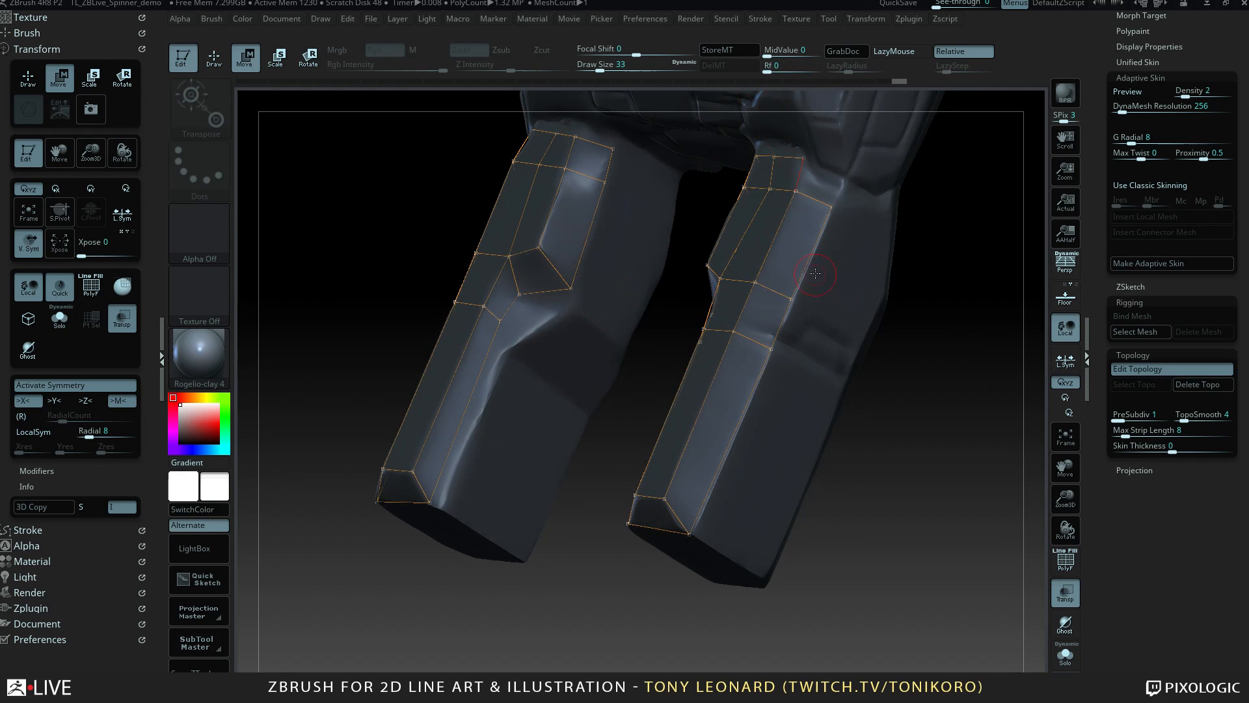
key(q)
click(804, 158)
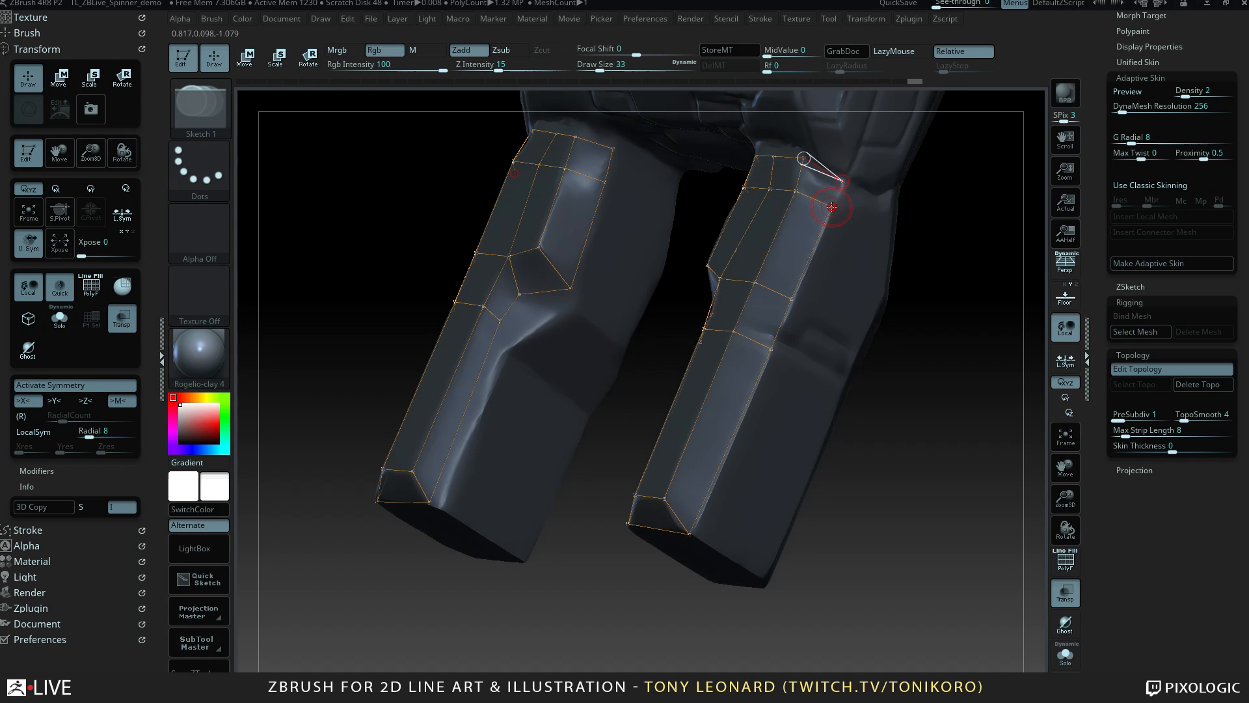
drag(906, 326, 925, 383)
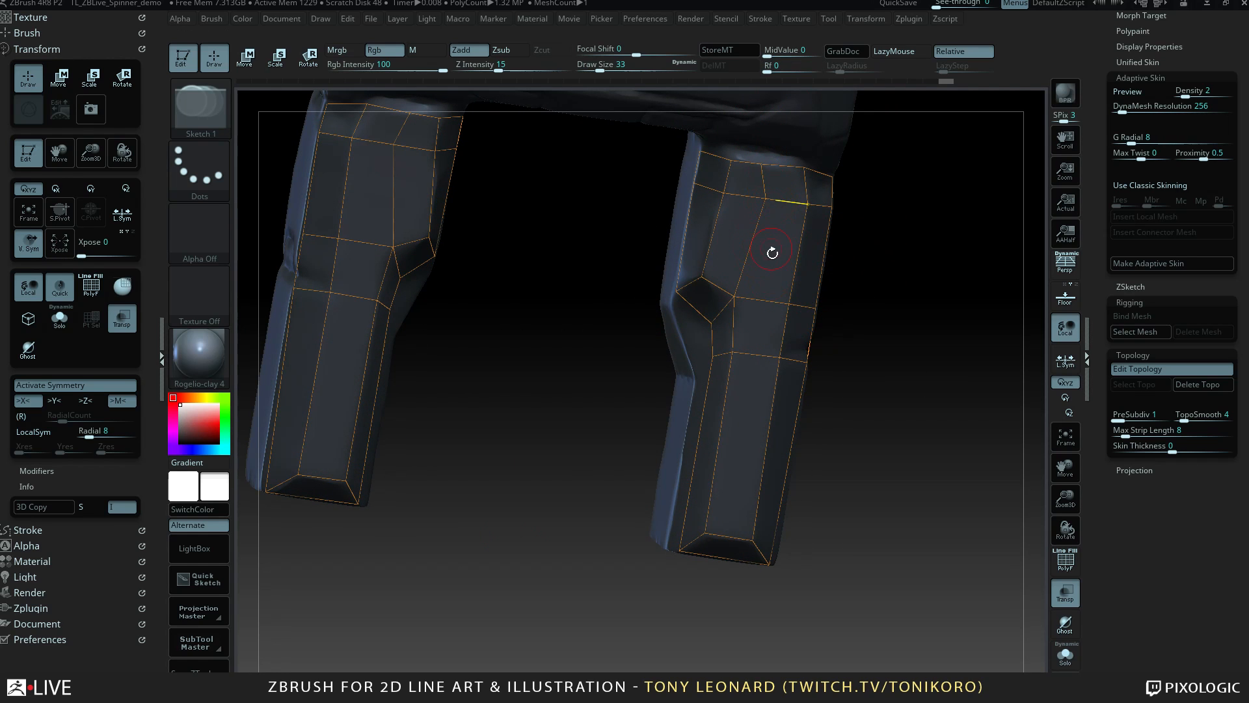
Set the draw size to 17 and move the middle and inner points of the prong's top rows to even their spacing.
key(w)
text(s)
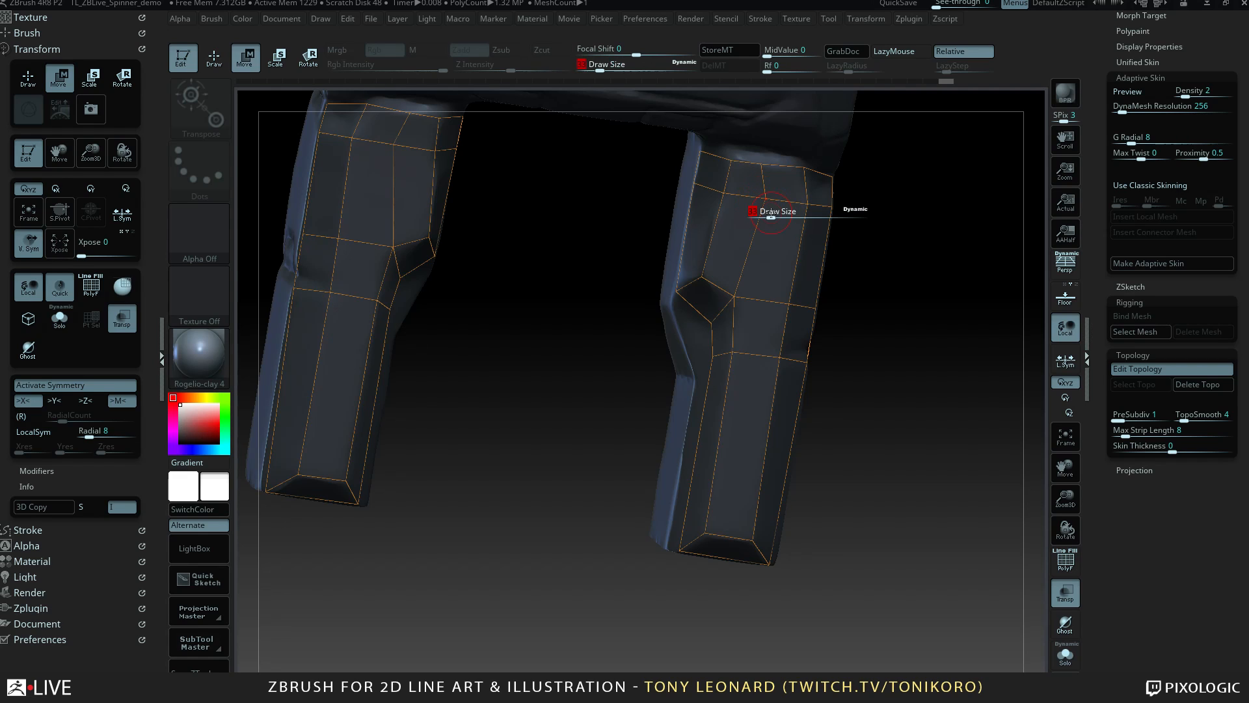
text(20)
drag(764, 216, 765, 215)
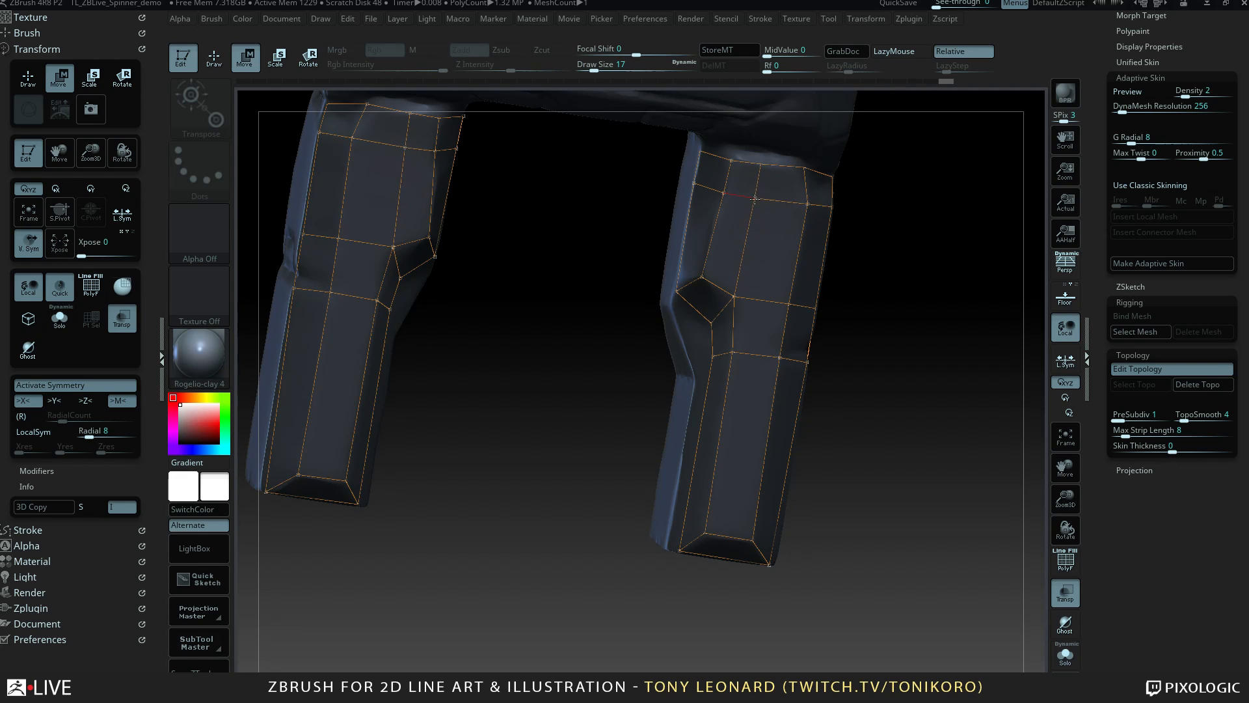
drag(754, 198, 728, 158)
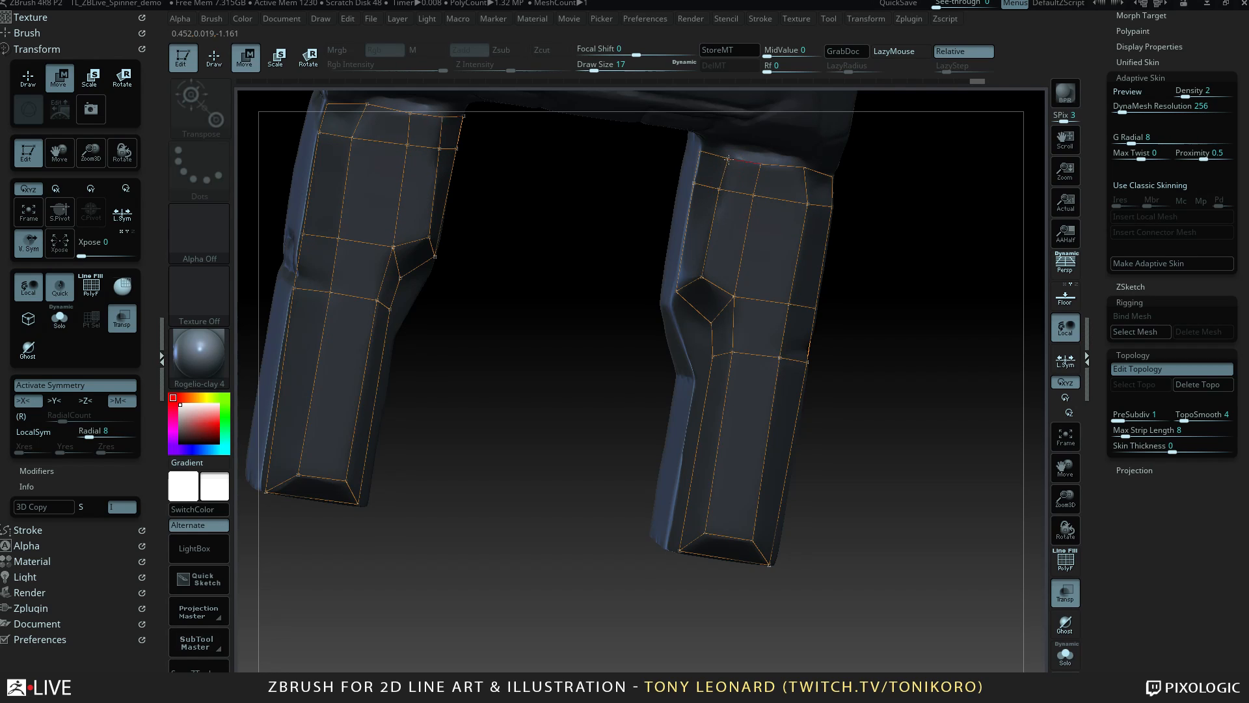
click(729, 157)
click(720, 188)
Adjust the top face's outer-edge points, the bend's lower inner point and the tip's inner point.
drag(804, 169, 807, 206)
click(808, 206)
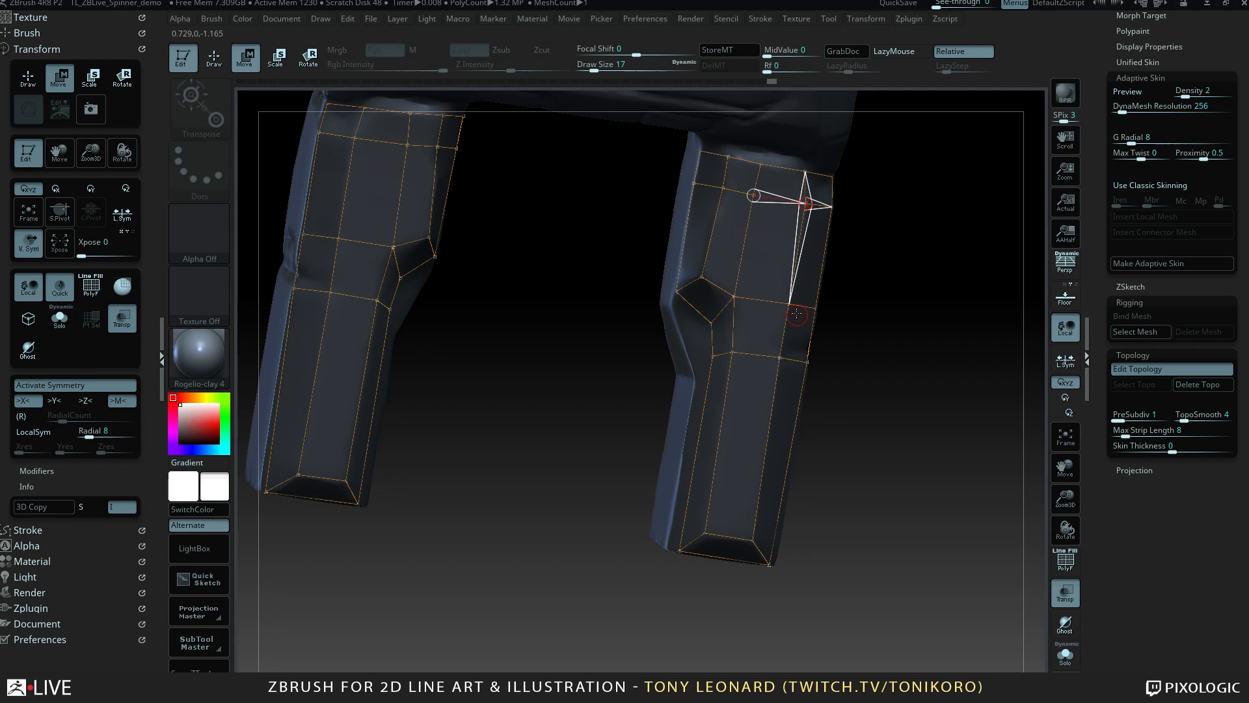
drag(789, 304, 790, 305)
drag(780, 358, 732, 353)
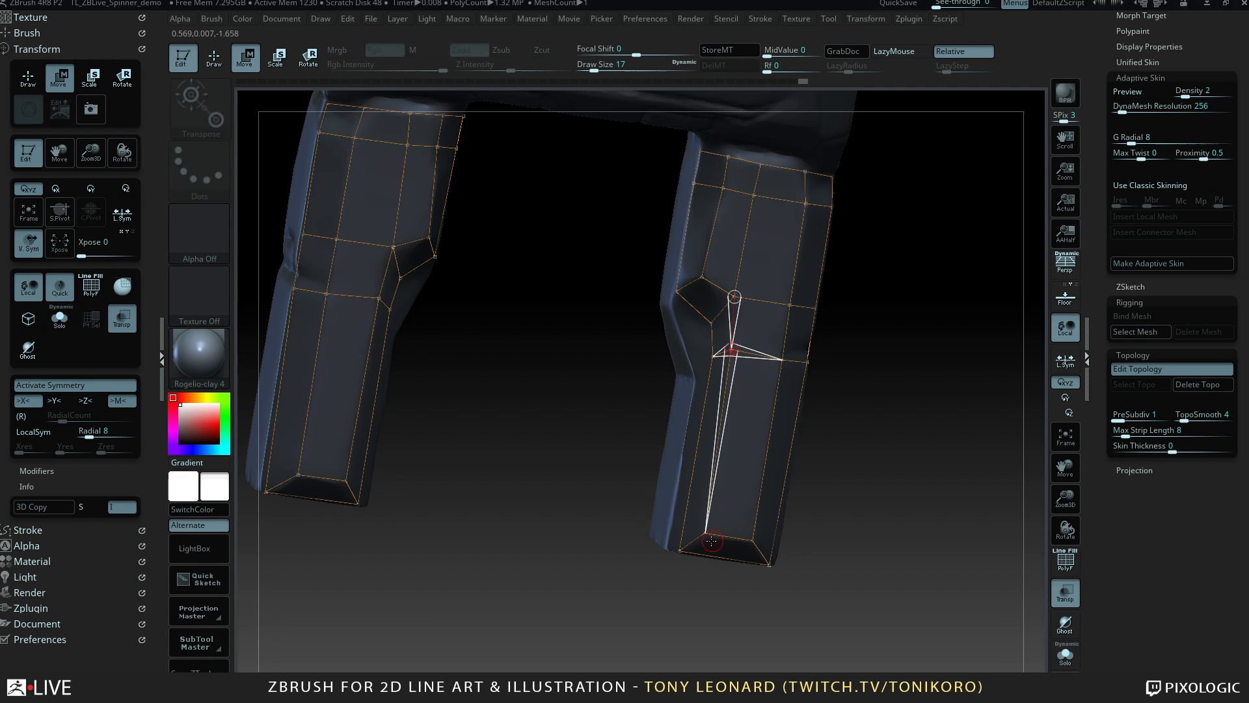
drag(707, 534, 704, 532)
Add the long outer side polygon from the prong's tip corner back to the front edge of the recess.
drag(995, 553, 817, 460)
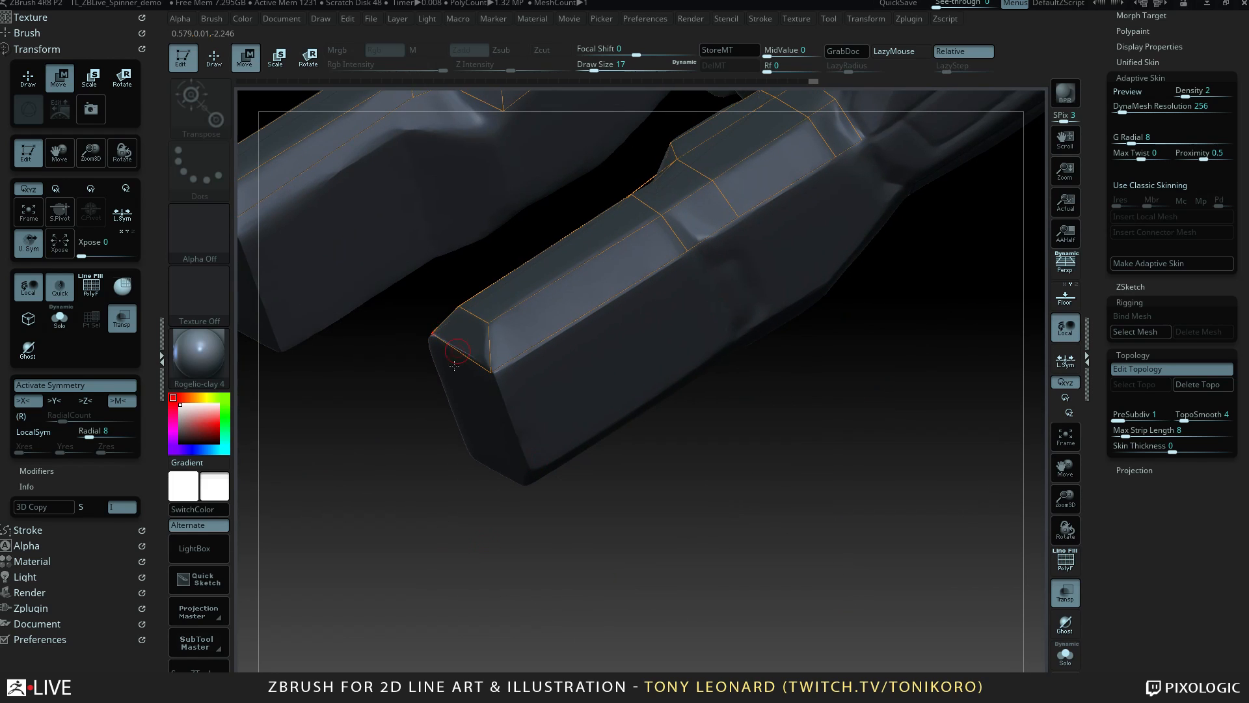
key(q)
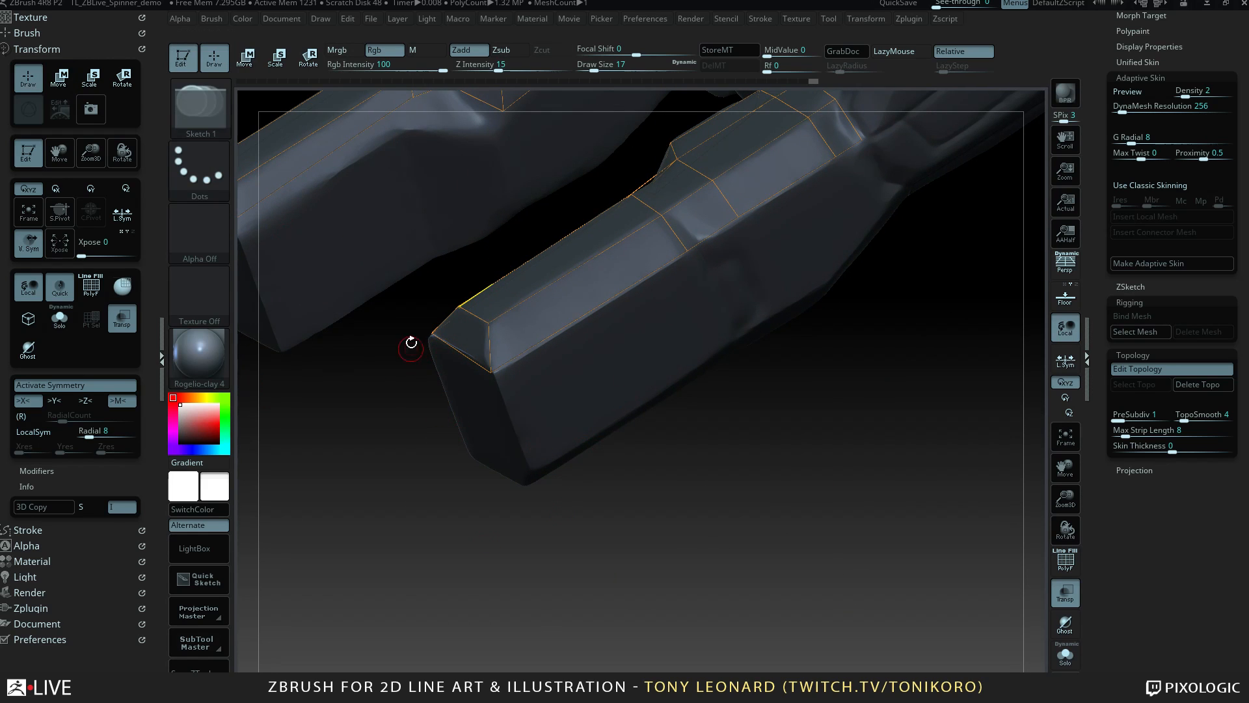
click(491, 373)
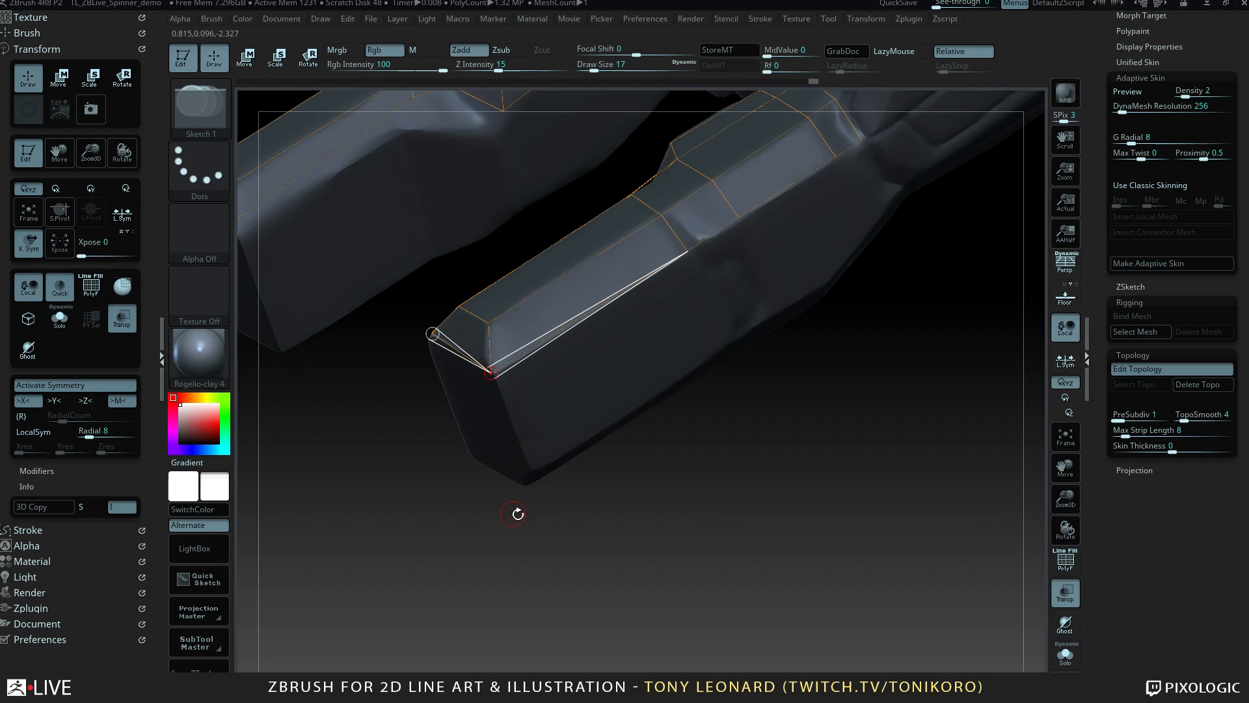
drag(529, 479, 743, 414)
click(740, 418)
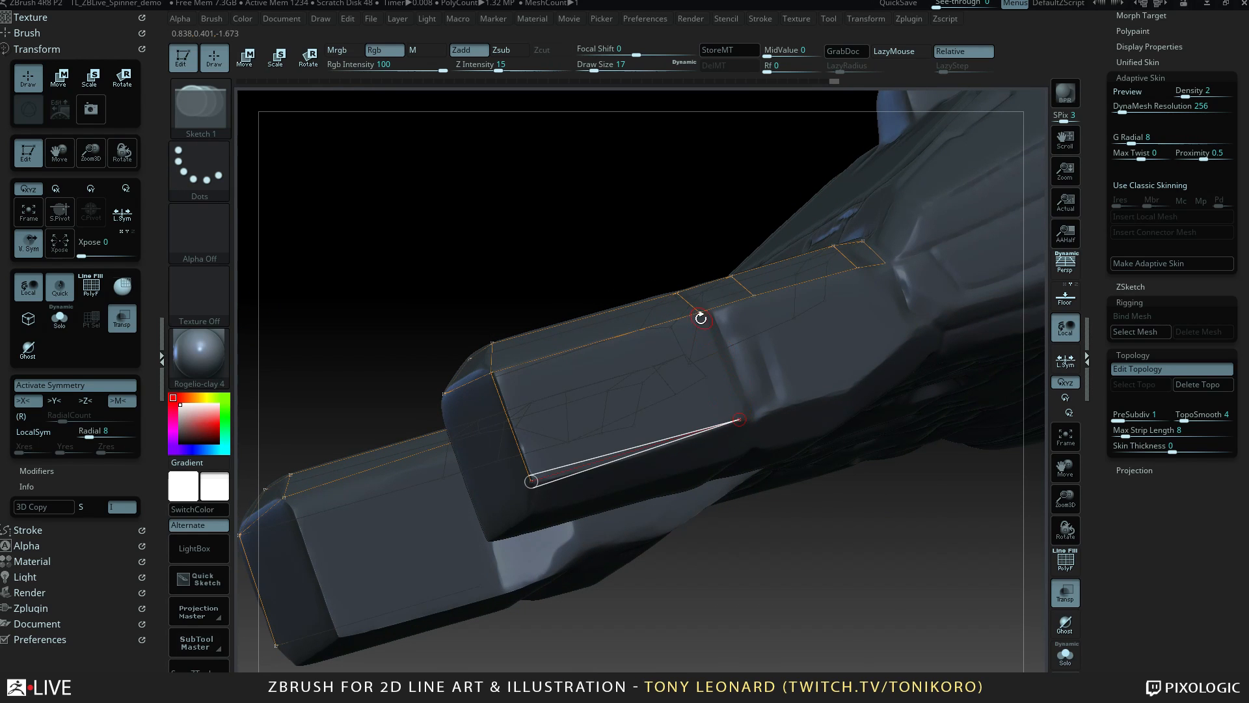
click(700, 312)
drag(735, 547, 841, 533)
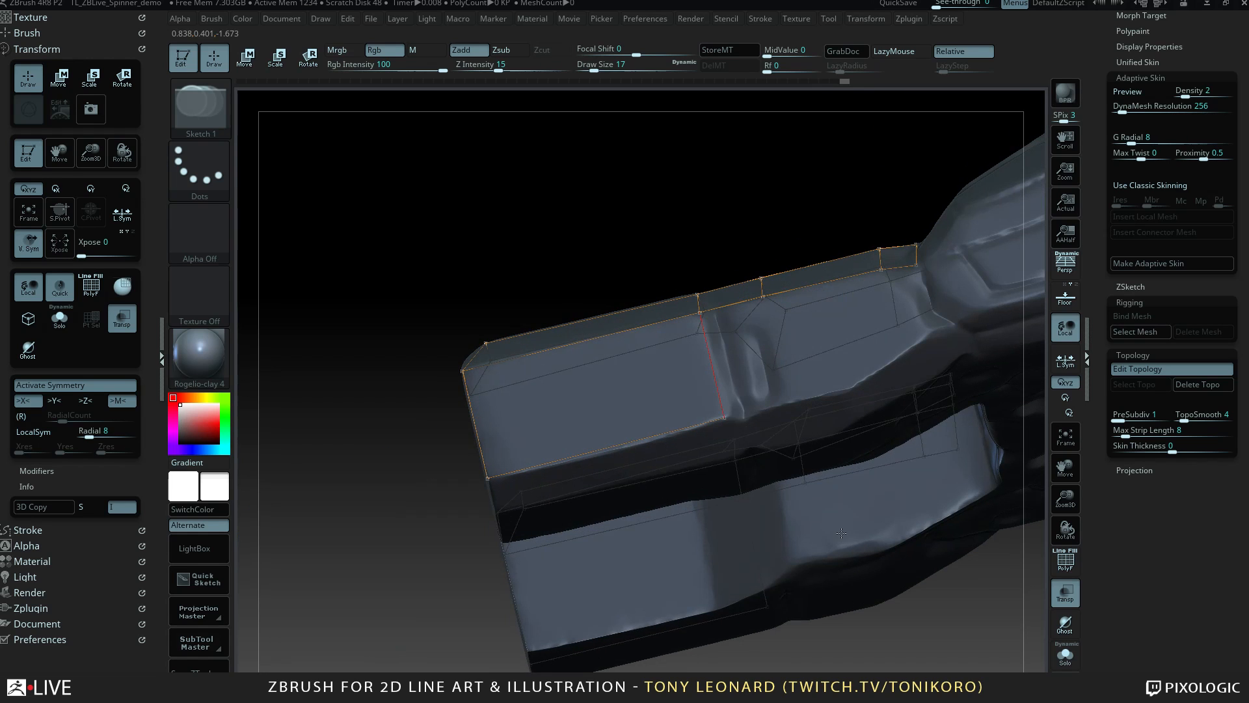
Add the next outer side polygon across the recess, joining it to the existing bevel point behind it.
click(724, 418)
click(790, 401)
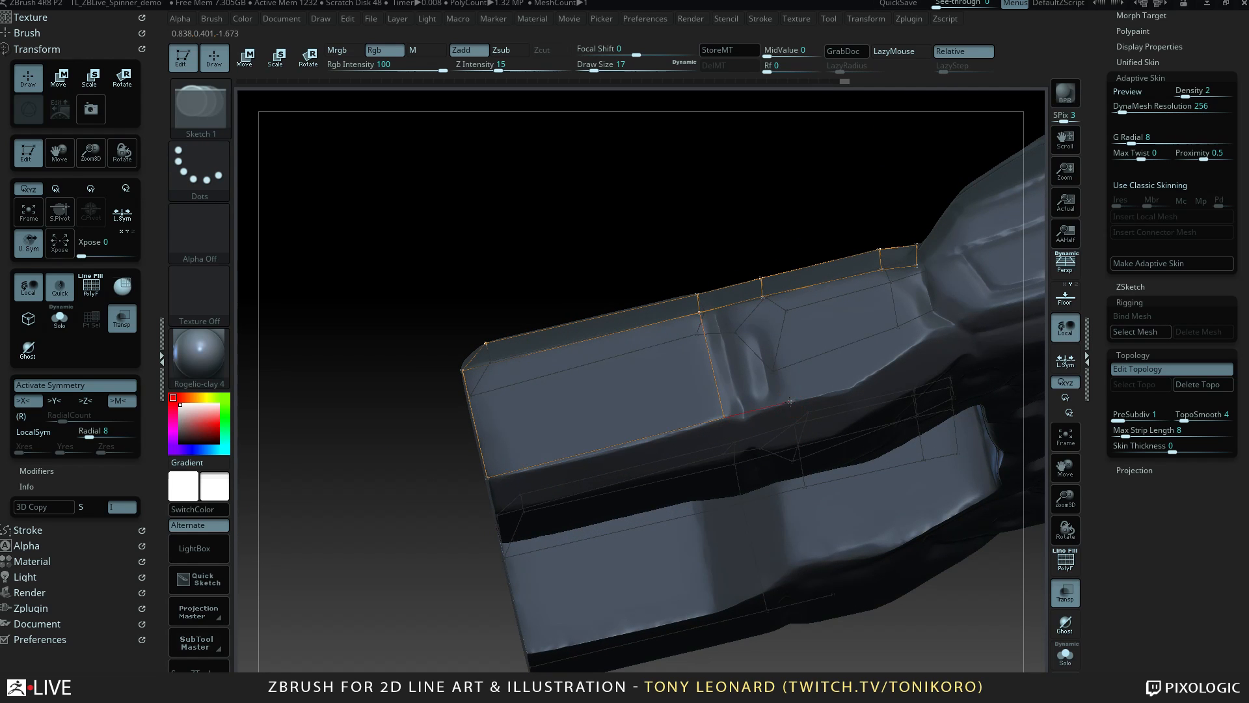
click(762, 296)
key(ctrl)
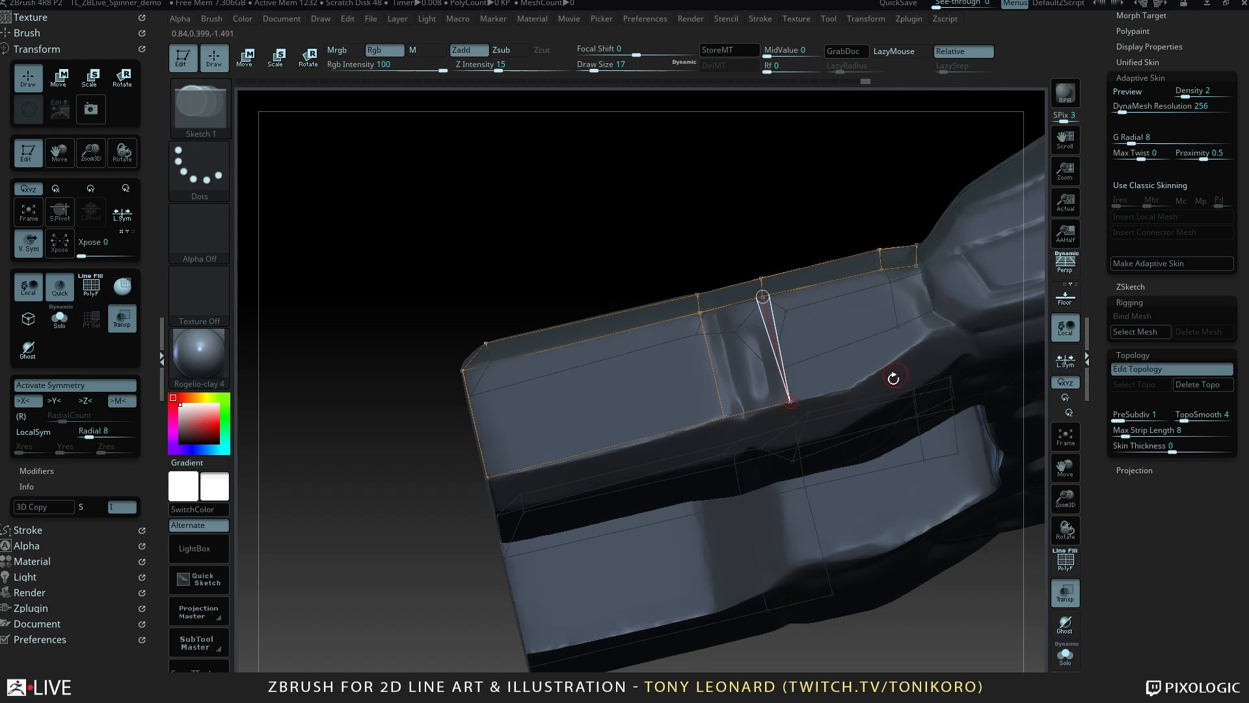
Add a side polygon behind the recess, inserting a new point midway along the wide section's bevel edge.
click(850, 386)
click(822, 282)
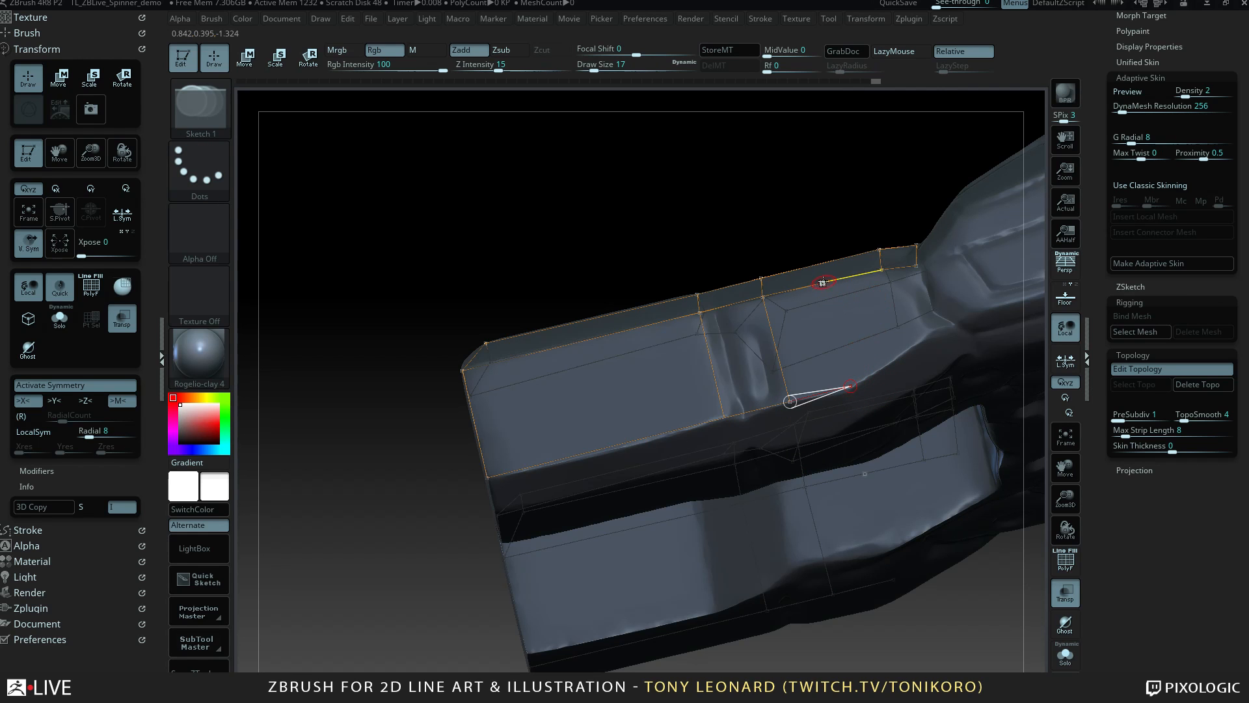
click(822, 283)
Carry the new side edge across the outer bevel and the wide section's top face toward its inner edge.
drag(806, 151, 803, 240)
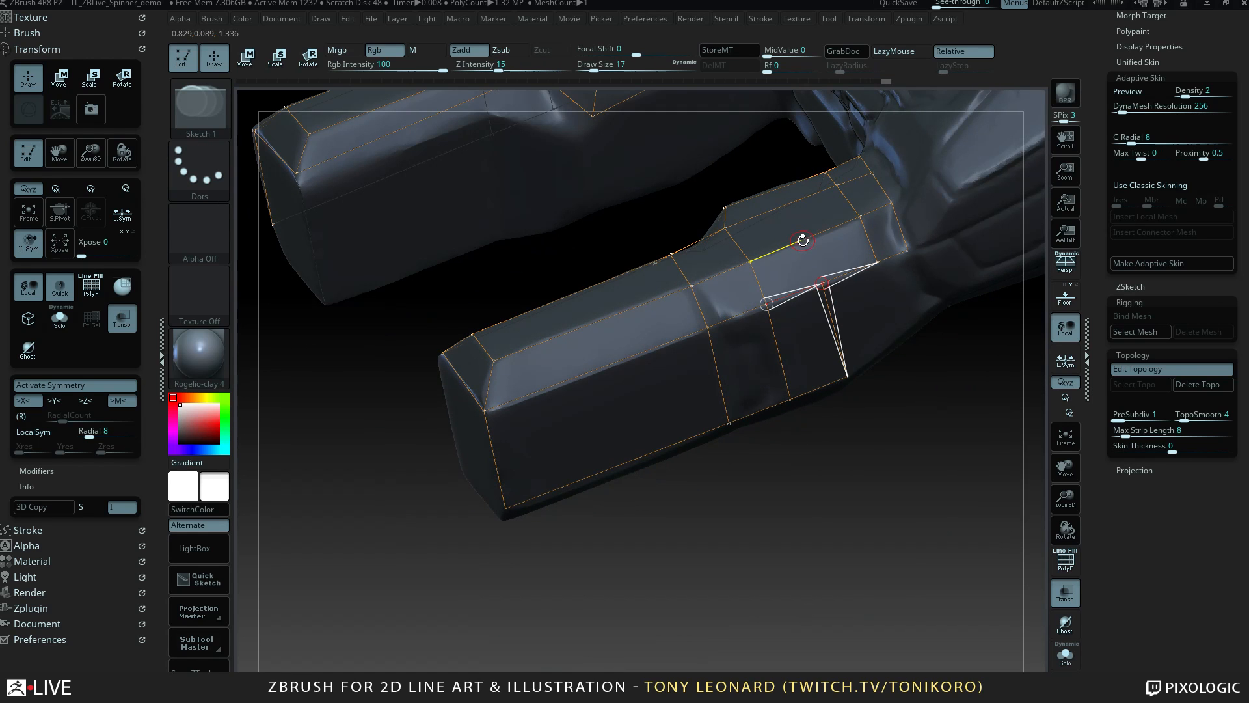
click(806, 238)
click(781, 207)
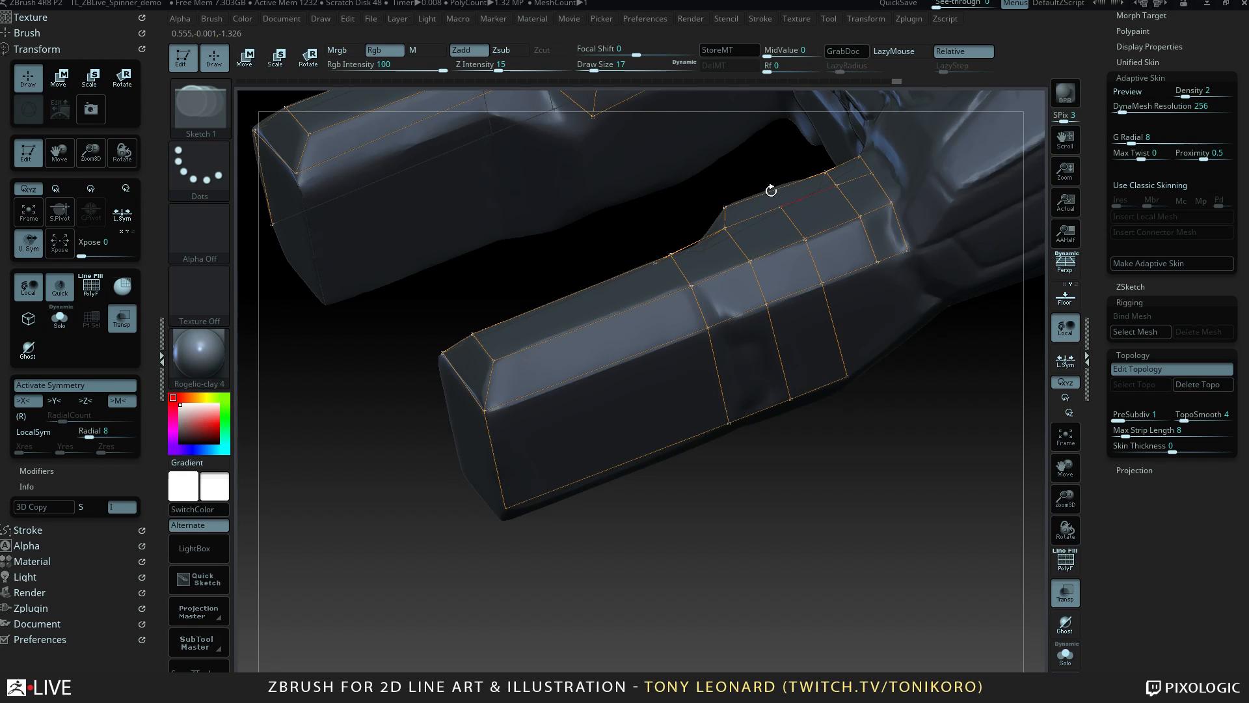
drag(946, 520, 826, 357)
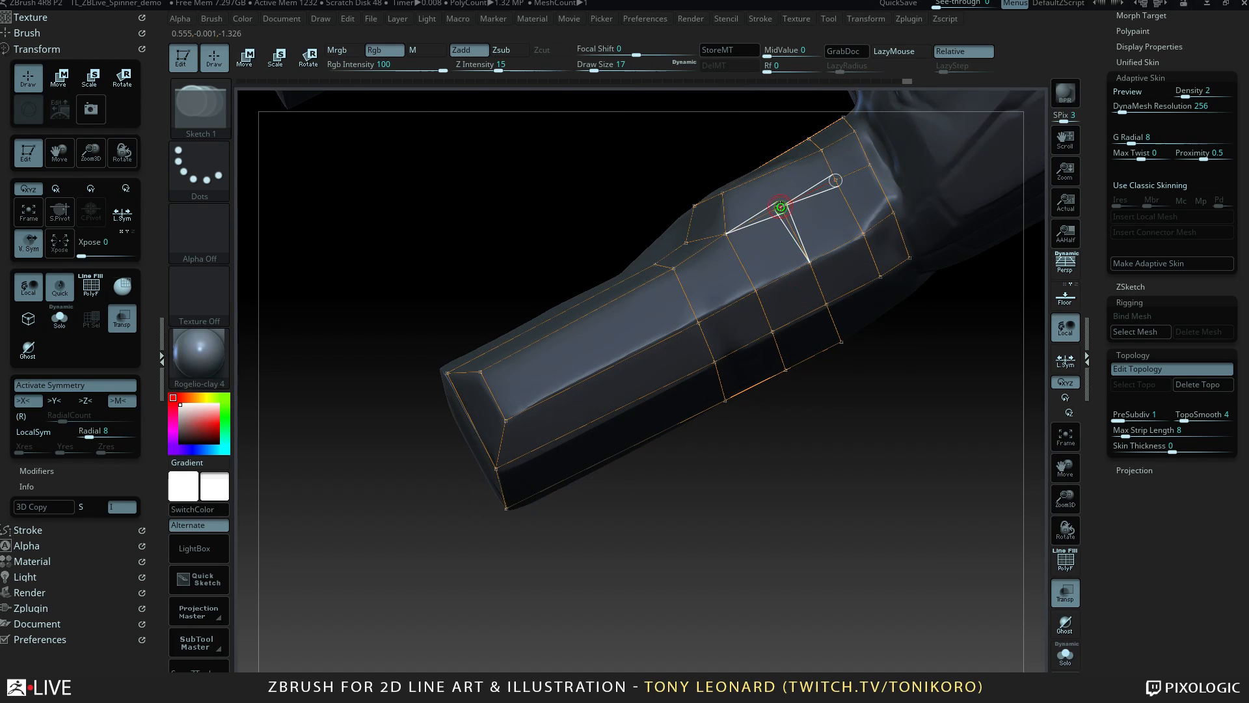
click(770, 172)
drag(868, 513, 894, 514)
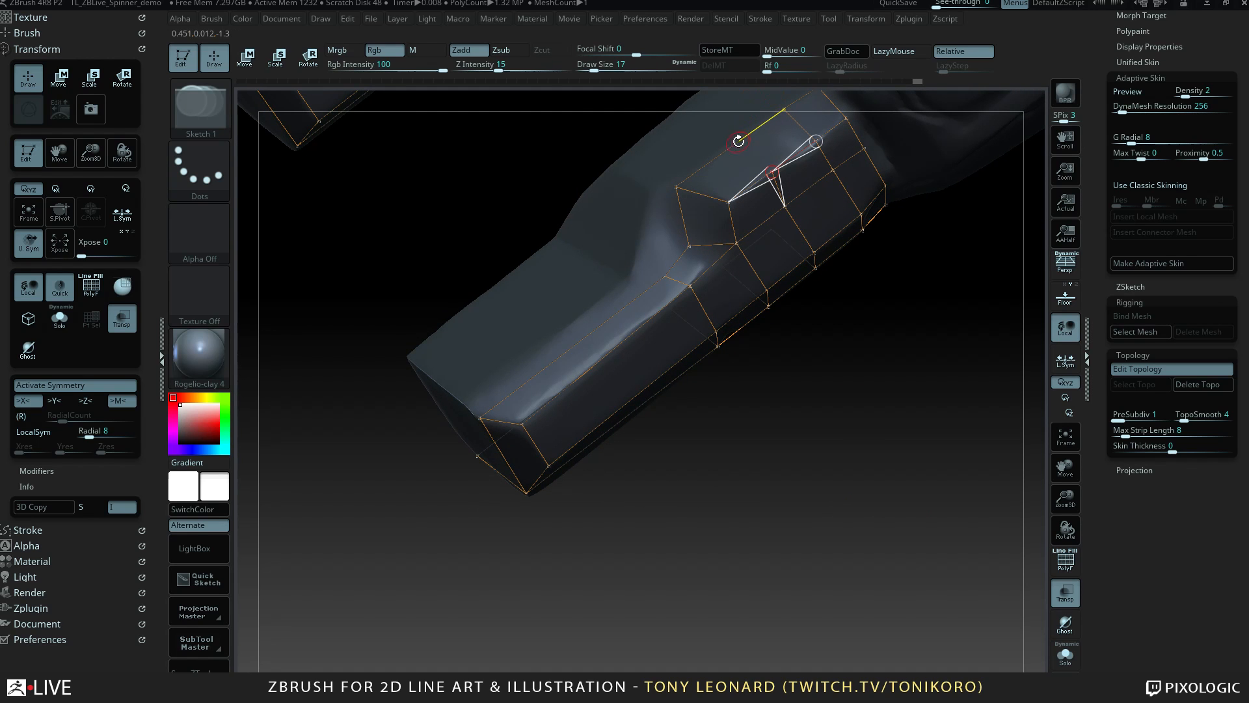
mouse_move(936, 480)
mouse_down()
mouse_move(948, 476)
mouse_move(940, 510)
mouse_move(924, 486)
mouse_up()
Add the last two outer side polygons along the prong's tapering rear, up to its base.
click(748, 278)
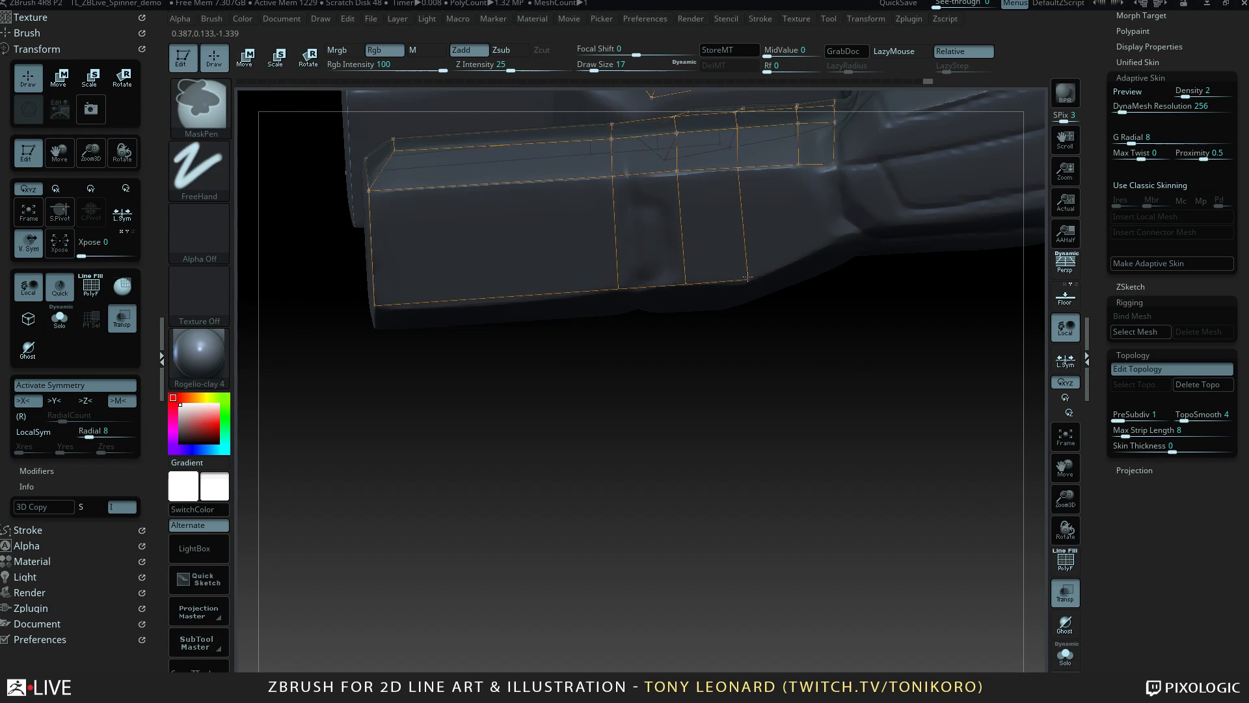
click(808, 251)
click(797, 165)
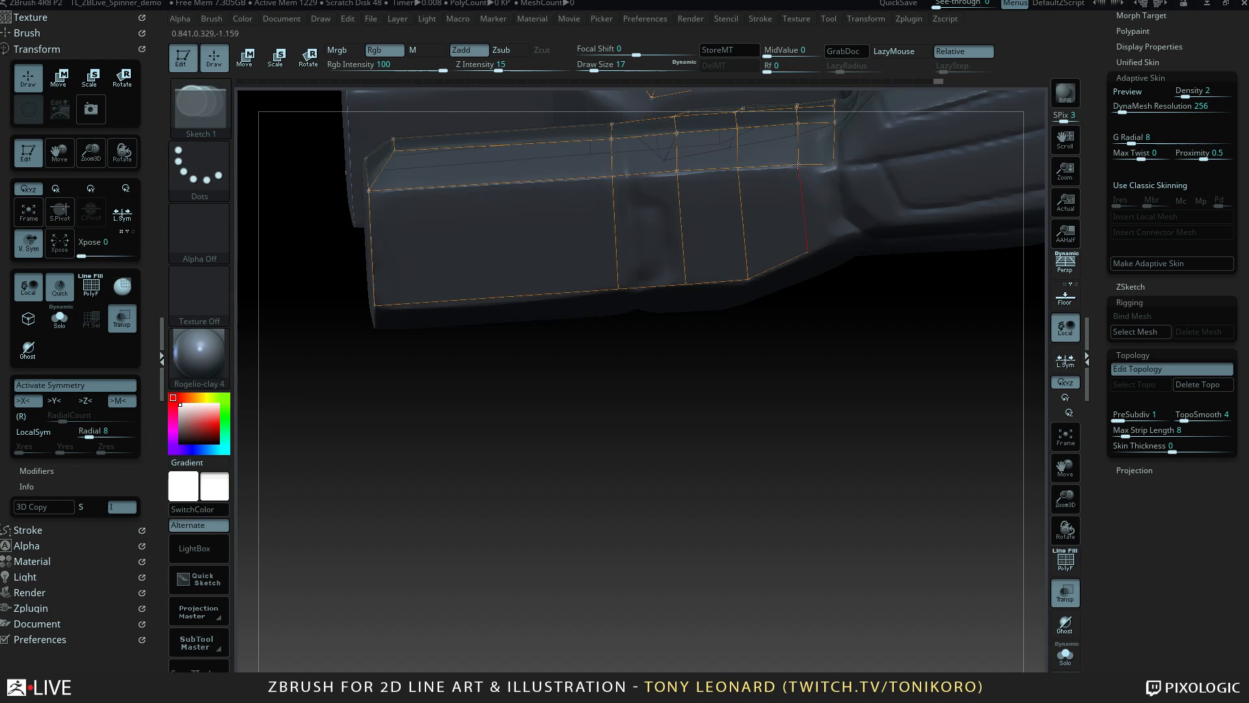
drag(852, 399, 848, 364)
ctrl+click(808, 253)
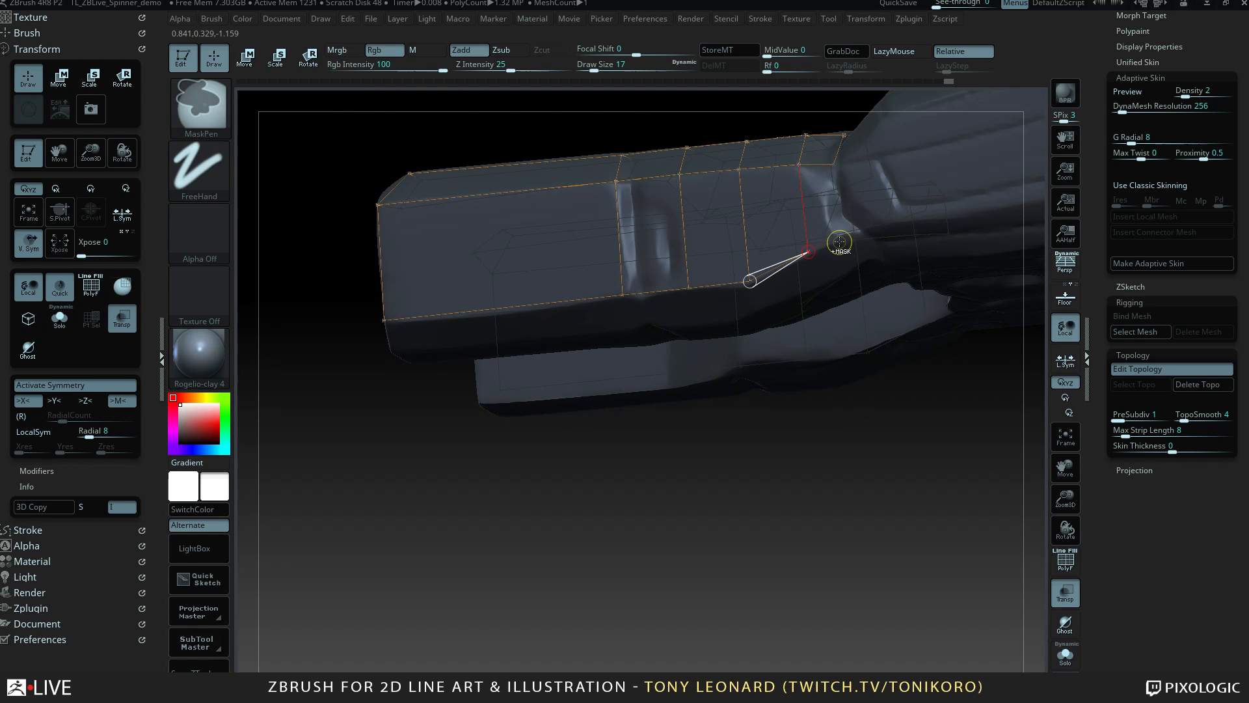
click(844, 234)
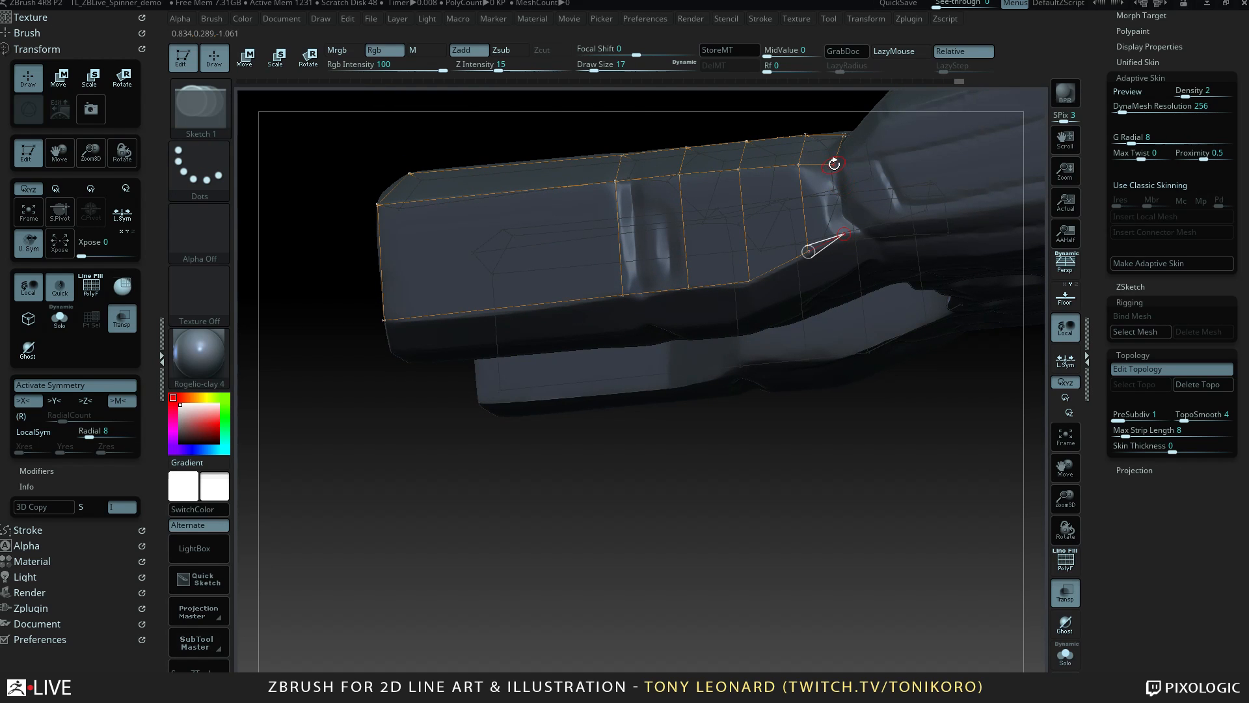
click(832, 164)
drag(871, 537, 844, 455)
Build two lower bevel polygons beneath the side from the prong's base toward the recess.
ctrl+click(837, 209)
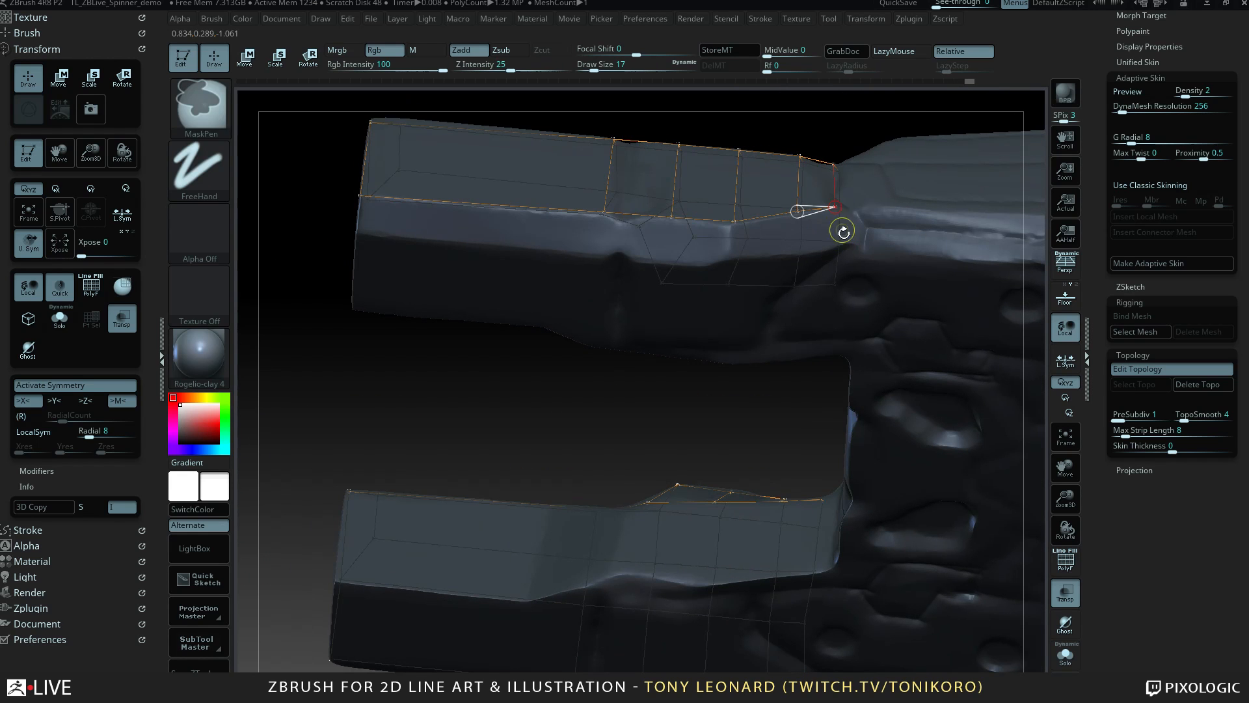
click(844, 244)
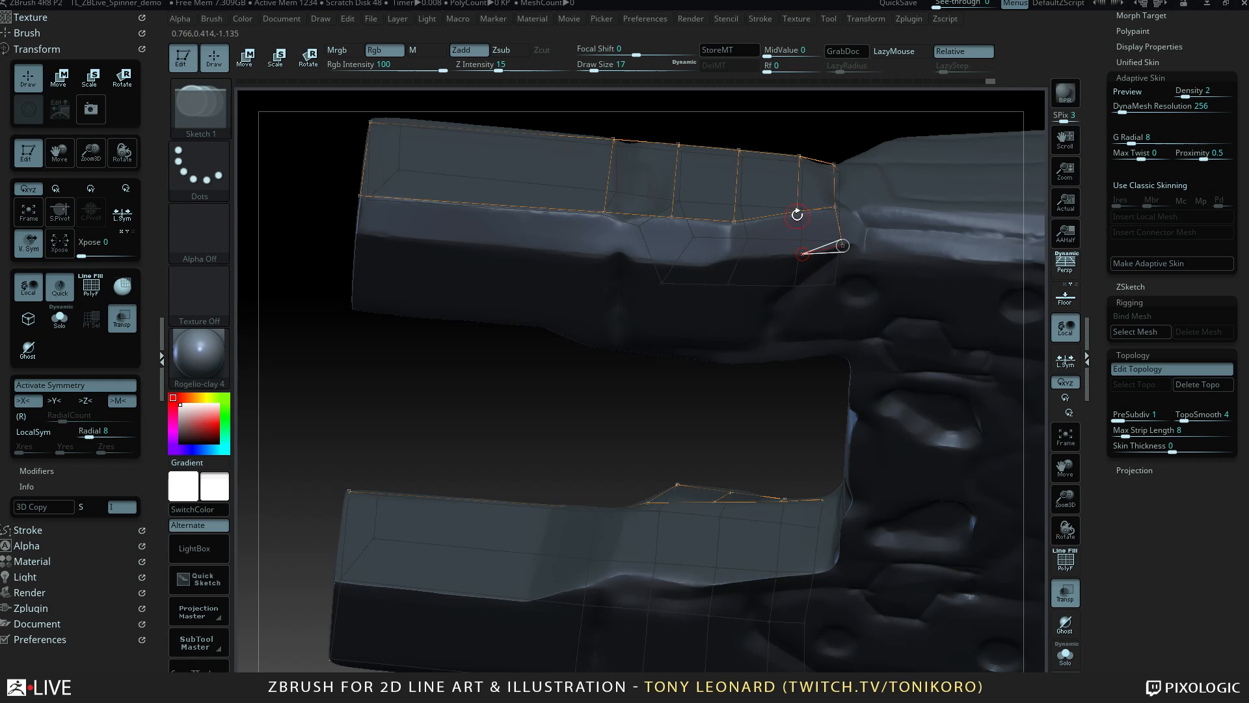
ctrl+click(802, 254)
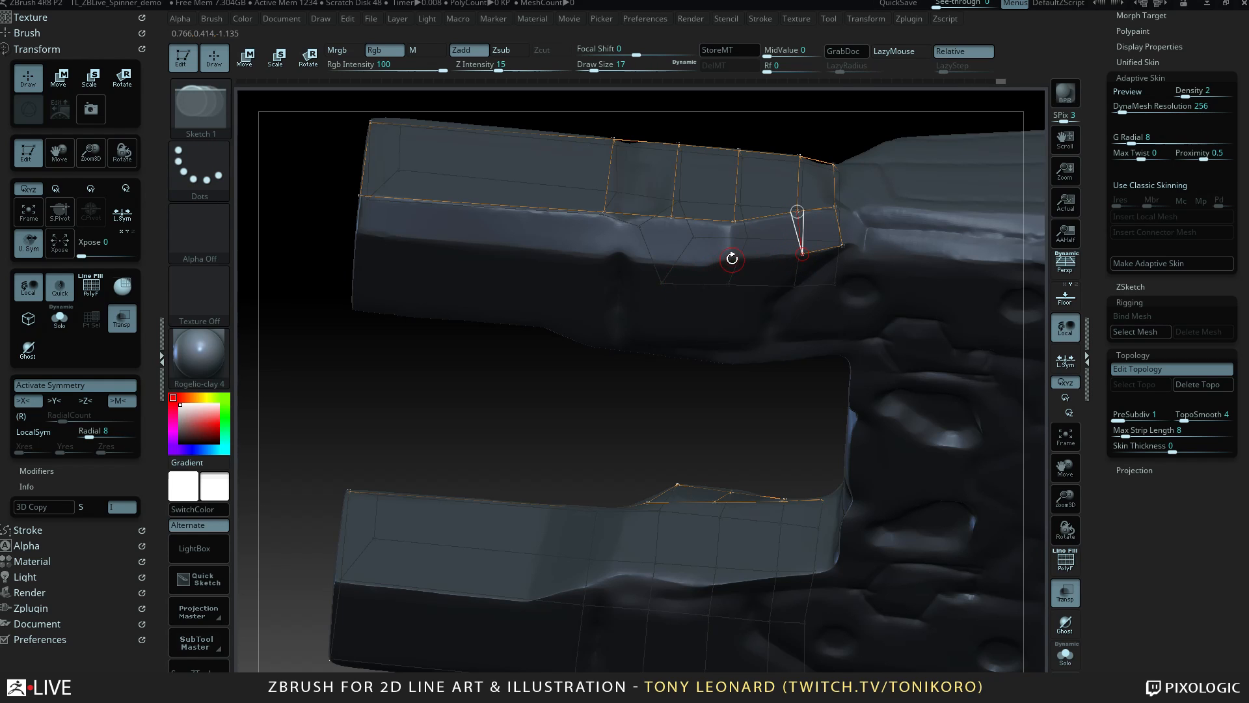
click(732, 258)
click(734, 221)
Continue the lower bevel's bottom edge past the recess to the tip and close it at the side's lower corner.
ctrl+click(732, 257)
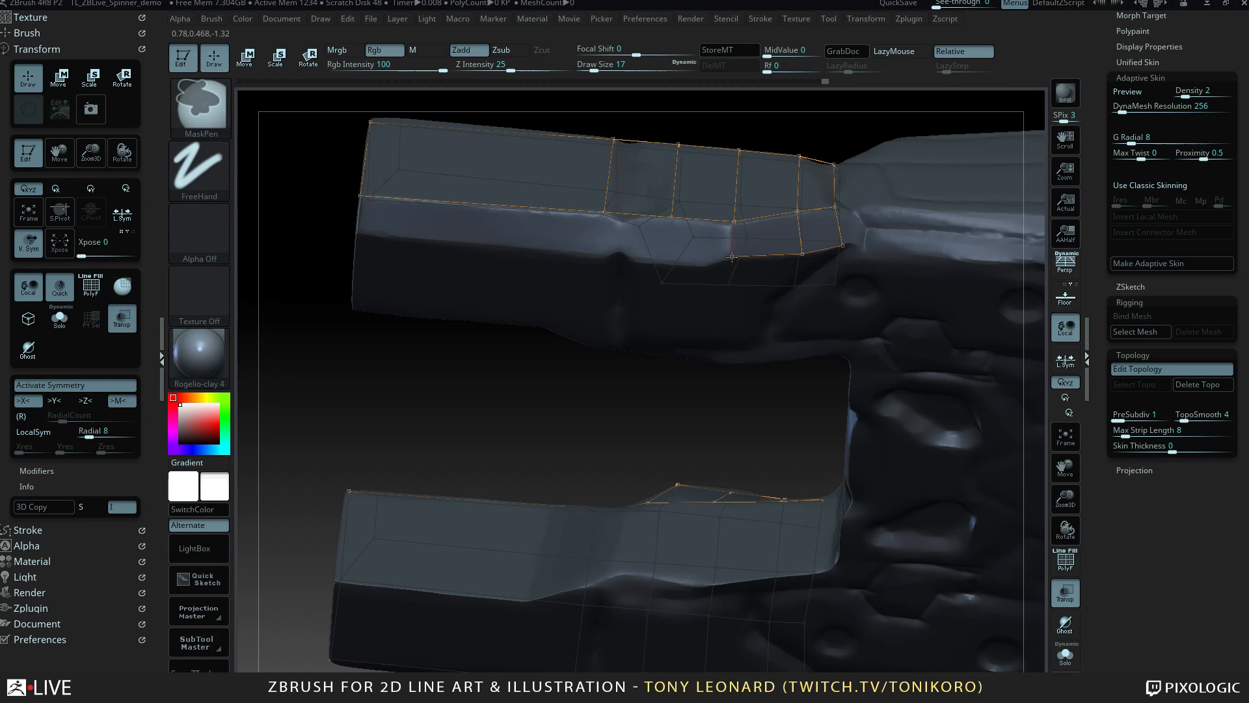
click(668, 262)
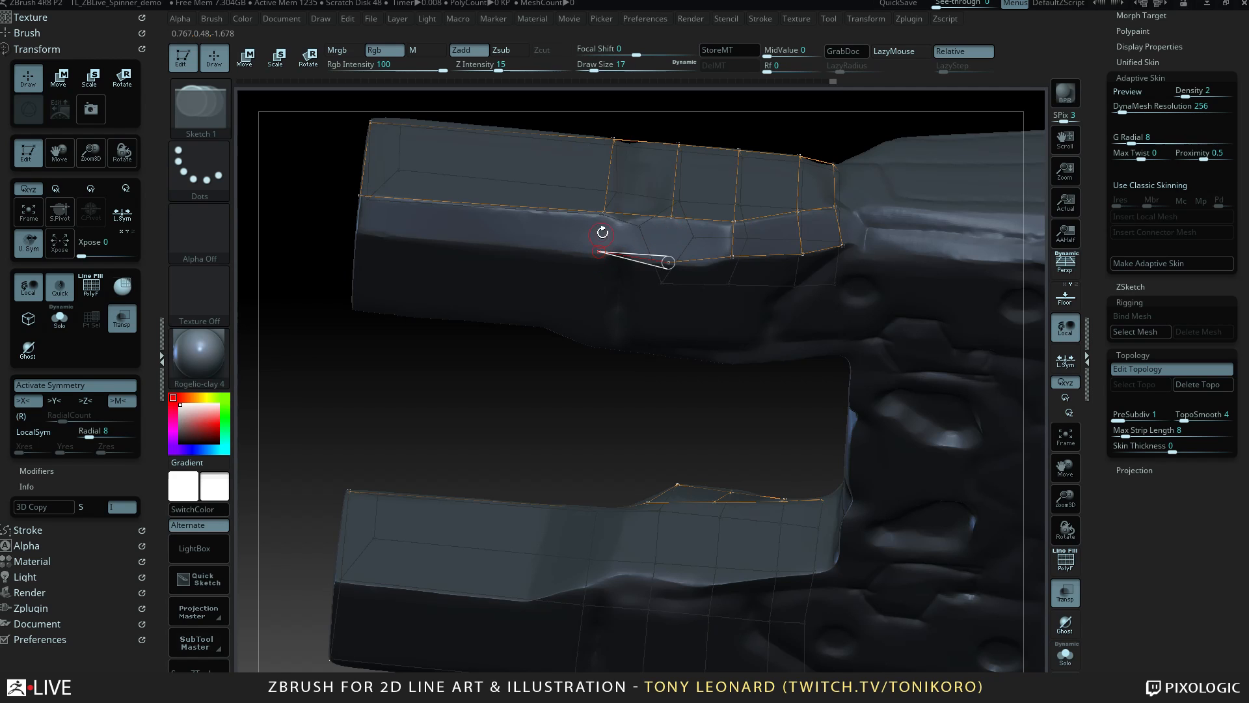
click(358, 232)
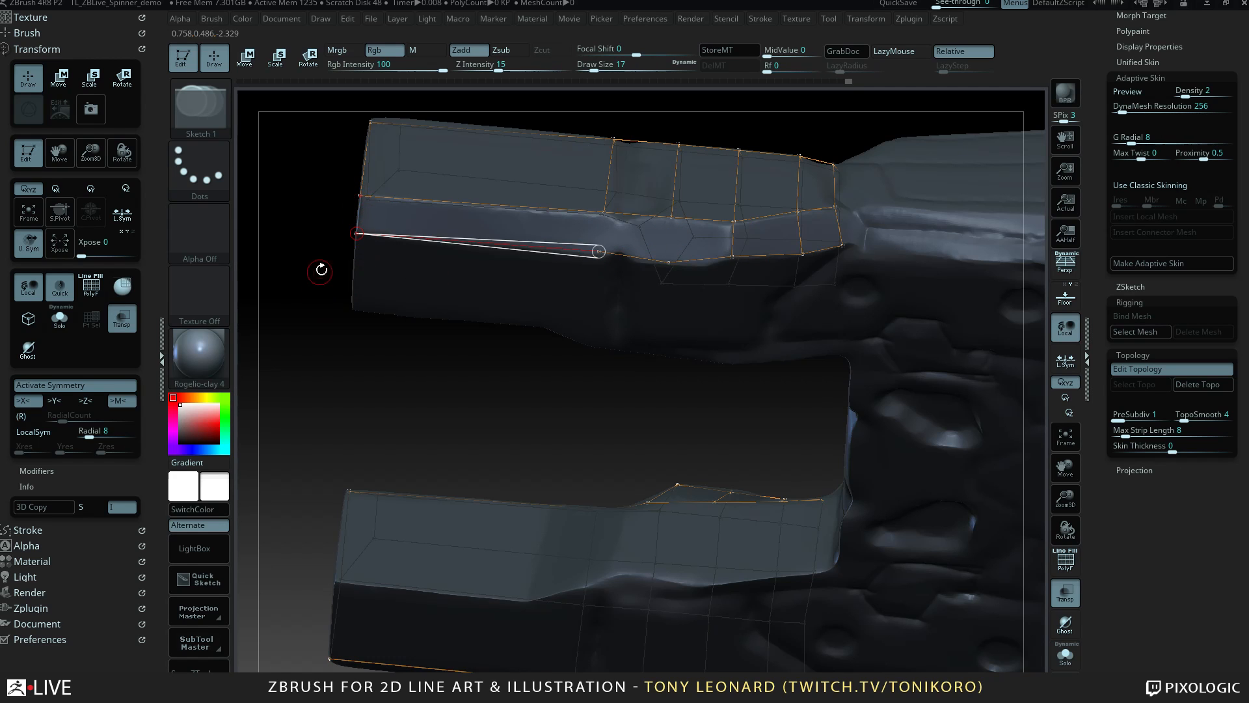
drag(321, 270, 436, 250)
click(443, 236)
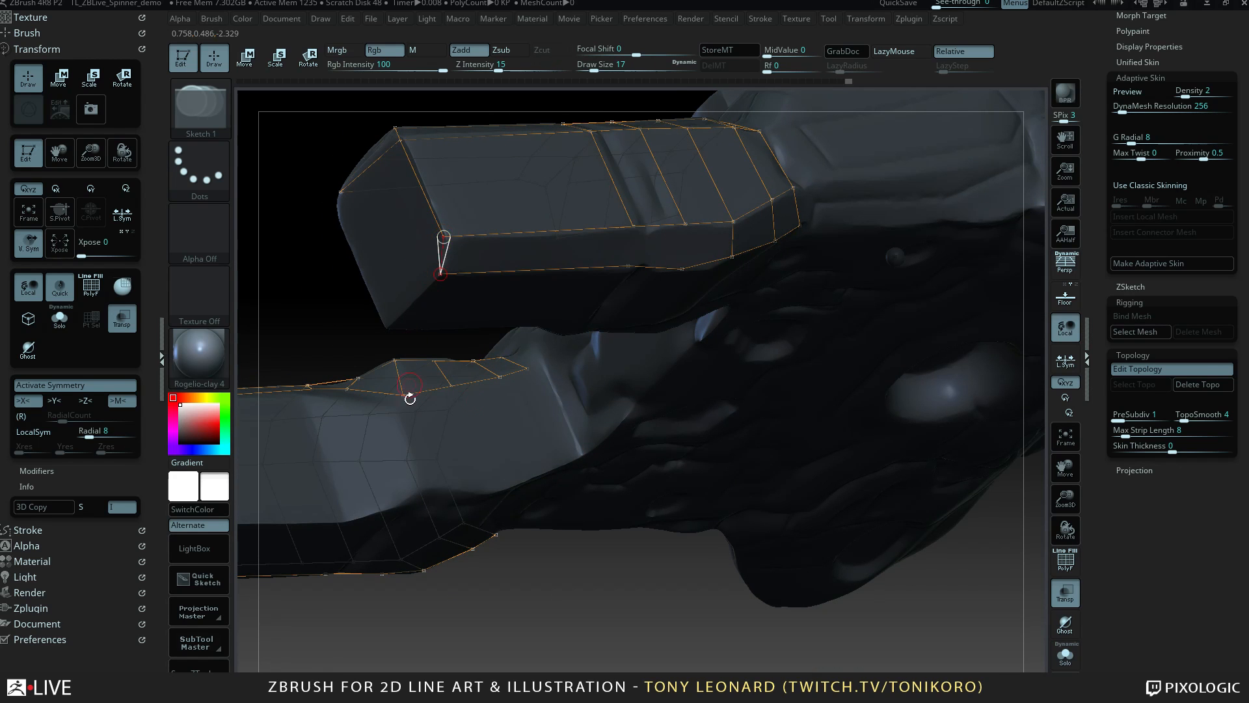
Connect the lower bevel's bottom points to the side's edge at both ends of the recess.
drag(885, 612, 769, 440)
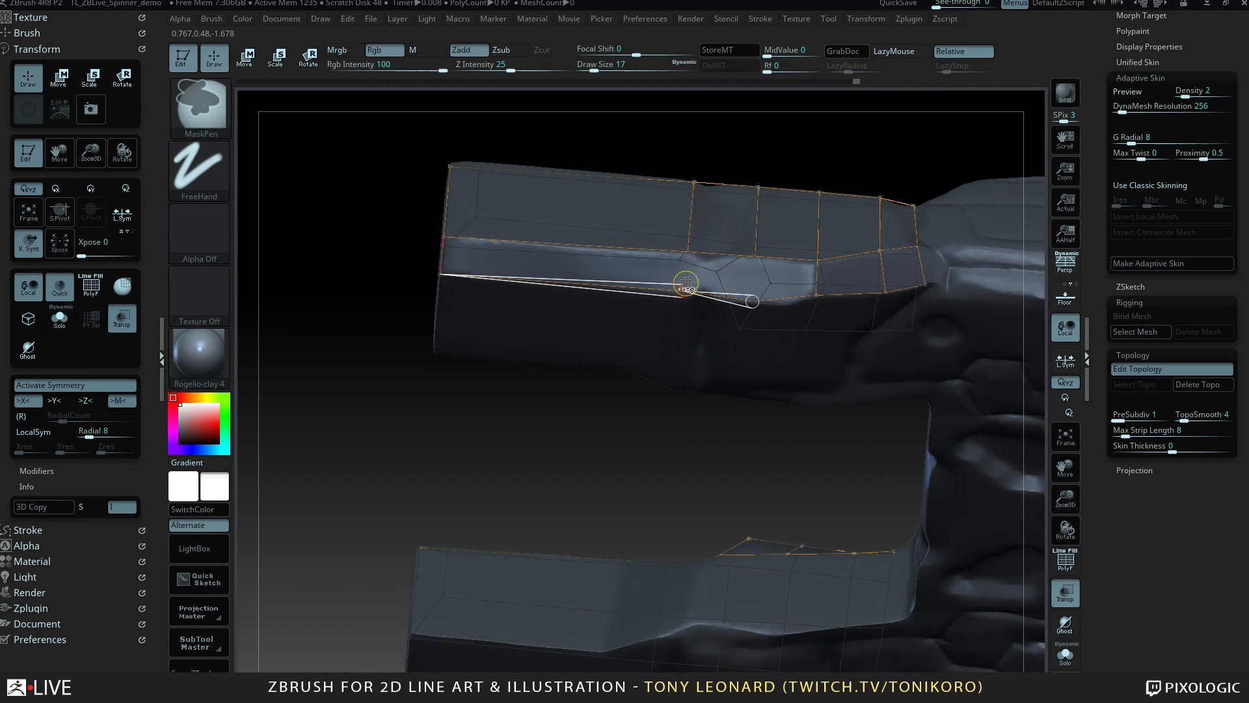
click(687, 251)
ctrl+click(749, 303)
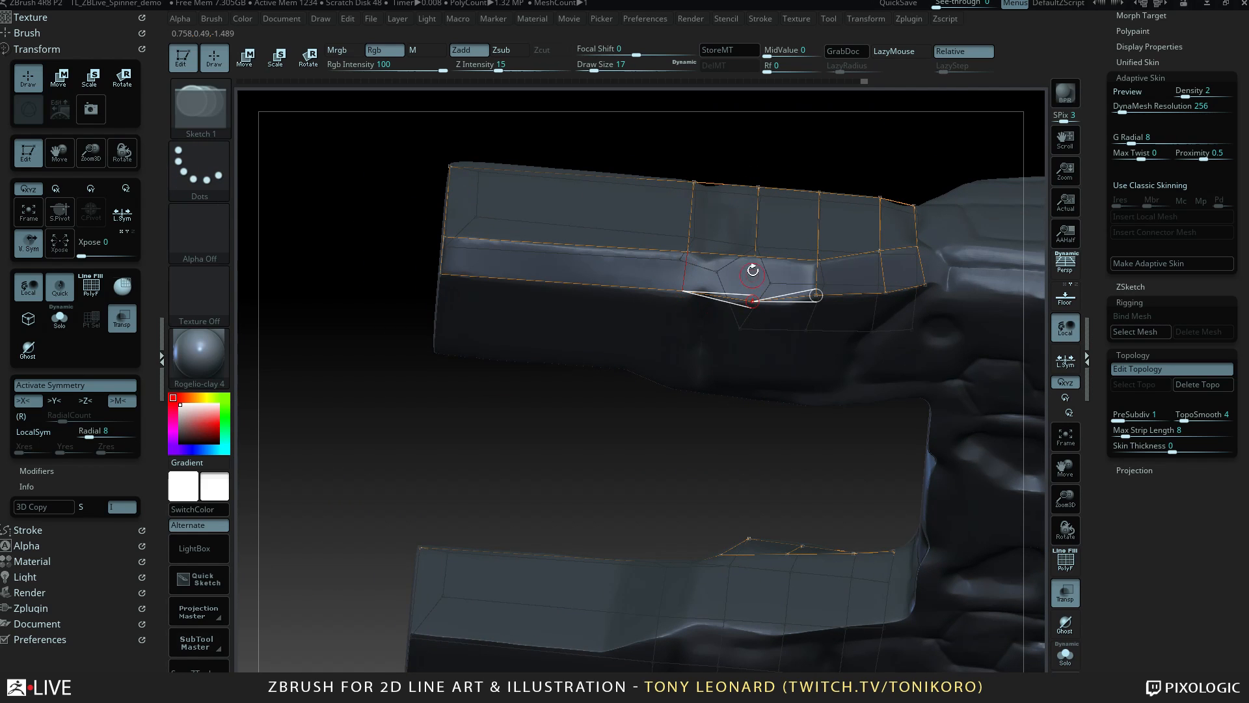
click(756, 257)
drag(750, 511, 877, 303)
Add two underside polygons from the prong's base along the diagonal ridge, joined to the lower bevel.
ctrl+click(921, 270)
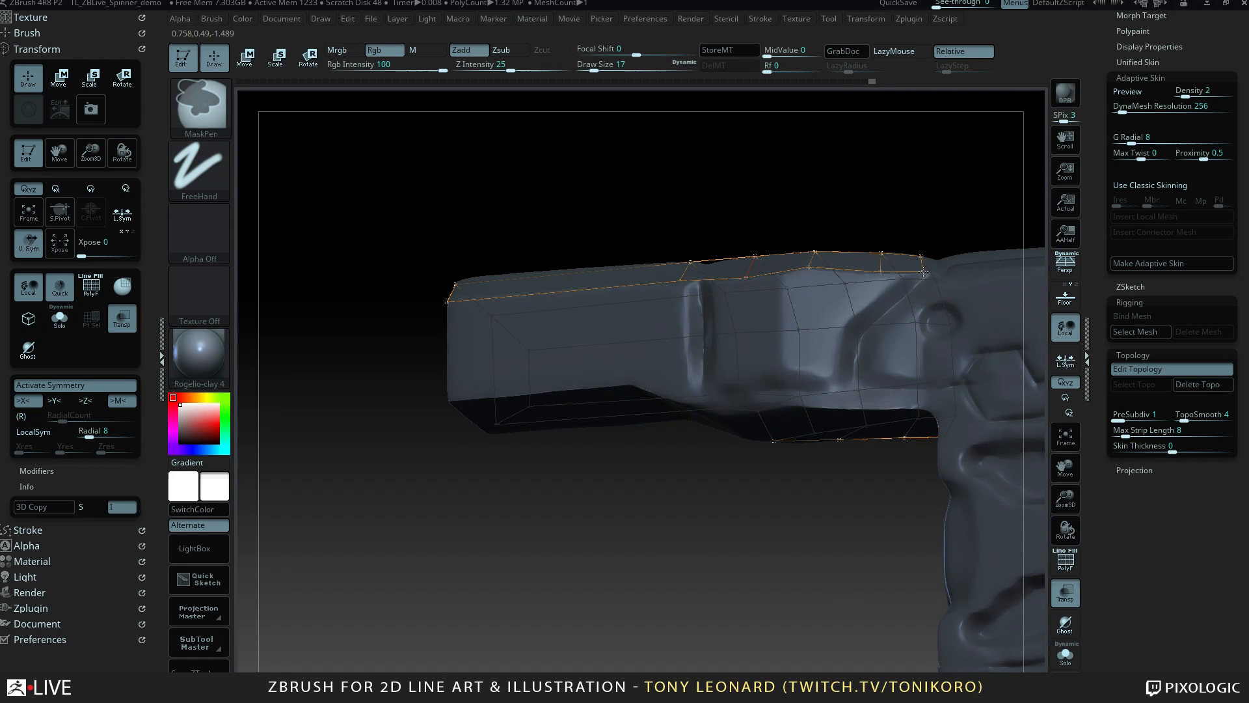
click(884, 292)
click(881, 271)
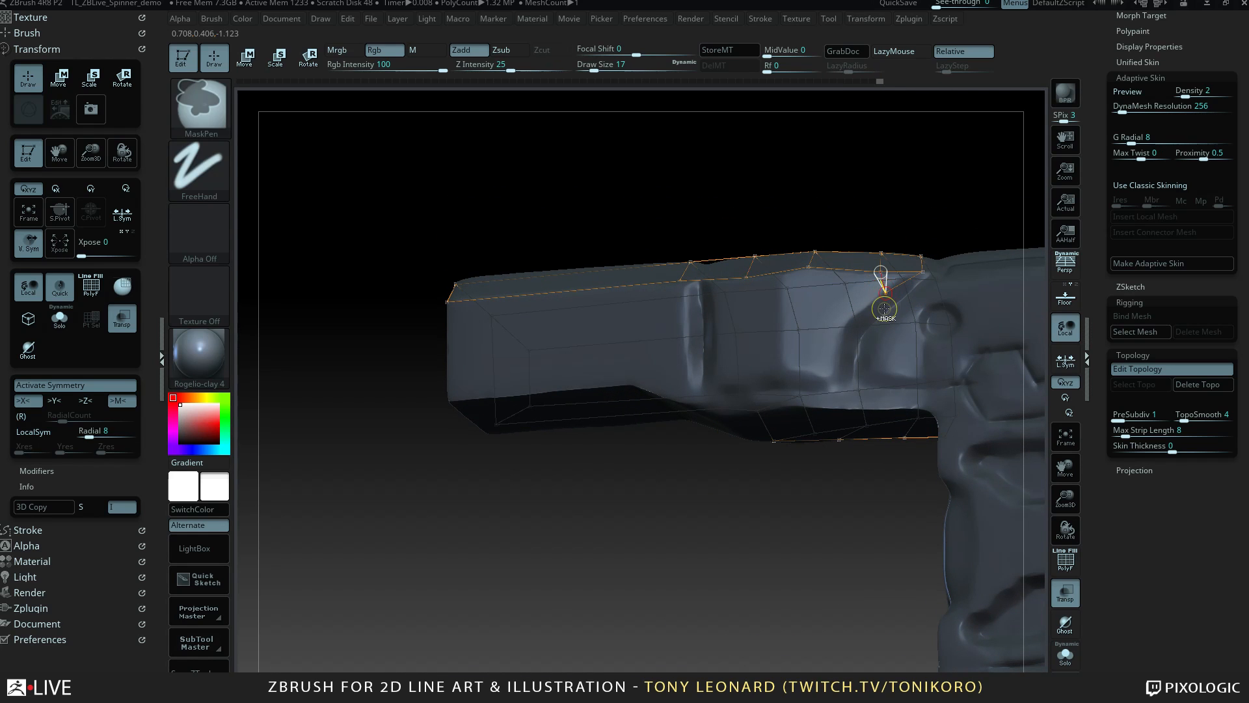
ctrl+click(885, 293)
click(844, 321)
click(808, 267)
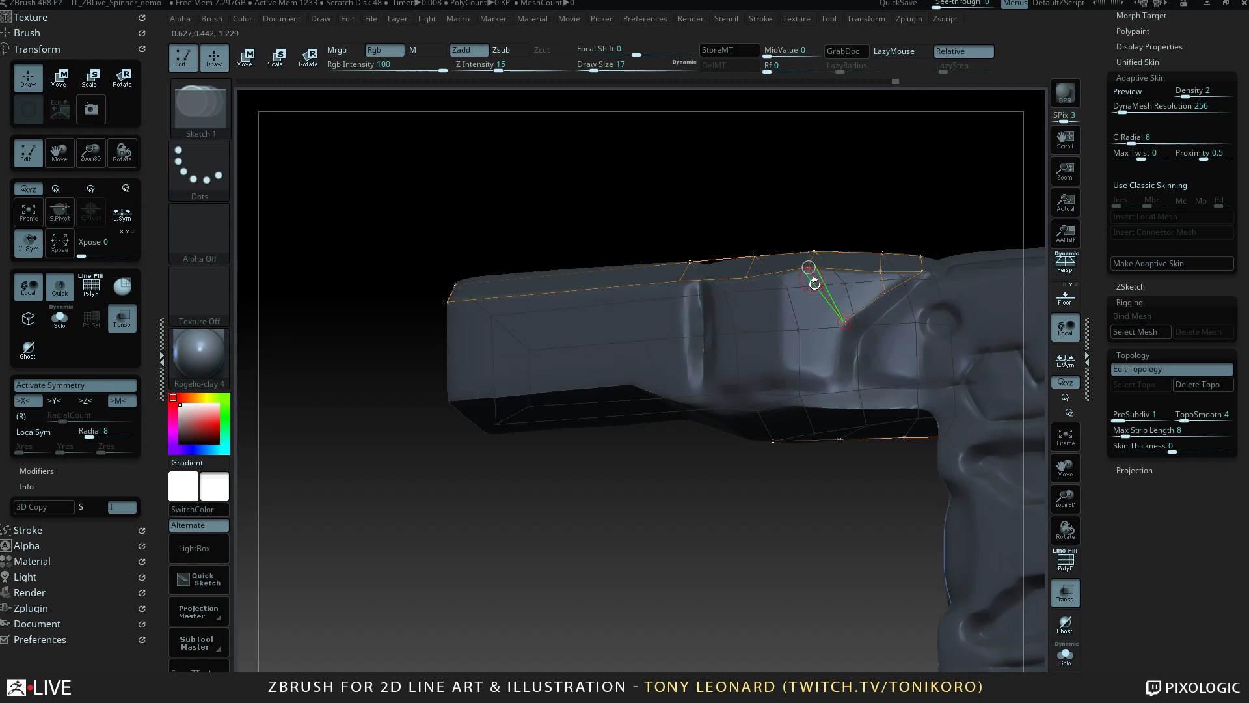
Add a four-sided polygon on the flat underside area in front of the diagonal ridge.
ctrl+click(843, 320)
click(835, 372)
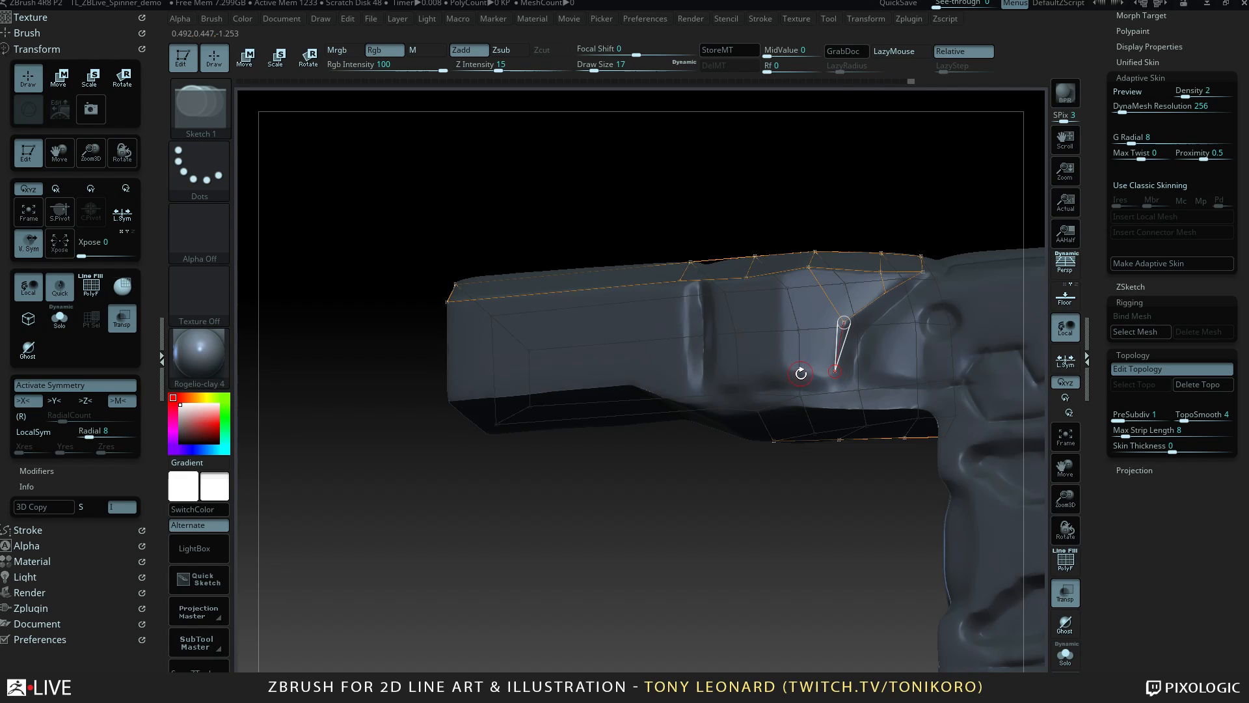
click(785, 370)
click(785, 323)
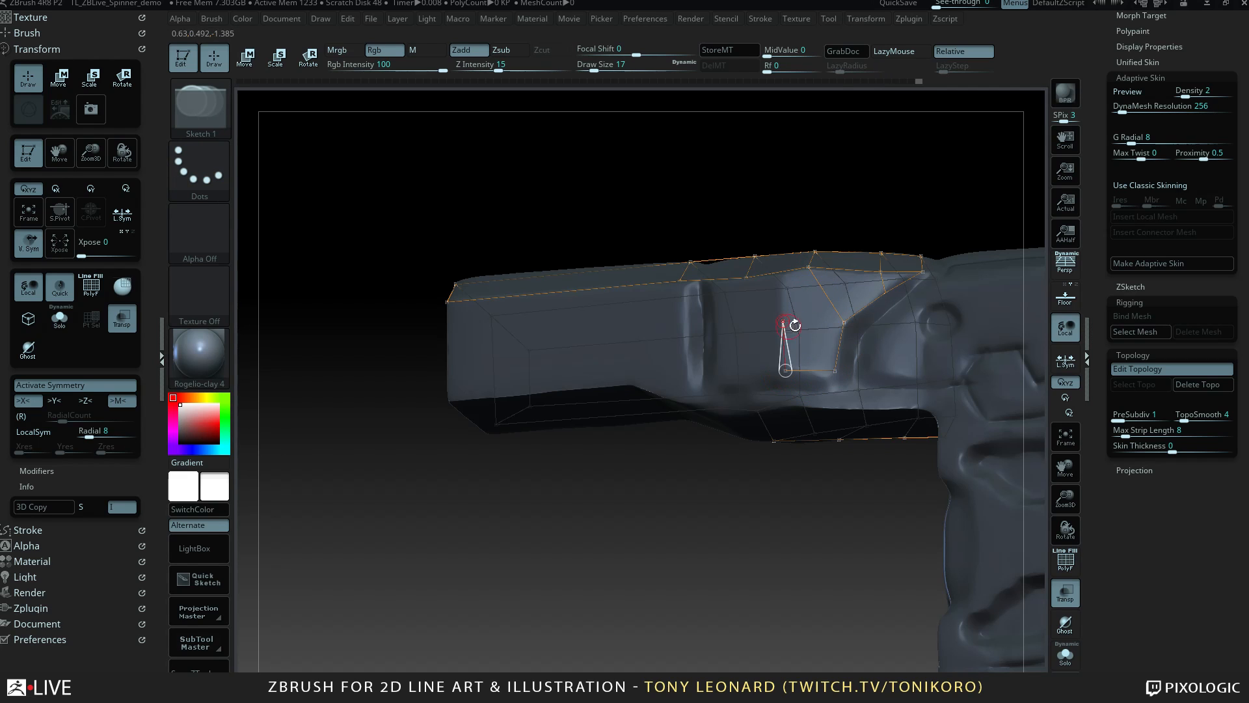
click(843, 322)
Join the side polygon to the upper bevel's lower edge and extend its mid-height edge past the recess, tying that end to the bevel too.
drag(869, 165, 874, 260)
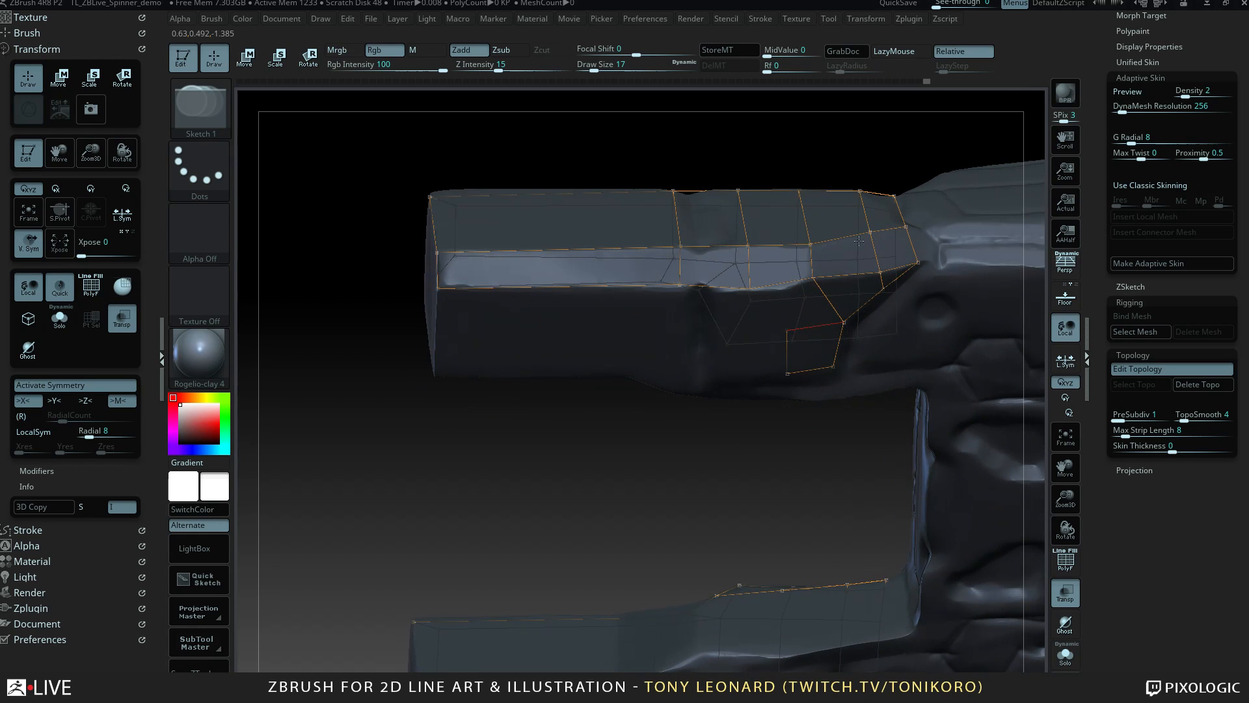
click(749, 289)
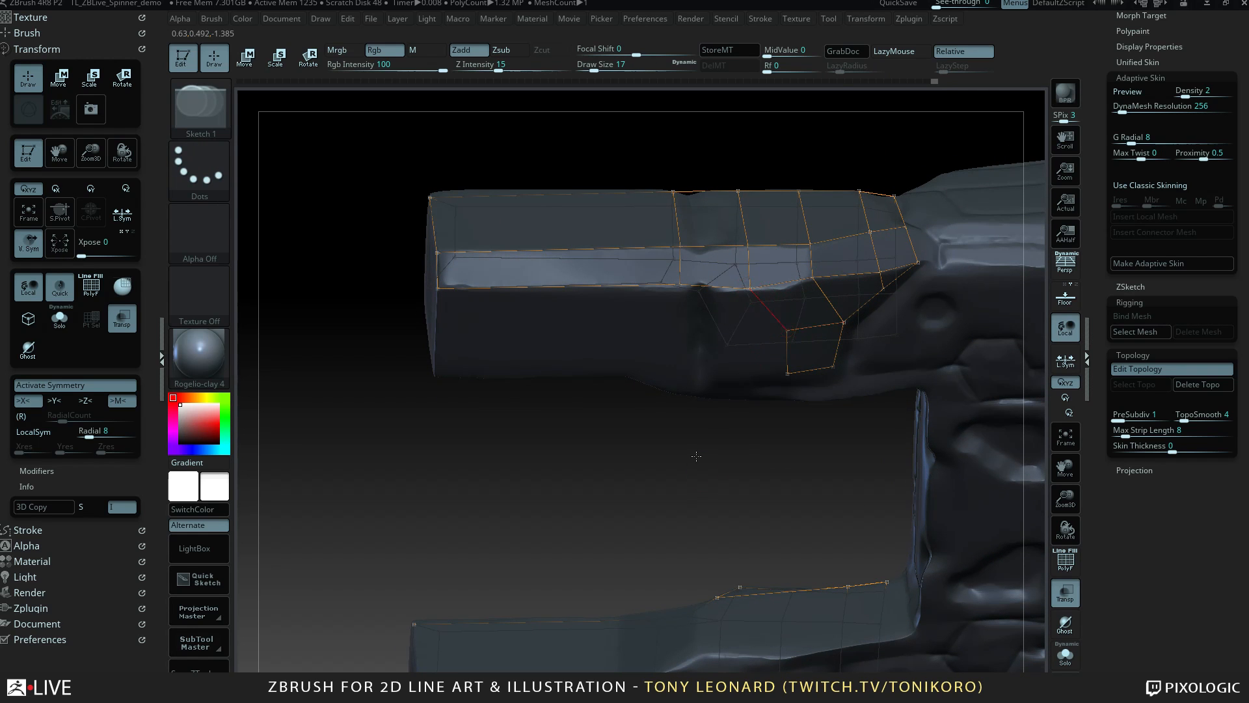
drag(693, 454, 709, 384)
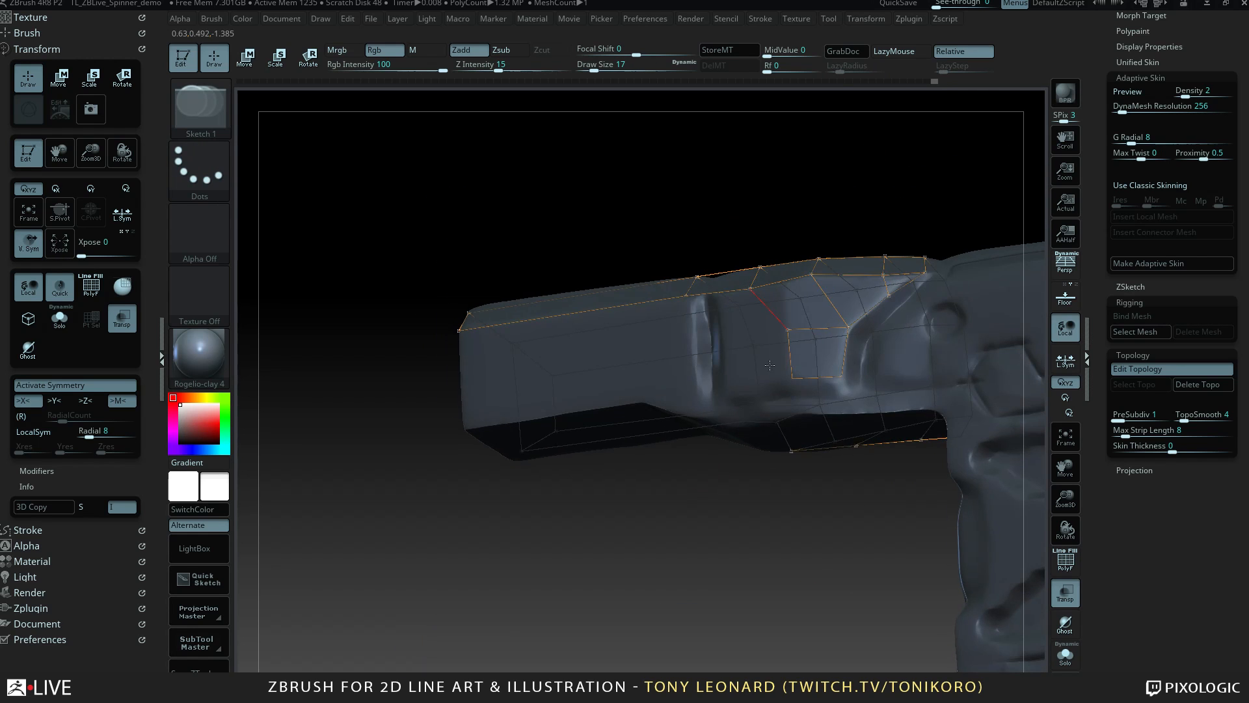
click(687, 345)
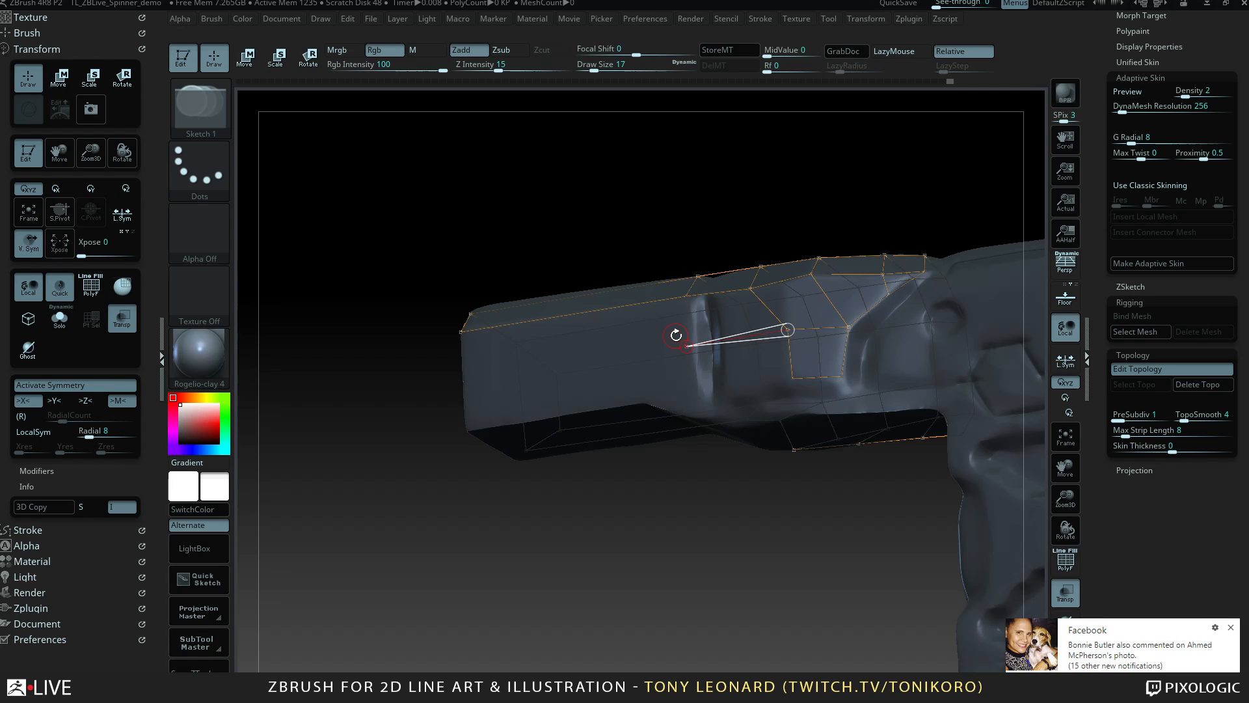
click(1230, 627)
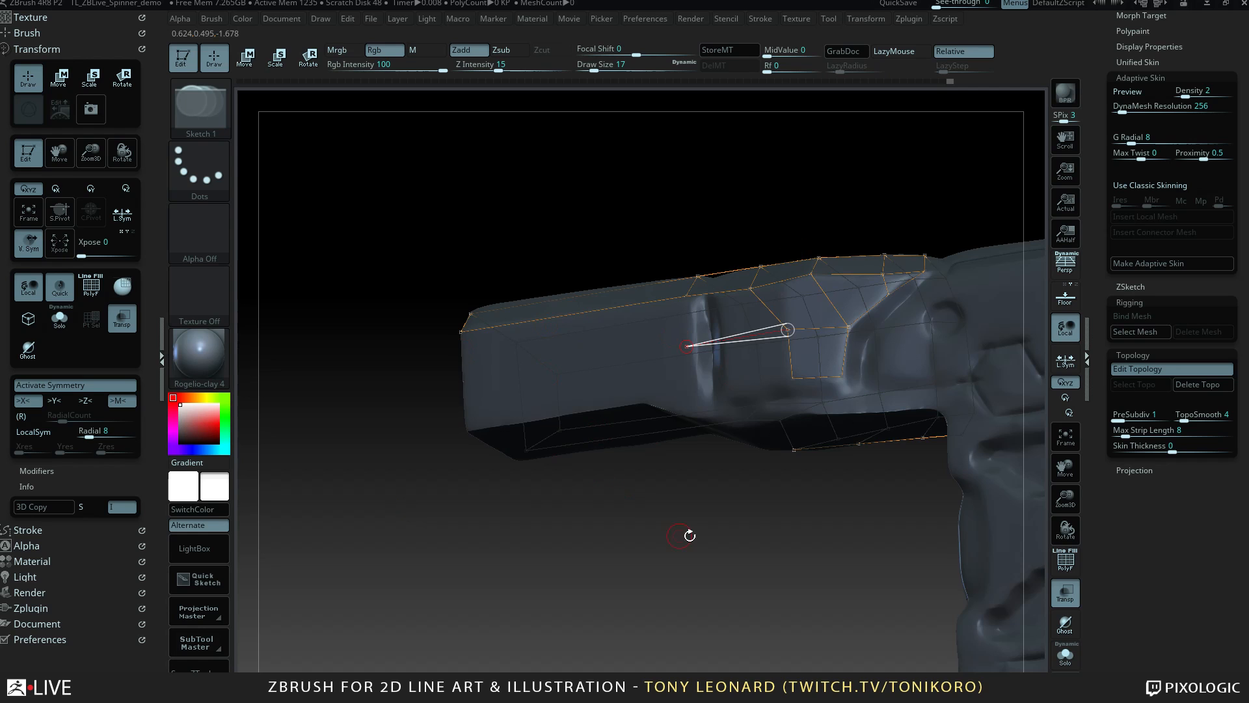
mouse_move(689, 535)
mouse_down()
mouse_move(761, 526)
mouse_move(675, 518)
mouse_move(614, 305)
mouse_up()
key(ctrl)
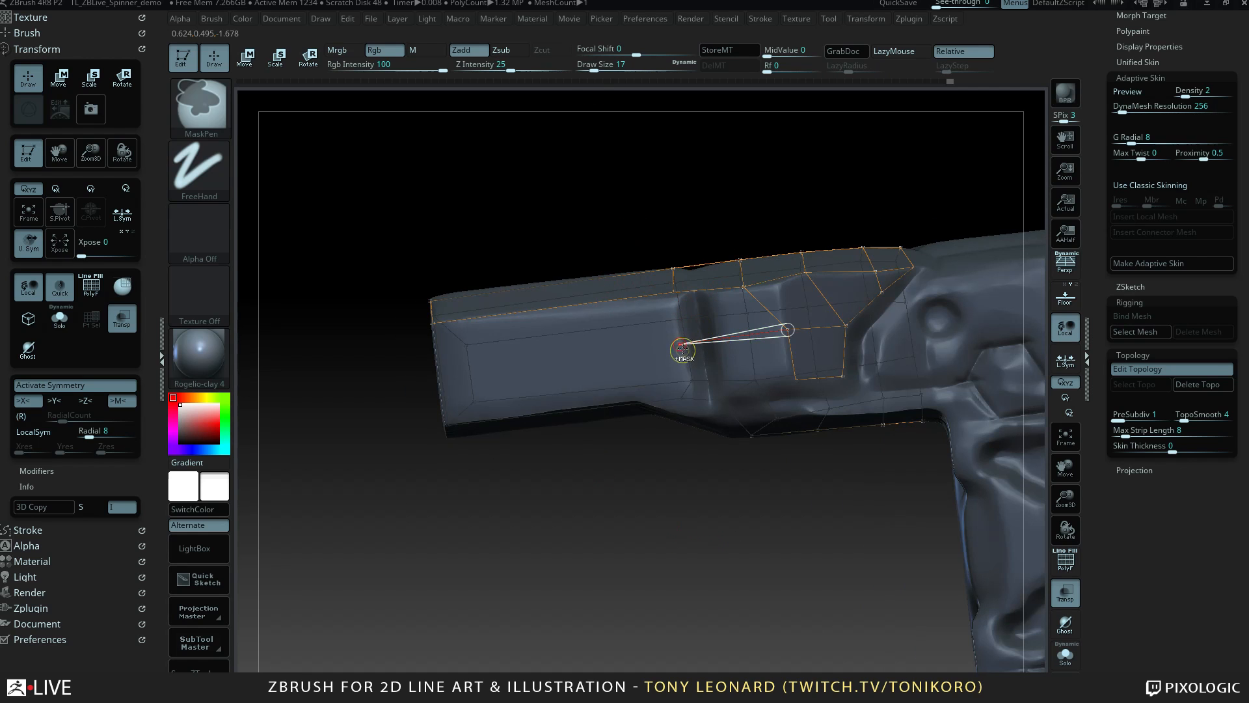
click(673, 290)
mouse_move(614, 521)
mouse_down()
mouse_move(691, 547)
mouse_move(677, 349)
mouse_up()
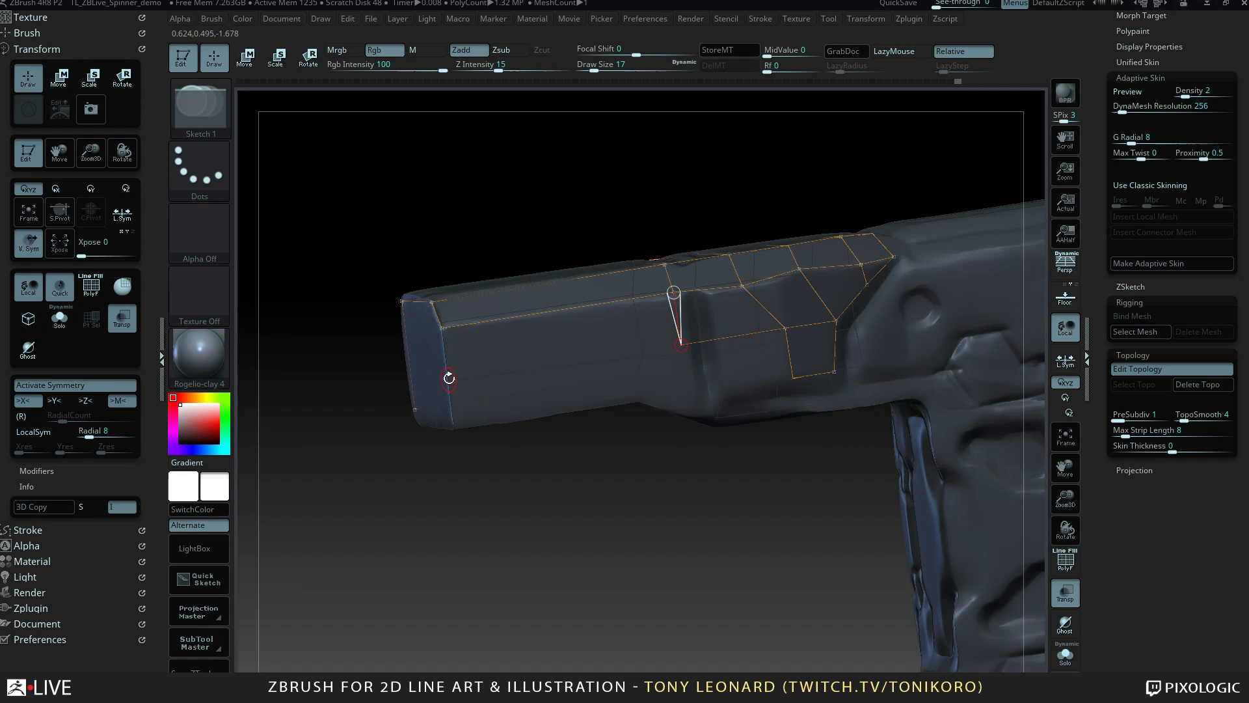
Outline the side from the recess to the tip, running down the tip edge and along the lower edge, and connect it back to the mid-height edge.
click(440, 325)
drag(460, 437, 440, 355)
click(452, 414)
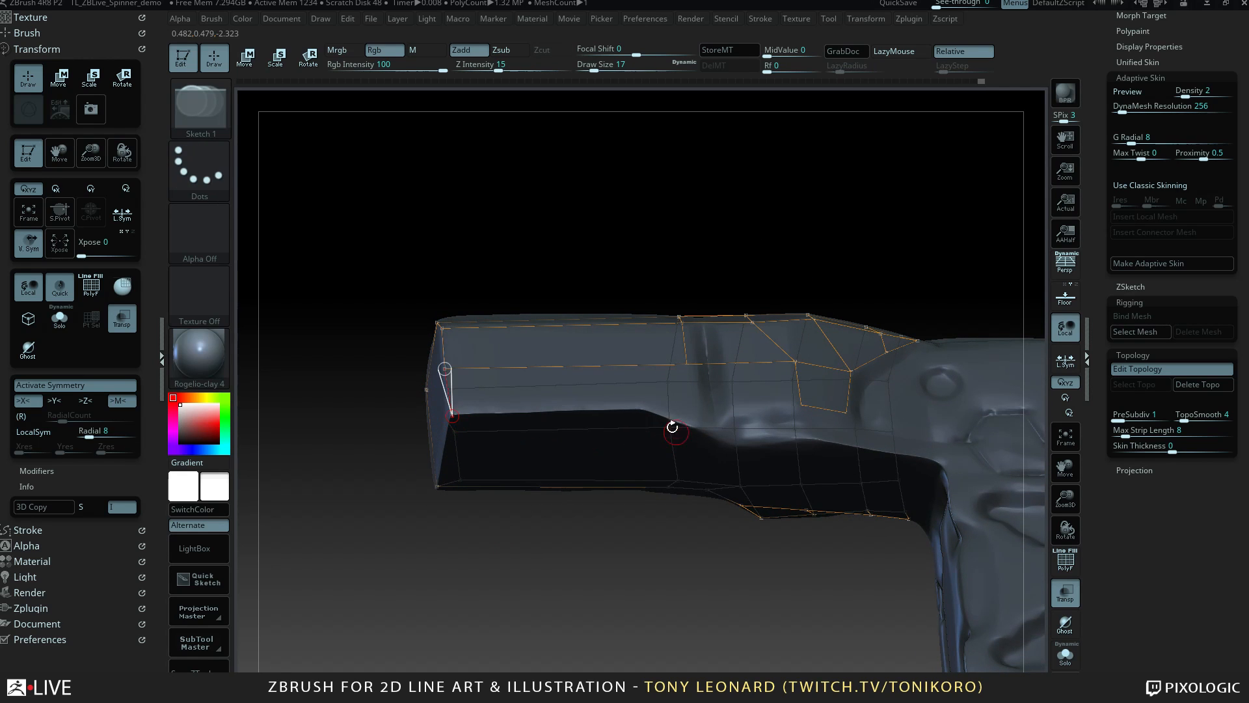
click(643, 408)
drag(649, 549, 728, 394)
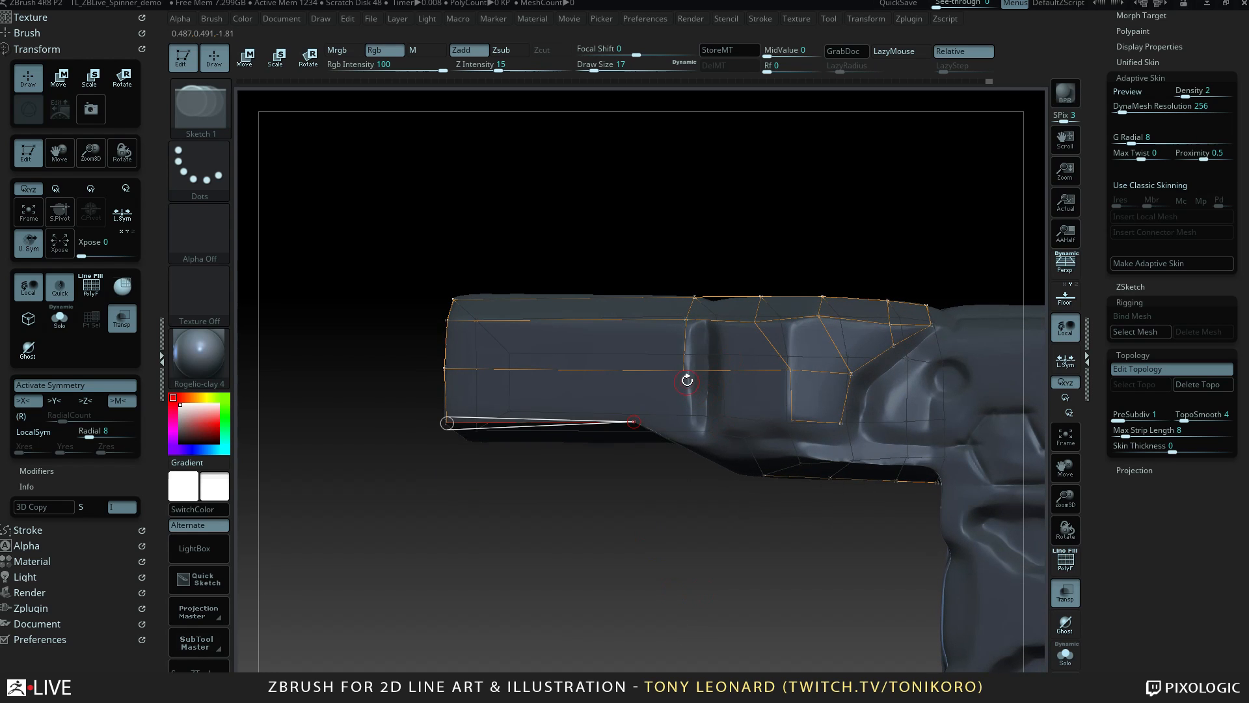
click(683, 371)
Extend the side's lower edge past the recess and join it up to a new point on the mid-height edge.
drag(700, 560, 704, 510)
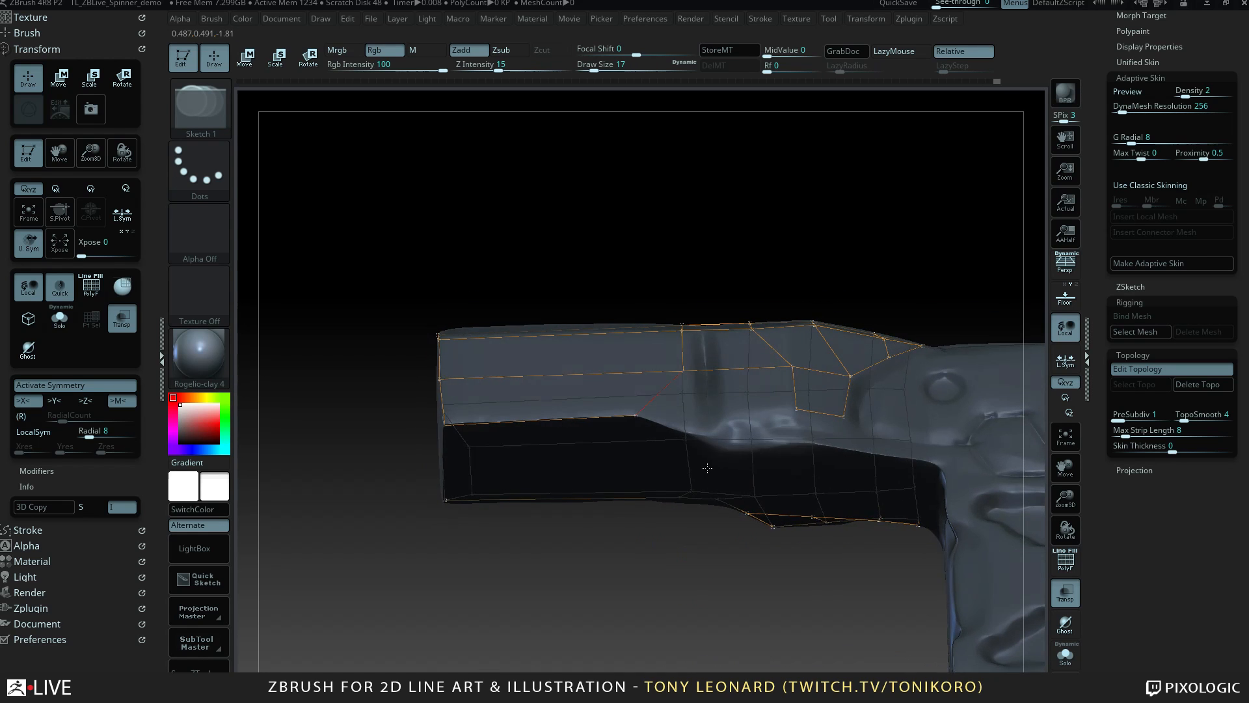
click(638, 423)
click(698, 430)
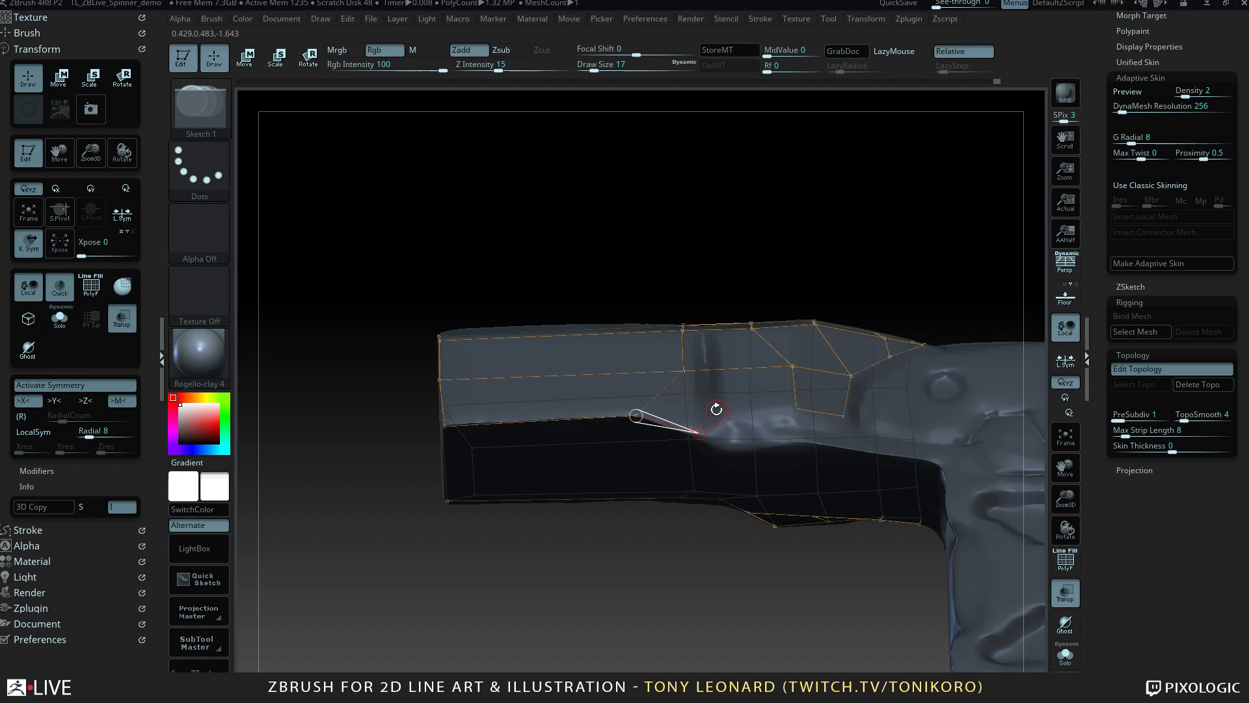
click(738, 368)
Insert an additional edge line beside the recess, running from the side across the upper bevel and top to the opposite bevel.
drag(807, 250, 831, 314)
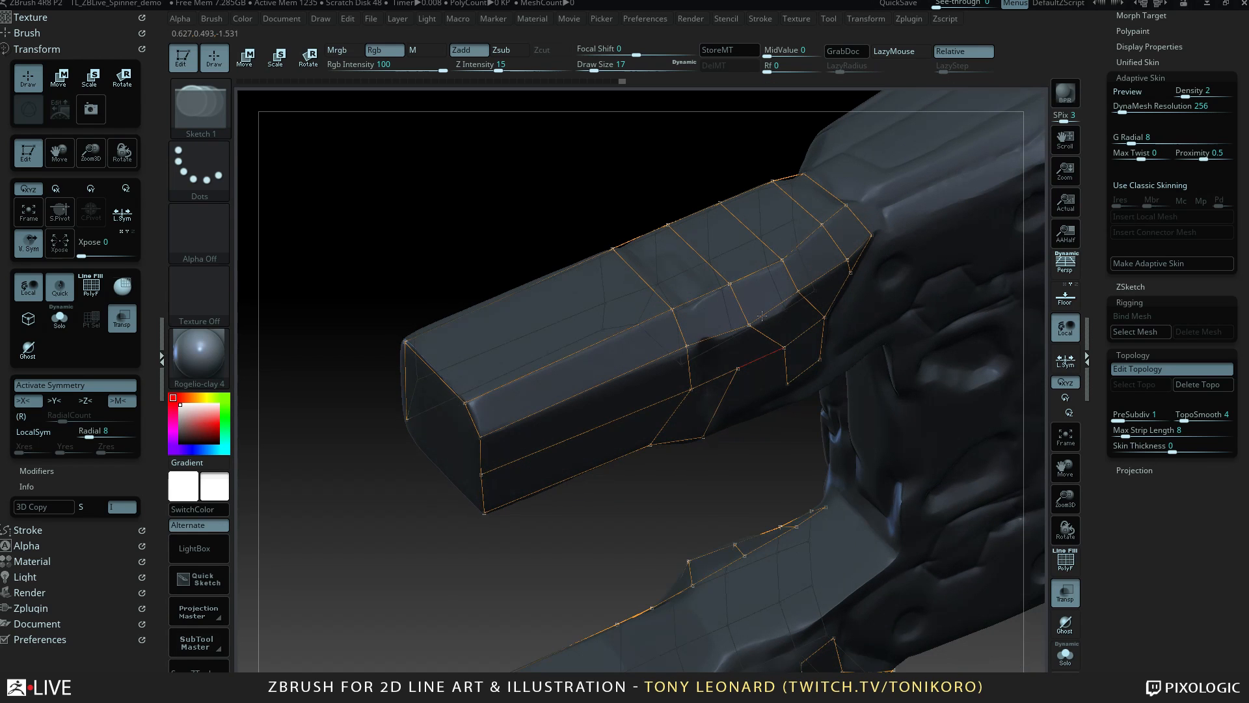
click(717, 334)
drag(594, 167, 718, 267)
click(700, 296)
click(638, 244)
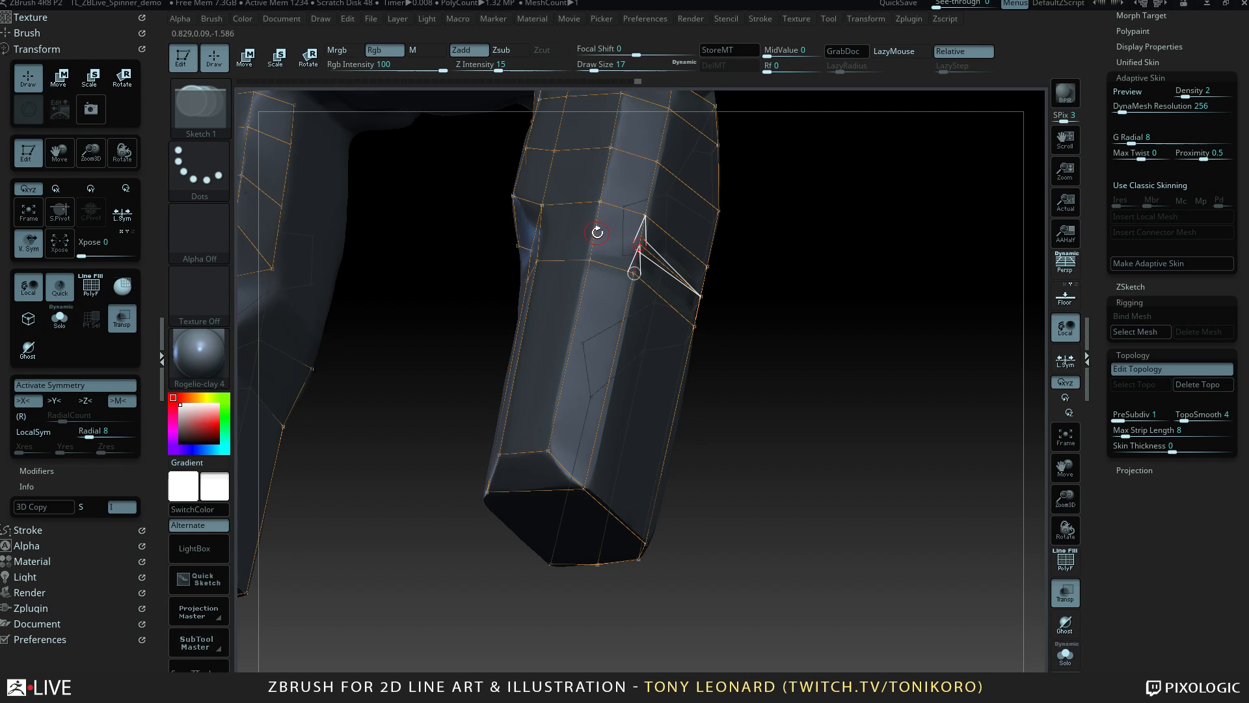
click(598, 233)
drag(794, 343, 873, 393)
click(532, 235)
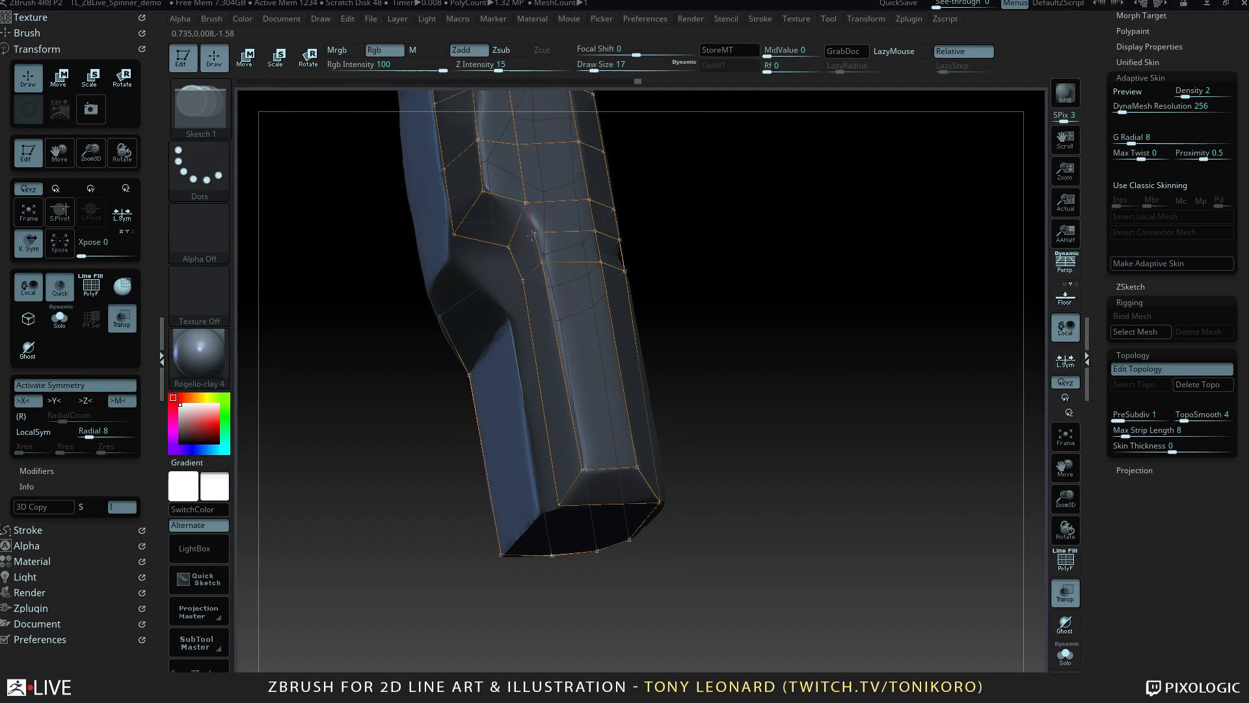
drag(770, 377, 778, 453)
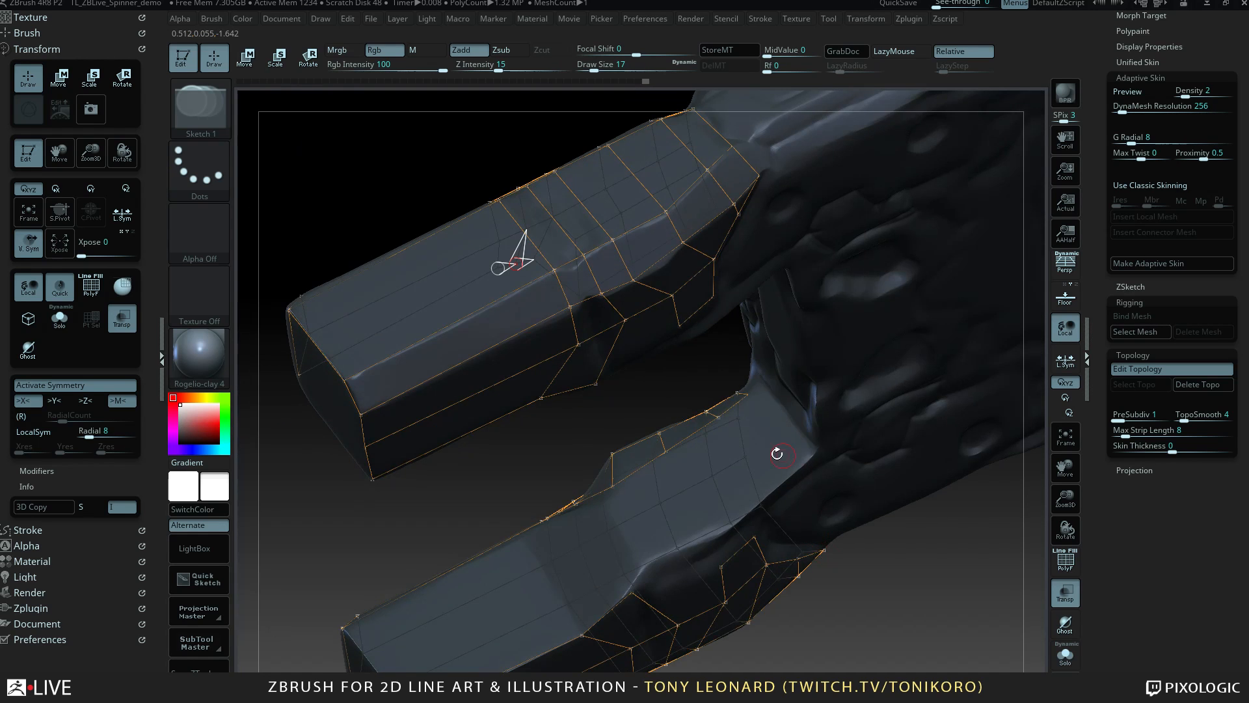
drag(542, 456, 532, 399)
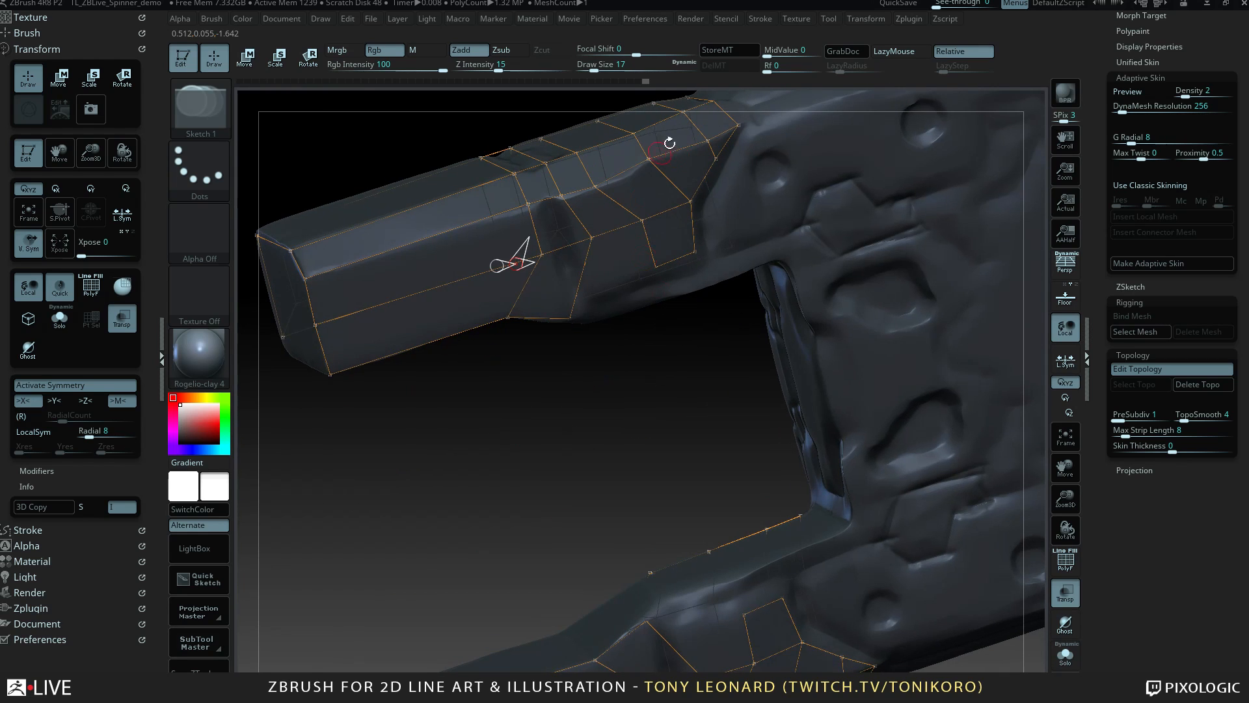
Preview the adaptive skin with its polyframe, set DynaMesh Resolution to 0 and Density to 1, and inspect the panels before returning to topology editing.
drag(652, 424, 750, 569)
key(a)
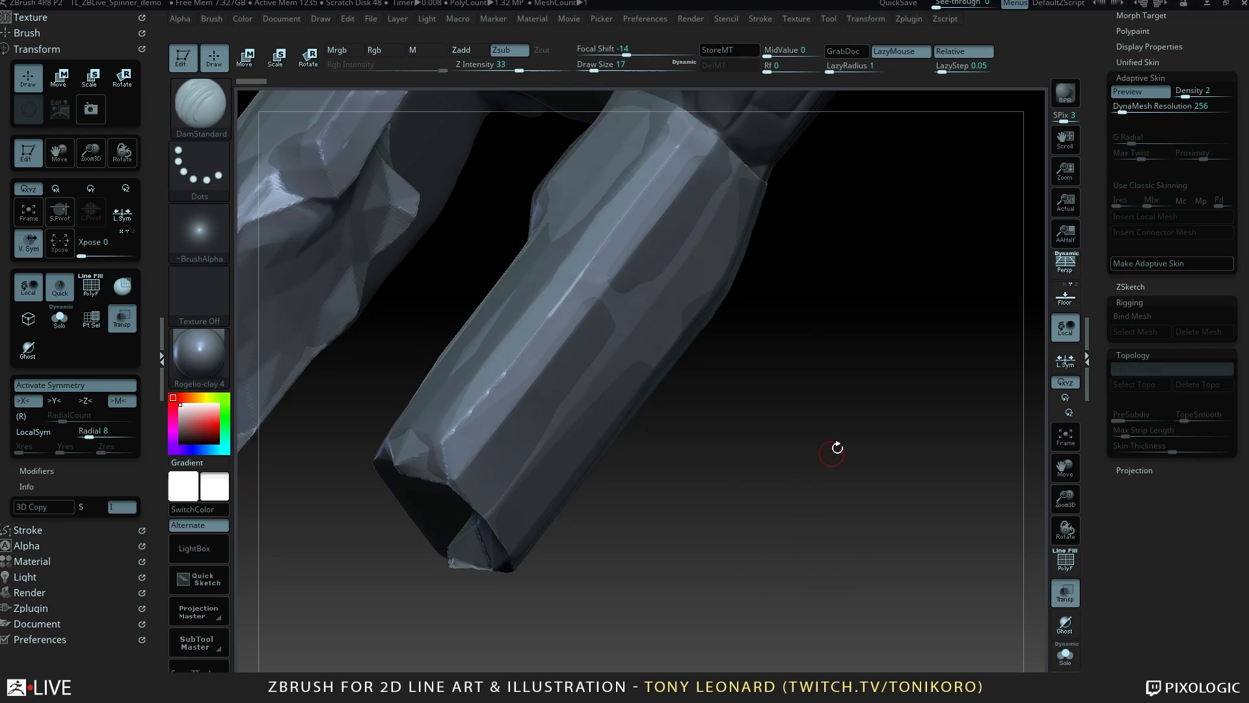
drag(869, 444, 890, 420)
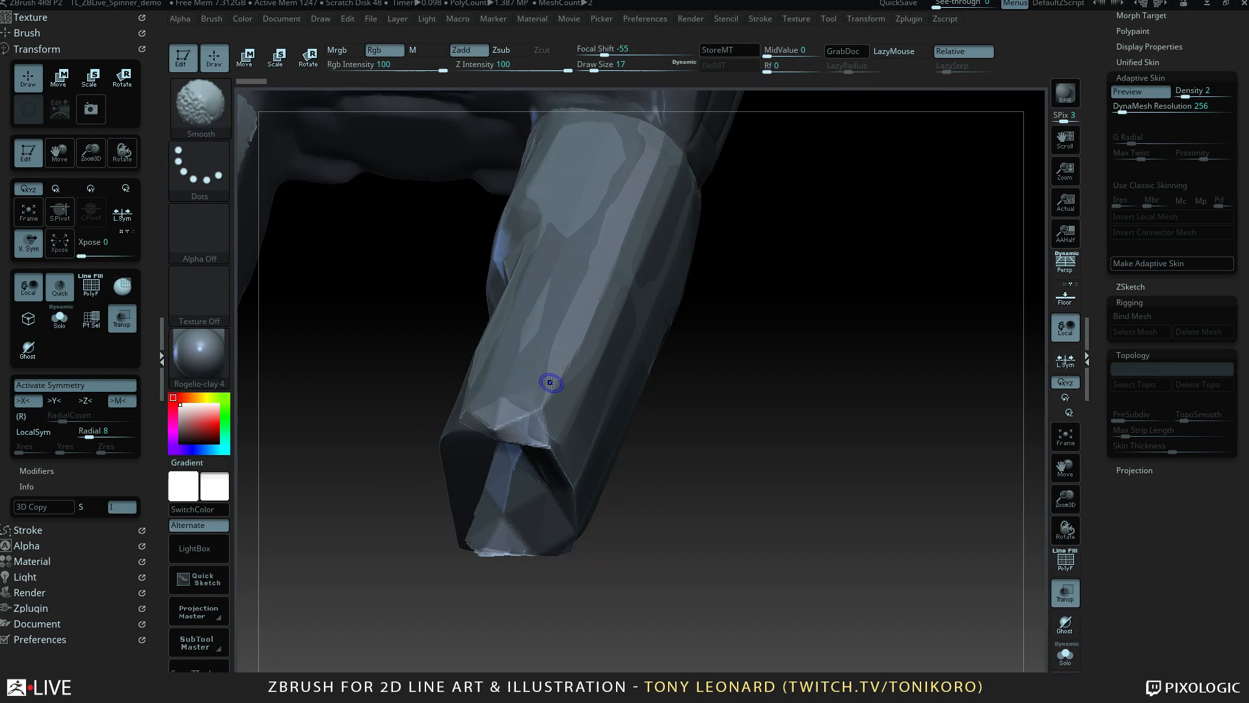
key(shift+f)
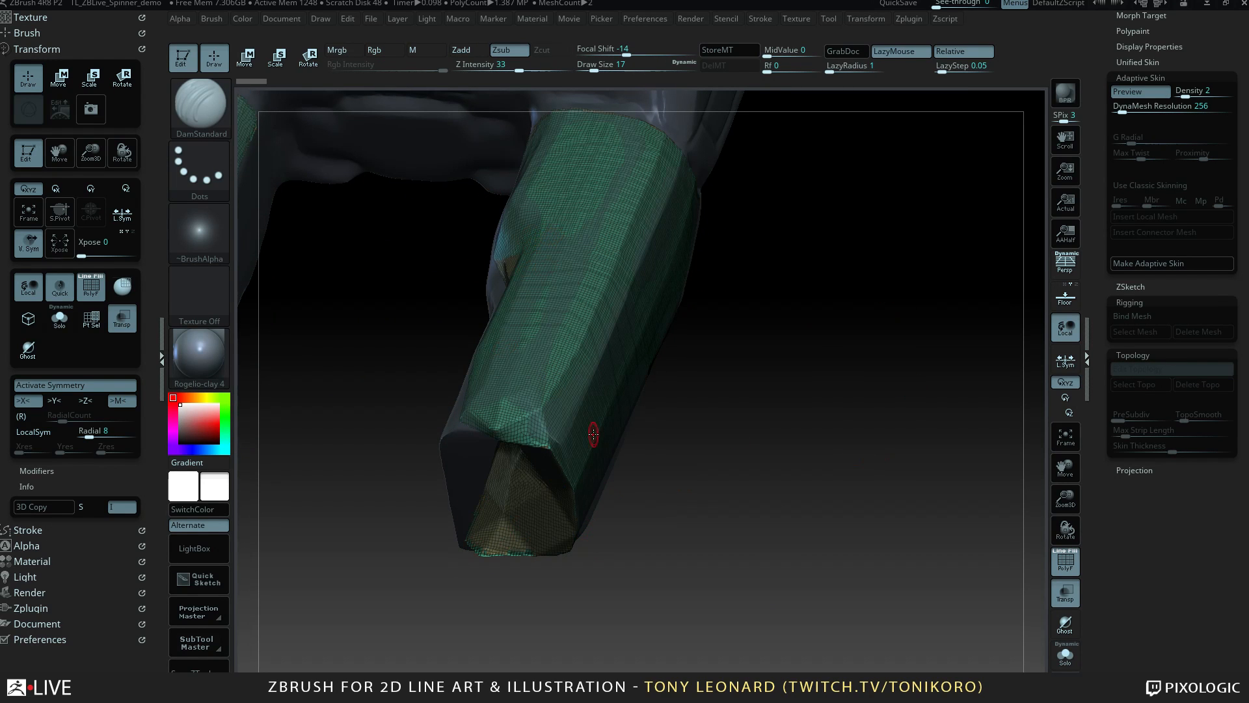
click(1120, 112)
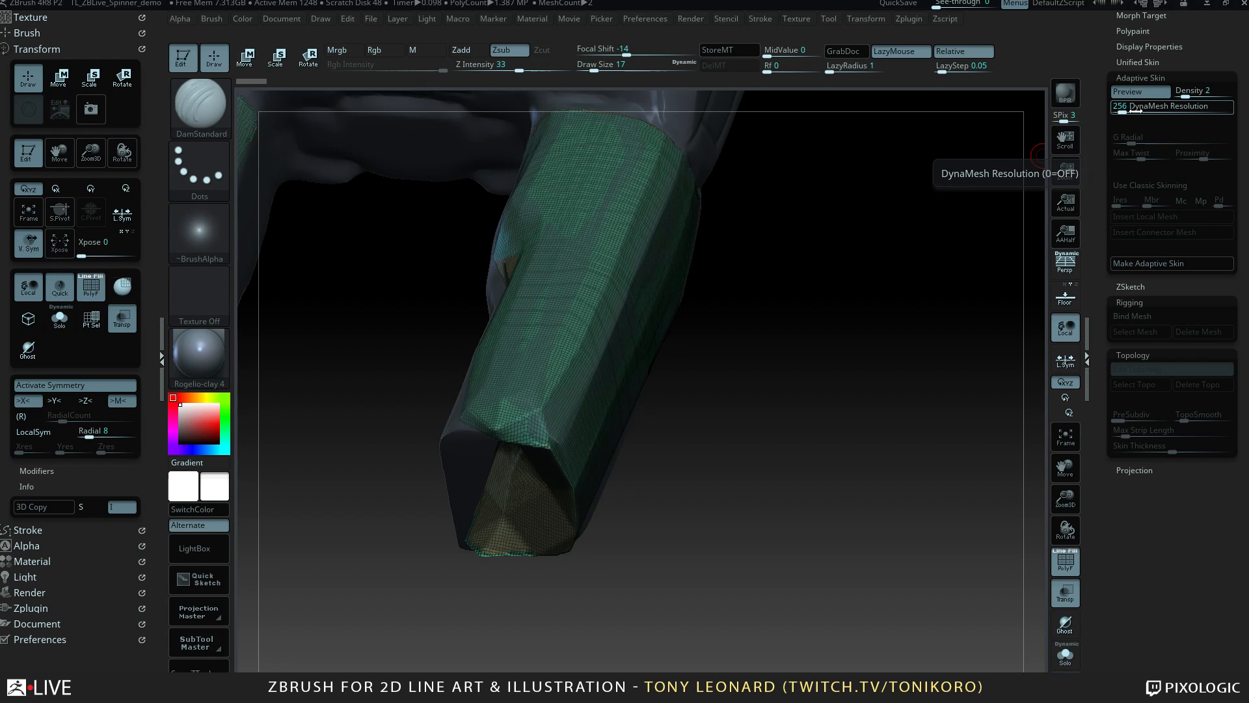
click(1123, 111)
drag(1123, 112, 1109, 112)
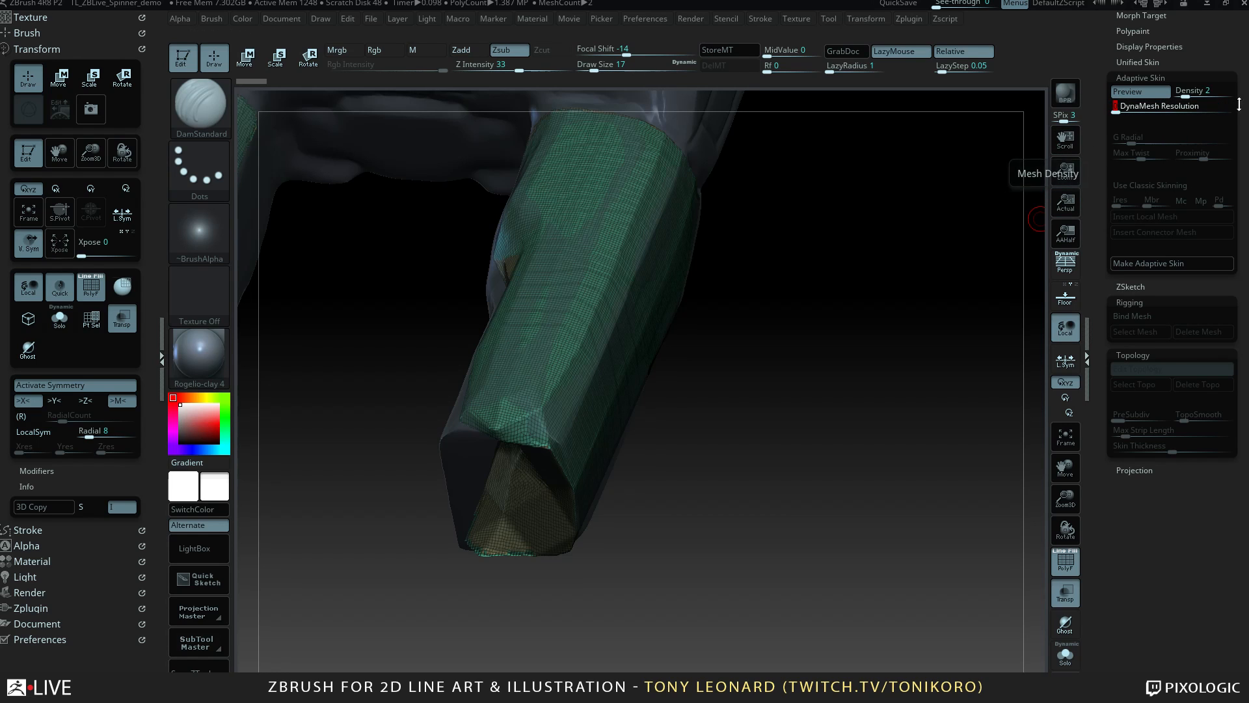
click(1204, 96)
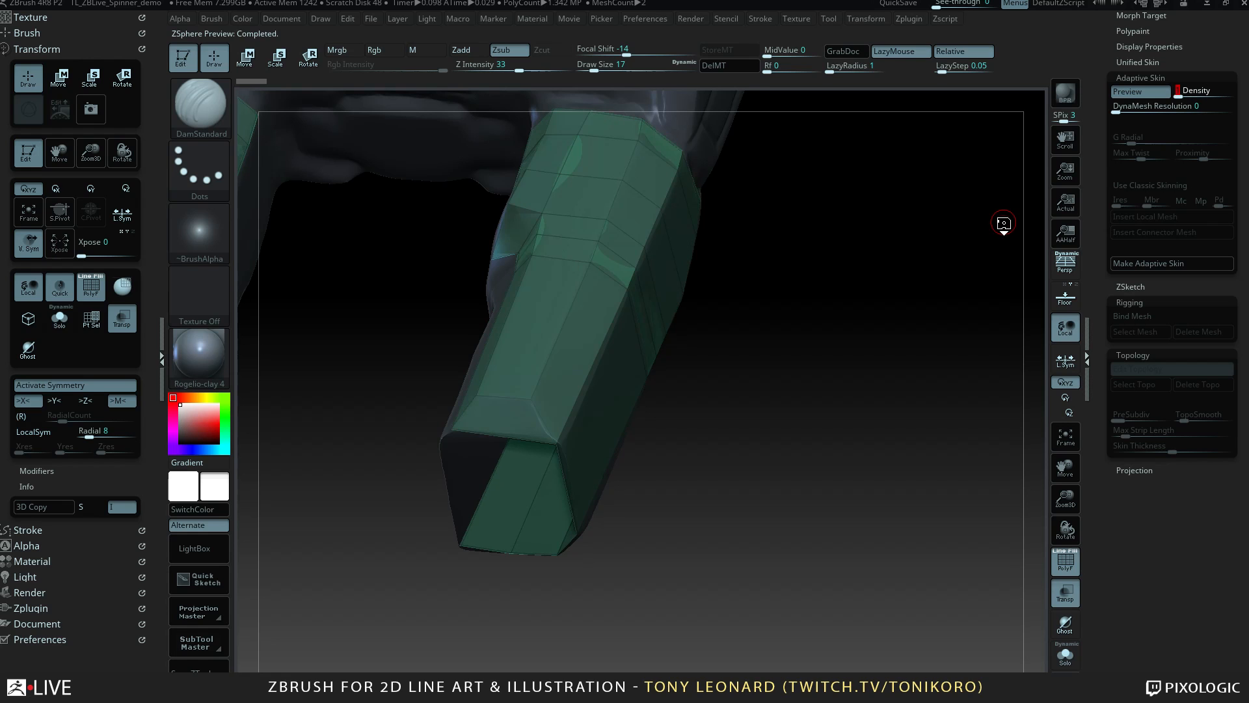
drag(777, 466, 917, 170)
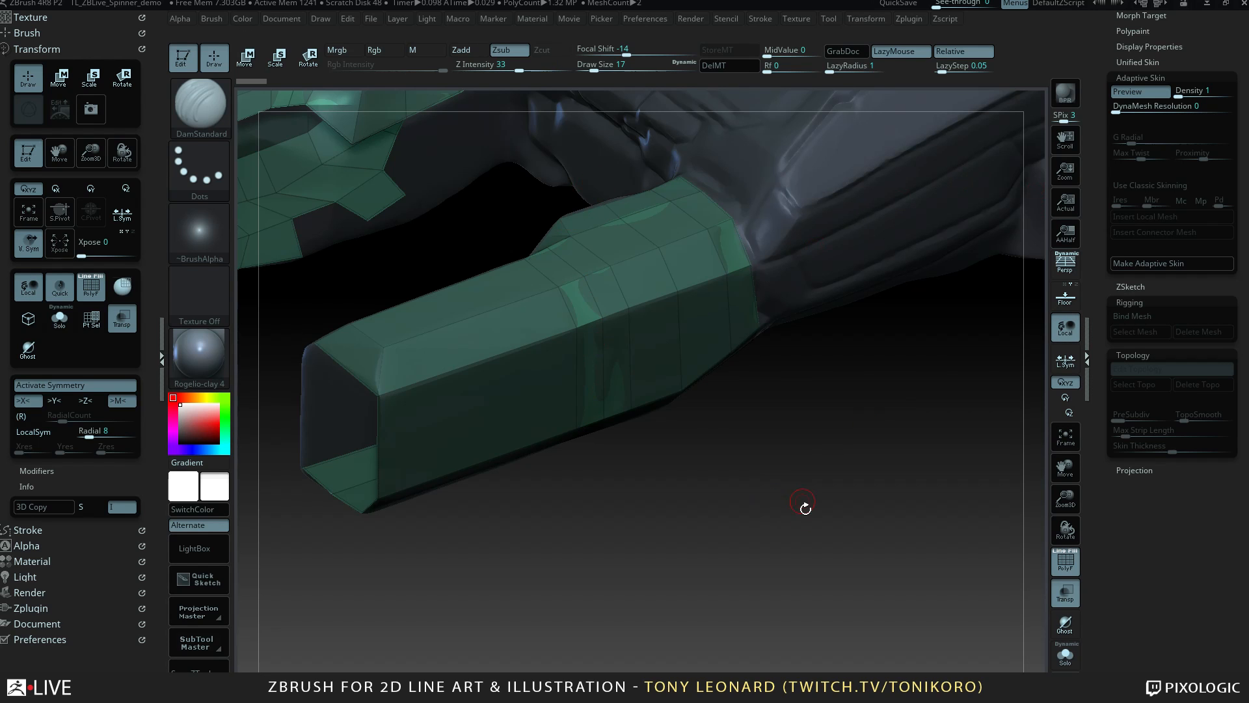
drag(805, 507, 782, 498)
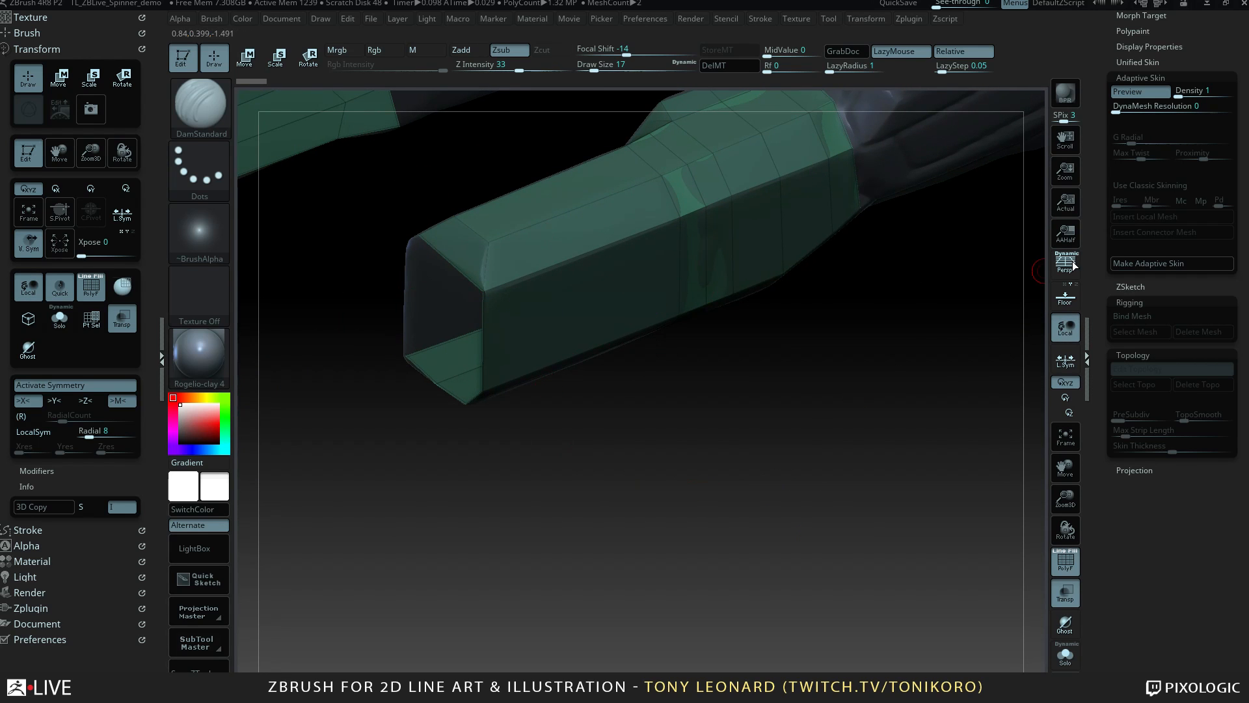
key(a)
Add a row of polygons down the prong's inward-facing side at the notch where it narrows, joined to the bevel's lower points.
mouse_move(555, 530)
mouse_down()
mouse_move(794, 543)
mouse_move(814, 530)
mouse_move(872, 375)
mouse_move(670, 265)
mouse_up()
drag(664, 132, 438, 357)
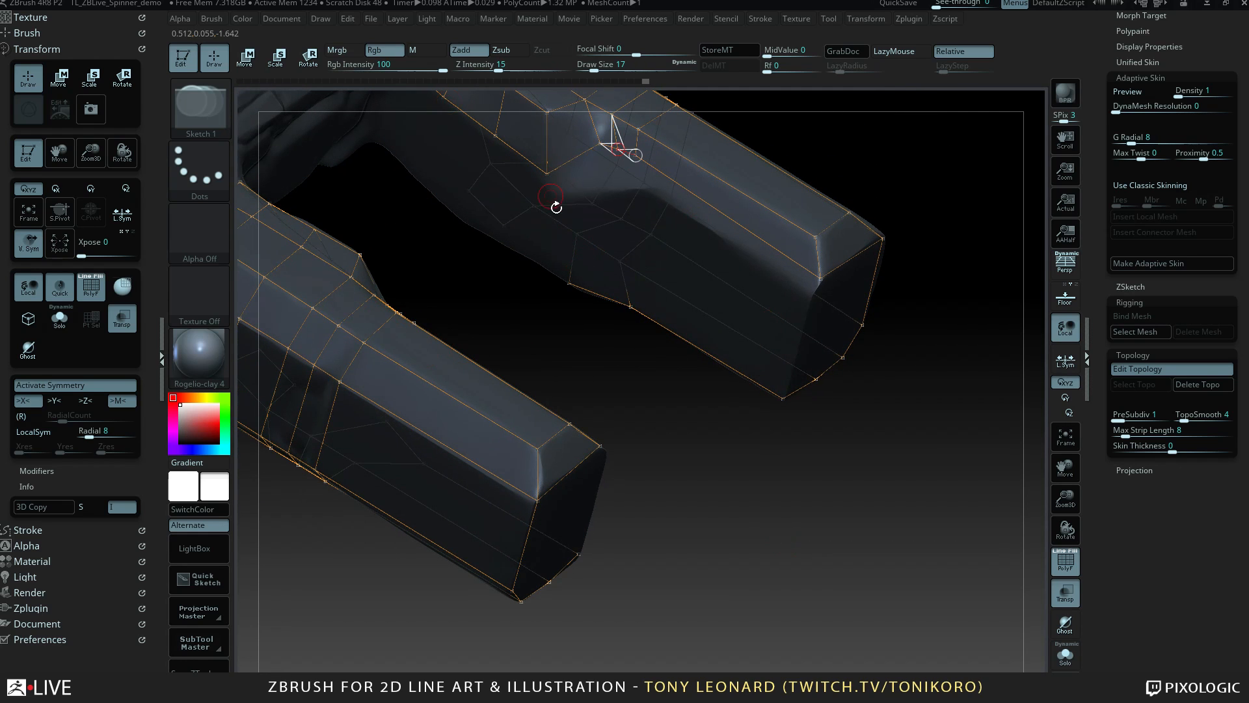
key(w)
key(ctrl+z)
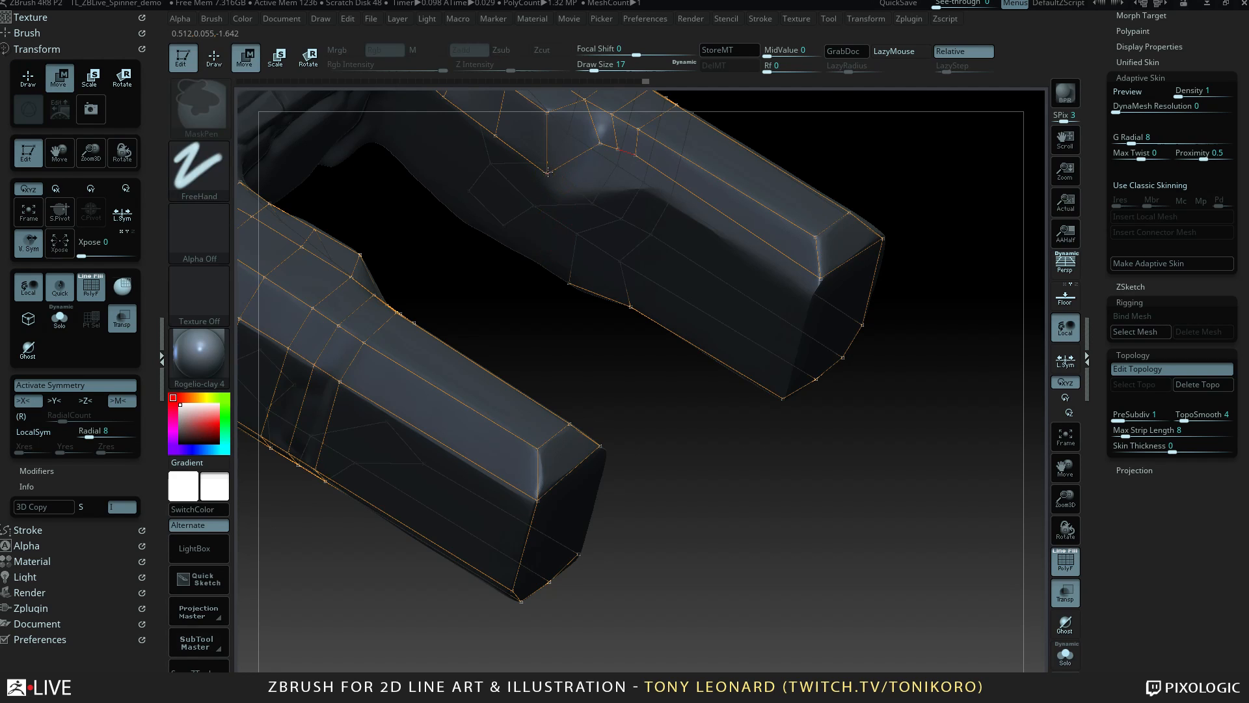
click(549, 179)
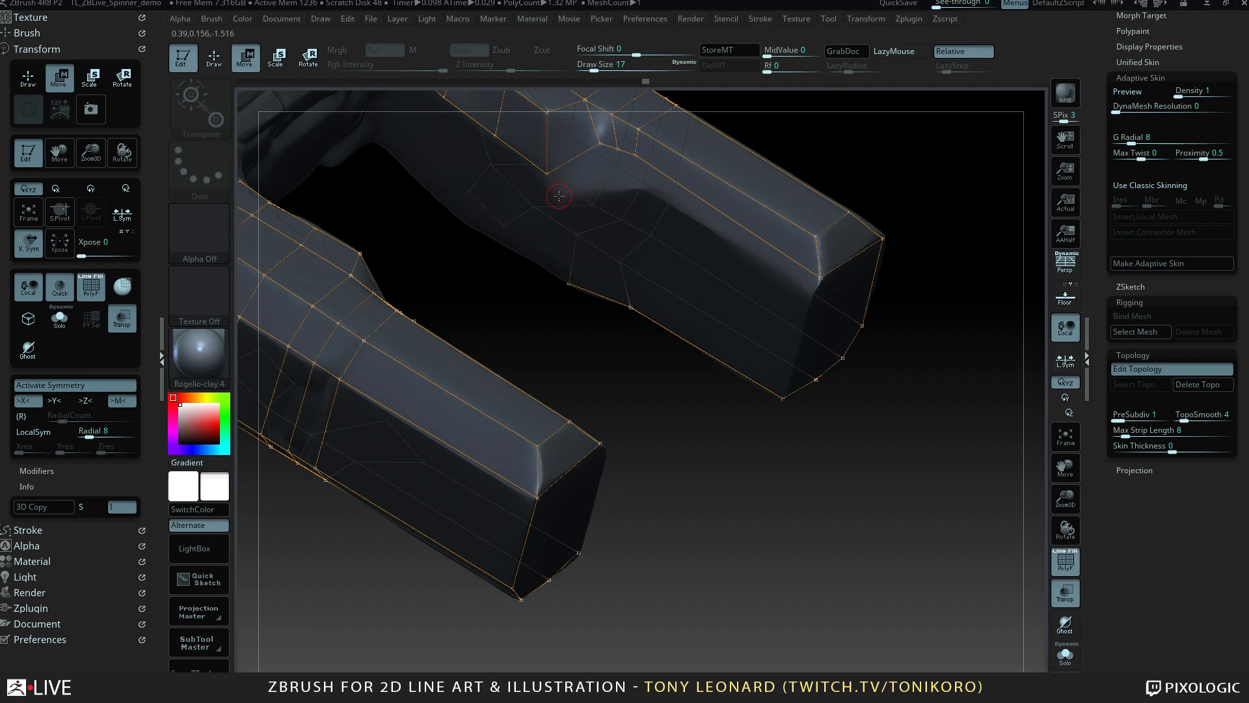
key(q)
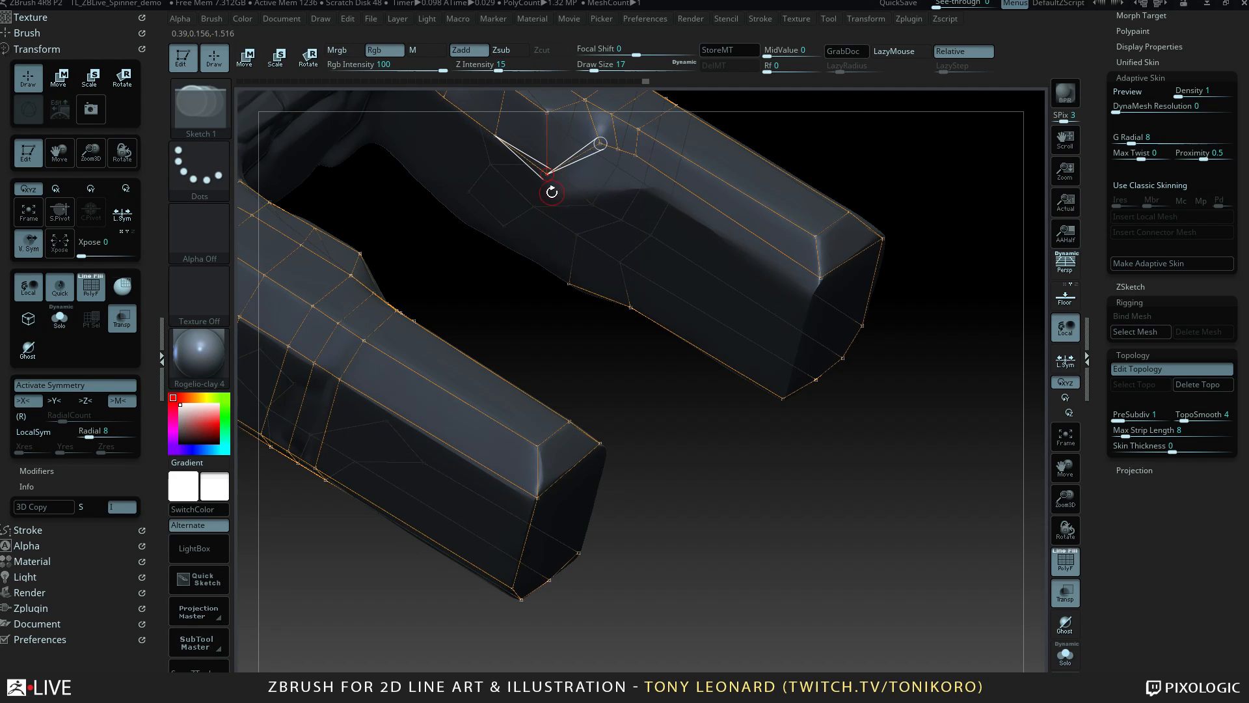
click(552, 192)
click(600, 188)
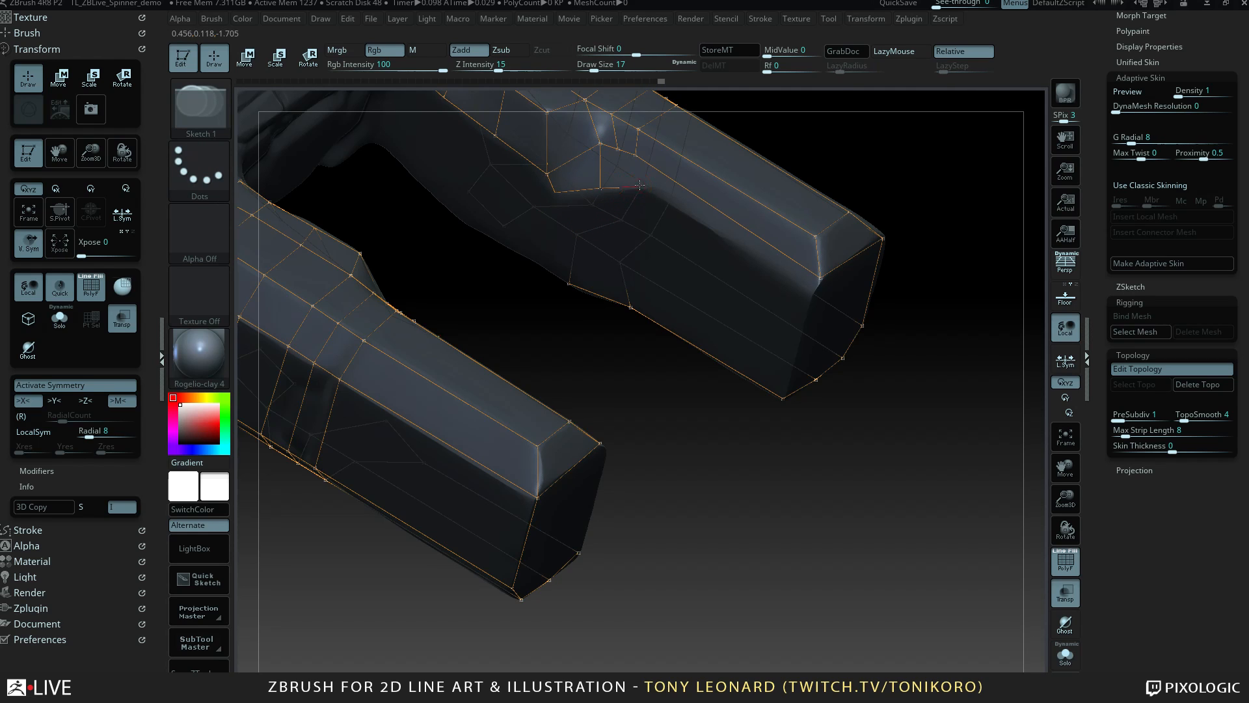
drag(678, 382, 784, 444)
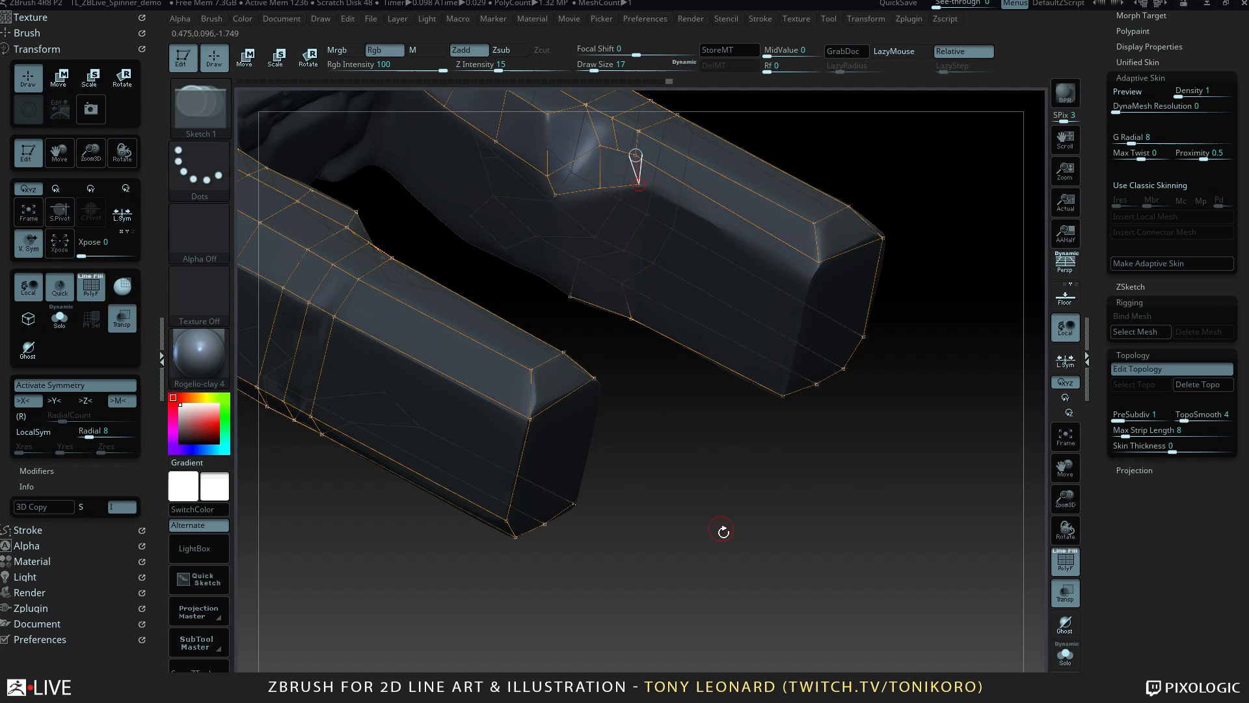
Preview the adaptive skin again and examine the new notch polygons and the remaining gaps on the side and underside of the prongs.
drag(722, 532, 704, 474)
key(a)
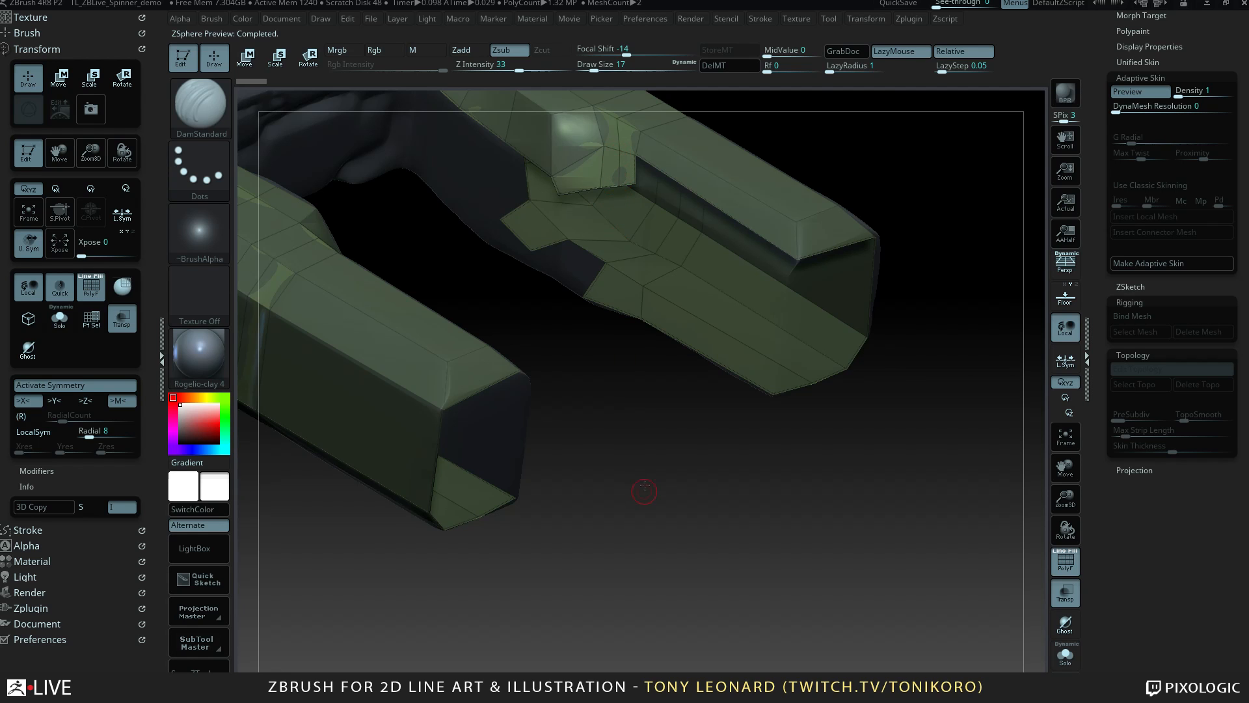
drag(644, 486, 512, 204)
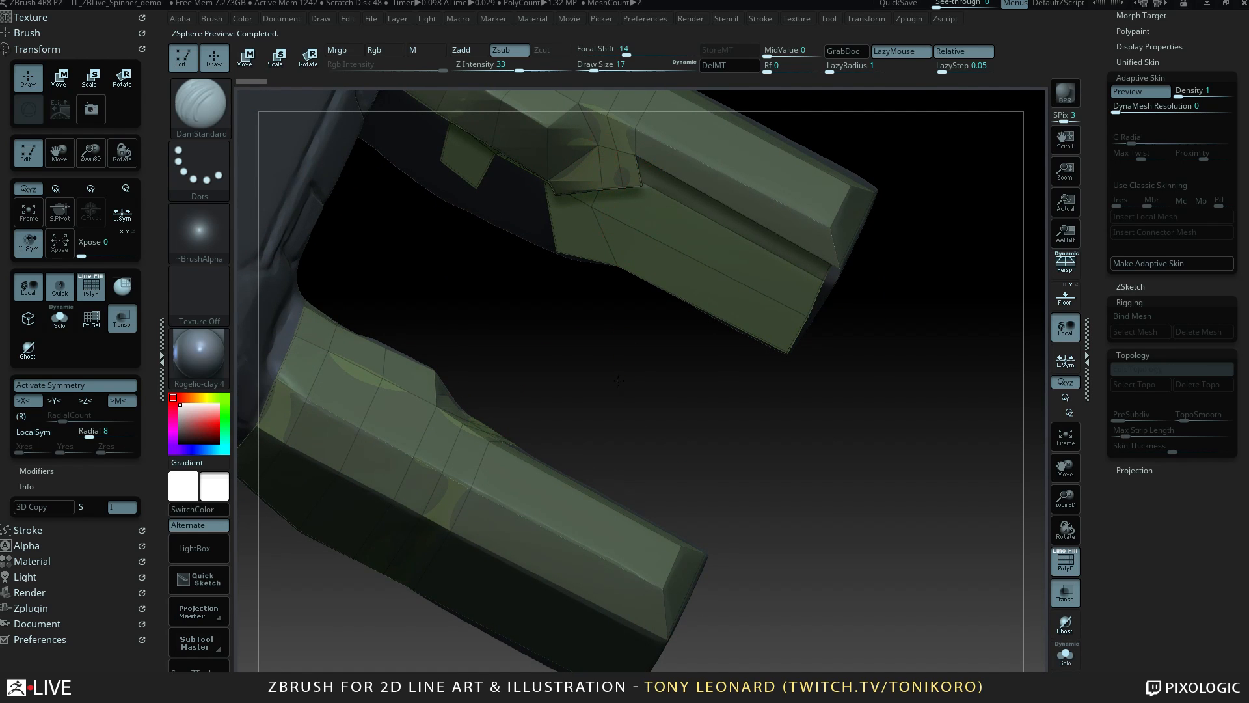
drag(619, 381, 595, 187)
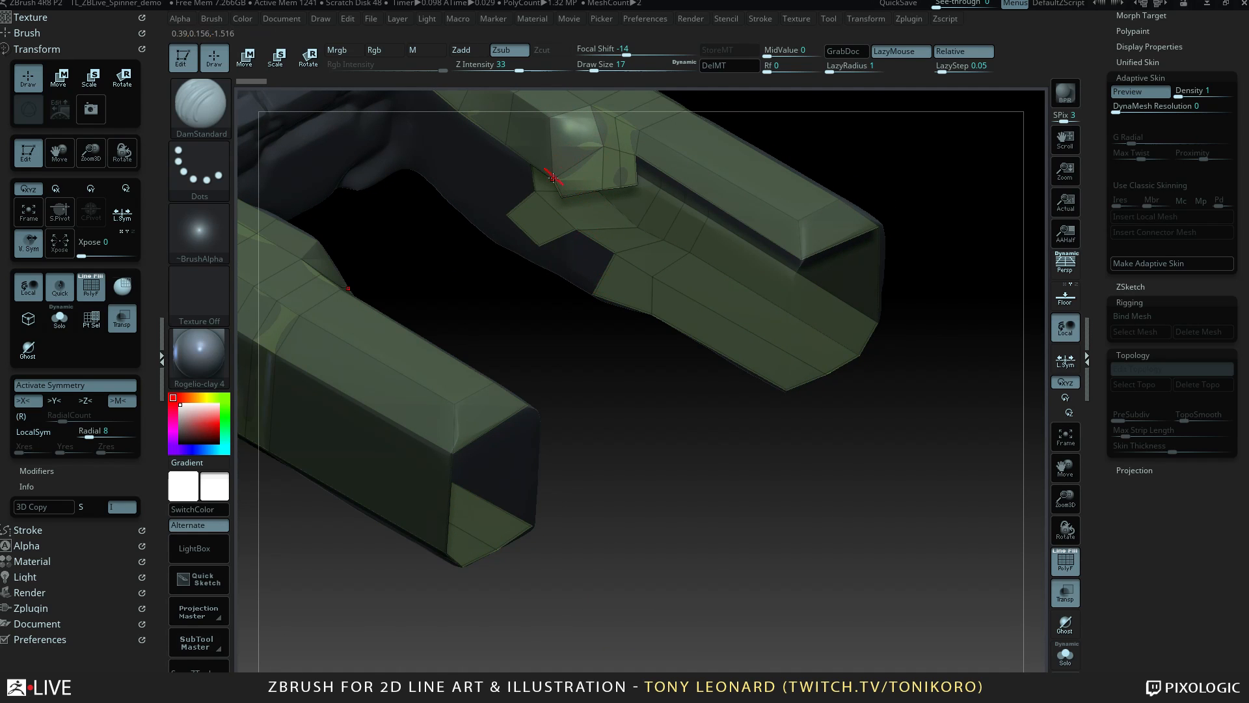
drag(632, 399, 617, 121)
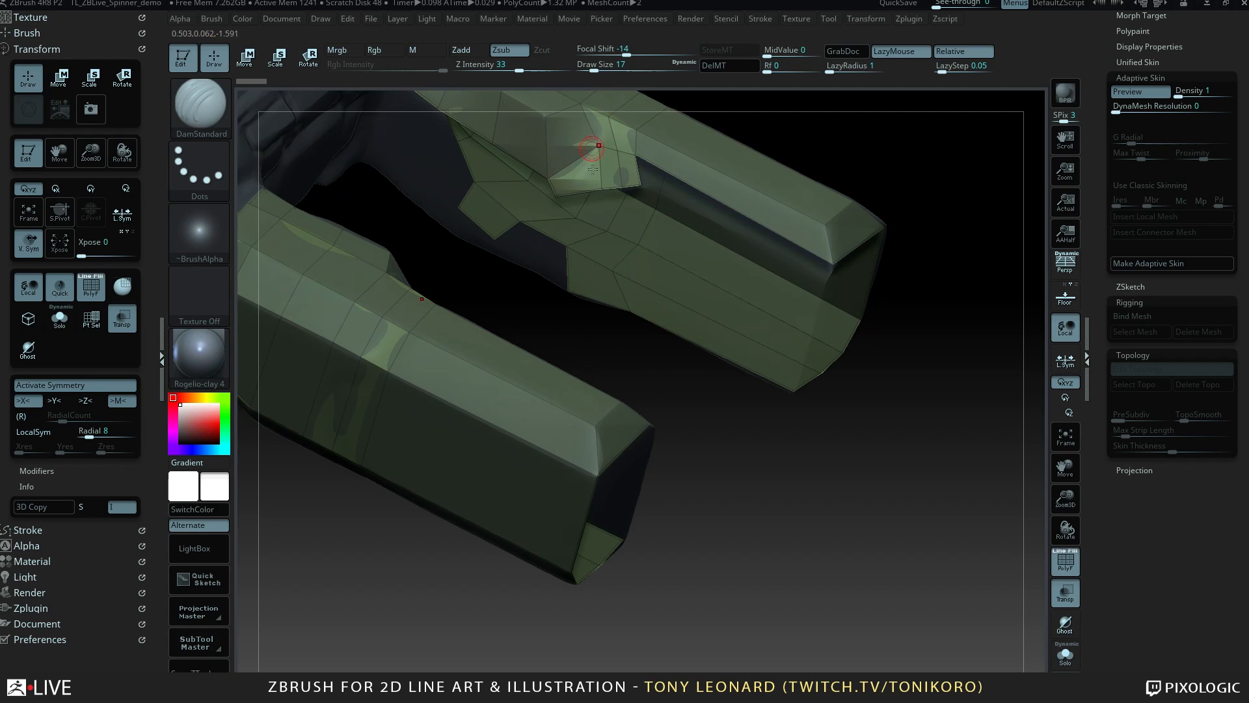
mouse_move(605, 314)
mouse_down()
mouse_move(574, 324)
mouse_move(591, 312)
mouse_up()
drag(732, 470, 689, 451)
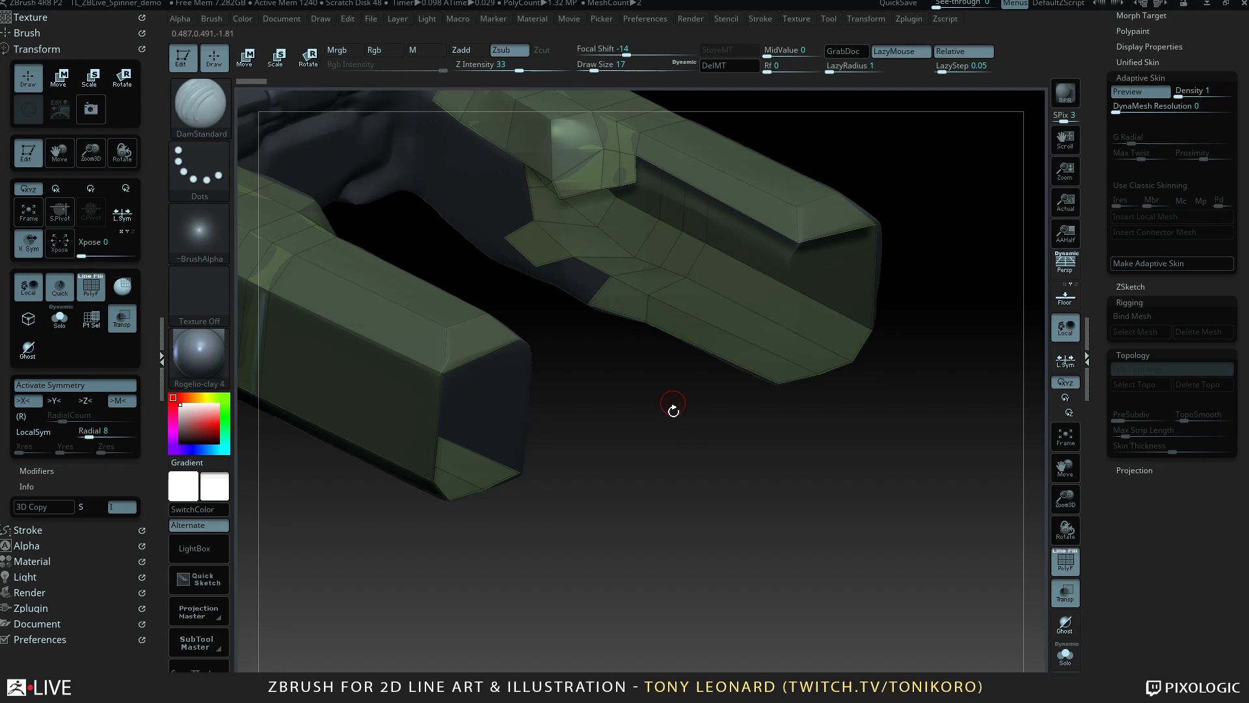
Return from the adaptive skin preview to topology editing and run an edge along the prong's inward-facing side from the recess toward the front.
drag(673, 407, 669, 452)
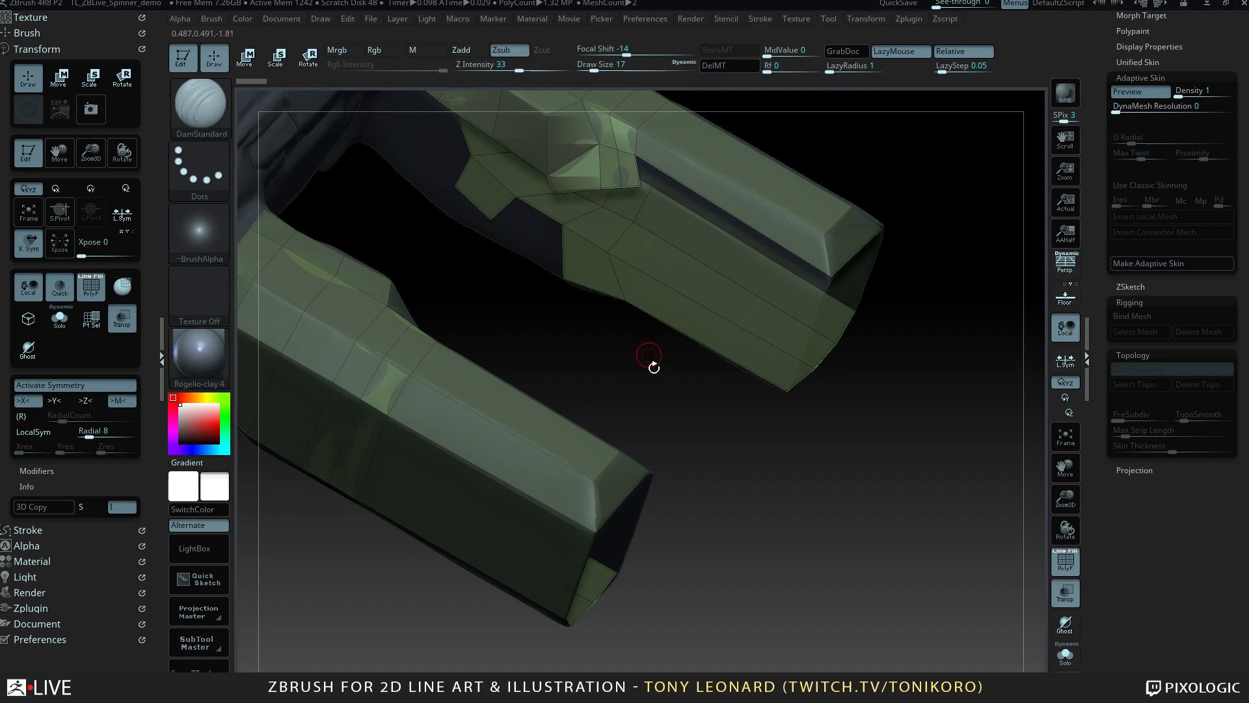
drag(750, 471, 727, 431)
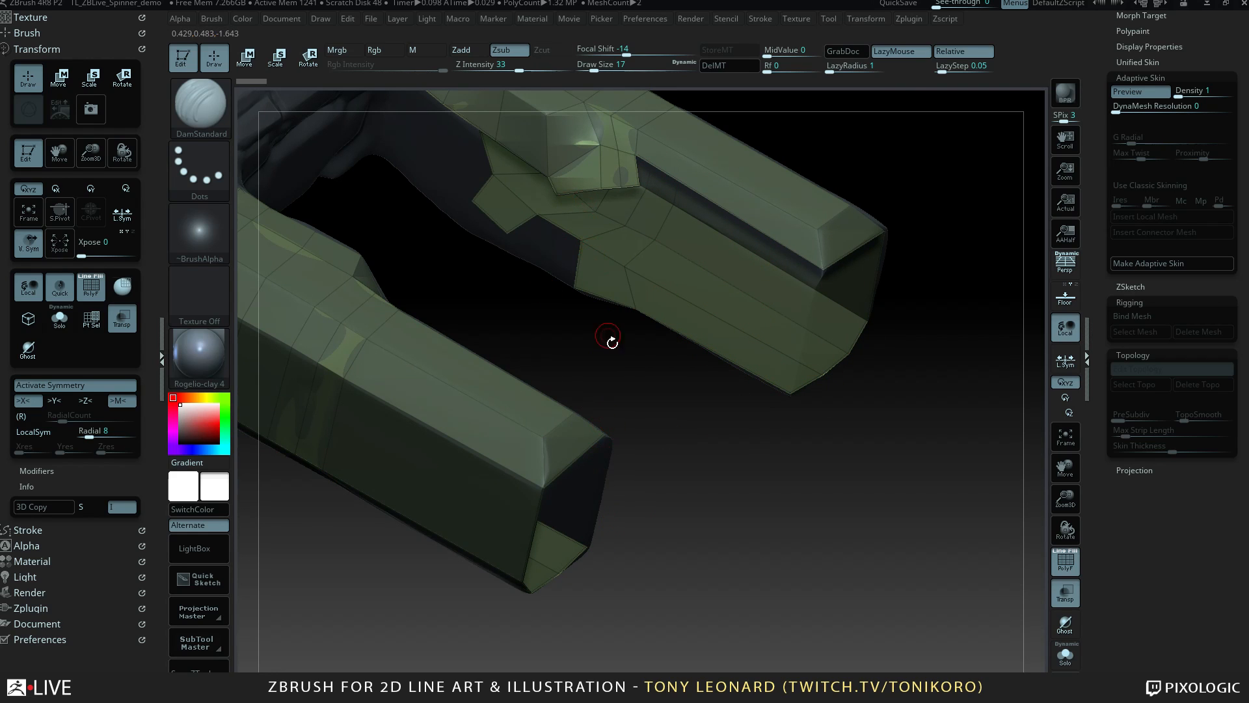
key(shift)
key(a)
drag(750, 456, 729, 424)
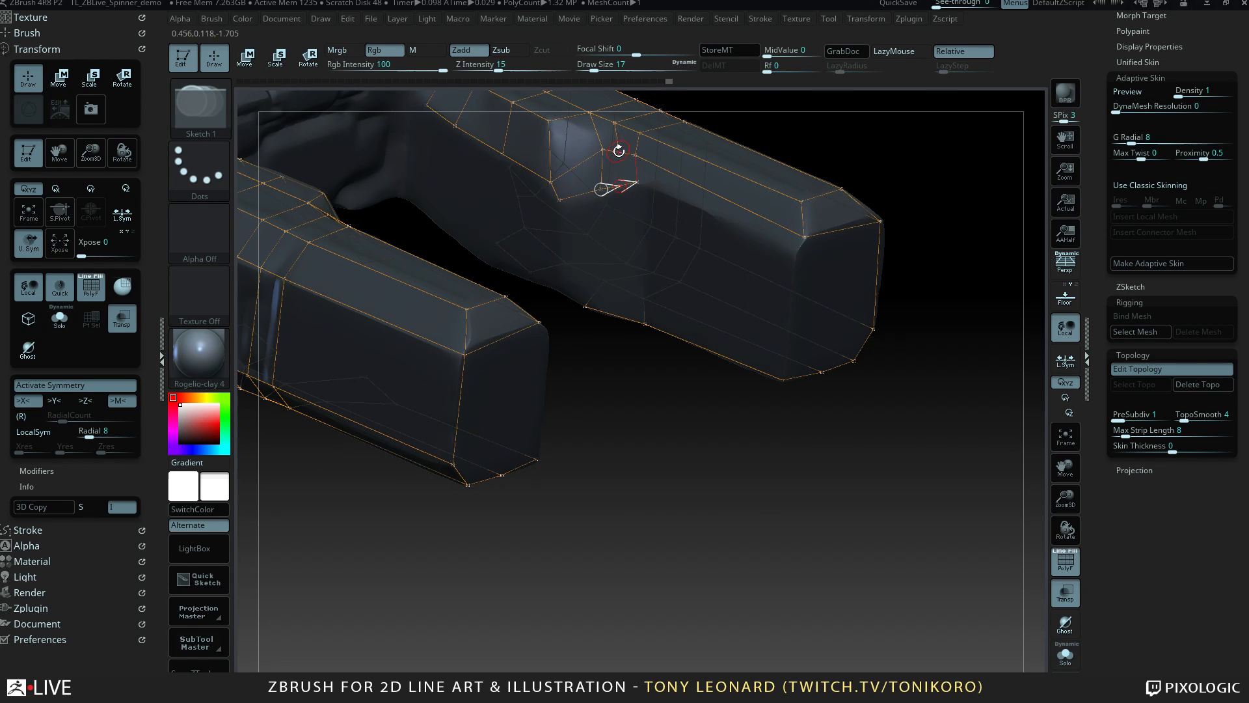
drag(659, 421, 676, 457)
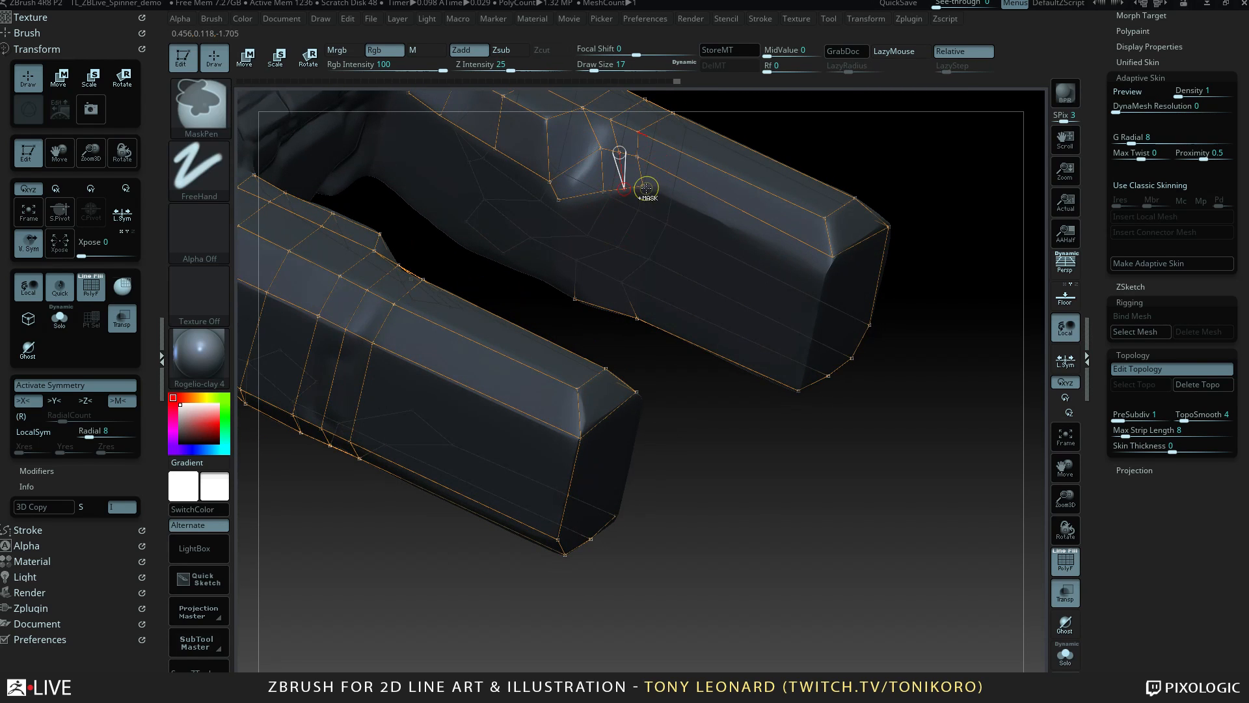
ctrl+click(644, 187)
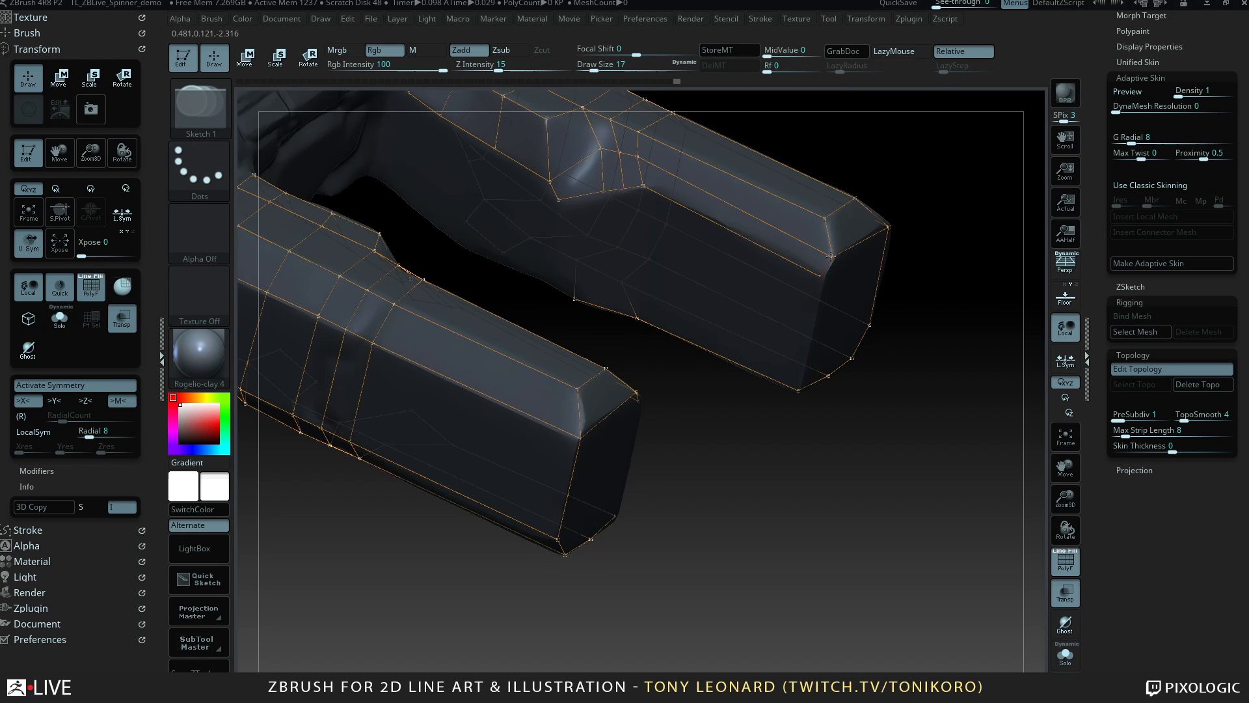
mouse_move(826, 424)
mouse_down()
mouse_move(809, 454)
mouse_move(729, 449)
mouse_move(814, 439)
mouse_up()
key(w)
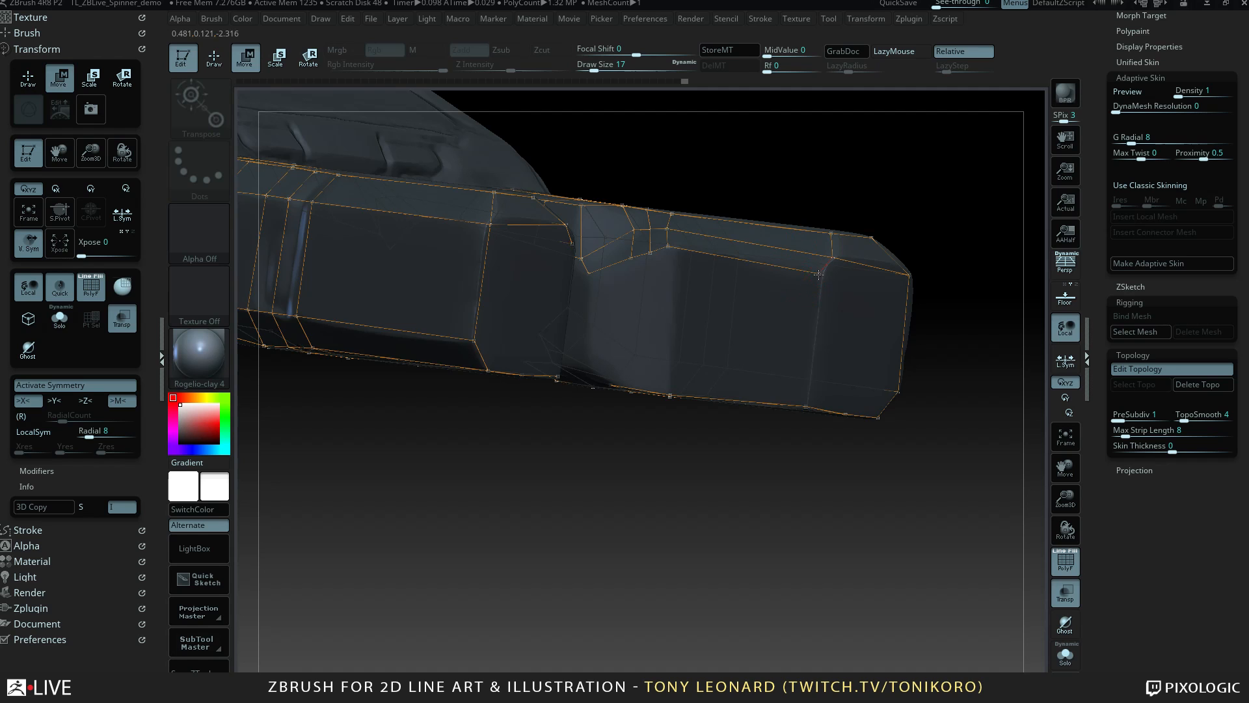
drag(817, 532, 577, 275)
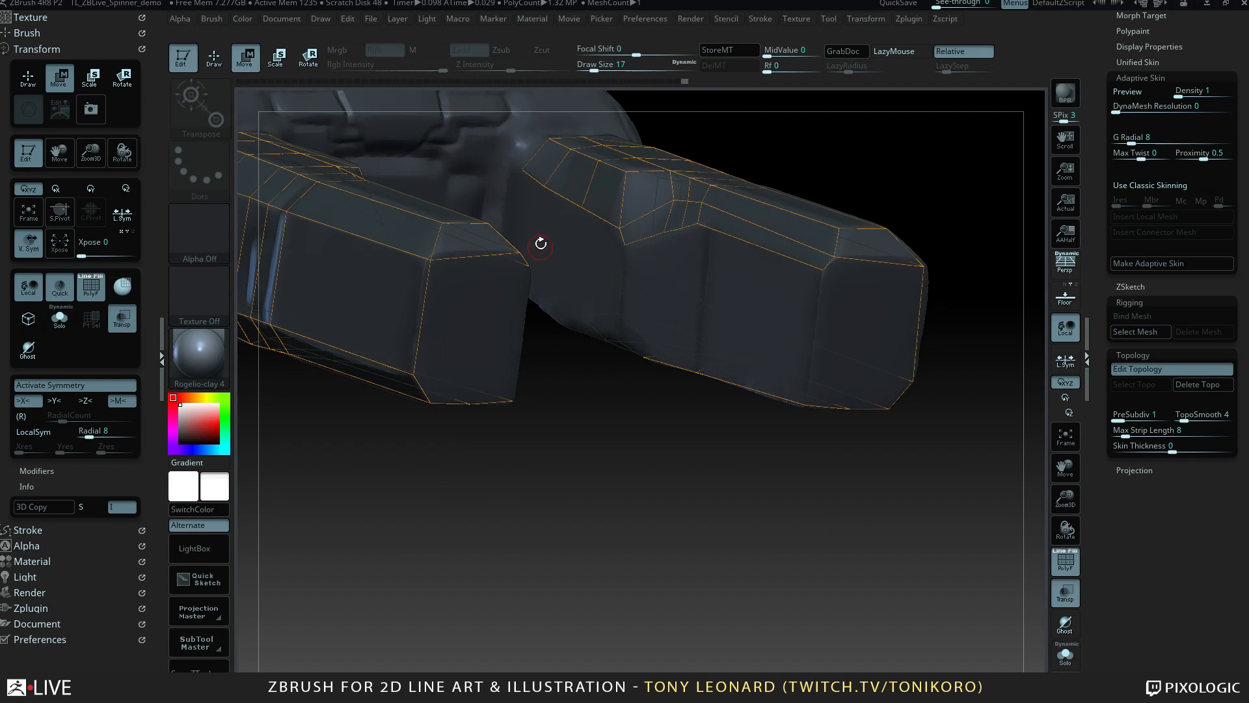
Build a row of polygons below the upper bevel on the prong's inward-facing side, from the rear to the recess corner.
key(q)
click(522, 169)
click(516, 209)
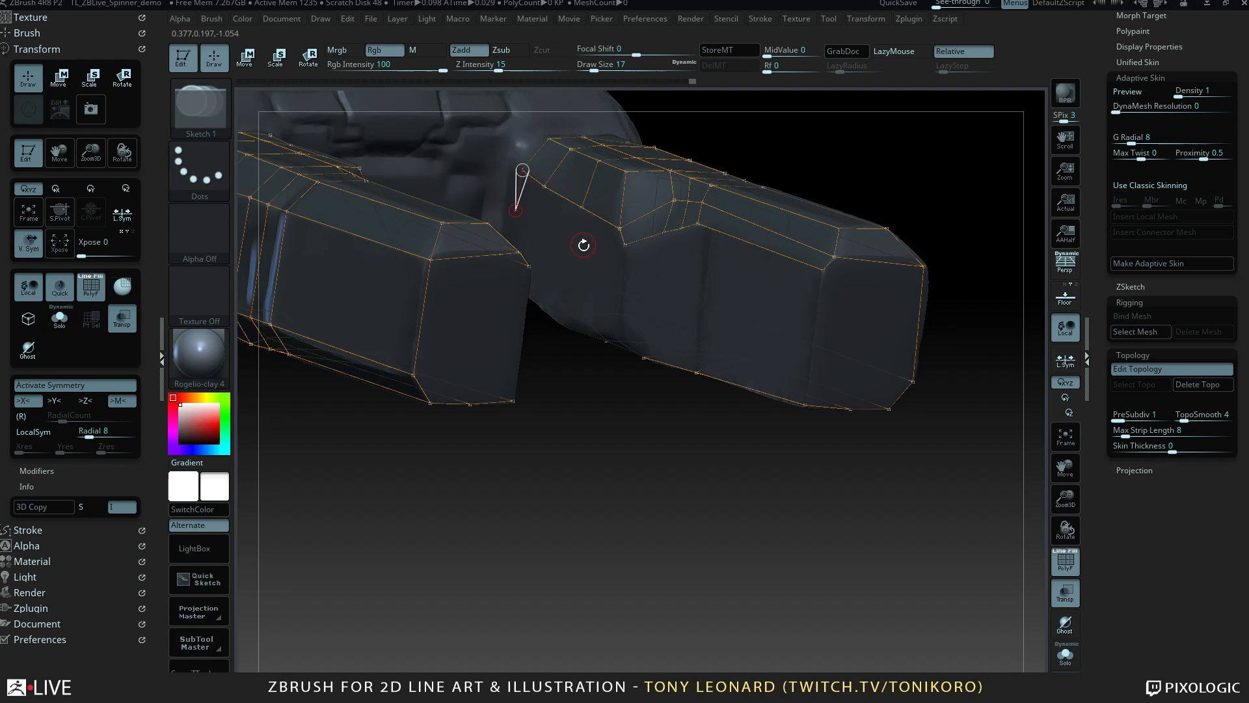
drag(743, 523, 552, 238)
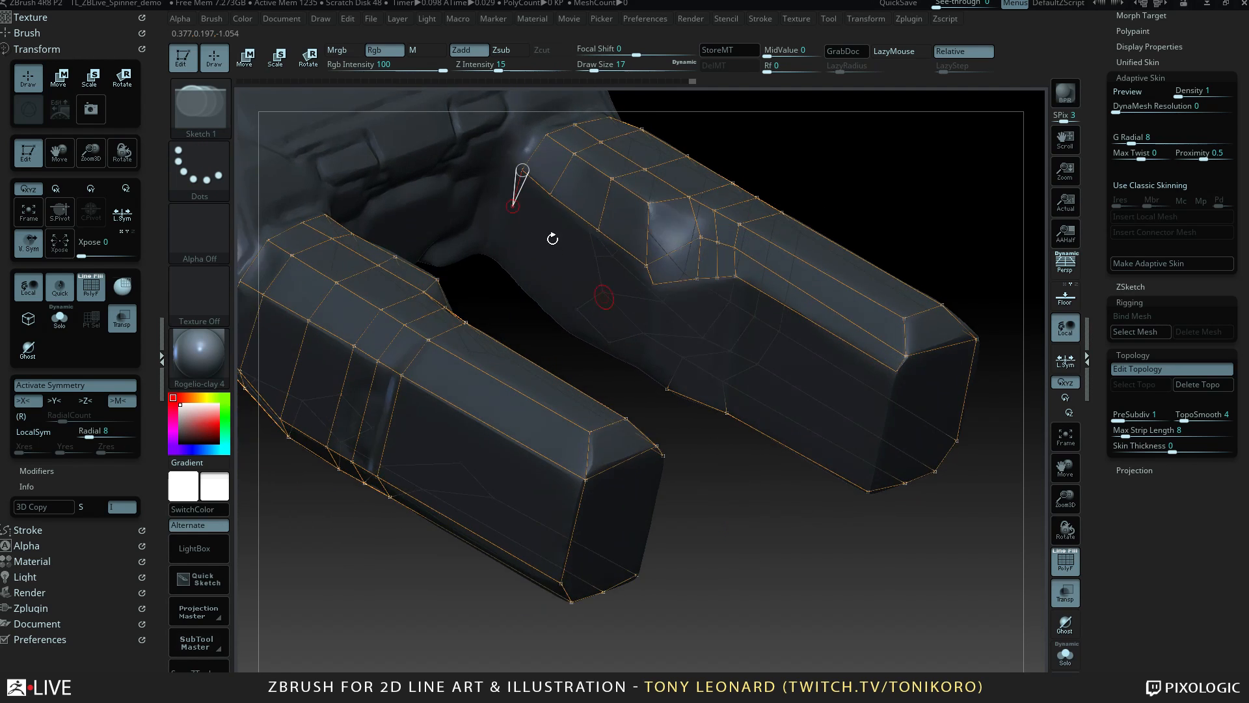
click(536, 241)
click(550, 195)
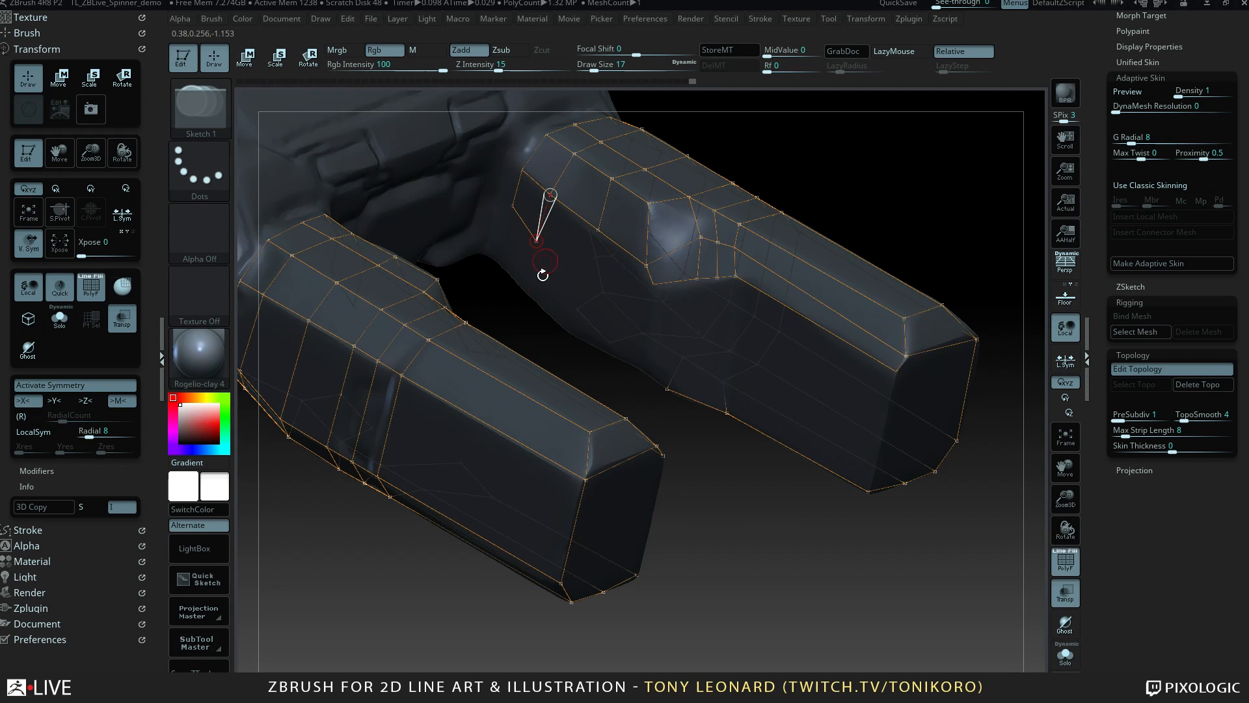
click(598, 230)
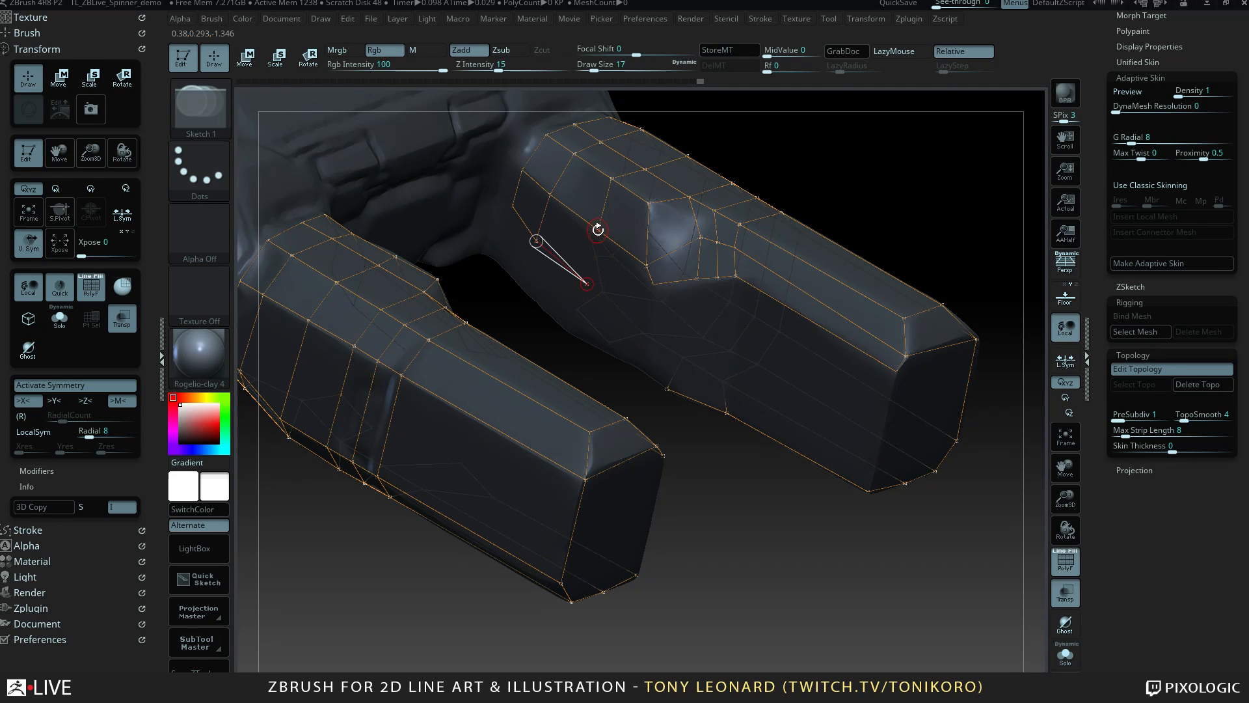
click(587, 284)
click(646, 265)
drag(703, 439, 656, 330)
drag(644, 381, 644, 345)
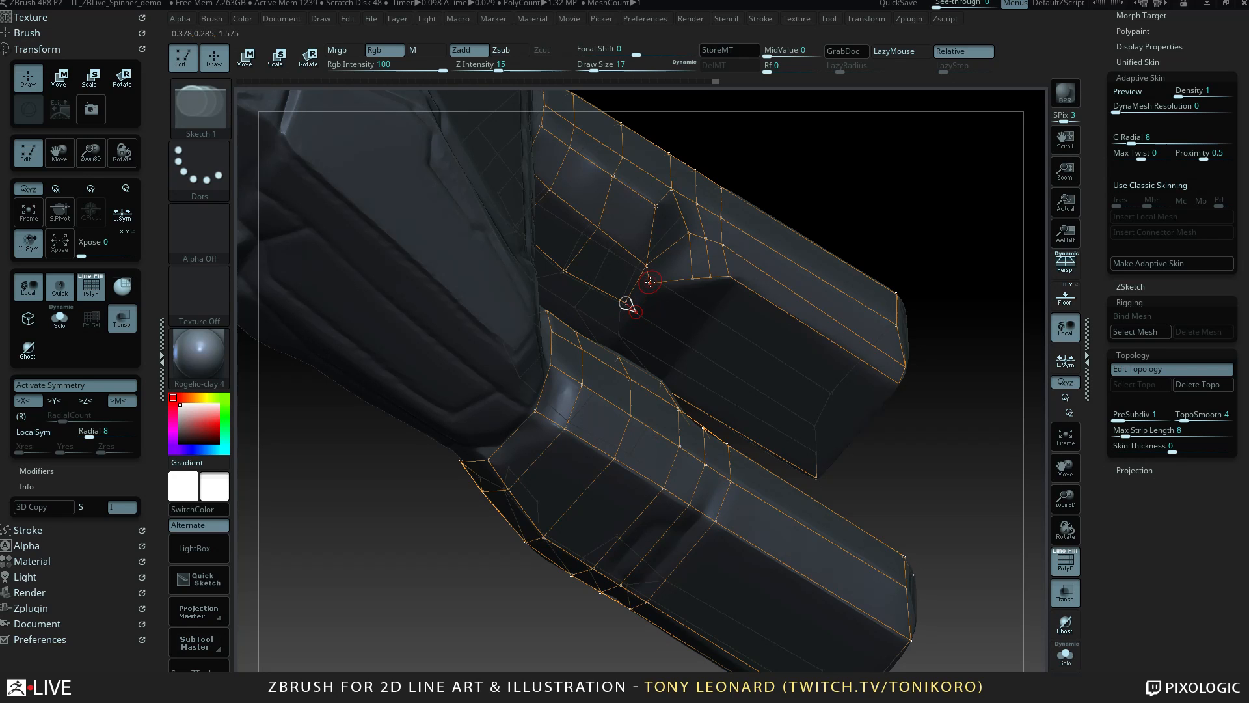
drag(939, 254, 910, 174)
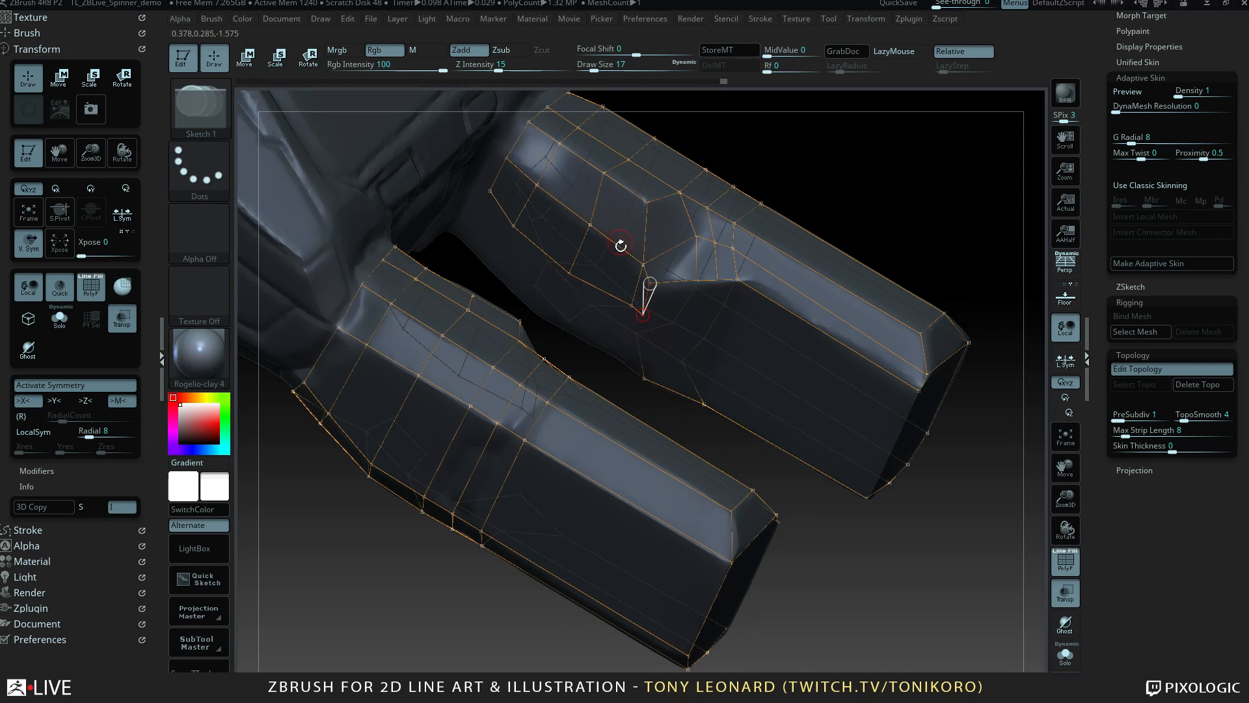
Reposition the new row's points near the recess corner so they follow the prong's surface.
key(w)
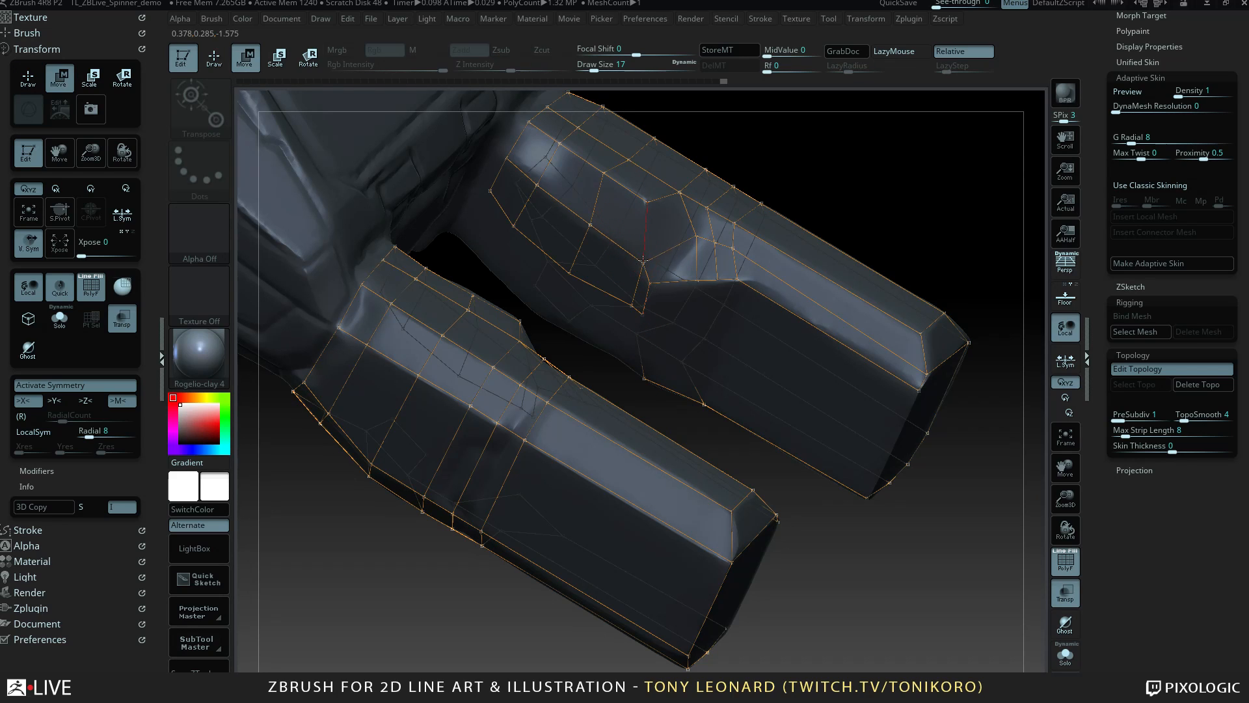
click(640, 260)
drag(631, 306, 627, 304)
drag(887, 177, 903, 198)
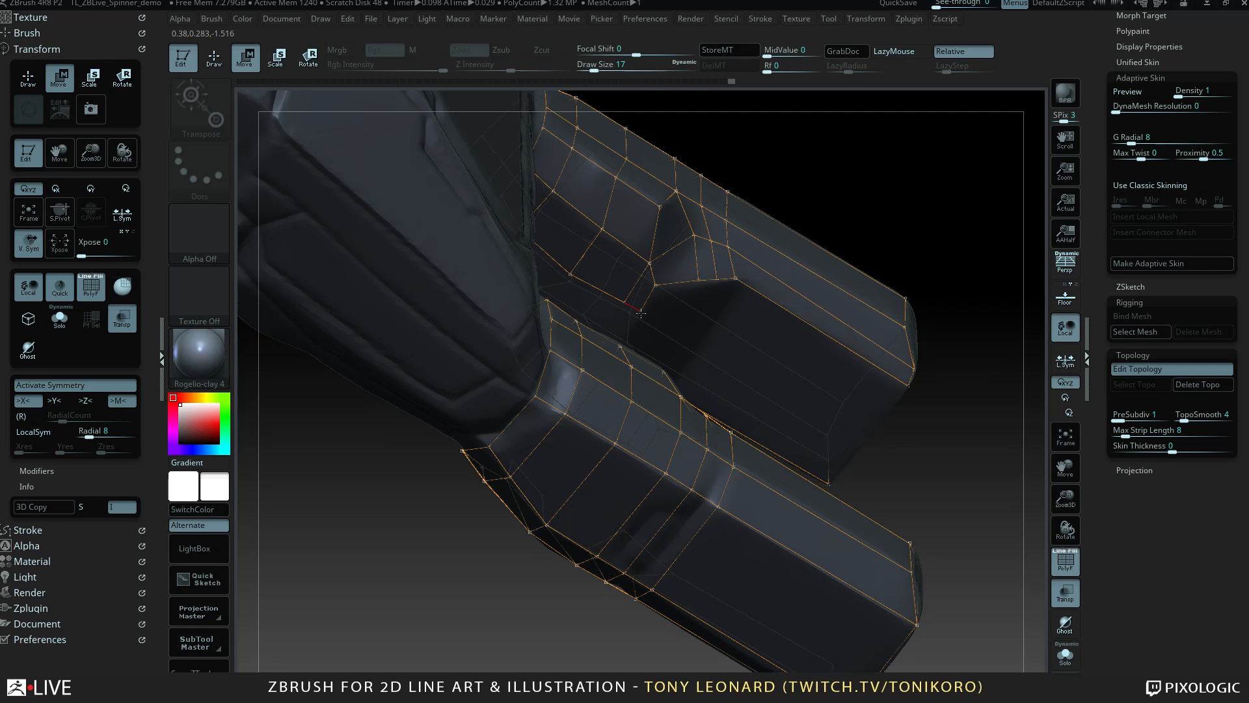
drag(908, 160, 896, 180)
drag(903, 174, 916, 171)
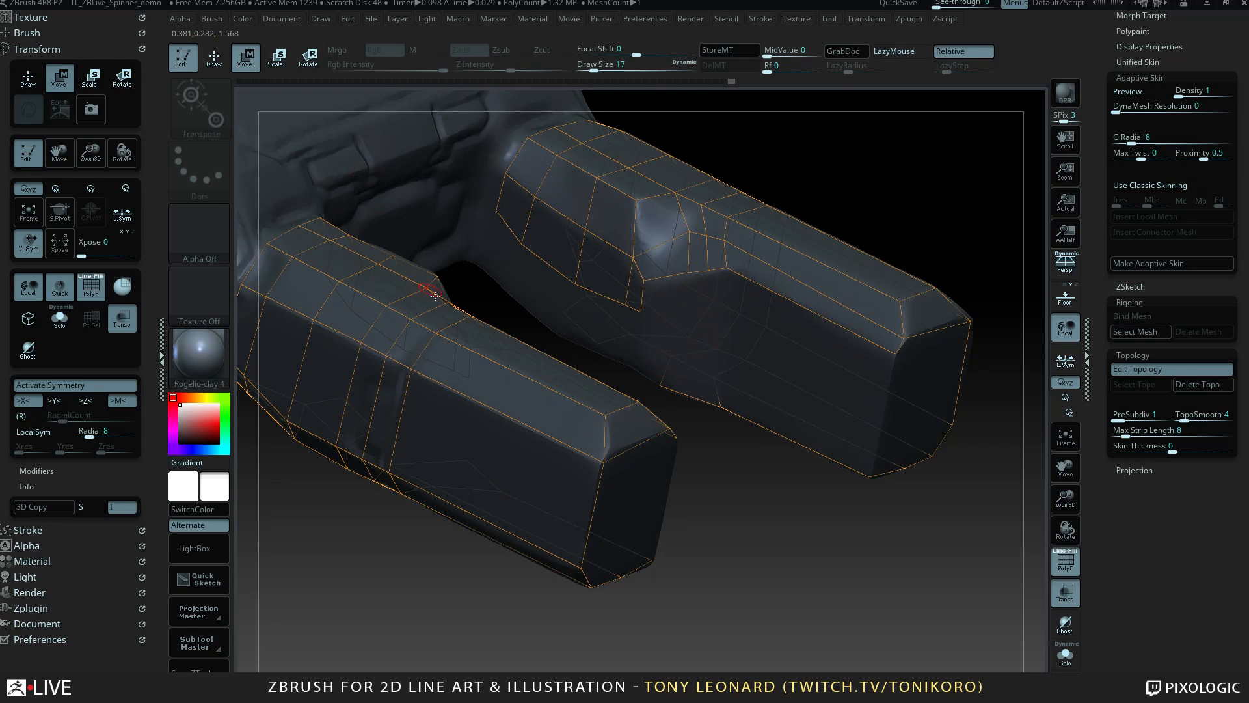
Continue the inward-facing side row beneath the recess with narrow polygons matching the edges above.
key(q)
key(ctrl)
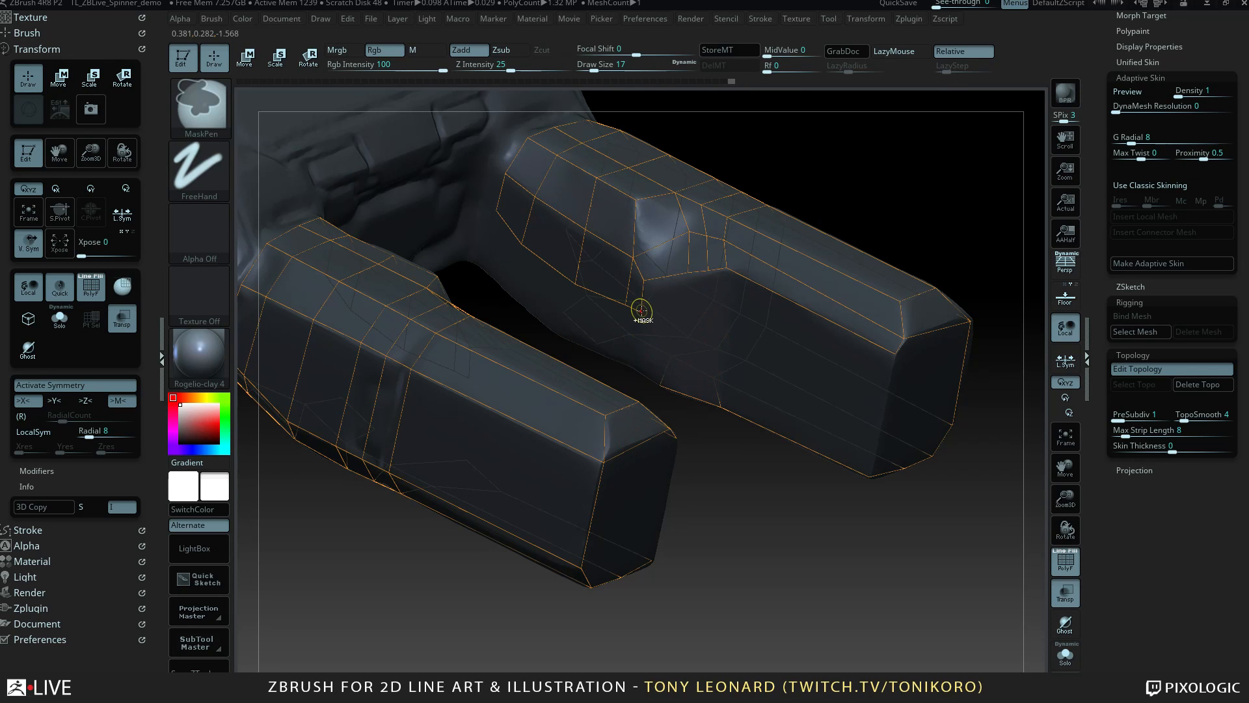
ctrl+click(641, 311)
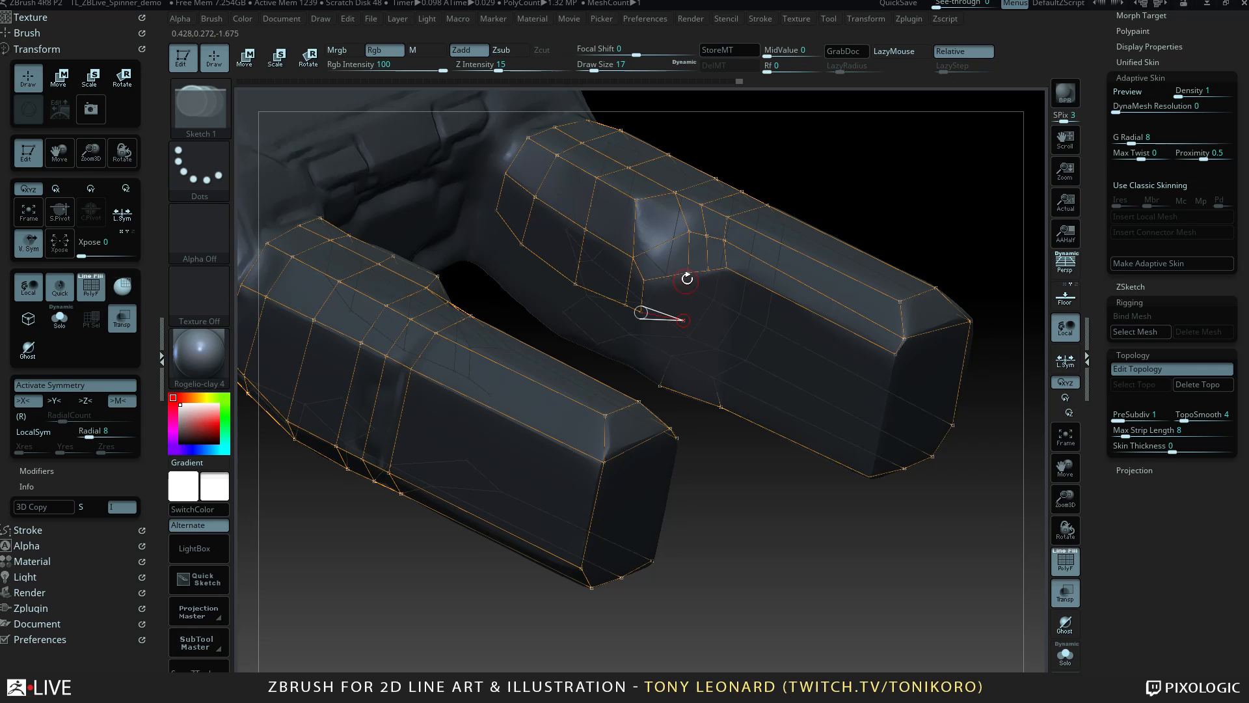
ctrl+click(684, 320)
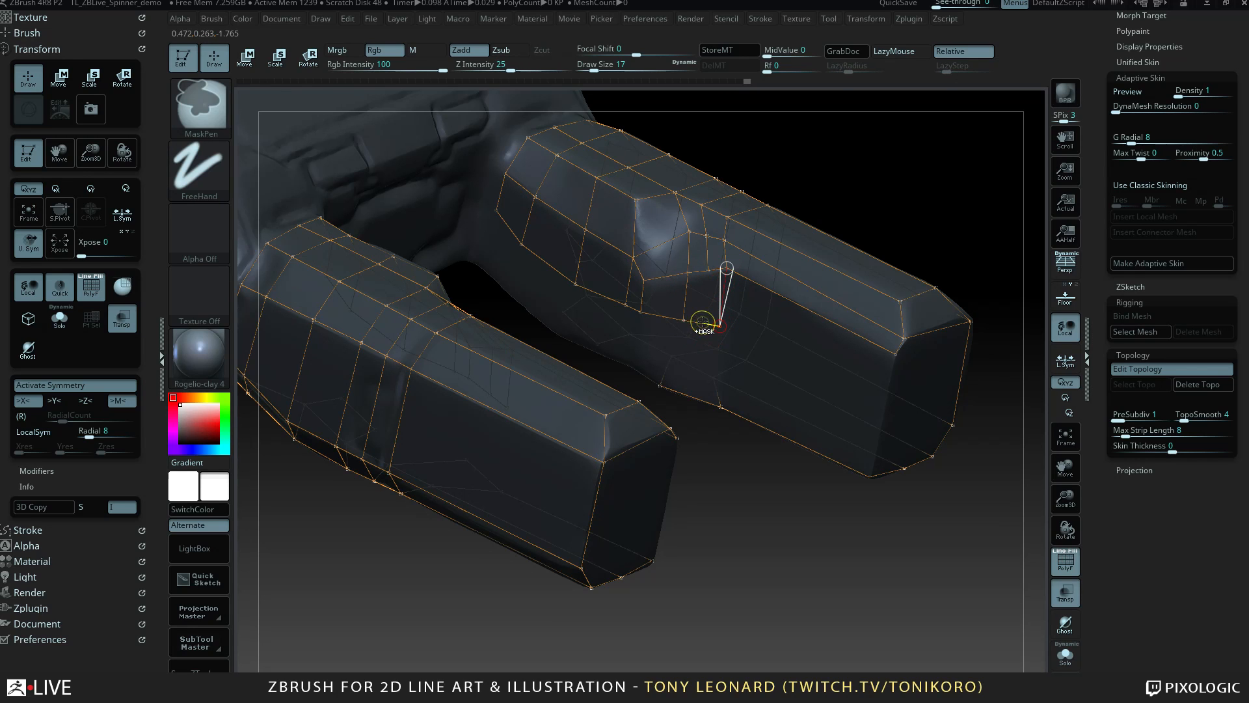
ctrl+click(709, 270)
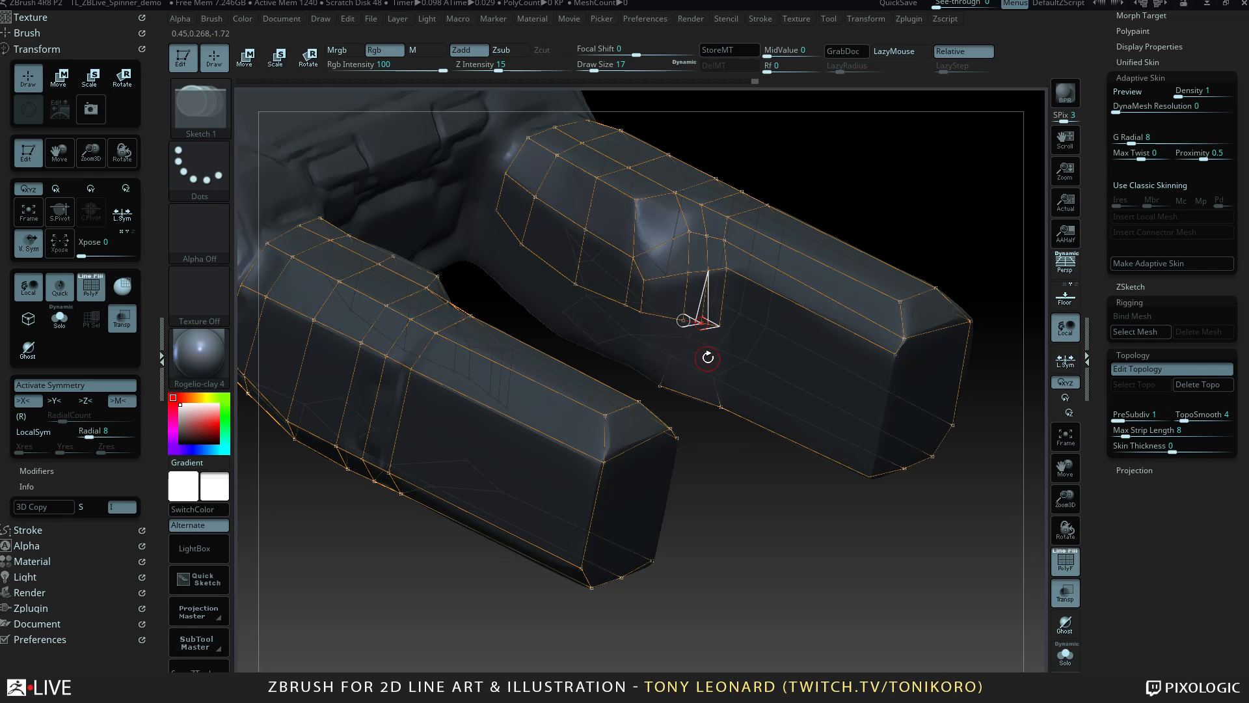
ctrl+click(720, 325)
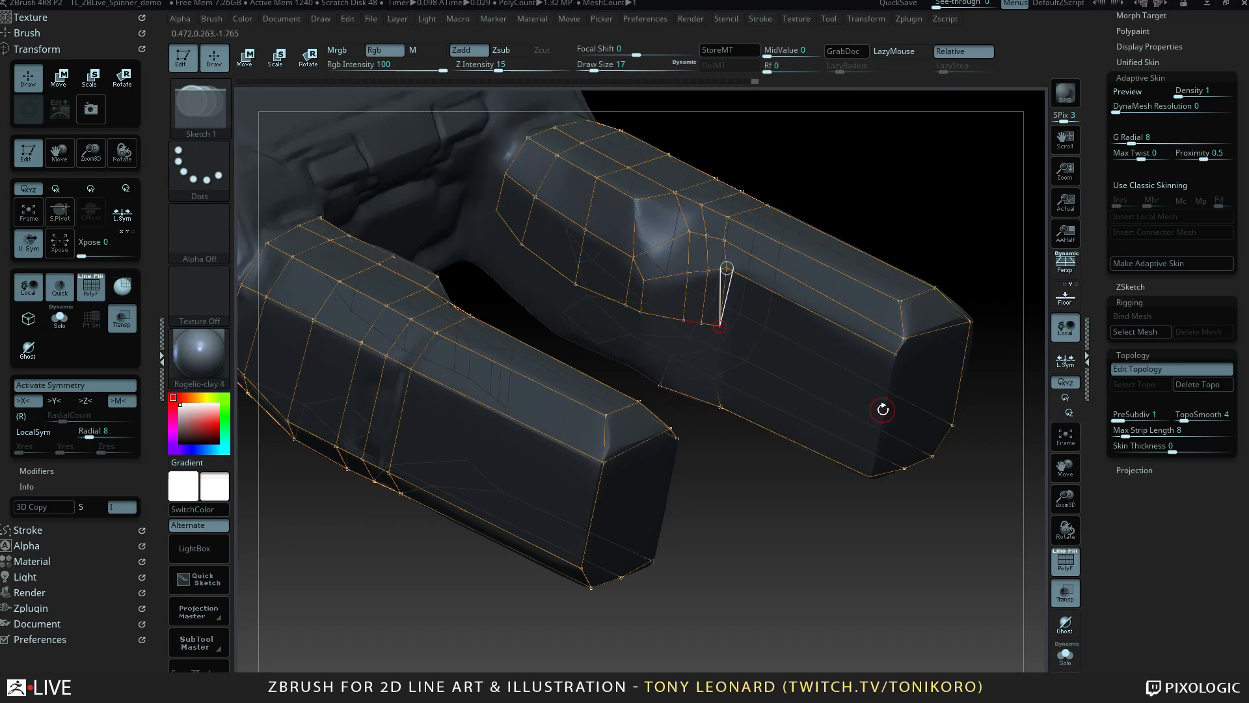
Extend the side row to the prong's front and split the front cap with a crosswise edge.
mouse_move(895, 353)
mouse_down()
mouse_move(933, 496)
mouse_move(859, 480)
mouse_up()
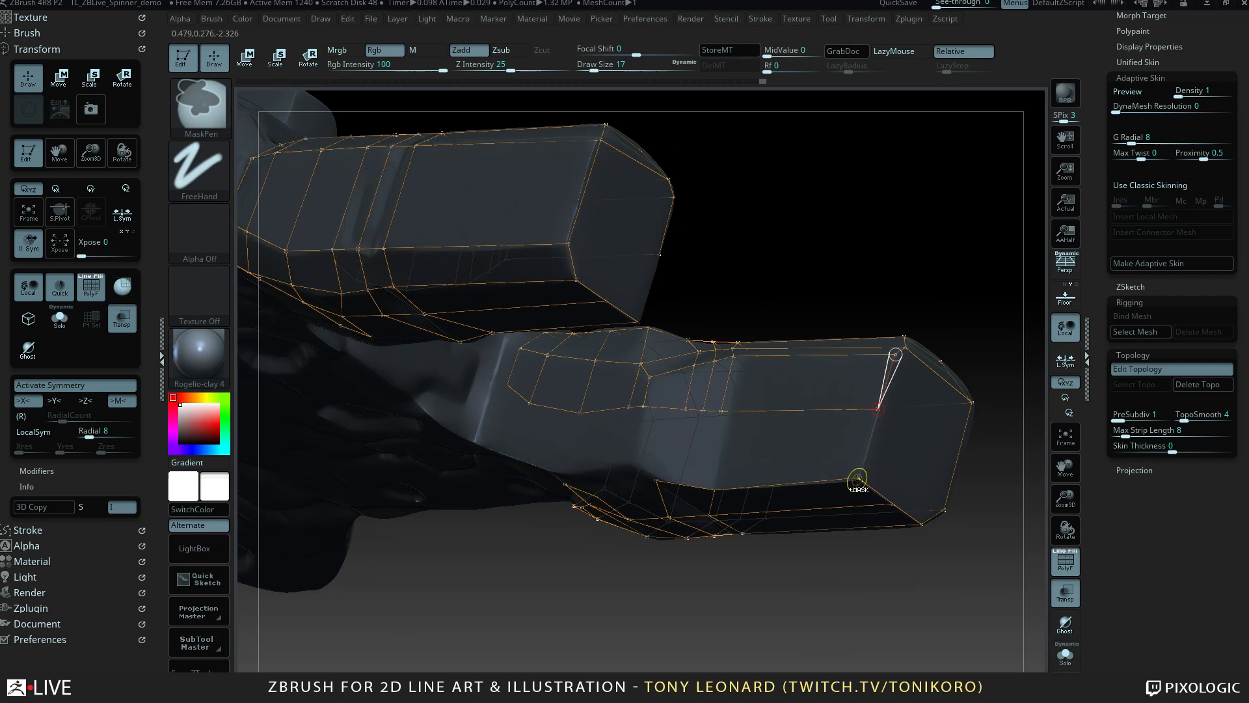
mouse_move(924, 516)
mouse_down()
mouse_move(910, 616)
mouse_move(897, 416)
mouse_up()
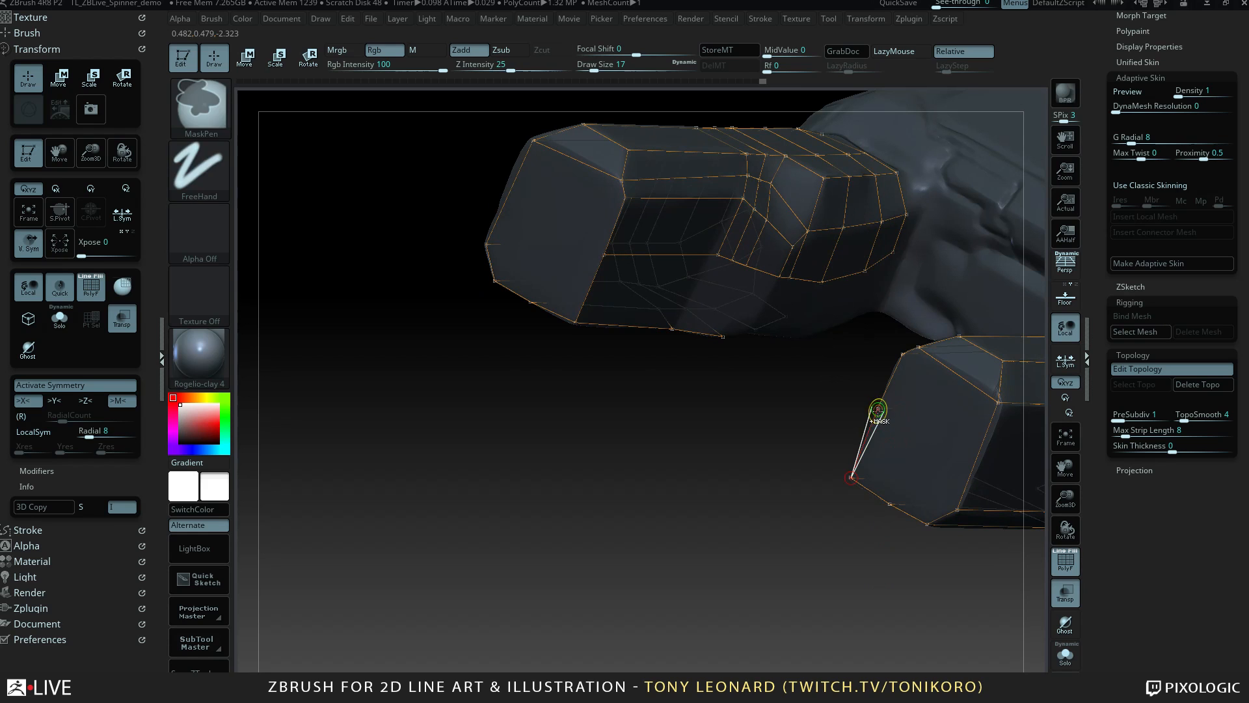
click(878, 410)
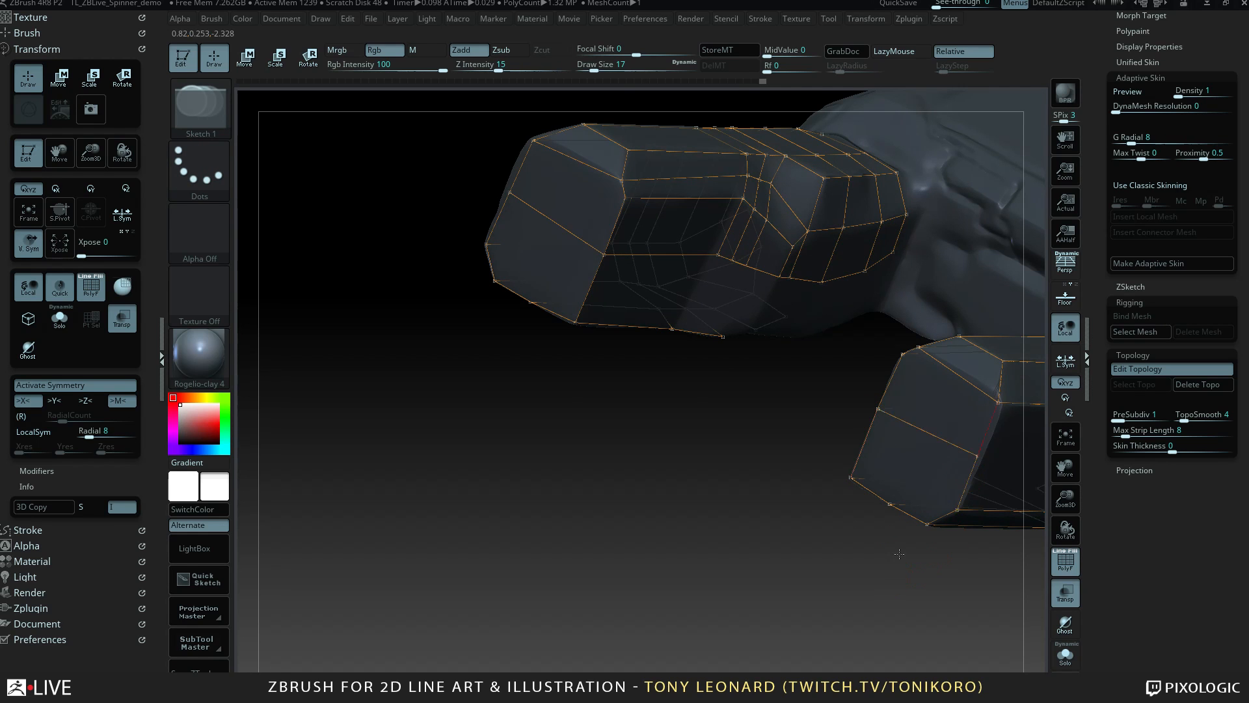
Insert a lengthwise edge along the middle of the prong's outer side, from the front cap to the rear edge.
mouse_move(931, 564)
mouse_down()
mouse_move(781, 609)
mouse_move(781, 583)
mouse_move(598, 503)
mouse_move(642, 567)
mouse_up()
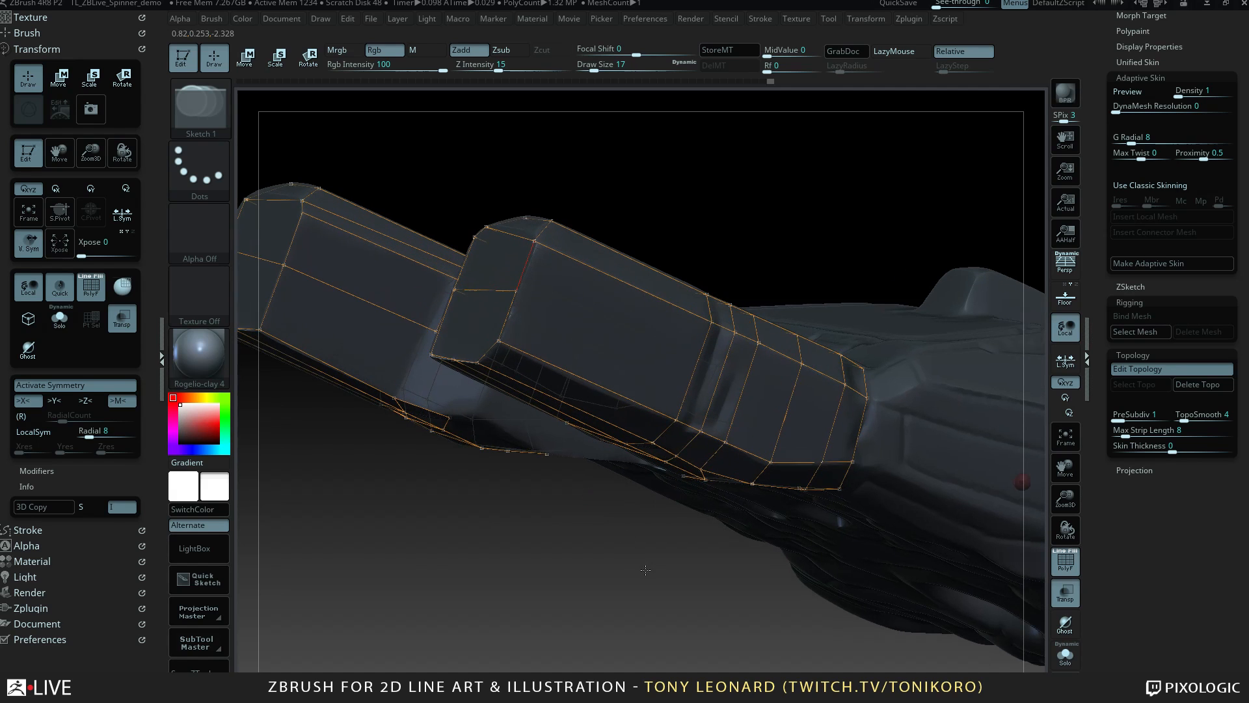
click(696, 370)
click(723, 385)
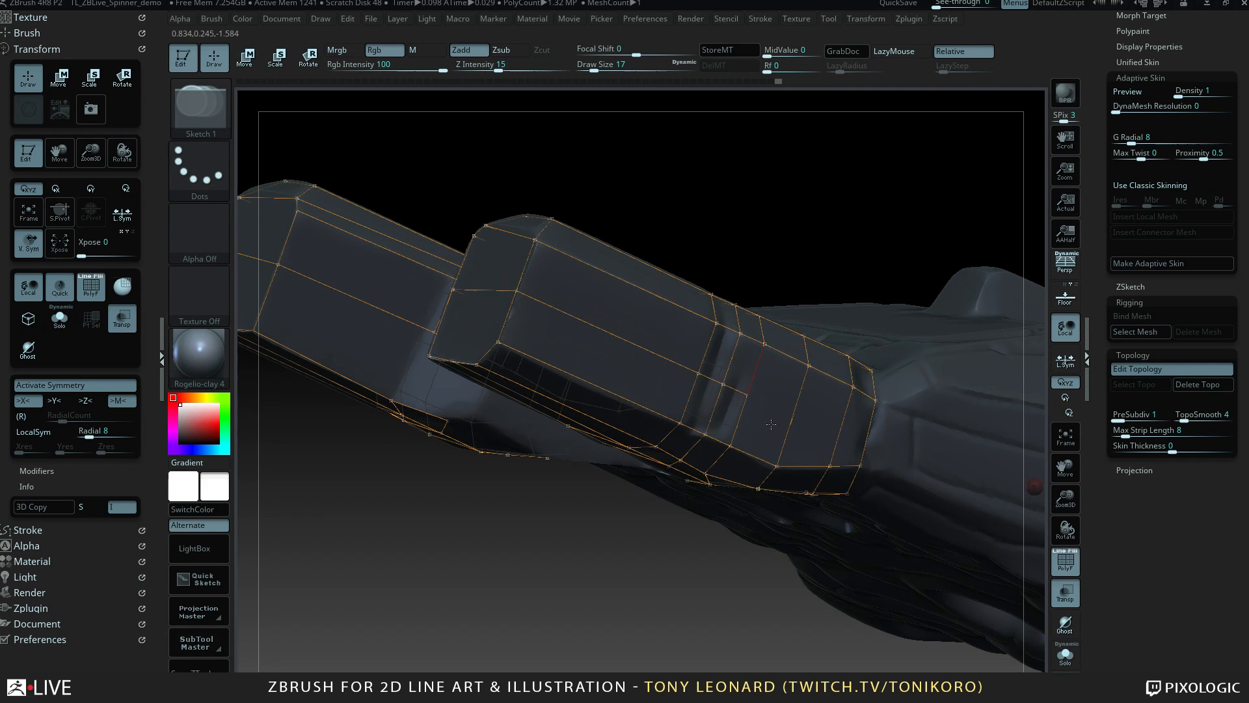
click(793, 416)
click(841, 427)
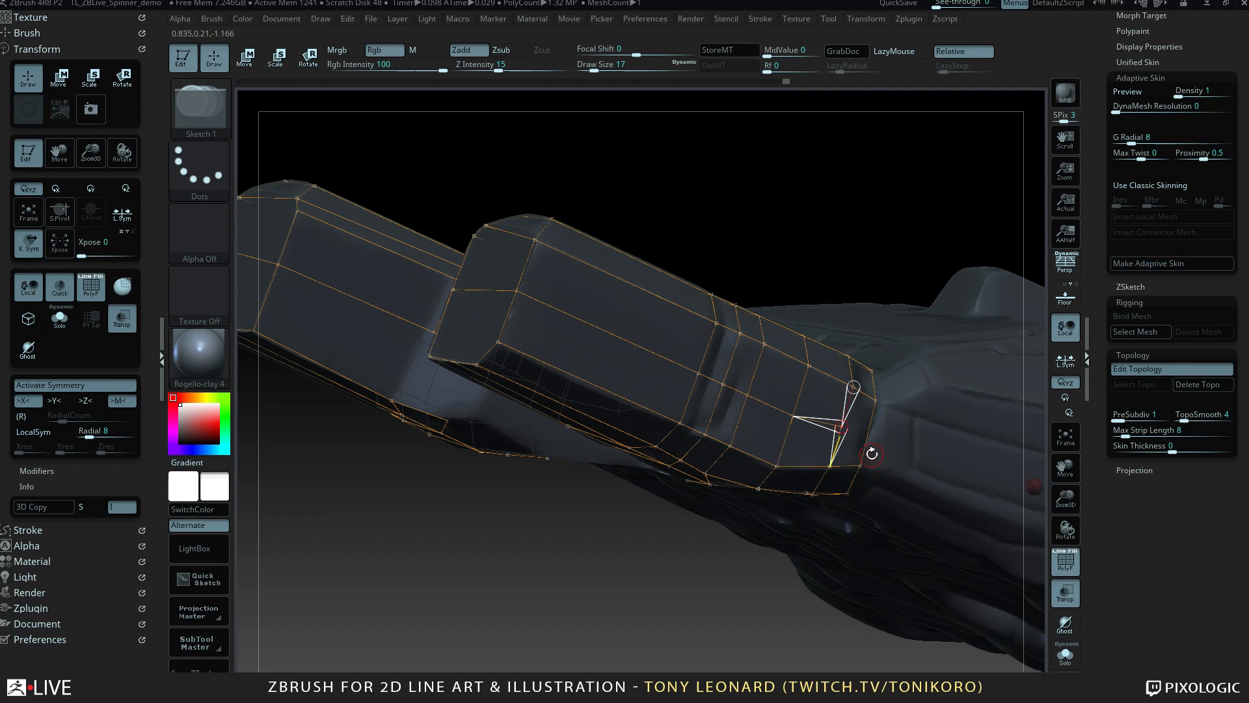
click(868, 434)
Add edges down the lower half of the inward-facing side near the notch and adjust the point on the lower bevel.
drag(696, 582, 540, 373)
click(595, 386)
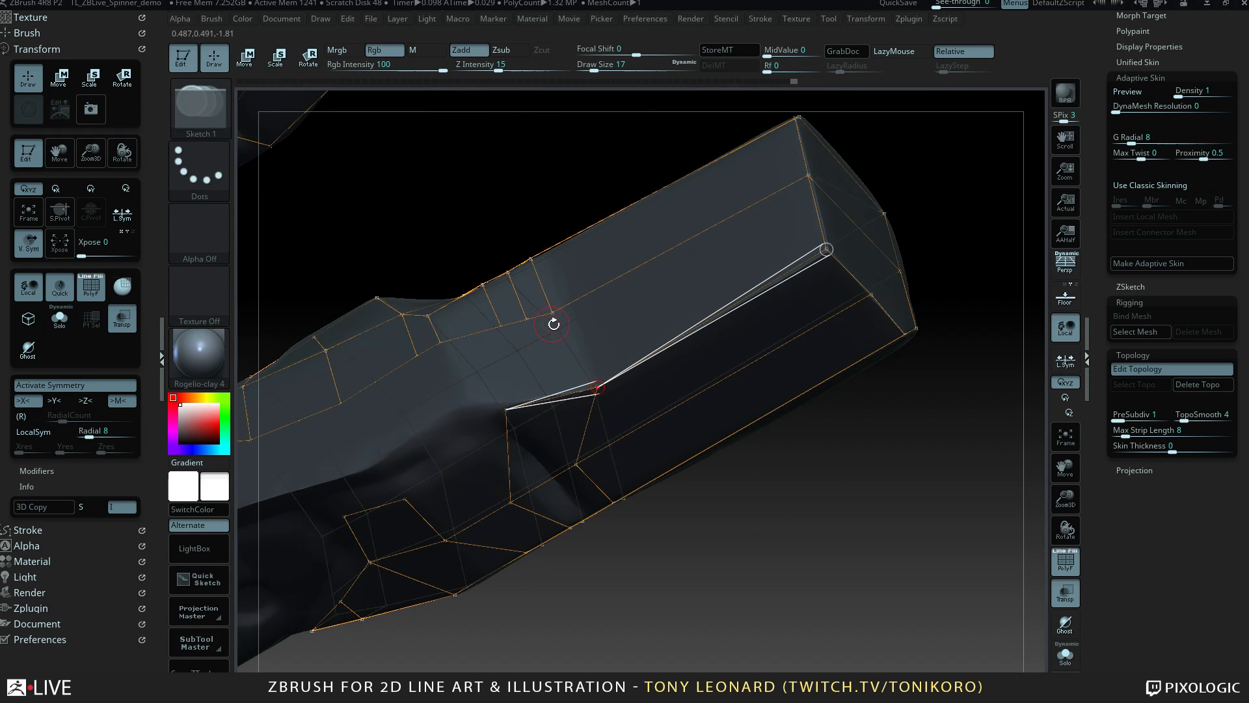
click(551, 312)
drag(830, 547, 878, 579)
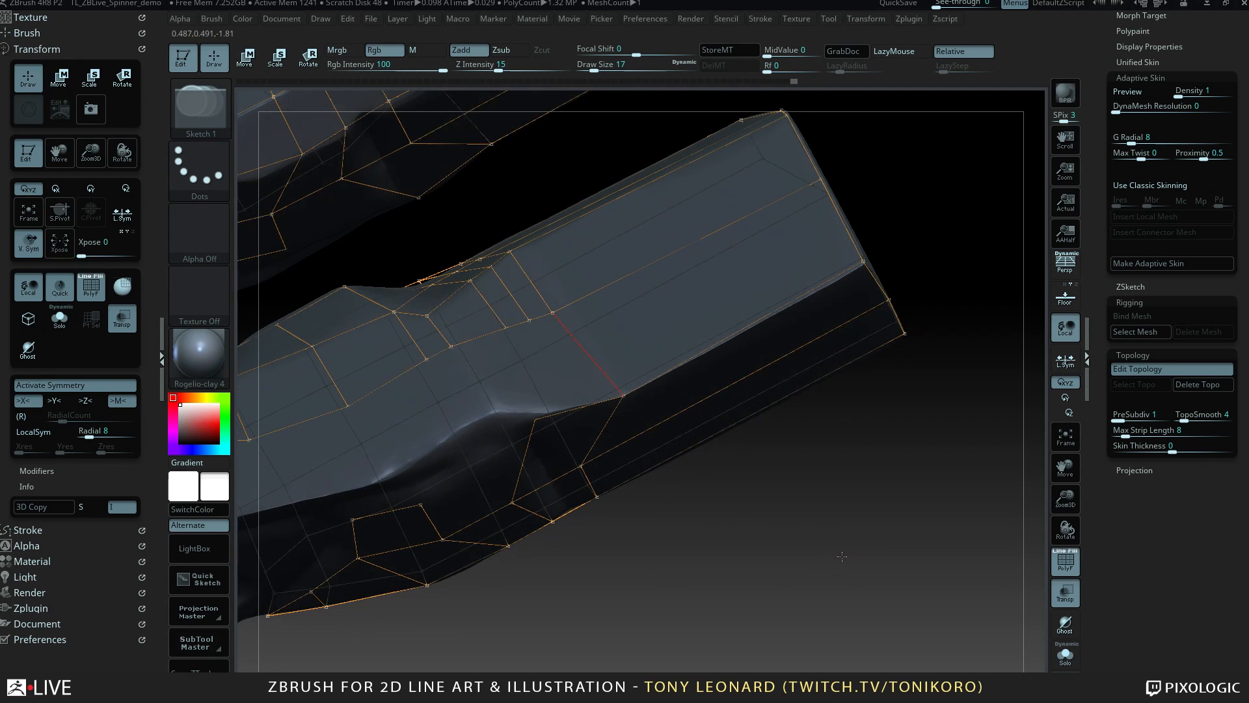
click(527, 319)
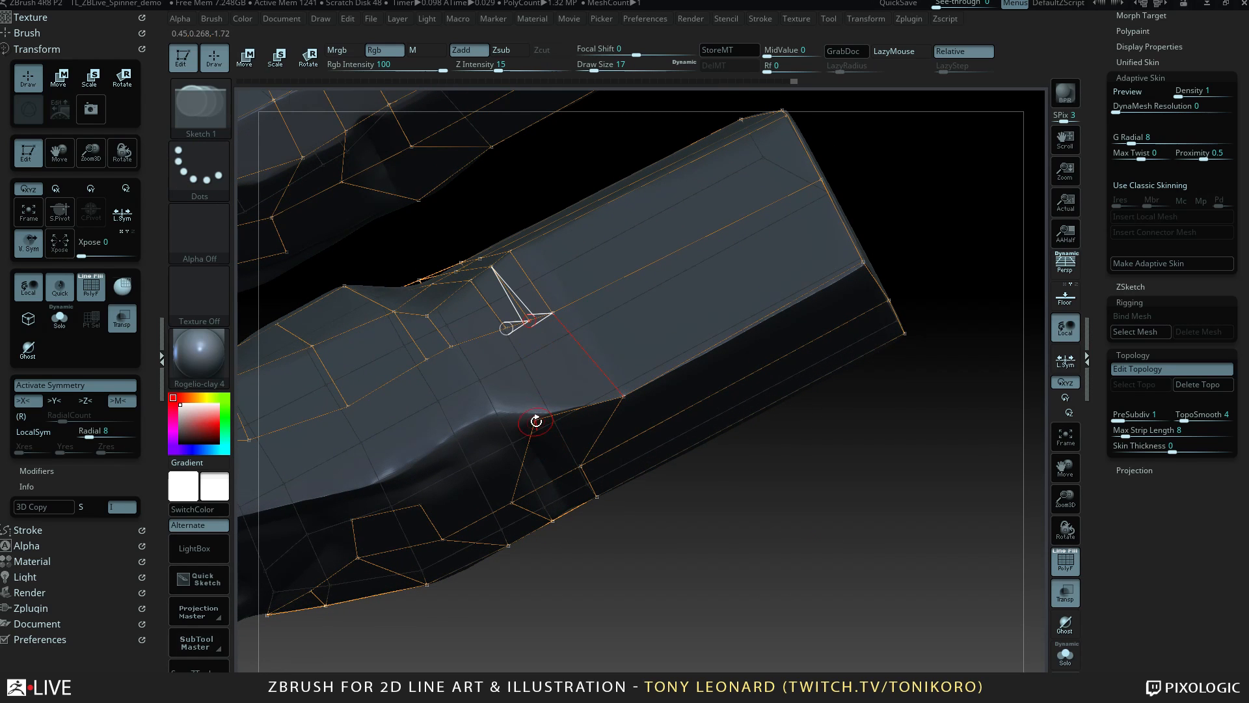
click(536, 421)
key(w)
drag(535, 419, 536, 411)
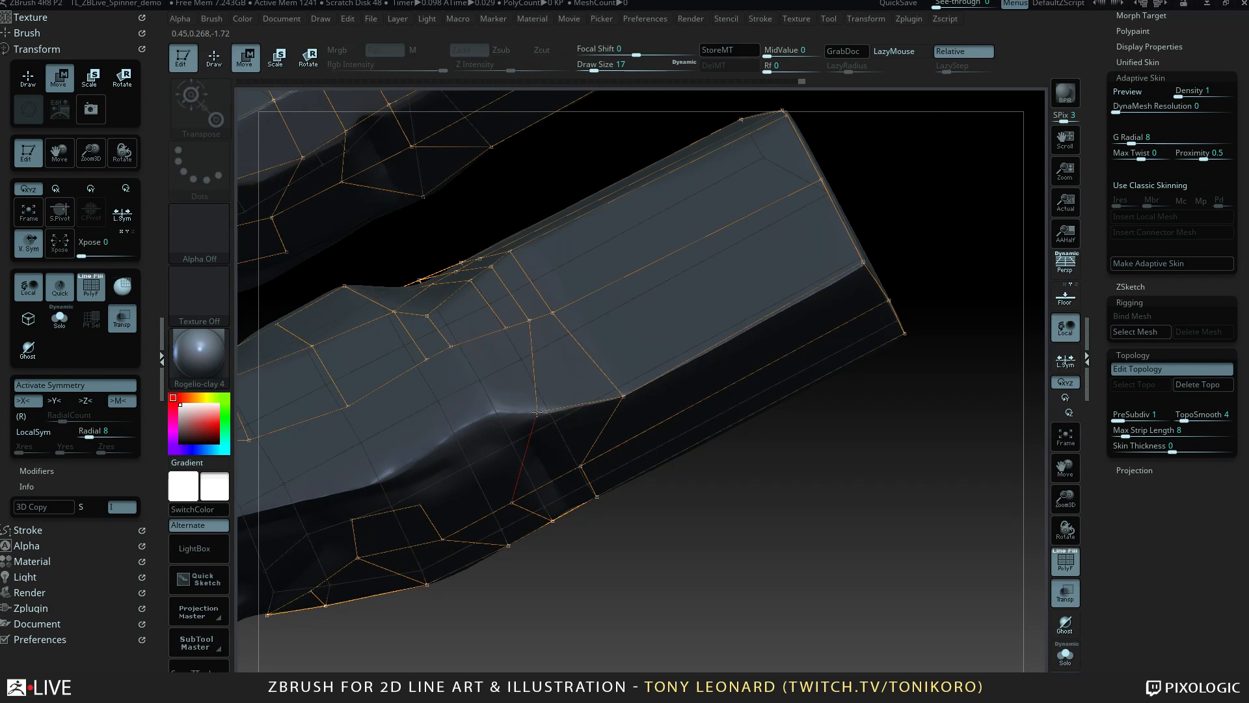
Connect the next two points of the side row down to the lower bevel with additional edges across the notch.
key(q)
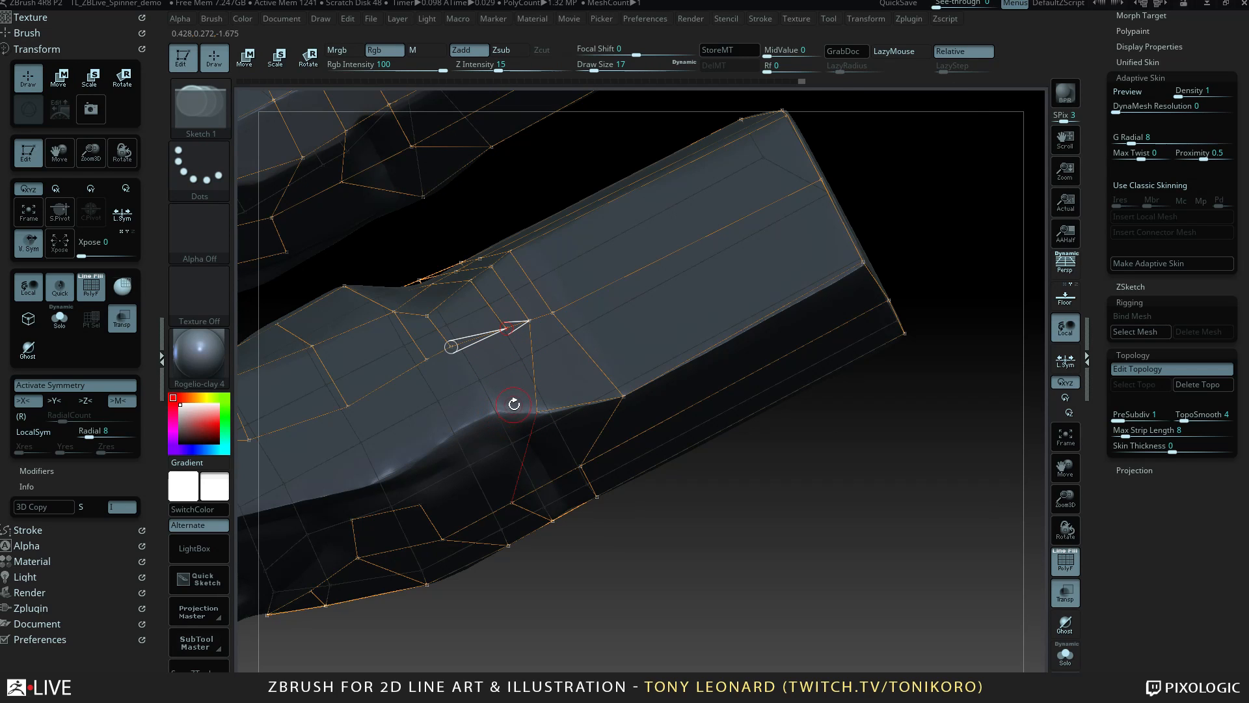
click(534, 409)
key(ctrl+z)
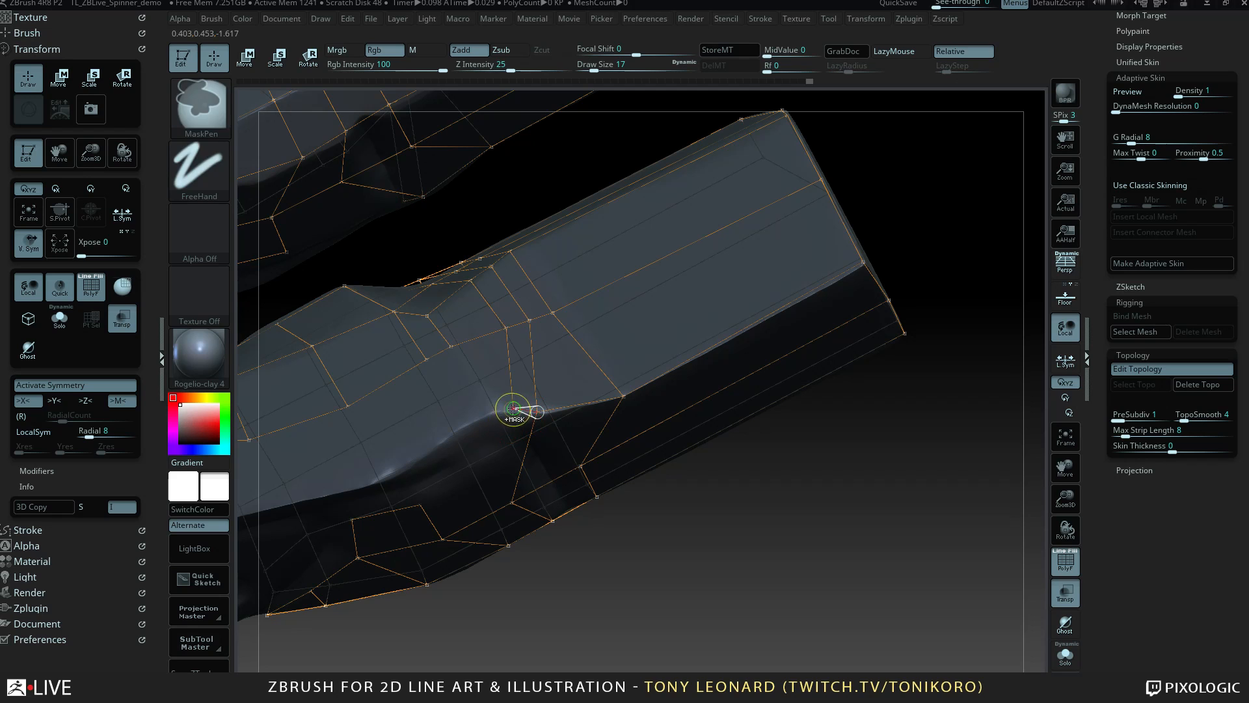
click(494, 410)
click(450, 347)
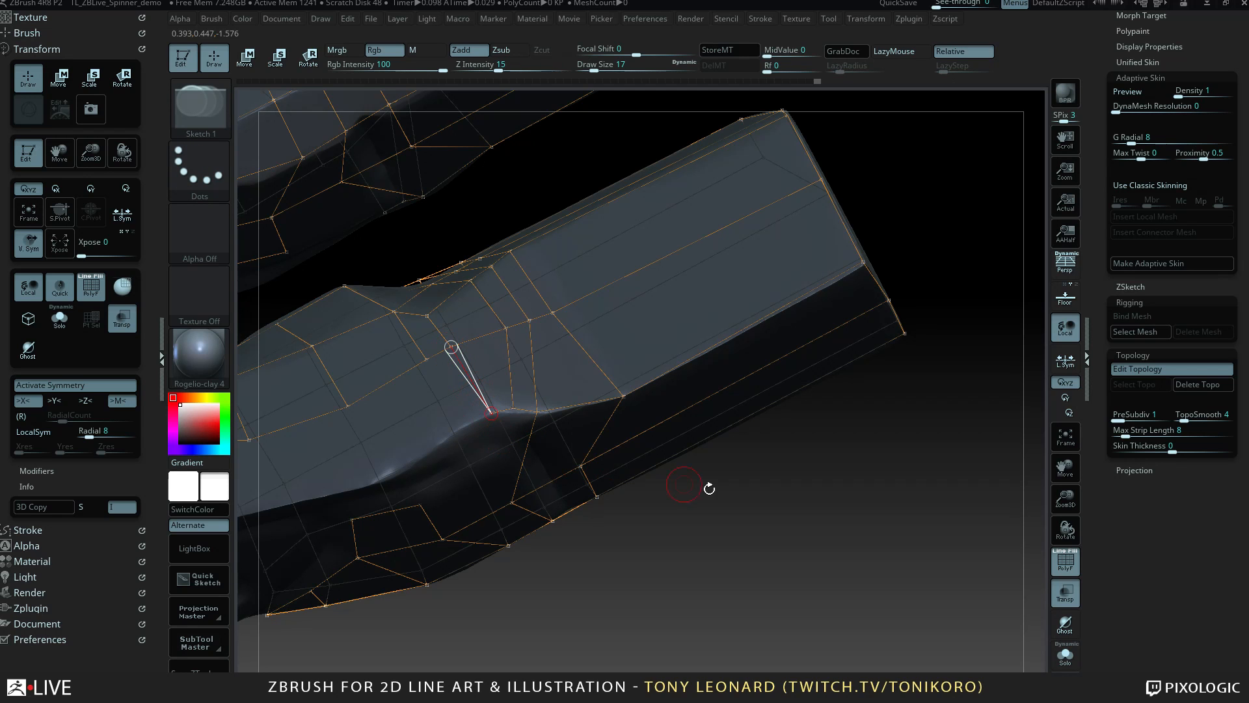
mouse_move(709, 489)
mouse_down()
mouse_move(707, 417)
mouse_move(708, 480)
mouse_up()
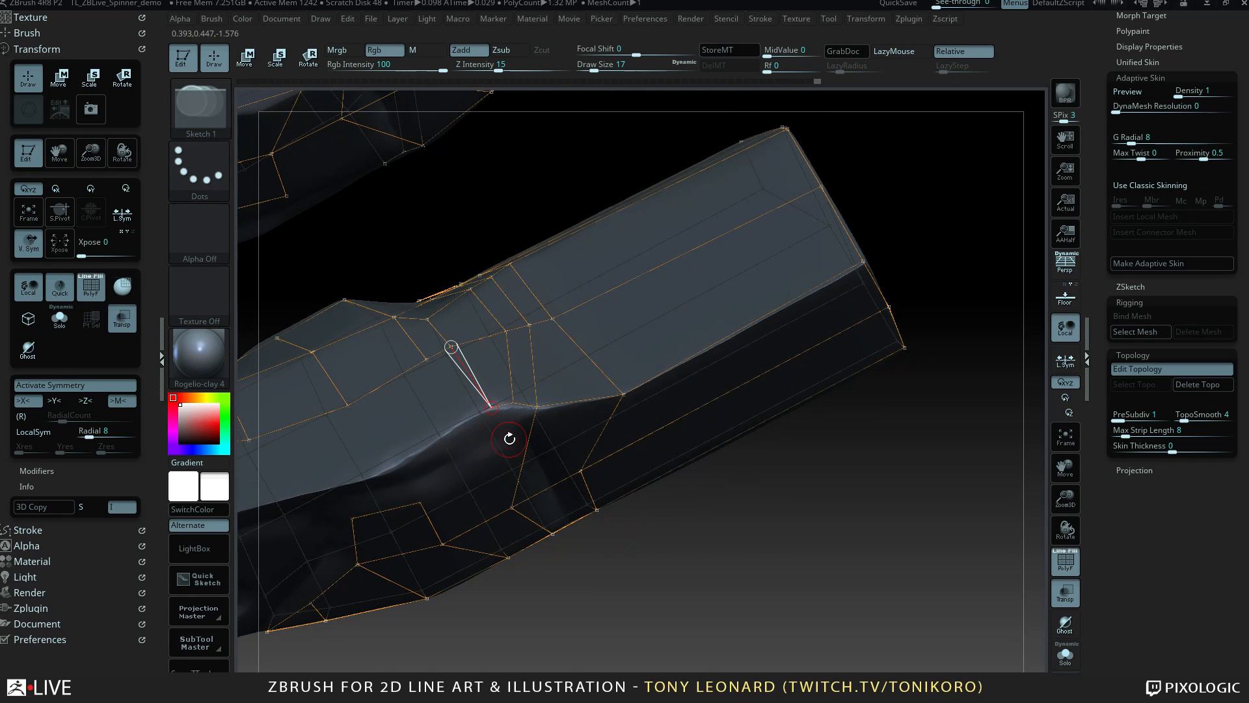
Add edges from the inward side's middle row down to the bevel rim and join the rear one to the lower strip.
click(516, 506)
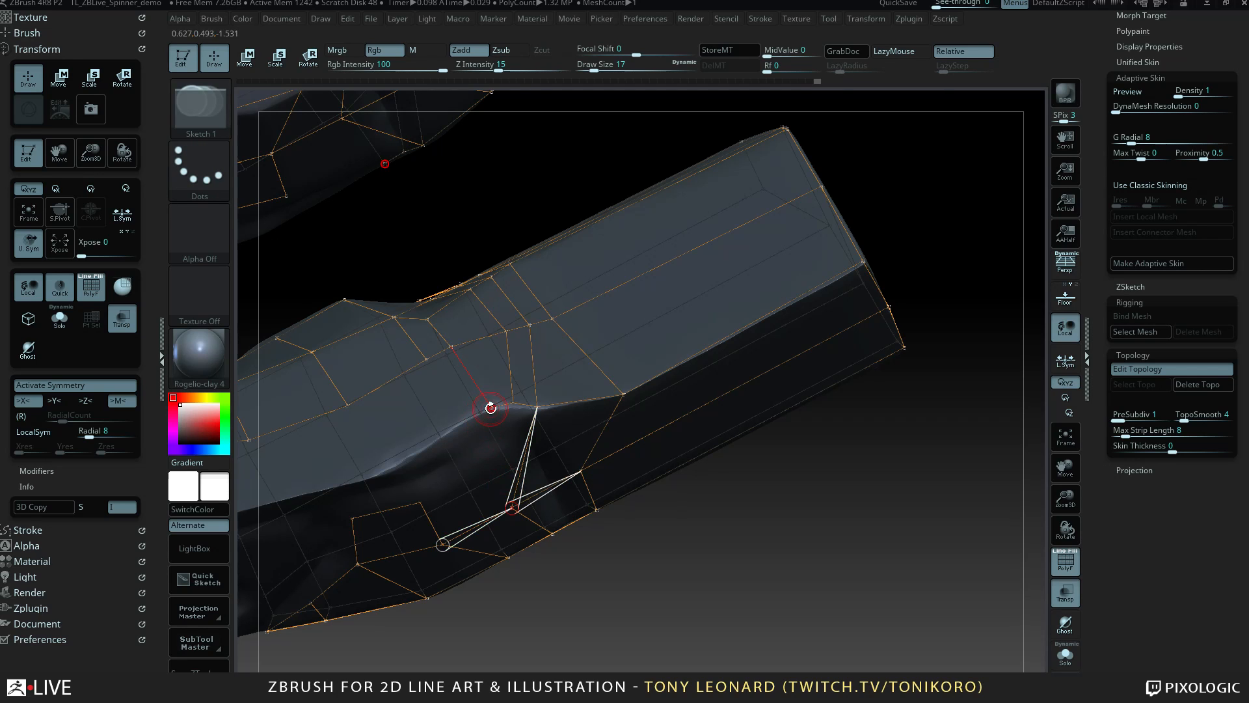
click(491, 408)
ctrl+click(490, 408)
click(460, 421)
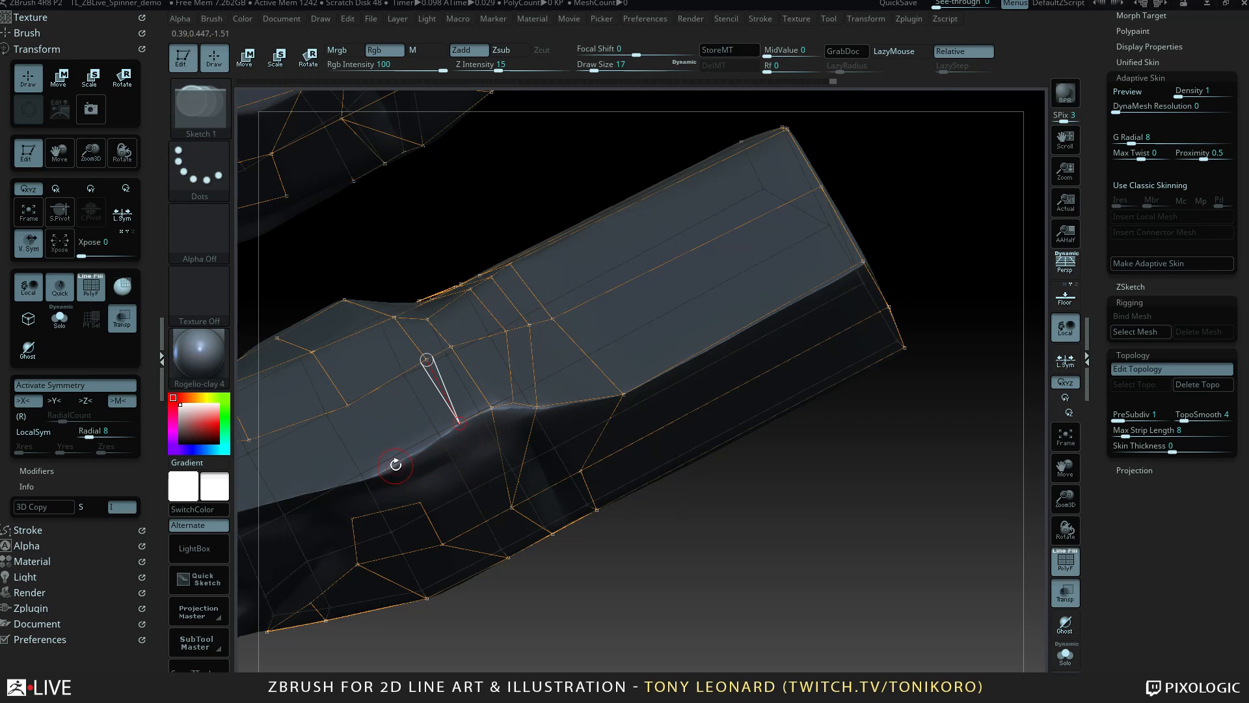
click(395, 466)
click(348, 404)
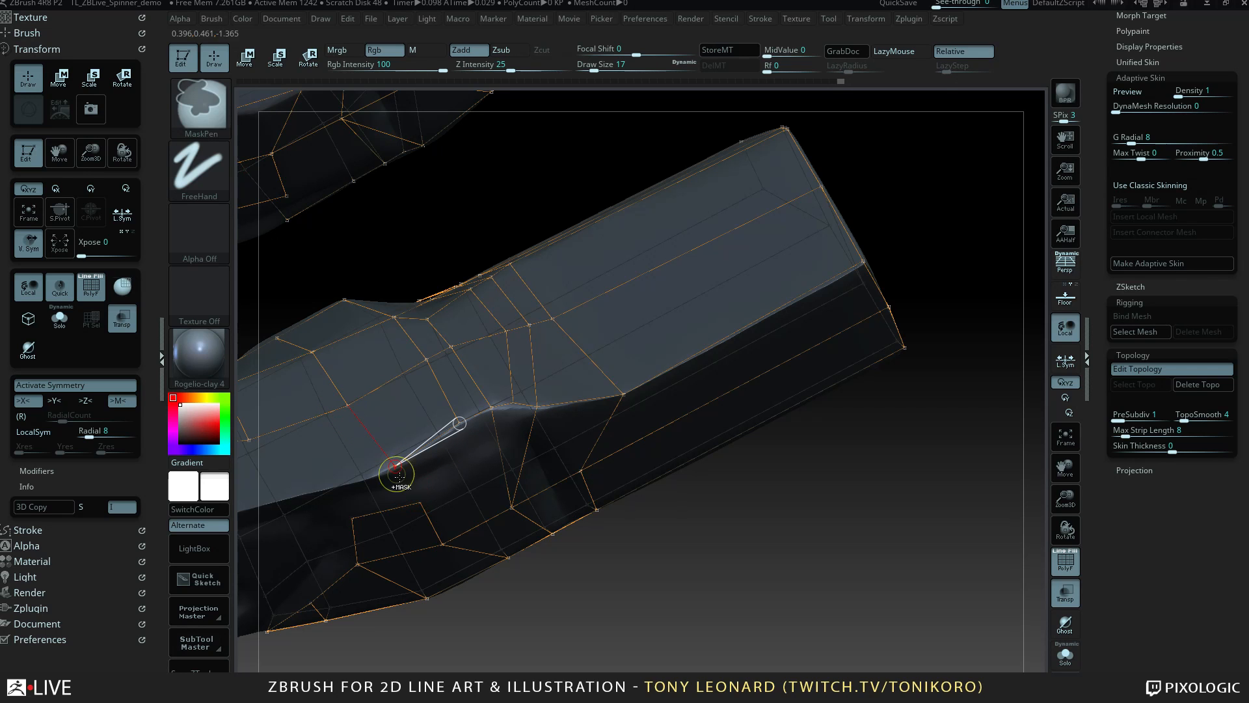
click(418, 500)
drag(595, 547, 628, 576)
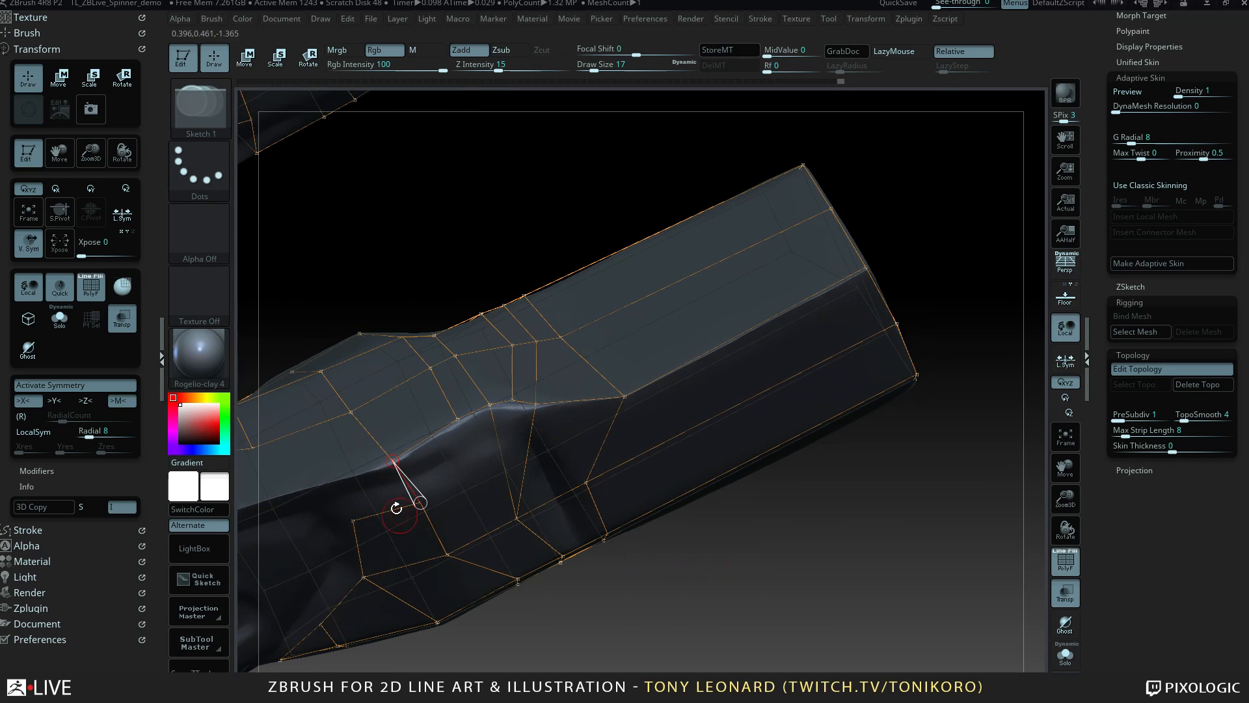
Insert a lengthwise row of points below the bevel rim, linking the crosswise edges across the notch.
ctrl+click(426, 507)
click(474, 476)
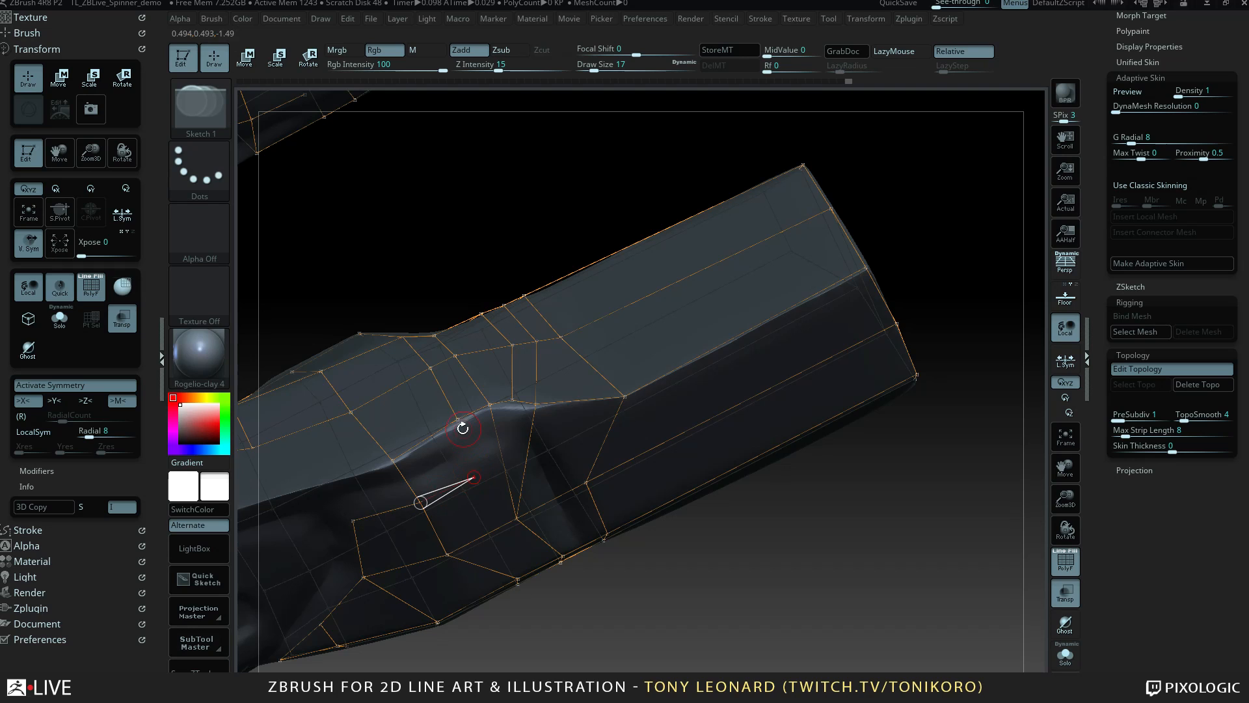
click(459, 423)
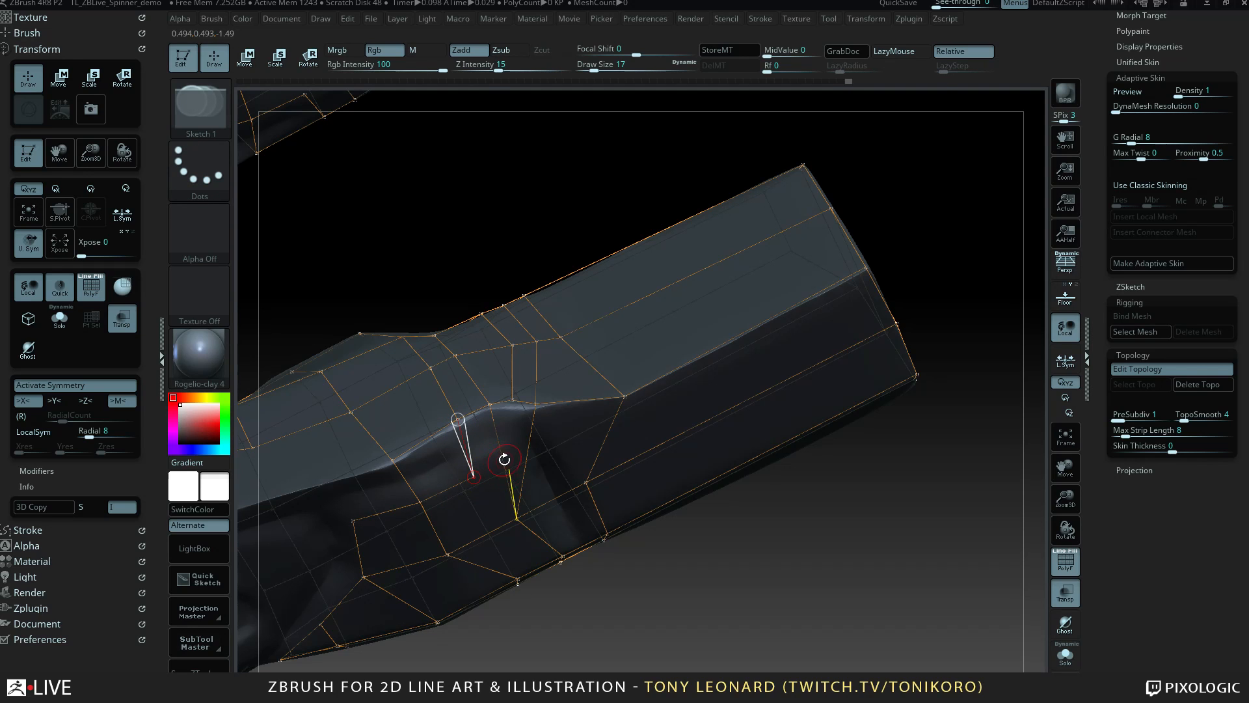
click(504, 461)
click(529, 447)
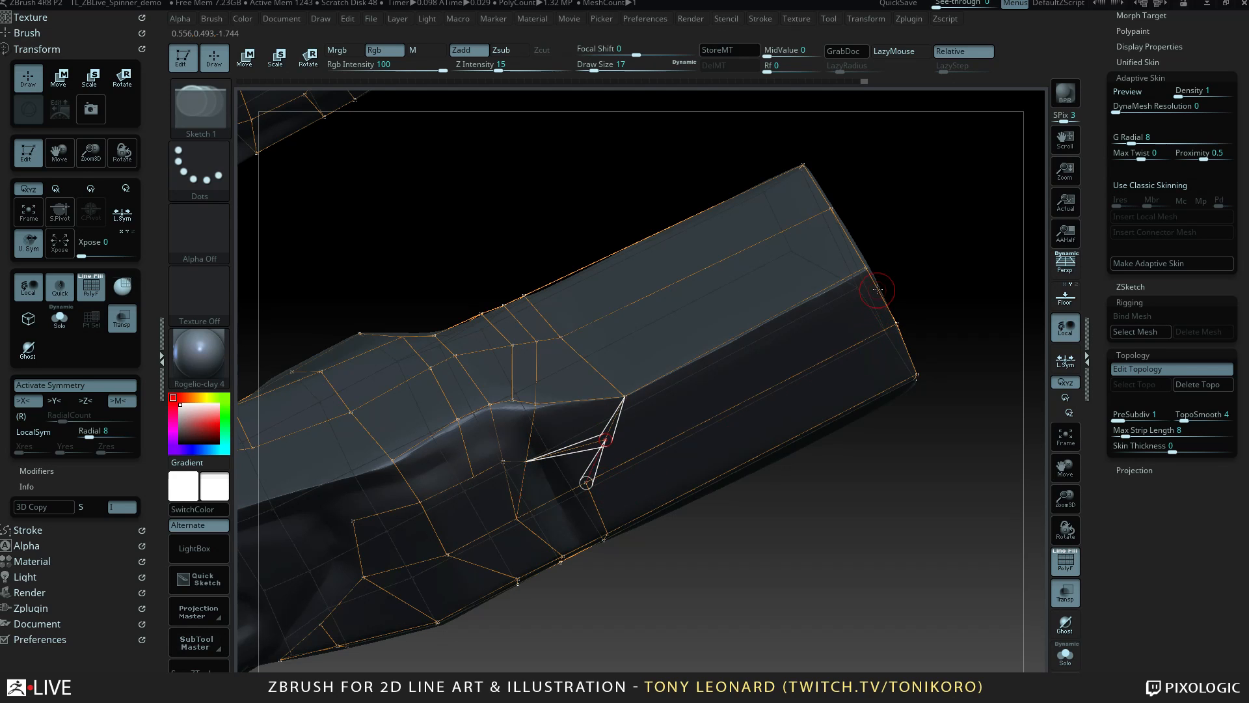
Split the prong's front cap with vertical edges from the lower rim up to the top bevel.
drag(879, 293, 862, 533)
click(805, 267)
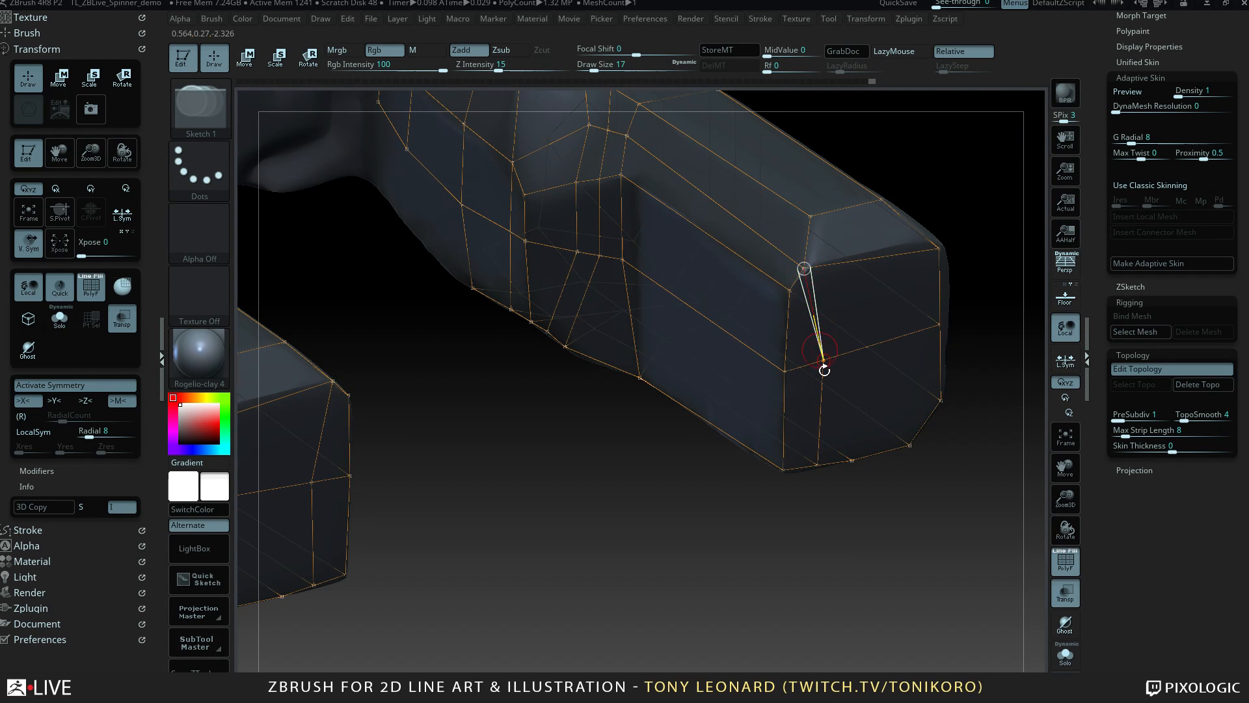
drag(868, 650, 690, 520)
ctrl+click(686, 457)
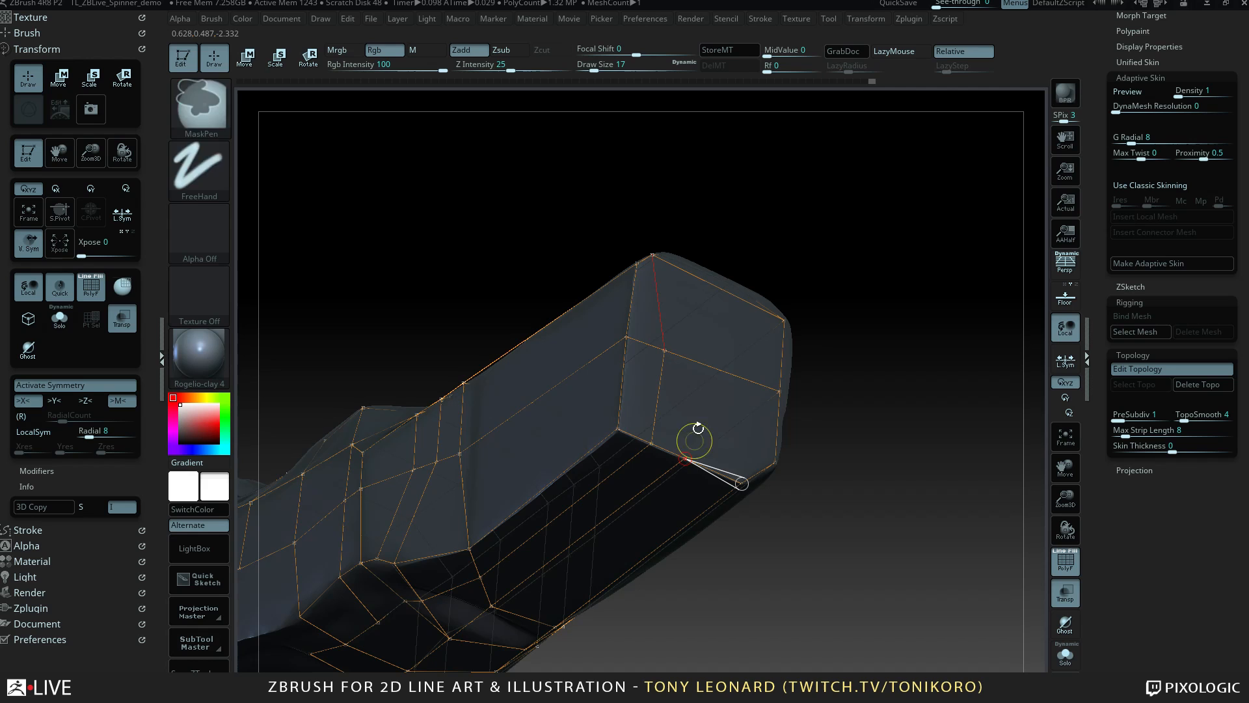
click(701, 363)
drag(869, 391, 863, 534)
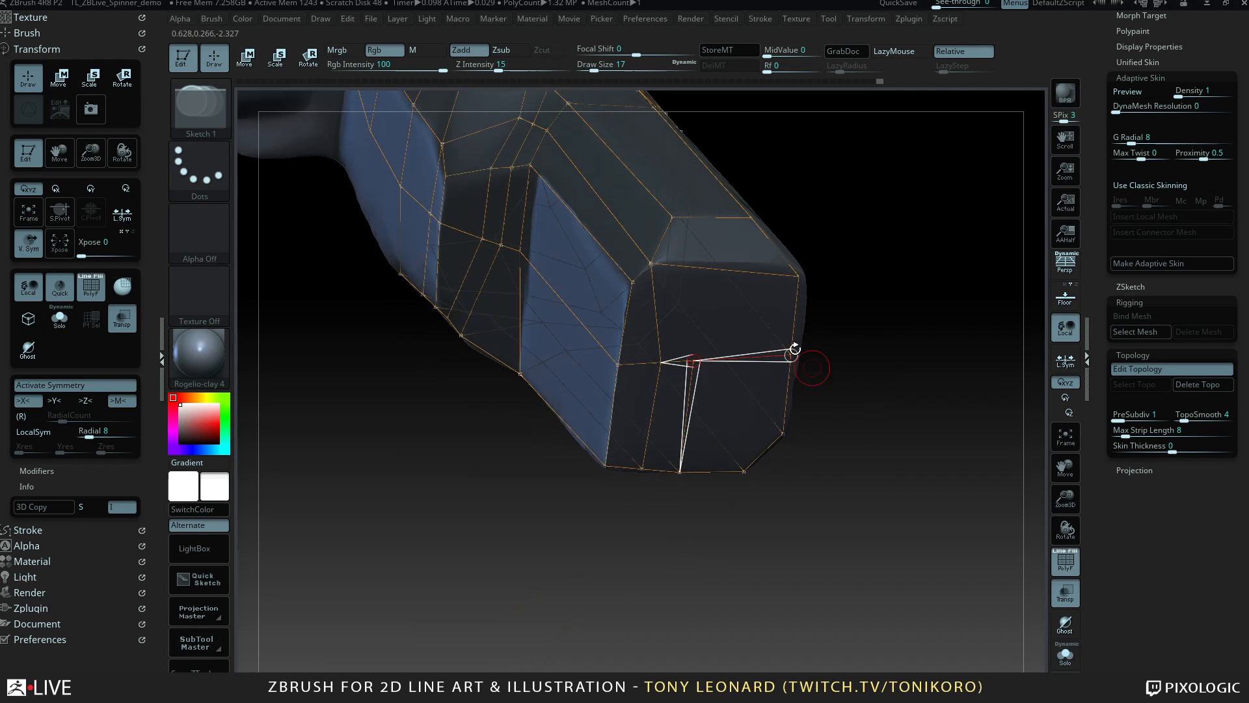
click(692, 267)
click(672, 216)
Move the front cap's upper corner point slightly outward onto the prong's corner.
drag(877, 396, 931, 478)
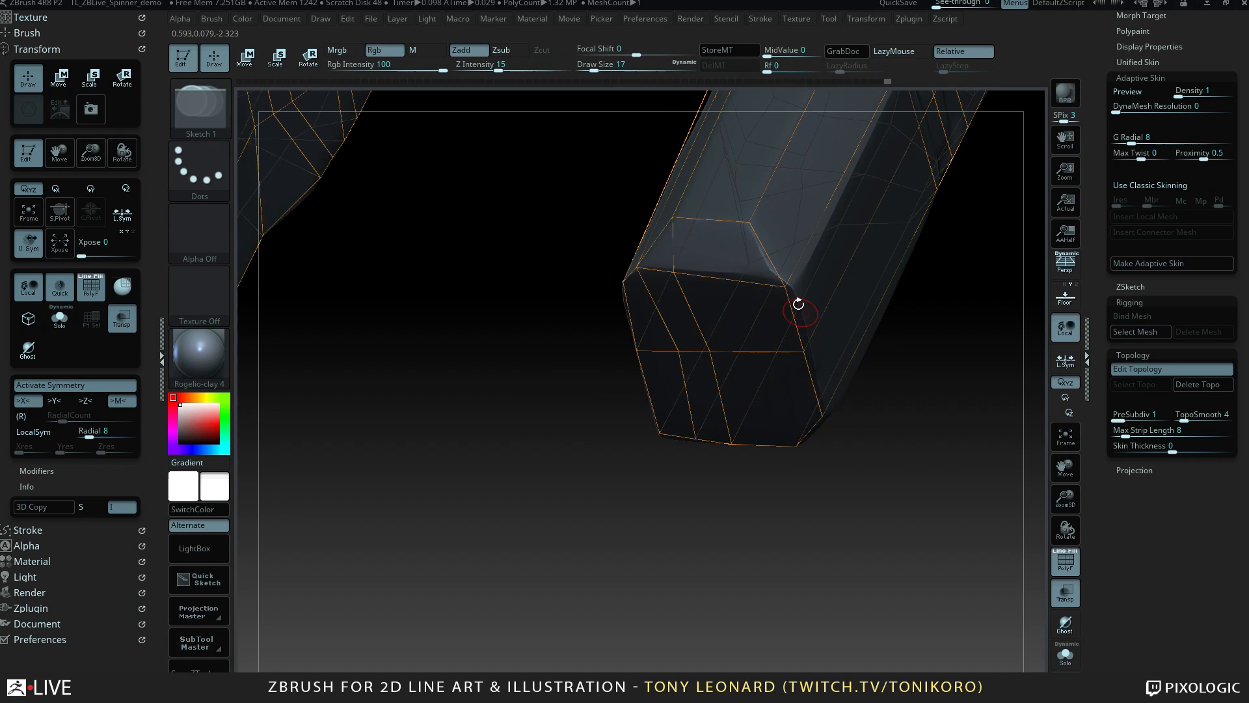
key(w)
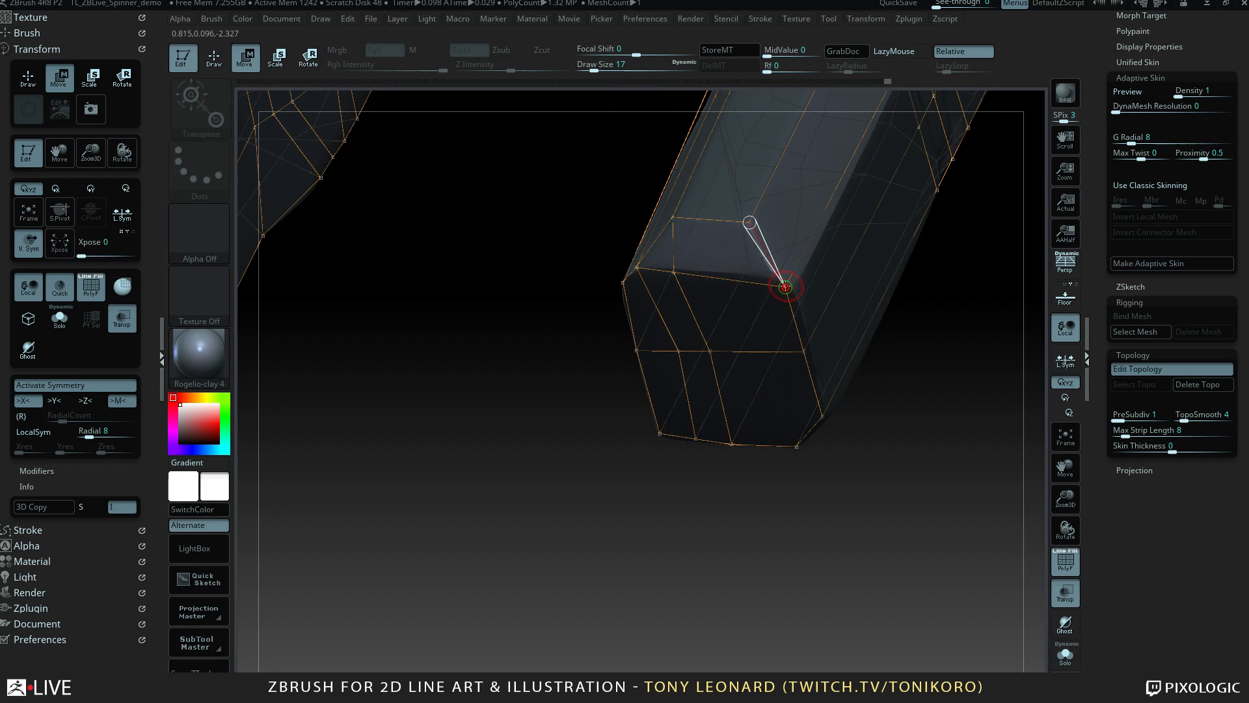
drag(785, 286, 789, 284)
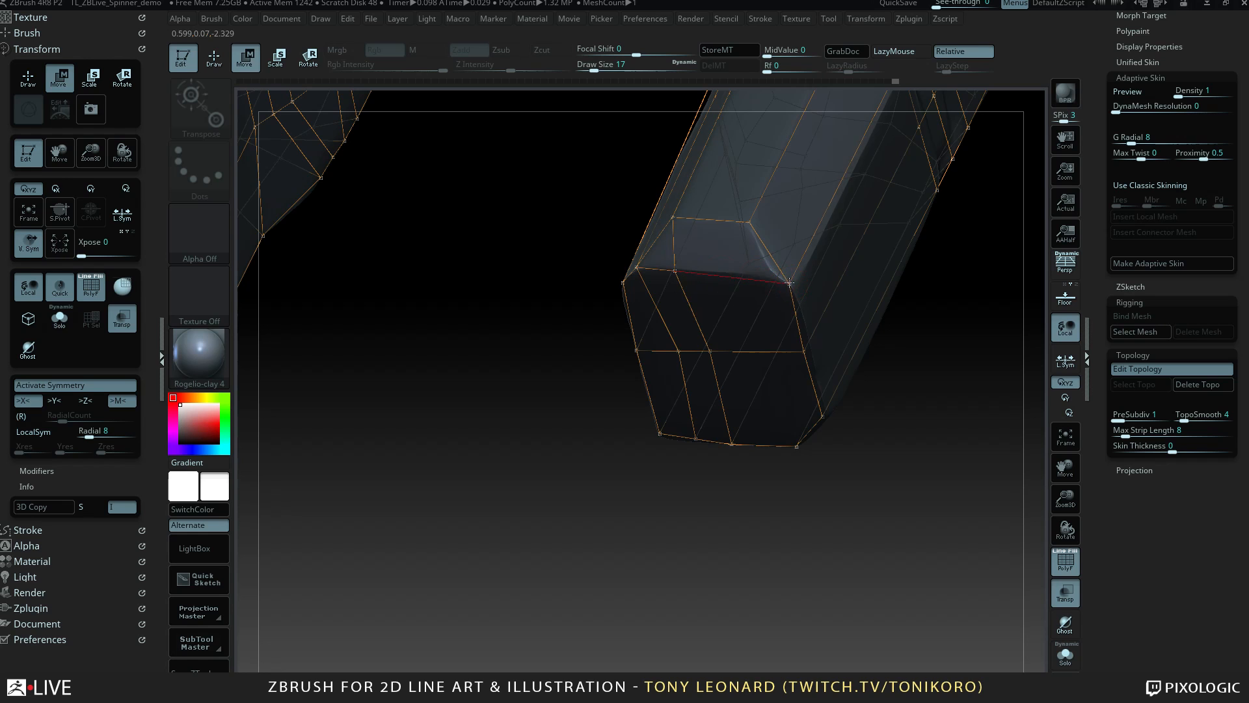
drag(850, 530, 880, 474)
Preview the adaptive skin, examine both prongs against the body, and return to topology editing.
key(a)
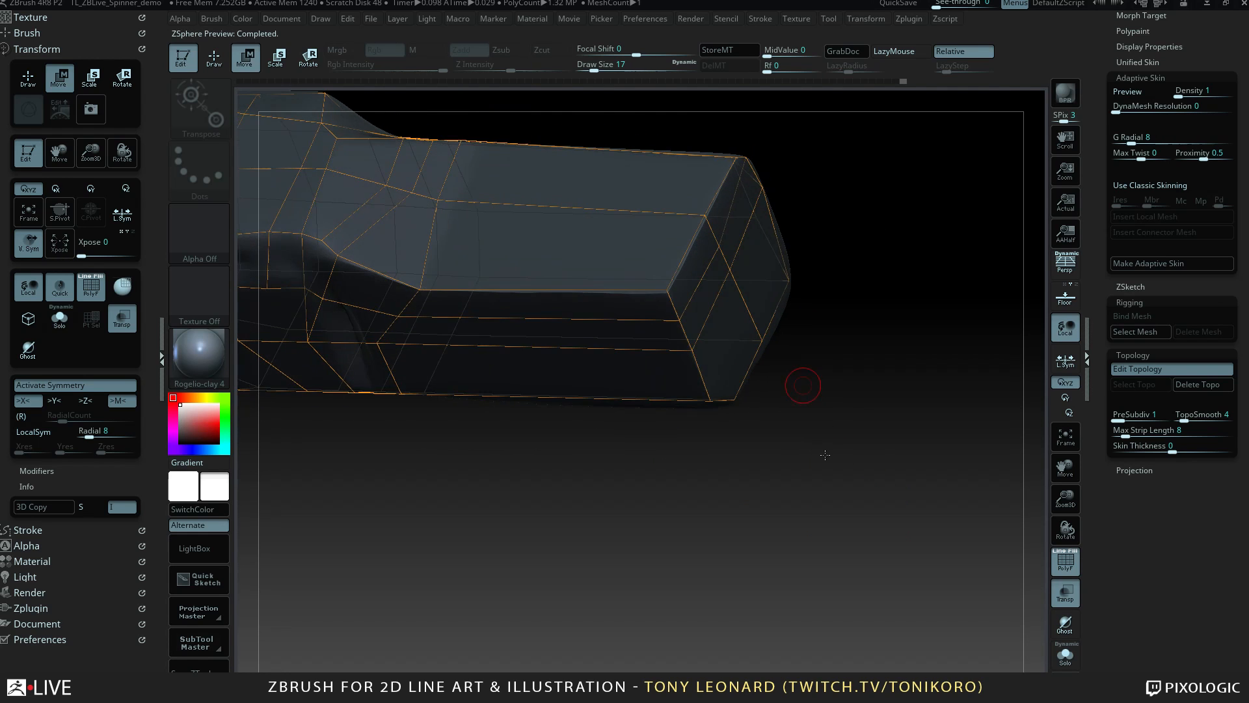
drag(870, 552, 835, 445)
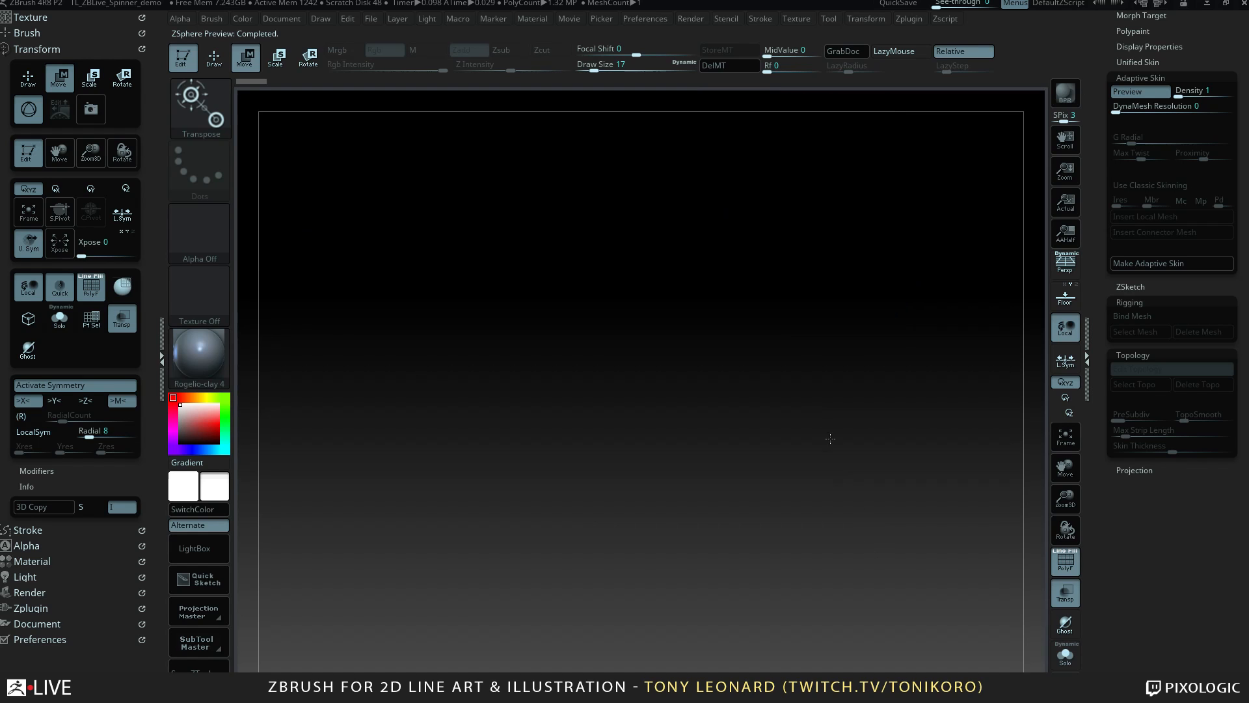
alt+drag(808, 520, 892, 329)
alt+drag(680, 492, 934, 480)
key(f)
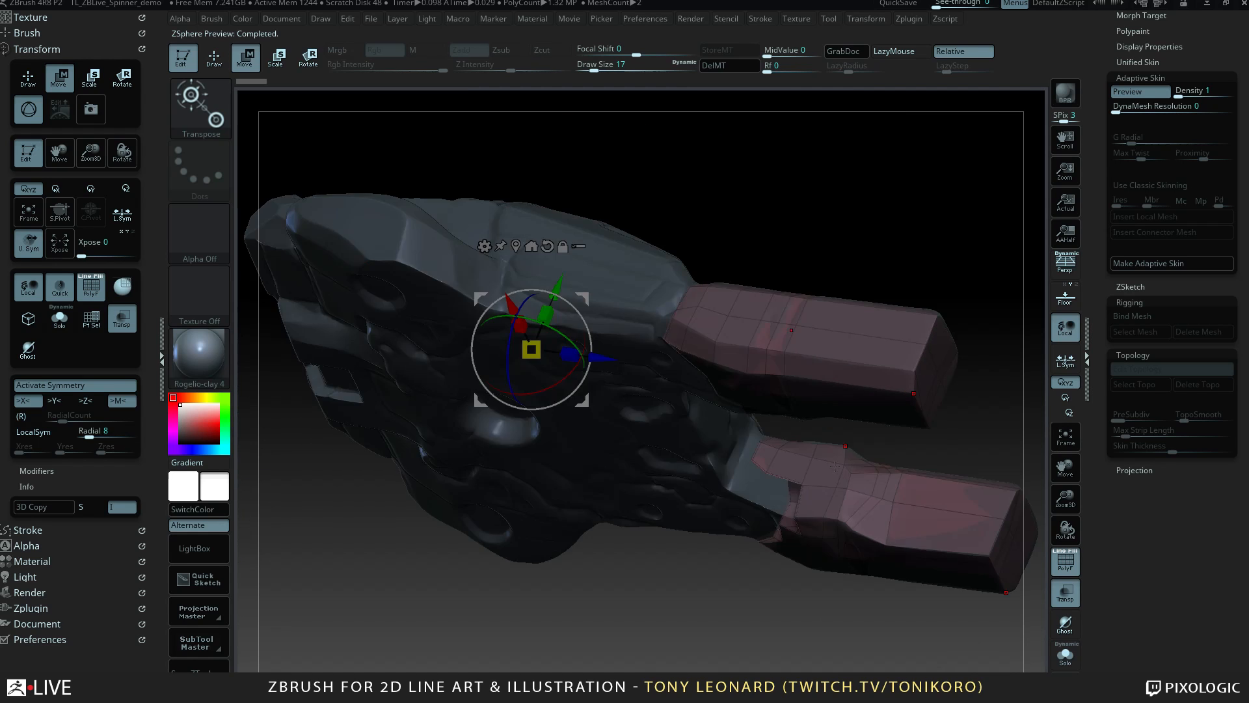
alt+drag(952, 282, 647, 563)
key(q)
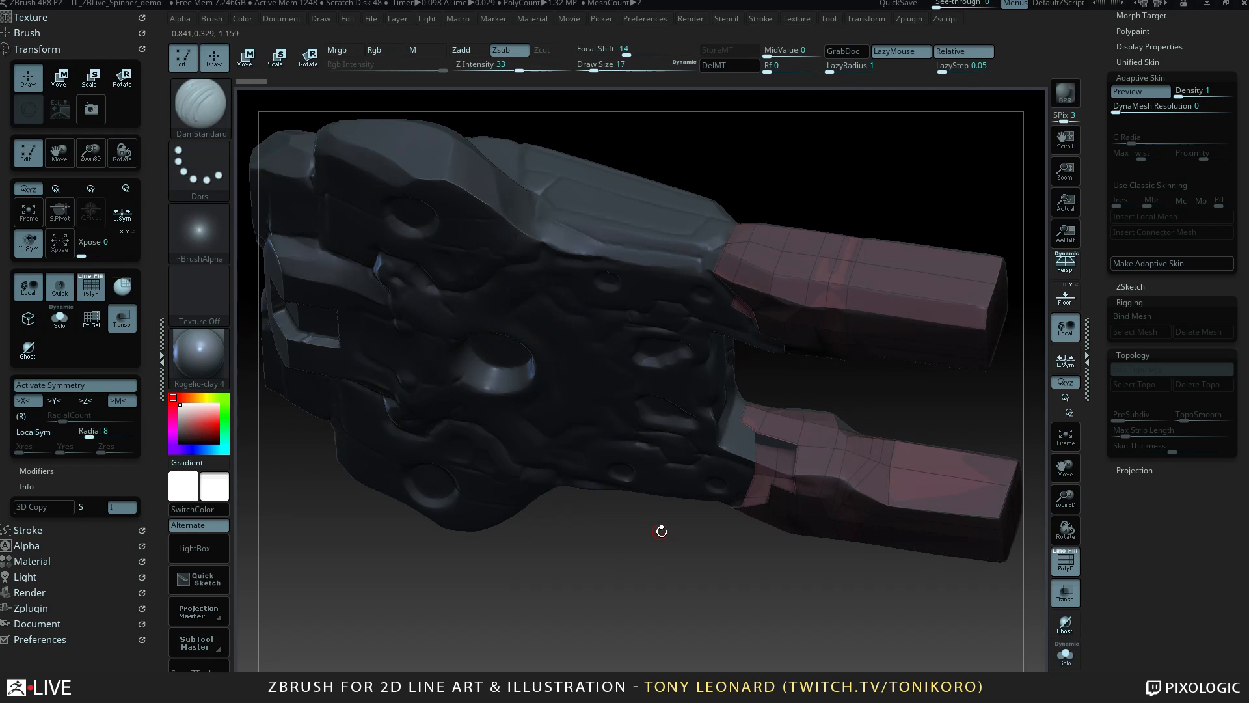
key(a)
alt+drag(654, 575, 387, 402)
alt+drag(659, 503, 759, 463)
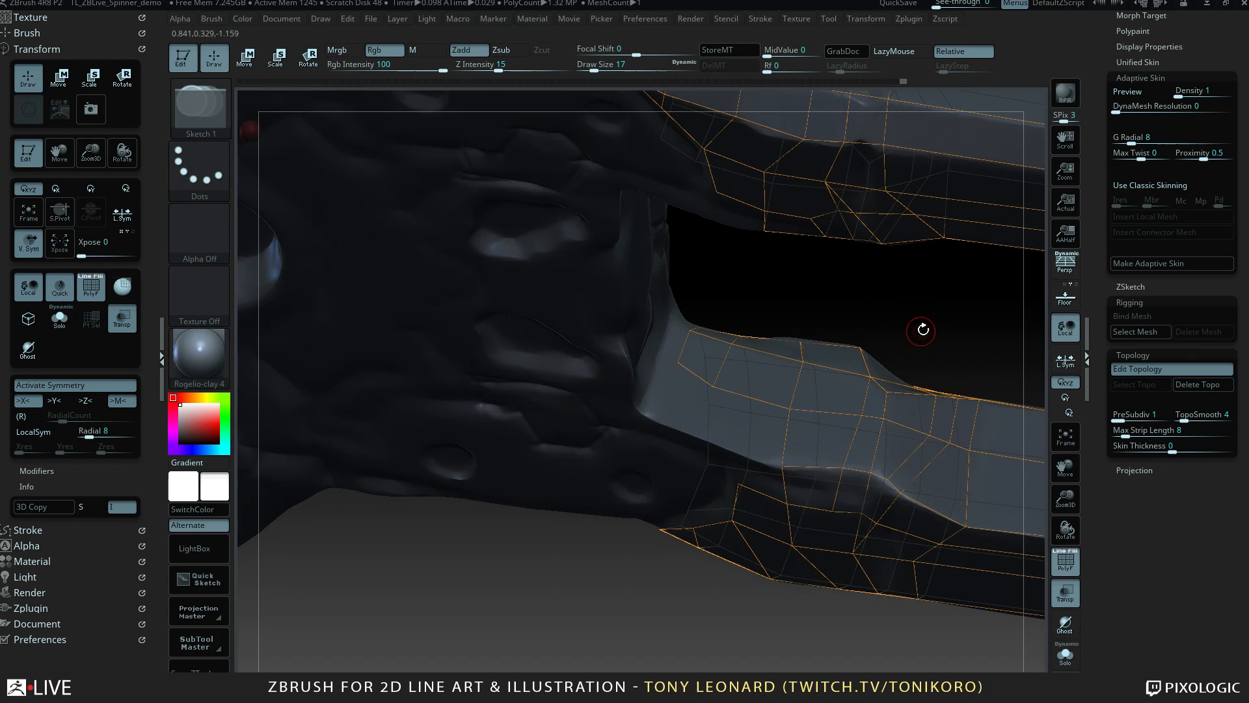
alt+drag(935, 325, 669, 265)
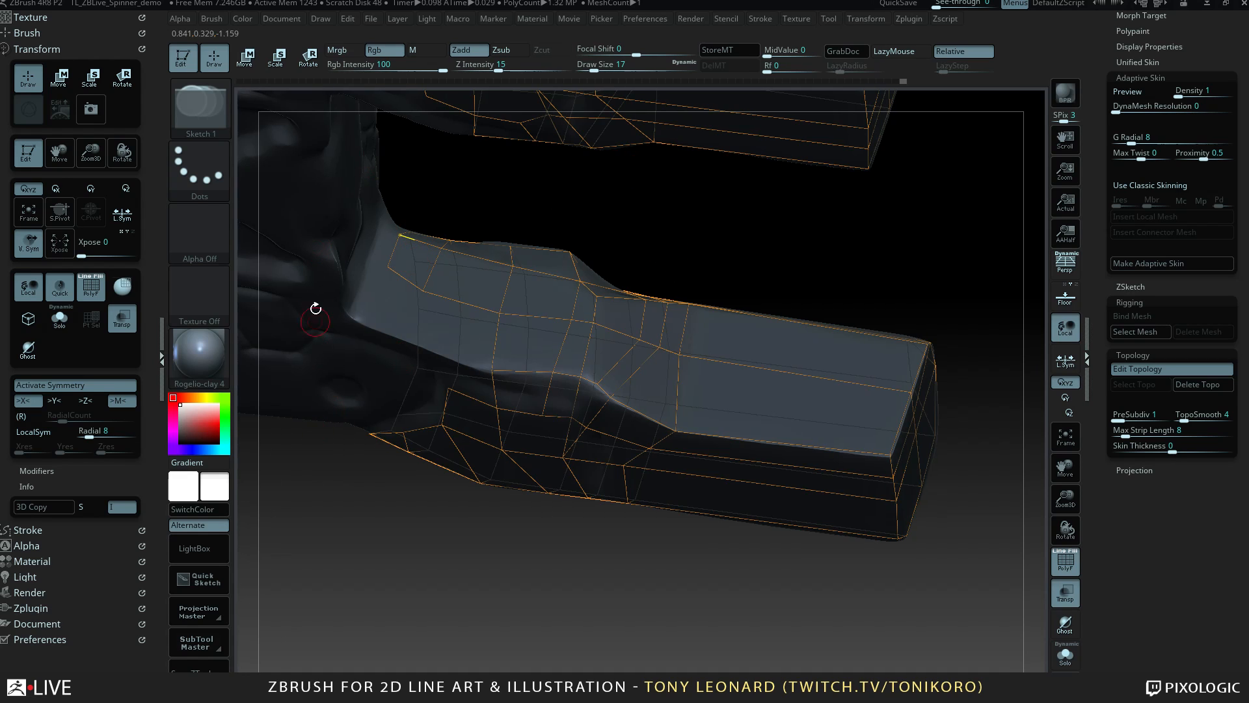
Close the rear of the inward side with edges down to the bevel rim and connect the rim to the lower strip.
click(388, 266)
click(409, 342)
click(424, 291)
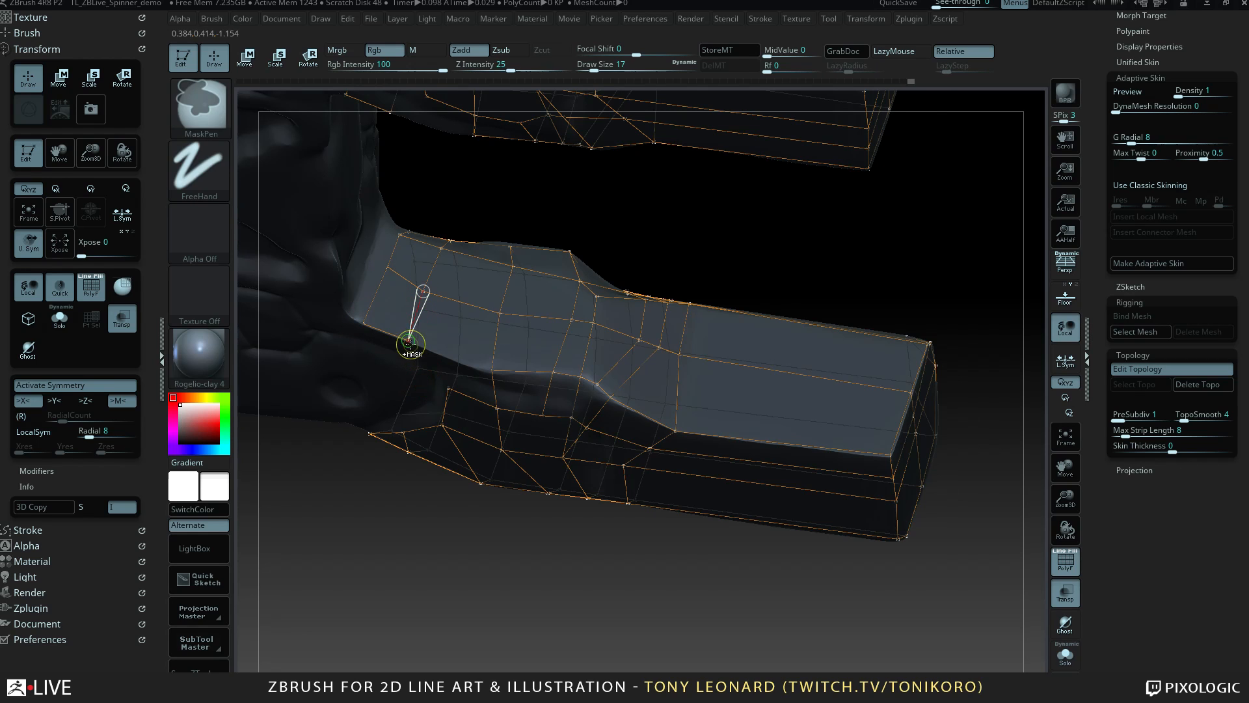
ctrl+click(409, 342)
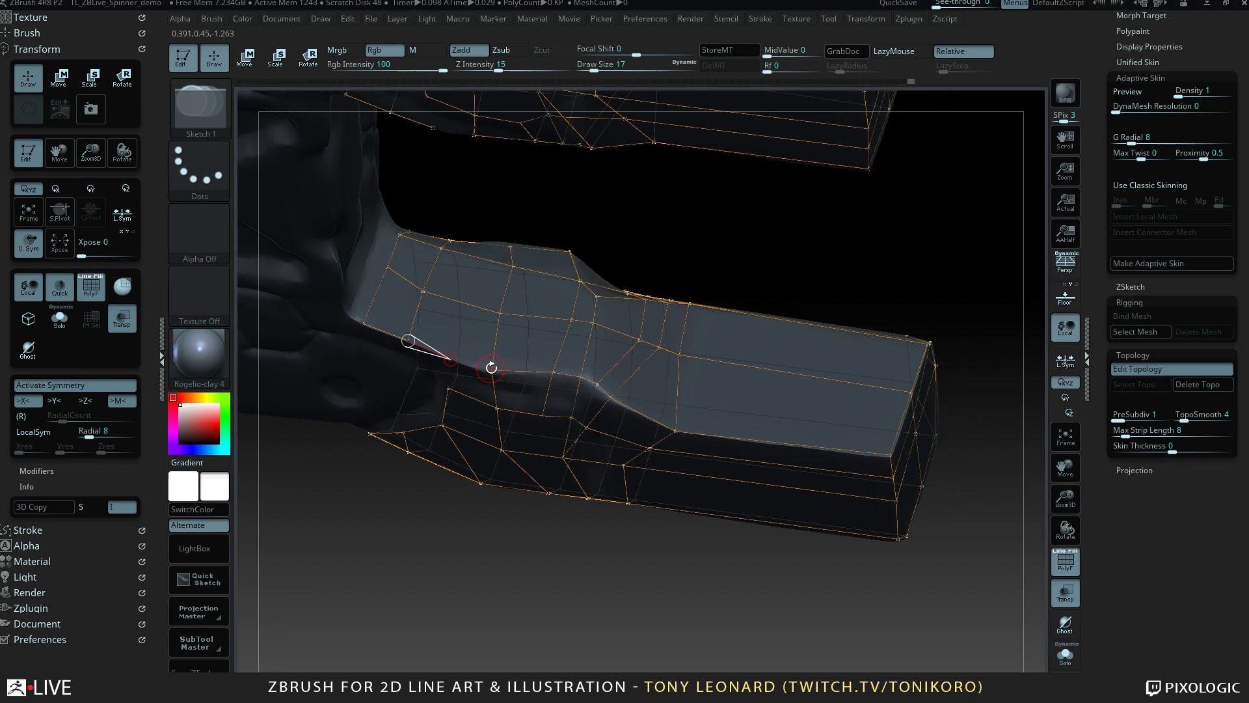
drag(545, 528, 575, 503)
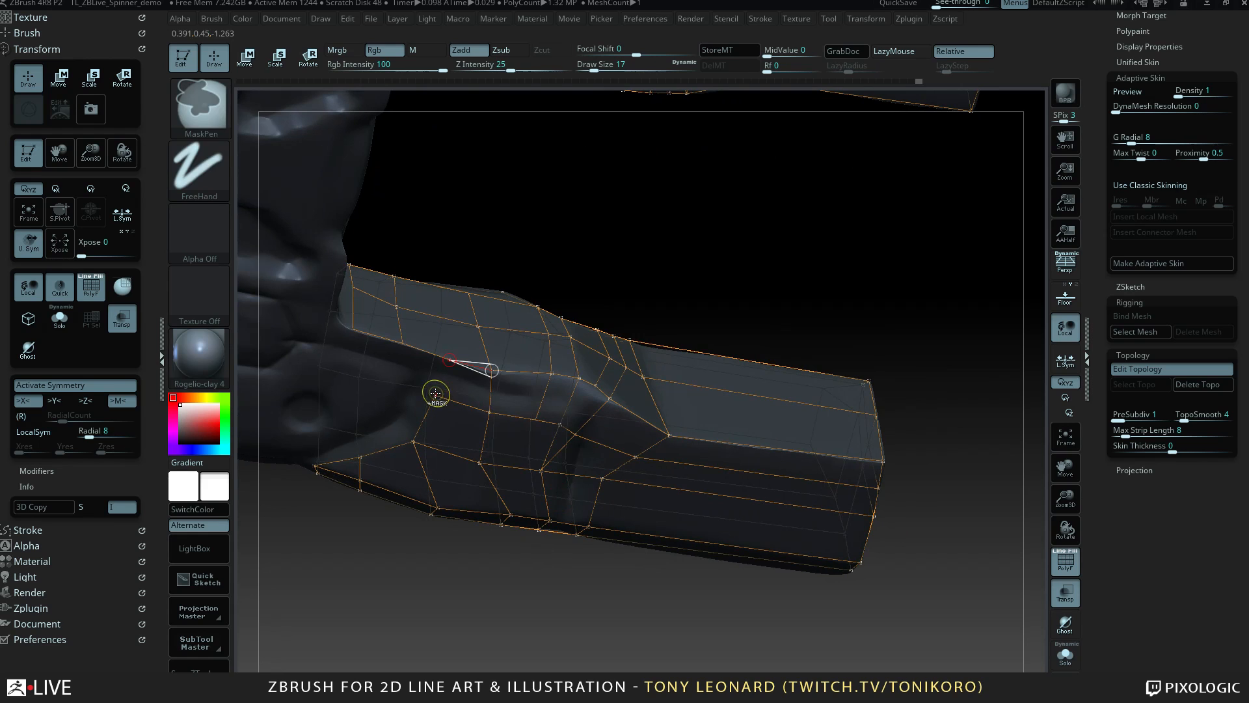
ctrl+click(436, 395)
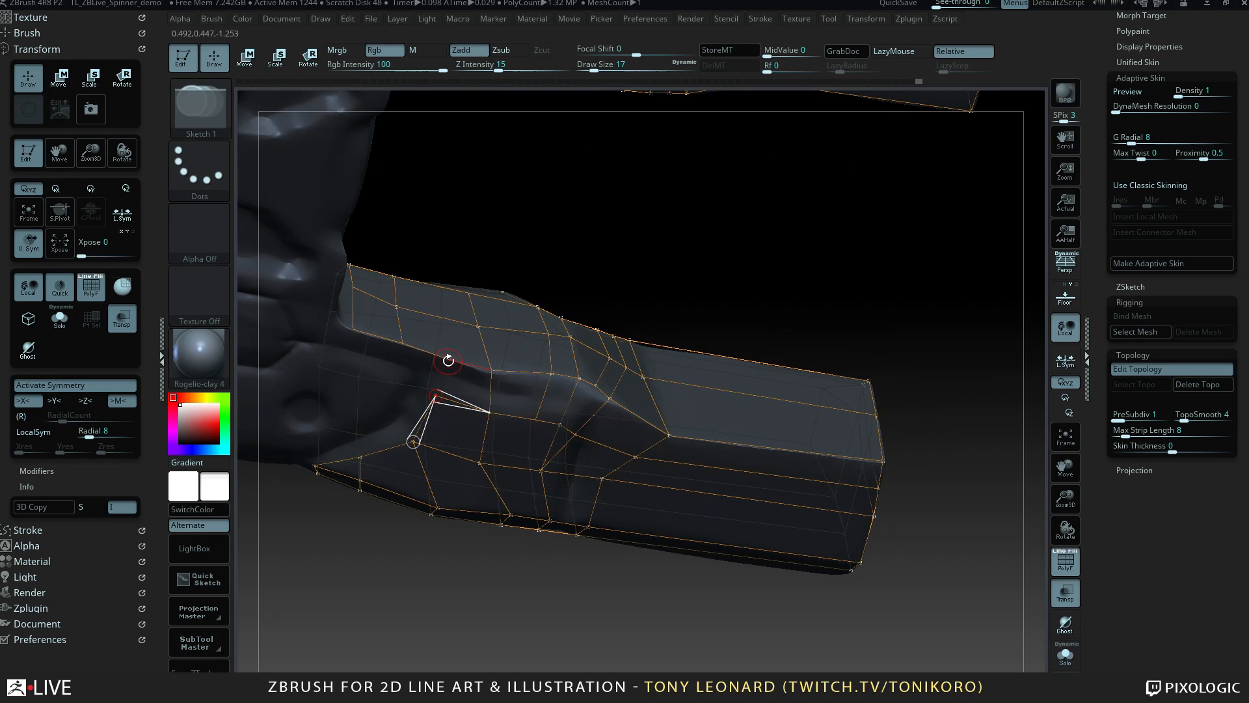
drag(318, 496, 315, 467)
Add a row of faces along the prong's rear end where it meets the body, up to the bevel rim.
ctrl+click(310, 486)
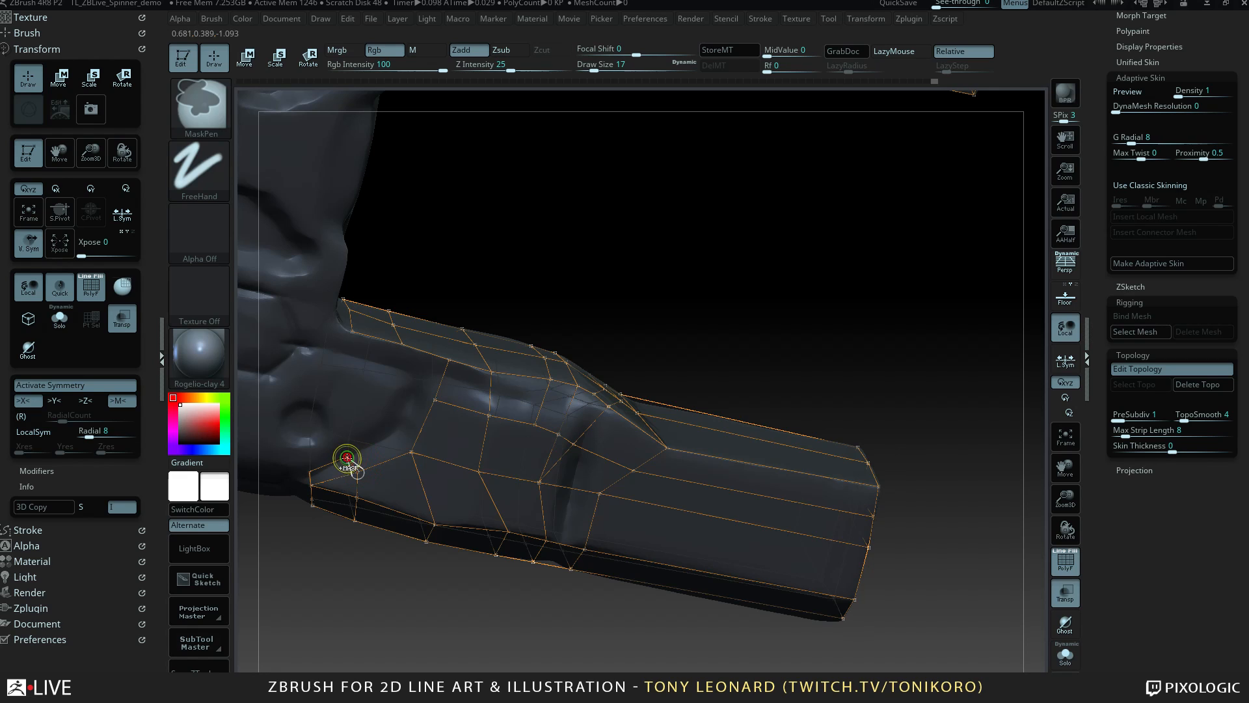
click(410, 451)
ctrl+click(393, 435)
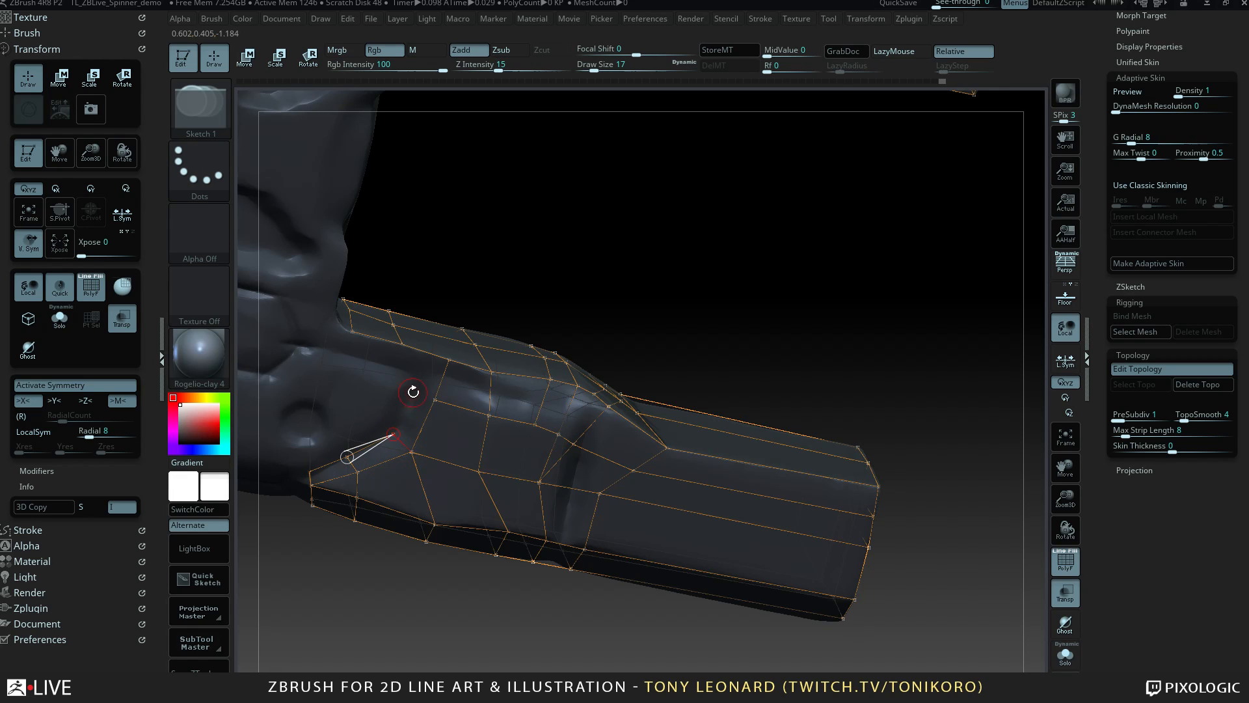
click(410, 393)
ctrl+click(410, 394)
click(423, 375)
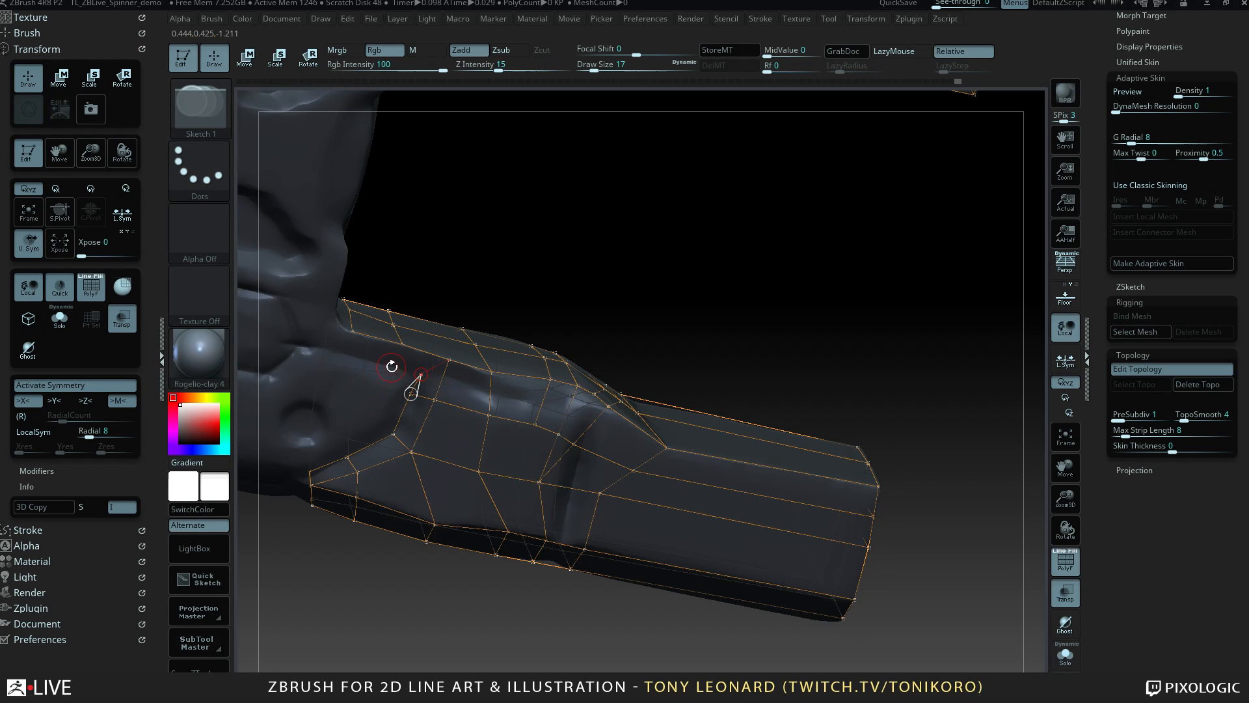
click(401, 344)
ctrl+click(391, 367)
Preview the adaptive skin and inspect the closed prong panels from the front, side and underneath.
key(a)
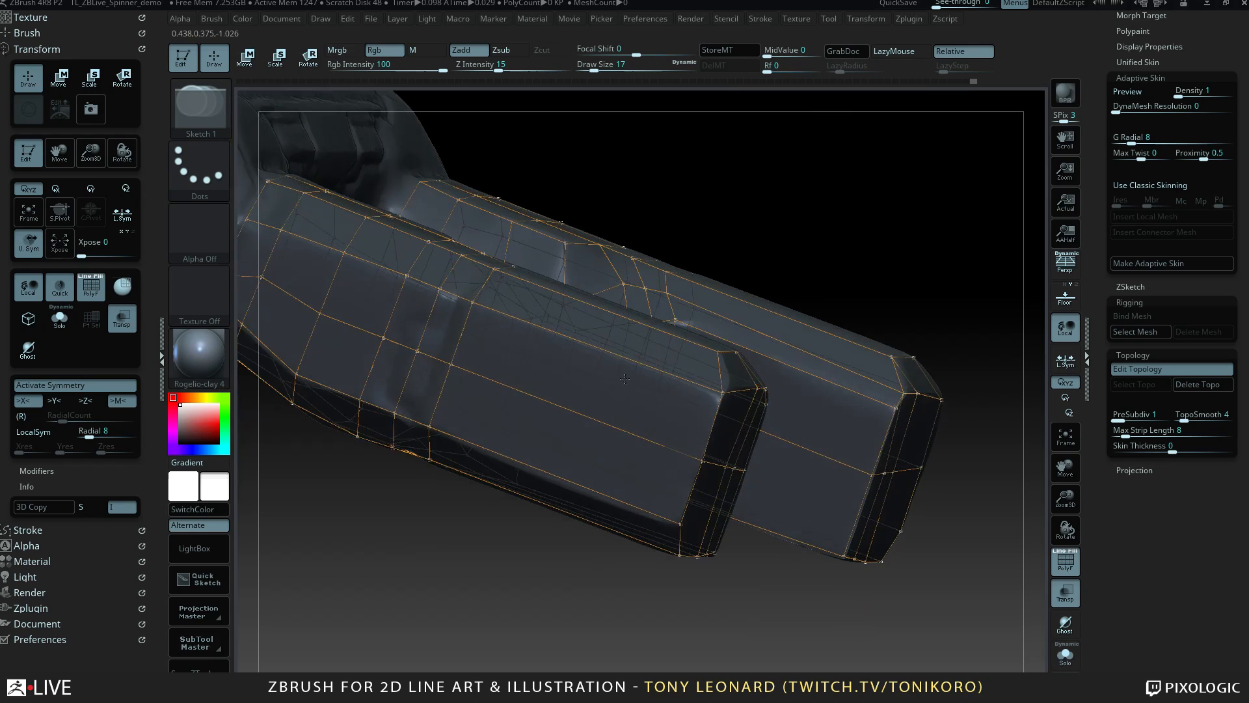
drag(831, 279, 786, 429)
key(a)
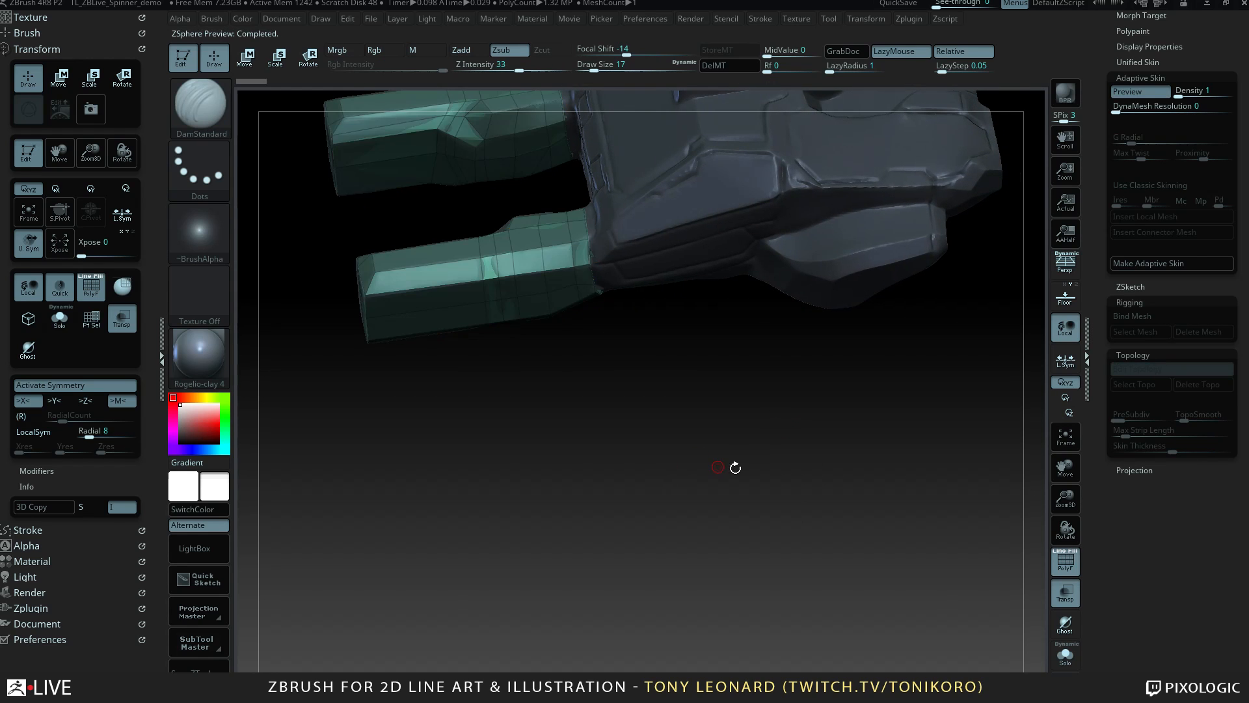
mouse_move(733, 465)
mouse_down()
mouse_move(851, 543)
mouse_move(787, 456)
mouse_move(783, 392)
mouse_up()
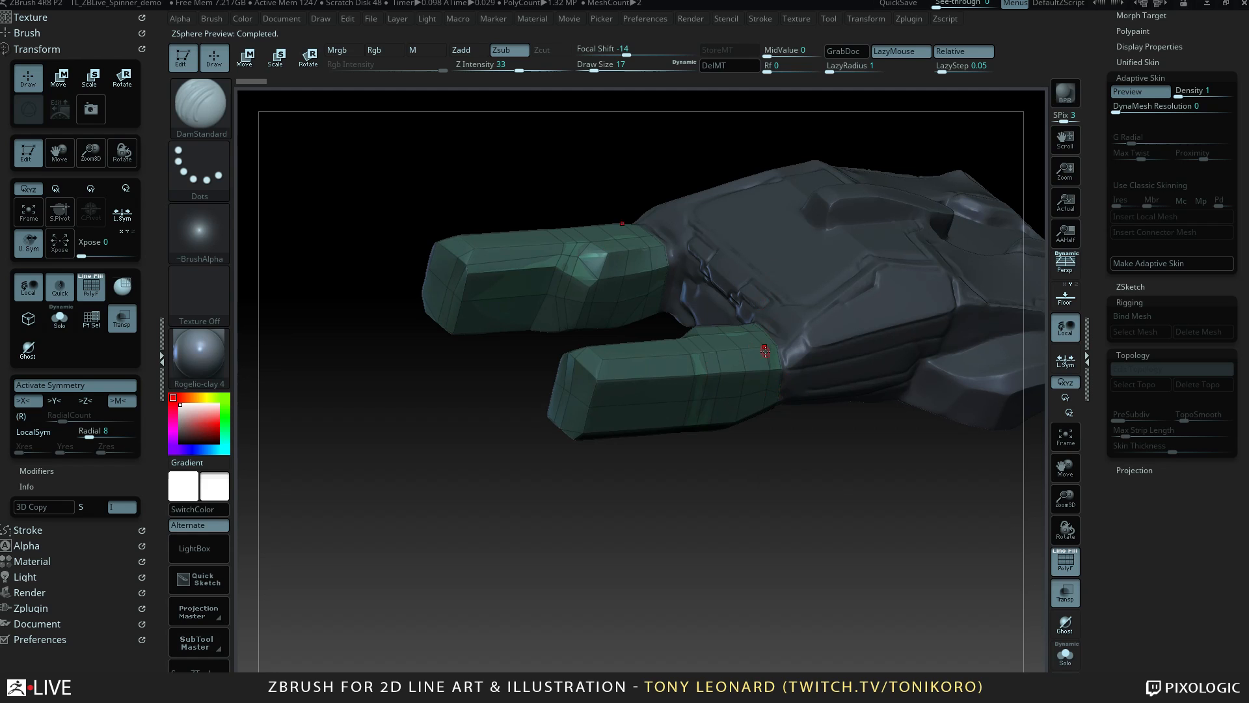
drag(791, 515, 711, 321)
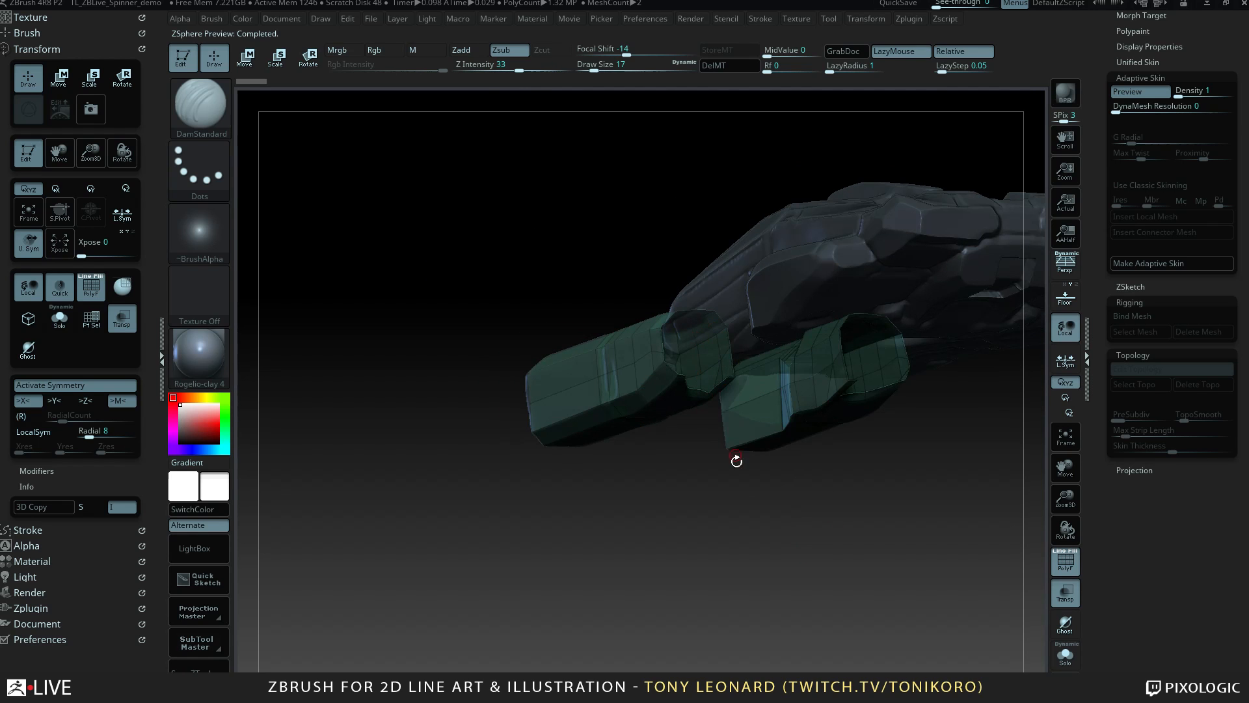
drag(736, 460, 666, 145)
alt+drag(829, 527, 949, 481)
Make an adaptive skin mesh from the ZSphere prong panels and append the skin as a new subtool.
click(1168, 267)
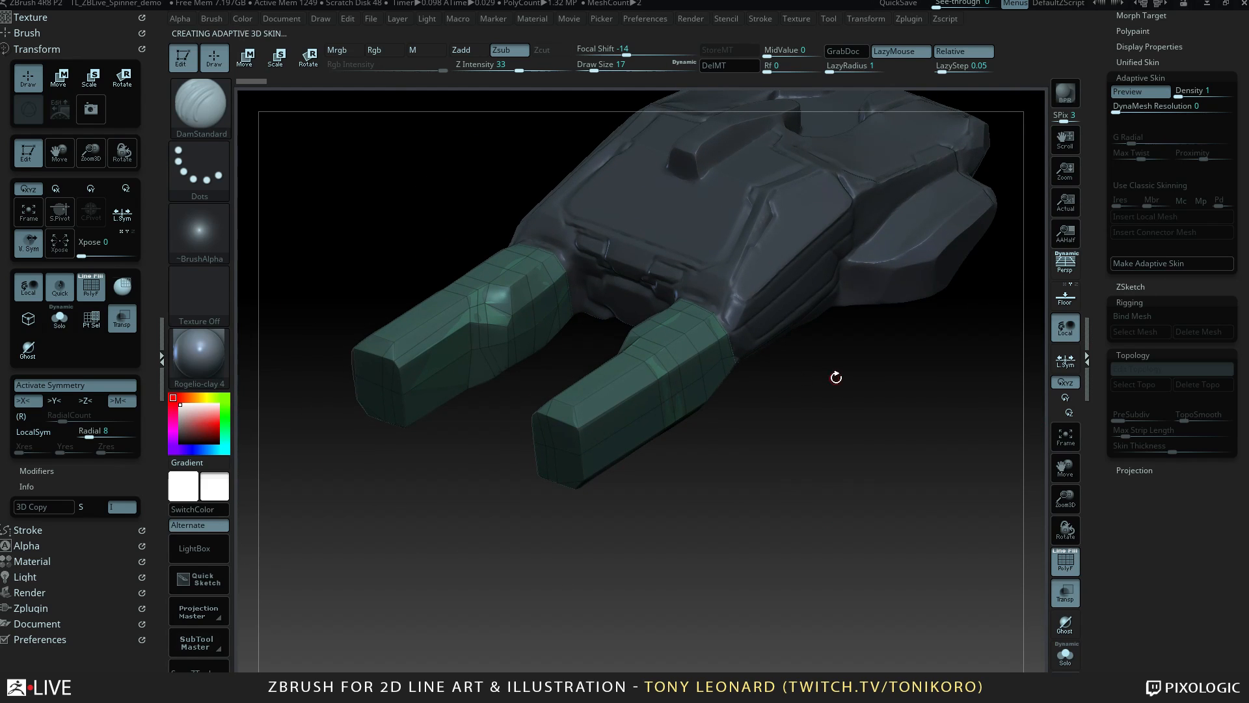
drag(1100, 125, 1107, 379)
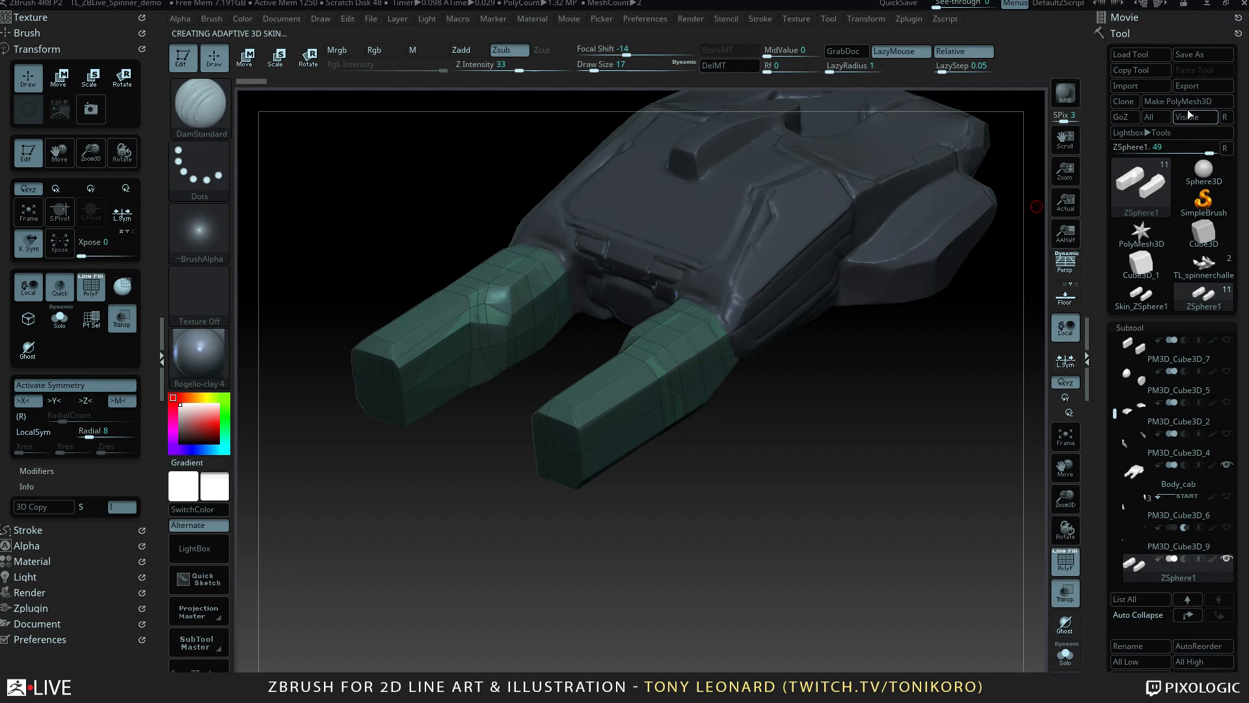
drag(1100, 612, 1103, 379)
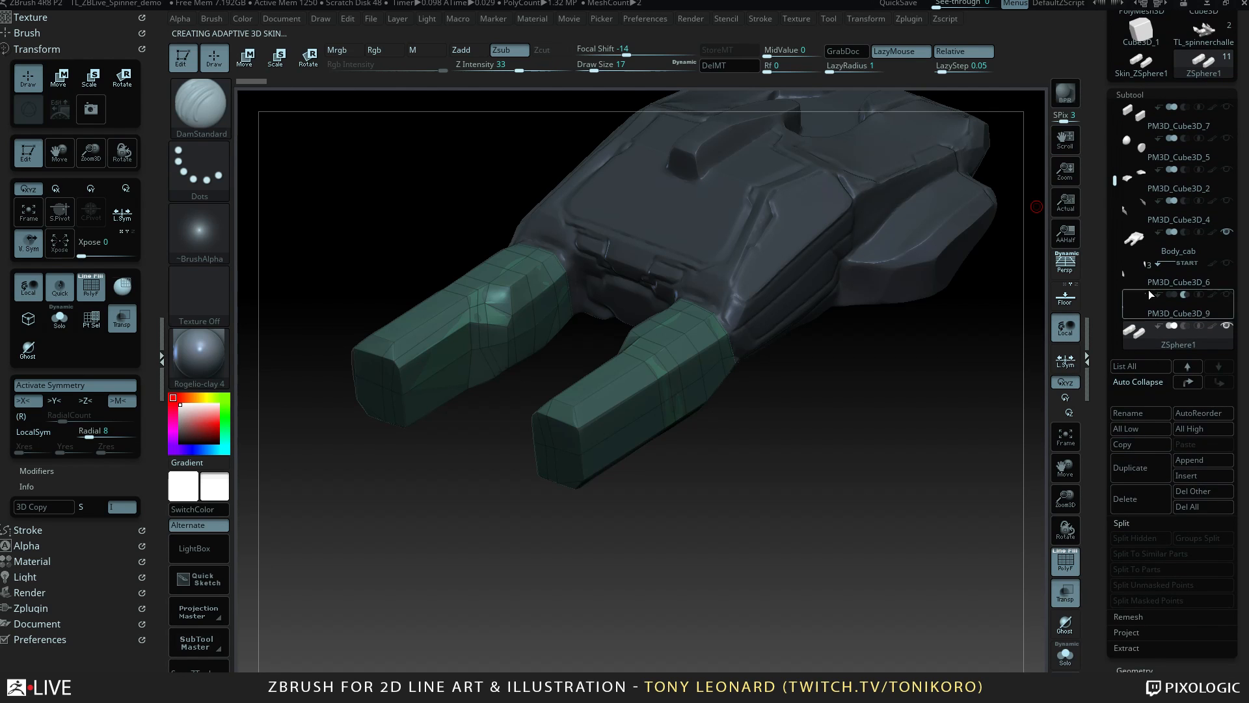
click(1199, 464)
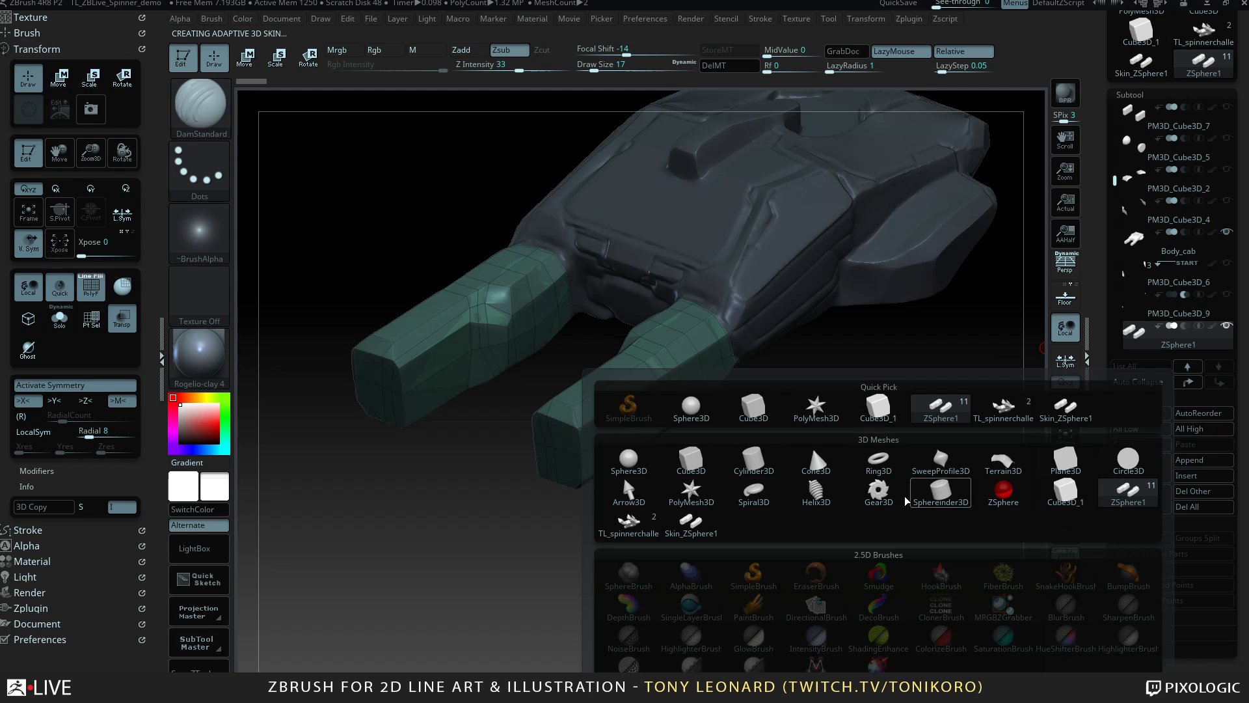
mouse_move(699, 523)
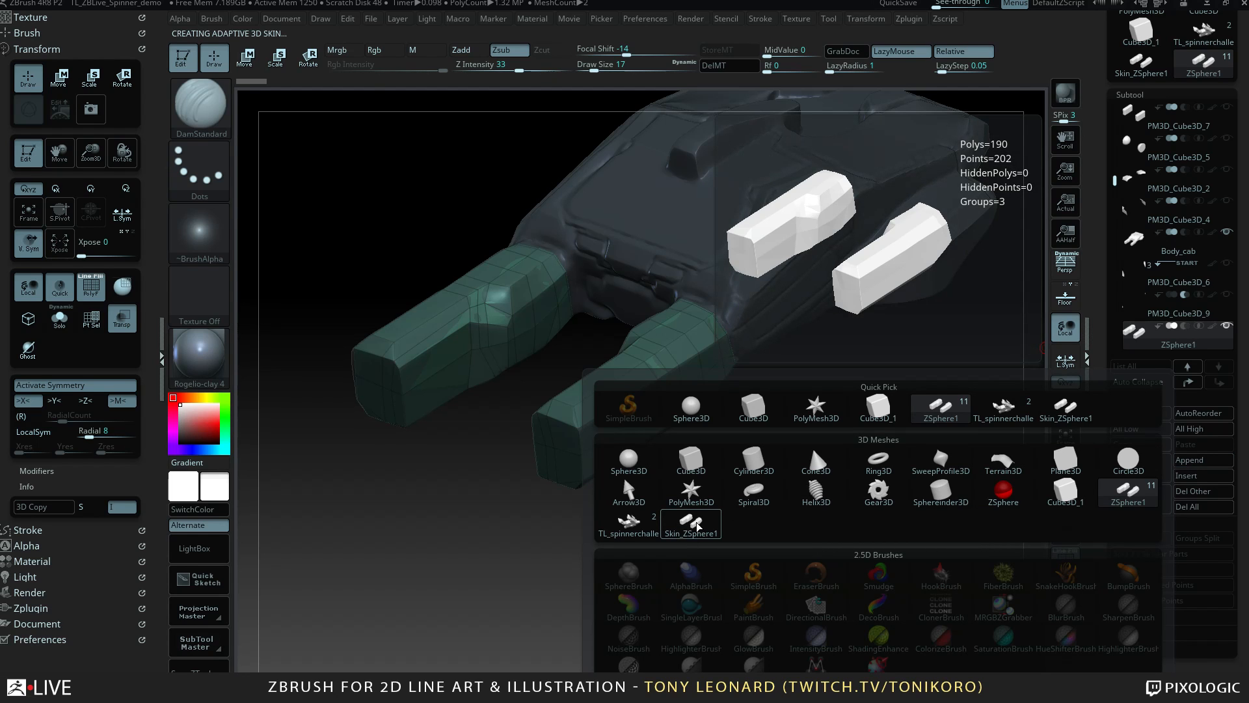
click(695, 525)
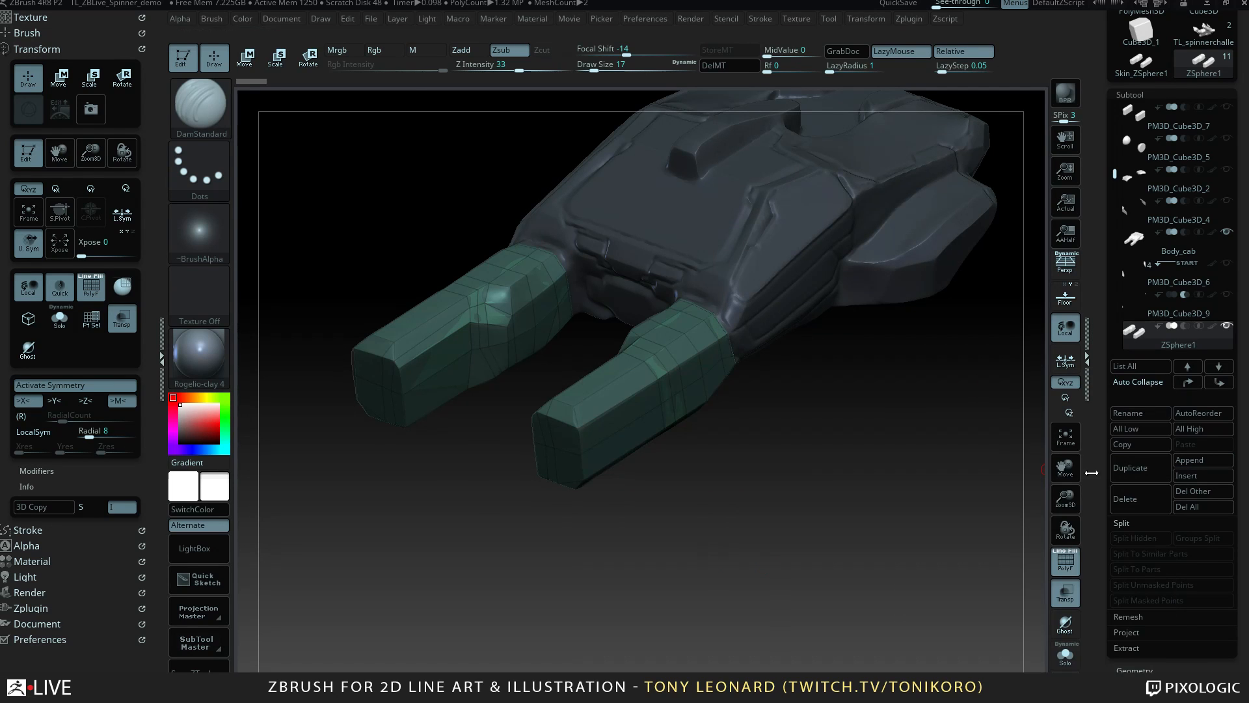
Turn off the ZSphere subtool's skin preview, delete its drawn topology and leave topology editing.
drag(1117, 164, 1093, 251)
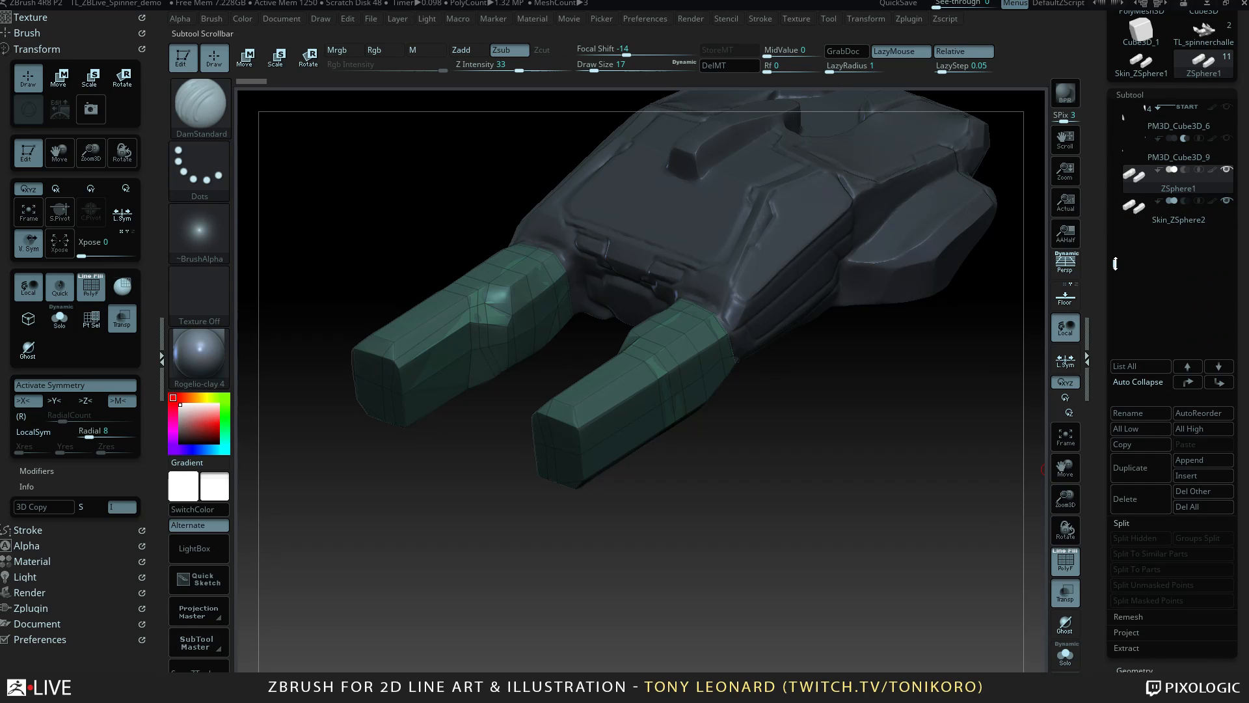
key(a)
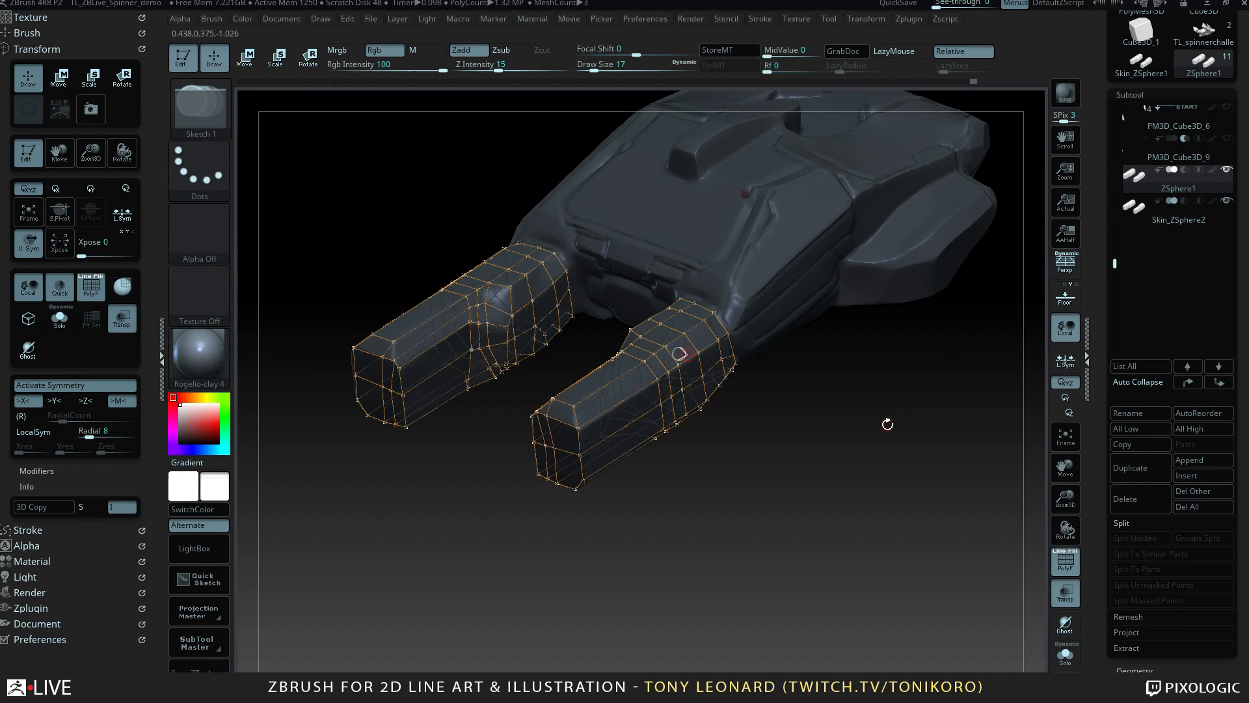
click(1205, 222)
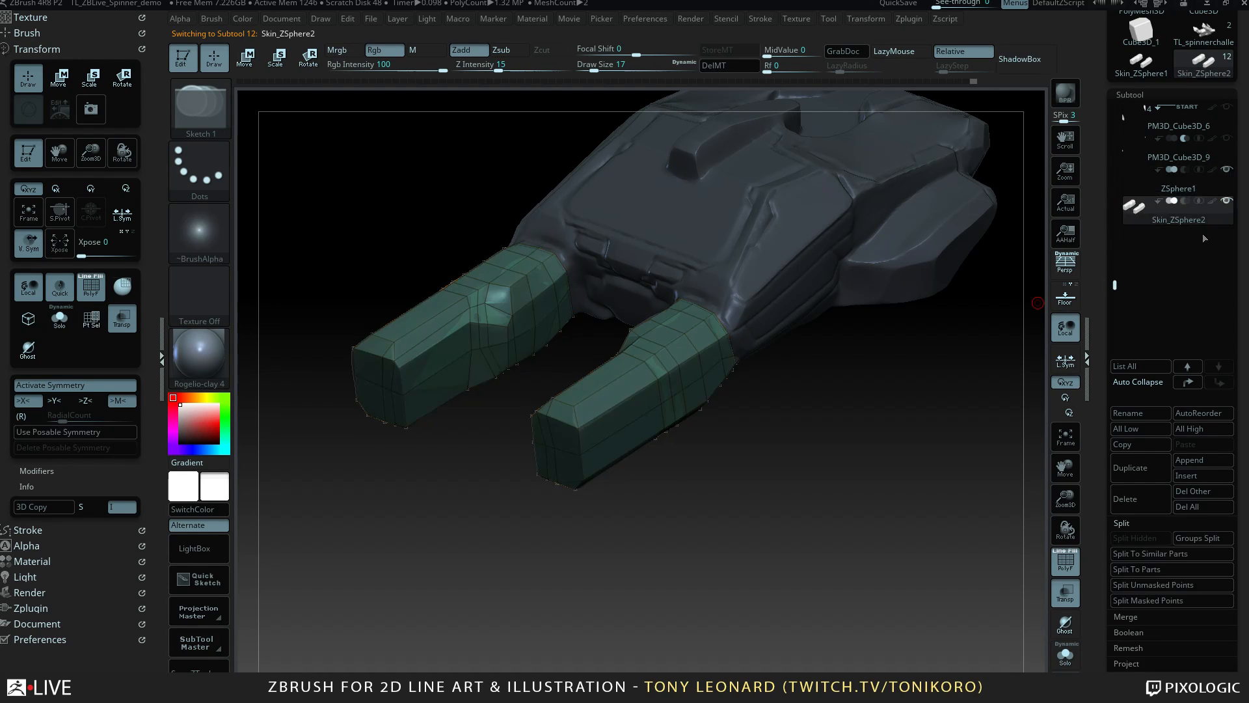
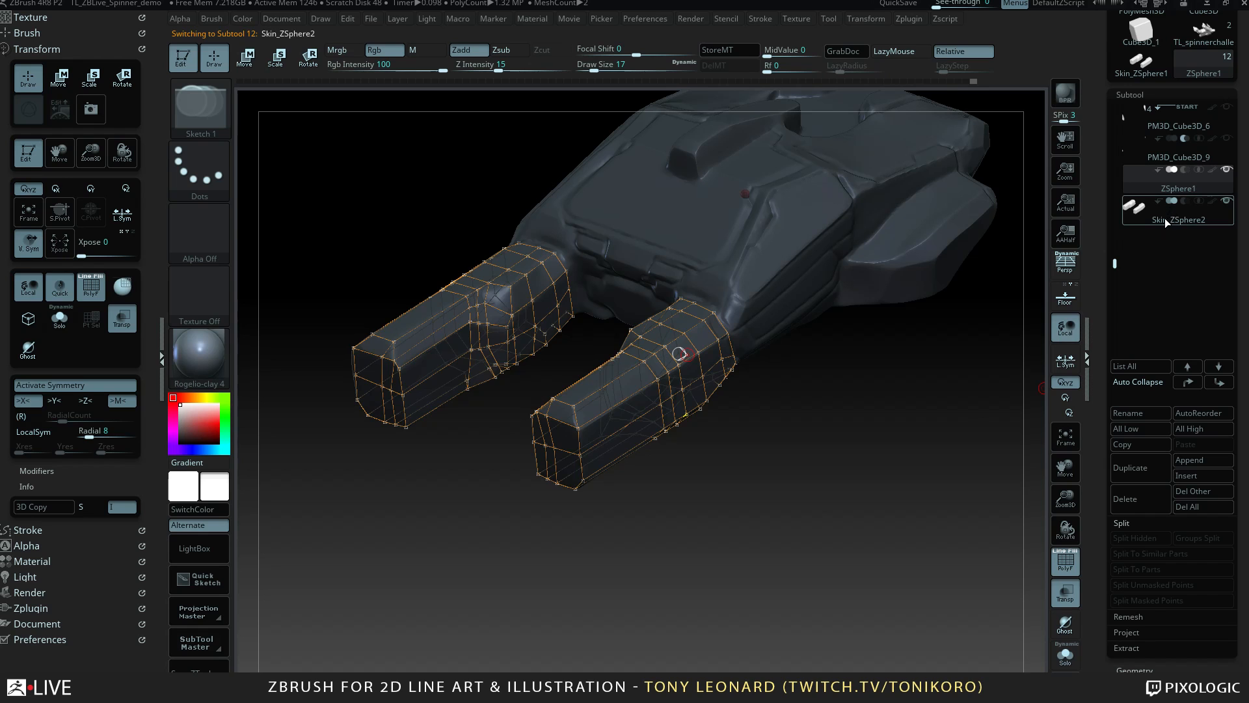
mouse_move(852, 517)
mouse_down()
mouse_move(922, 526)
mouse_move(878, 531)
mouse_move(870, 518)
mouse_move(922, 453)
mouse_up()
click(1186, 184)
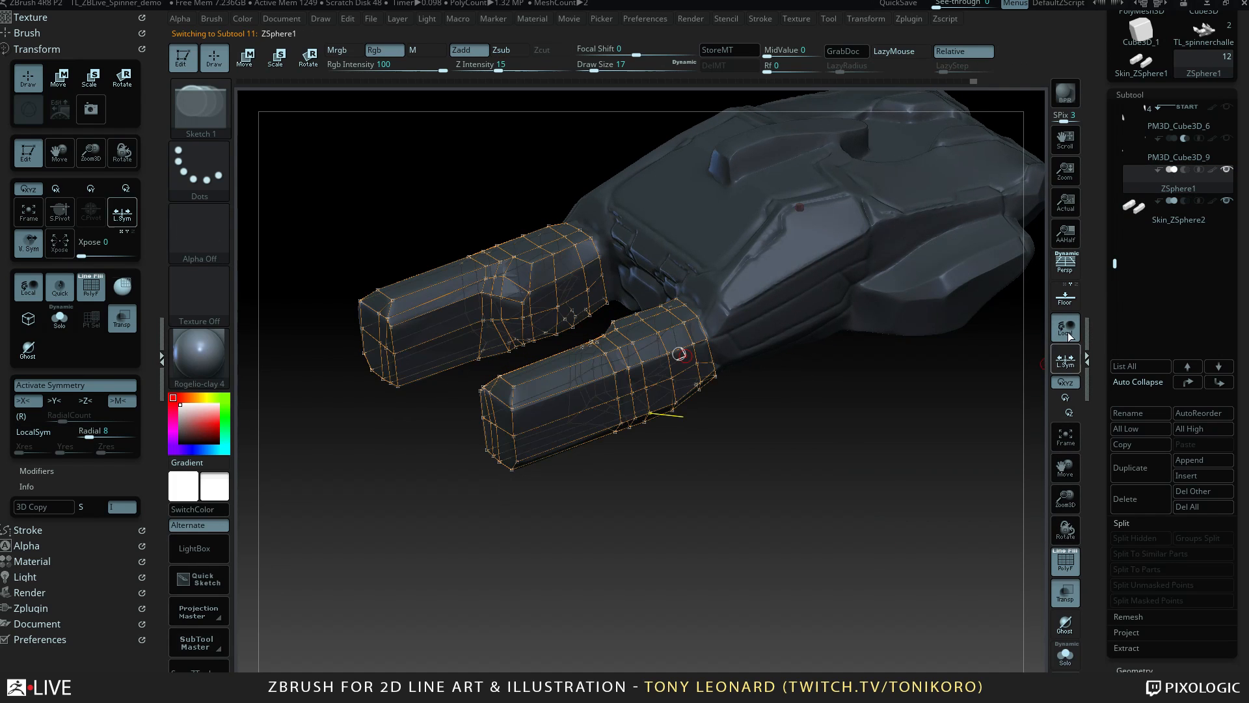
drag(1097, 630, 1096, 436)
drag(1098, 254, 1102, 279)
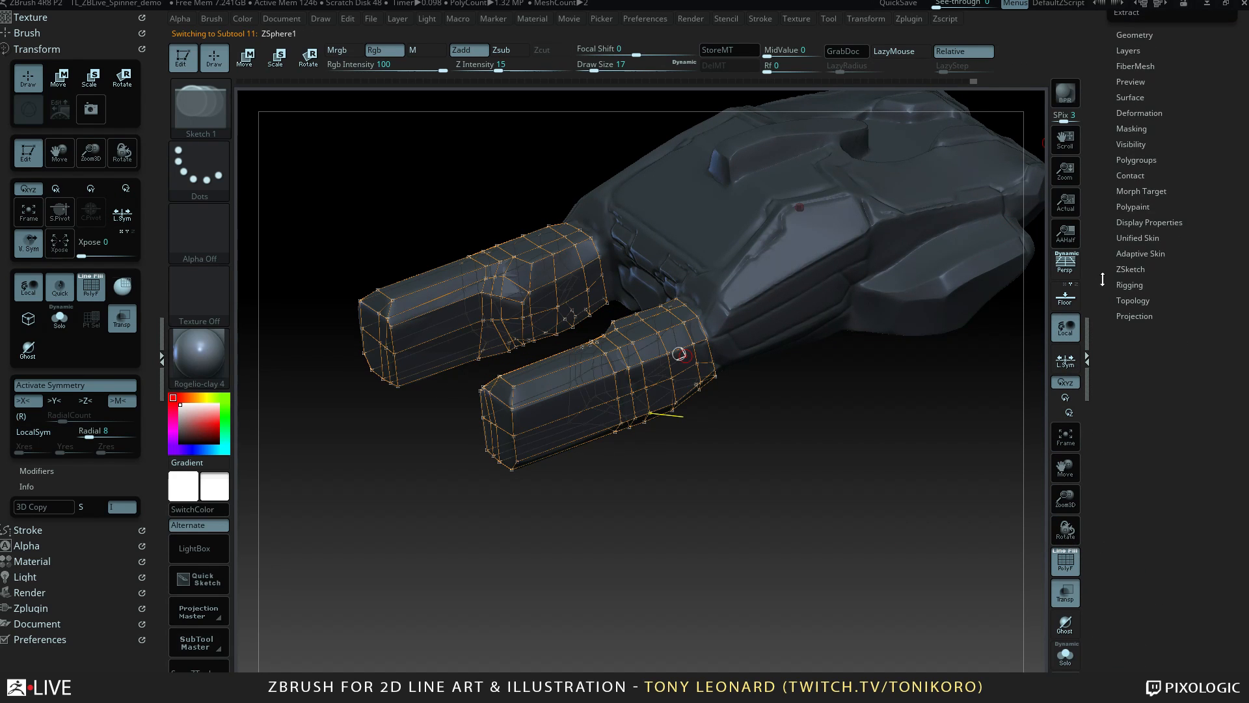
click(1135, 301)
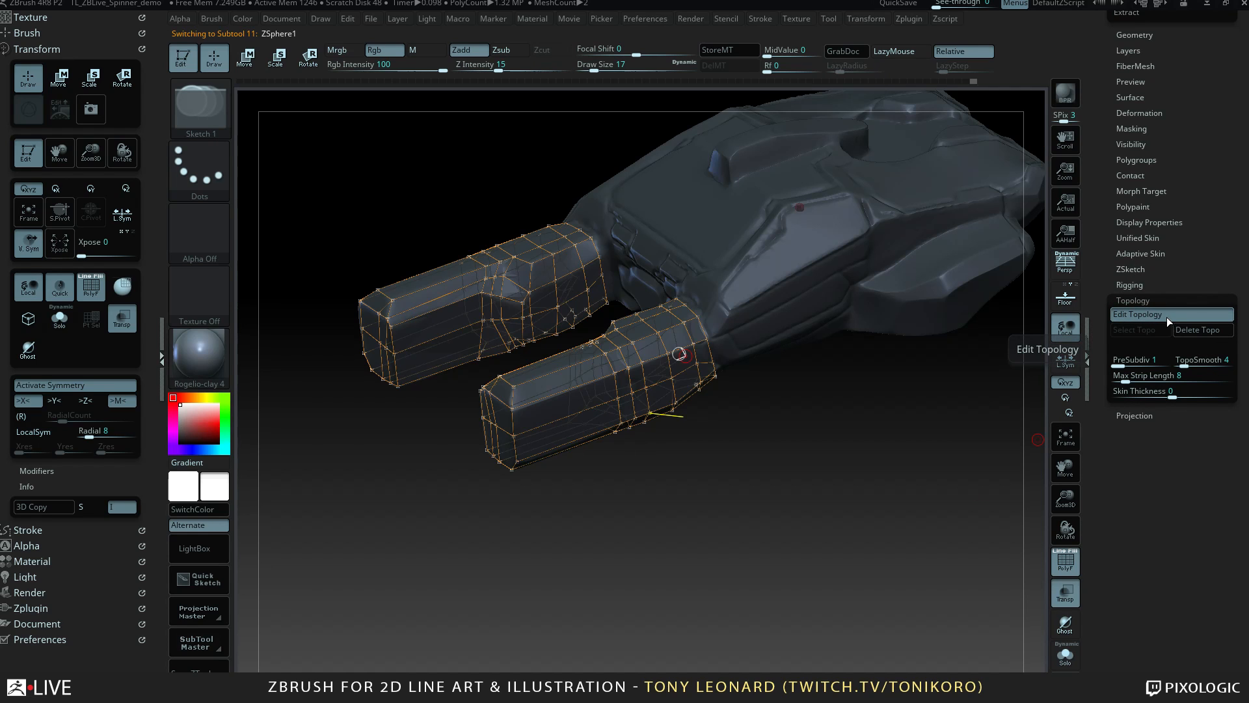
click(1190, 329)
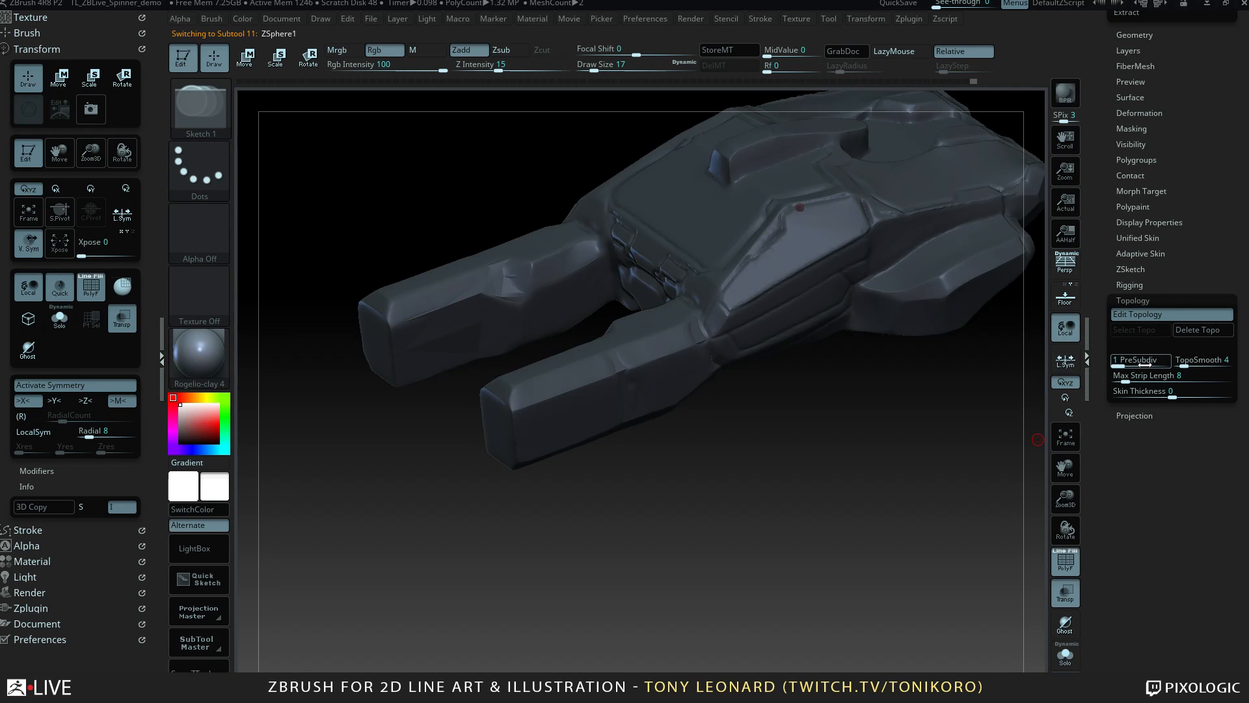
click(1150, 316)
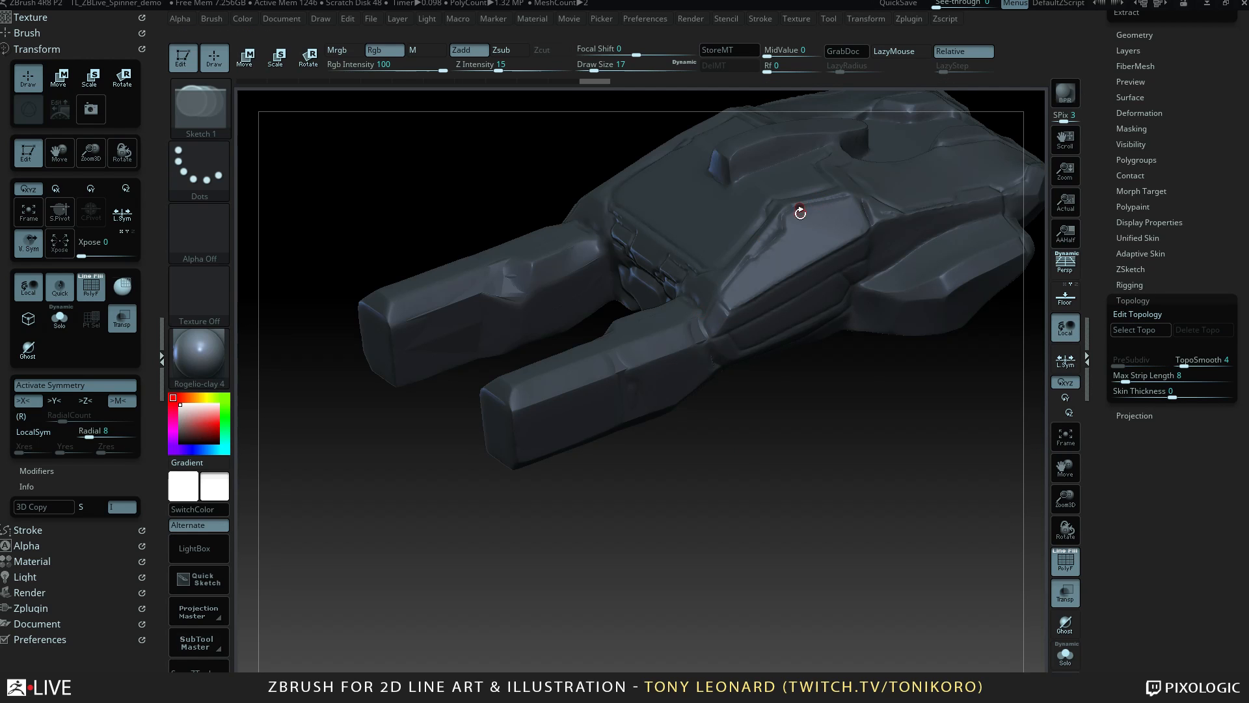
Select the appended Skin_ZSphere2 subtool and hide all other subtools so only the prong panels show.
drag(830, 530, 753, 266)
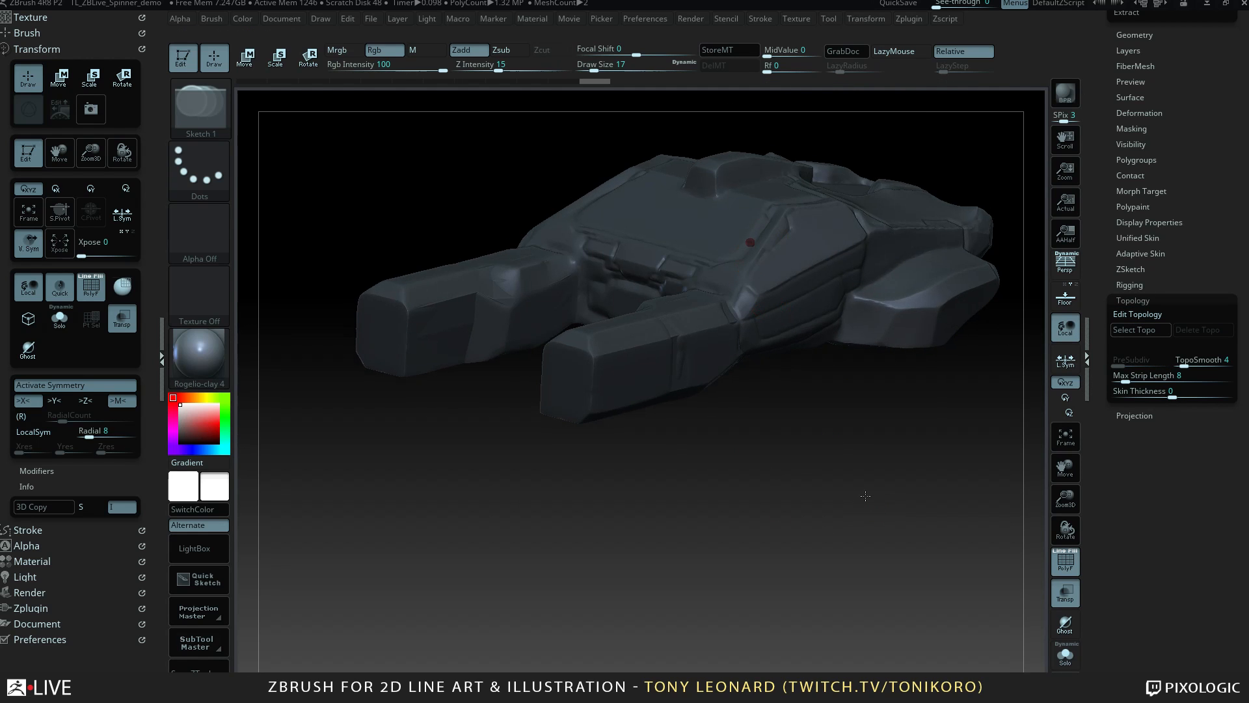
drag(865, 496, 864, 463)
drag(791, 482, 547, 333)
drag(662, 417, 567, 388)
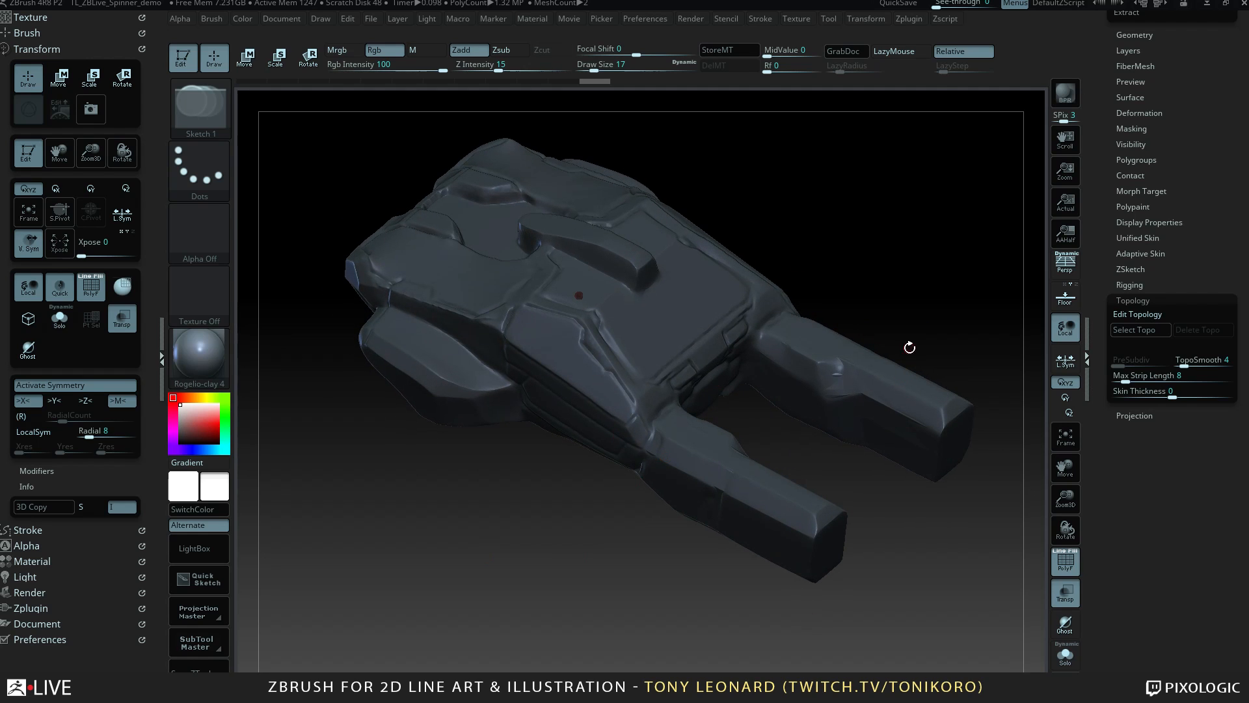
drag(1124, 172, 1104, 345)
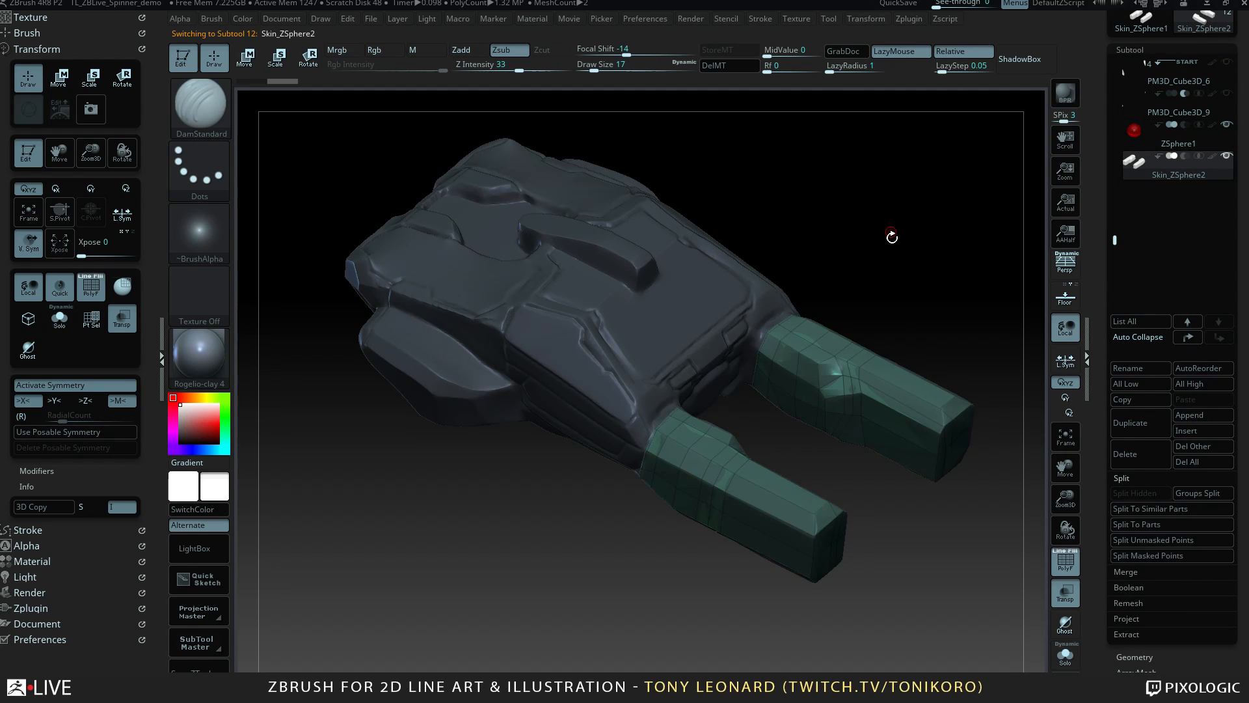
drag(830, 254, 907, 471)
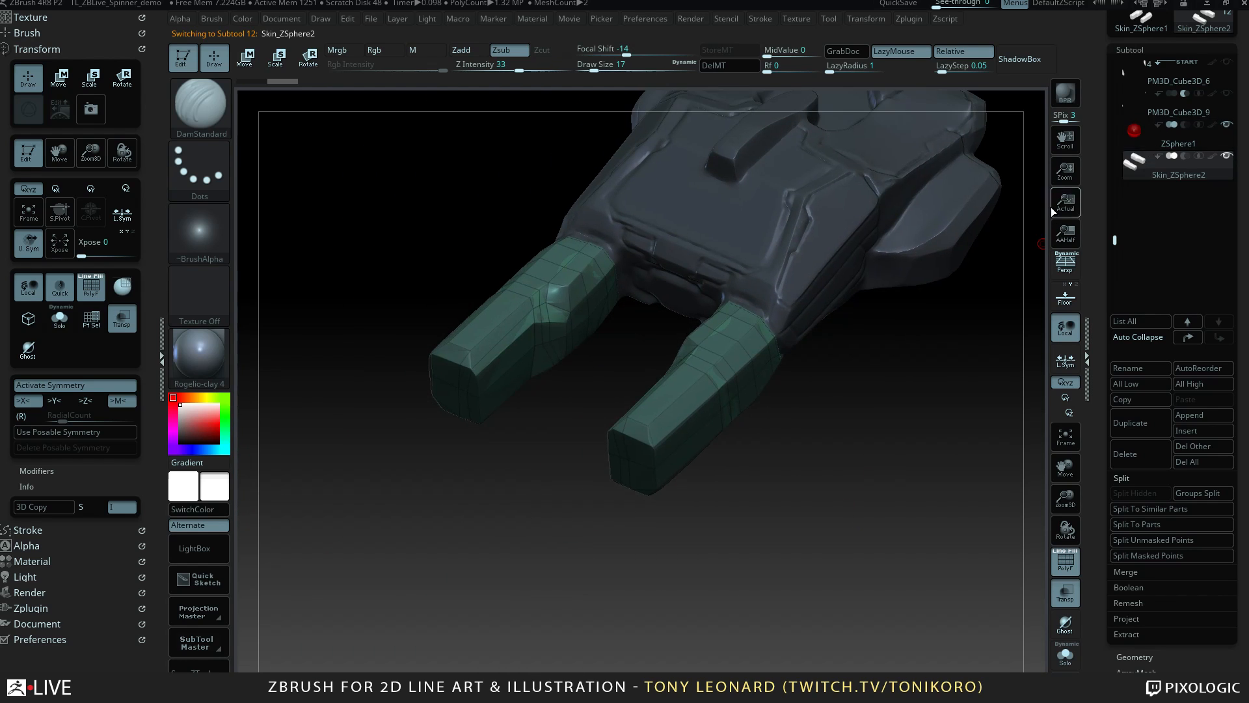
click(1225, 156)
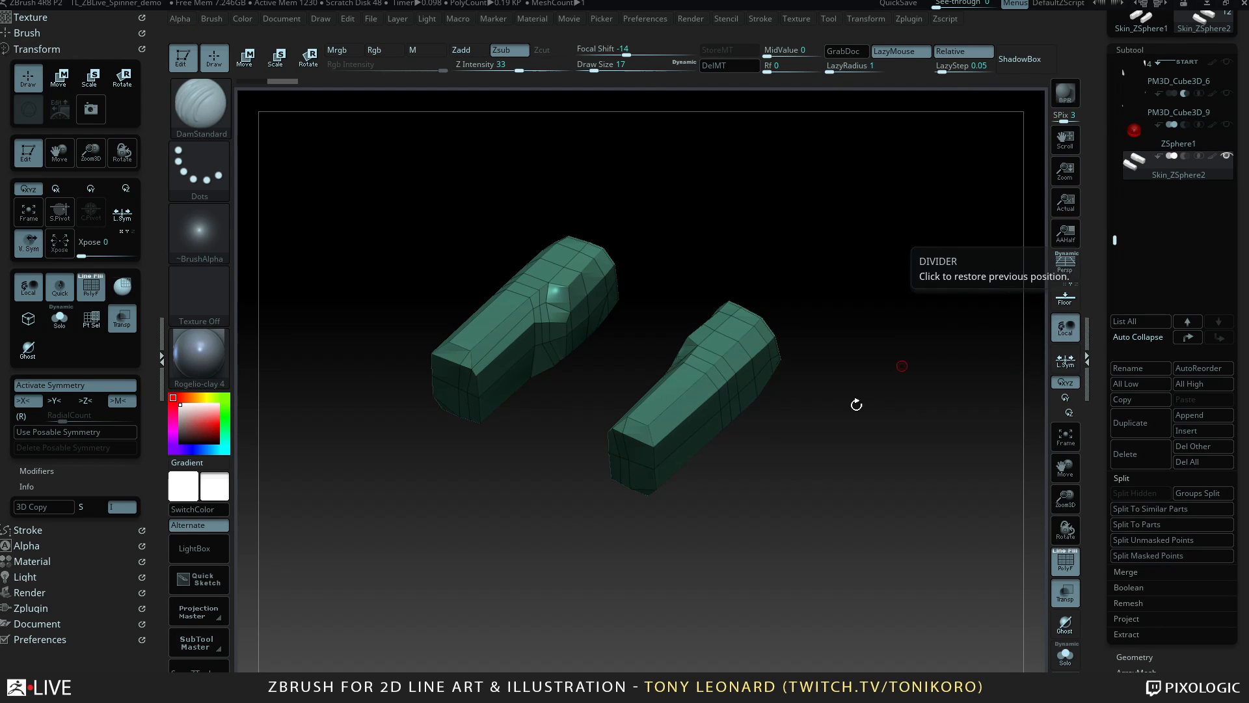
Activate Dynamic Subdiv on the prong panels, accepting its auto-activation always until the next restart.
alt+drag(856, 404, 864, 439)
mouse_move(888, 564)
mouse_down()
mouse_move(878, 516)
mouse_move(905, 551)
mouse_up()
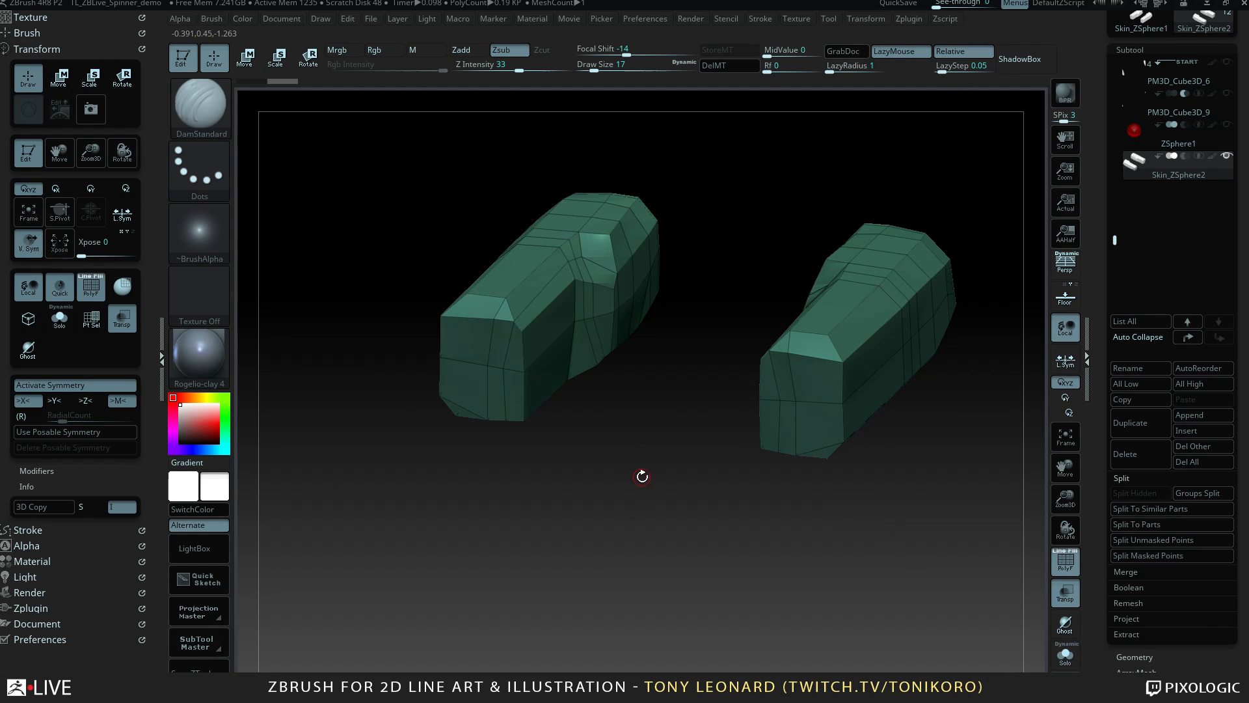
drag(641, 475, 654, 579)
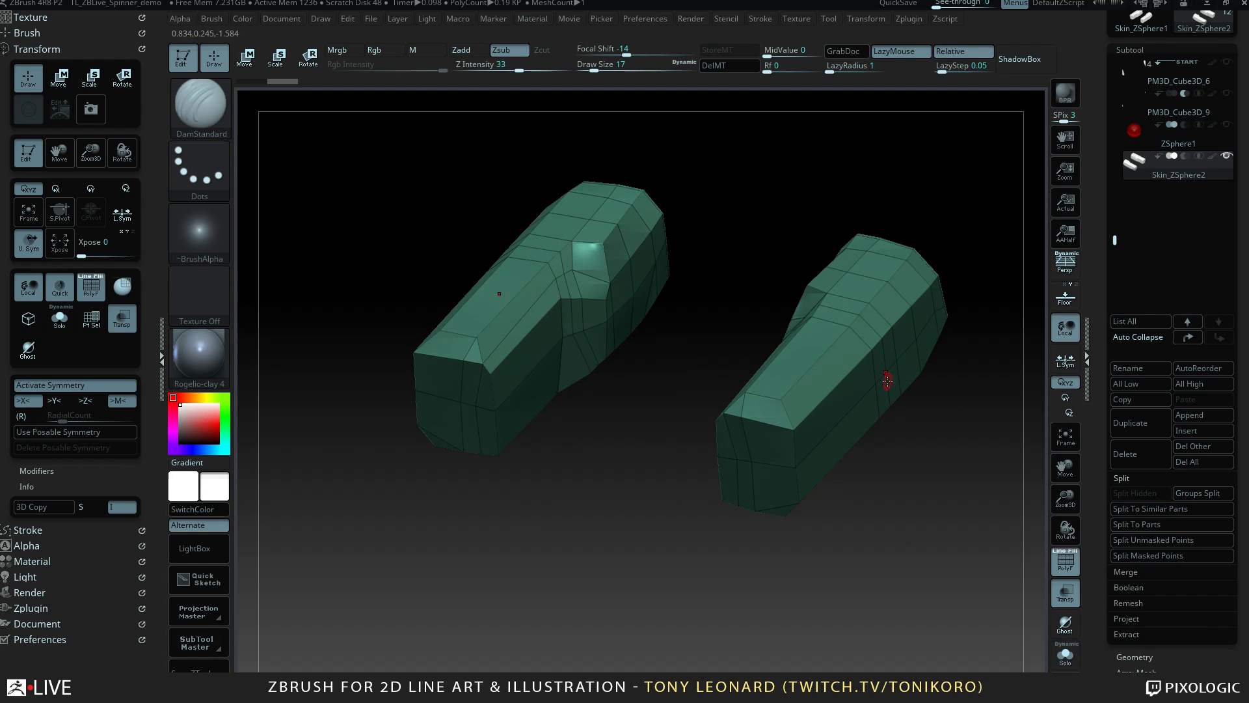
scroll(1106, 504, down, 6)
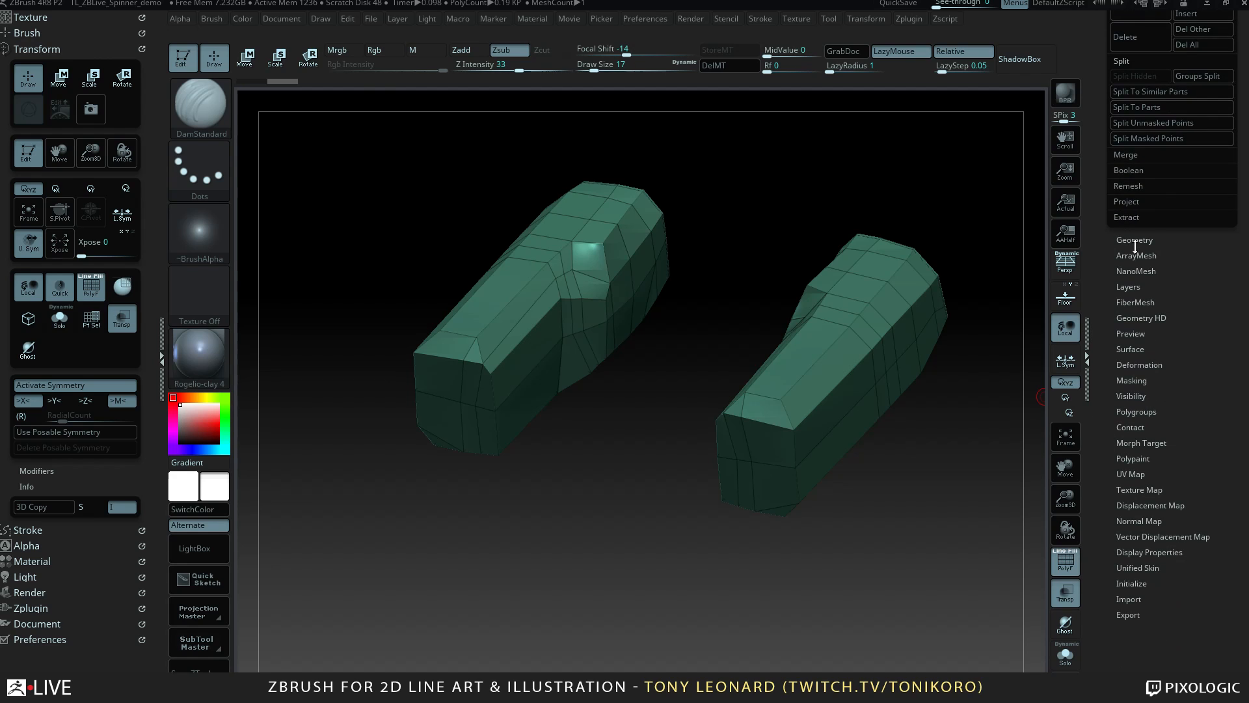
click(1134, 240)
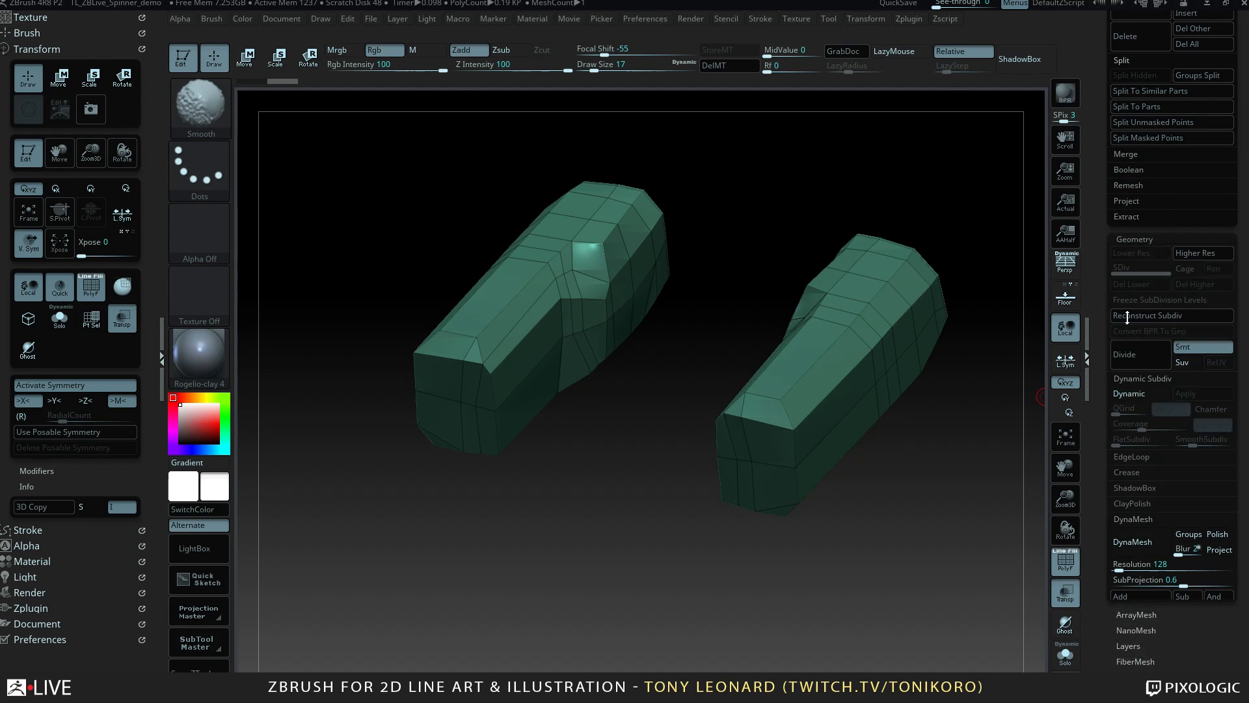
scroll(1137, 288, down, 2)
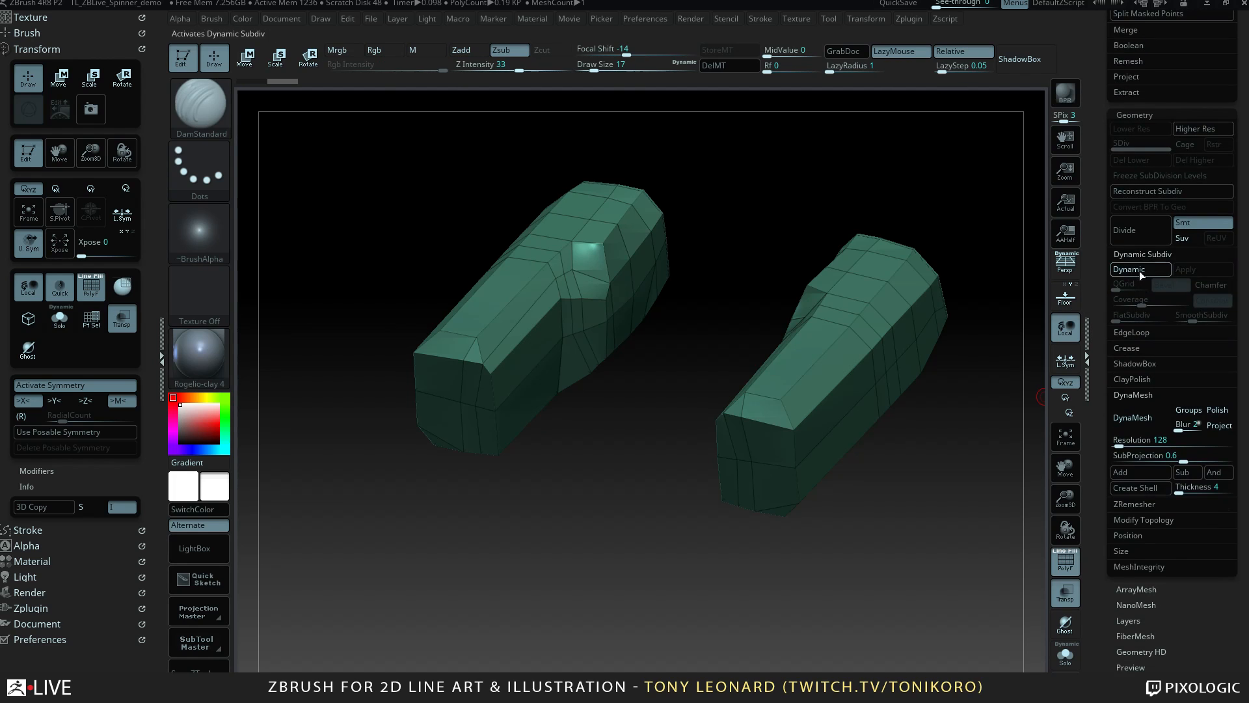
key(d)
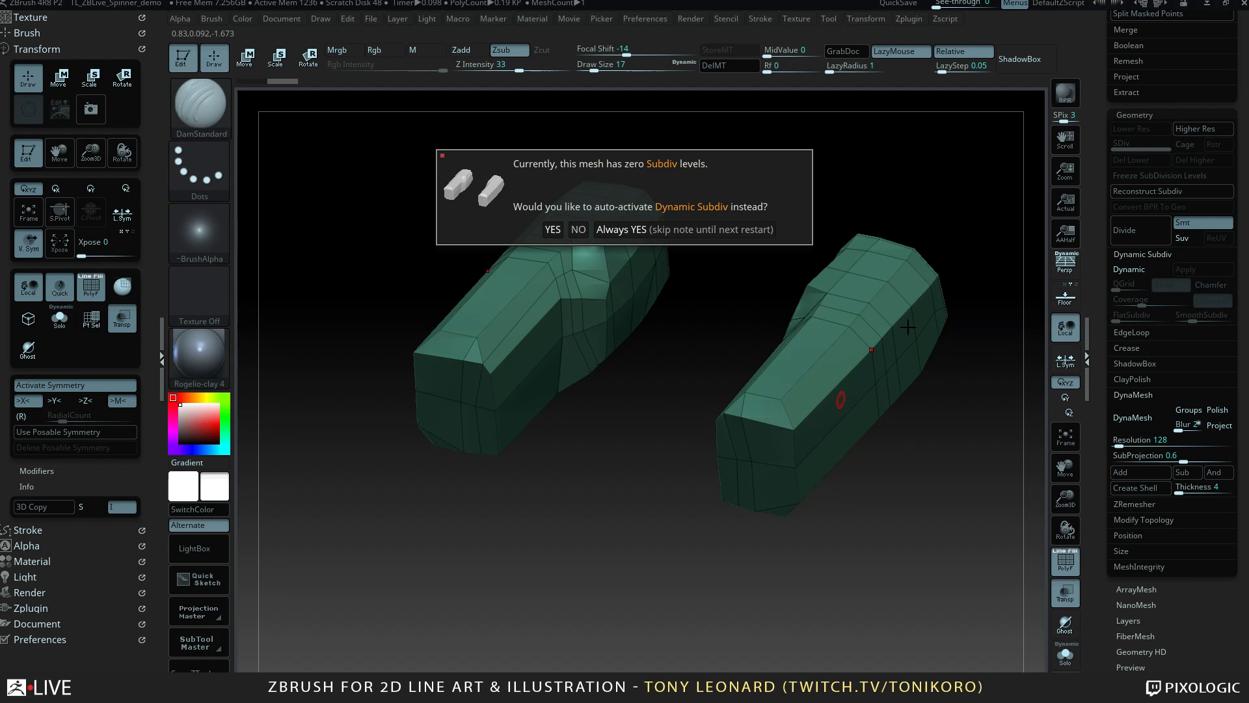
click(642, 232)
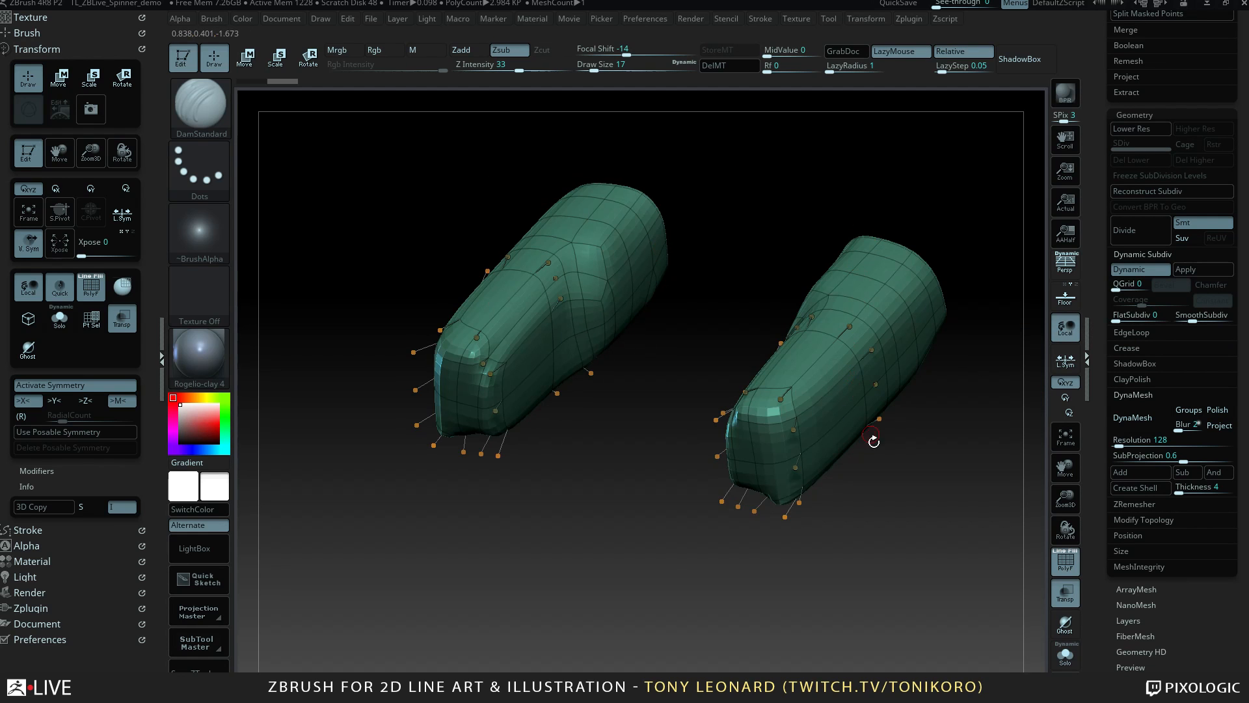
Set SmoothSubdiv to 4 for the panels and return them to the unsmoothed base mesh.
drag(872, 437, 939, 567)
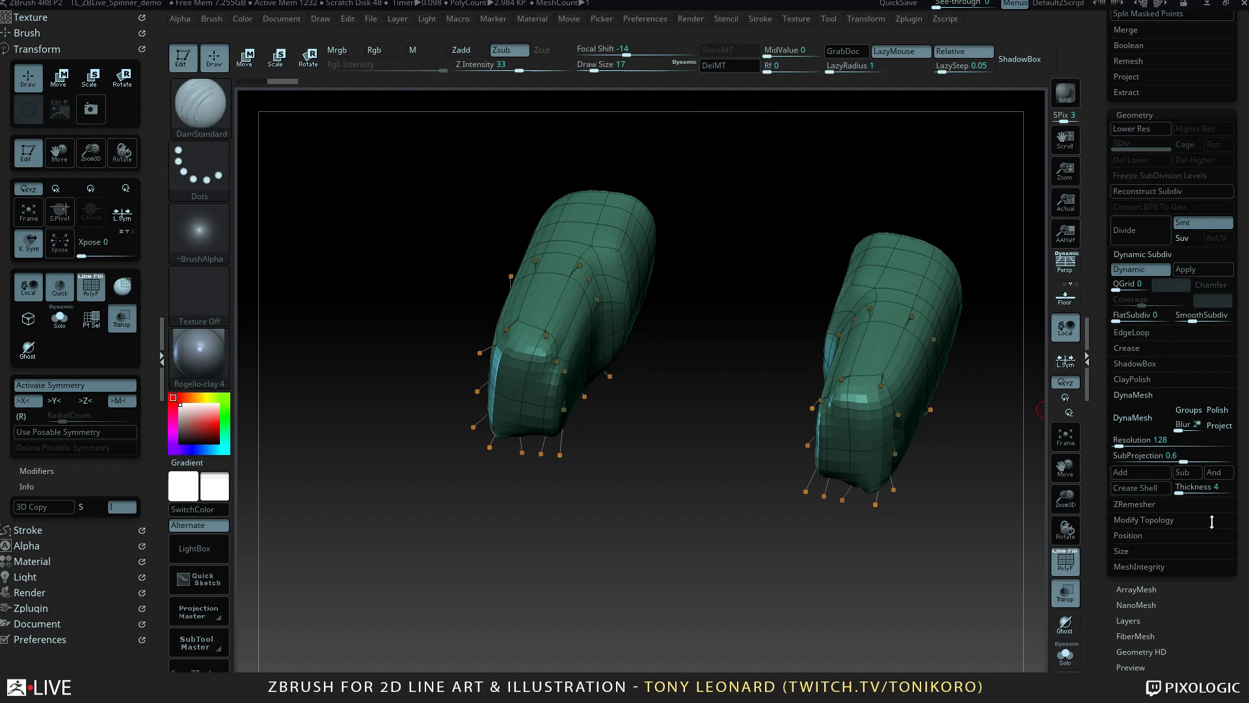
drag(1191, 321, 1207, 320)
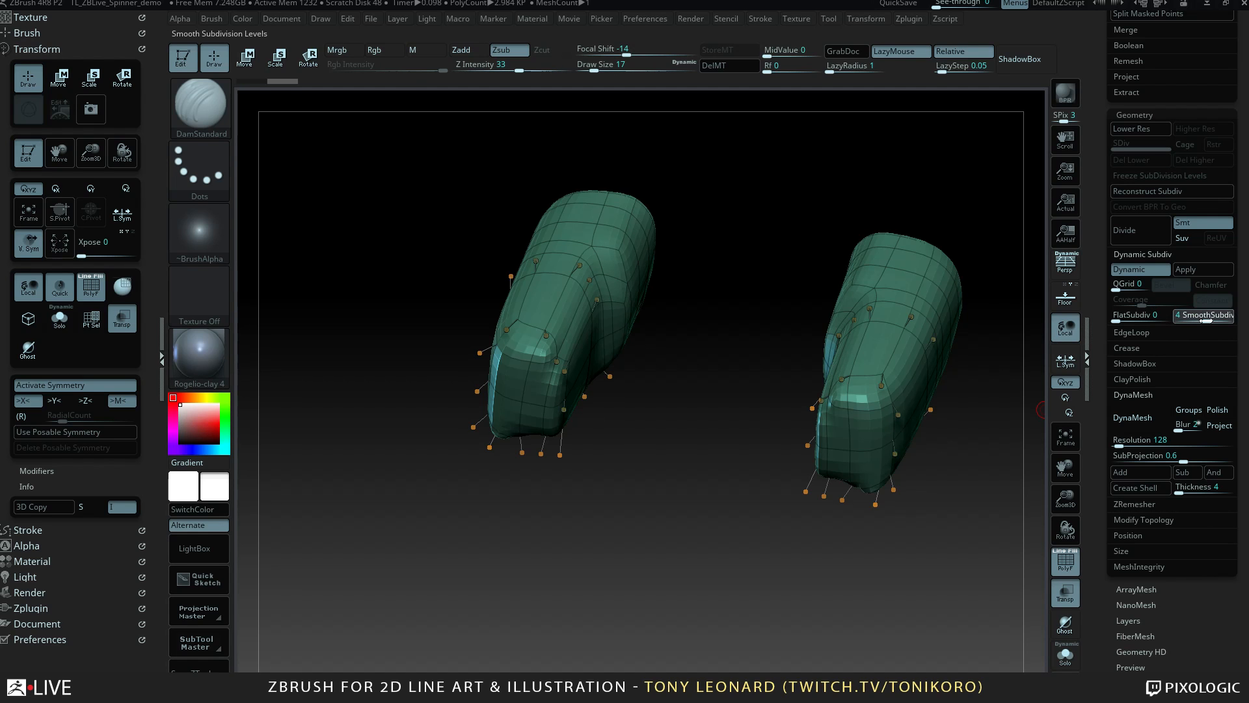
drag(750, 496, 831, 565)
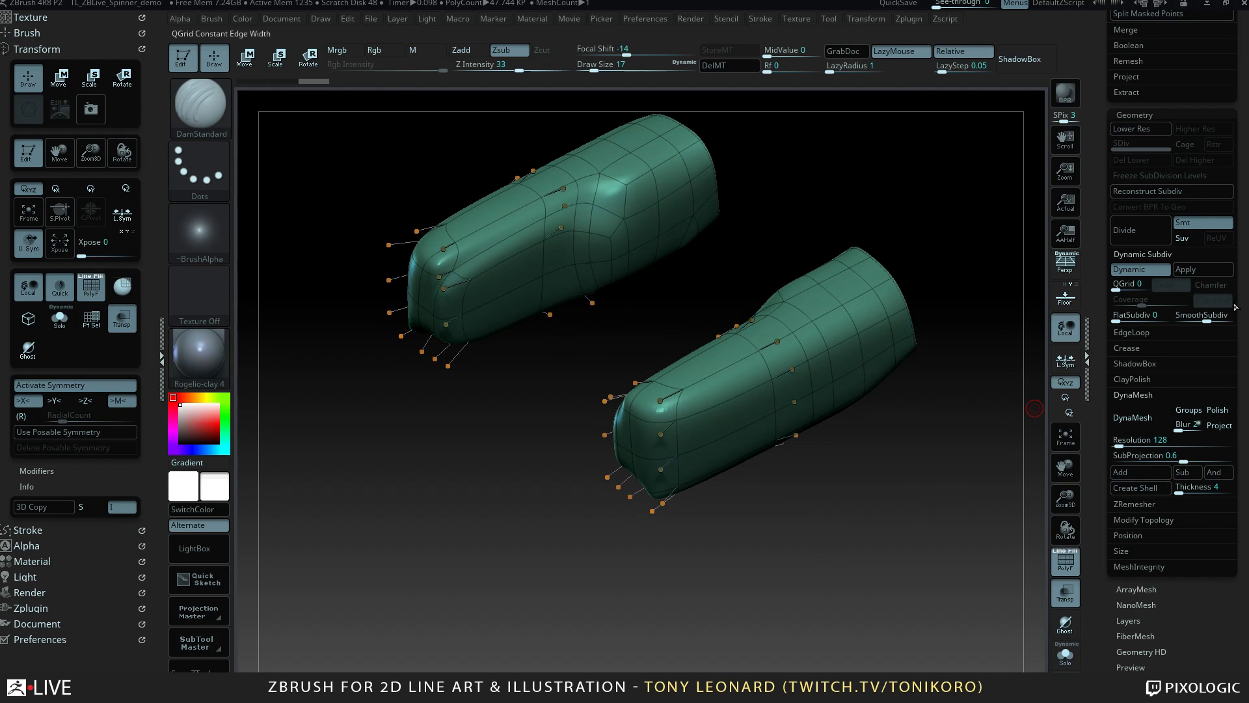
key(shift+d)
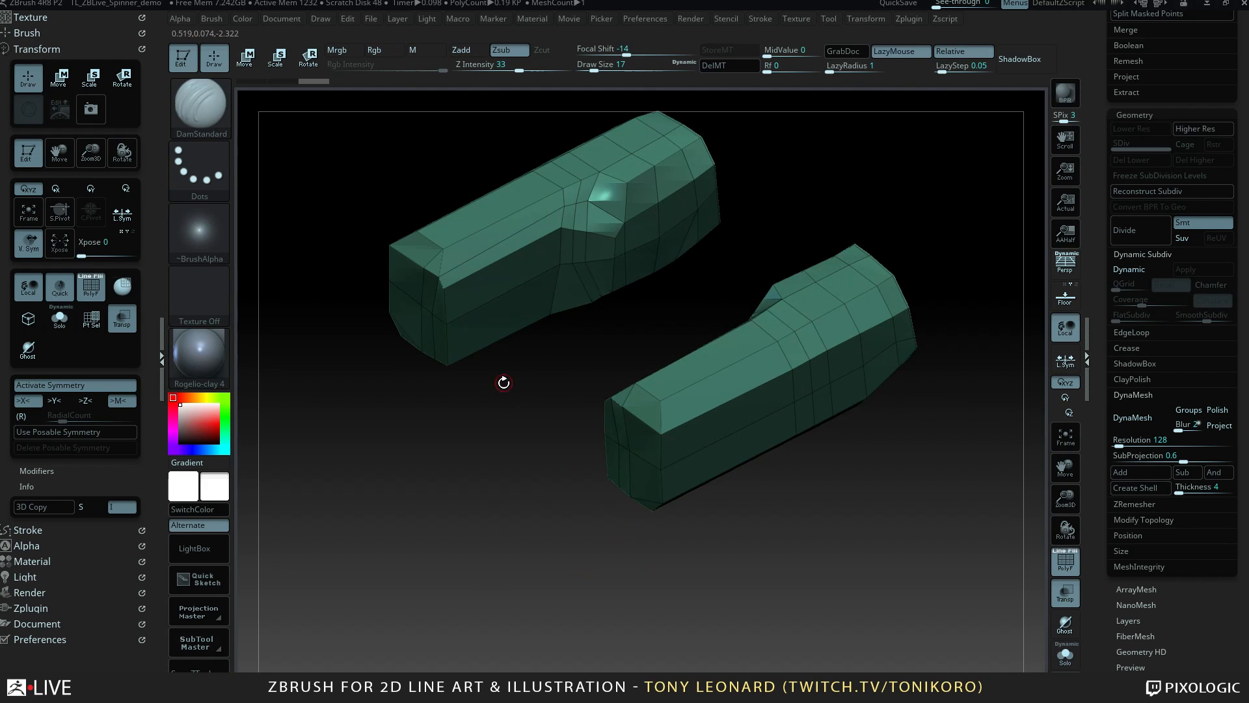
Switch to the ZModeler brush with the front of one prong panel in close view.
alt+drag(528, 467, 569, 431)
alt+drag(508, 521, 769, 463)
mouse_move(858, 148)
mouse_down()
mouse_move(892, 449)
mouse_move(858, 532)
mouse_up()
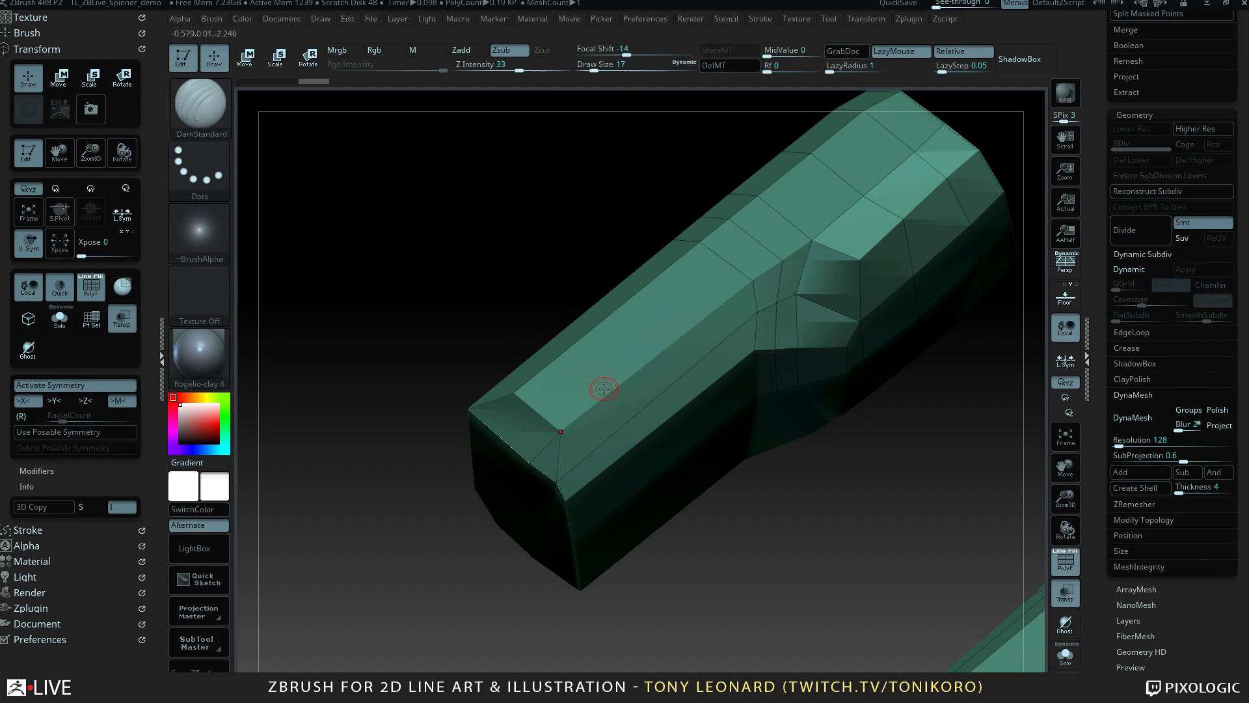
key(b)
key(z)
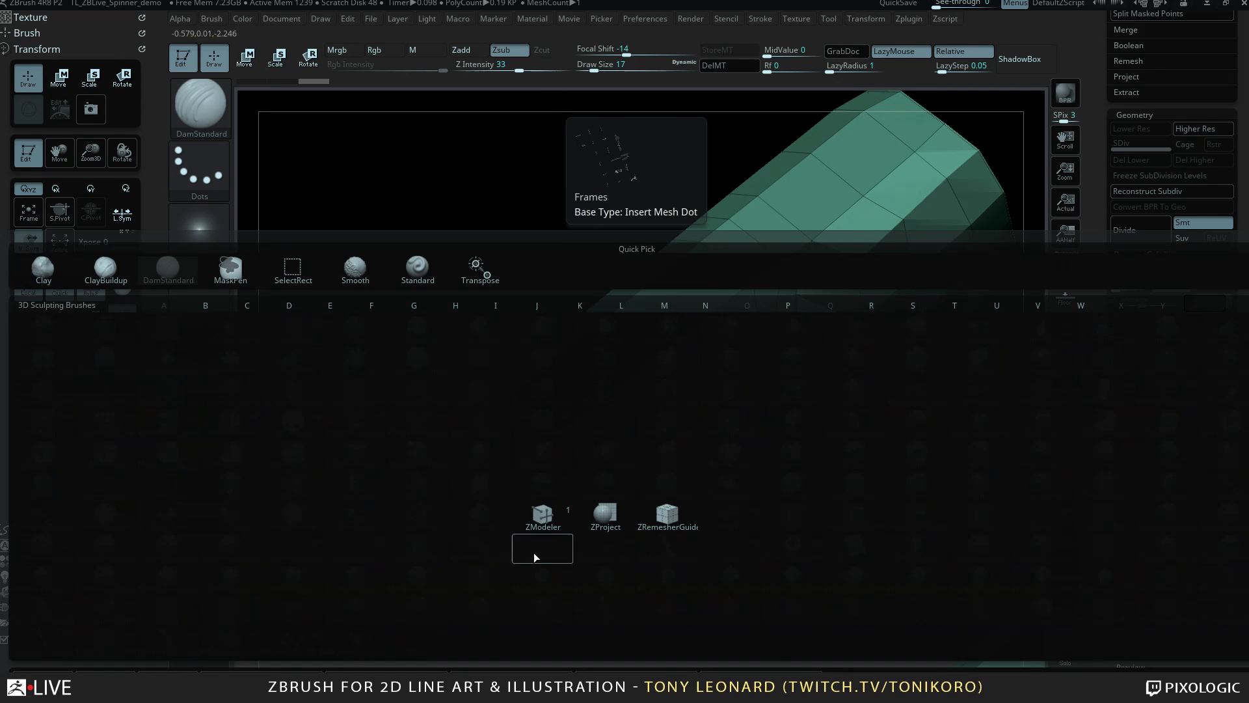
click(550, 517)
Set the ZModeler edge action to Crease with EdgeLoop Partial as its target.
drag(829, 562, 735, 511)
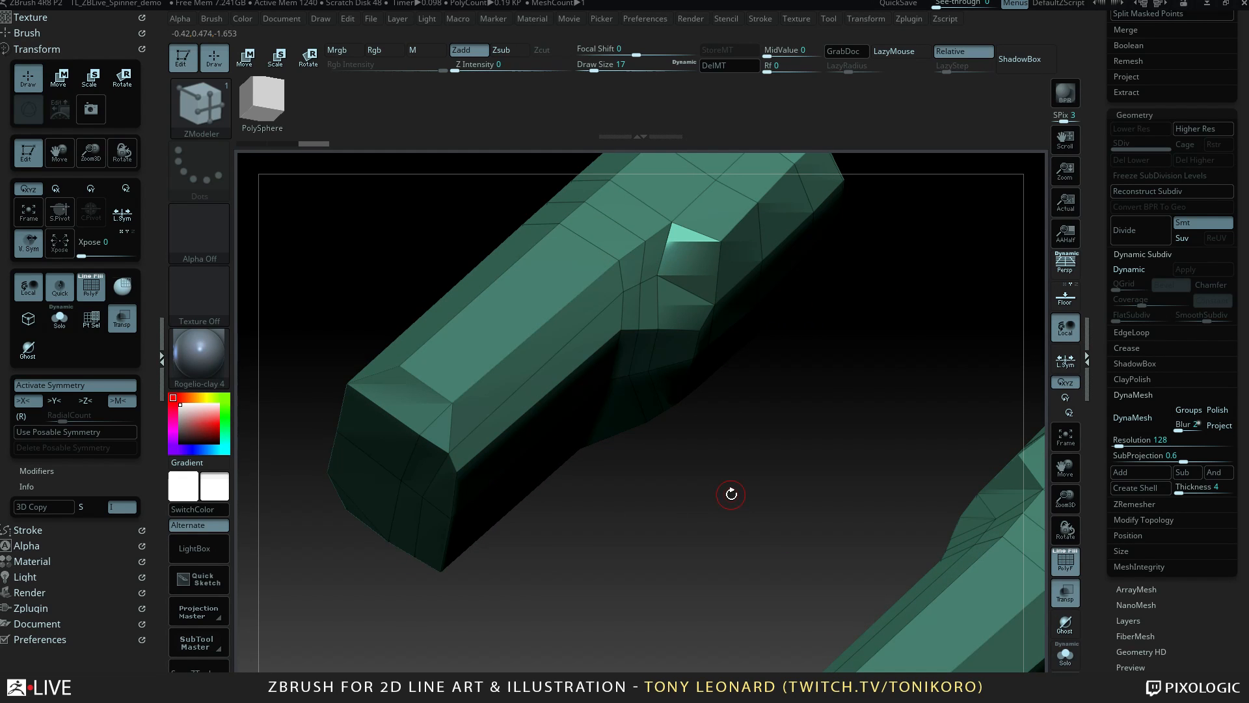
drag(672, 436, 648, 525)
drag(724, 591, 737, 559)
key(space)
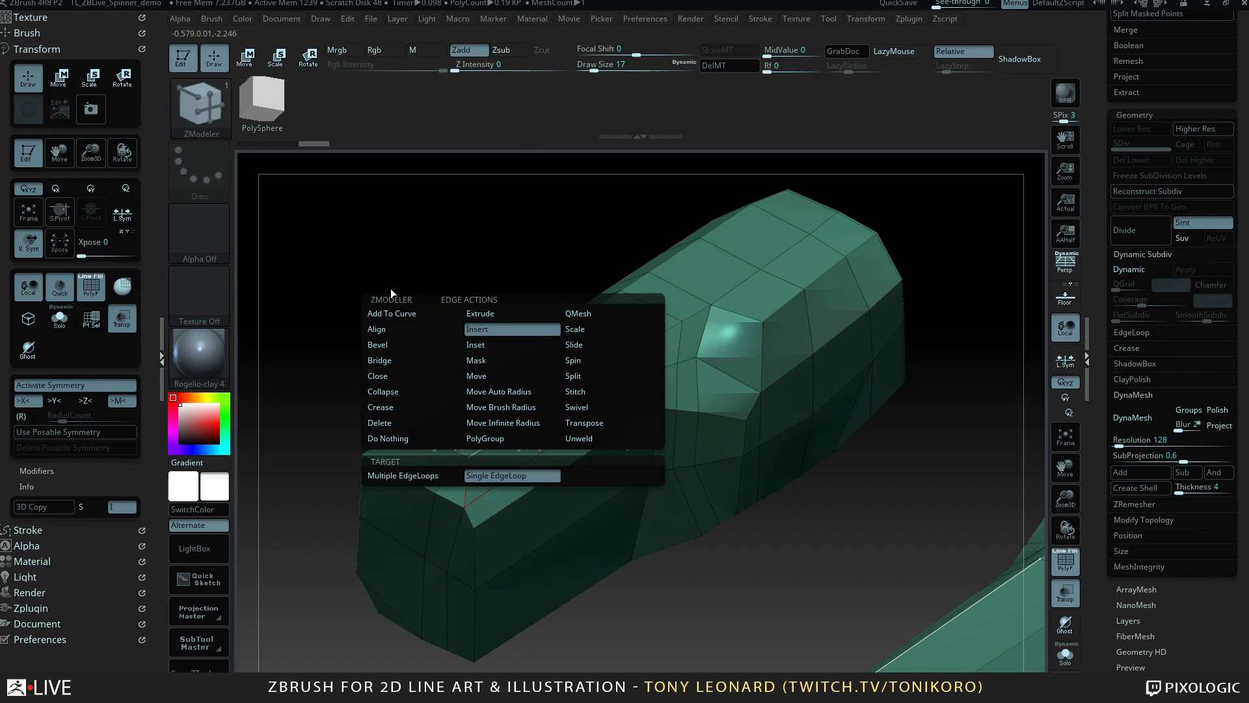
click(405, 406)
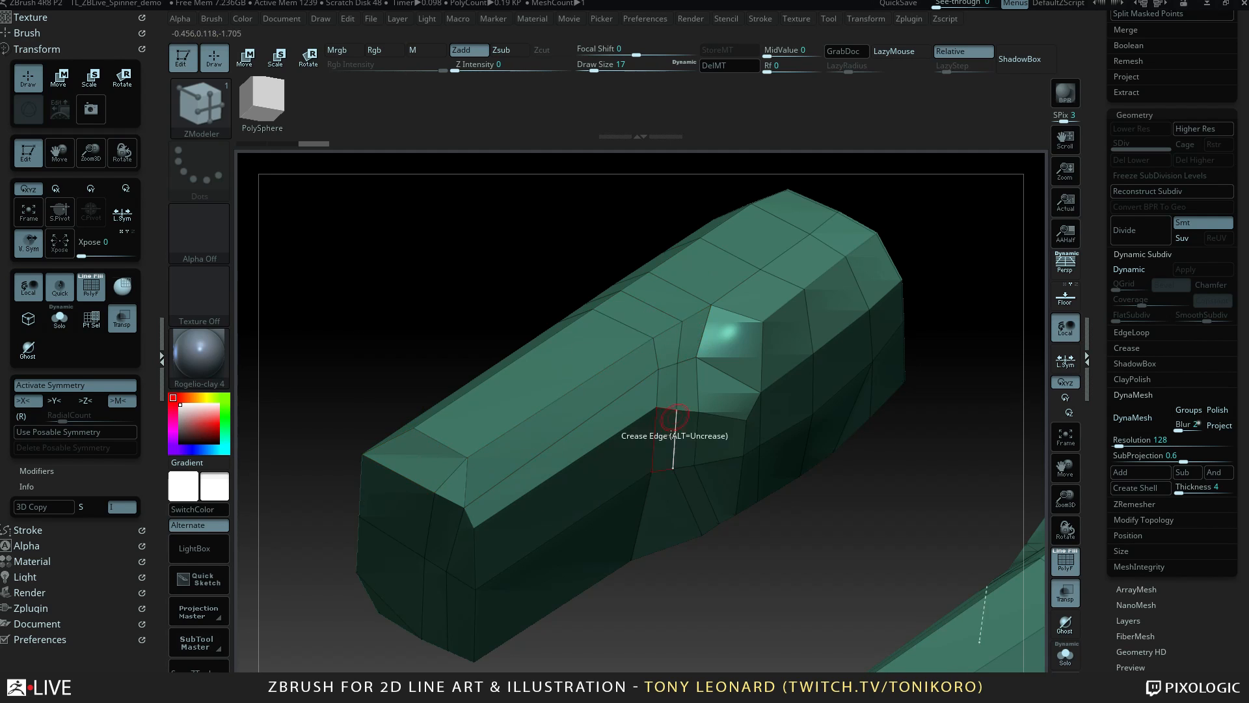
key(space)
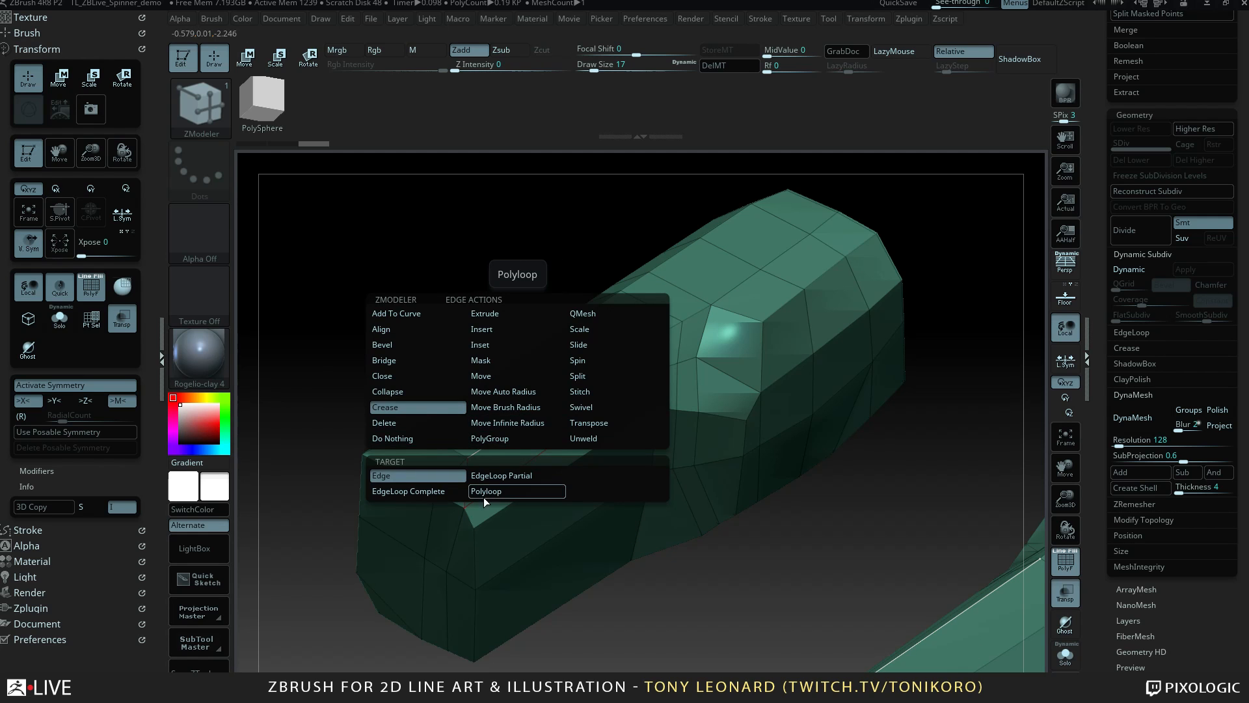
Crease the partial edge loops along the prong panel's long top ridges and around its front tip.
drag(749, 574, 572, 455)
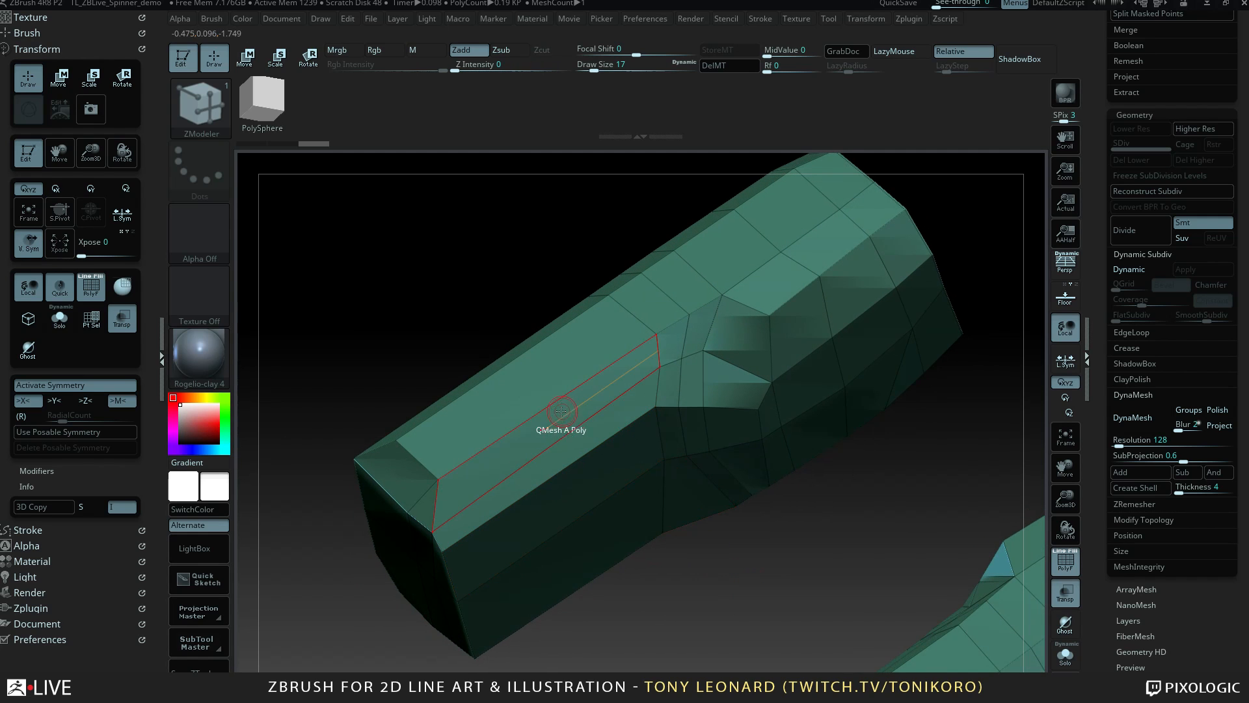
click(436, 496)
drag(572, 579, 716, 586)
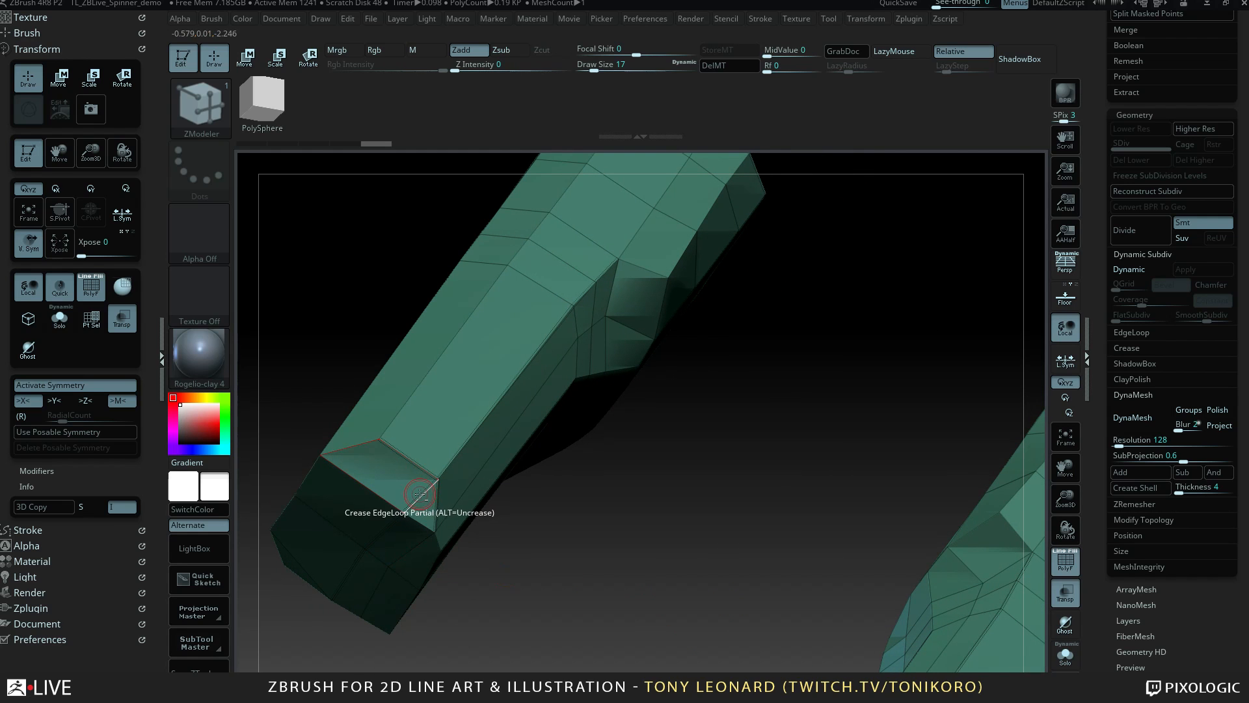
drag(638, 602, 645, 469)
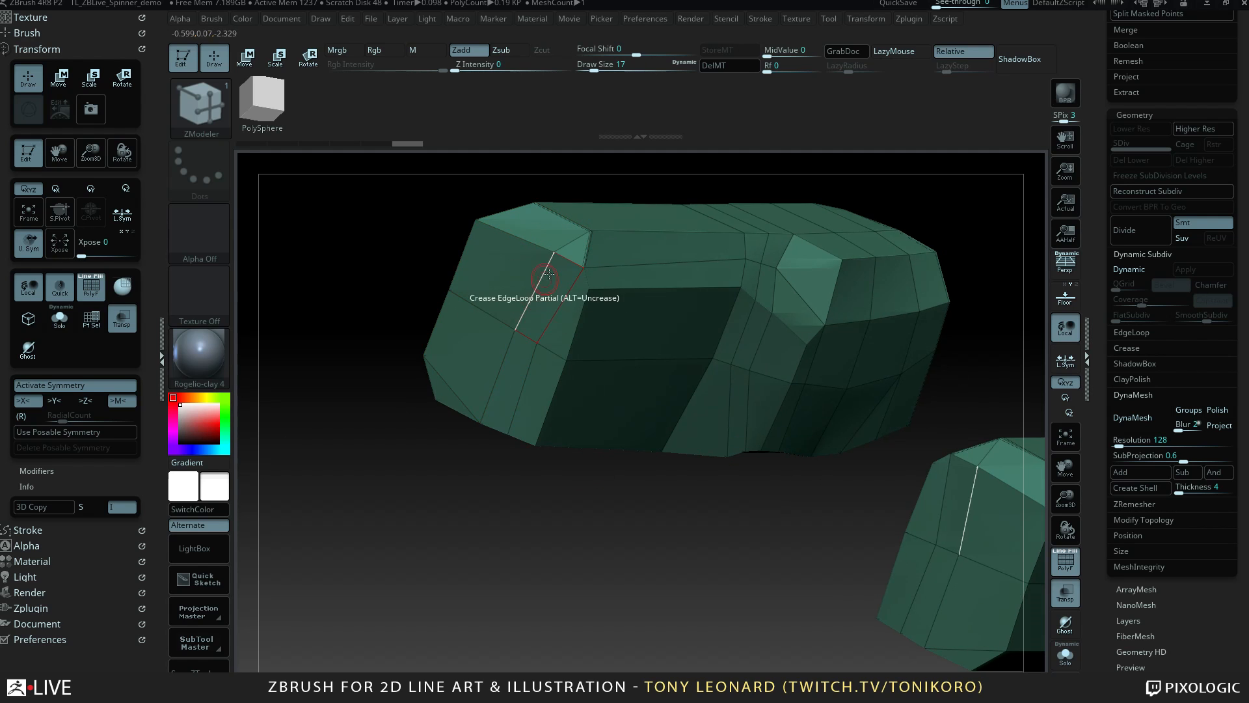
drag(590, 569, 589, 480)
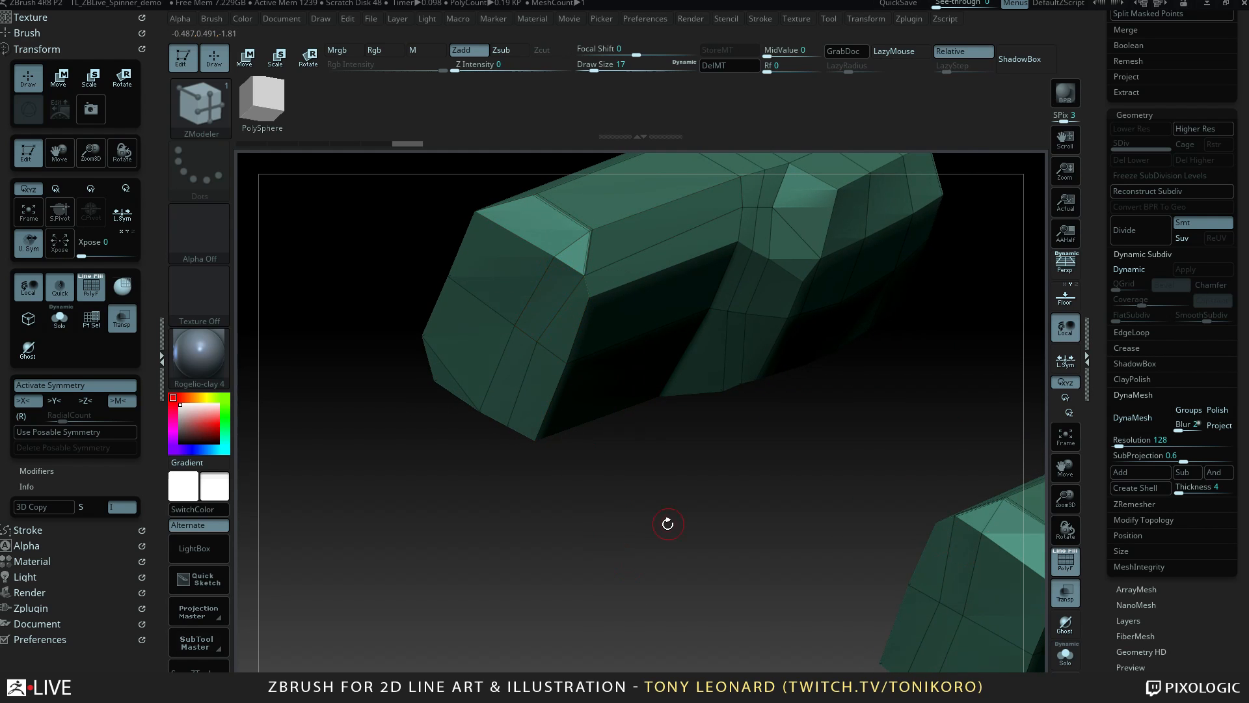
drag(668, 524, 658, 497)
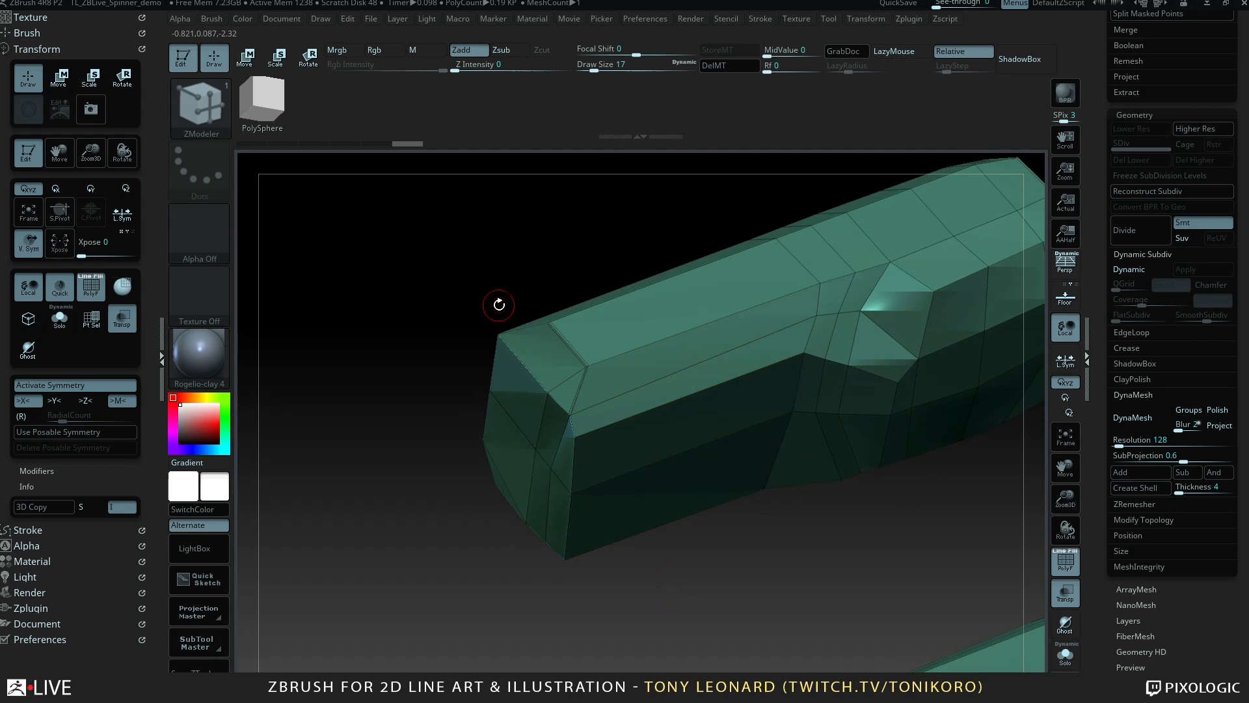
click(624, 353)
drag(709, 544, 738, 542)
Switch the crease target to single Edge and crease individual edges on the panel's front tip.
key(space)
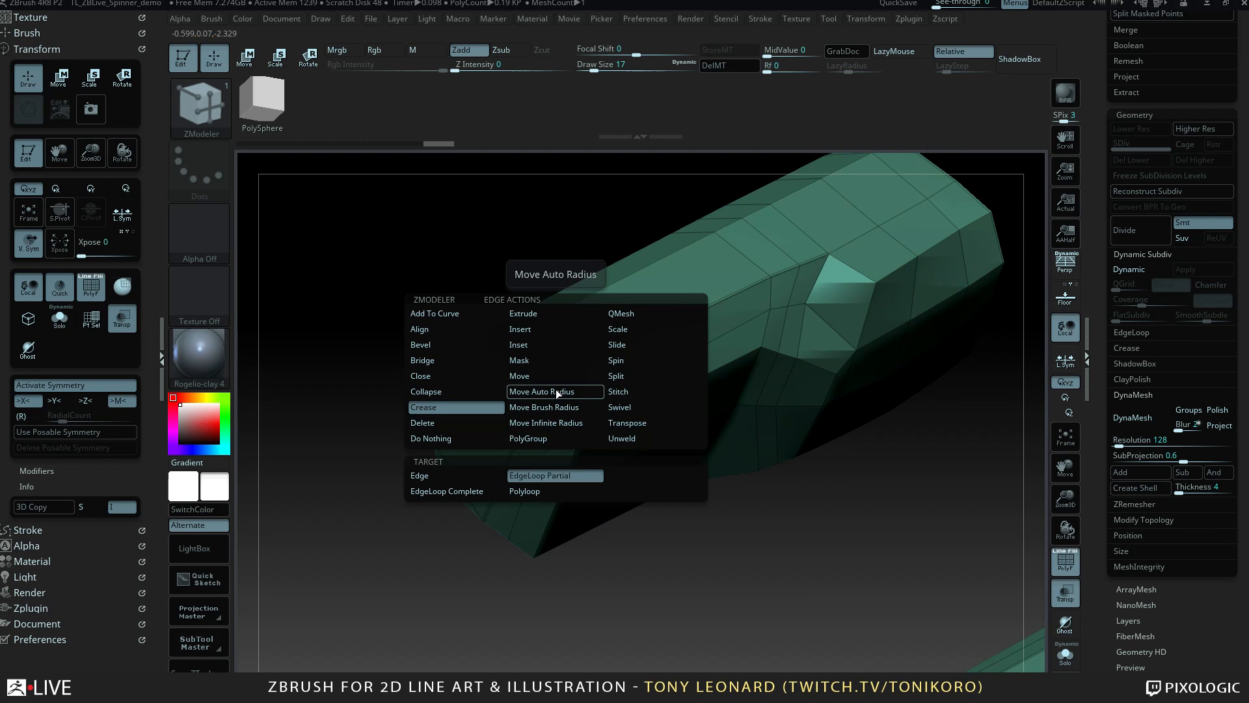
click(424, 475)
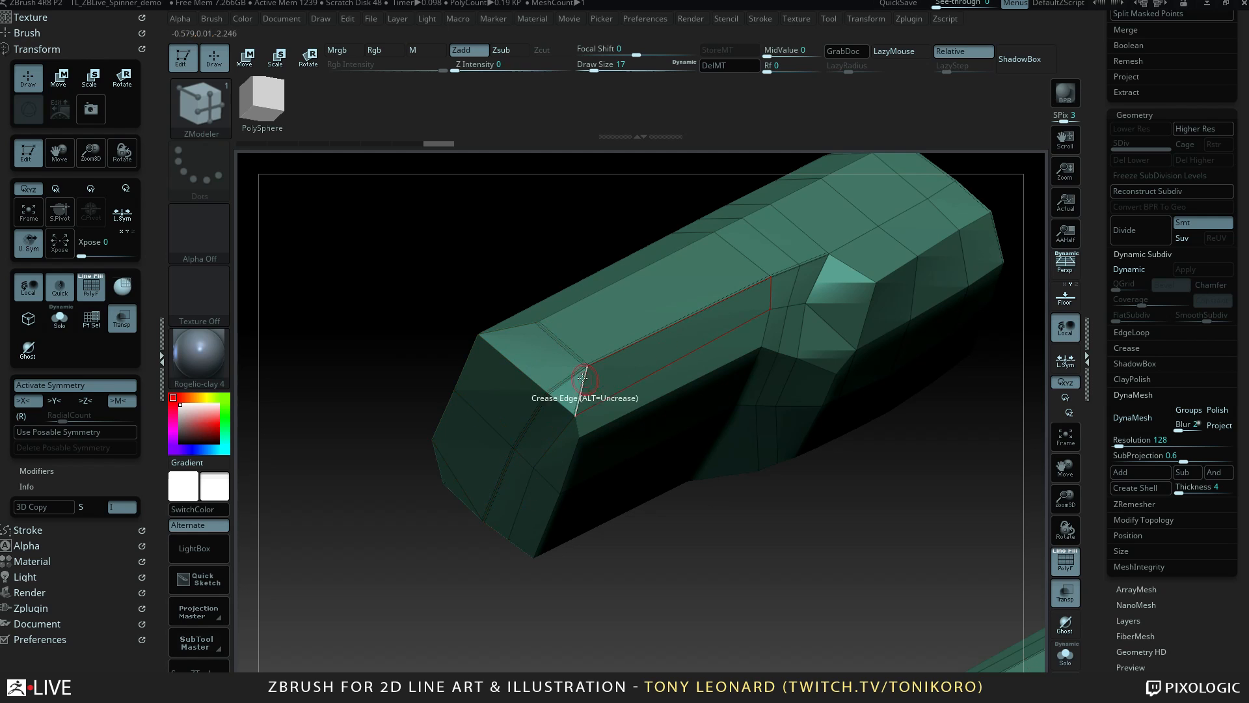
alt+drag(502, 575, 546, 488)
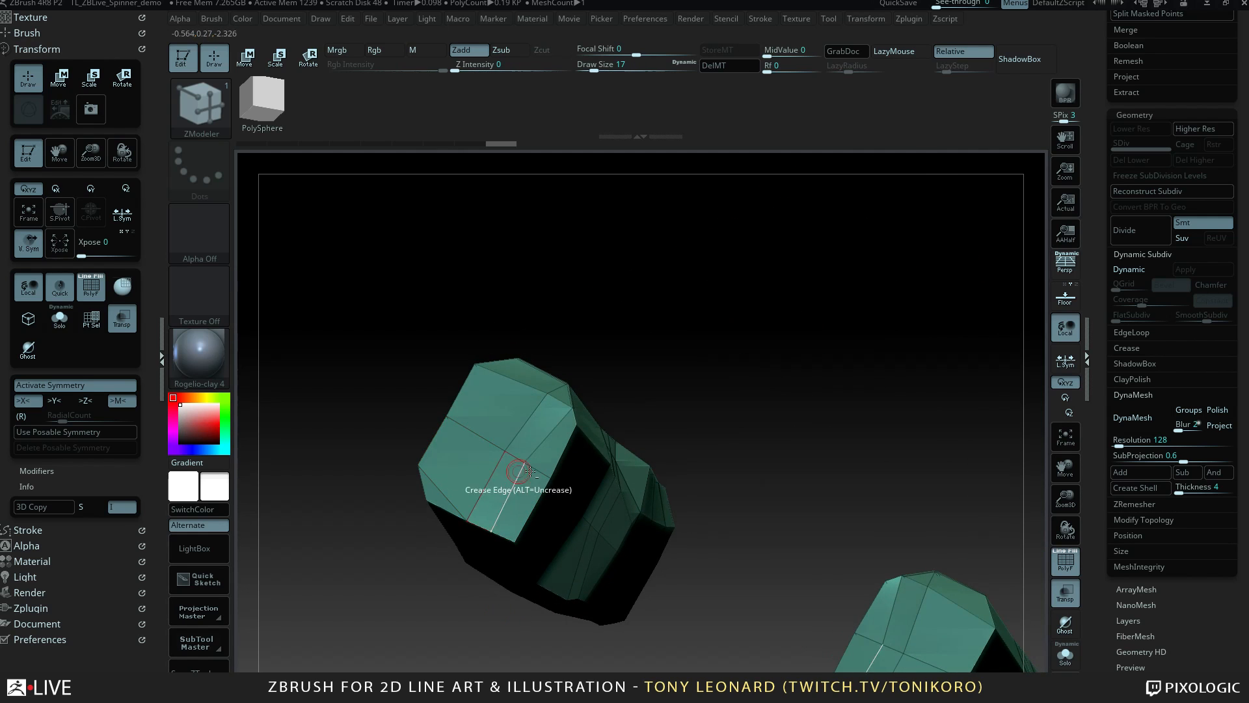
click(518, 471)
drag(709, 449, 800, 426)
drag(772, 382, 772, 563)
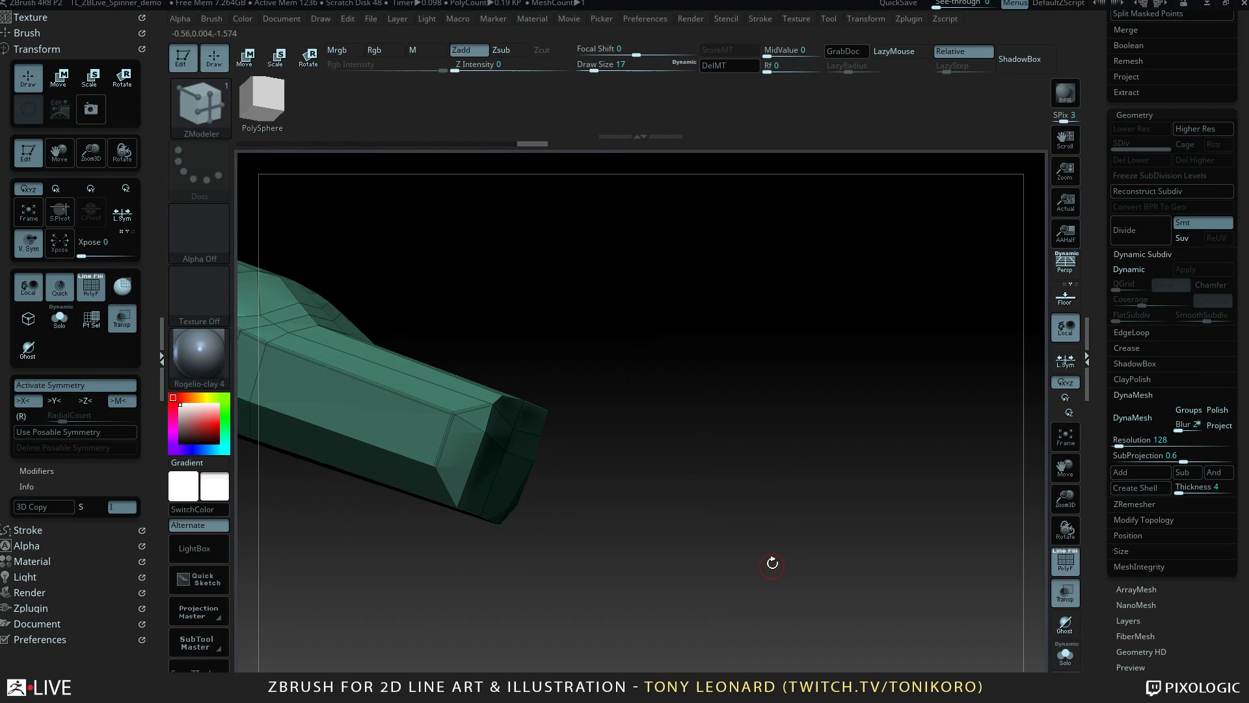
alt+drag(686, 558, 886, 580)
alt+drag(862, 596, 937, 535)
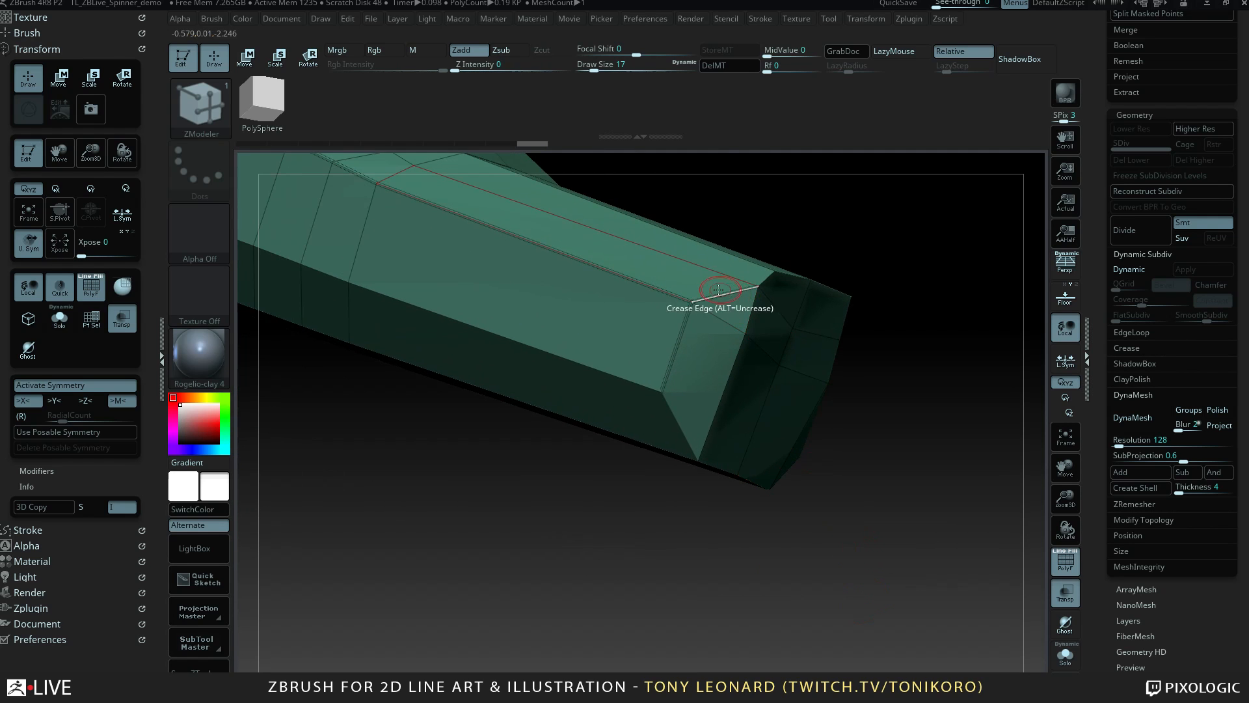
Crease edge by edge along the upper ridge of the panel's outer side, from the tip to the rear end.
drag(915, 494, 927, 526)
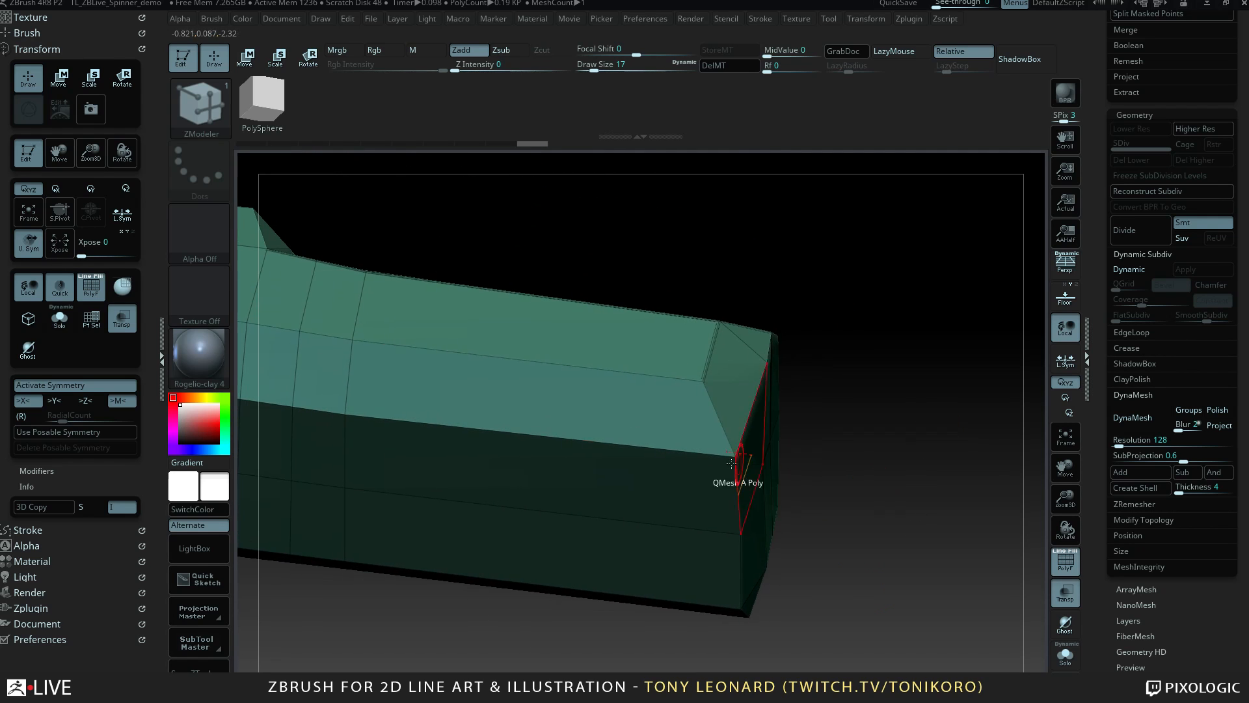
click(721, 421)
click(623, 372)
mouse_move(803, 269)
alt+mouse_down()
mouse_move(914, 281)
mouse_move(680, 397)
alt+mouse_up()
click(683, 388)
click(627, 383)
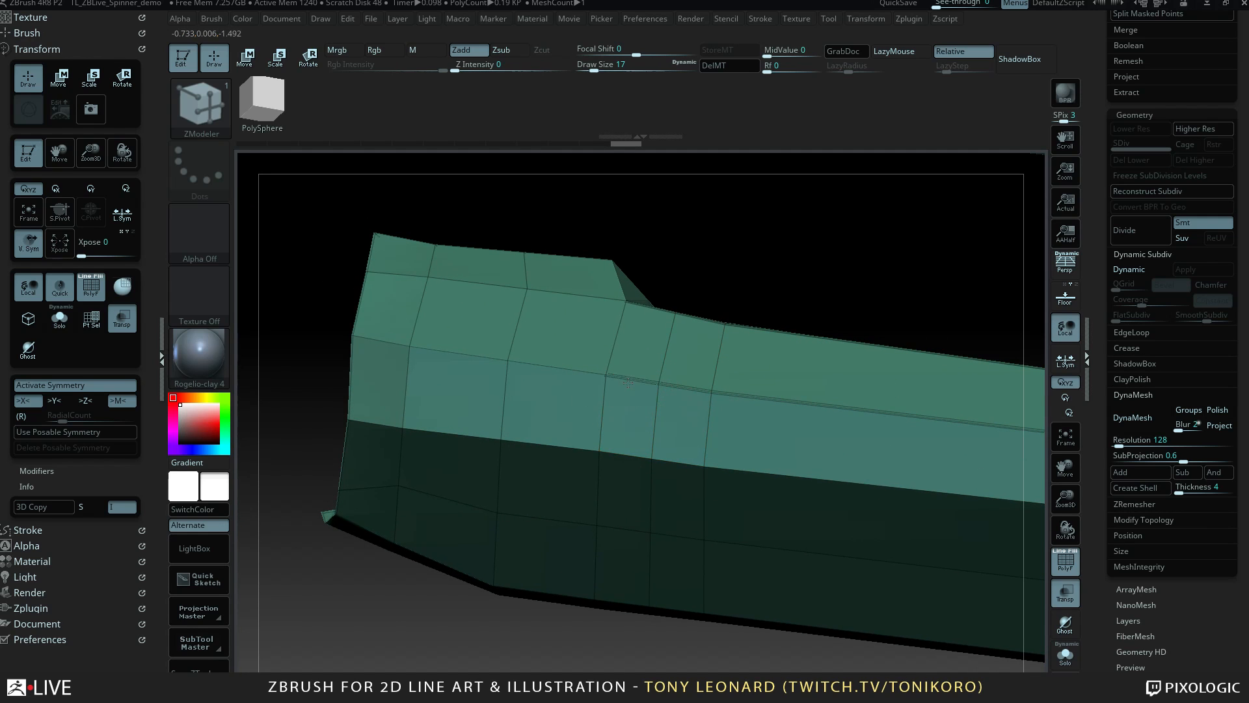
click(550, 366)
click(458, 353)
click(409, 345)
click(384, 341)
Crease the consecutive edges along the lower border of the beveled strip on the panel's outer side.
drag(737, 276, 733, 224)
click(377, 410)
click(567, 420)
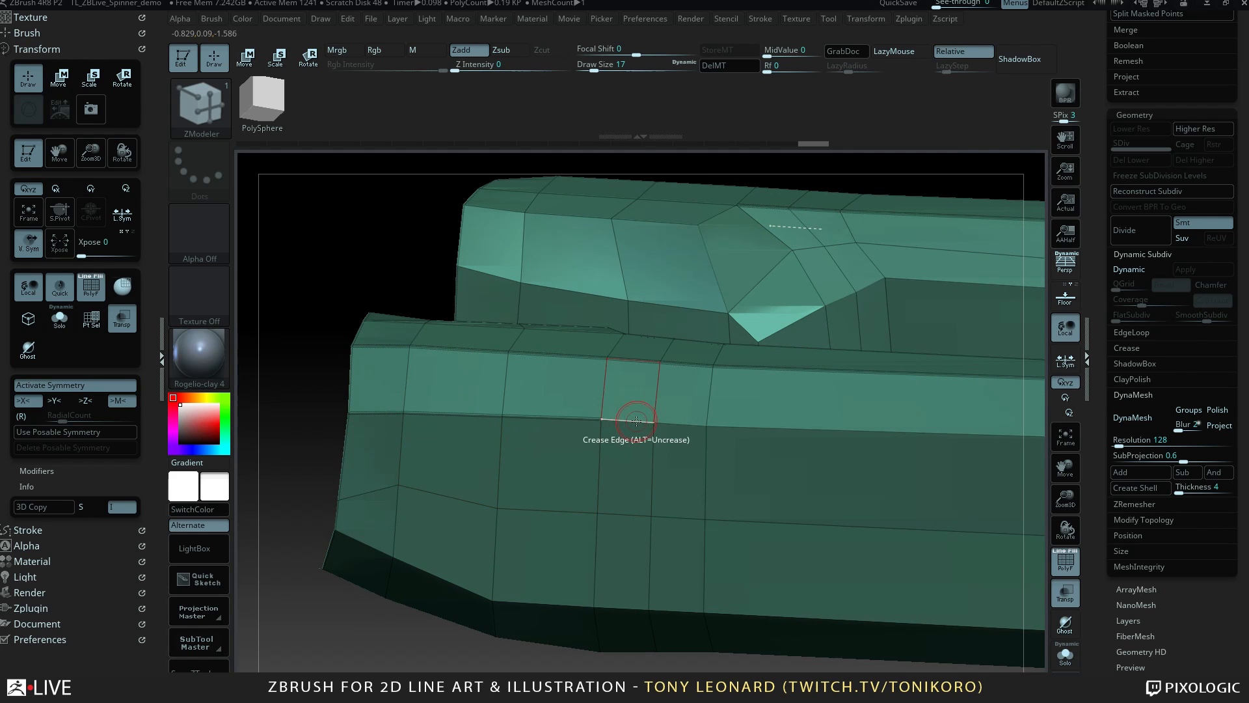
click(635, 422)
click(691, 427)
click(778, 430)
Crease the edges where the beveled corner faces meet the panel's front end face.
drag(387, 246, 804, 561)
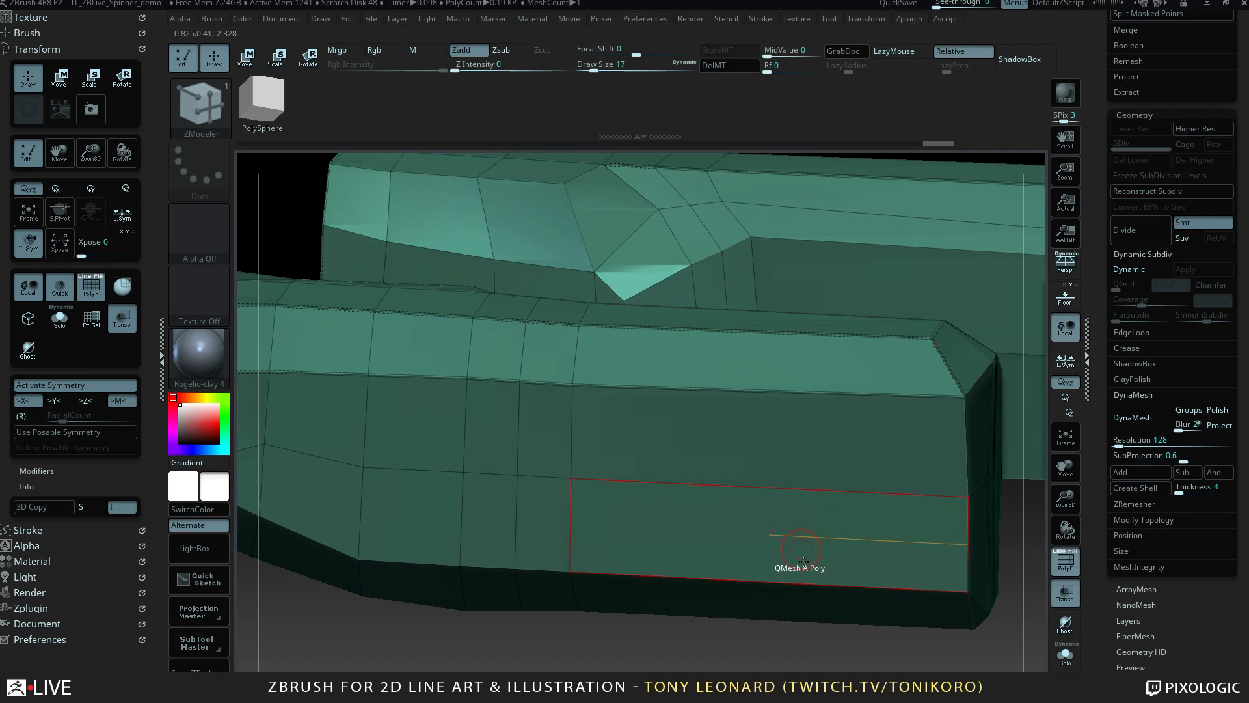
drag(841, 646, 859, 621)
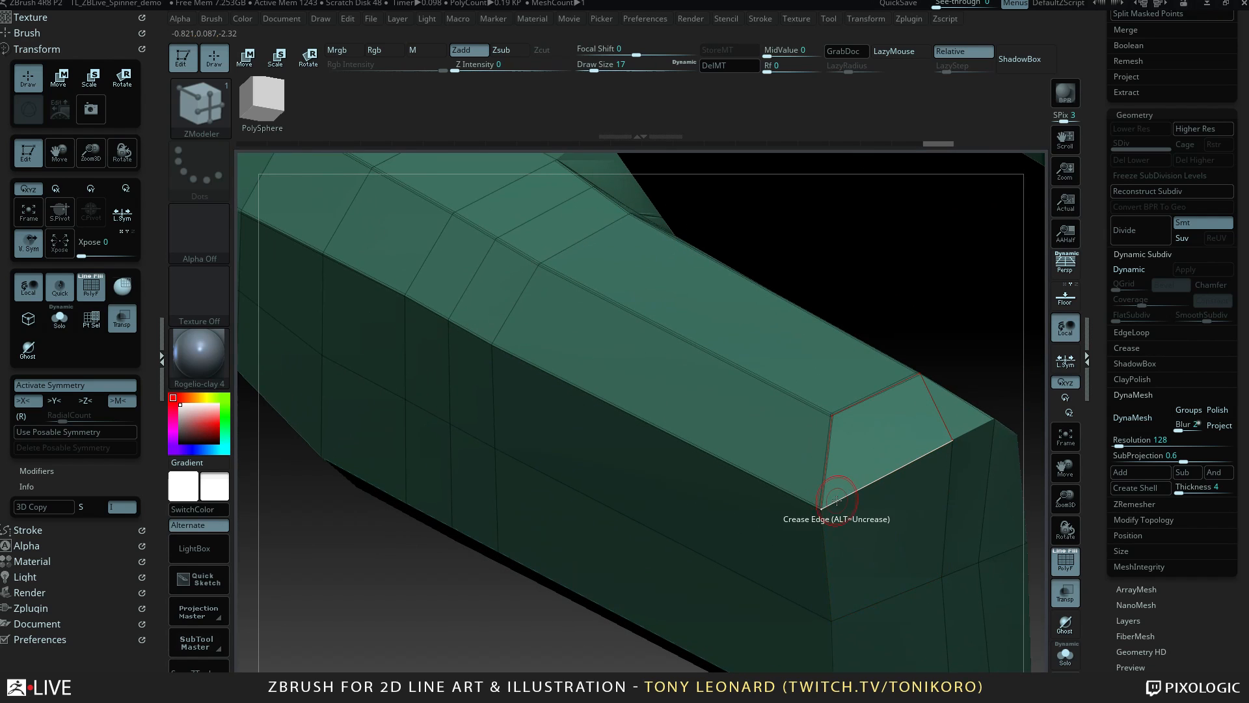
click(839, 489)
mouse_move(911, 318)
mouse_down()
mouse_move(892, 313)
mouse_move(717, 406)
mouse_up()
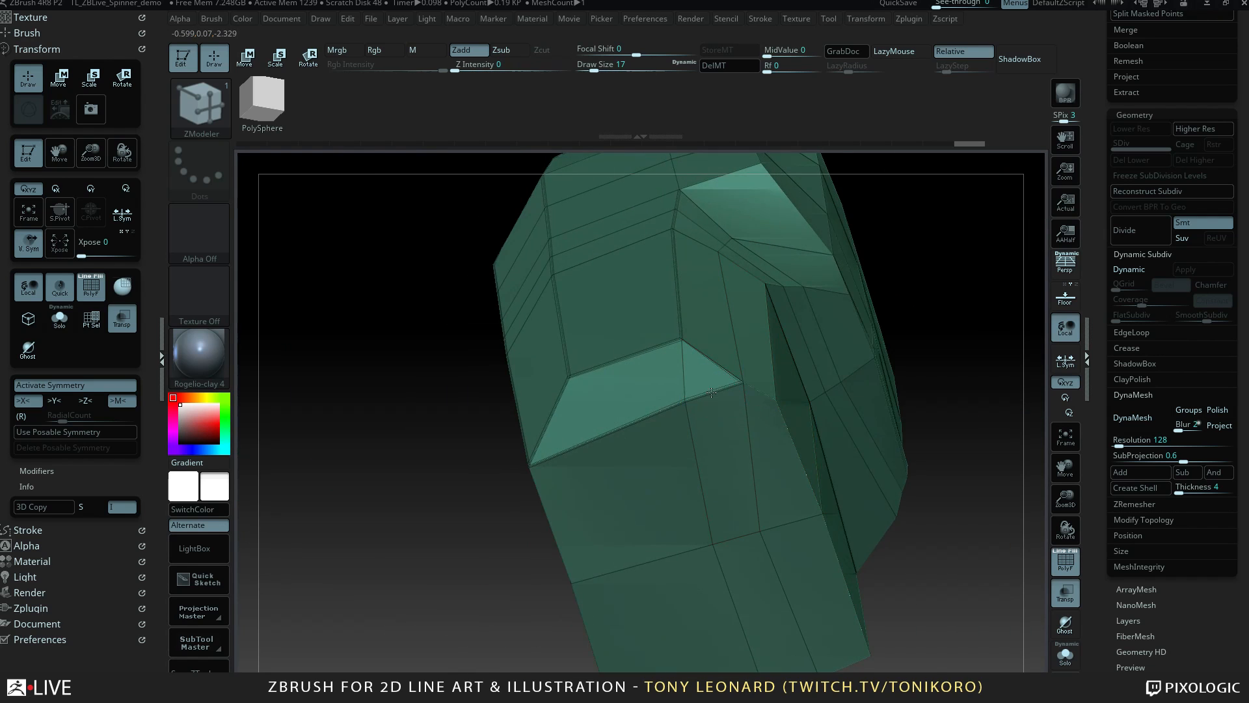
mouse_move(934, 389)
mouse_down()
mouse_move(911, 416)
mouse_move(733, 397)
mouse_up()
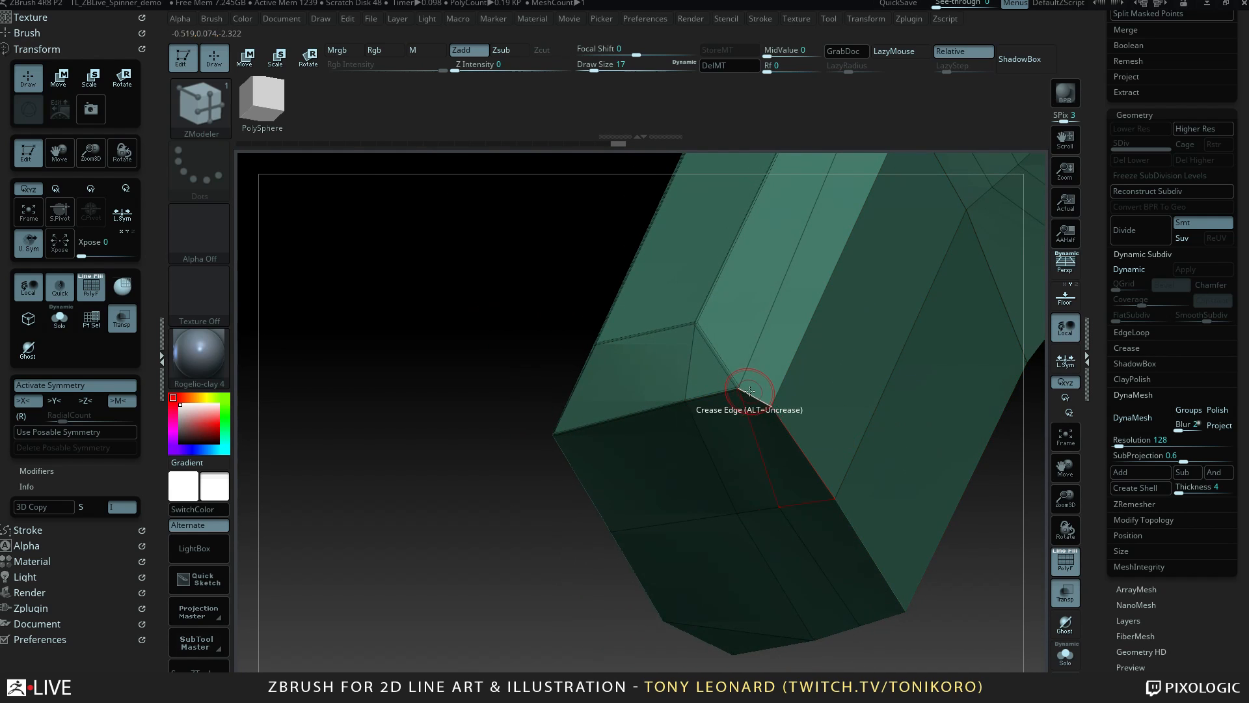
Crease the individual edges outlining the raised bump on the panel's inner side.
drag(454, 287, 858, 459)
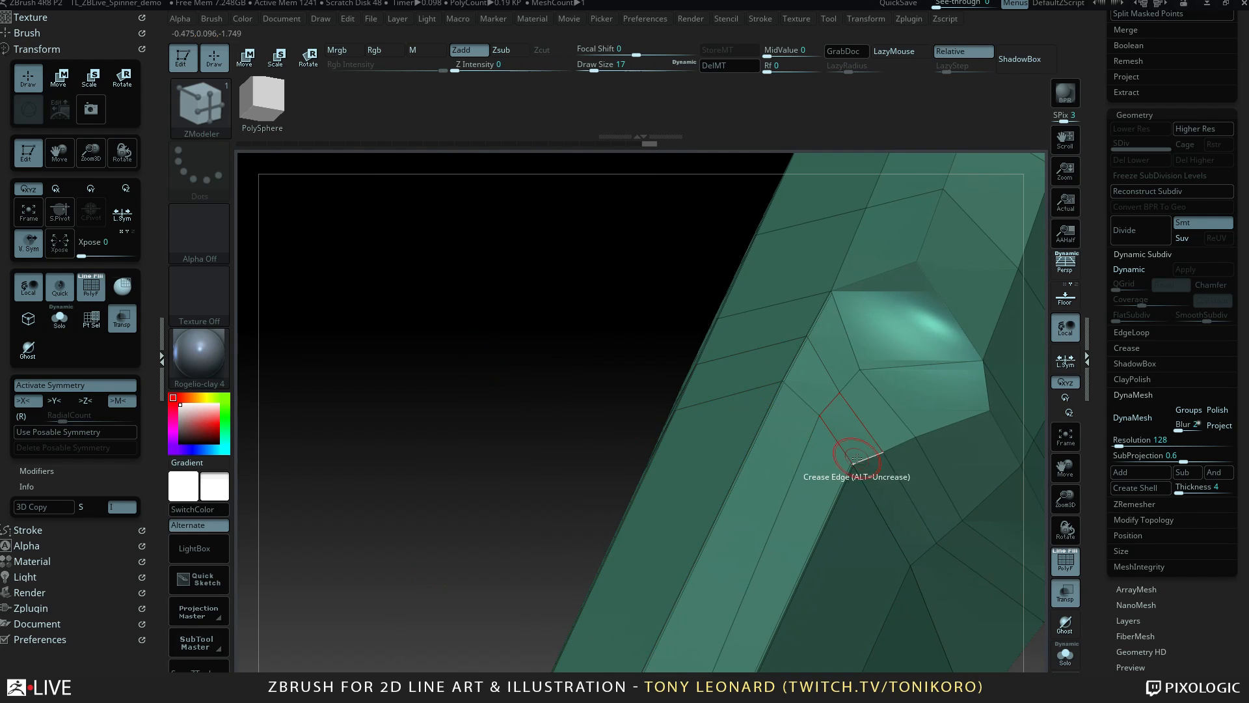
click(865, 458)
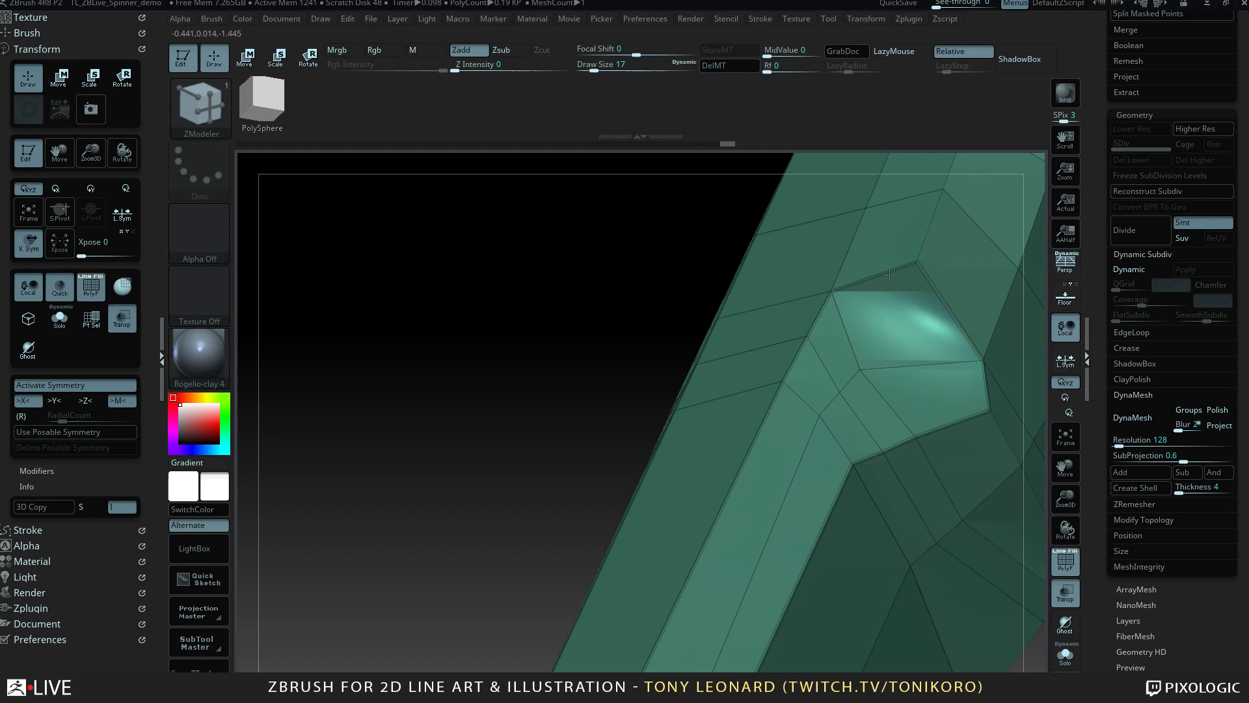
drag(486, 368, 505, 385)
alt+drag(447, 415, 357, 392)
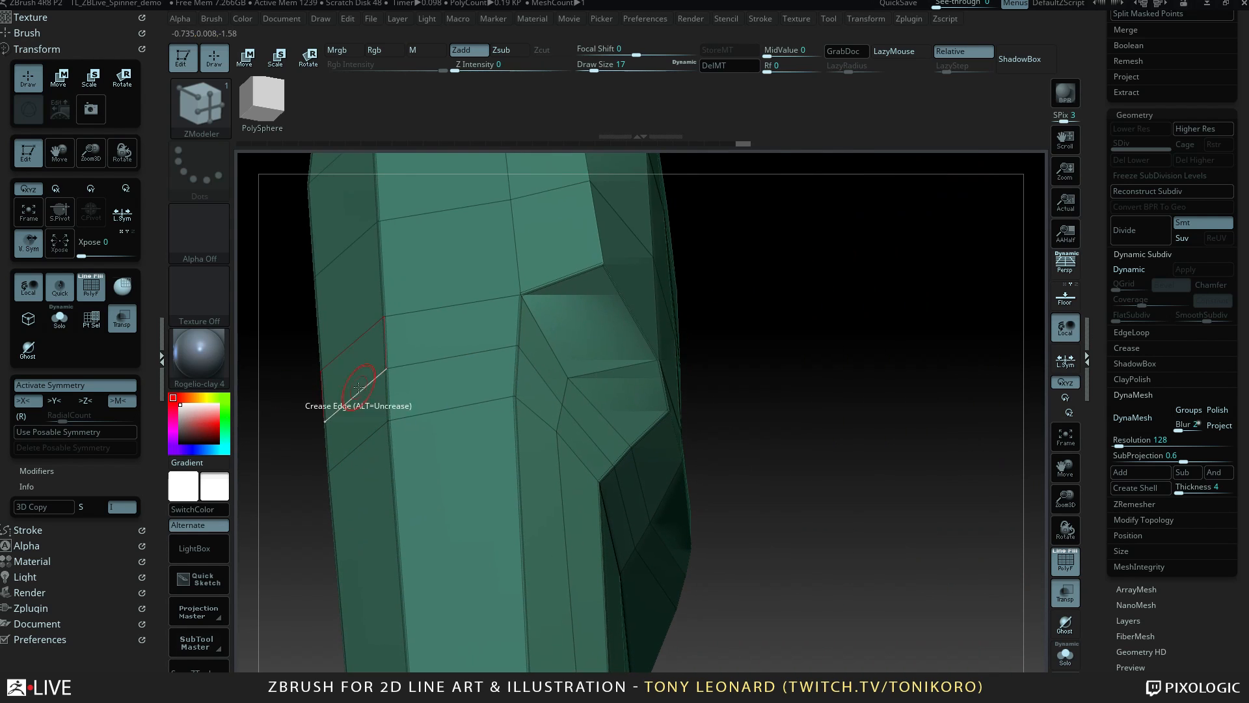
drag(780, 397, 683, 394)
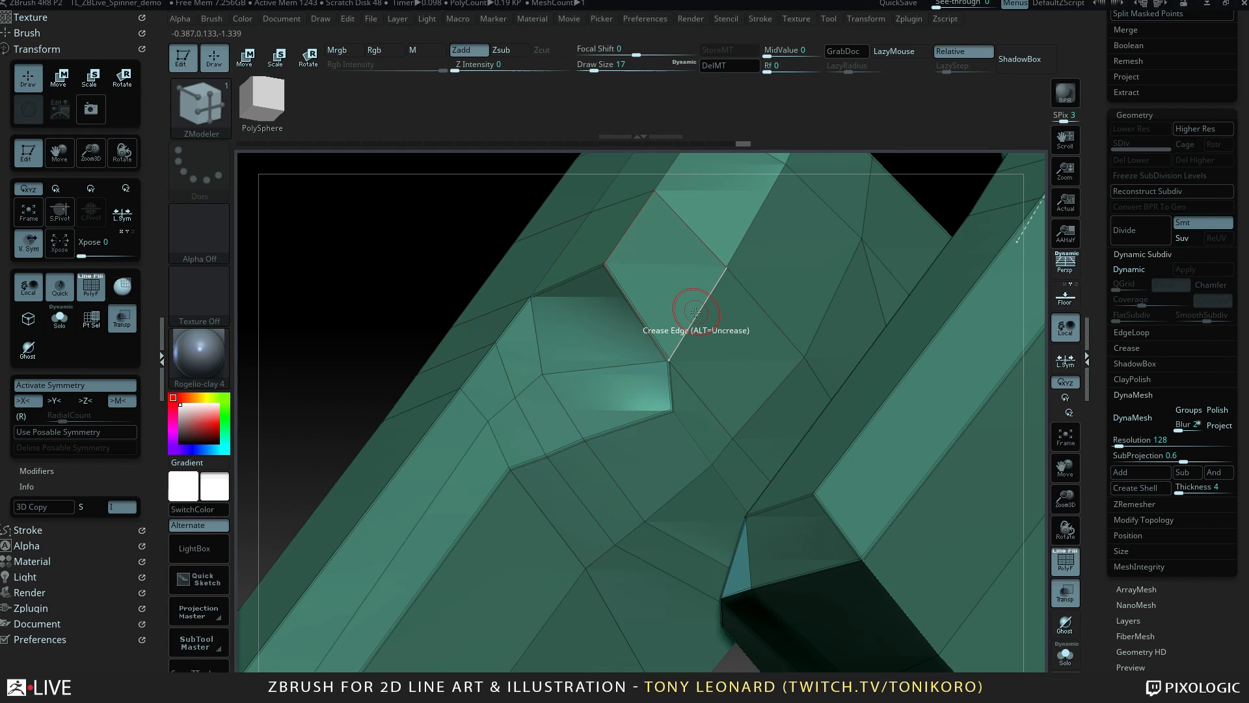
Crease the ridge edges running from the bump to the panel's open rear end, using the EdgeLoop Partial target.
drag(390, 265, 780, 398)
drag(846, 316, 728, 325)
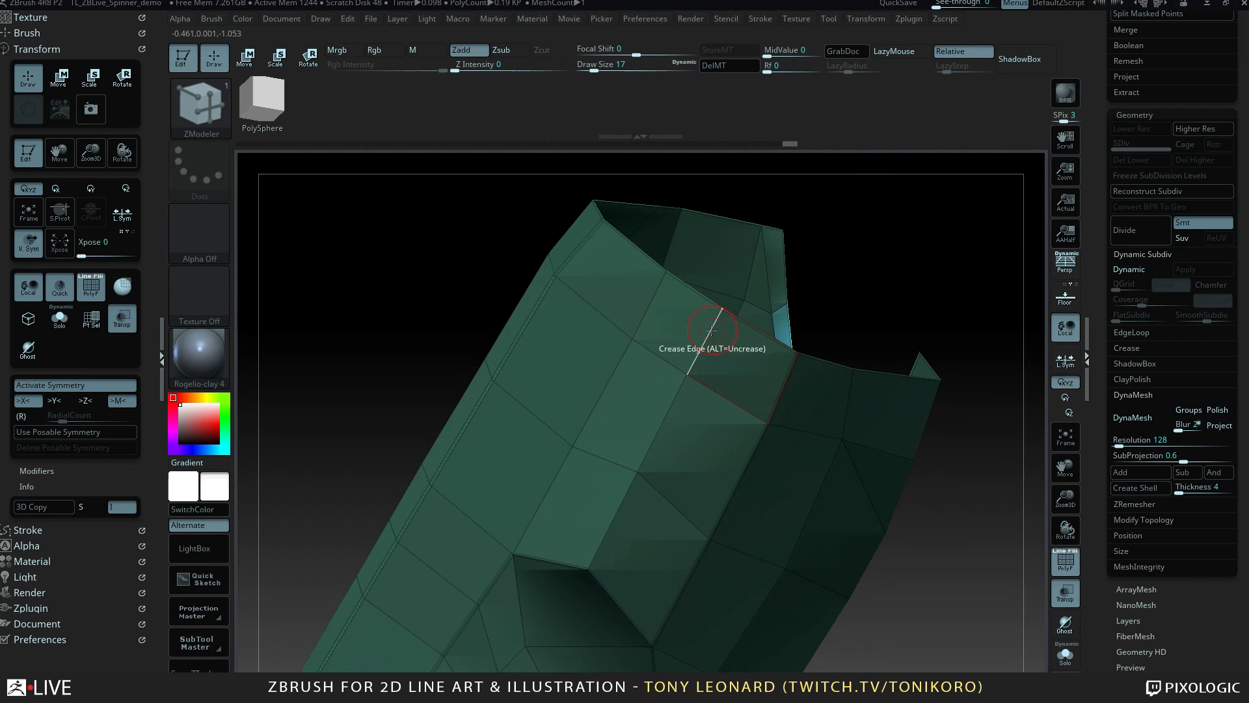
key(space)
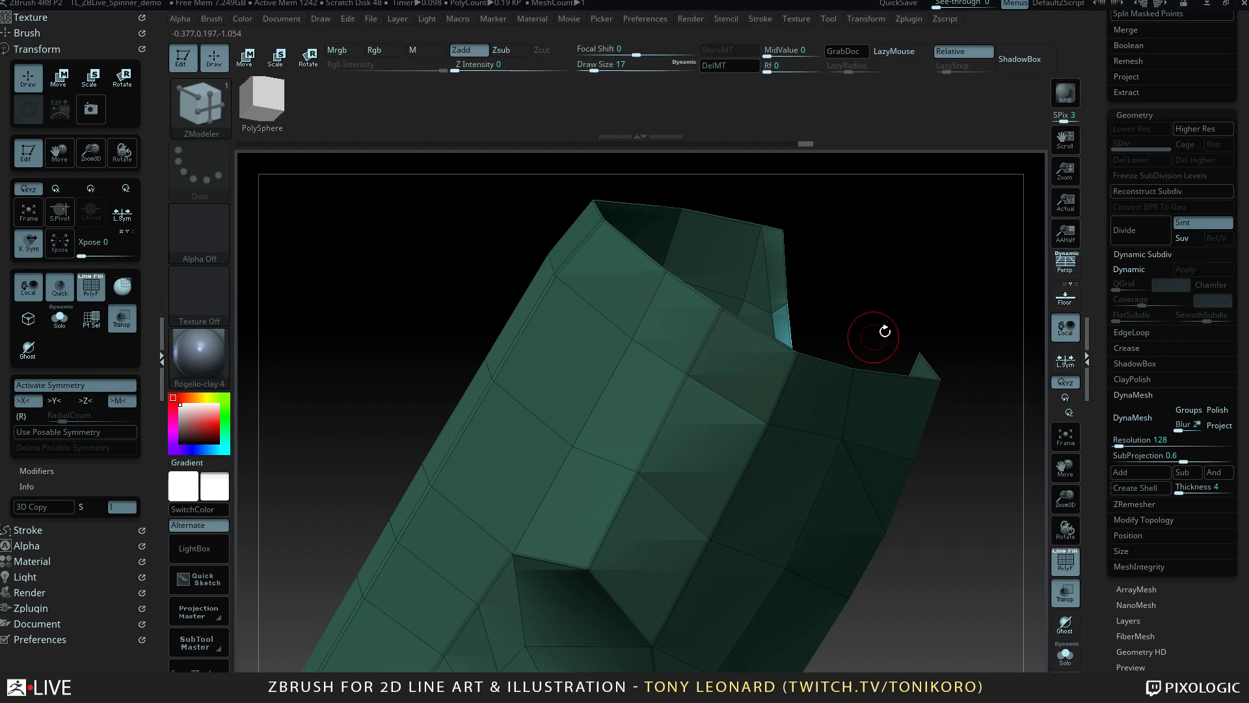
drag(885, 332, 569, 487)
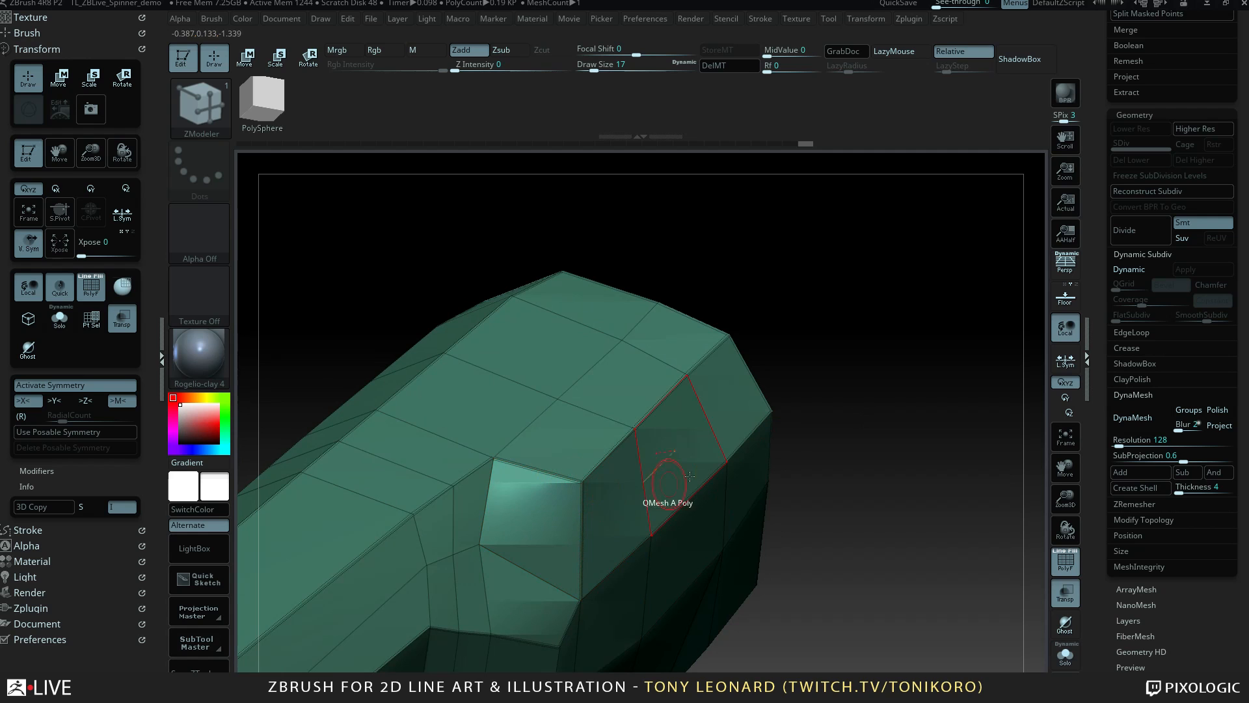
drag(781, 449, 922, 449)
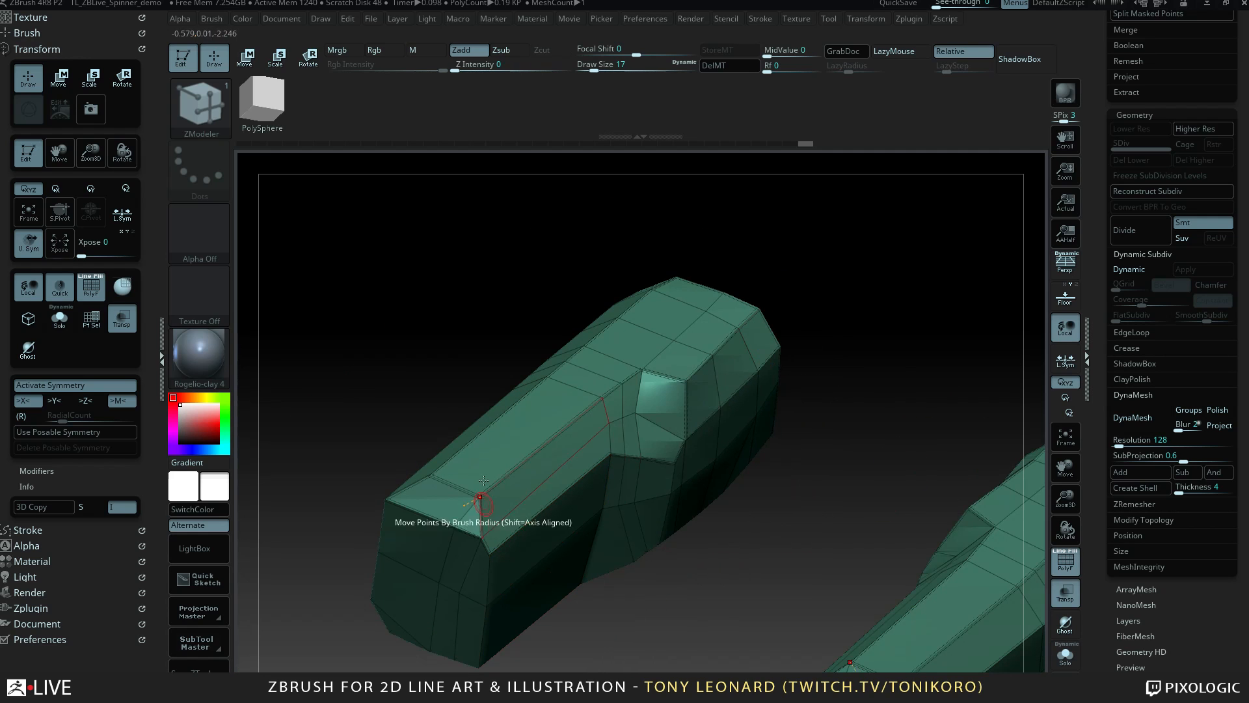
Preview the creased panels with Dynamic Subdiv smoothing from several angles, and return to the base mesh.
key(d)
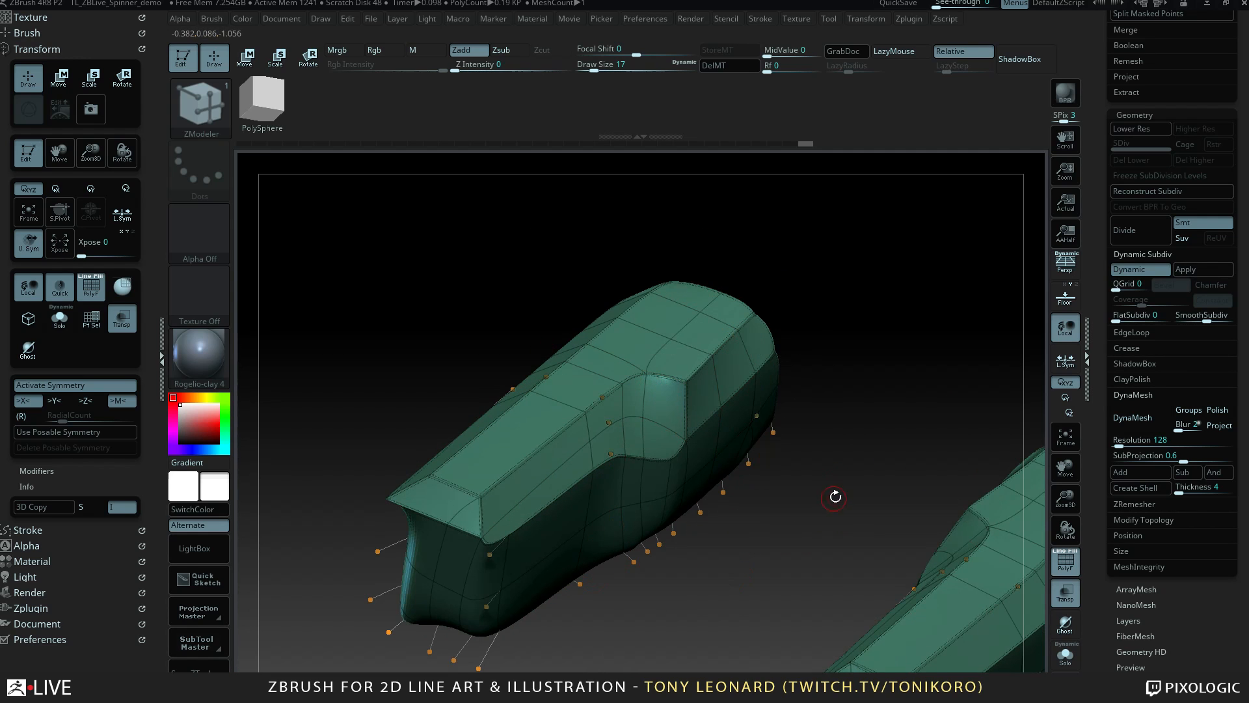
drag(770, 558, 733, 521)
drag(549, 622, 591, 583)
drag(880, 445, 737, 428)
key(shift+d)
Switch the crease target to single Edge and crease the remaining edges around the panel's front end face.
drag(791, 554, 668, 422)
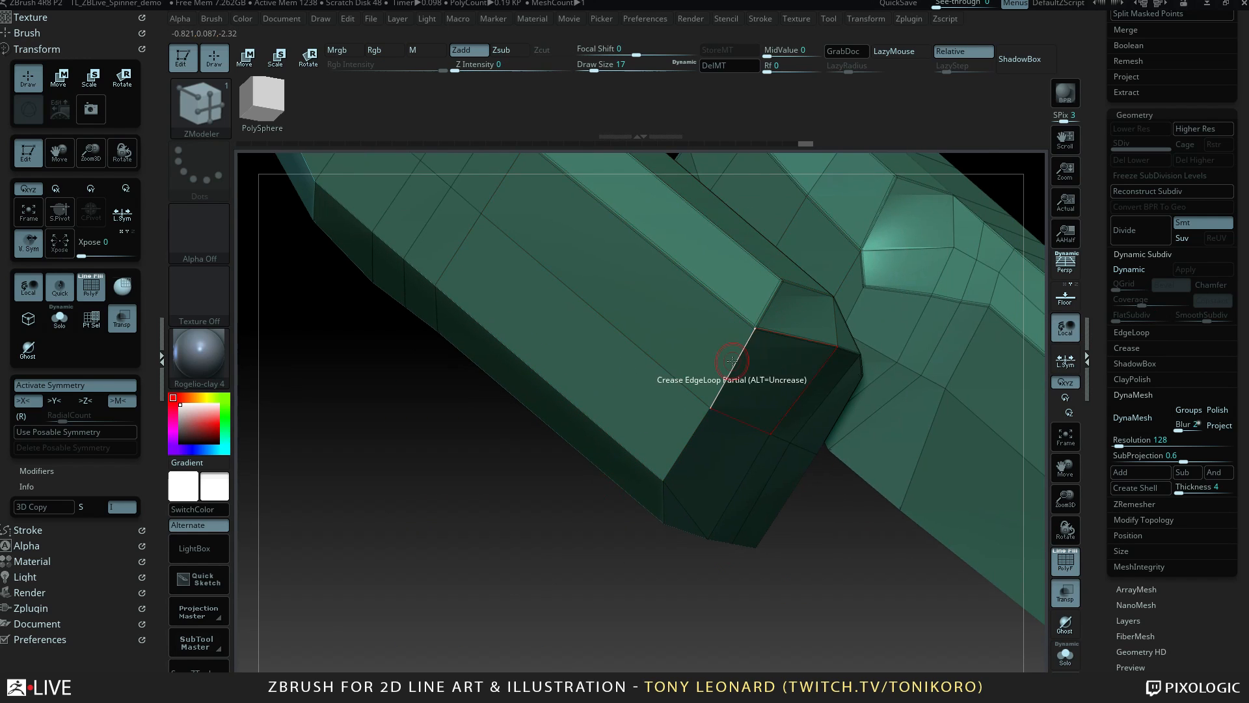
key(space)
click(623, 483)
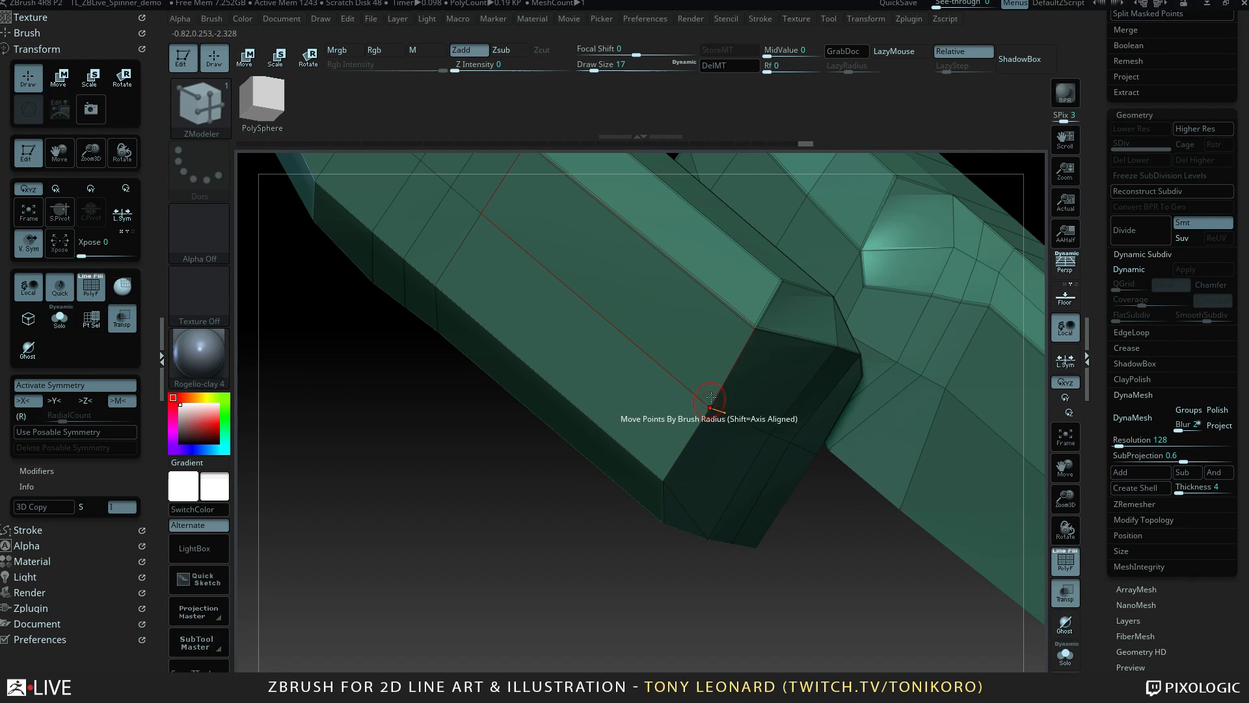
drag(683, 570, 663, 501)
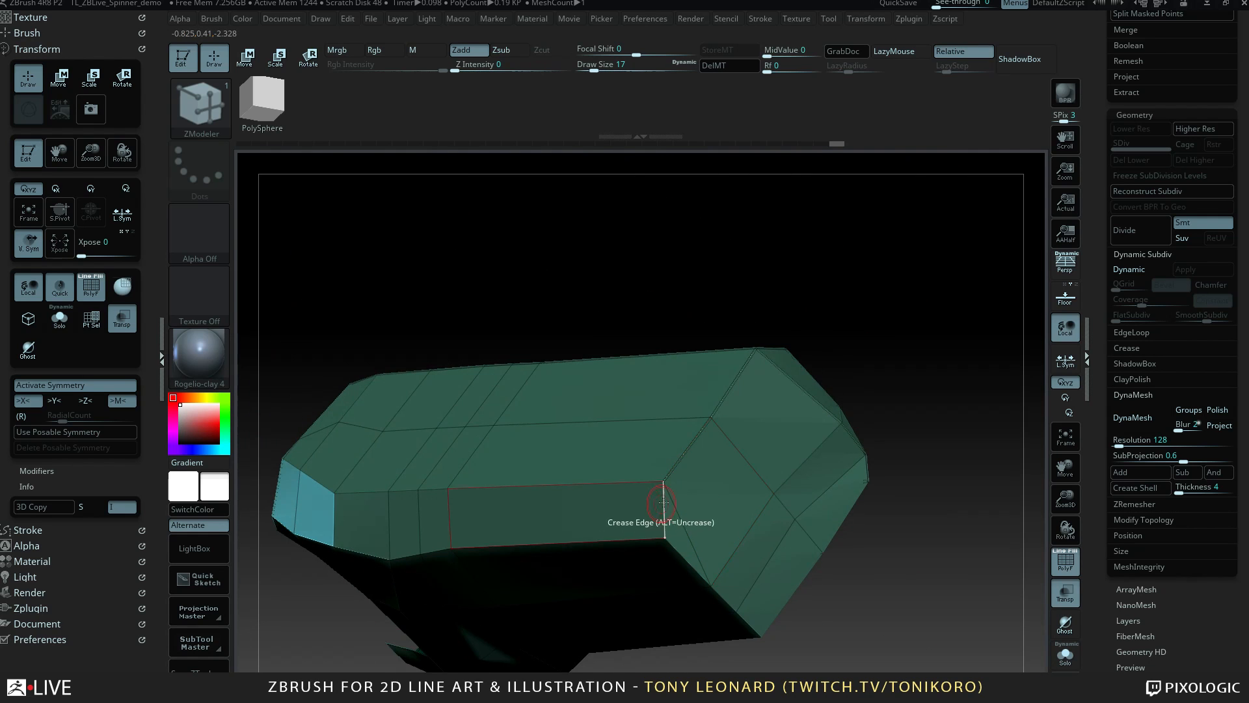
drag(886, 629, 839, 424)
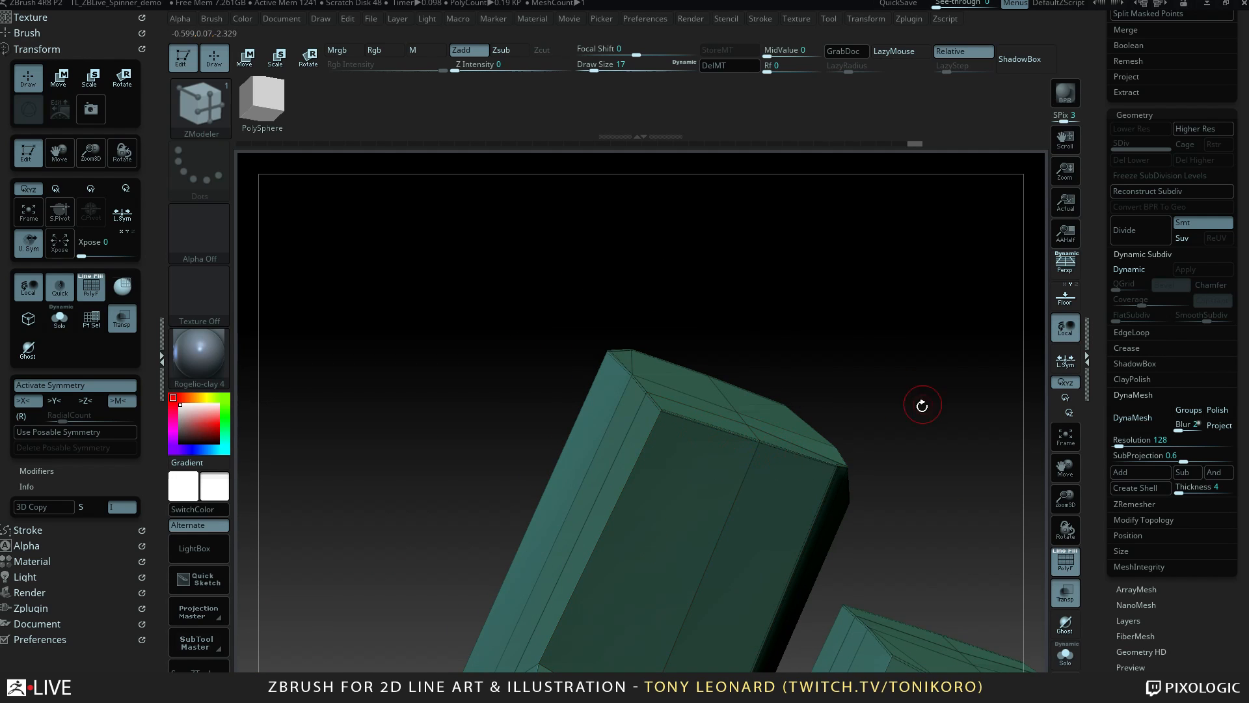
Switch the crease target to EdgeLoop Partial and crease the lengthwise edge runs along the panel's body.
drag(922, 405, 683, 351)
key(space)
click(677, 475)
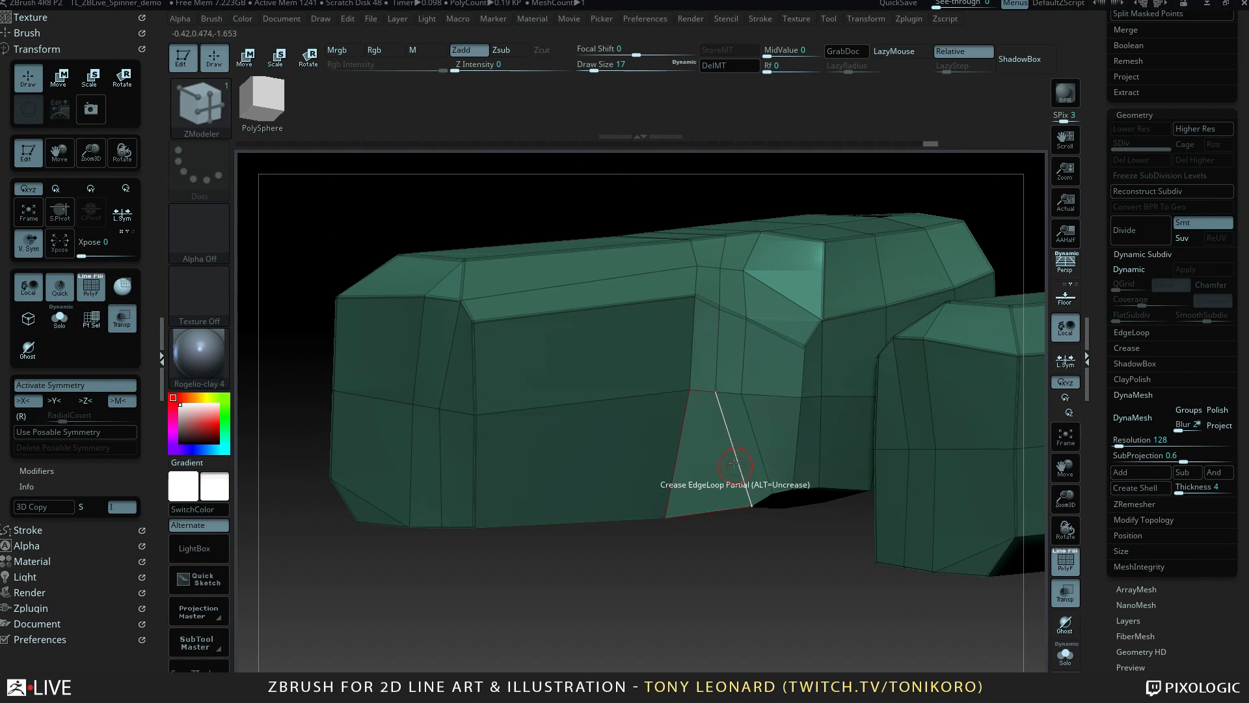
drag(703, 431, 541, 377)
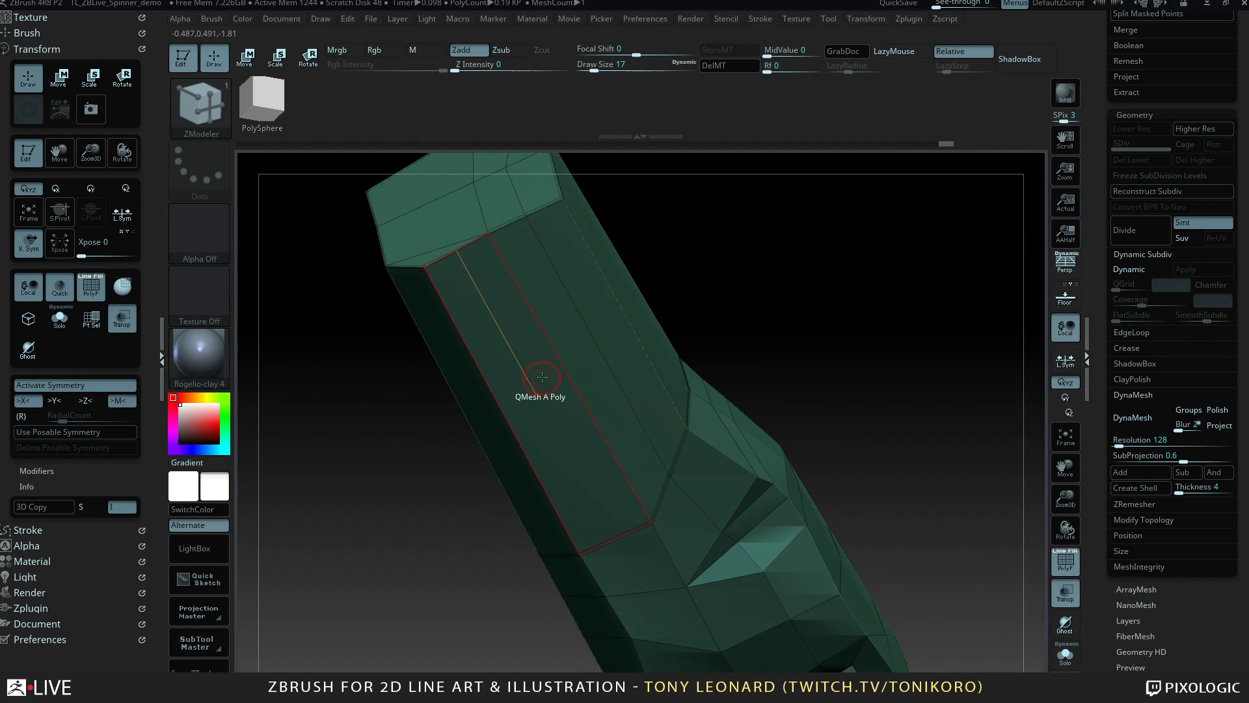
drag(716, 290, 818, 267)
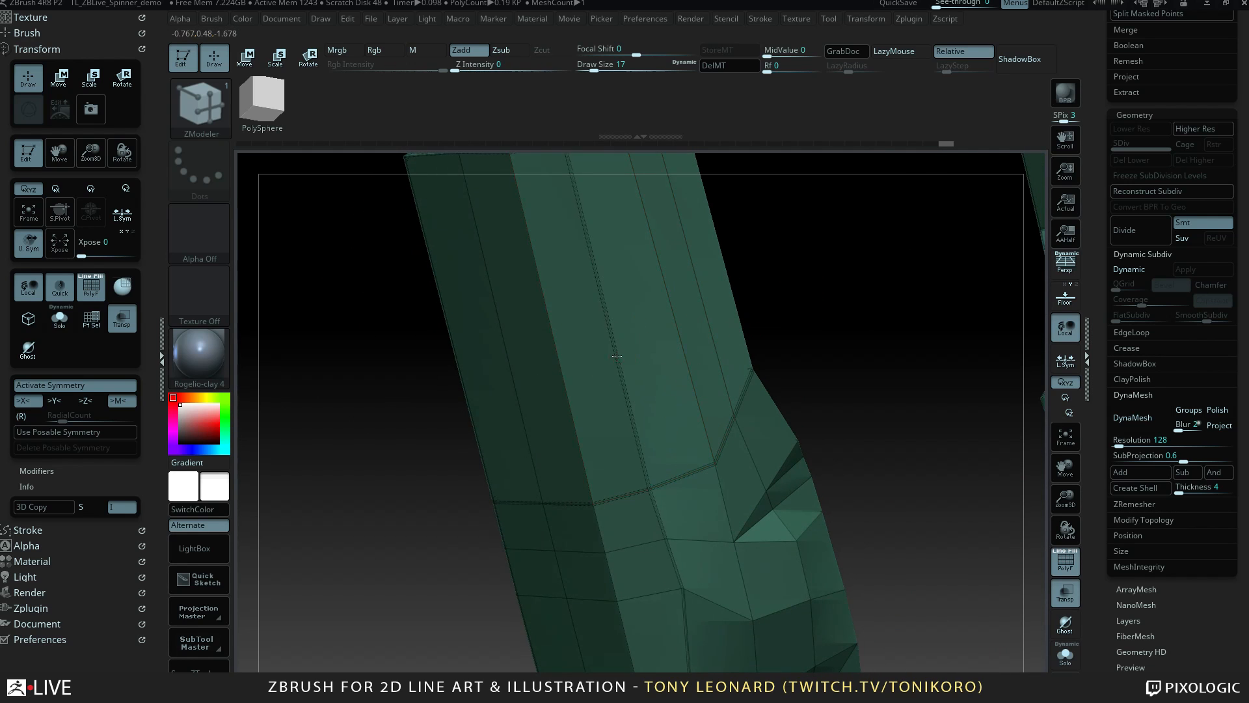
drag(824, 318, 906, 378)
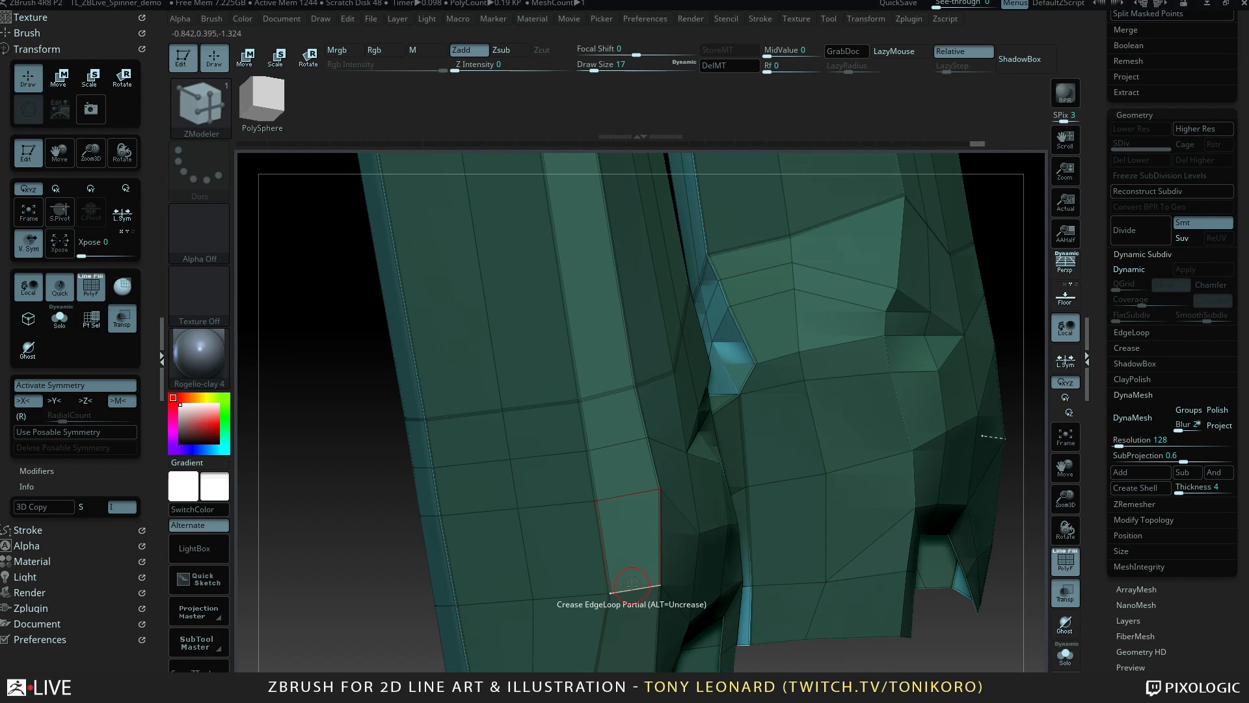
Switch the crease target to single Edge and crease the short edge across the end of the ridge beside the bump.
key(space)
click(523, 475)
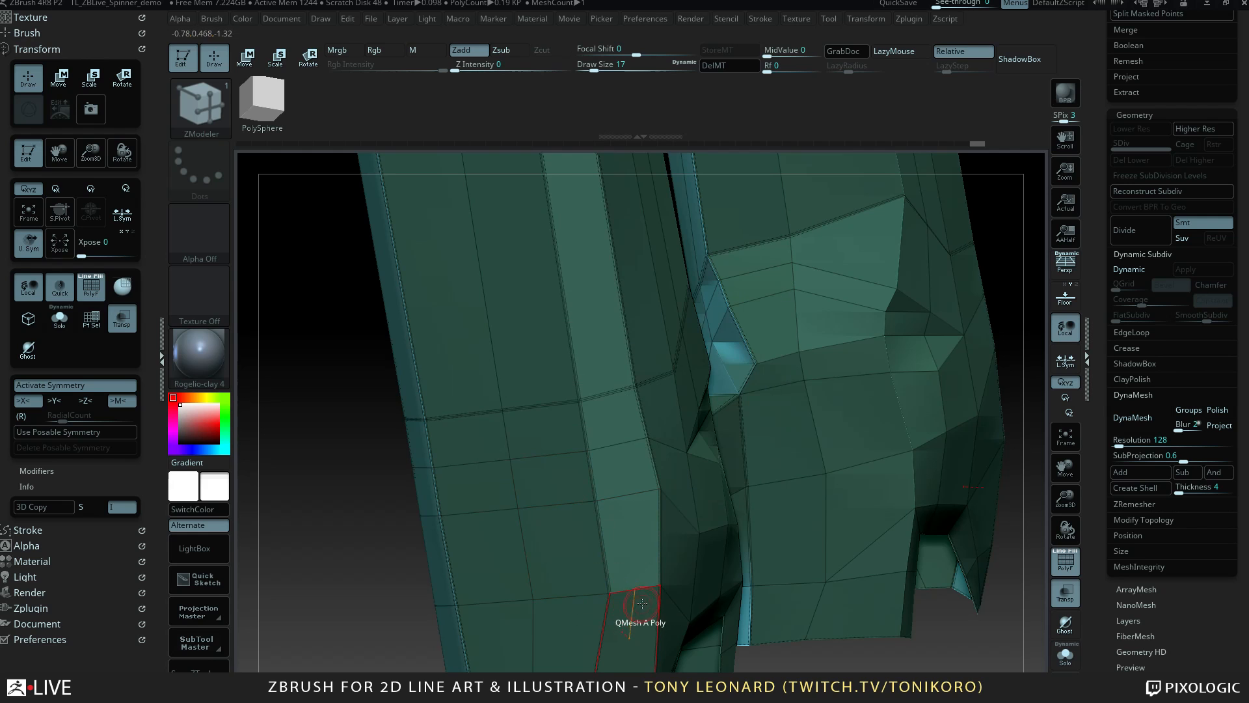
drag(338, 561, 370, 558)
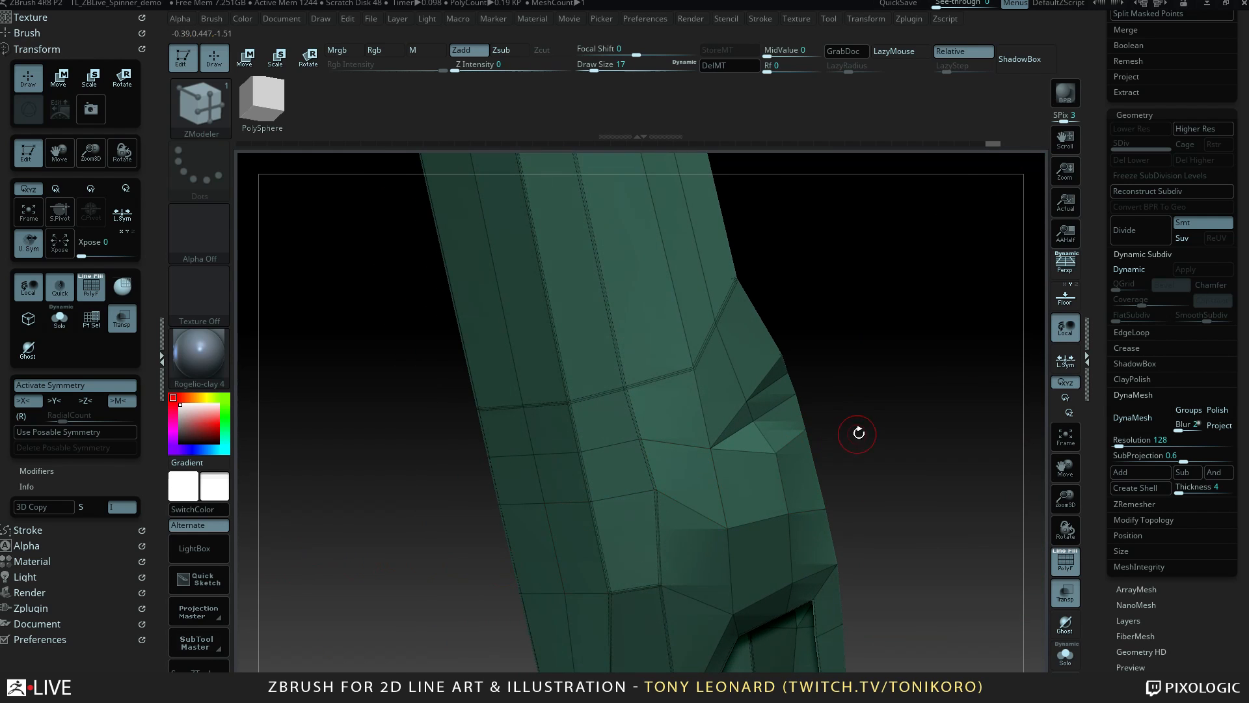
drag(859, 433, 829, 470)
drag(798, 416, 840, 398)
Turn on Dynamic Subdiv smoothing and examine the creased bump, open rear end and front end from several angles.
key(d)
drag(871, 463, 706, 489)
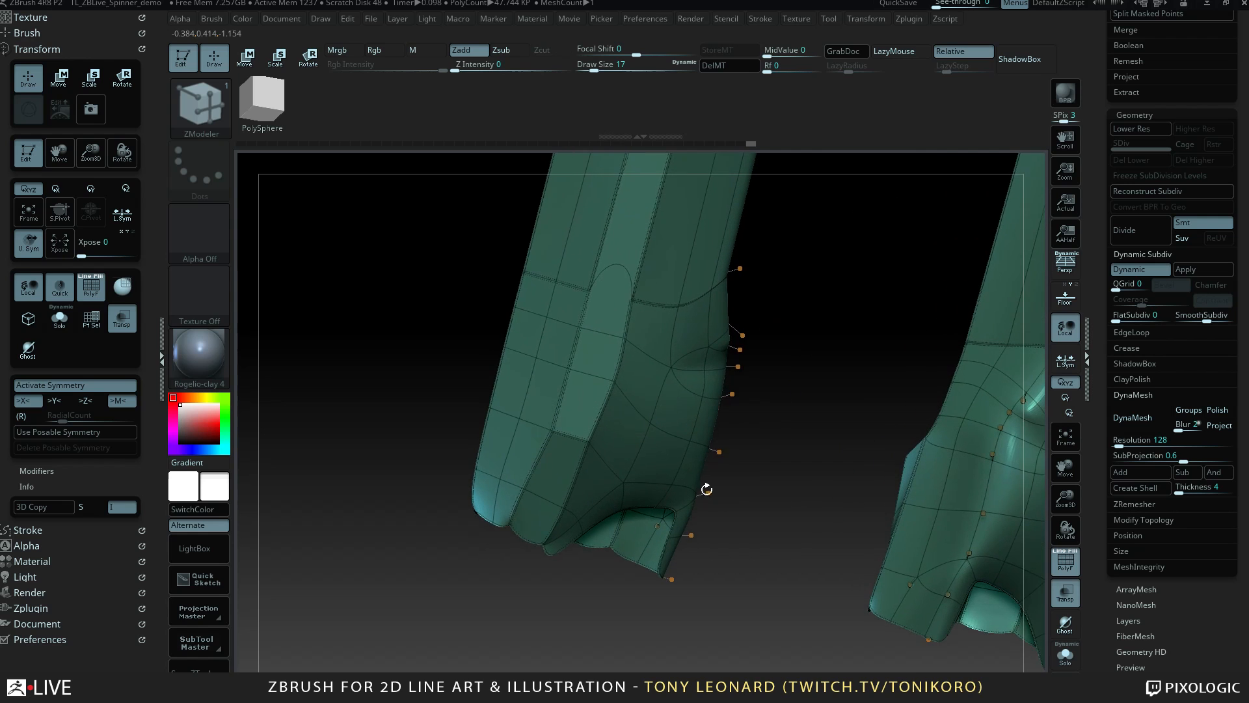
drag(833, 514, 809, 523)
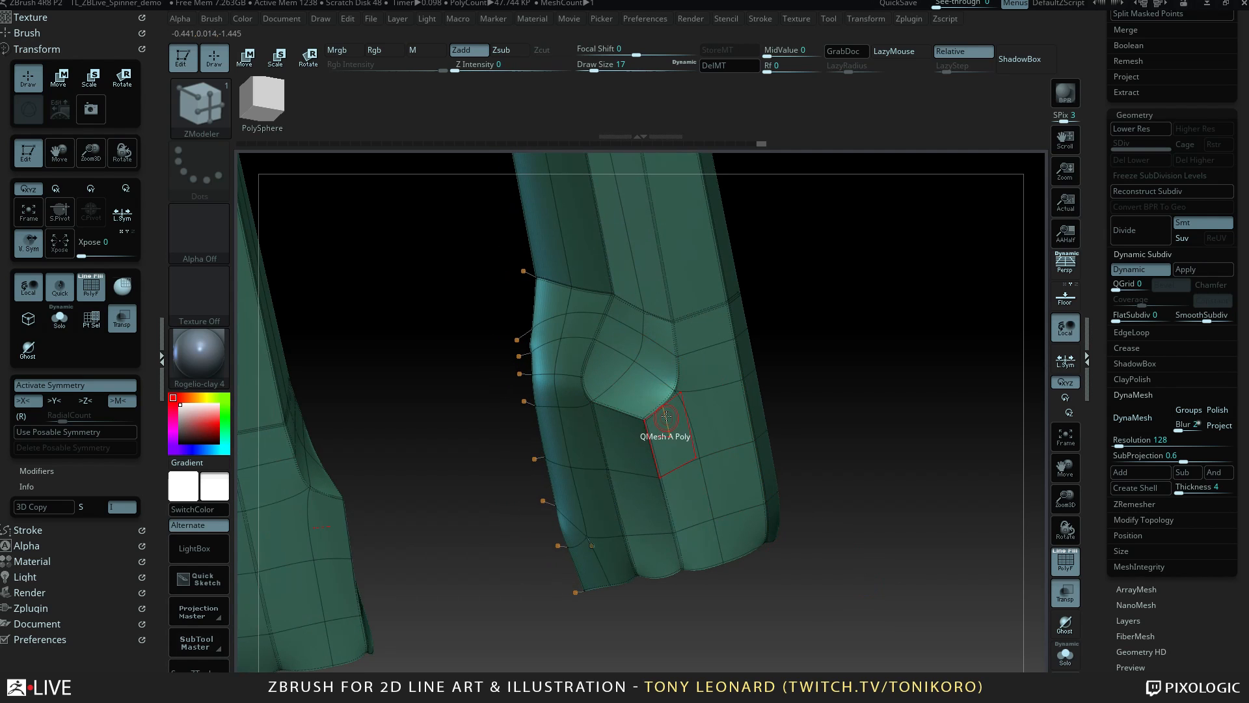
drag(829, 407, 932, 385)
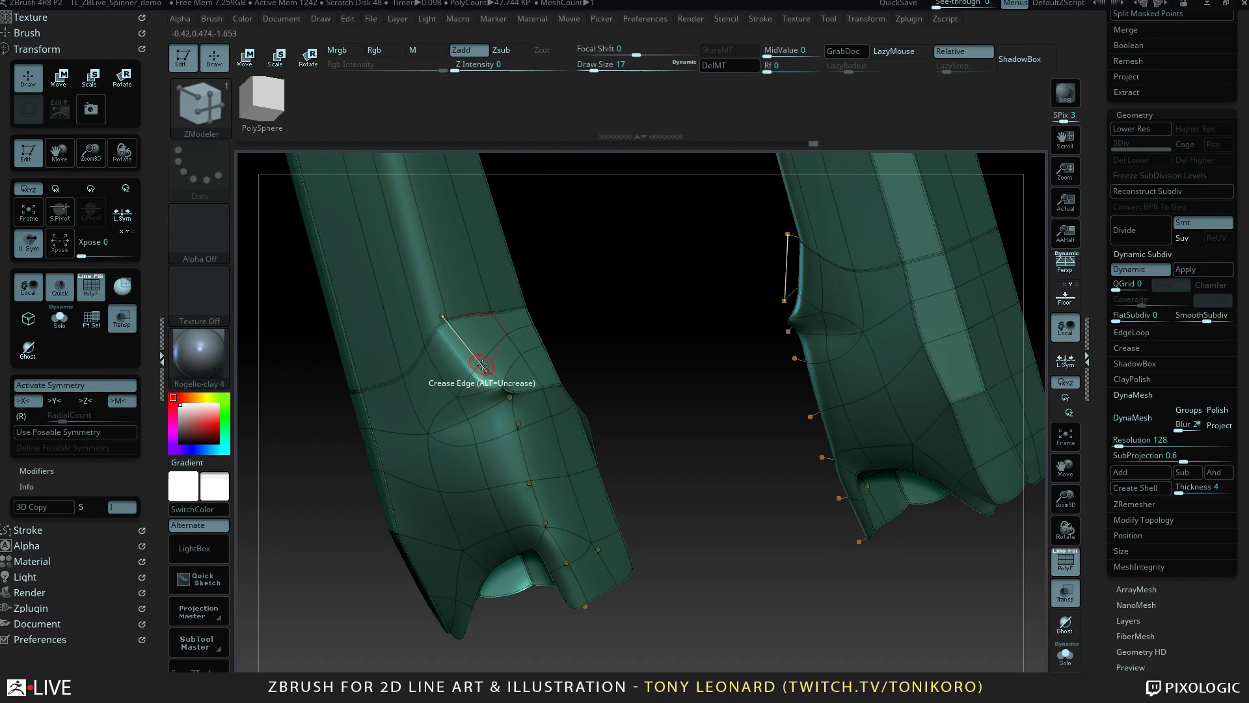
drag(644, 374, 722, 650)
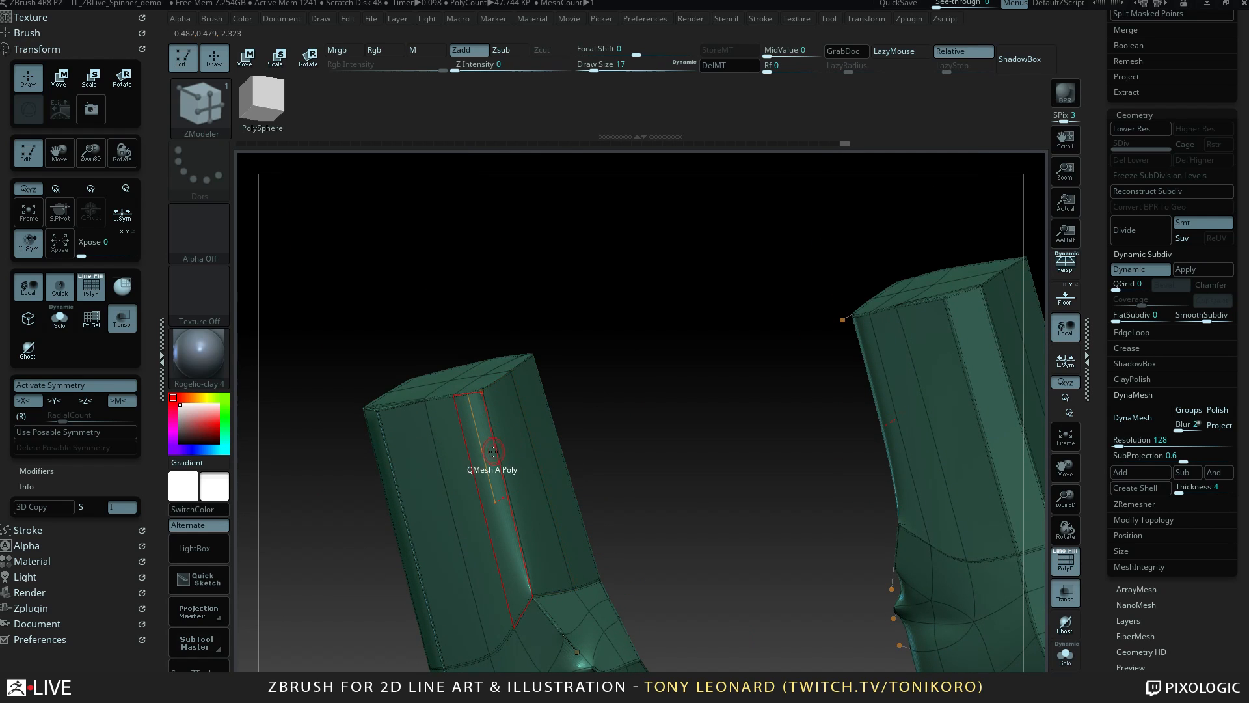
drag(663, 429, 506, 471)
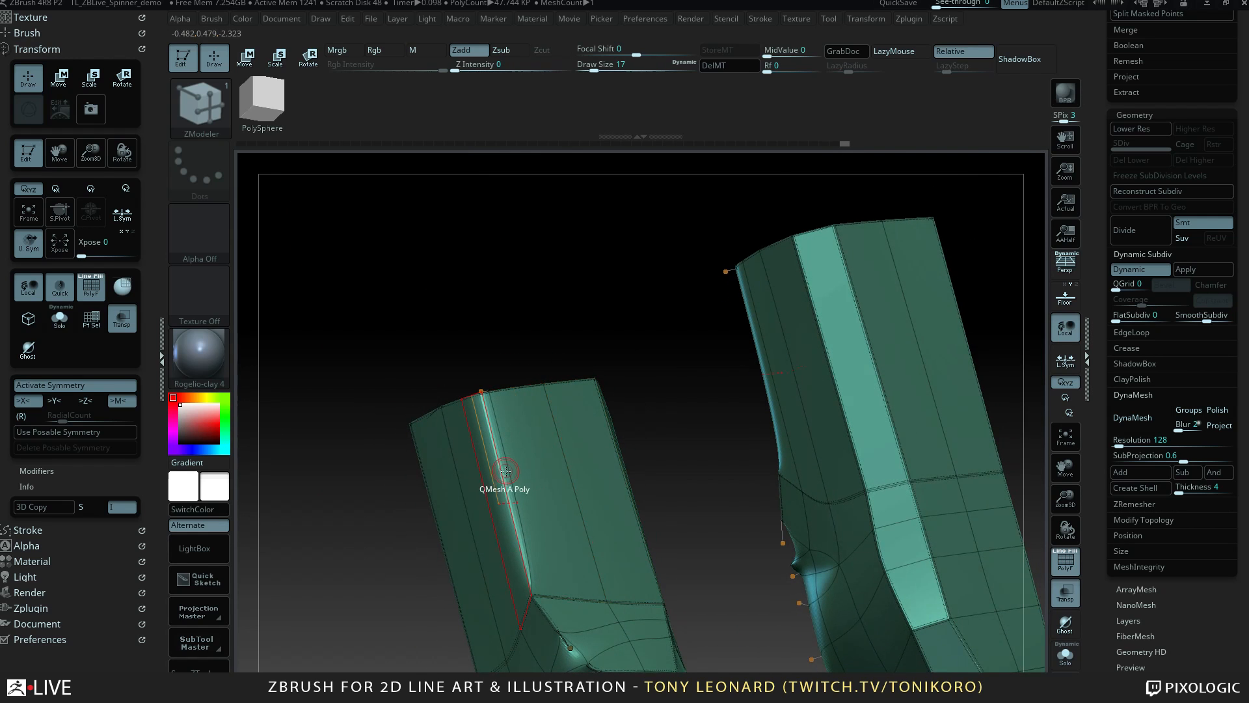
drag(683, 417, 662, 513)
drag(774, 444, 830, 418)
drag(848, 480, 845, 523)
alt+drag(769, 581, 924, 530)
alt+drag(955, 518, 918, 600)
Hide the polyframe, inspect the smoothed panels' shading from several angles, and return to the base mesh.
key(shift+f)
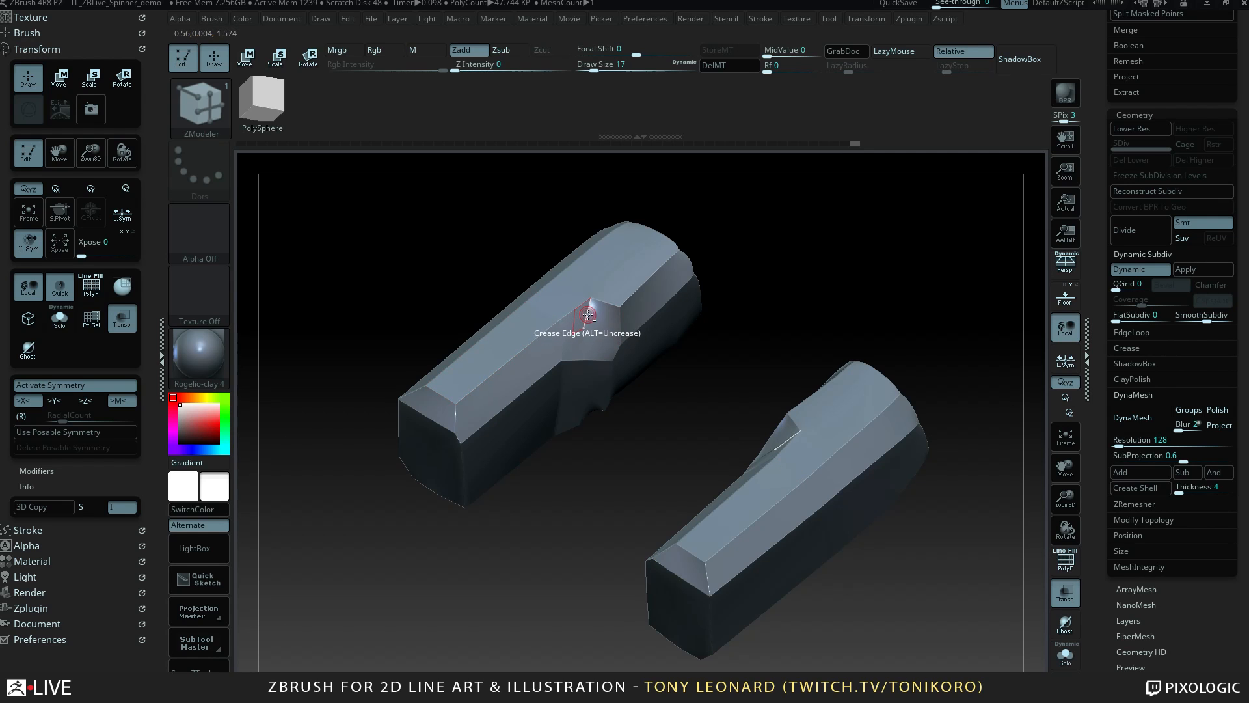
drag(624, 490, 553, 457)
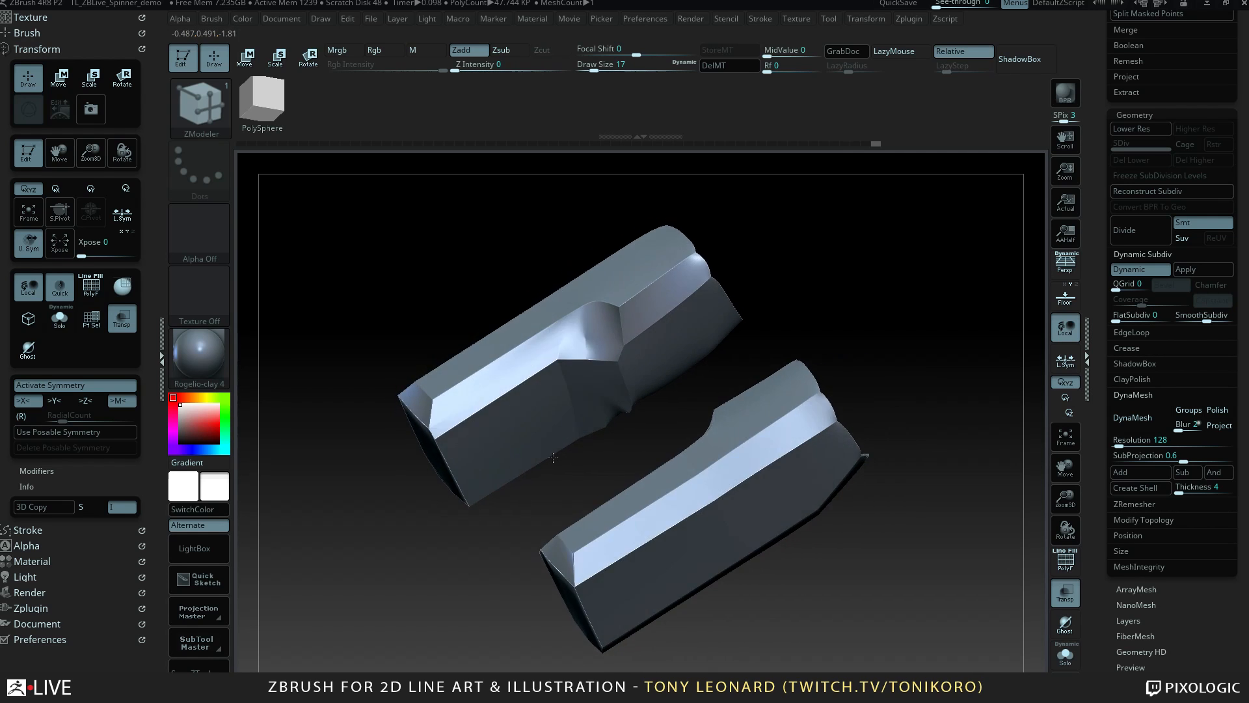
drag(567, 509, 605, 471)
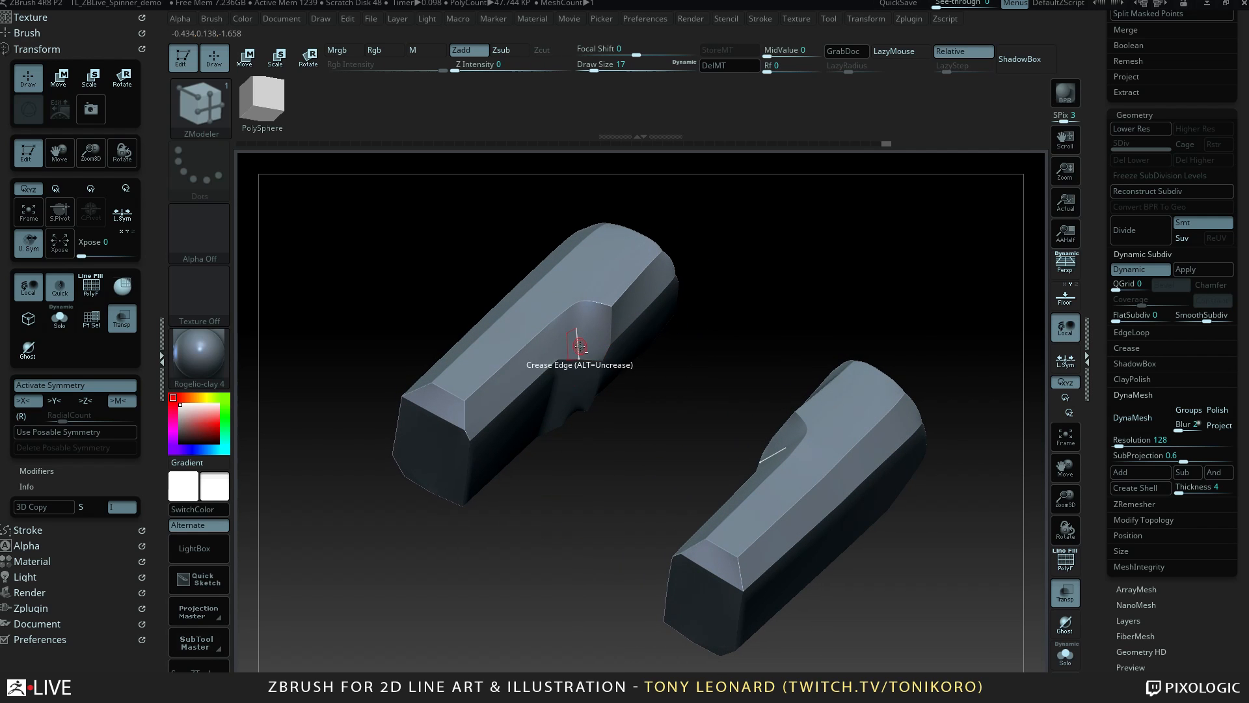
drag(650, 404, 659, 474)
drag(843, 331, 884, 581)
key(shift+d)
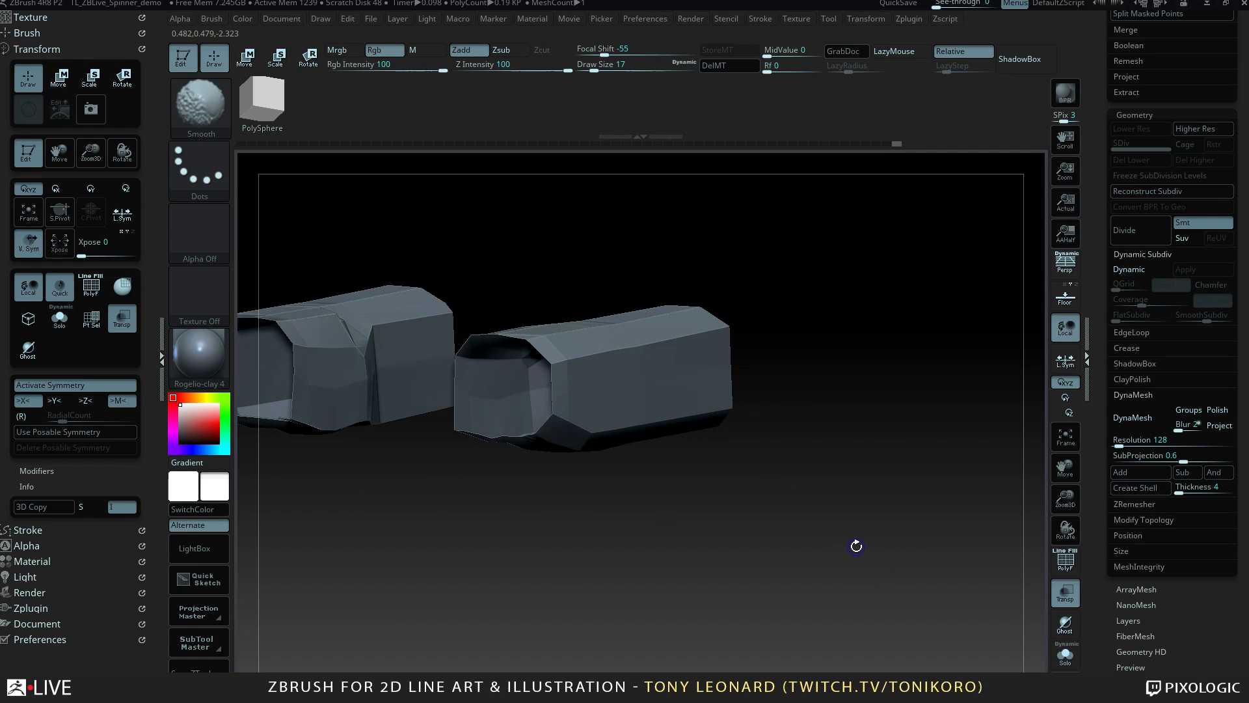
Show the polyframe and examine the base mesh edges around the panels' bump, ends and rear opening.
key(shift+f)
mouse_move(830, 536)
mouse_down()
mouse_move(870, 501)
mouse_move(887, 506)
mouse_move(930, 523)
mouse_move(934, 572)
mouse_move(915, 557)
mouse_move(917, 572)
mouse_move(903, 546)
mouse_move(903, 579)
mouse_move(917, 552)
mouse_move(895, 512)
mouse_move(915, 591)
mouse_move(839, 536)
mouse_move(908, 541)
mouse_move(825, 552)
mouse_move(858, 530)
mouse_move(871, 570)
mouse_move(832, 582)
mouse_up()
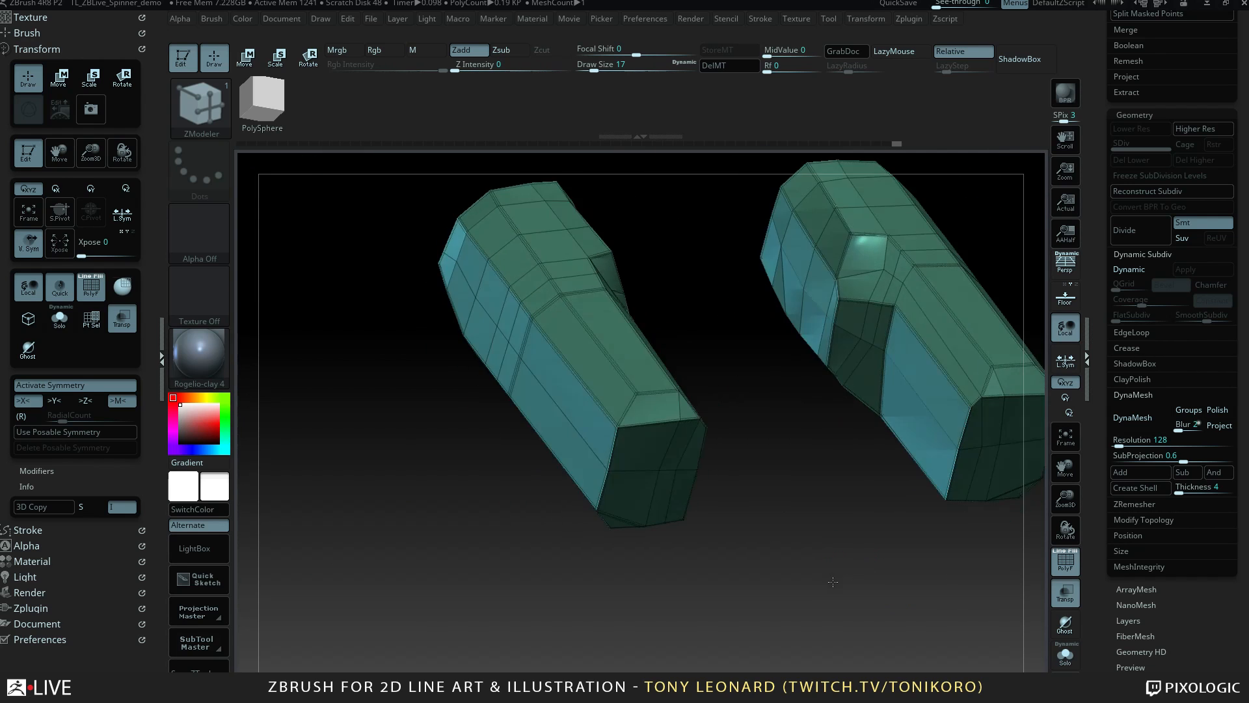
drag(709, 355, 803, 522)
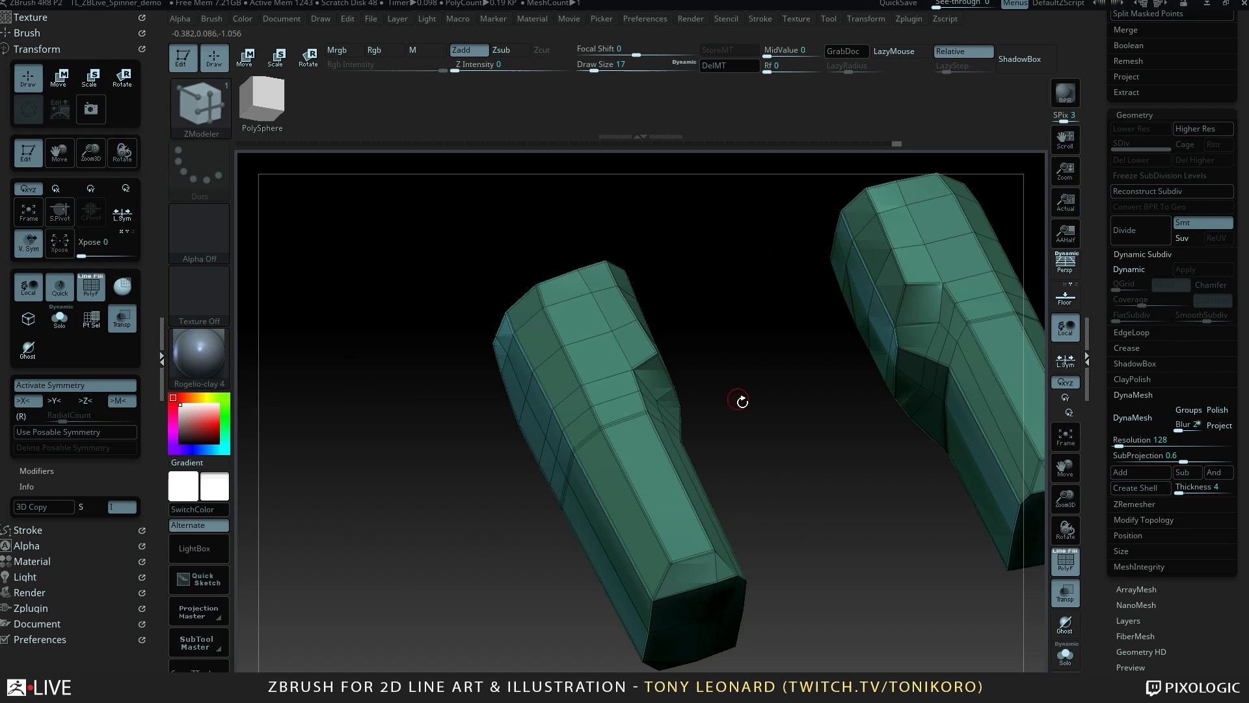
drag(740, 399, 787, 540)
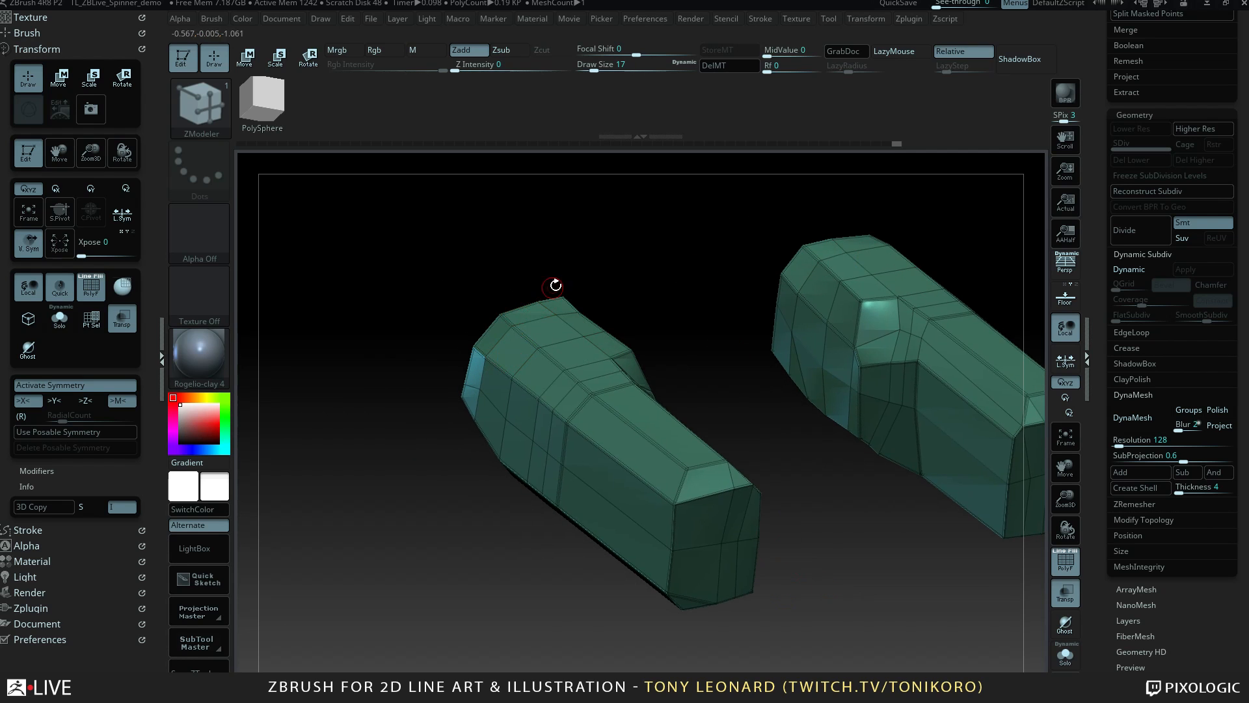
drag(555, 285, 546, 443)
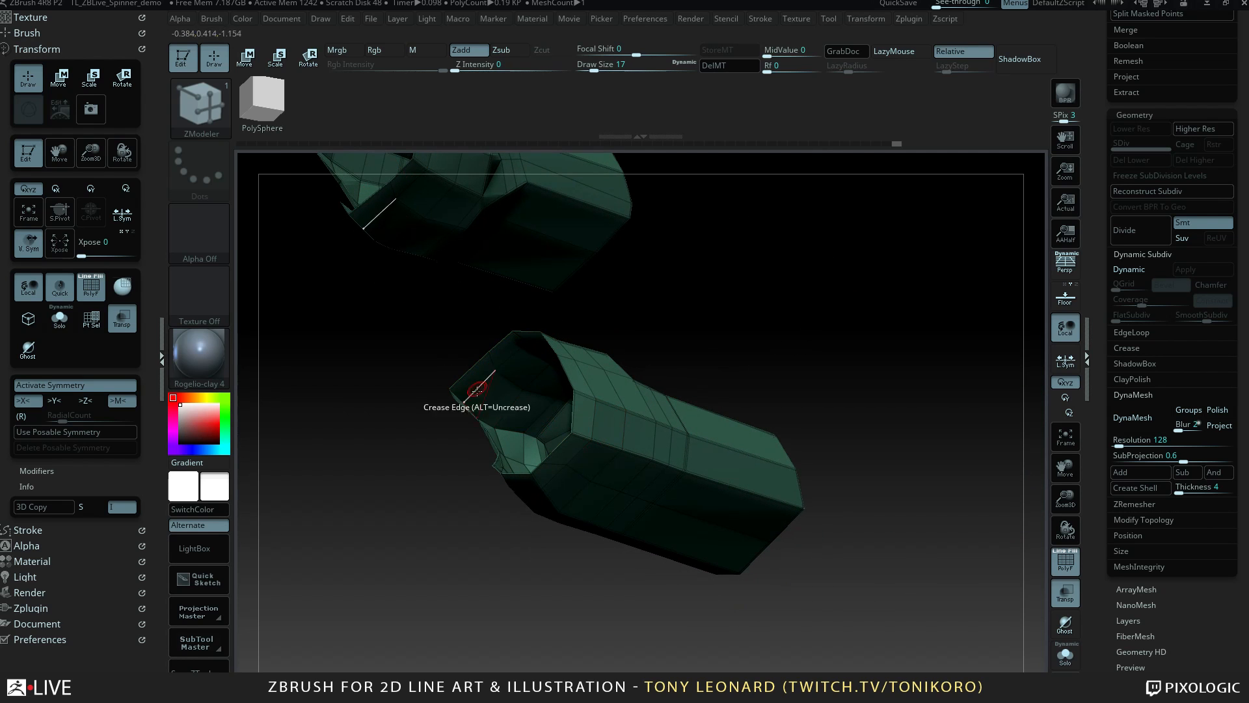
drag(777, 318, 800, 569)
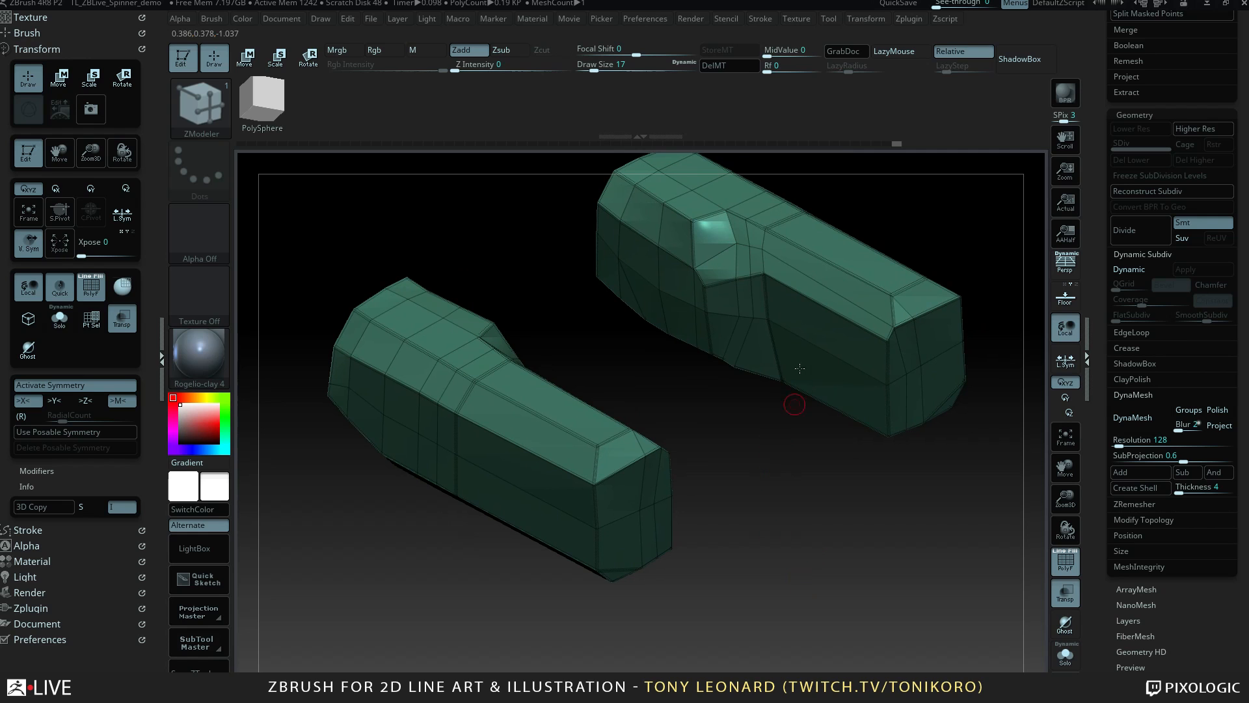
Hide the polyframe and preview the bump and rear opening with Dynamic Subdiv smoothing.
key(shift)
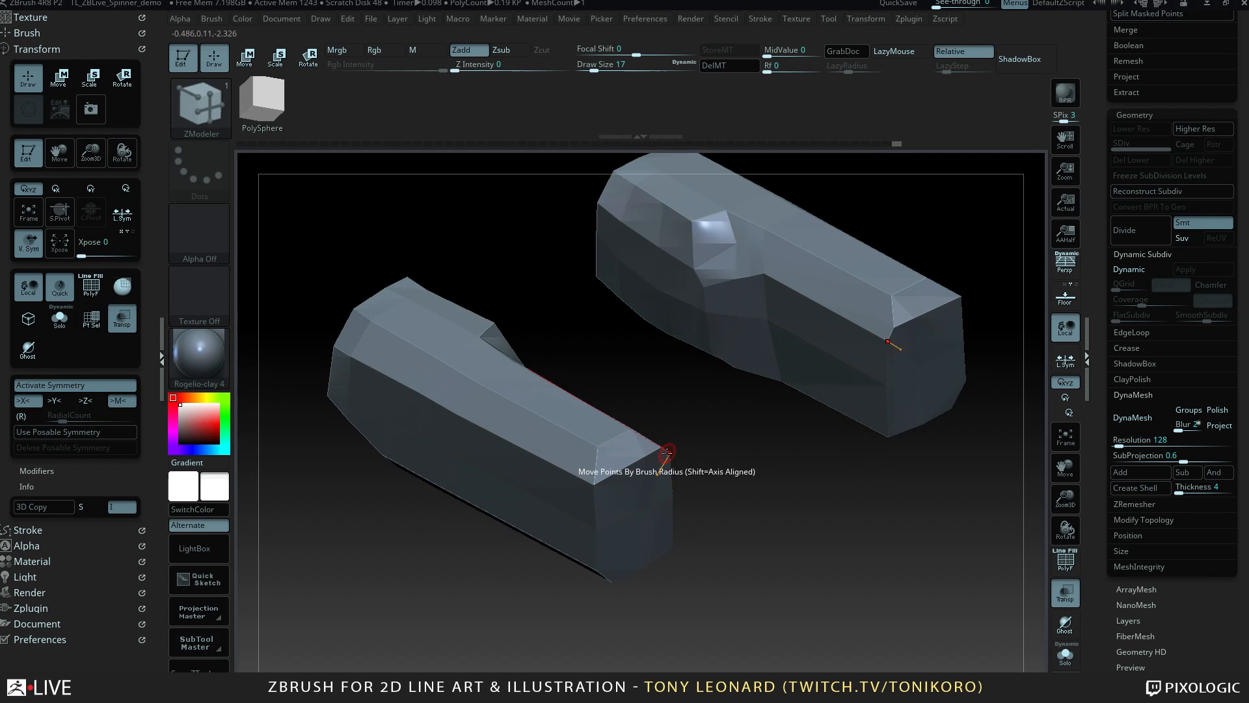
key(d)
drag(798, 565, 658, 497)
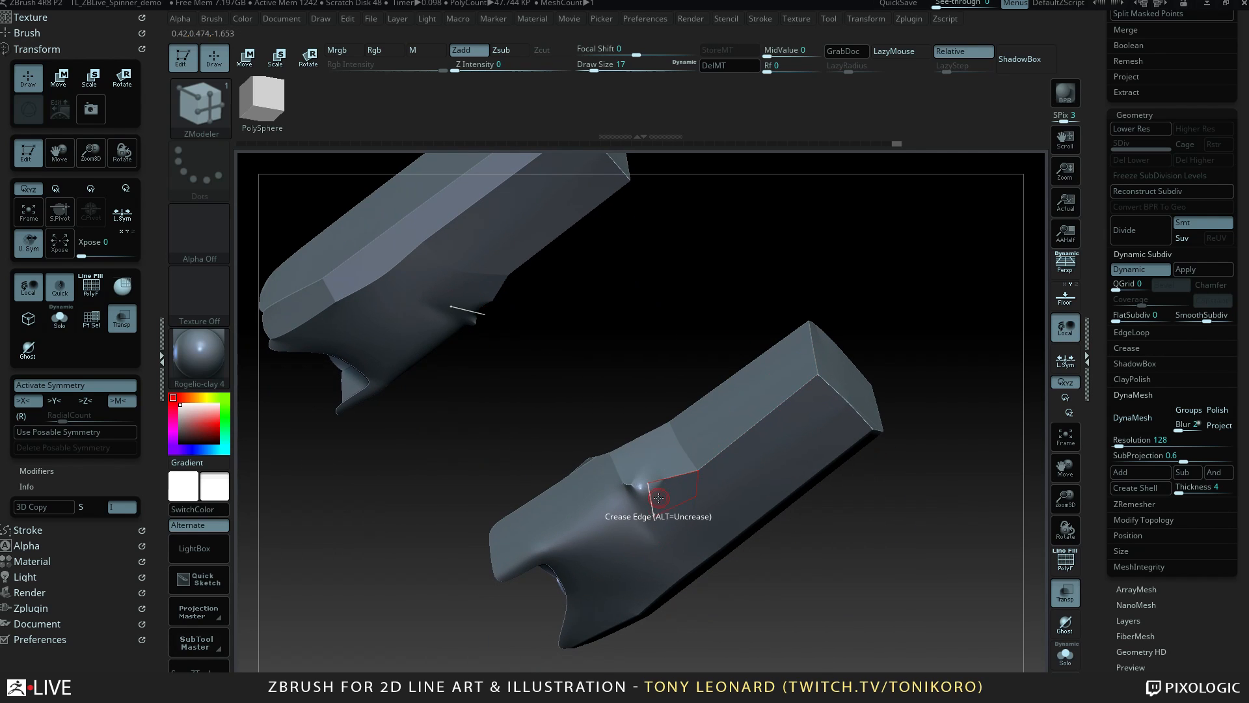
drag(863, 591, 845, 502)
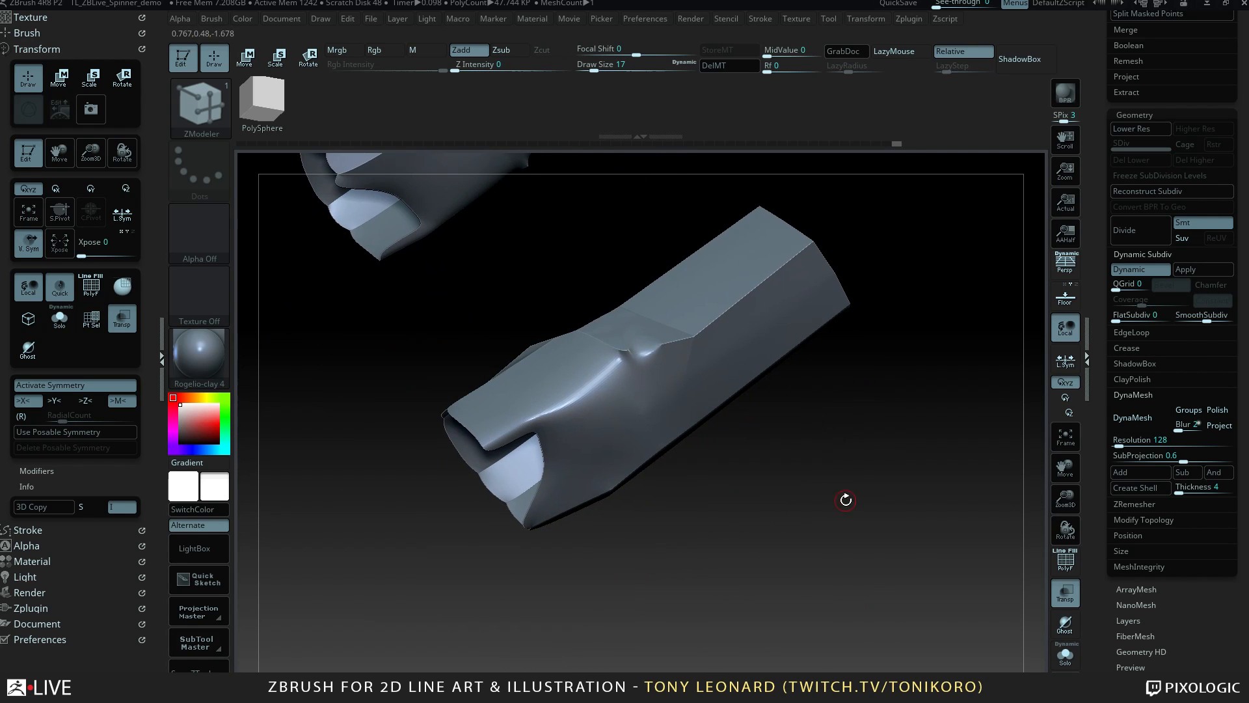
Return to the base mesh with polyframe shown and crease the edges around the bump using the EdgeLoop Partial target.
key(shift+d)
alt+drag(740, 490, 648, 308)
key(shift+f)
key(space)
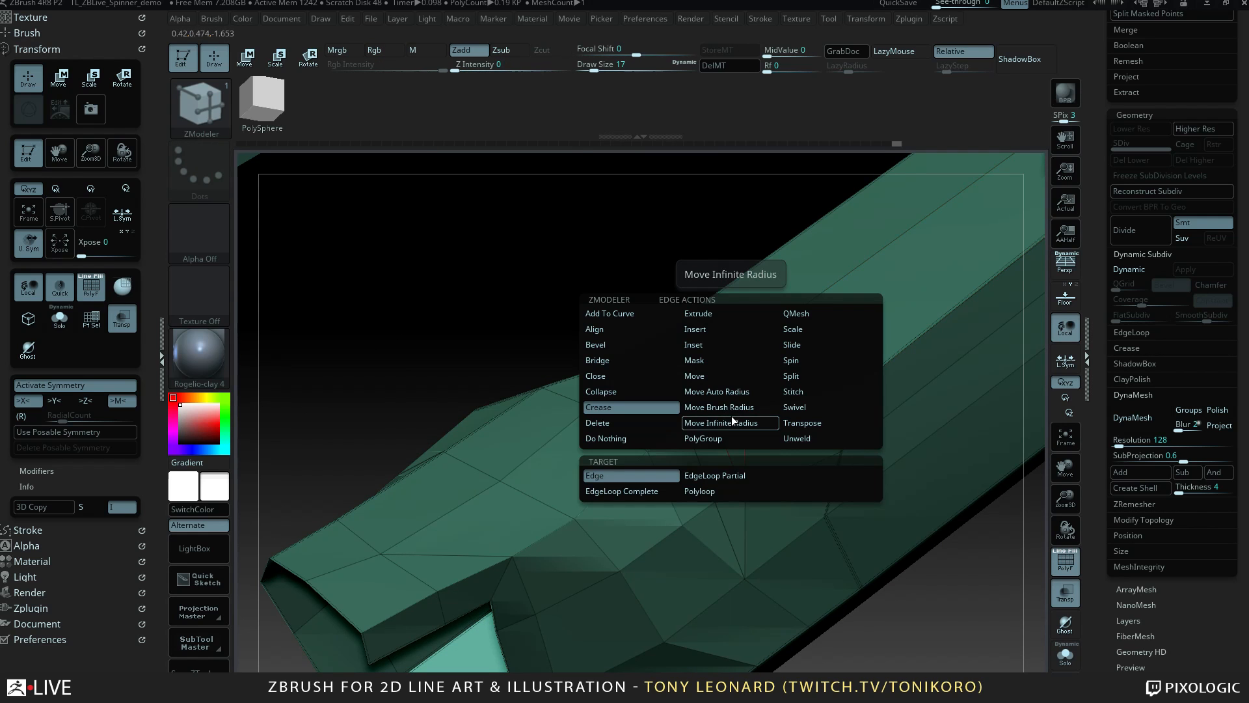
click(722, 478)
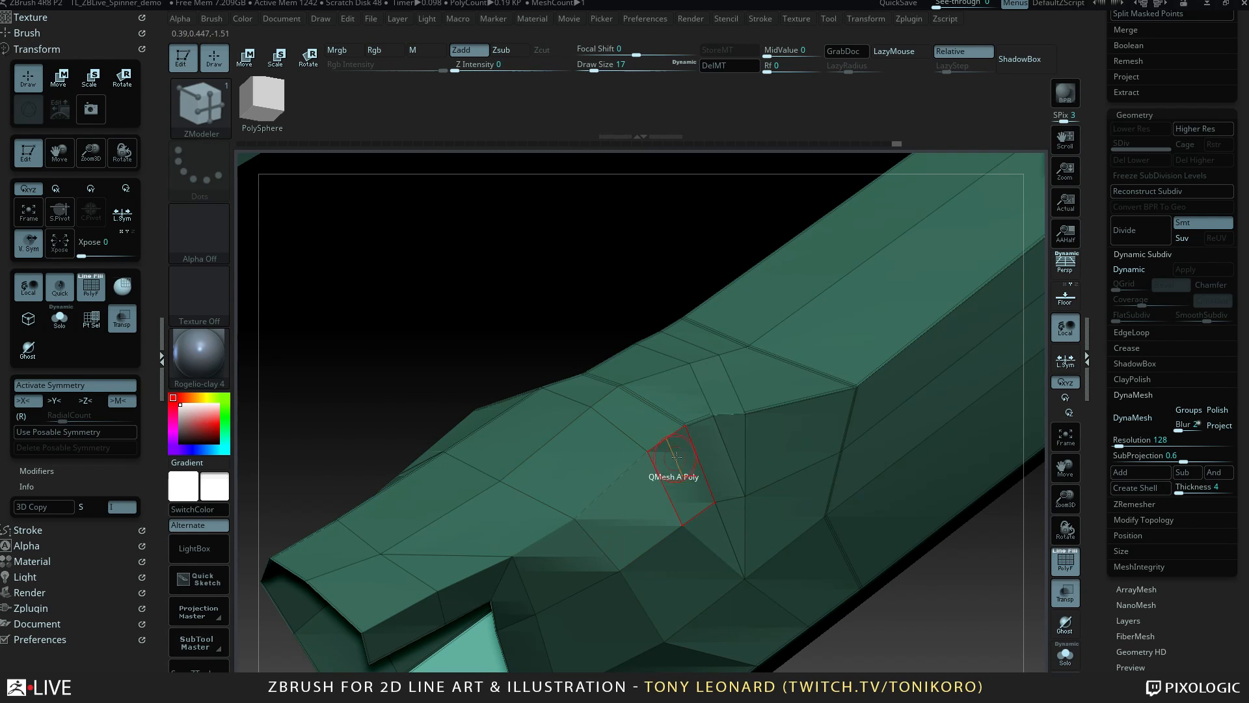
drag(515, 332, 506, 361)
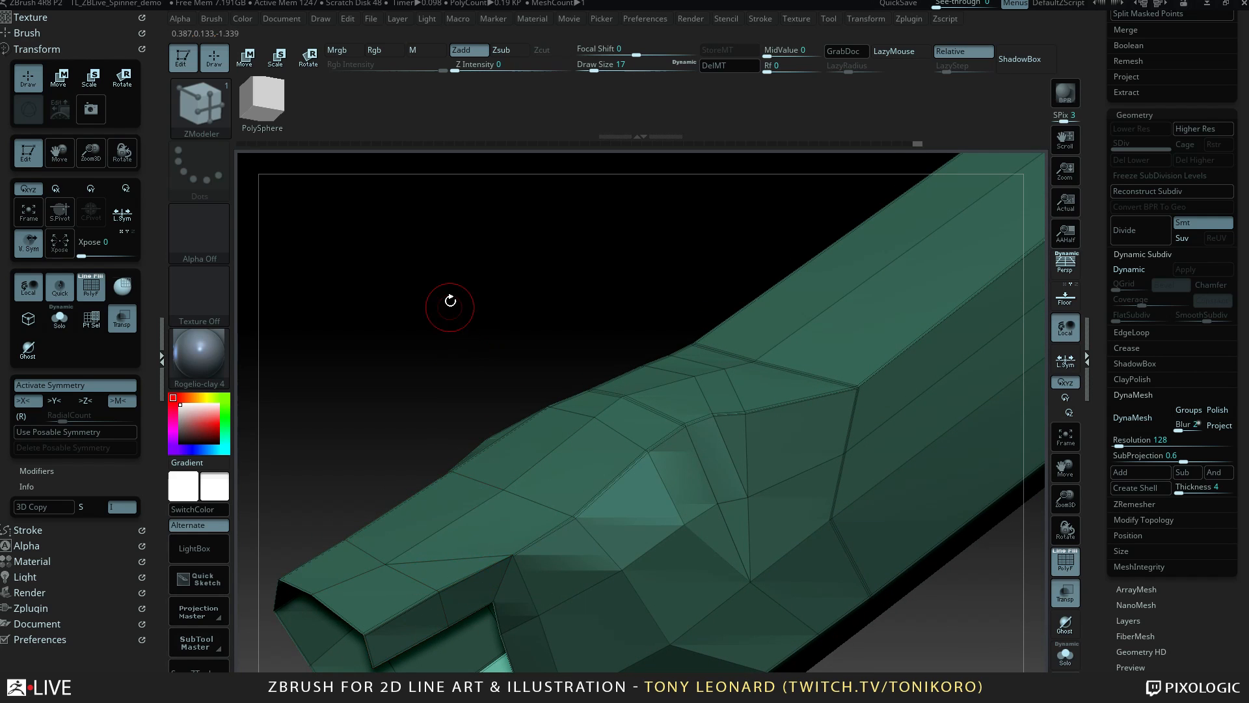
drag(450, 302, 542, 304)
Turn on Dynamic Subdiv smoothing again and review both panels' creased edges from several angles with the polyframe shown.
key(d)
alt+drag(960, 634, 633, 355)
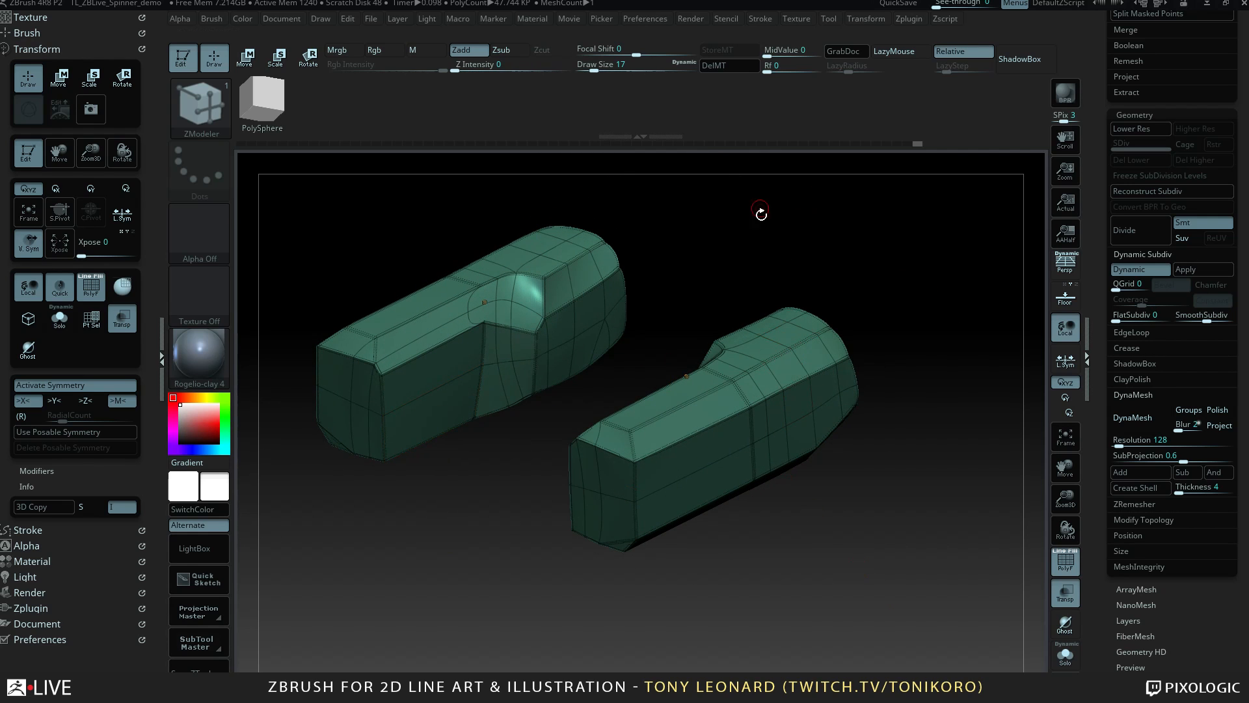
drag(908, 502, 930, 453)
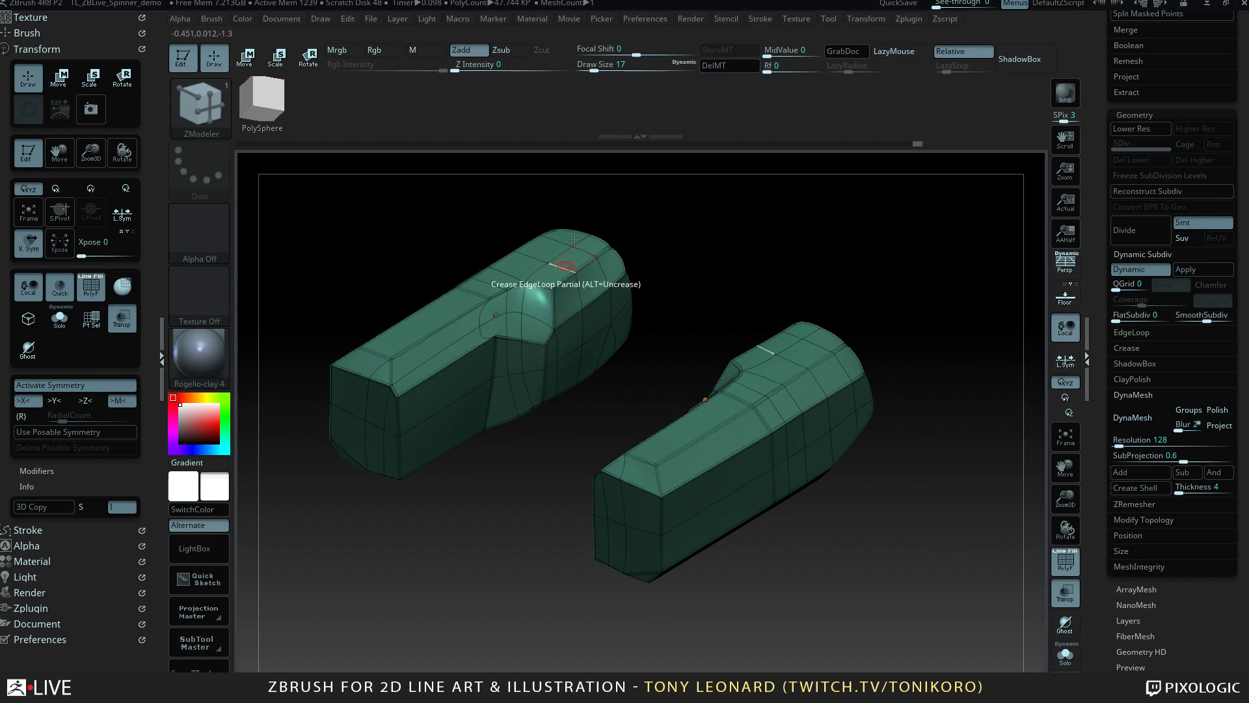
drag(862, 356, 688, 487)
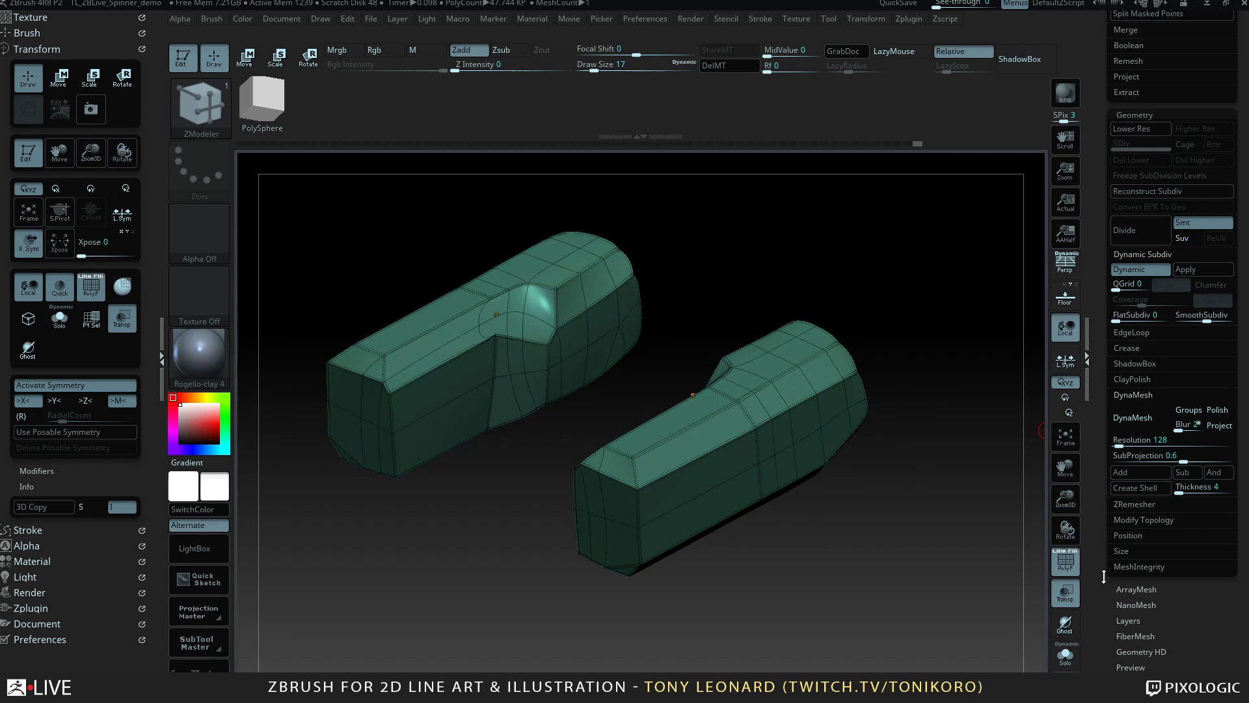
drag(1104, 576, 944, 330)
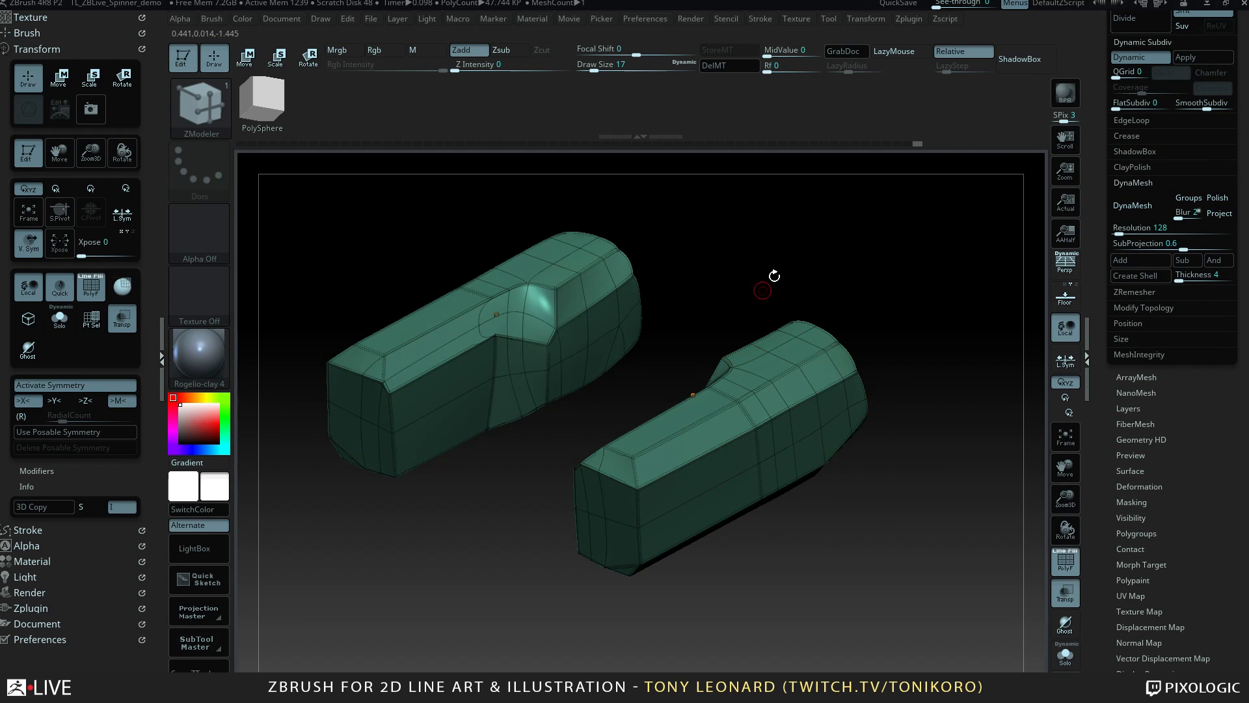
drag(910, 523, 543, 509)
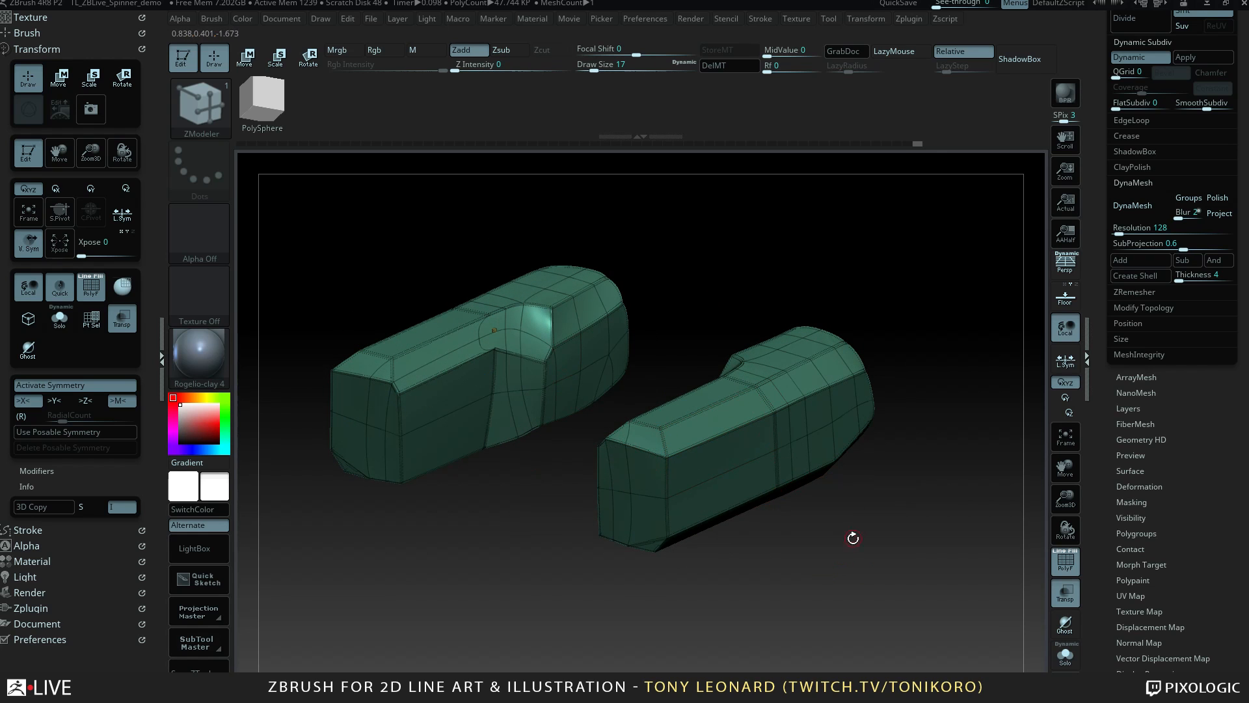
drag(853, 538, 861, 578)
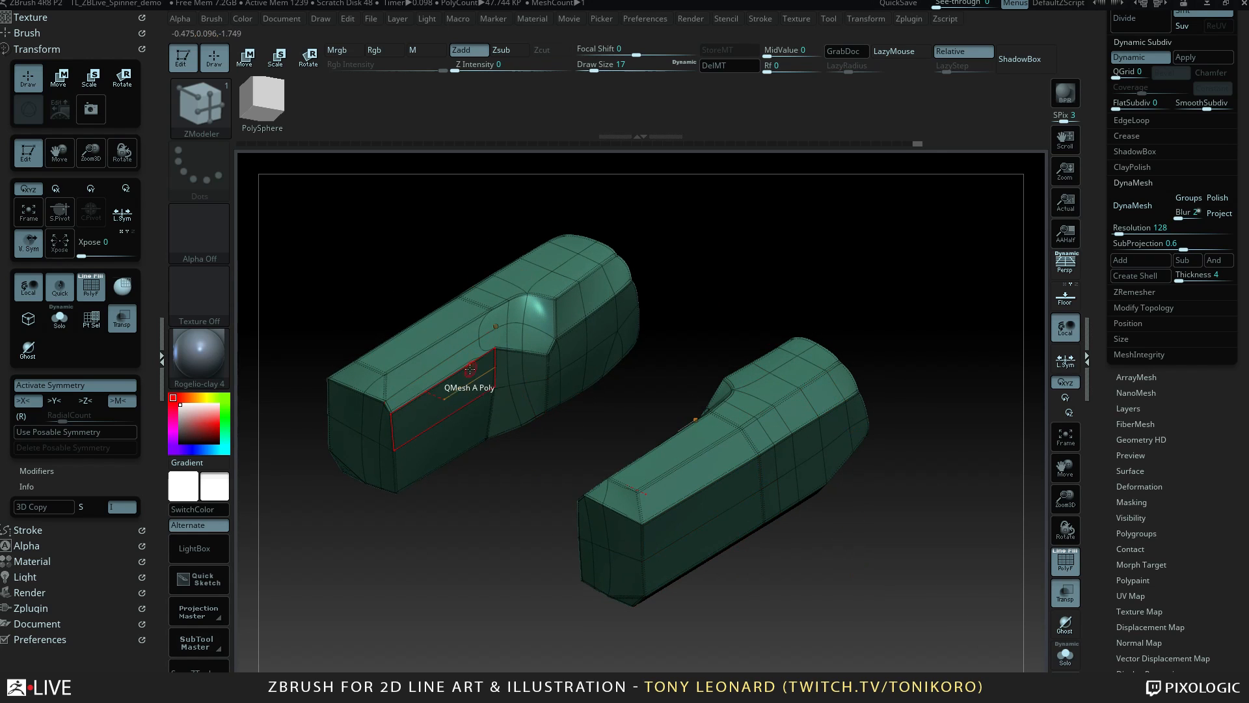
alt+drag(469, 539, 528, 526)
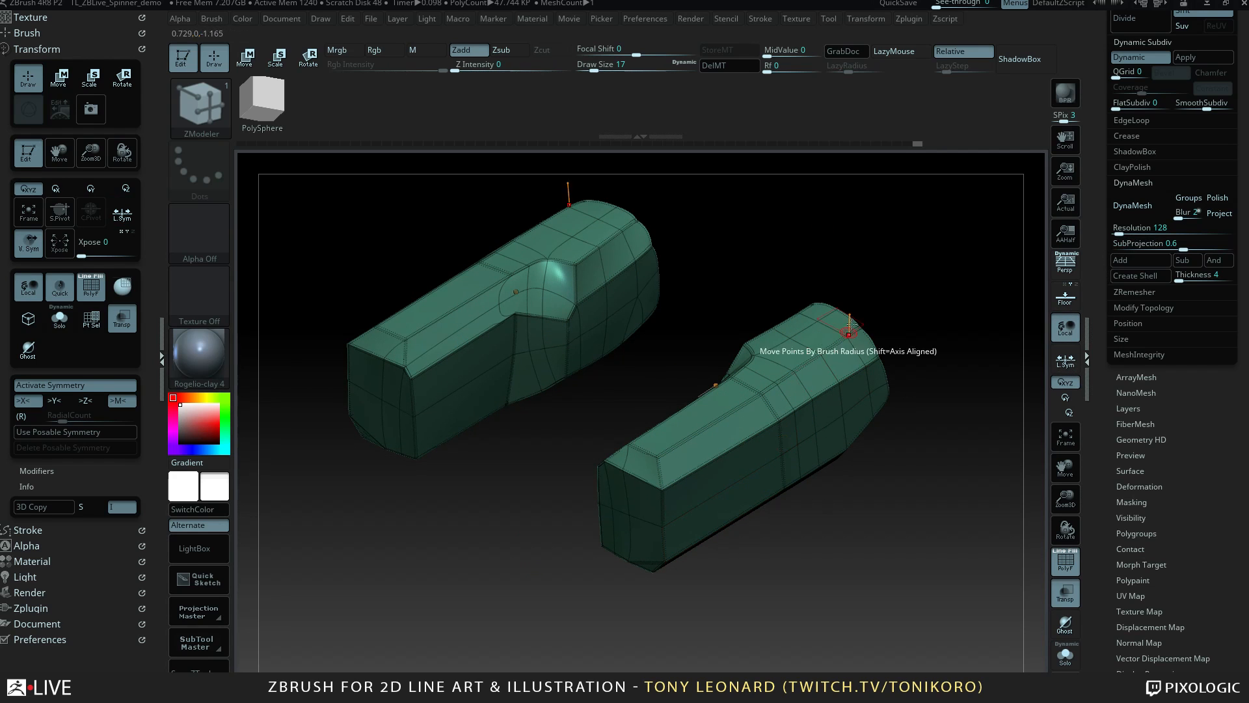
drag(914, 532, 922, 526)
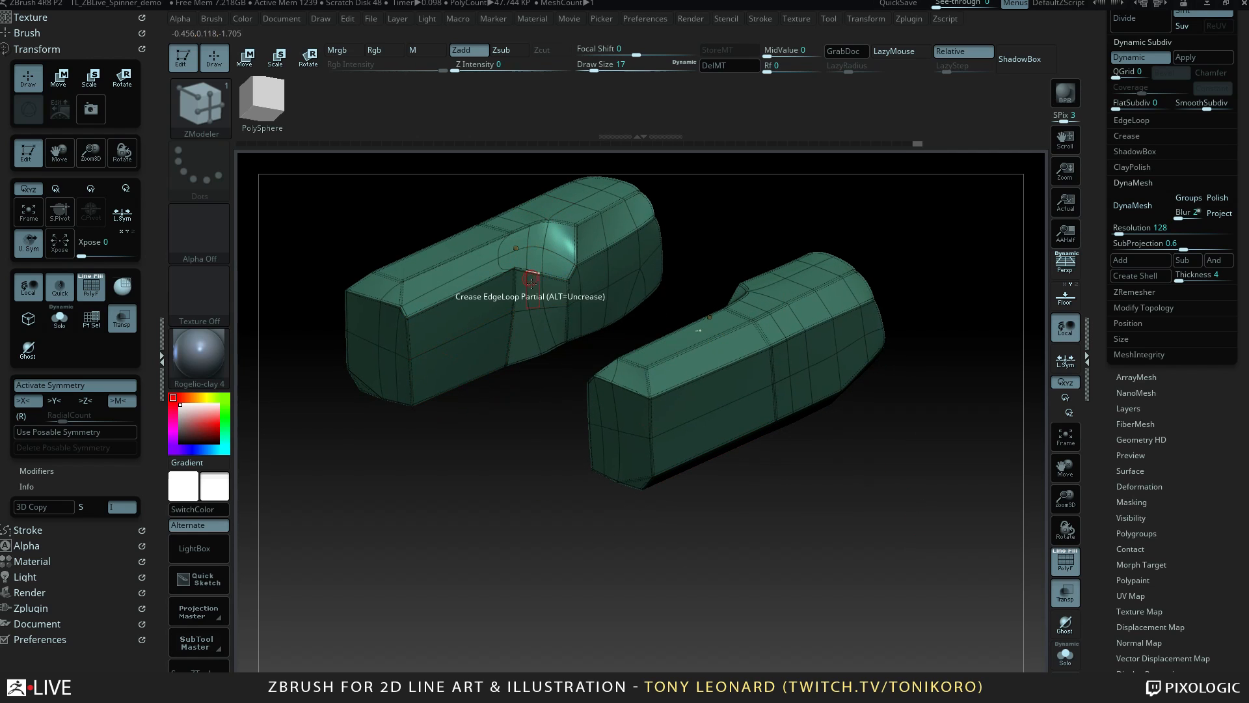
drag(521, 491, 478, 361)
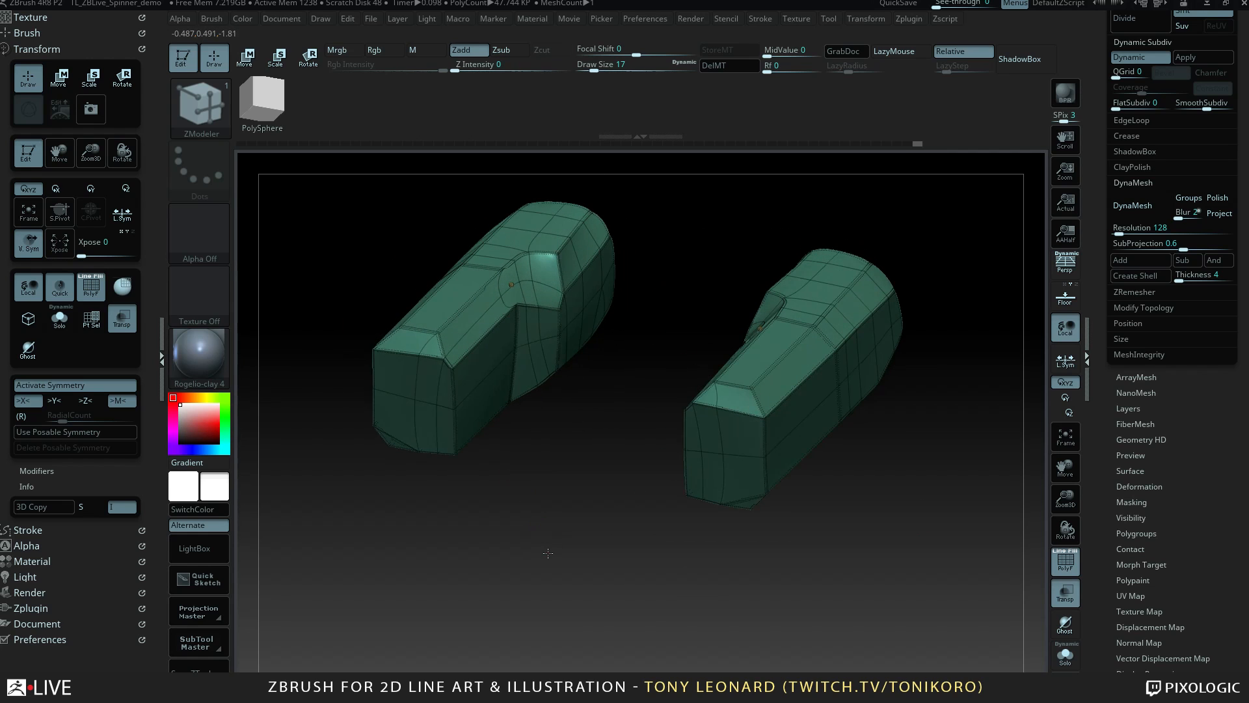
Hide the polyframe and review the creased edges, bumps and ends of both panels from several angles.
drag(537, 508, 564, 497)
drag(495, 520, 793, 560)
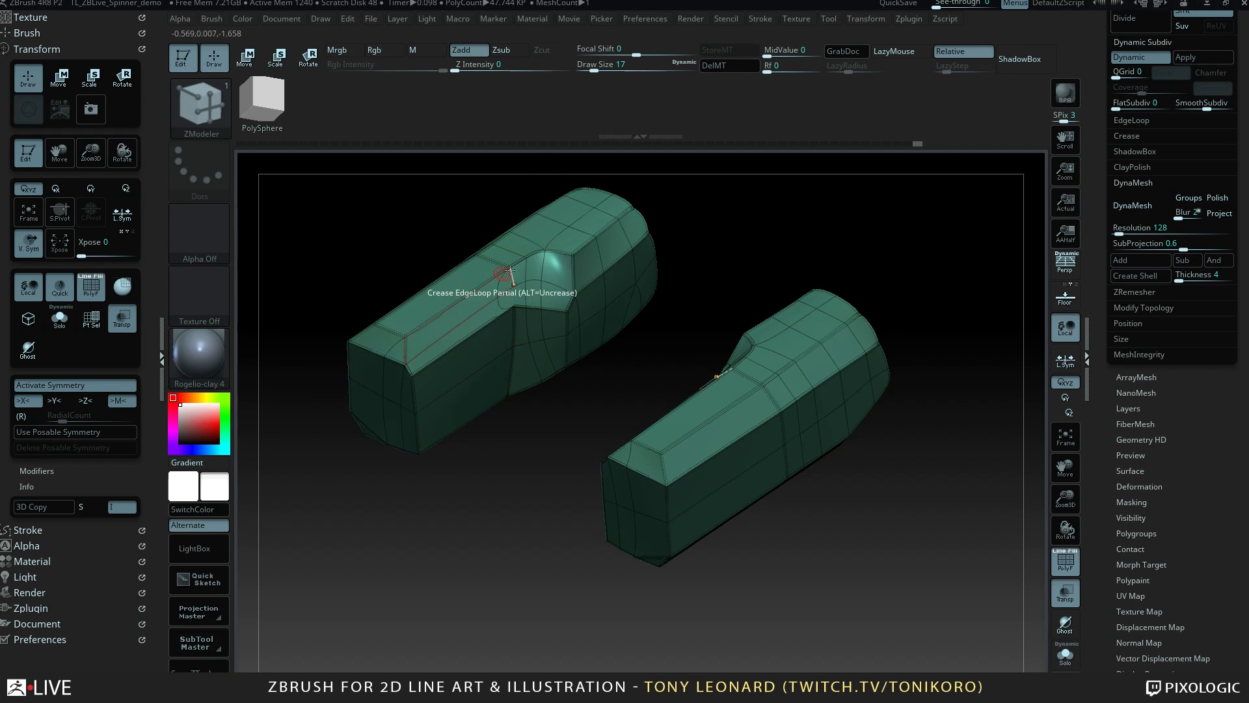
drag(510, 270, 439, 306)
key(shift+f)
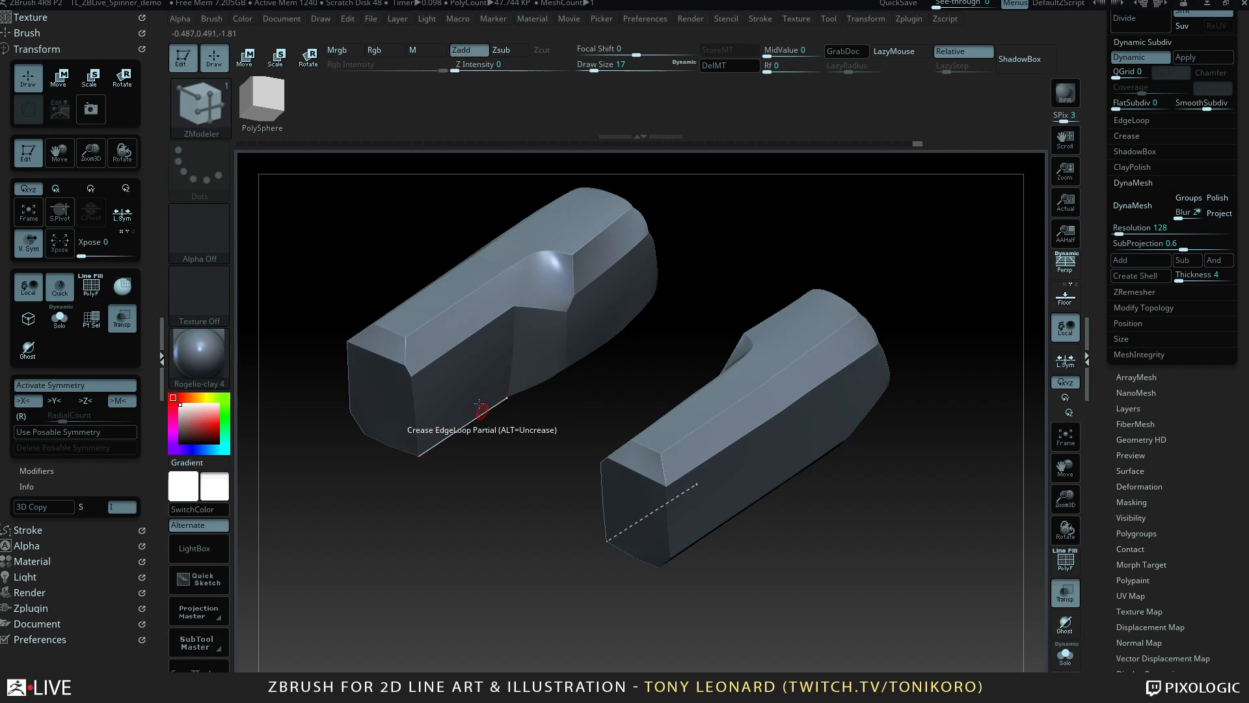
drag(496, 474, 580, 504)
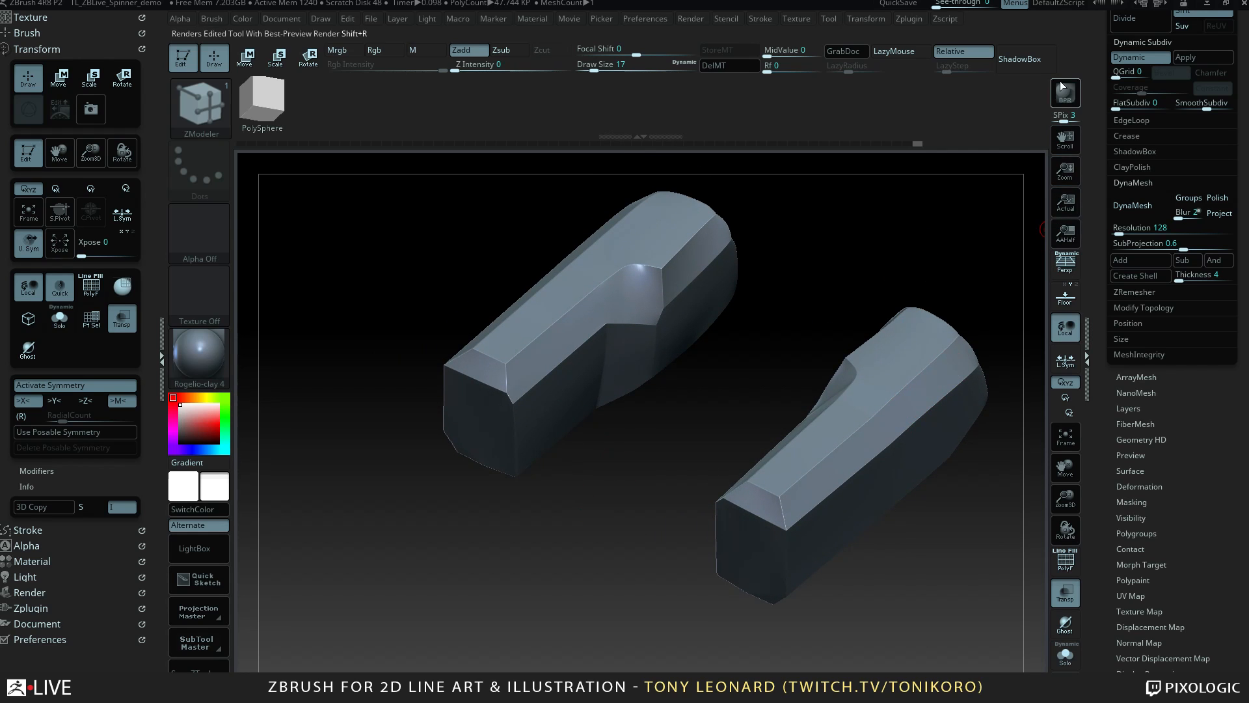
drag(1085, 225, 1082, 257)
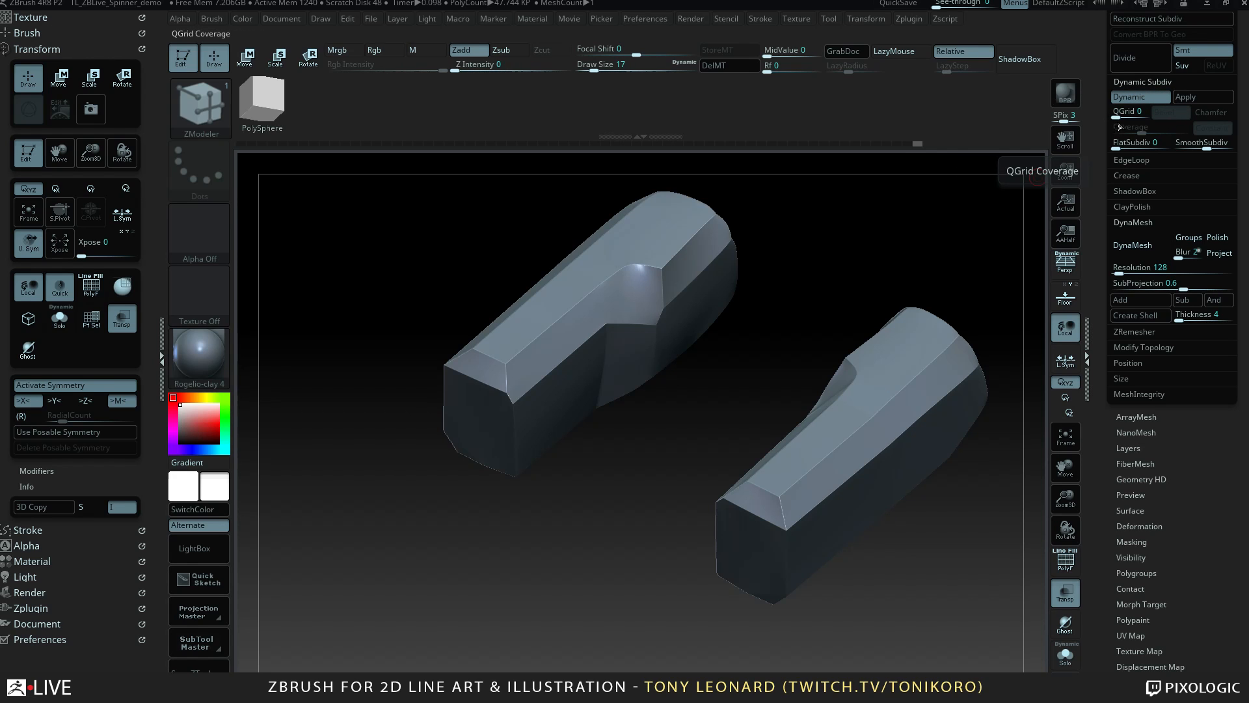
drag(713, 393, 719, 404)
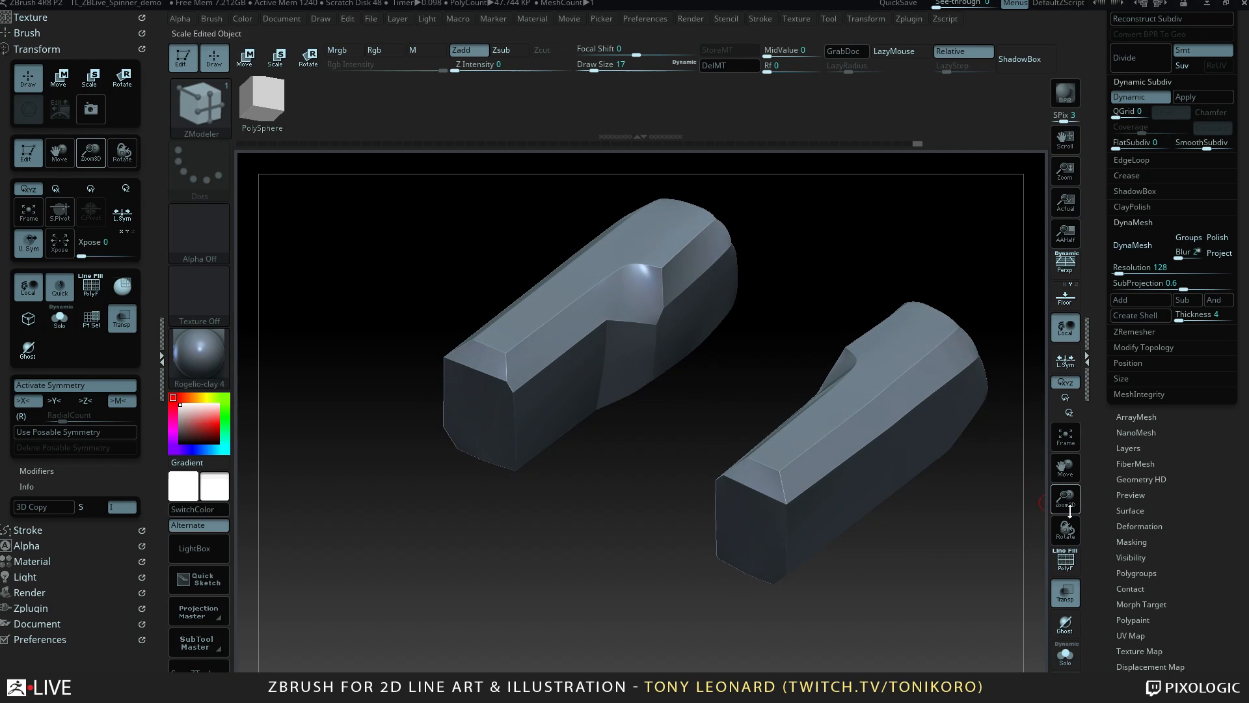
Set SmoothSubdiv to 6 and apply Dynamic Subdiv to convert both panels' smoothing into real subdivision levels.
click(1139, 526)
scroll(1101, 469, down, 5)
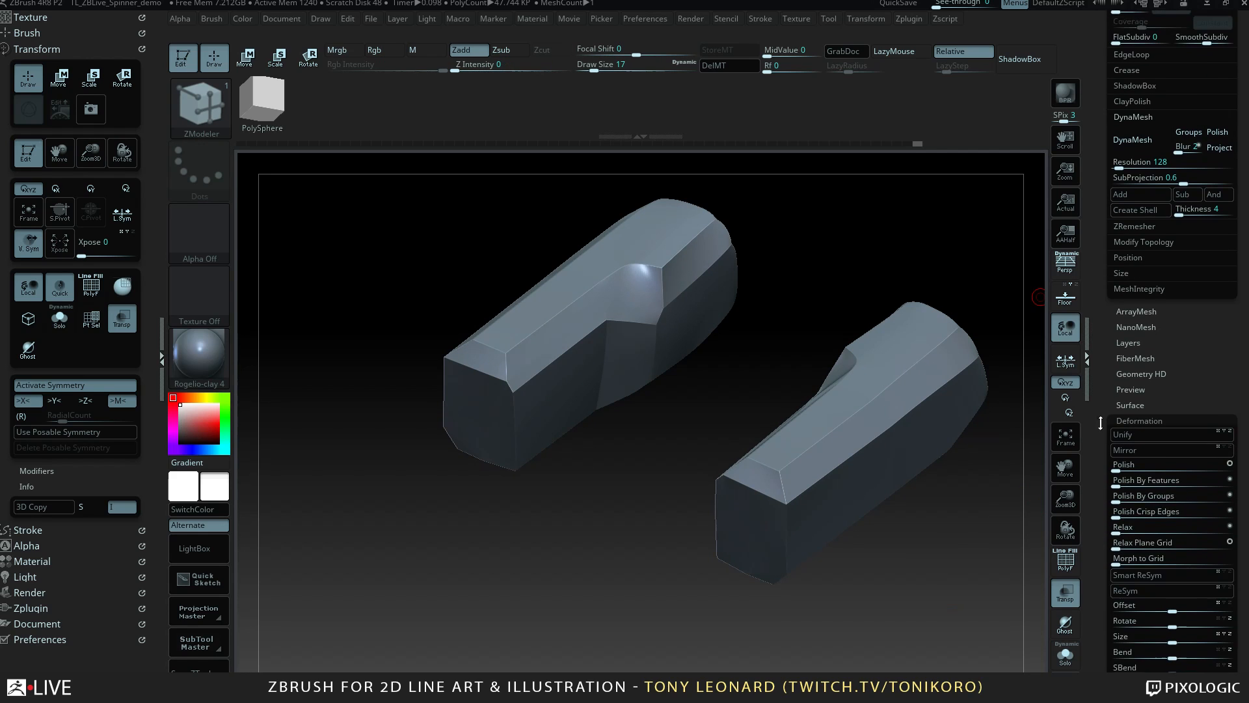
scroll(1103, 137, up, 2)
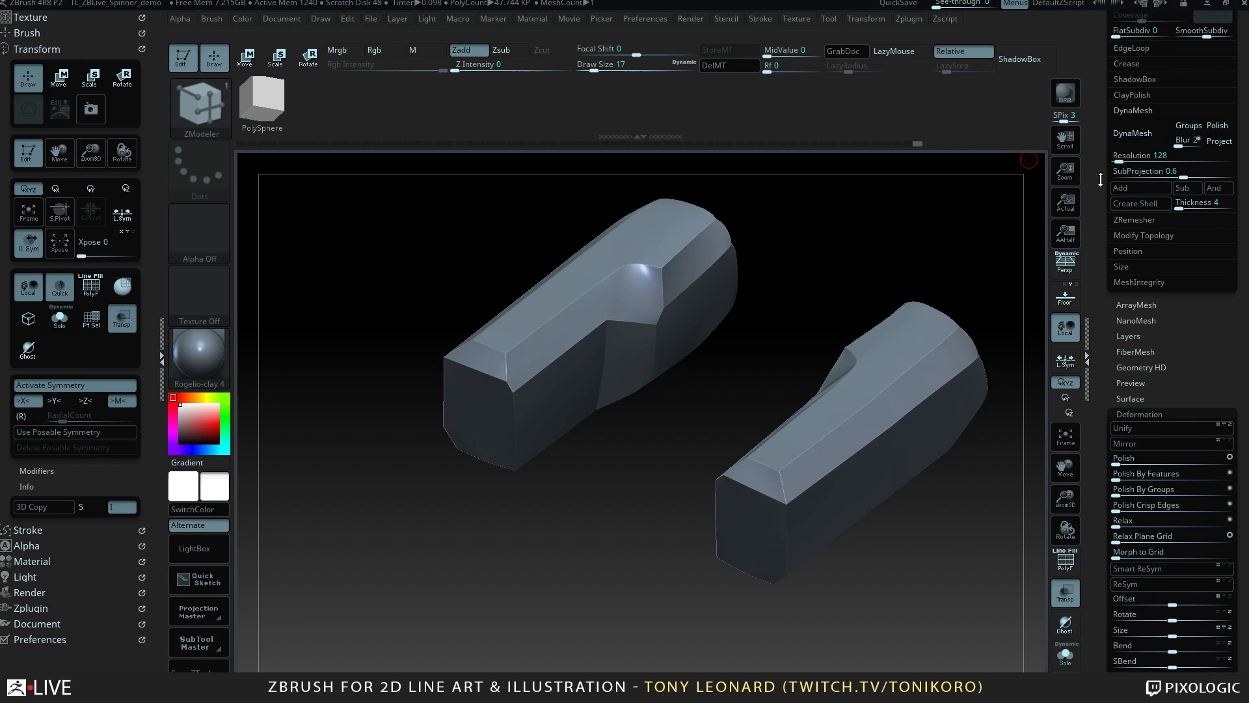
scroll(1103, 105, up, 6)
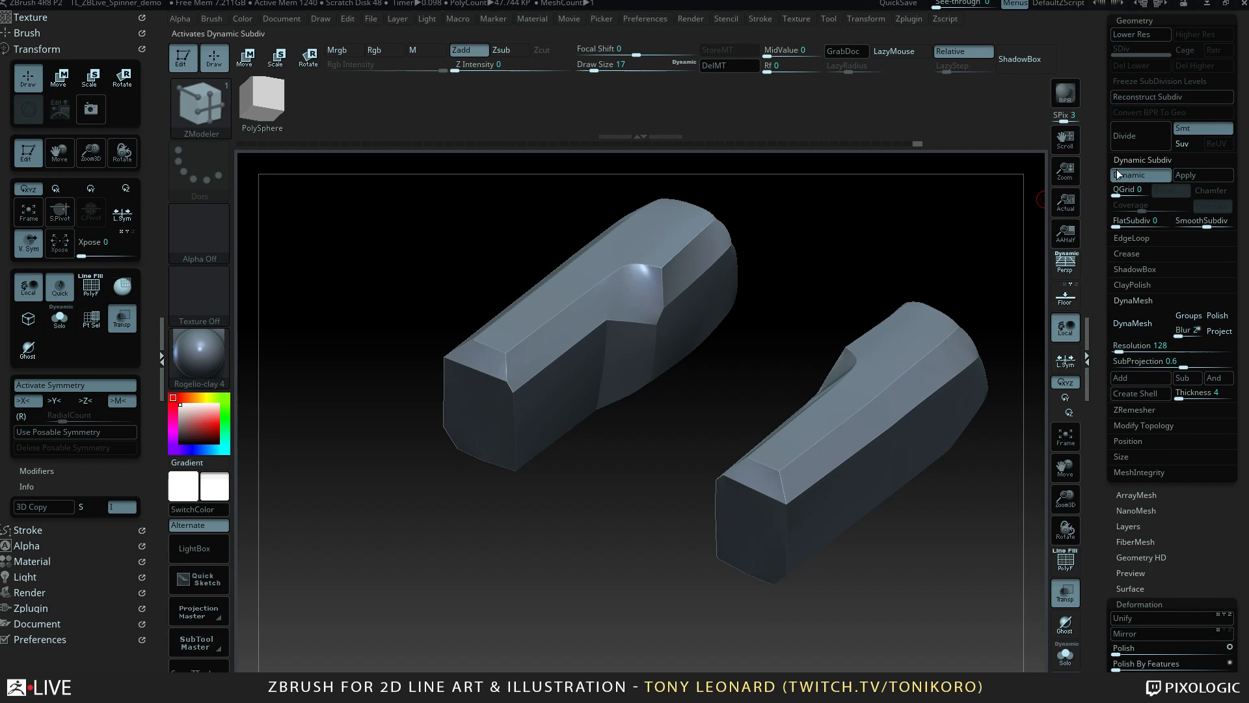
click(1118, 175)
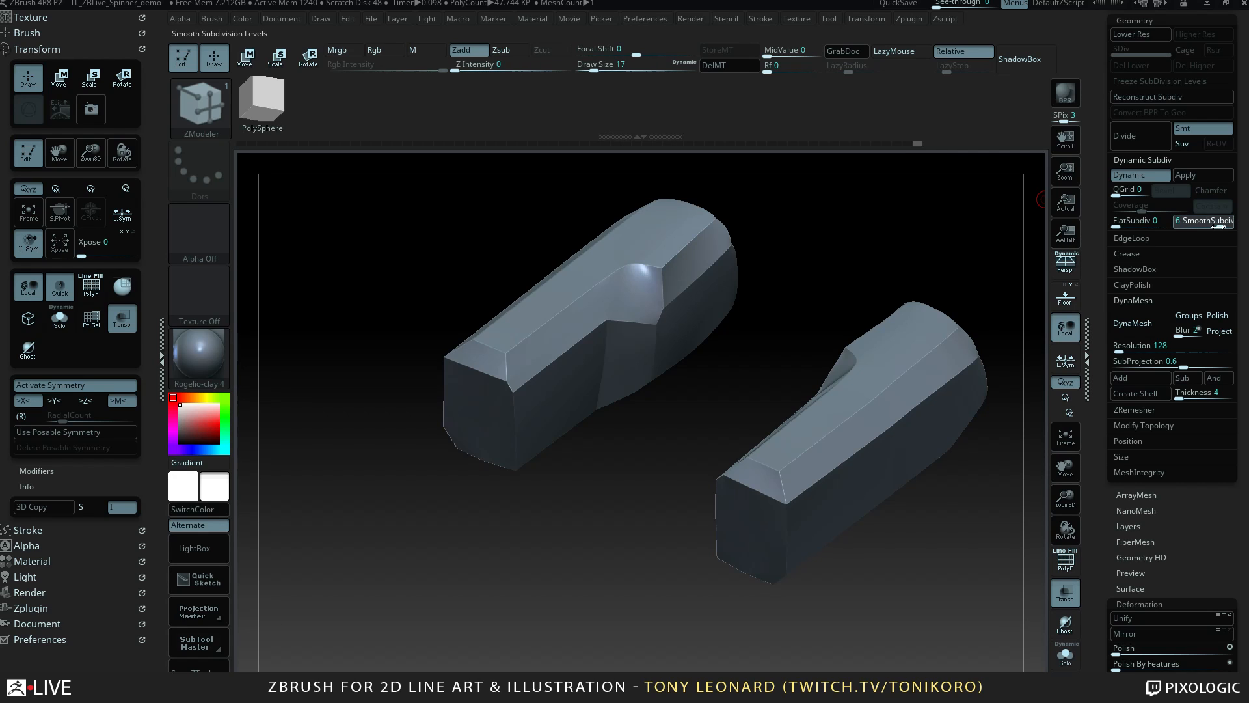
click(1204, 176)
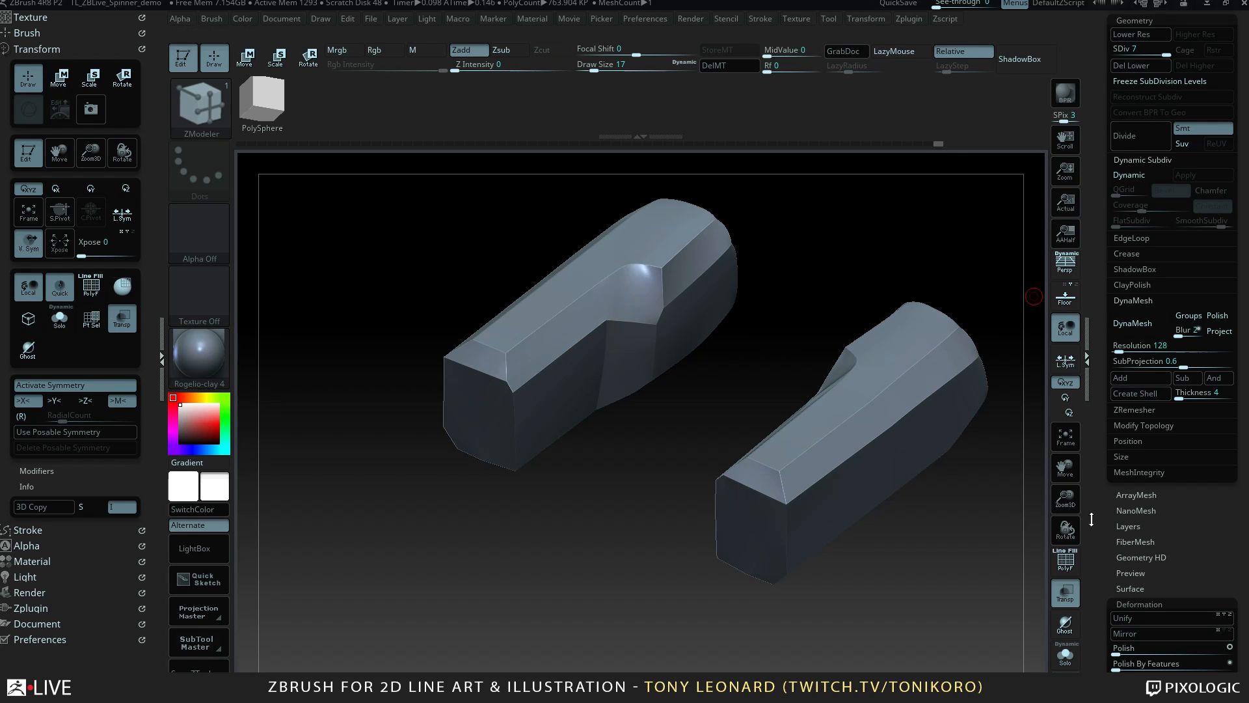
Return to the subtool list and its rename option for the Skin_ZSphere2 subtool.
scroll(1099, 506, up, 5)
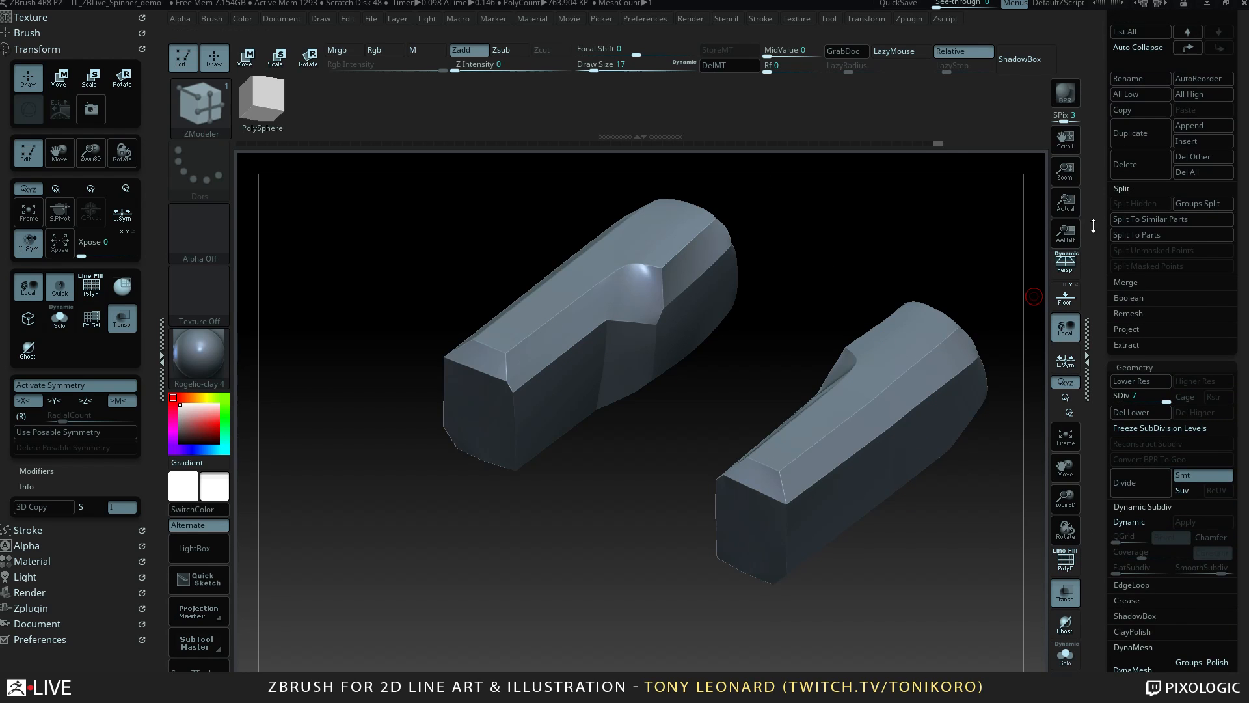
scroll(1093, 225, up, 6)
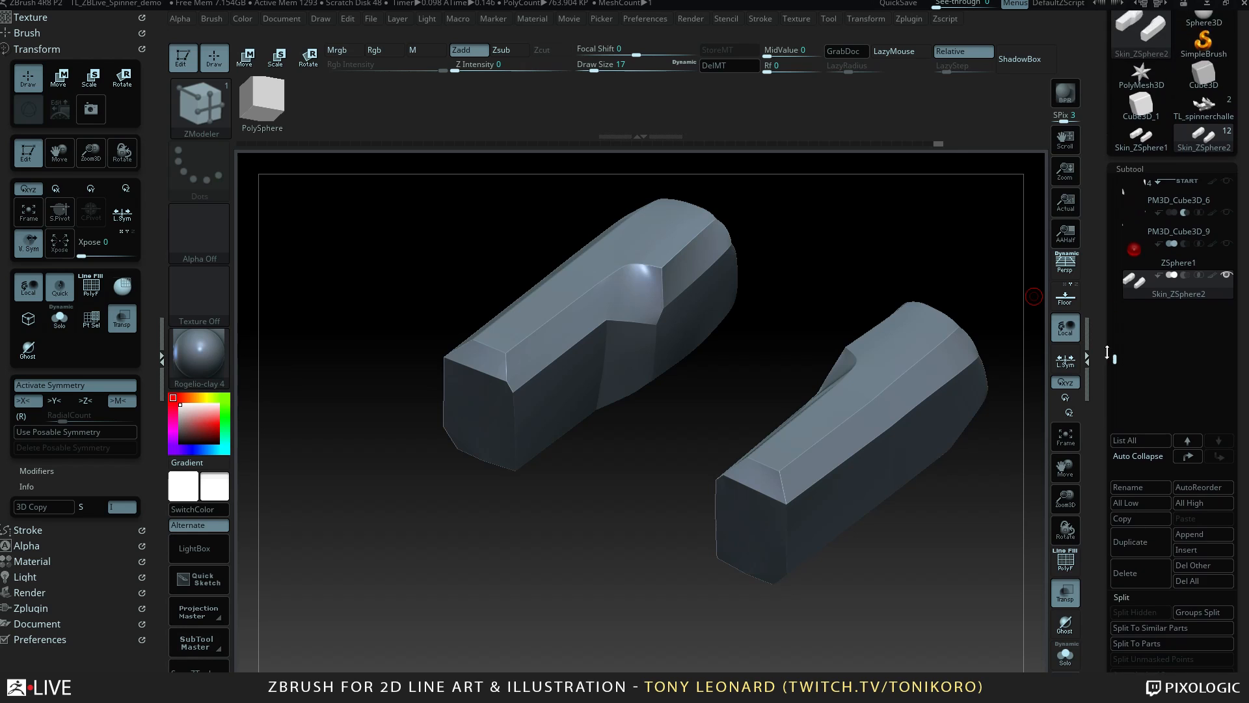
scroll(1107, 352, up, 2)
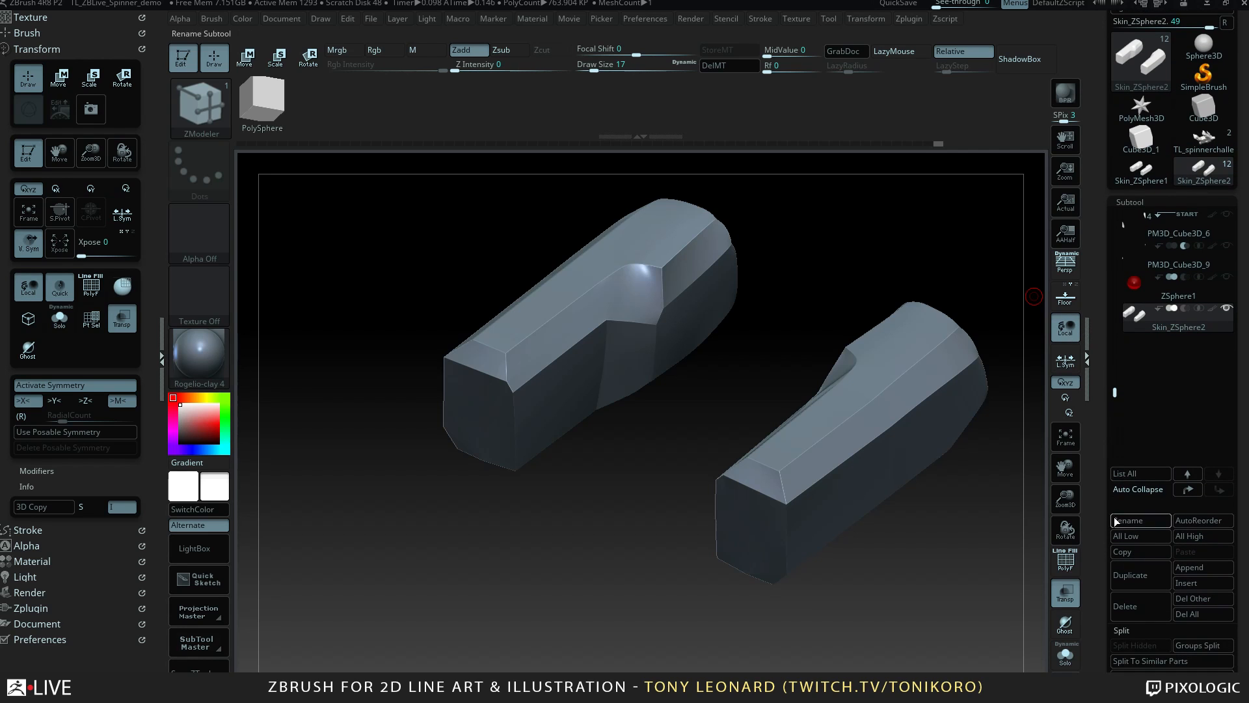
scroll(1115, 521, down, 8)
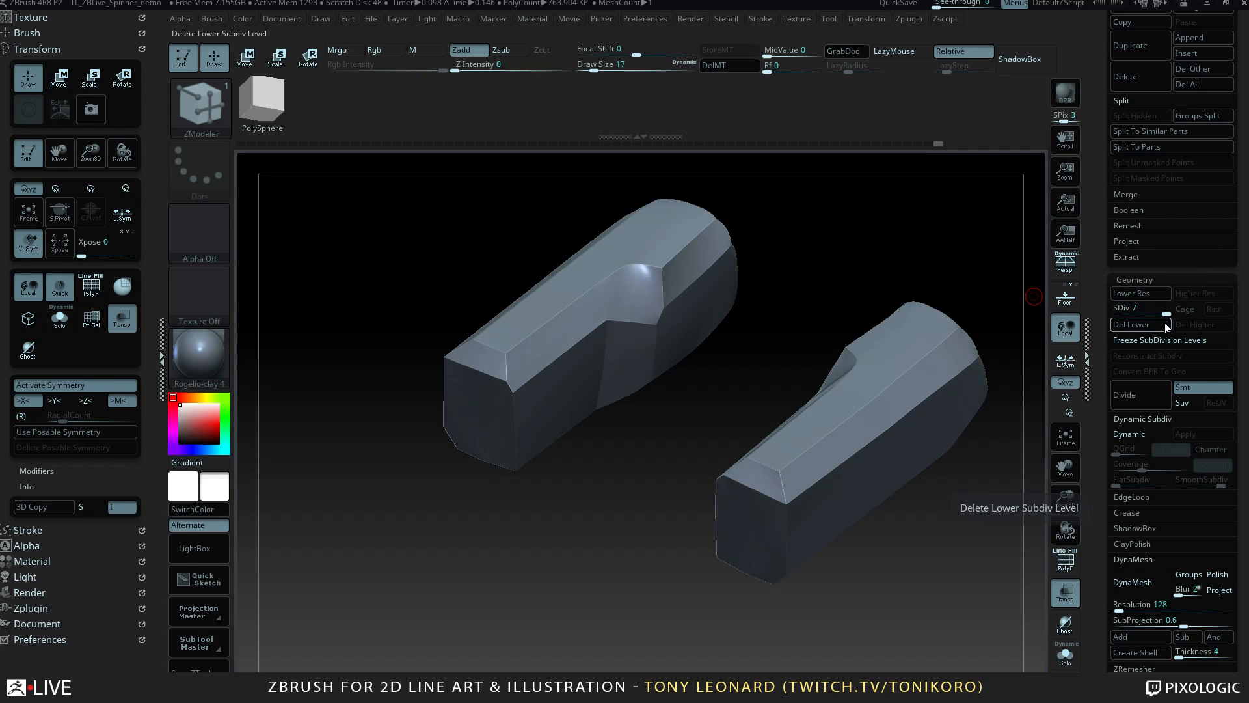
scroll(1118, 437, down, 4)
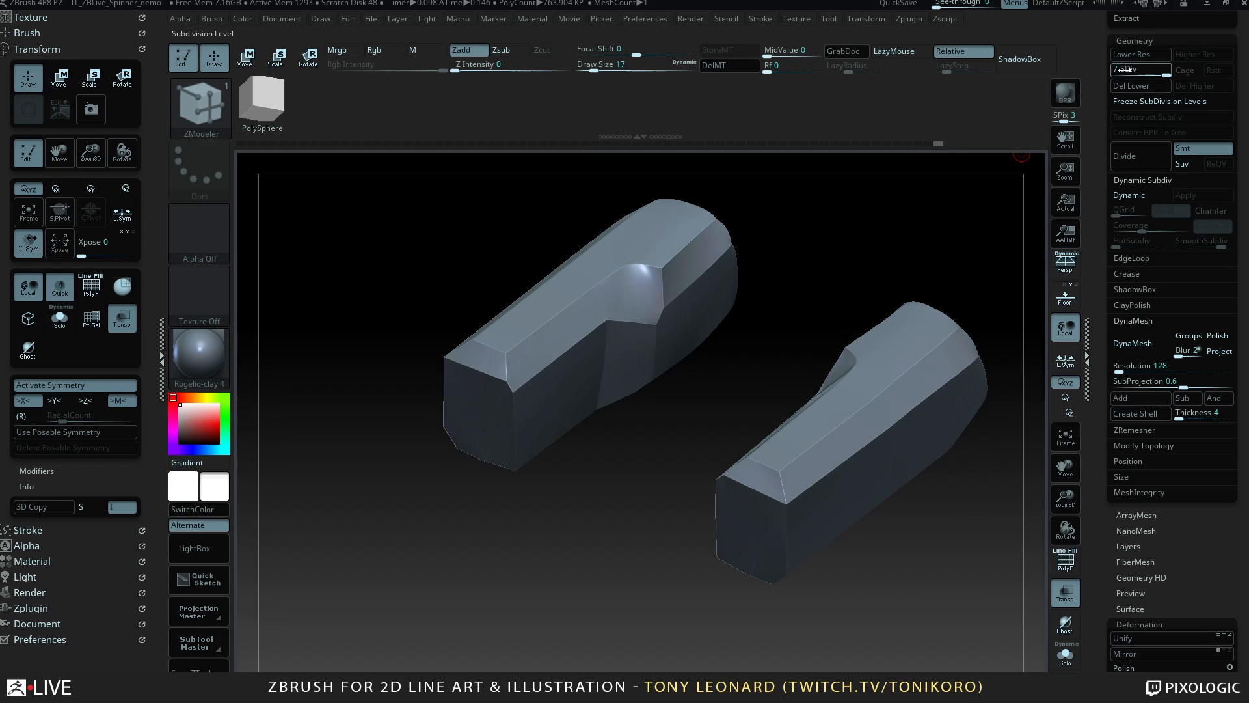
drag(1104, 90, 1114, 262)
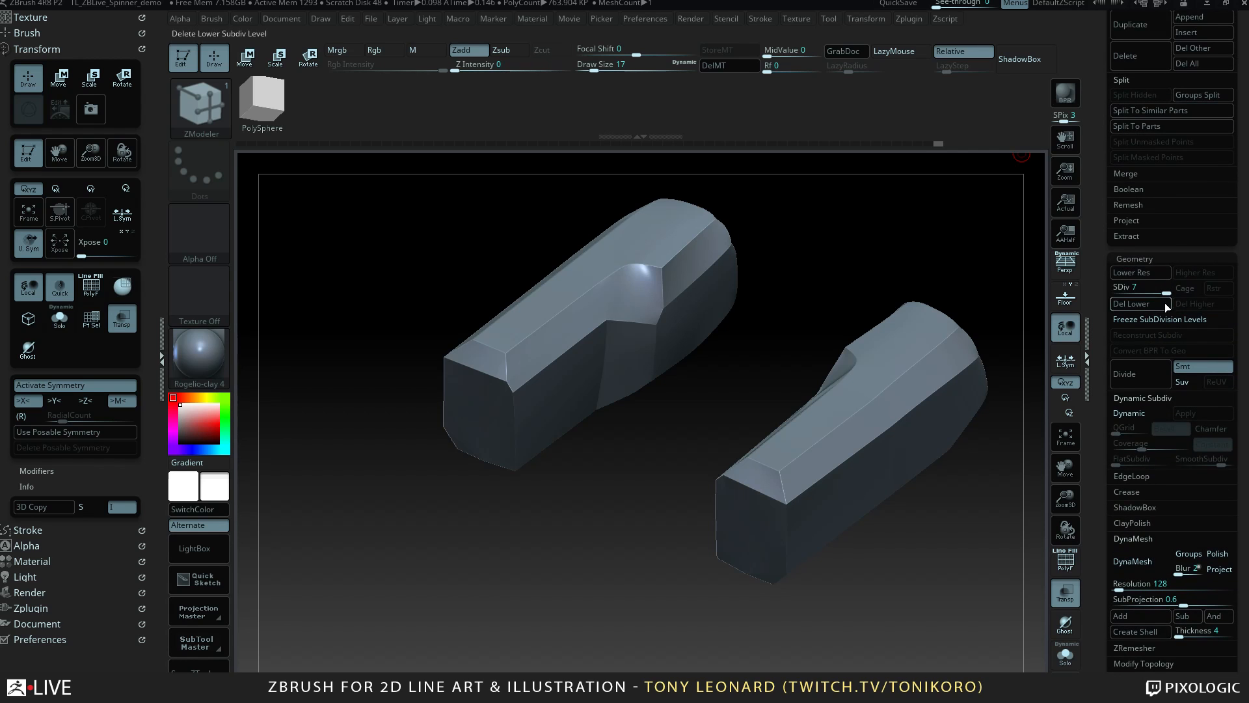
mouse_move(791, 324)
mouse_down()
mouse_move(783, 273)
mouse_move(800, 346)
mouse_move(783, 328)
mouse_up()
alt+drag(965, 576, 861, 578)
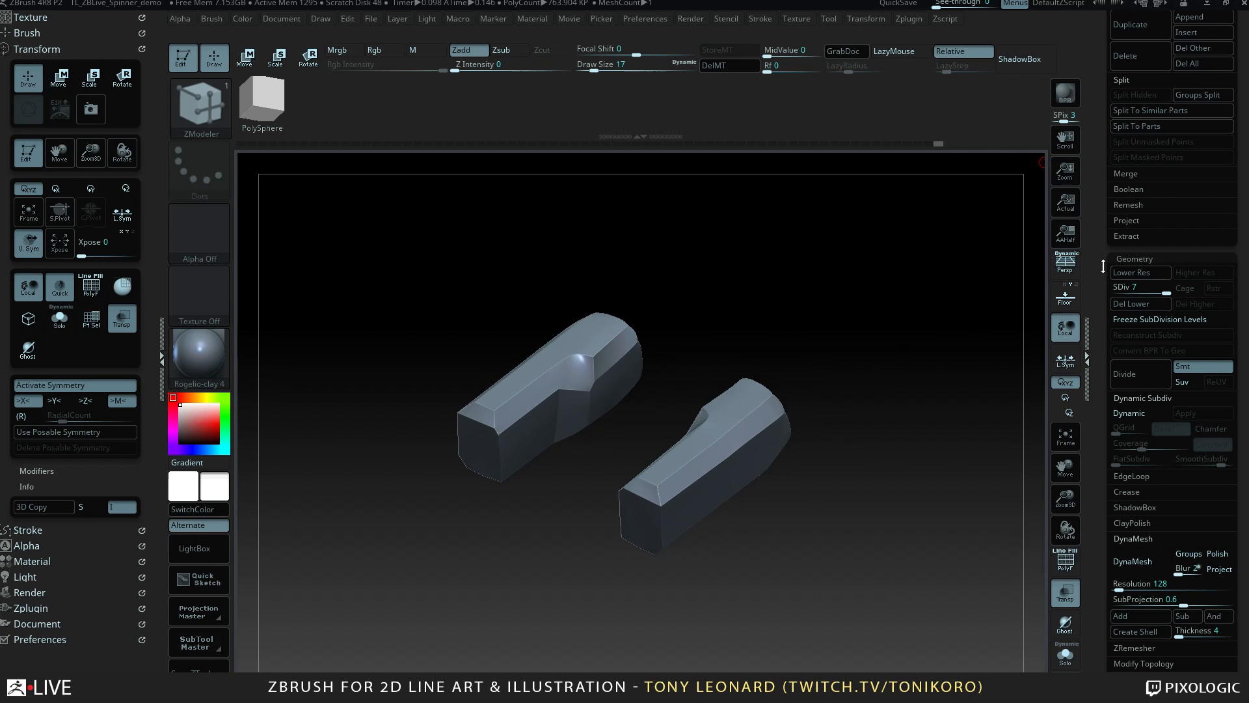
Show all the subtools again, hide ZSphere1, and bring the whole vehicle into view.
drag(1103, 266, 1111, 408)
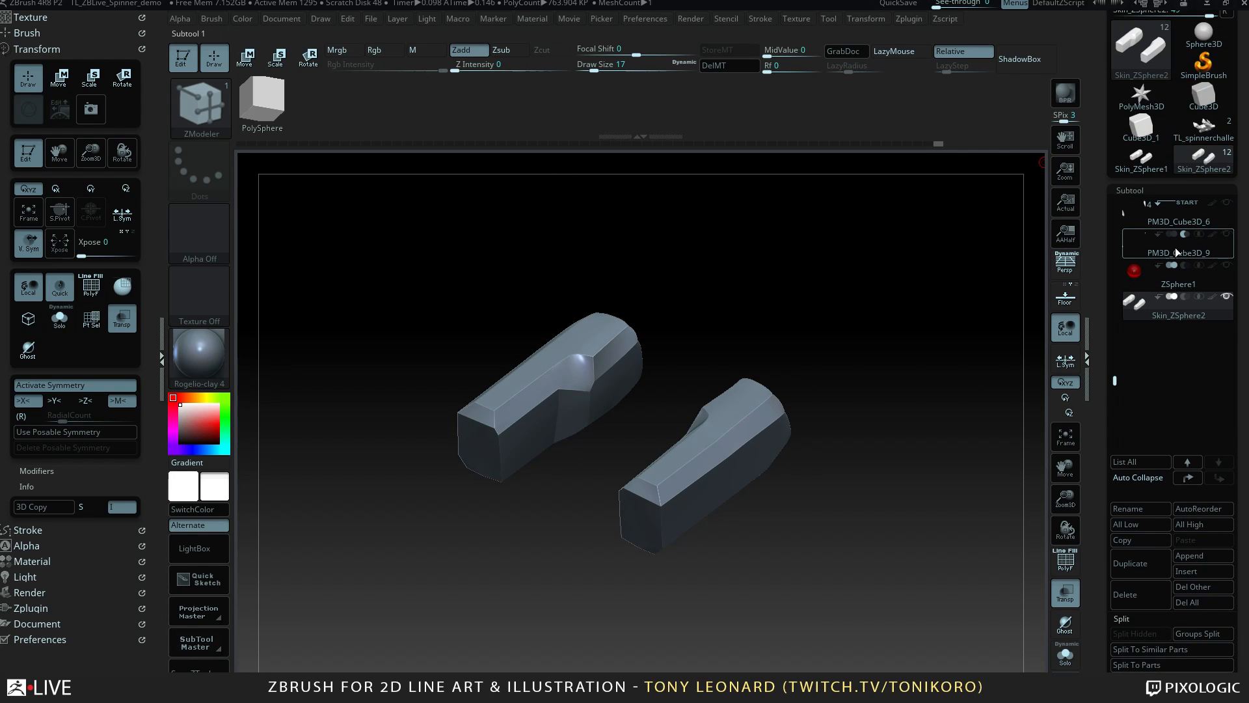
shift+click(1226, 297)
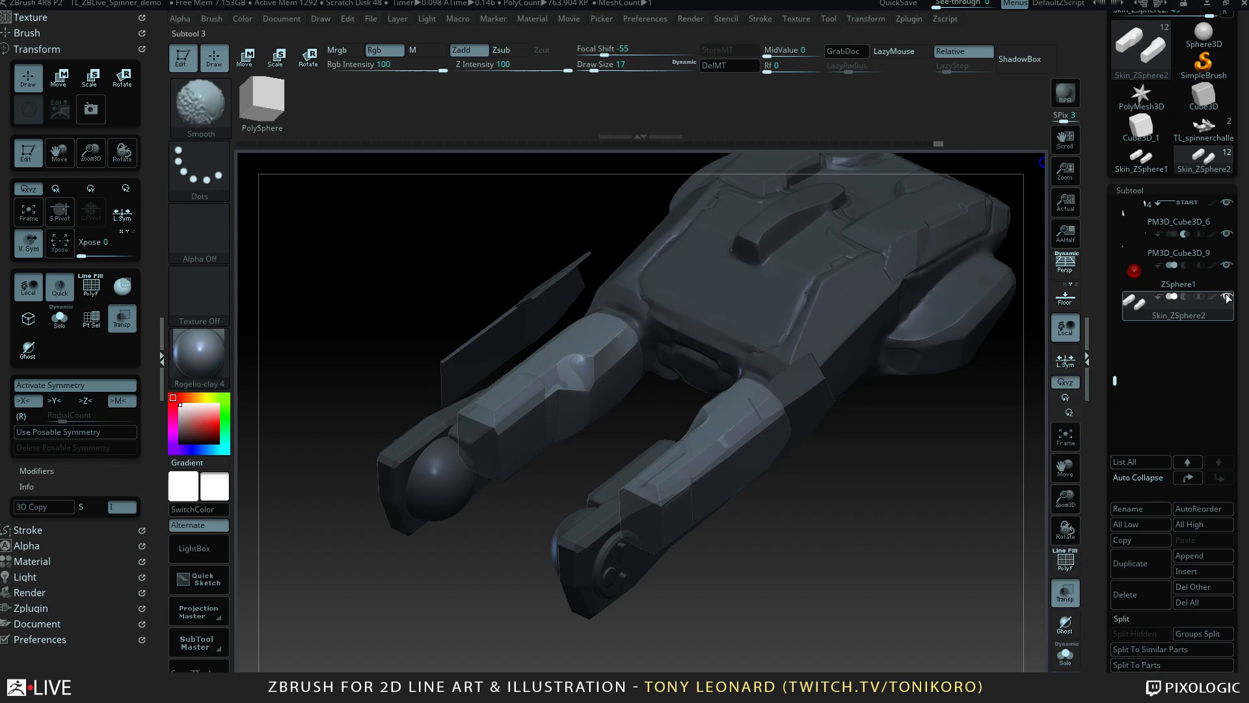
click(1228, 266)
mouse_move(933, 519)
mouse_down()
mouse_move(866, 478)
mouse_move(852, 528)
mouse_move(908, 565)
mouse_move(946, 523)
mouse_up()
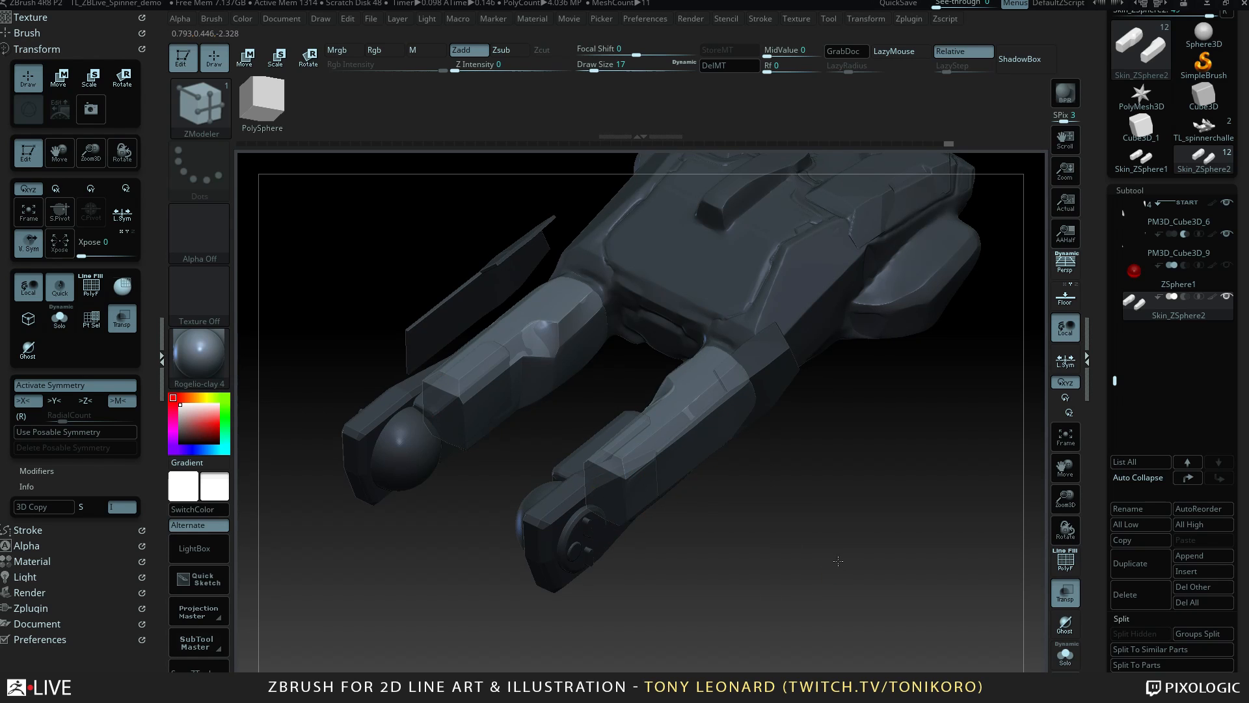
drag(830, 564, 993, 342)
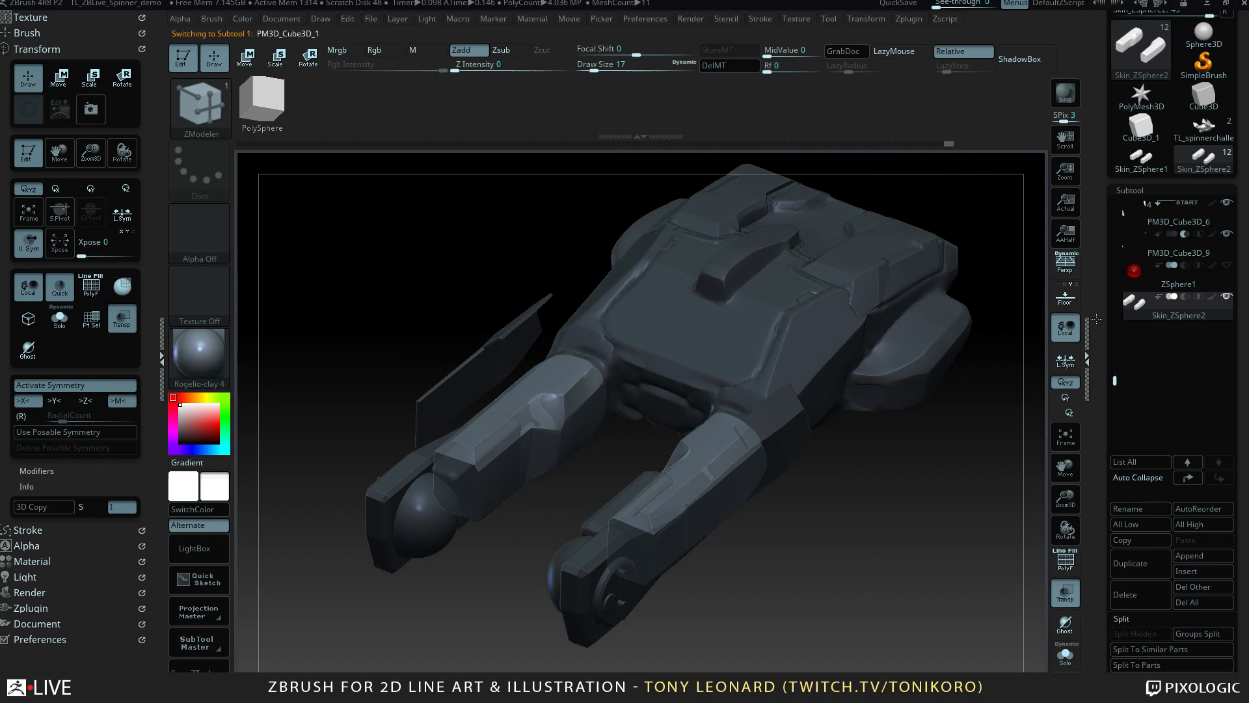
Make Body_cab the active subtool and isolate it by hiding all the other subtools.
scroll(1157, 247, down, 5)
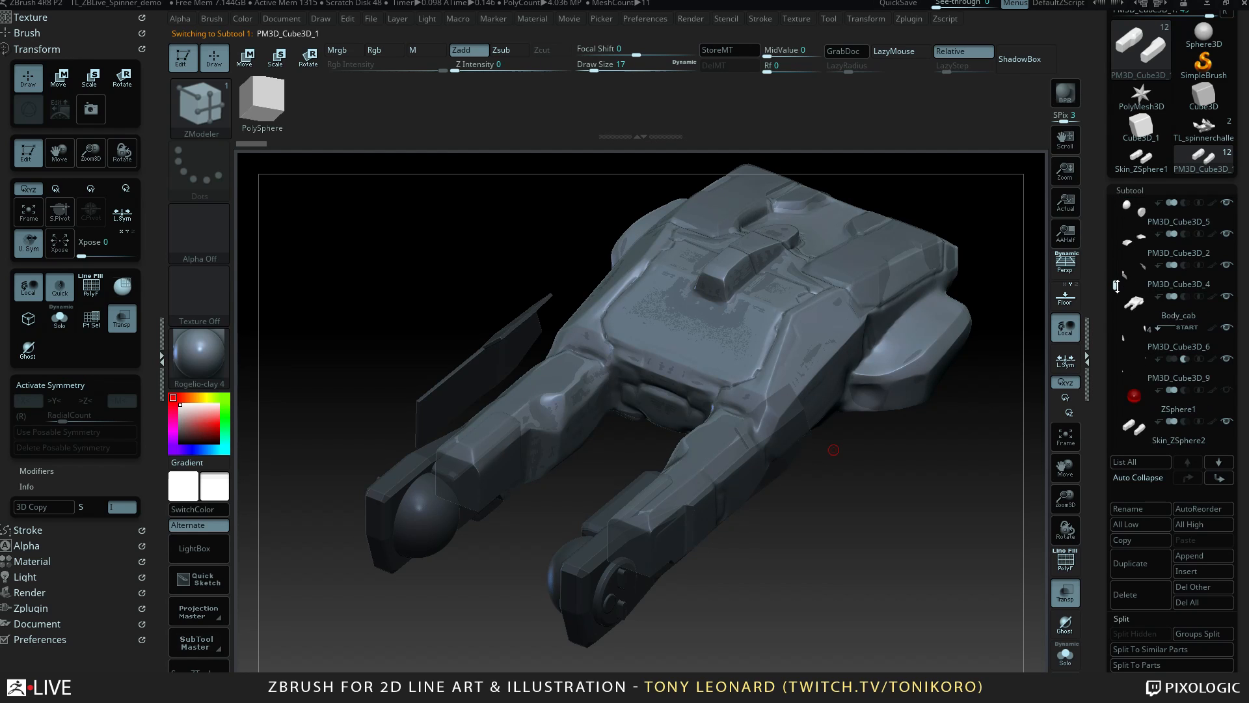
click(1150, 275)
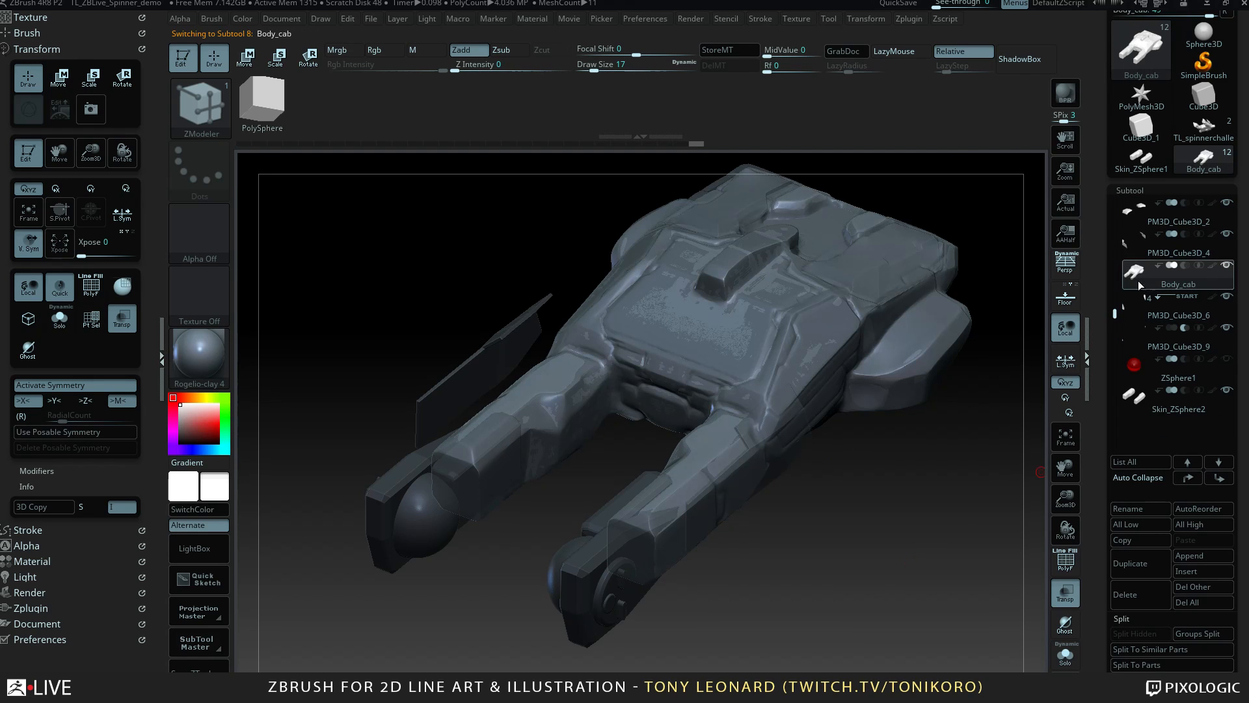
alt+click(1227, 266)
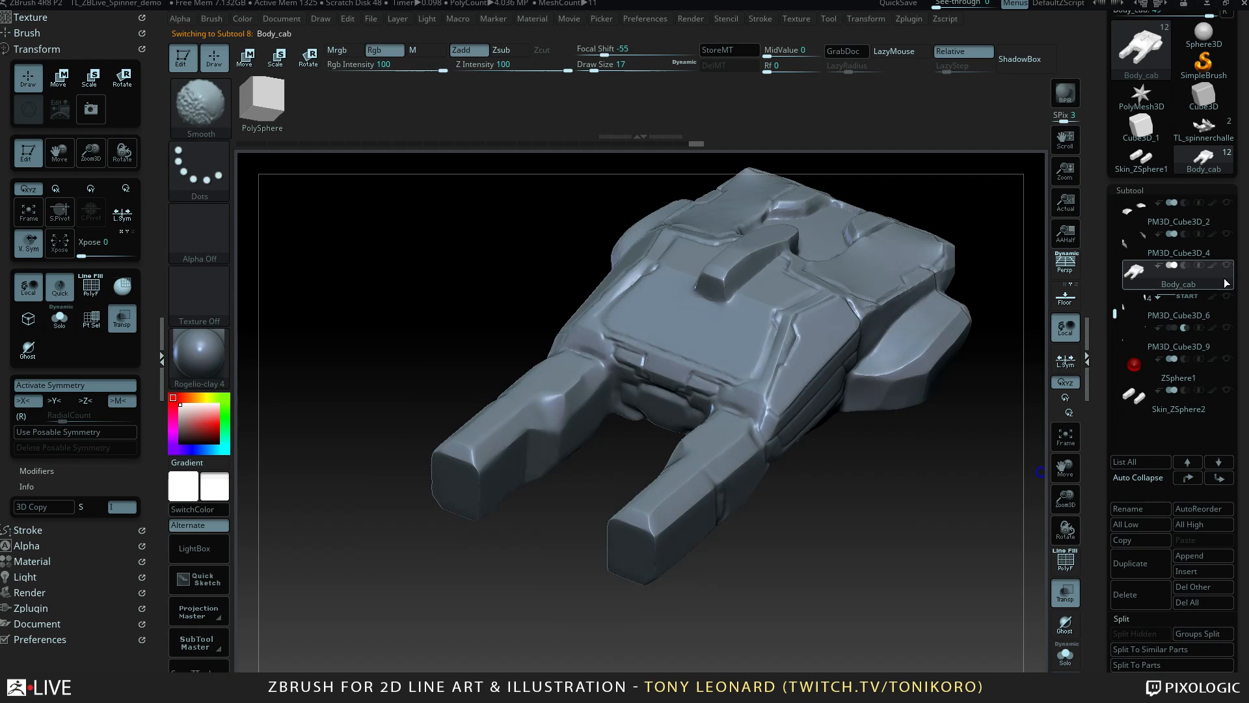
Frame the cab's front side panel on Body_cab and choose the Topology brush for drawing on it.
drag(877, 506, 898, 544)
alt+drag(896, 470, 889, 581)
alt+drag(886, 519, 831, 538)
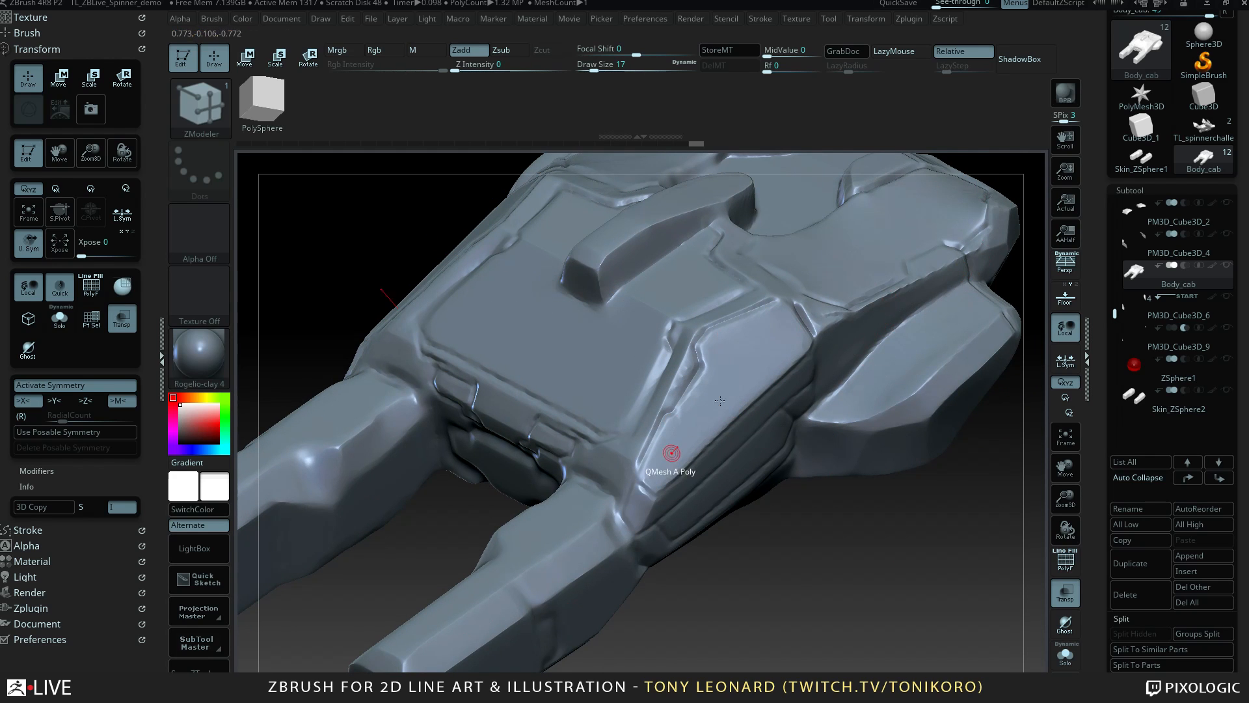
alt+drag(926, 586, 832, 547)
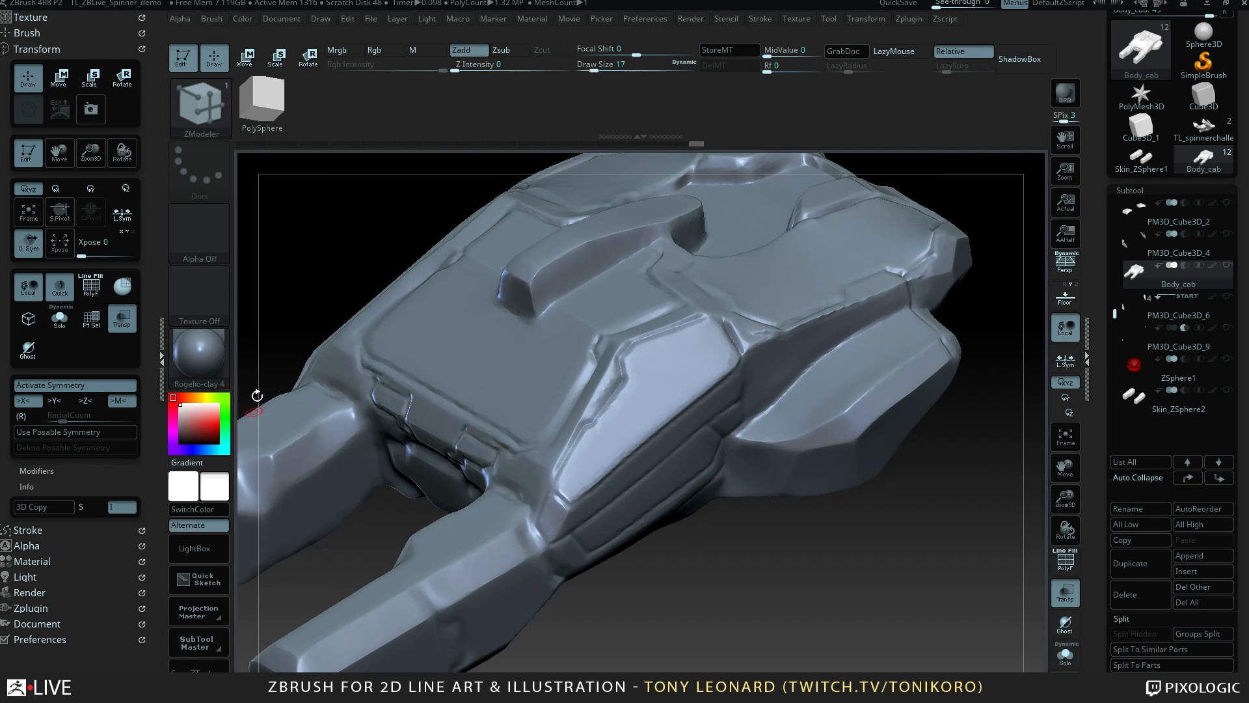
drag(741, 530, 754, 553)
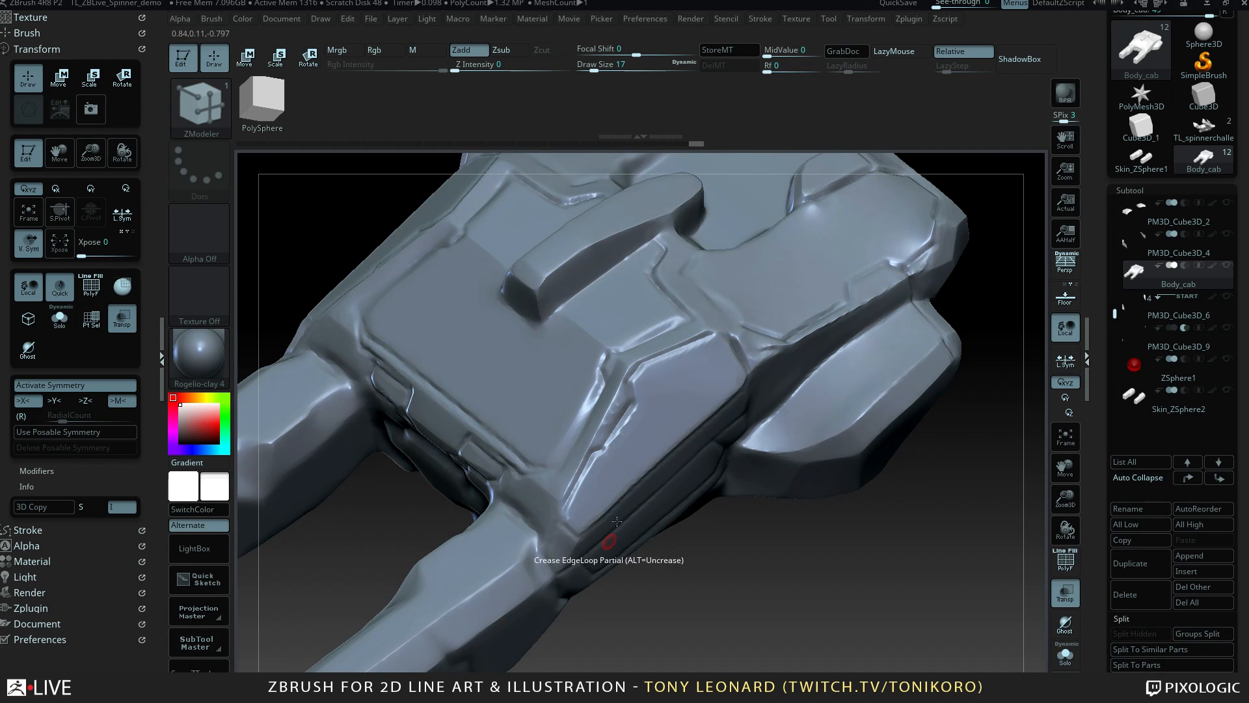
key(b)
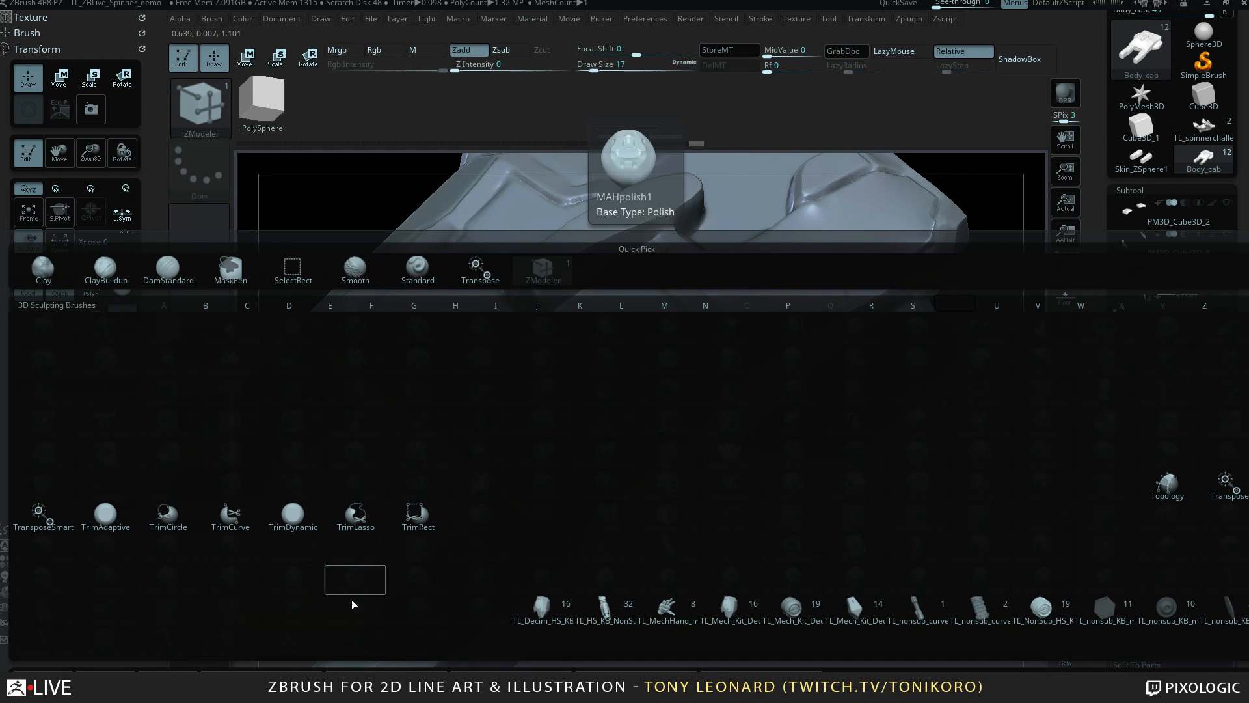
click(1167, 485)
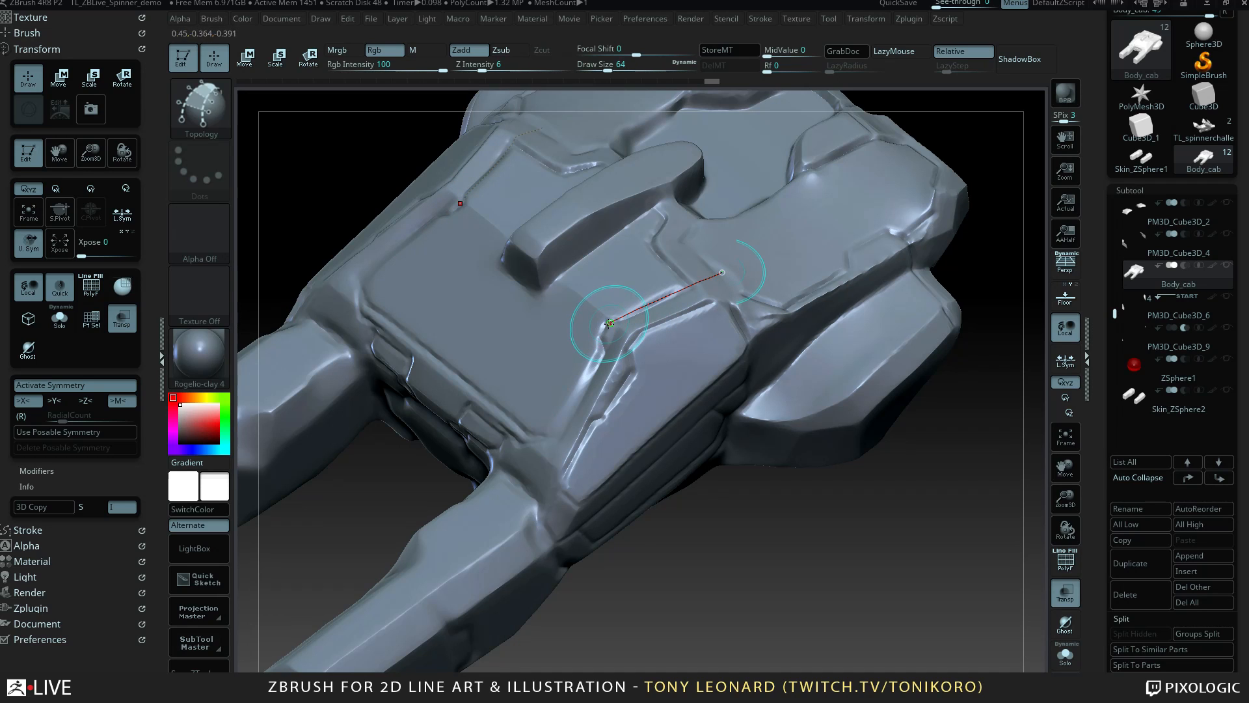
Draw intersecting topology curves along the ridge above the cab's side panel, enclosing a narrow strip from its upper corner to the front arm.
drag(609, 325, 608, 329)
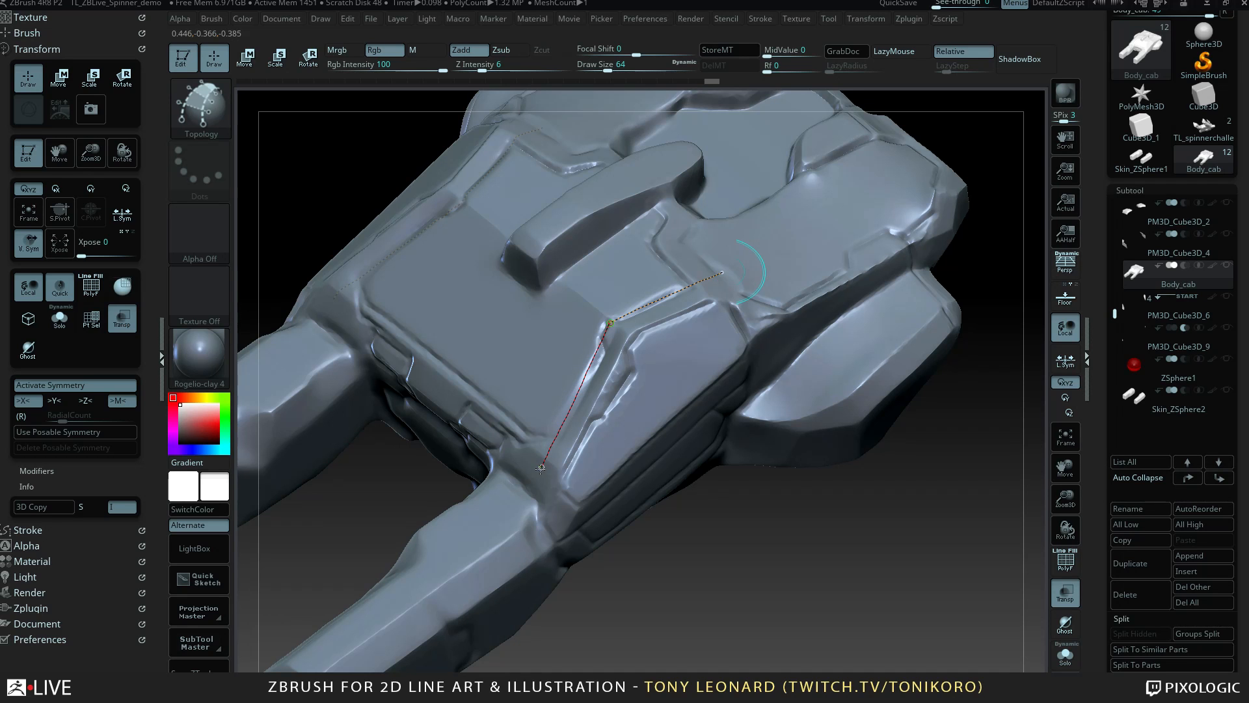
drag(528, 489, 528, 490)
drag(793, 546, 796, 514)
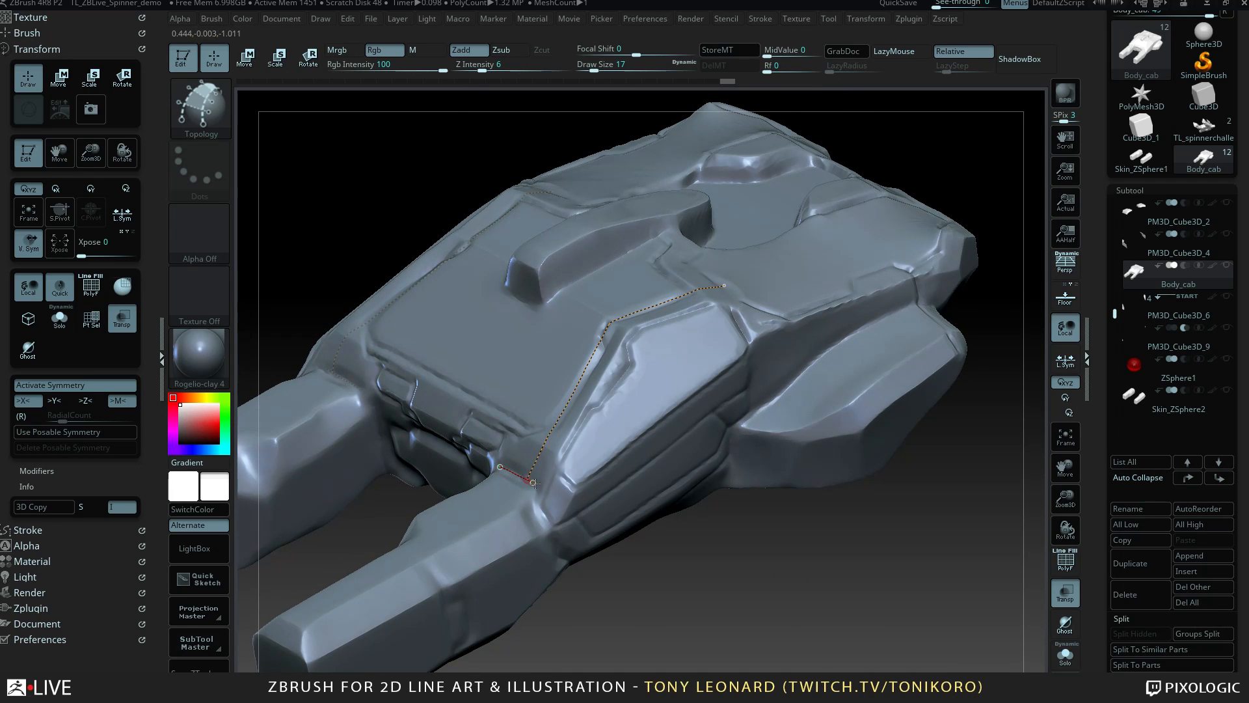
drag(745, 575, 741, 615)
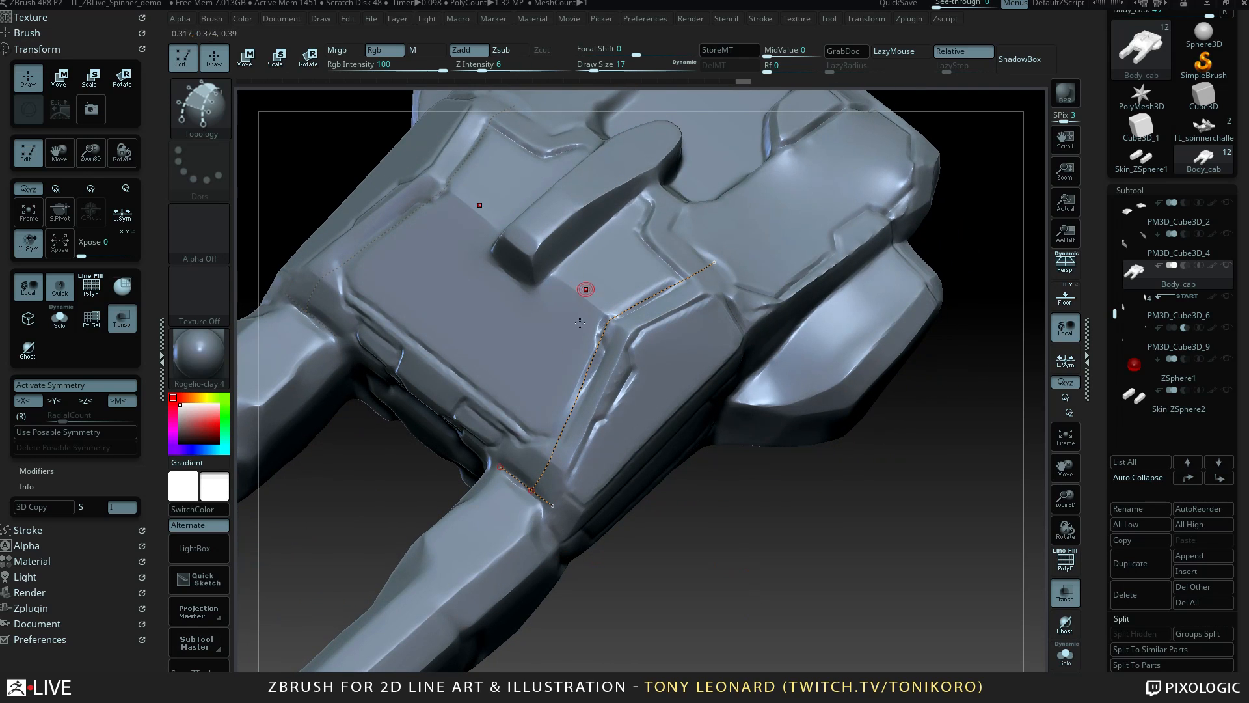
drag(554, 506, 553, 505)
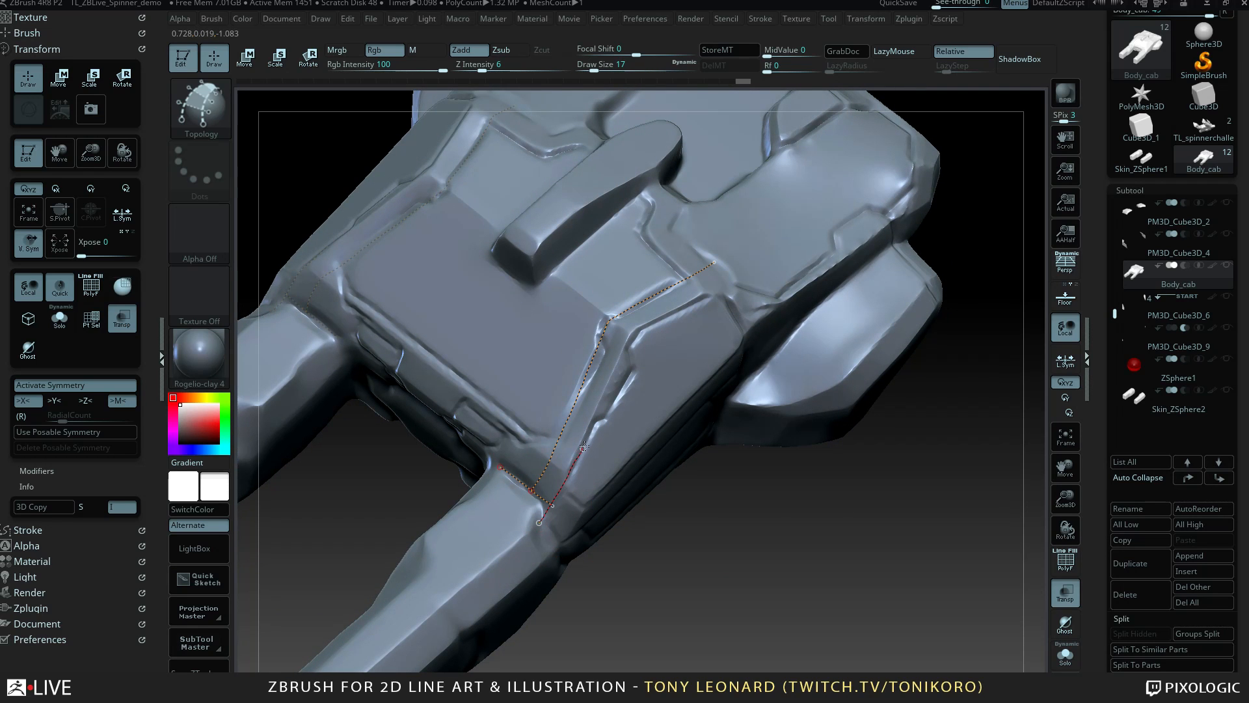
drag(635, 331, 646, 351)
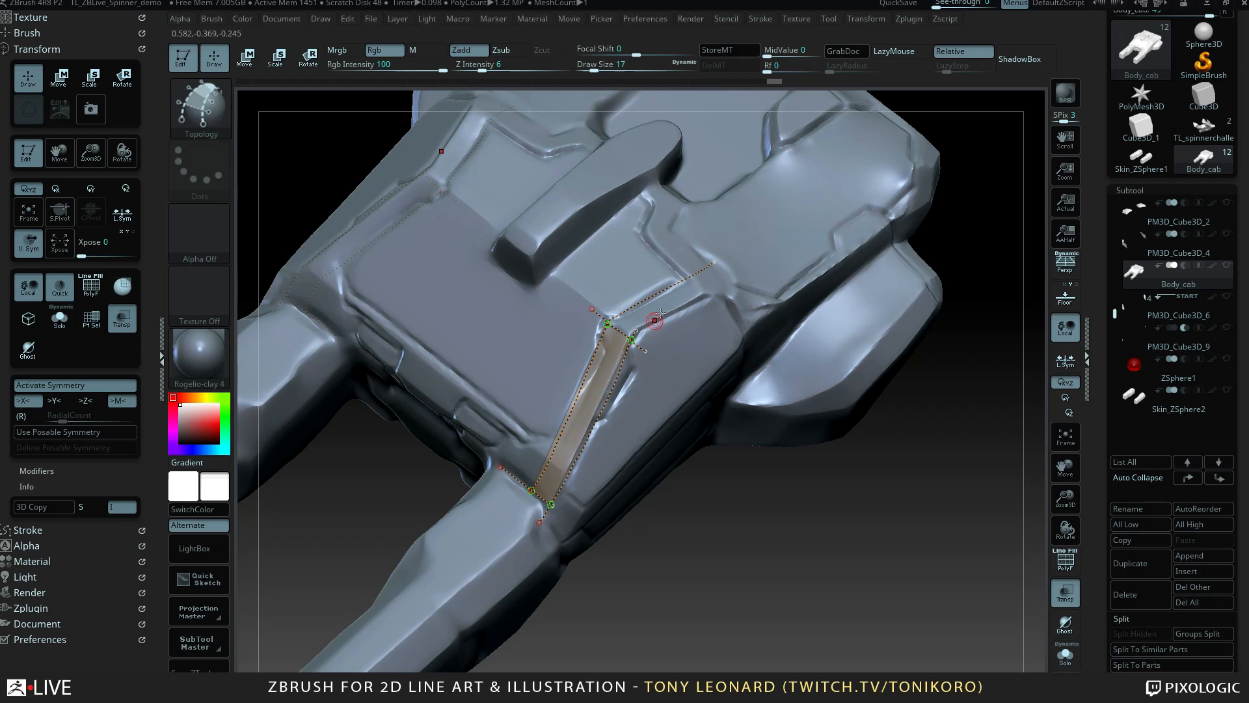
Examine the narrow topology strip on the cab's ridge from several angles.
drag(900, 530, 884, 583)
mouse_move(747, 551)
mouse_down()
mouse_move(753, 529)
mouse_move(717, 530)
mouse_up()
mouse_move(675, 624)
mouse_down()
mouse_move(703, 602)
mouse_move(665, 564)
mouse_up()
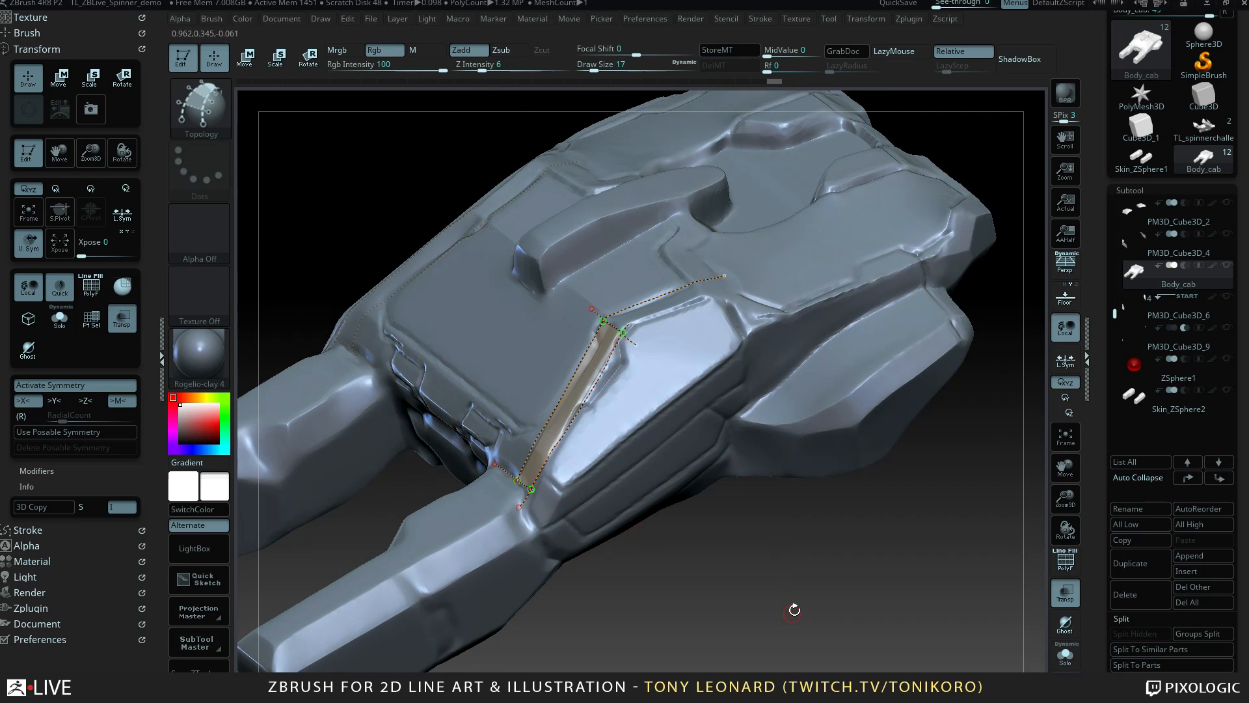
drag(794, 610, 761, 550)
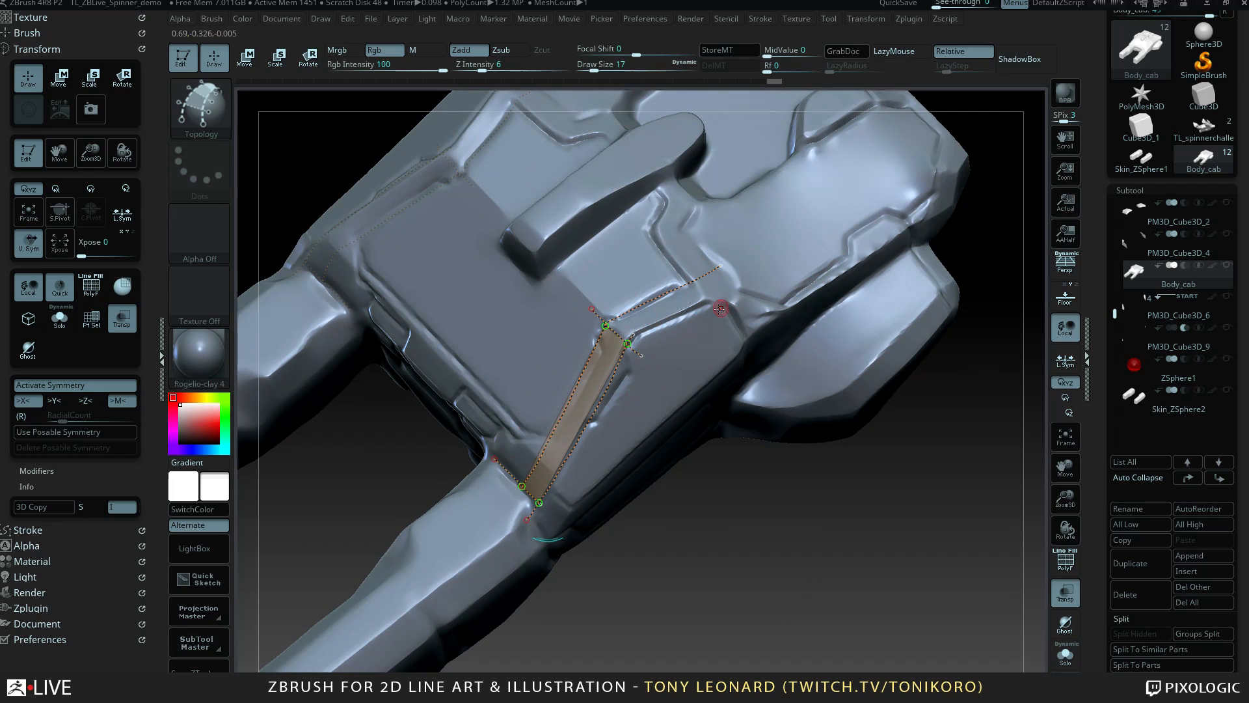
drag(803, 541, 613, 258)
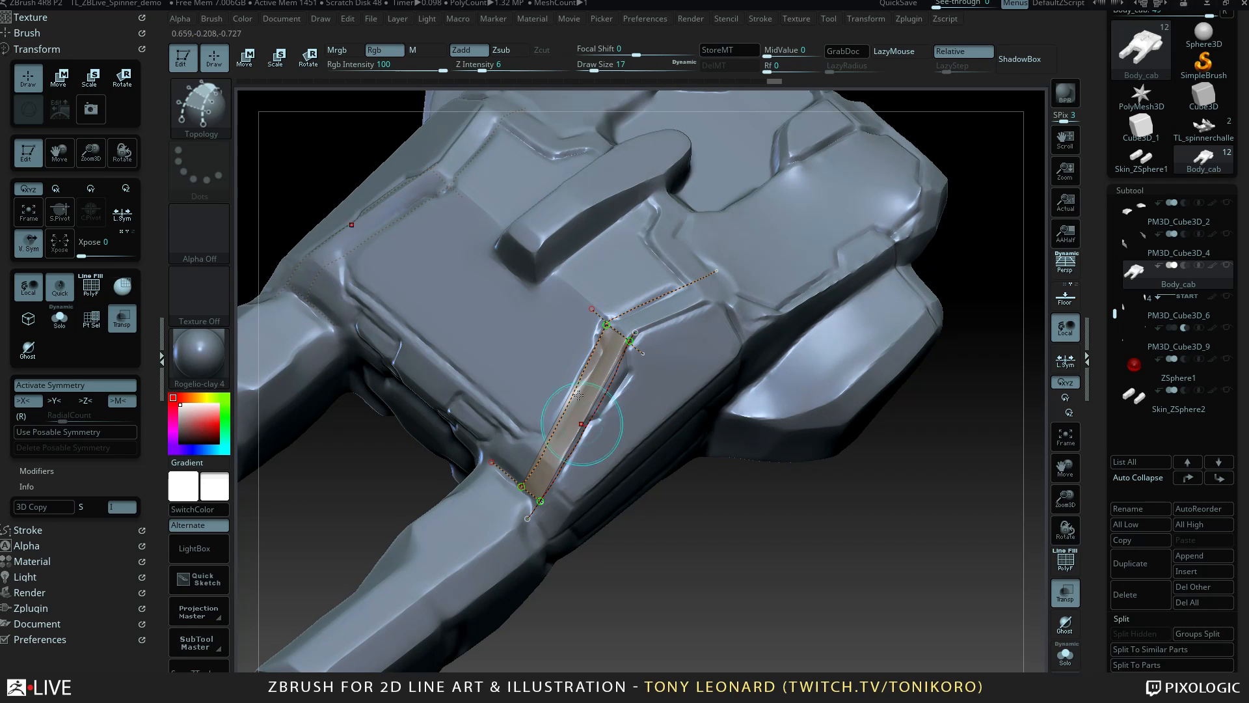
drag(759, 528, 763, 463)
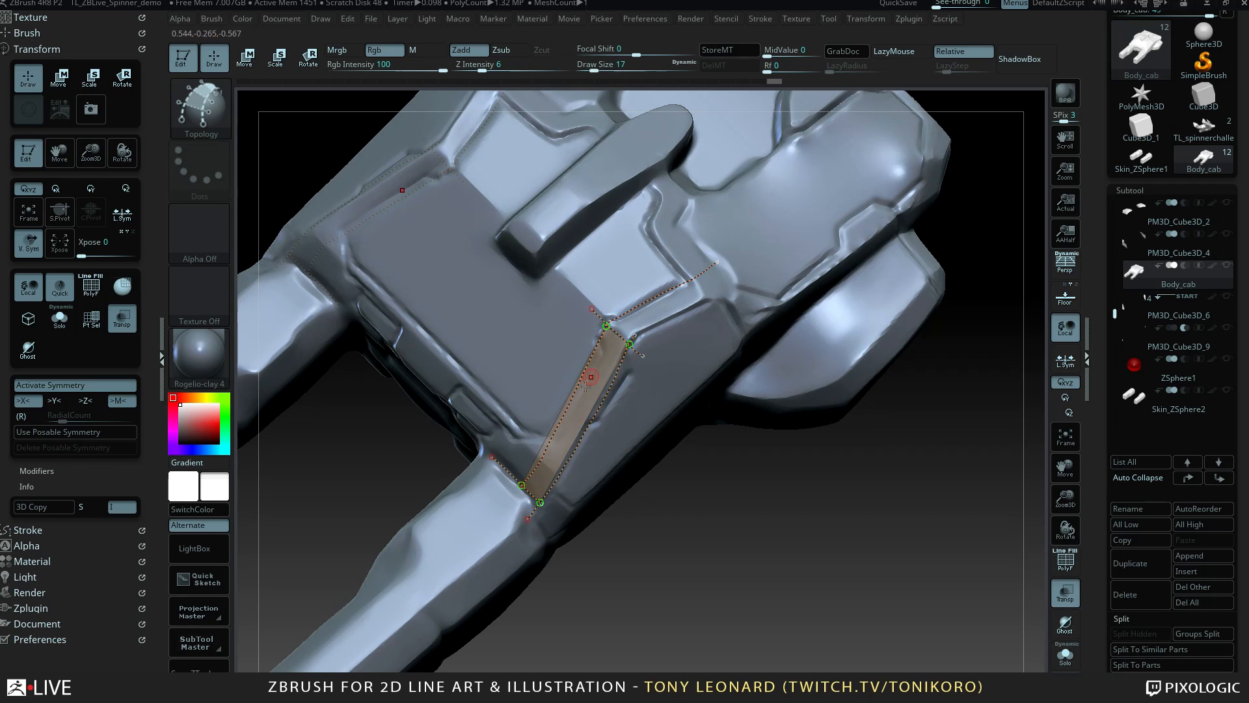
drag(697, 572, 605, 500)
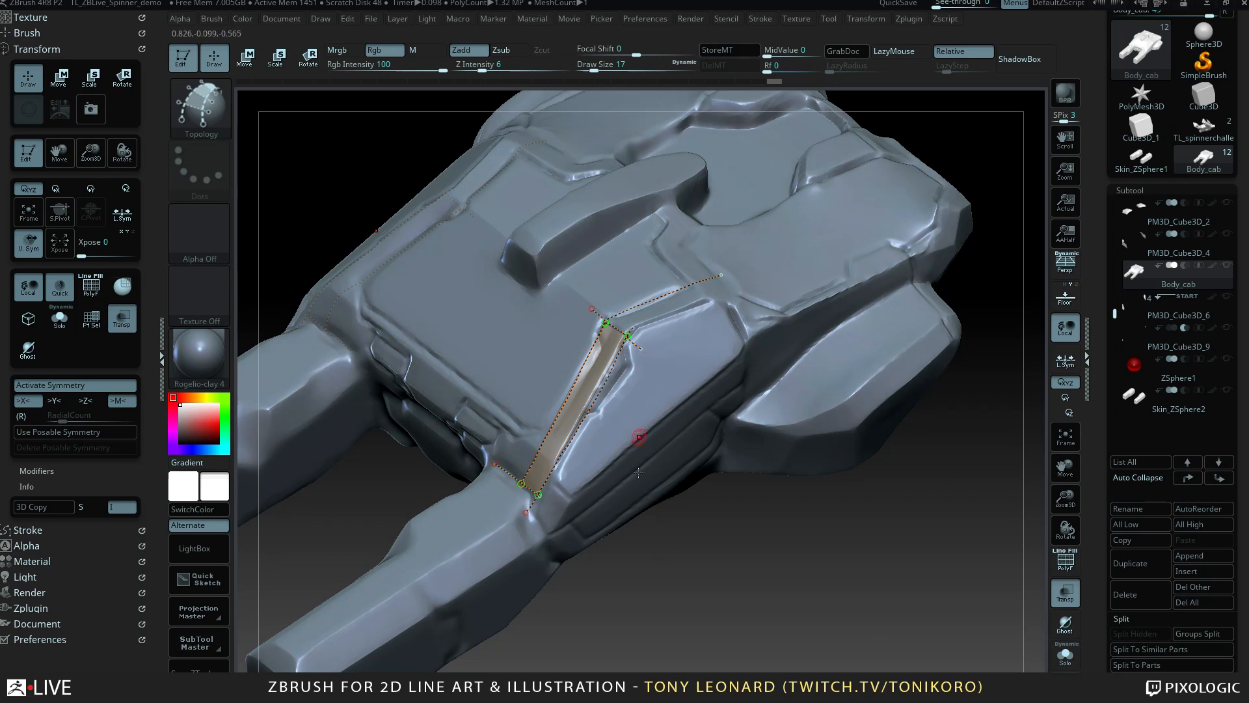
drag(759, 555, 774, 589)
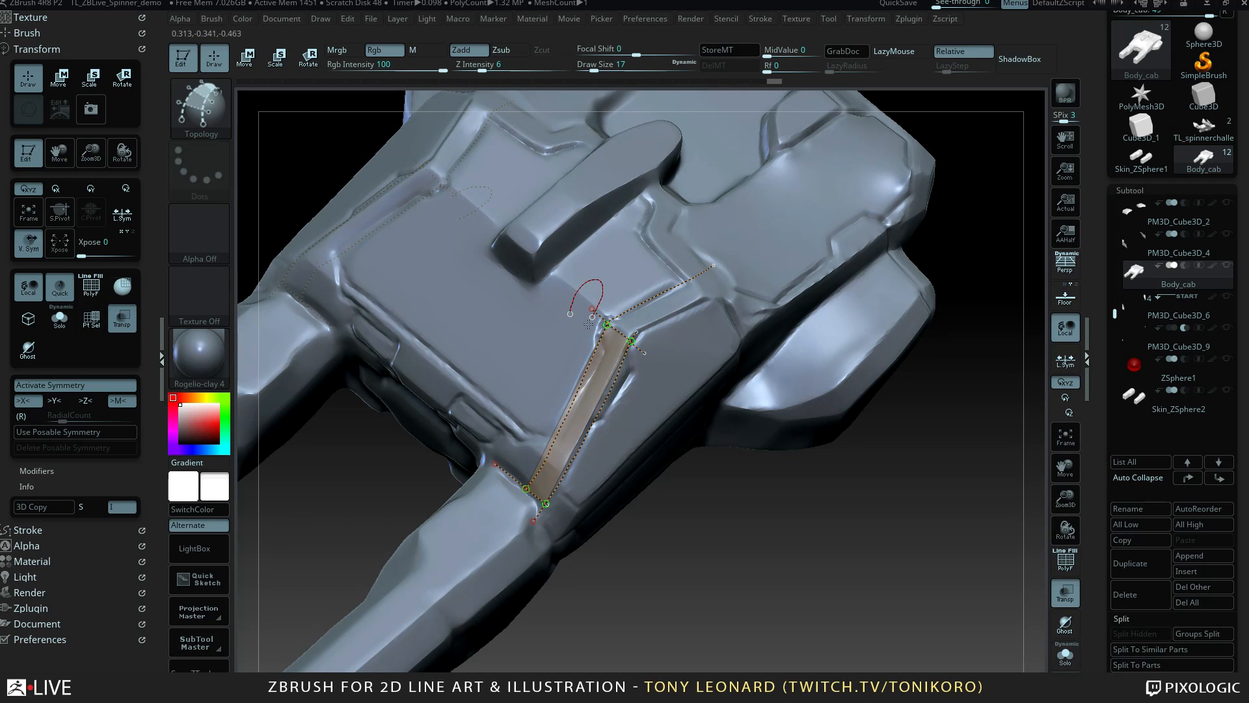
Trim the overhanging curve ends at the upper and lower corners of the topology strip.
alt+drag(588, 324, 584, 332)
mouse_move(810, 567)
mouse_down()
mouse_move(823, 561)
mouse_move(774, 540)
mouse_up()
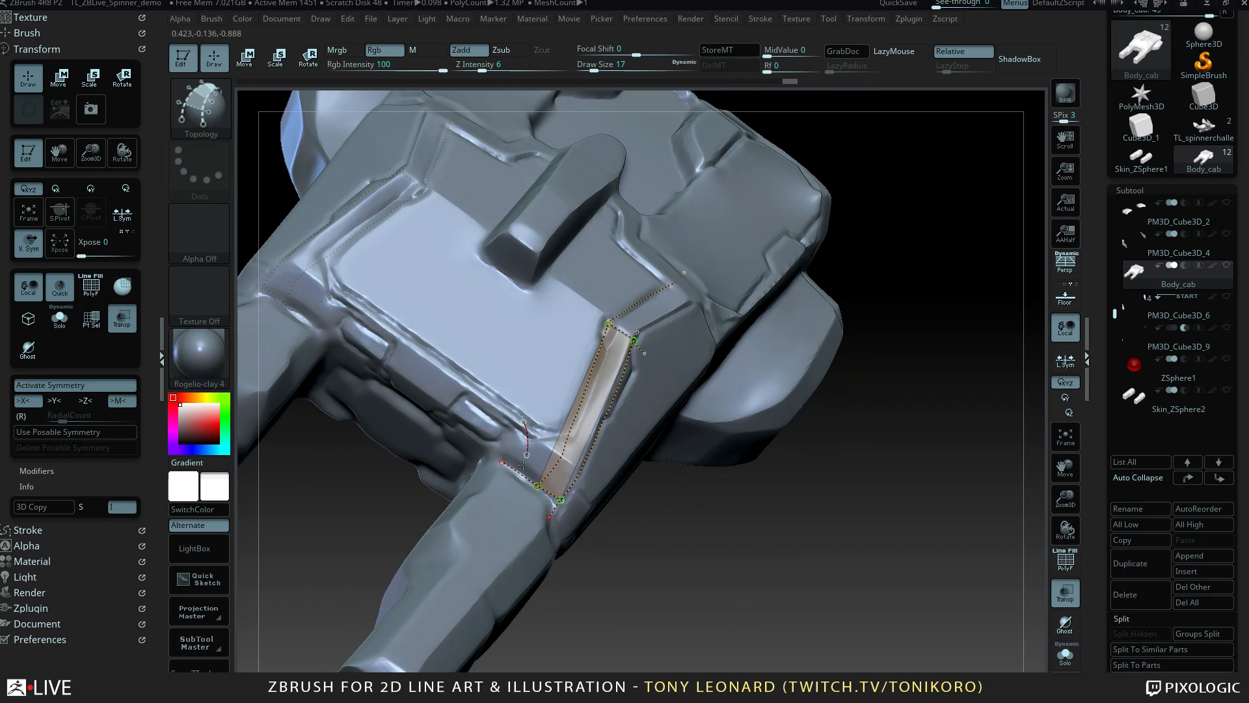
right_drag(503, 545, 498, 521)
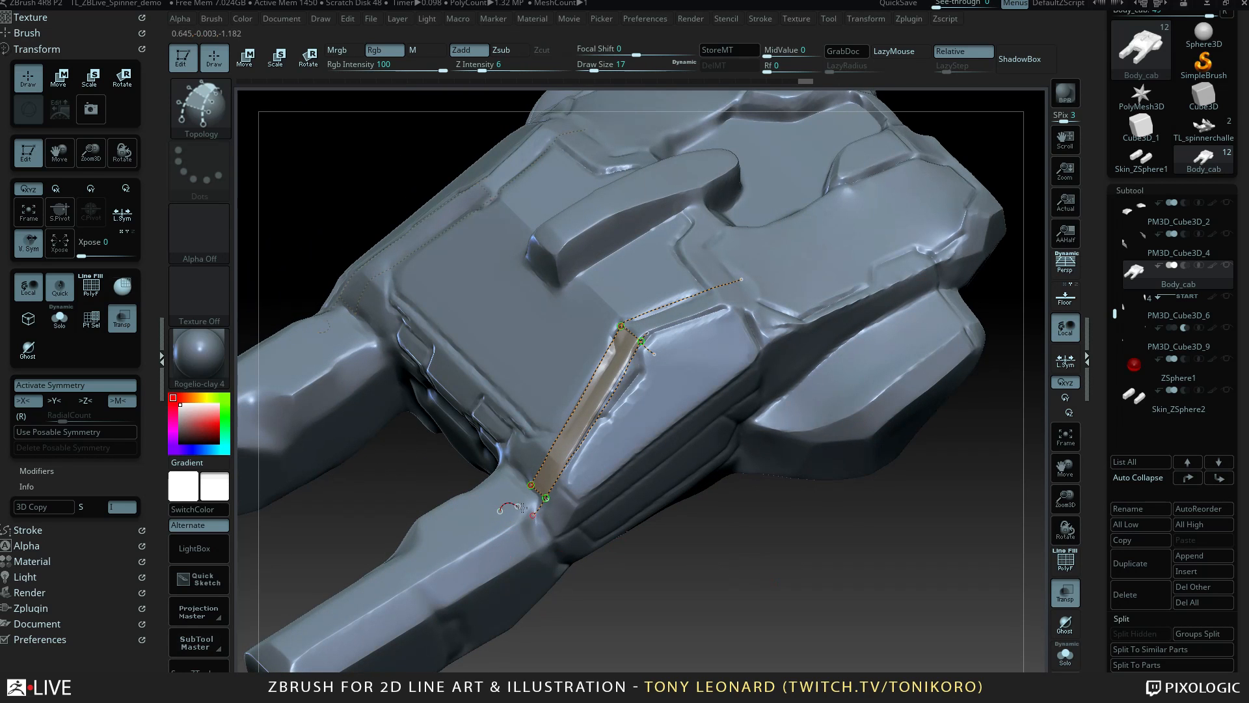
right_drag(777, 613, 771, 561)
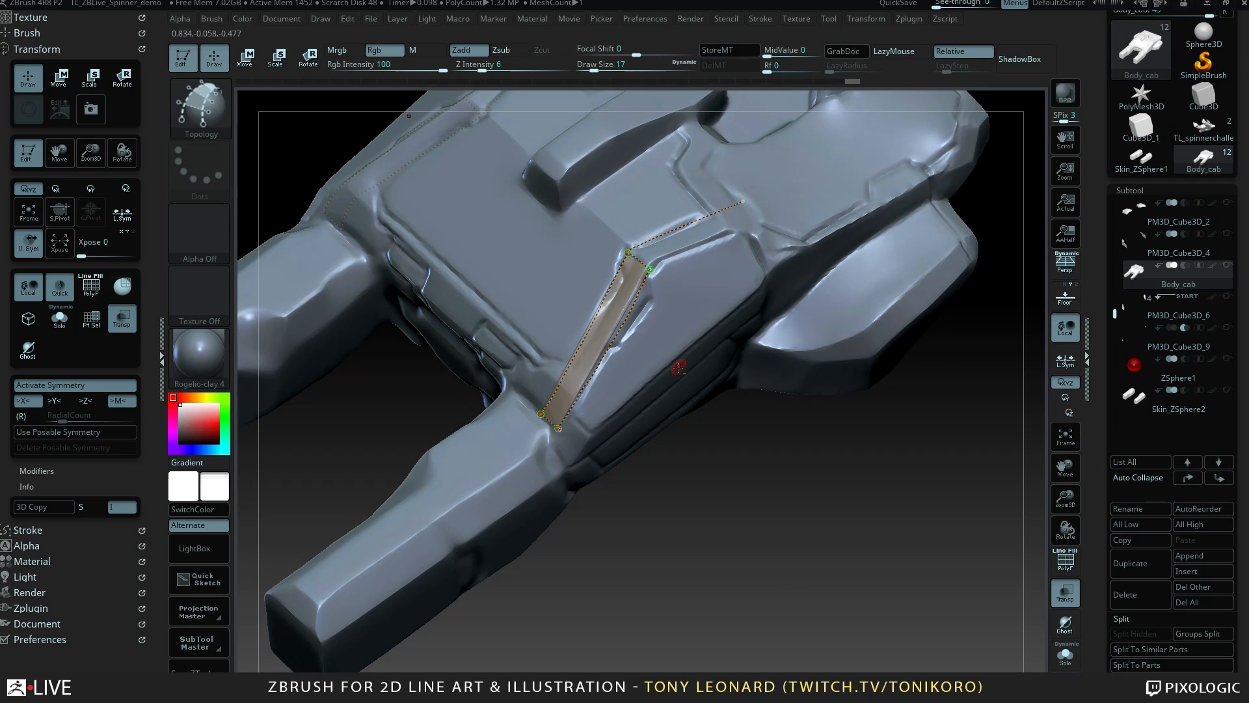
Extend the topology strip rearward along the side panel's upper edge with a parallel curve from its upper corner and a closing cross curve.
mouse_move(769, 517)
right_down()
mouse_move(772, 455)
mouse_move(756, 557)
mouse_move(742, 513)
right_up()
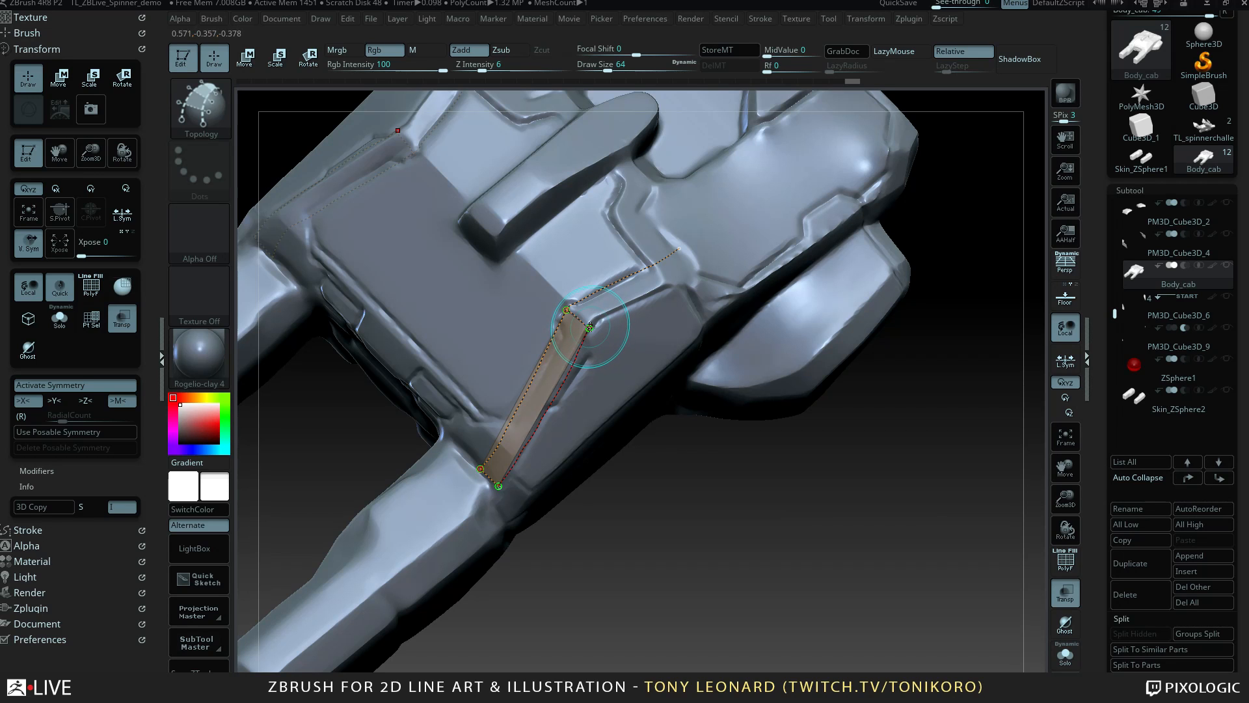
click(589, 328)
click(721, 249)
drag(822, 505, 677, 231)
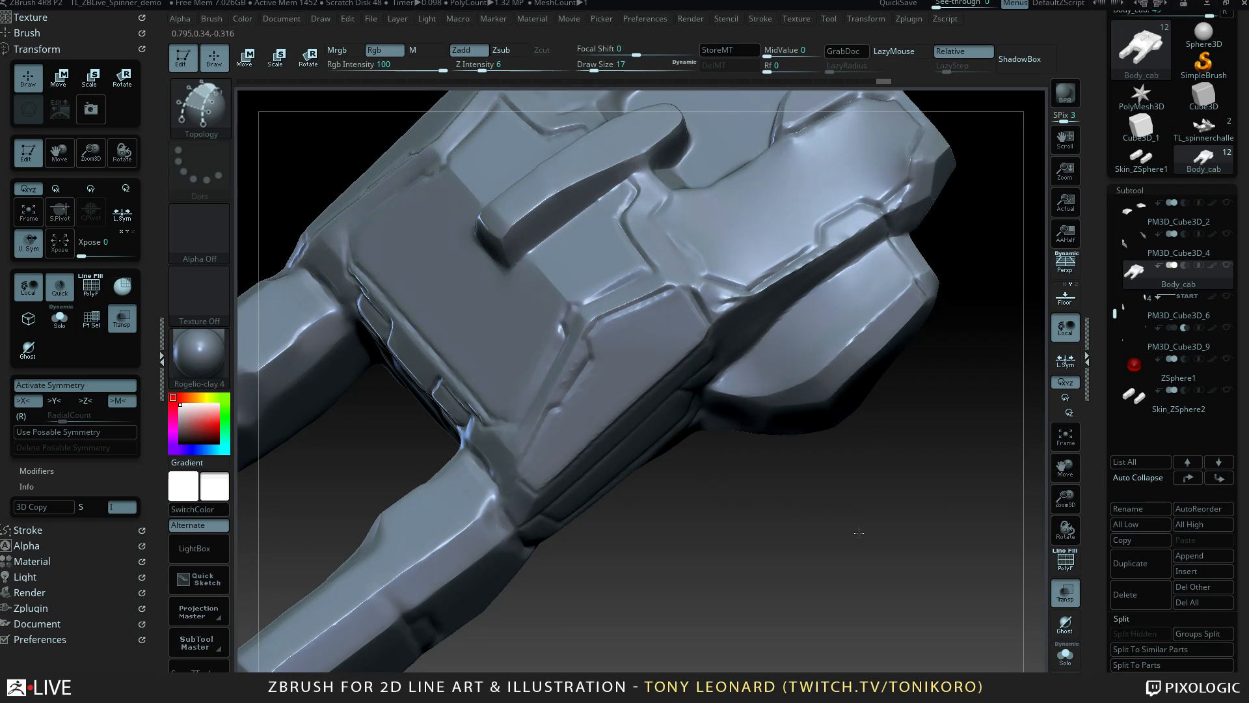
mouse_move(859, 529)
mouse_down()
mouse_move(872, 533)
mouse_move(853, 504)
mouse_up()
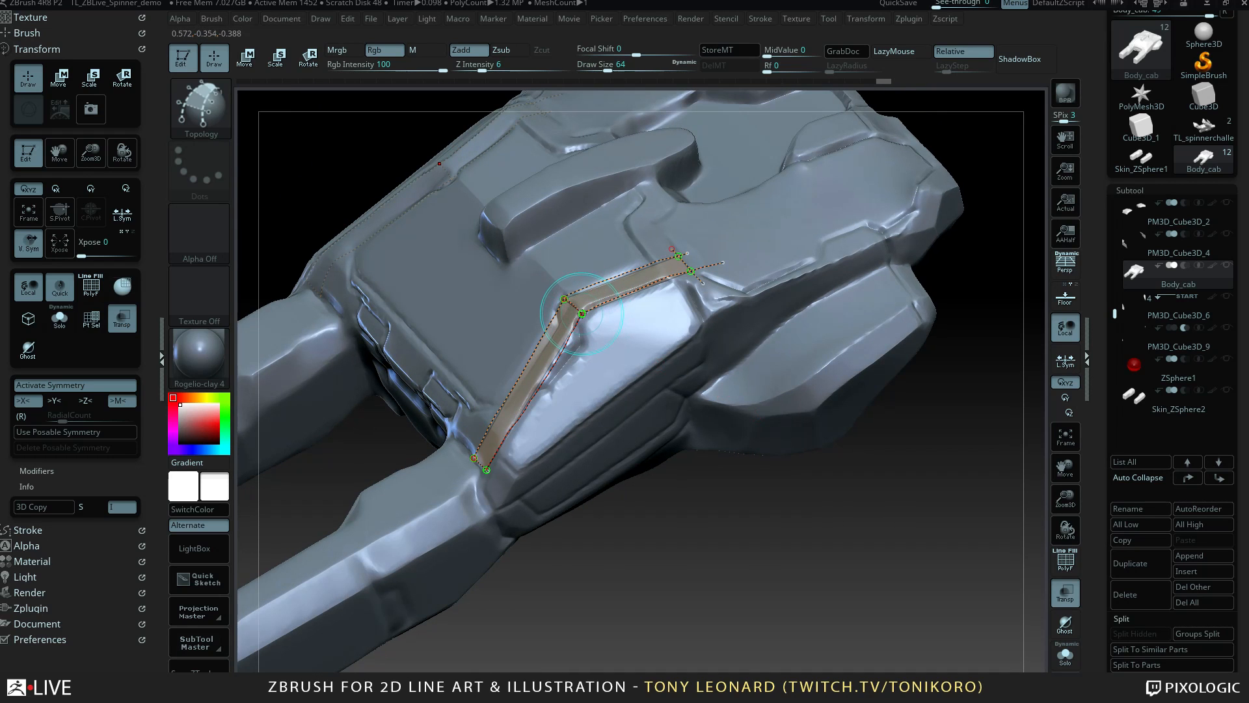
Draw cross curves down the side panel from the strip's upper and front corners, and continue the strip's front end down the panel's front corner.
mouse_move(567, 300)
mouse_down()
mouse_move(611, 350)
mouse_move(638, 413)
mouse_up()
mouse_move(783, 586)
mouse_down()
mouse_move(482, 449)
mouse_move(472, 428)
mouse_up()
drag(519, 462, 522, 464)
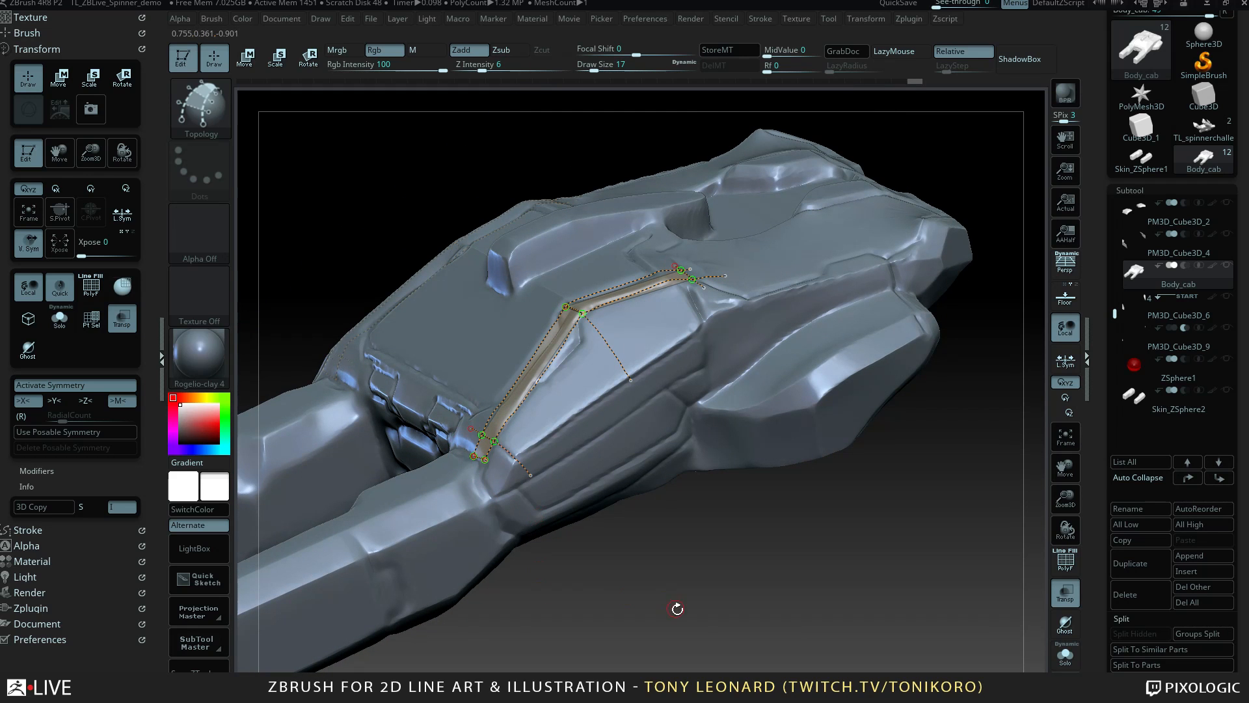
drag(677, 607, 705, 640)
drag(502, 470, 517, 521)
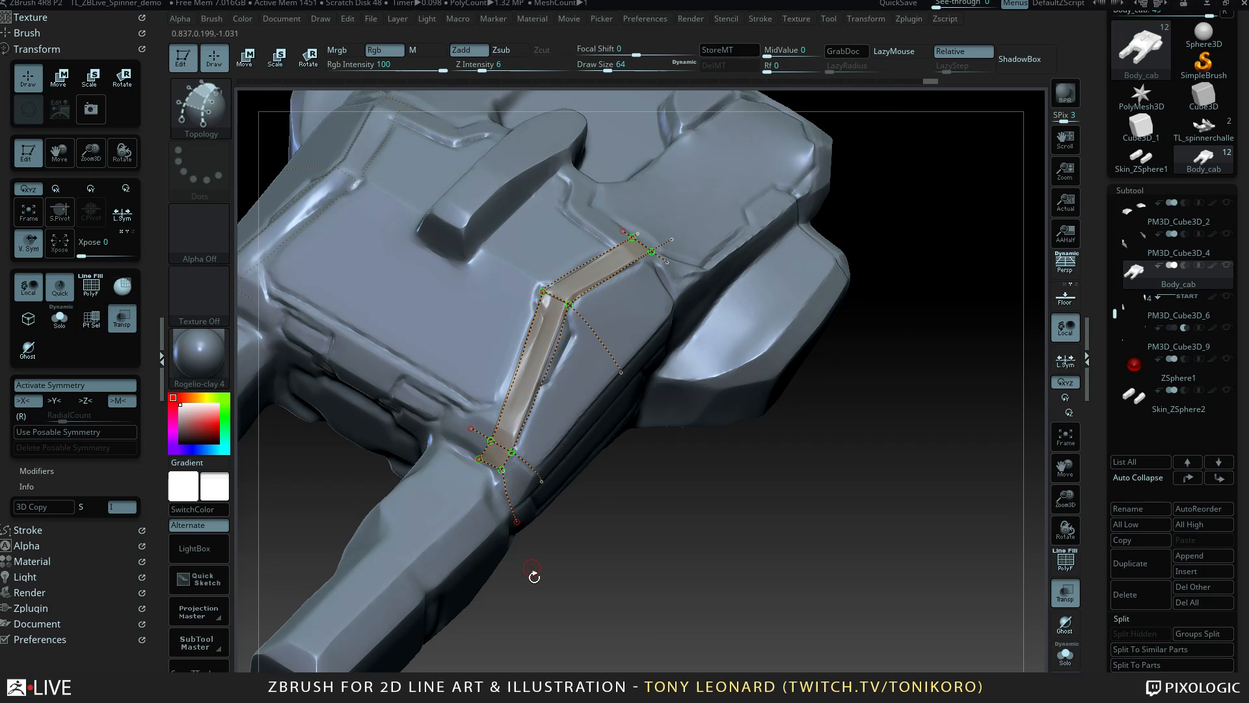
drag(697, 650, 667, 585)
drag(507, 514, 510, 505)
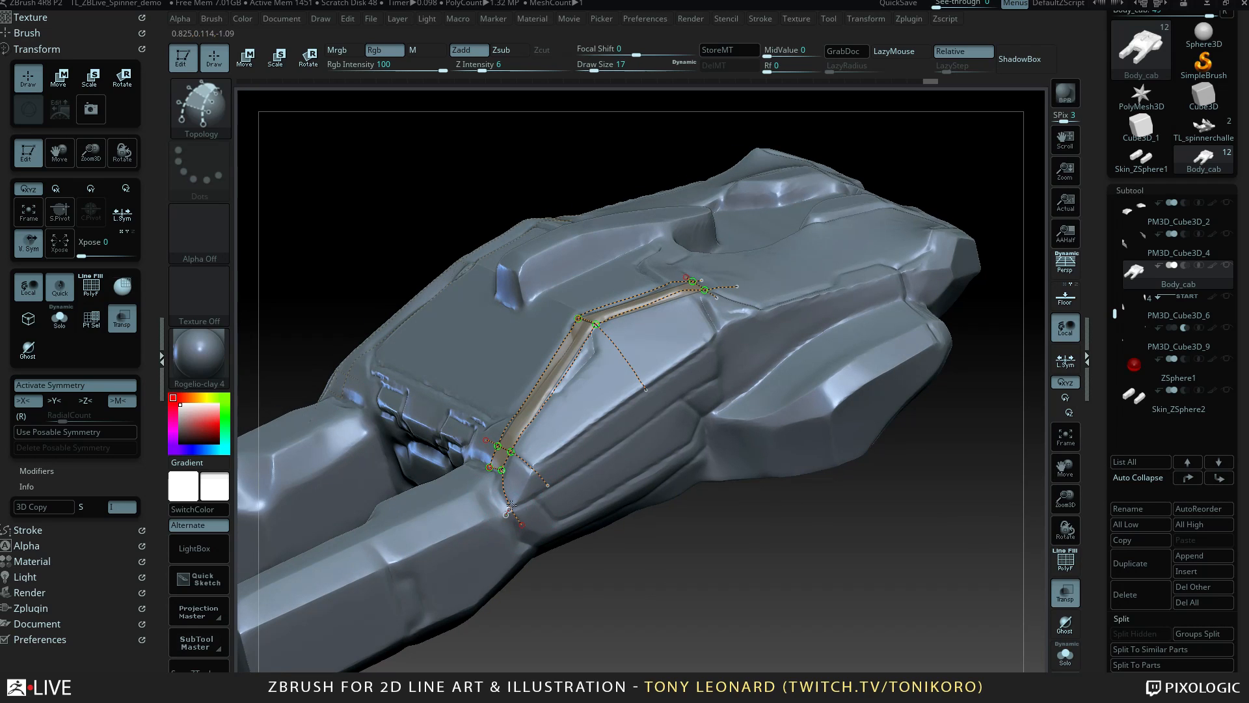
Enclose the upper side panel with a curve along its lower edge and a rear cross curve from the strip's rear end.
drag(536, 459, 546, 453)
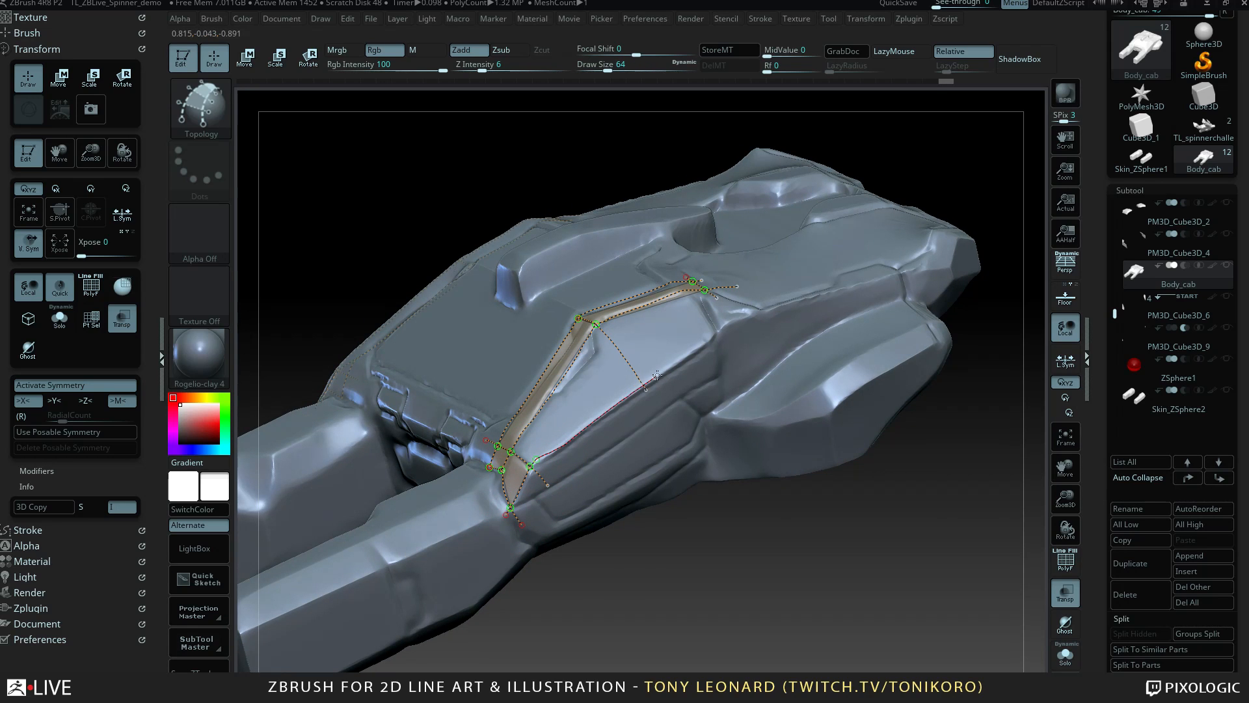
drag(729, 325, 765, 312)
drag(924, 574, 909, 628)
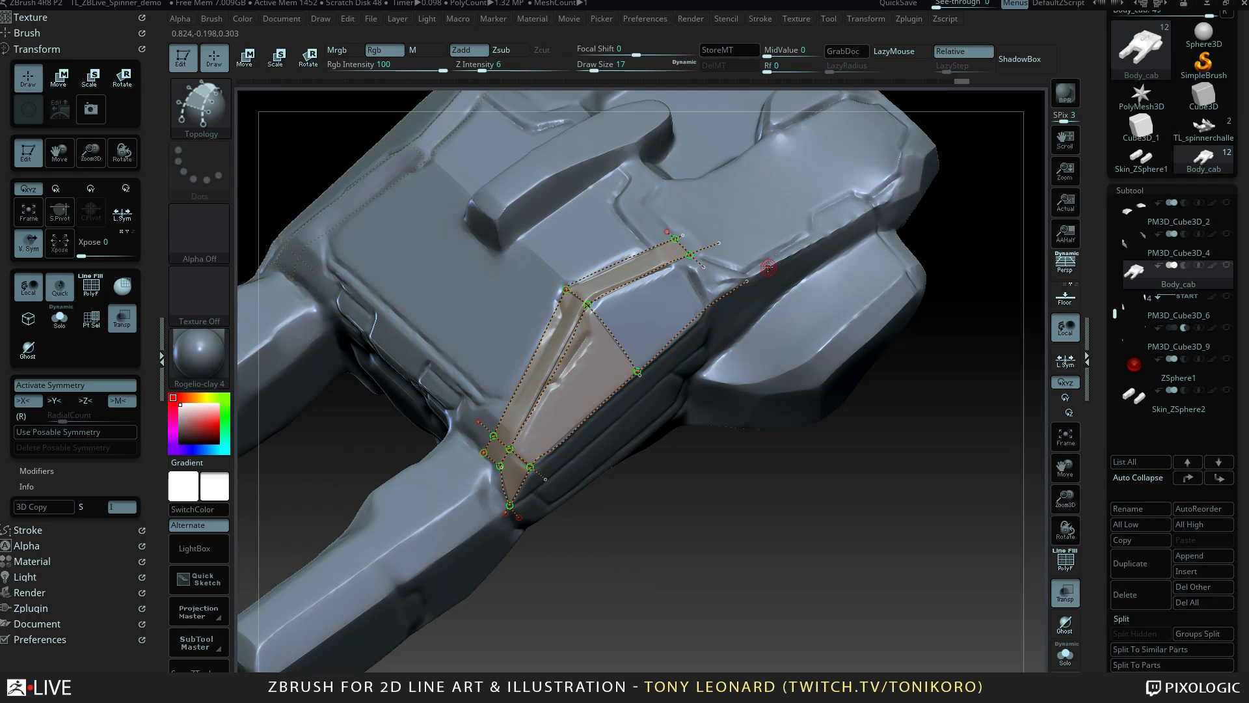
drag(824, 495, 748, 455)
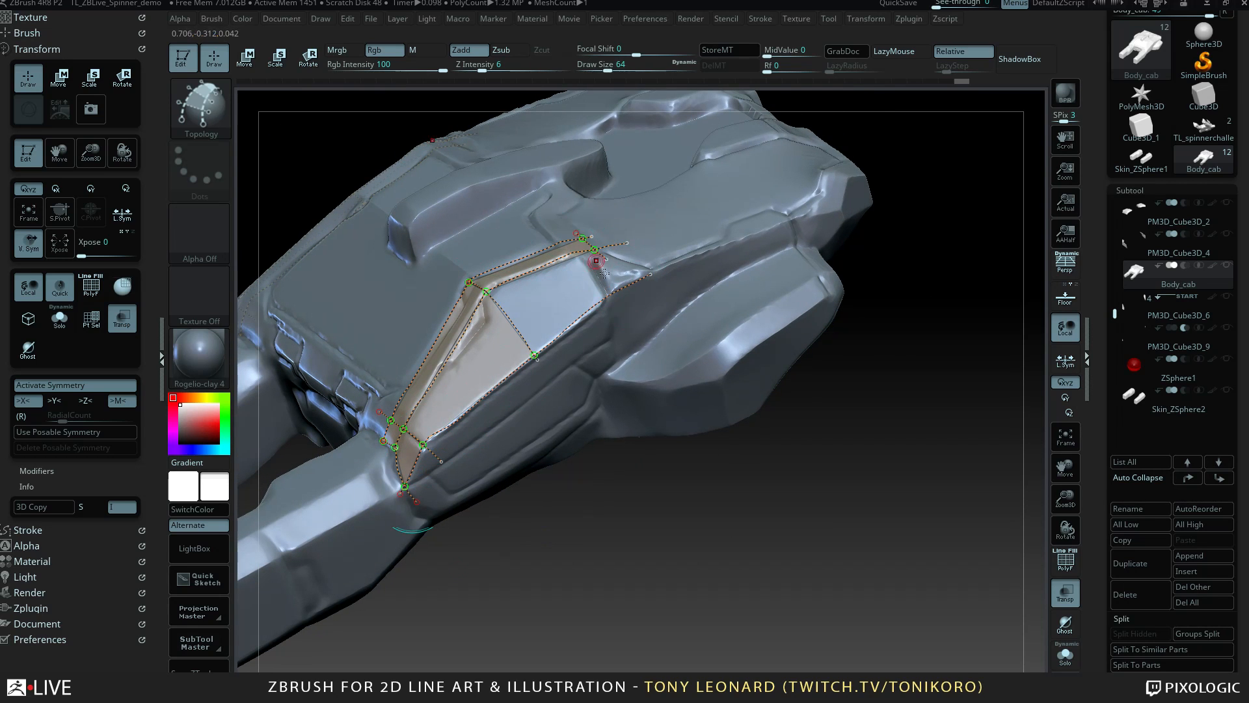
drag(607, 258, 640, 314)
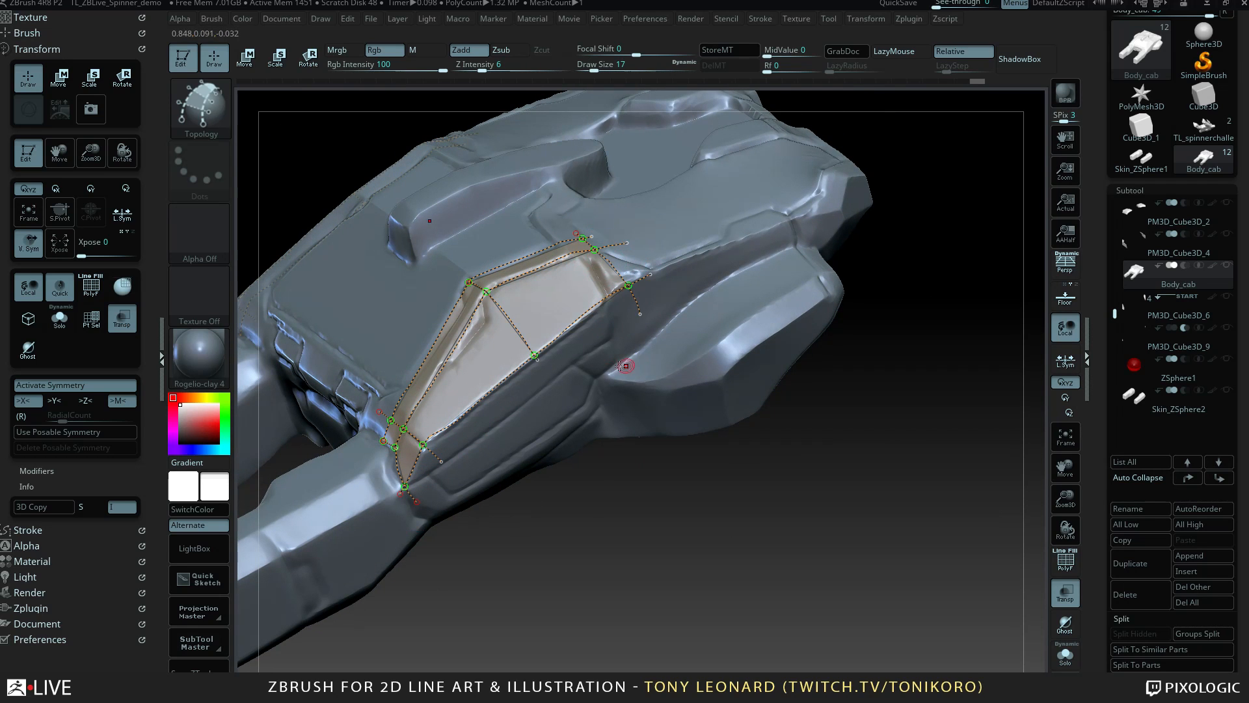
Extend the front edge curve down to the cab's underside and cross it with short curves at the lower front corner.
drag(763, 580, 744, 497)
alt+drag(620, 566, 740, 502)
alt+drag(565, 578, 661, 538)
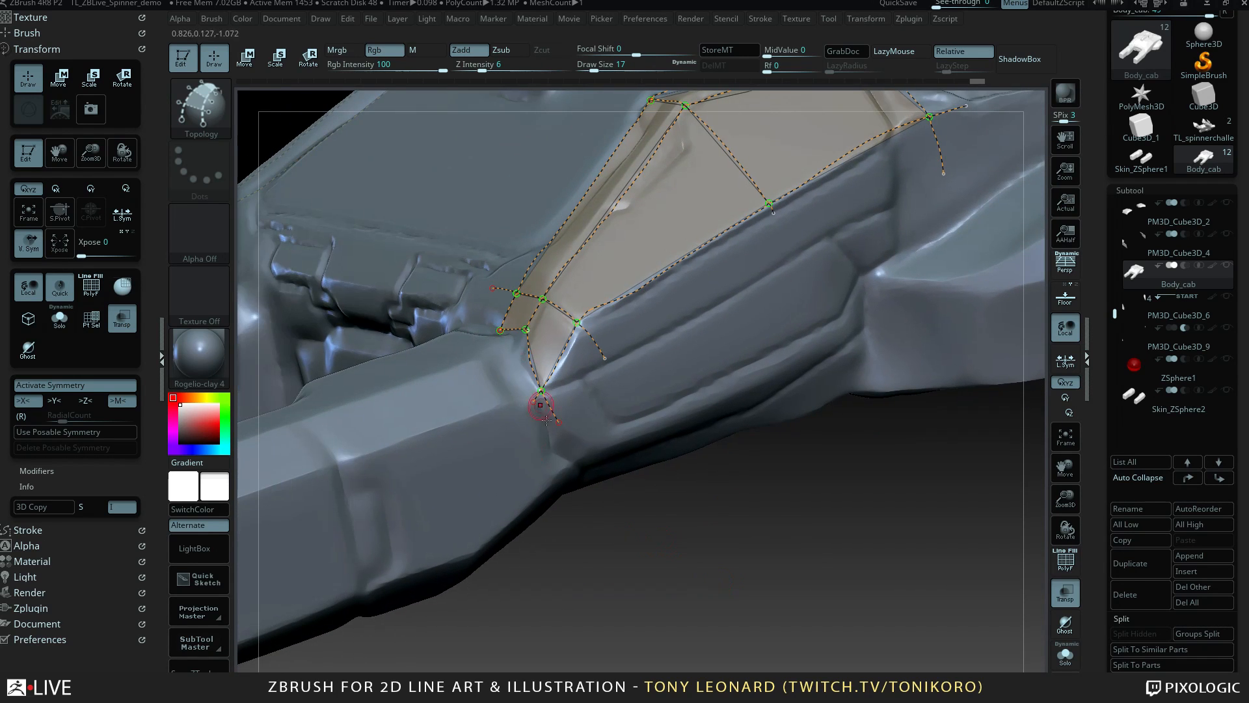
drag(559, 422, 568, 497)
mouse_move(645, 601)
mouse_down()
mouse_move(655, 513)
mouse_move(614, 498)
mouse_up()
mouse_move(554, 248)
mouse_down()
mouse_move(544, 471)
mouse_move(668, 452)
mouse_up()
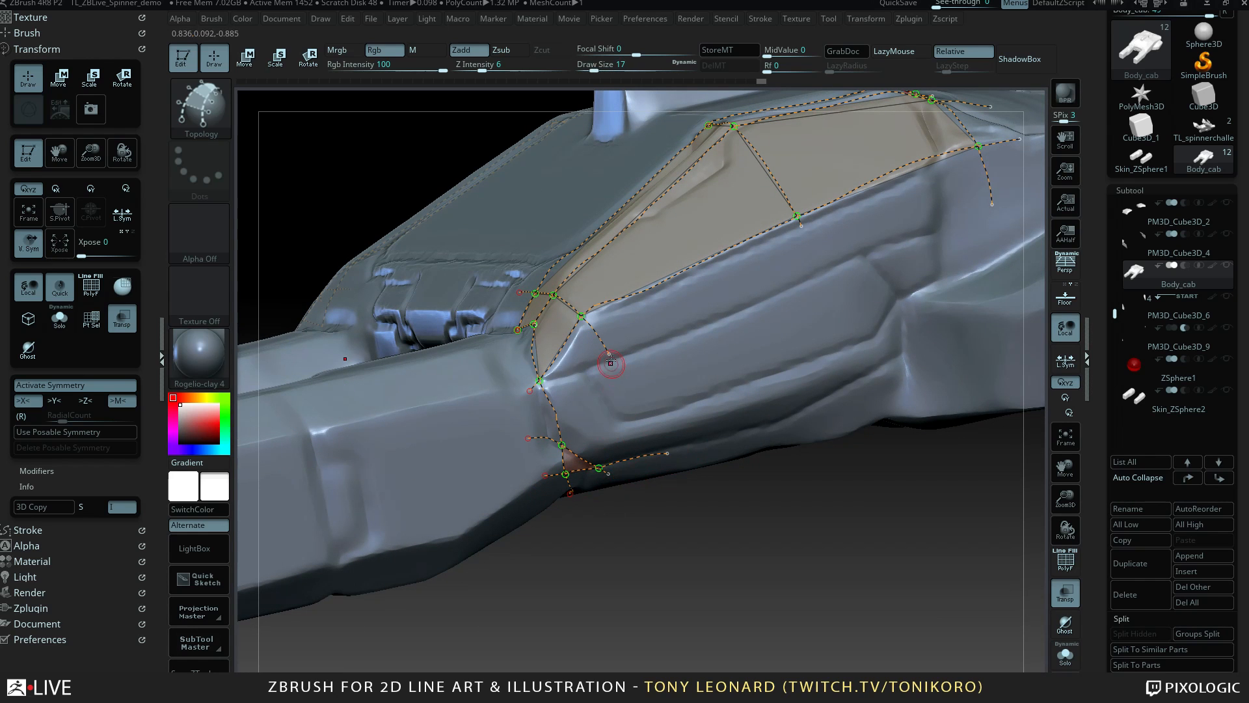
Enclose the front section of the lower side with a downward cross curve and a lengthwise curve, trimming the overhanging ends at the bottom corner.
drag(609, 353, 631, 445)
drag(665, 575, 746, 584)
drag(566, 445, 683, 408)
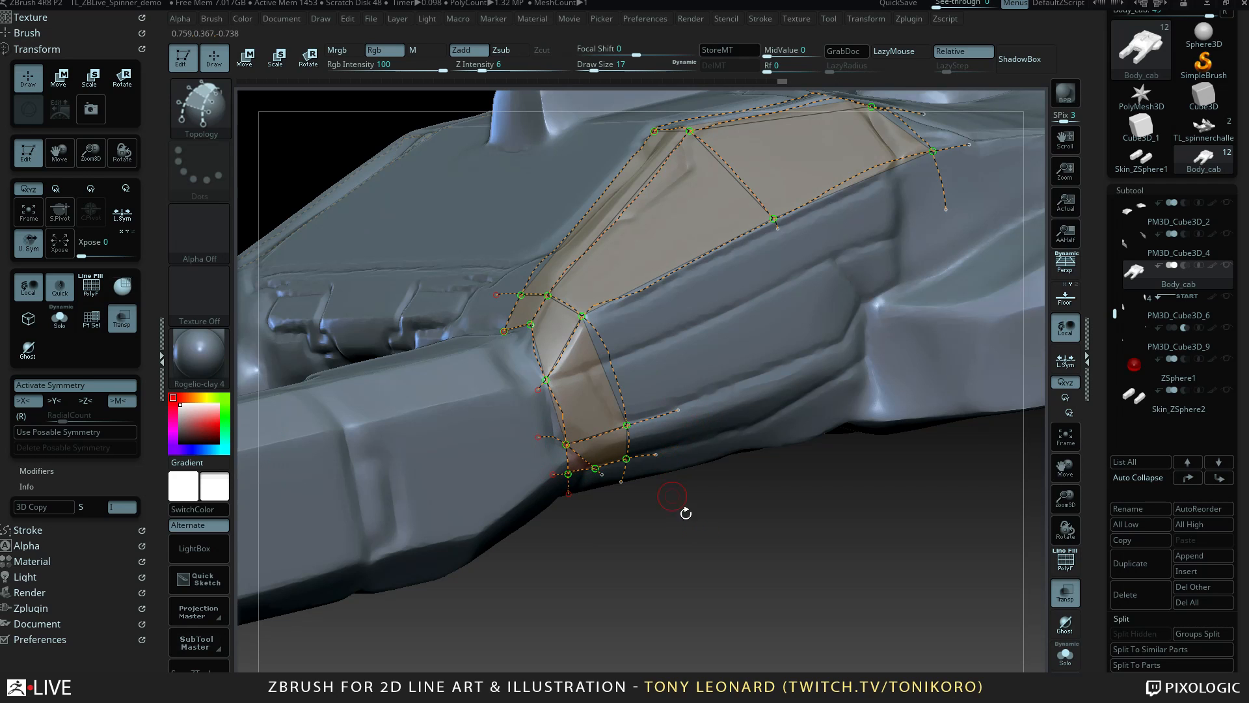
mouse_move(685, 513)
mouse_down()
mouse_move(565, 536)
mouse_move(521, 500)
mouse_up()
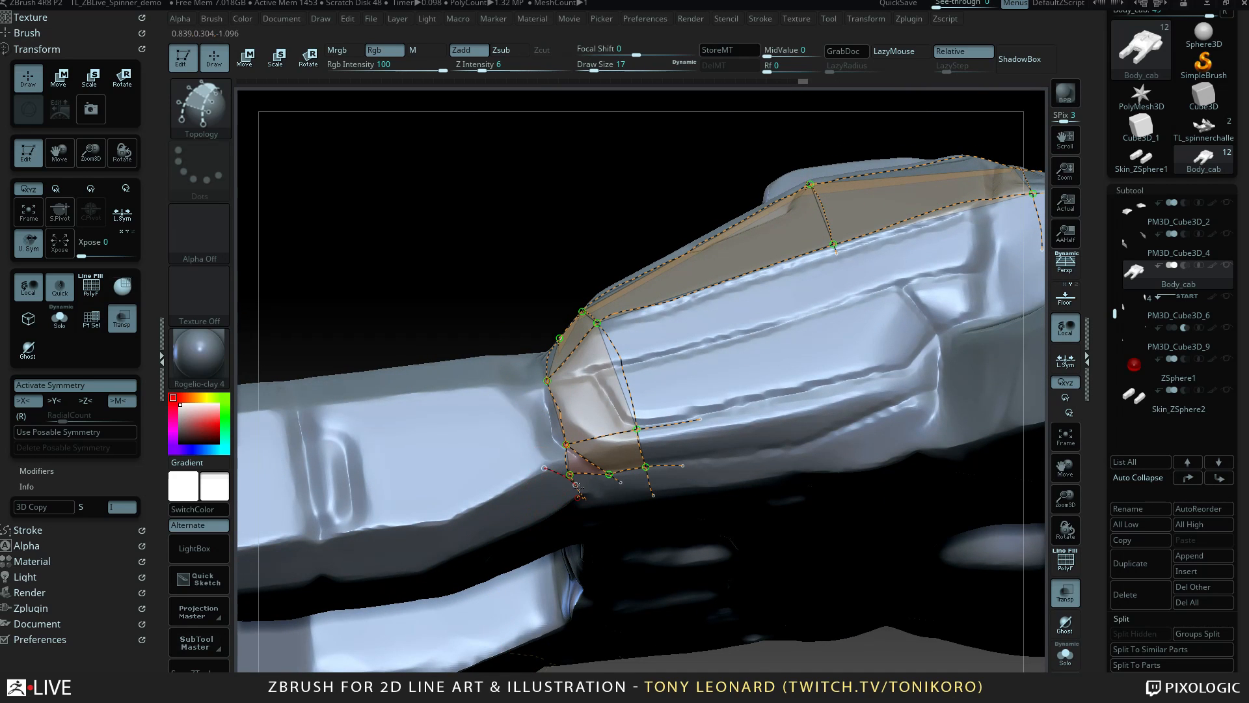
drag(513, 240, 512, 189)
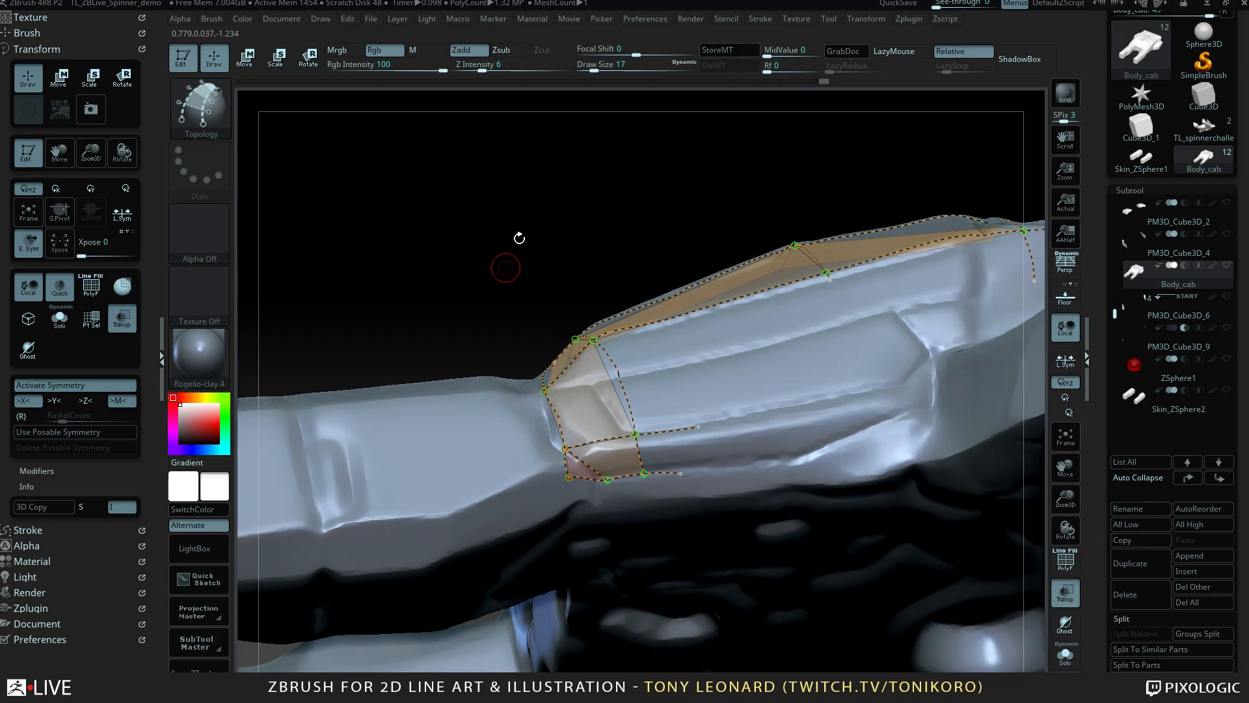
drag(520, 238, 834, 441)
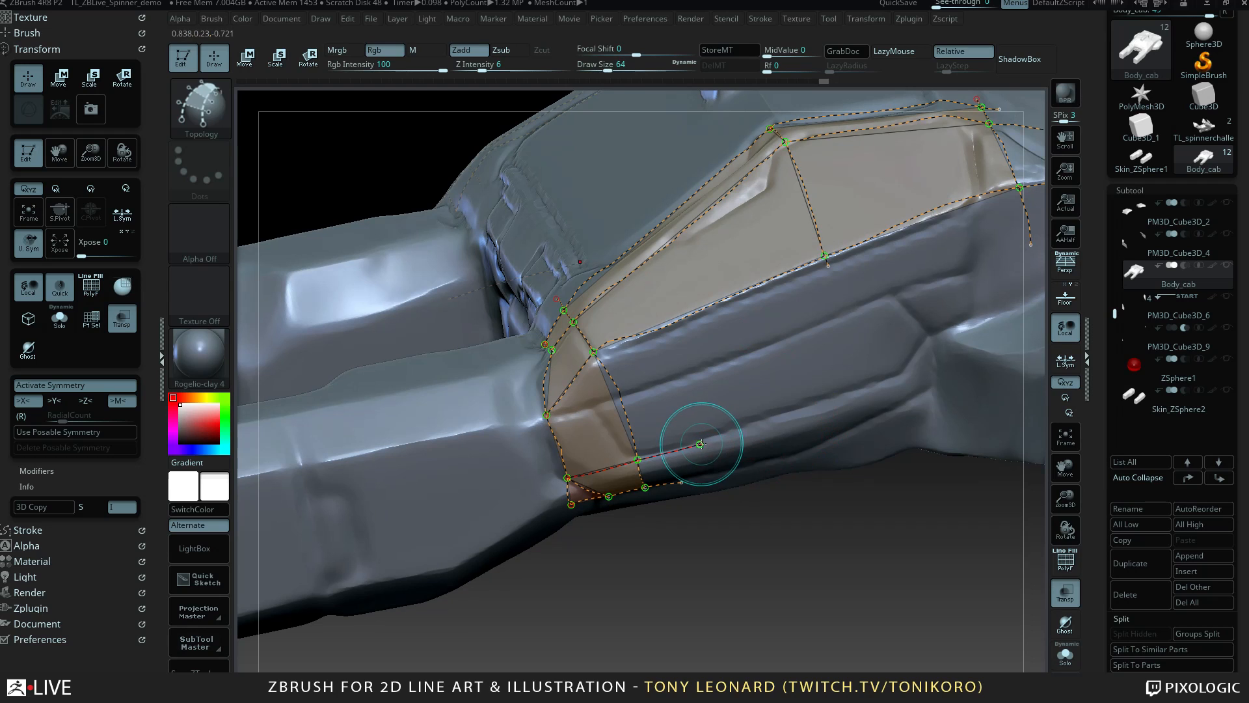
Extend the two lower lengthwise curves rearward along the cab side and continue the middle cross curve down across both.
drag(701, 443, 711, 440)
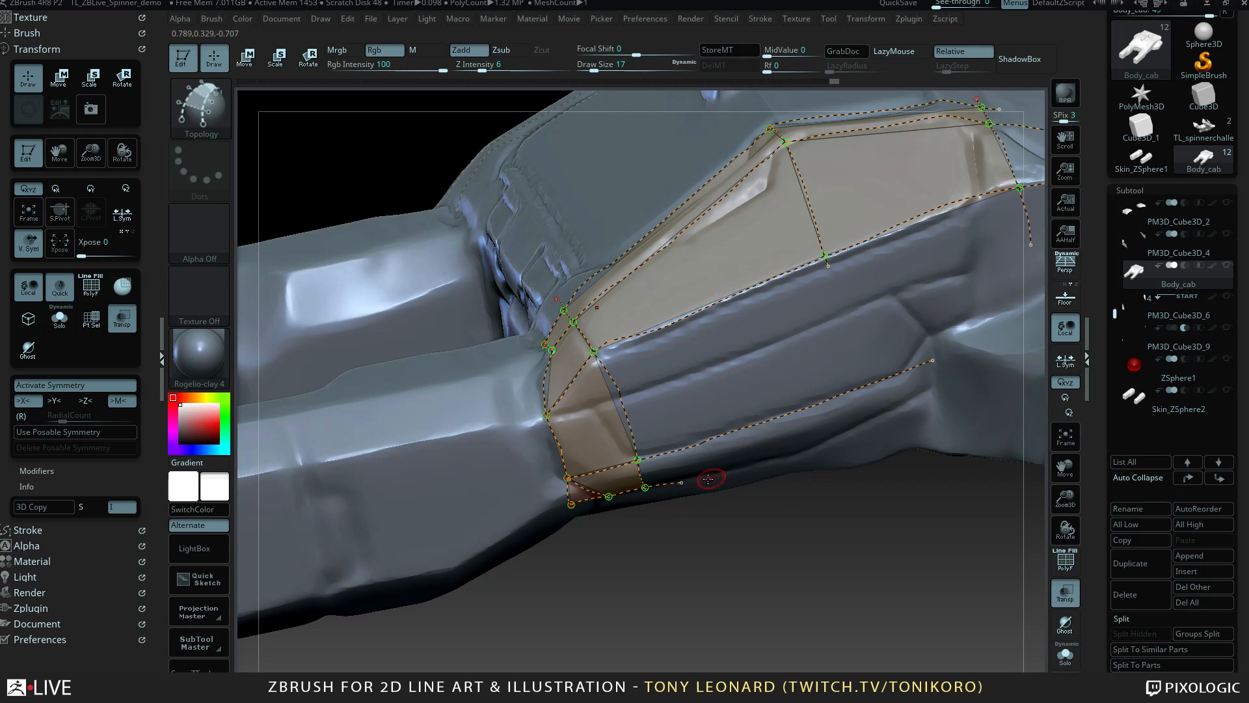
key(shift)
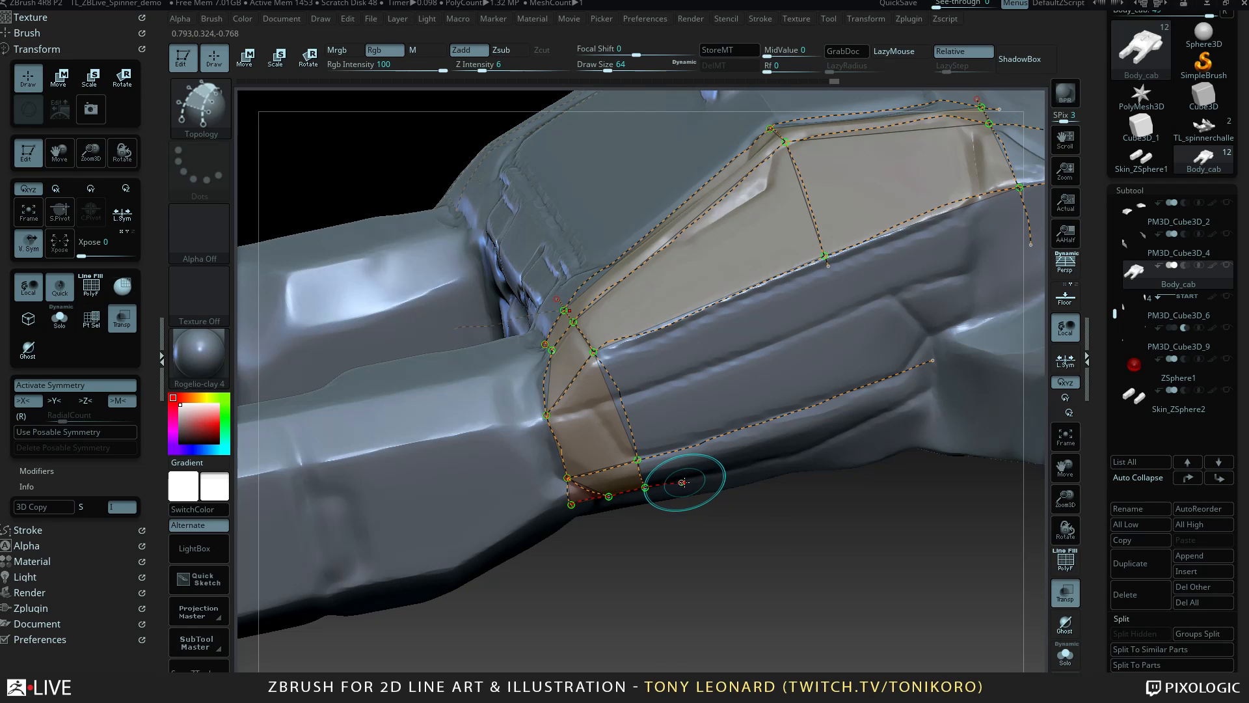
shift+click(683, 483)
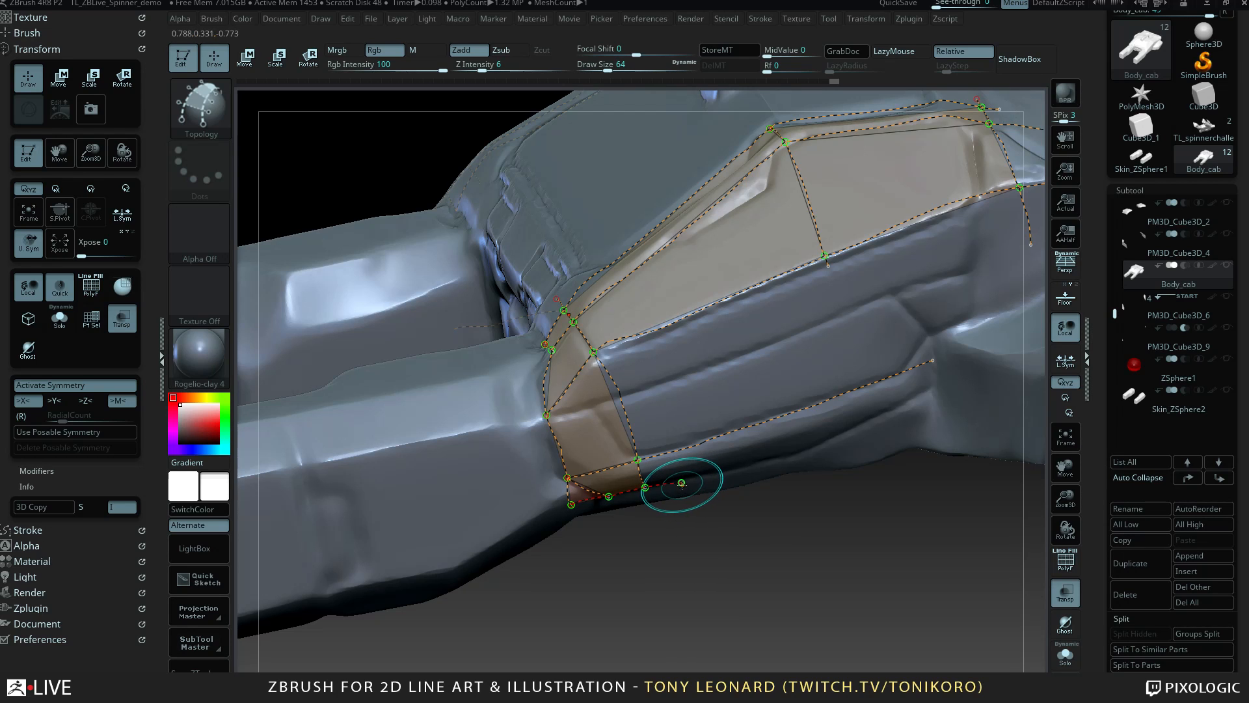
drag(681, 482, 724, 468)
mouse_move(847, 593)
mouse_down()
mouse_move(845, 254)
mouse_move(827, 271)
mouse_up()
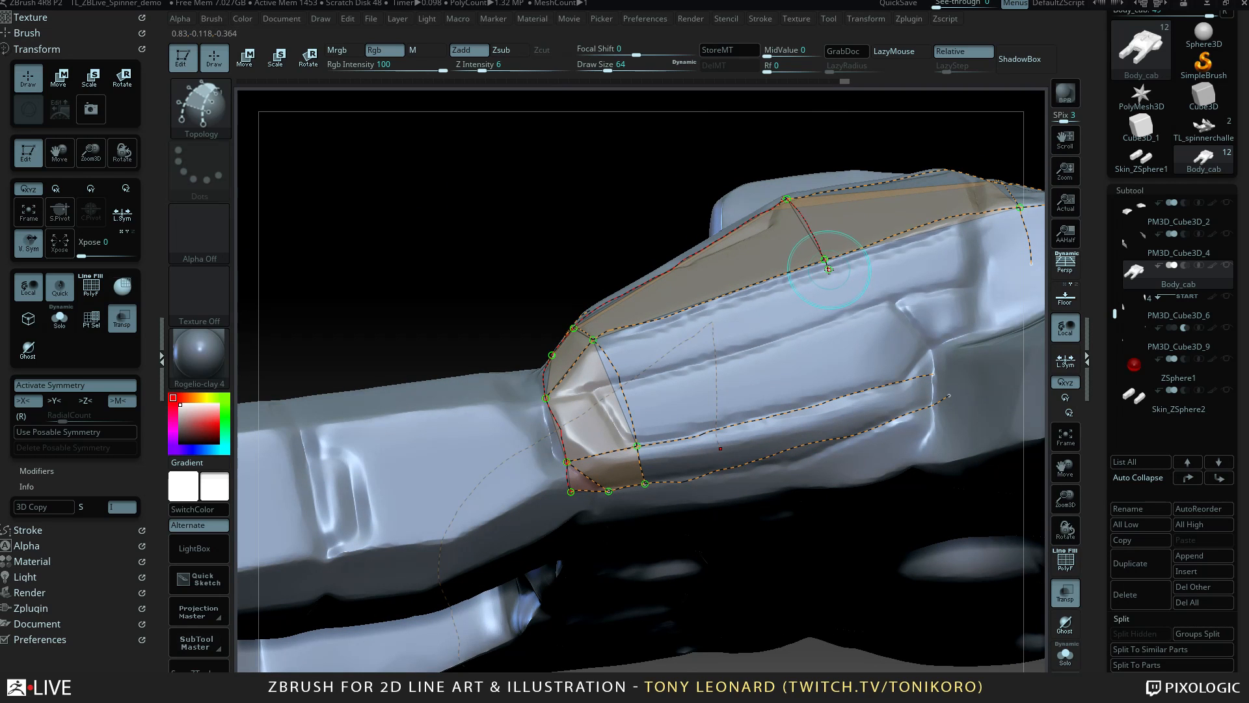
drag(889, 439, 889, 439)
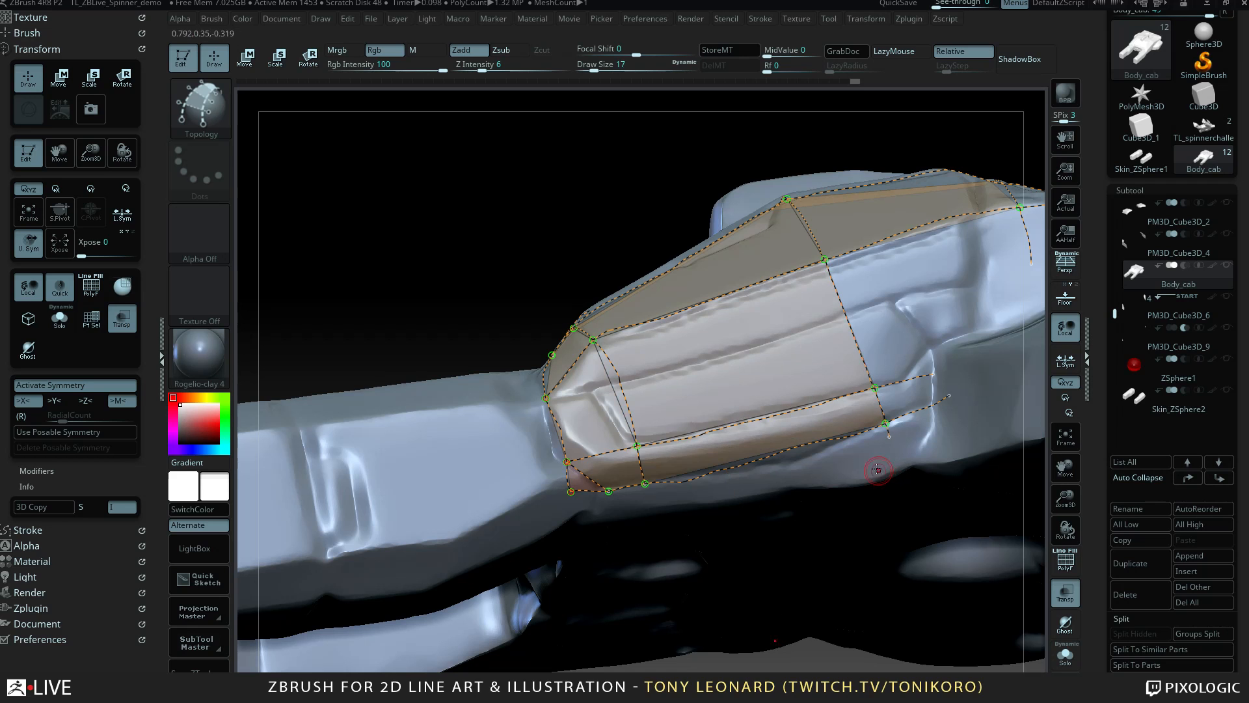
Close the rear end of the lower strip with a vertical curve and draw a lengthwise curve above it across the lower side panel.
mouse_move(550, 174)
mouse_down()
mouse_move(589, 259)
mouse_move(851, 518)
mouse_move(722, 524)
mouse_move(763, 133)
mouse_up()
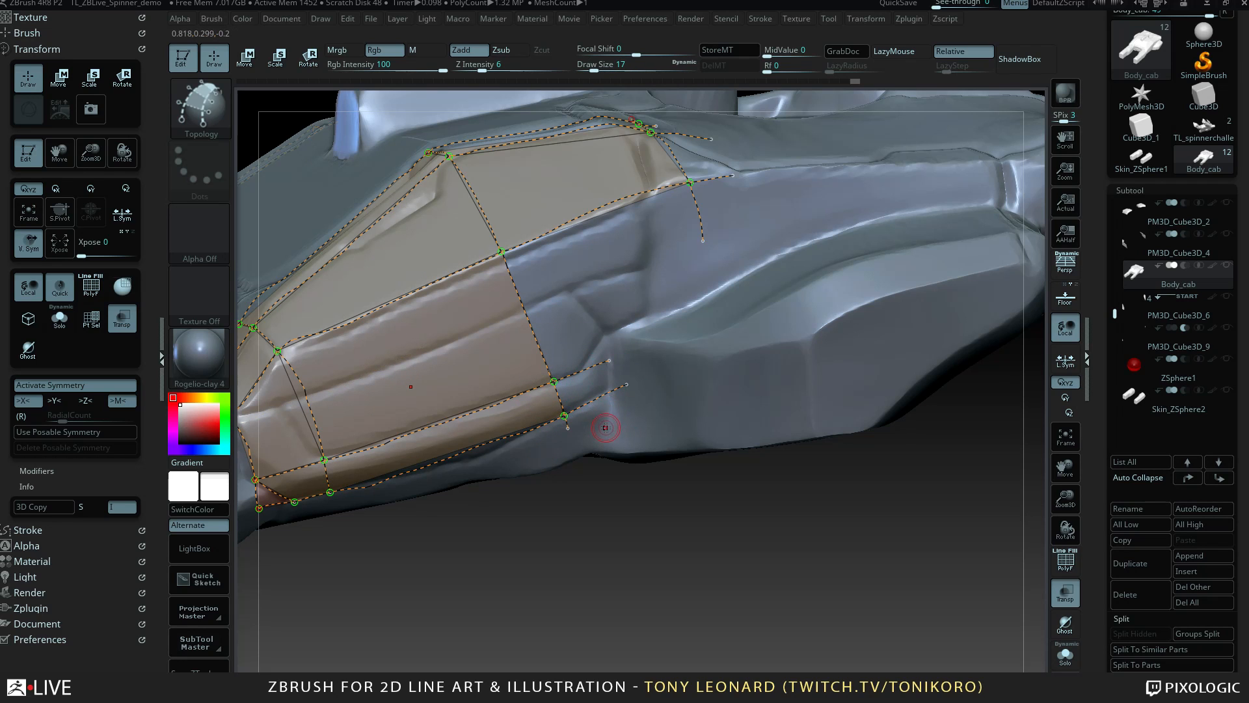
click(603, 341)
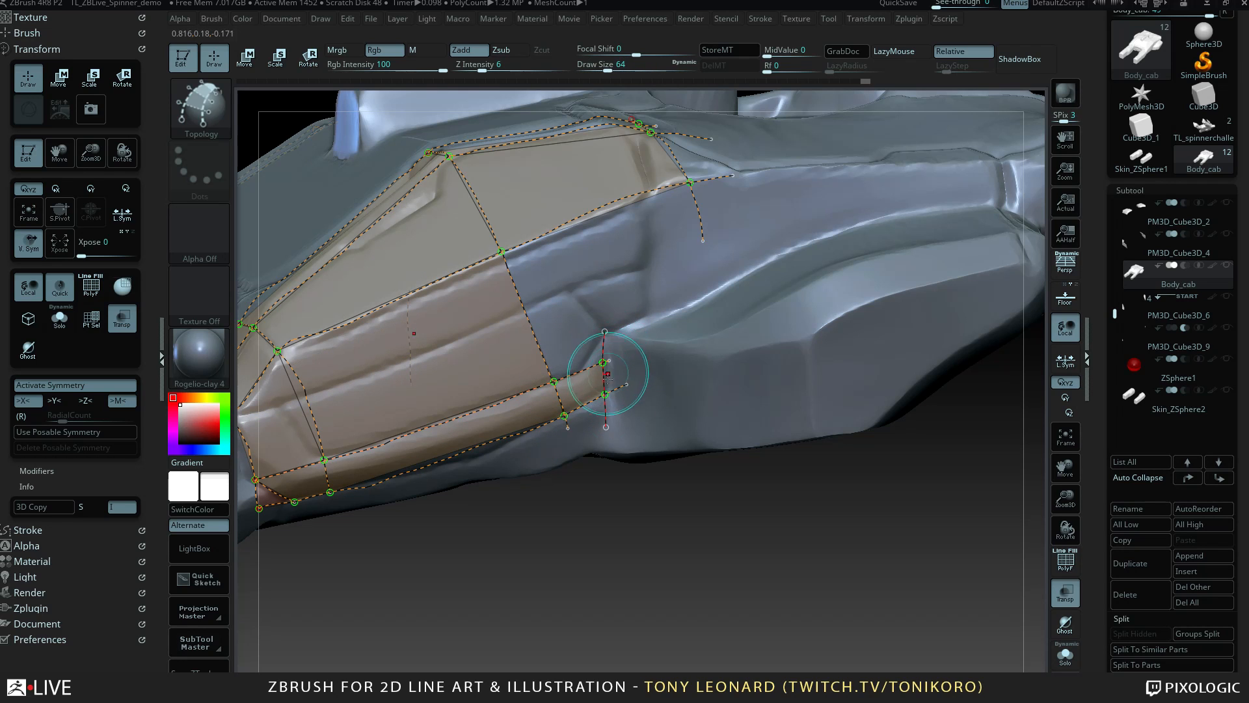
mouse_move(692, 548)
mouse_down()
mouse_move(632, 540)
mouse_move(459, 351)
mouse_up()
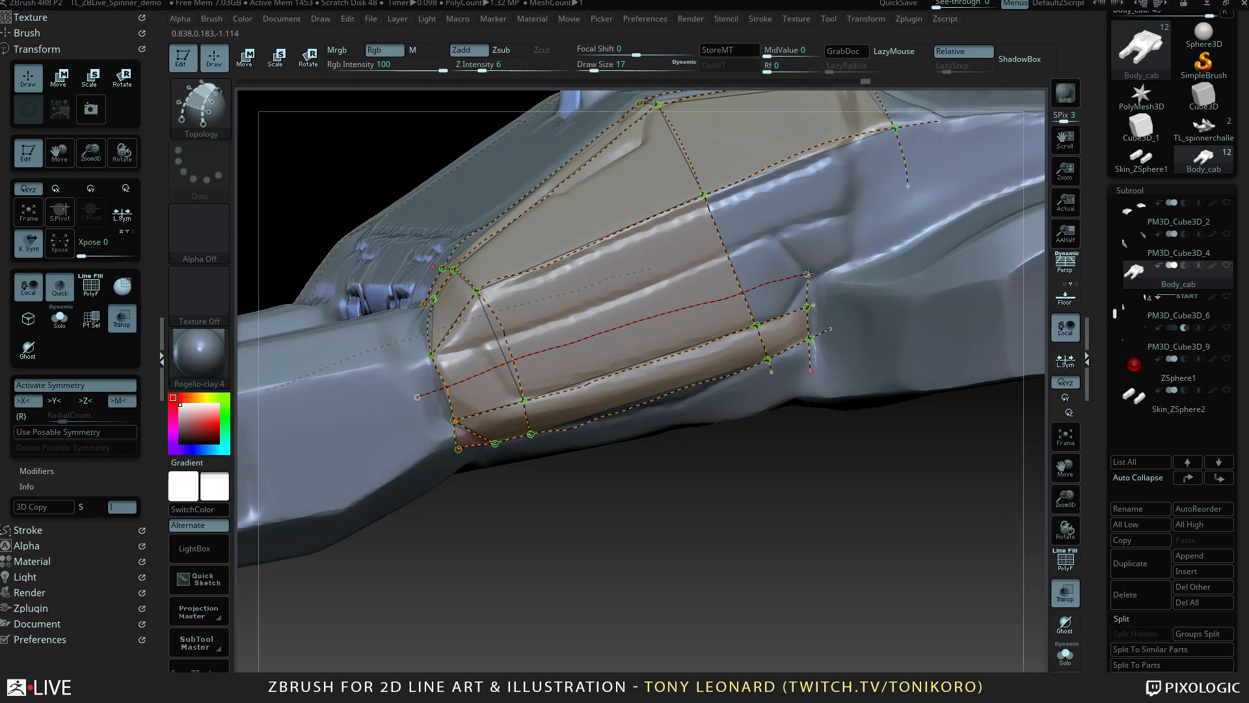
drag(941, 238, 970, 226)
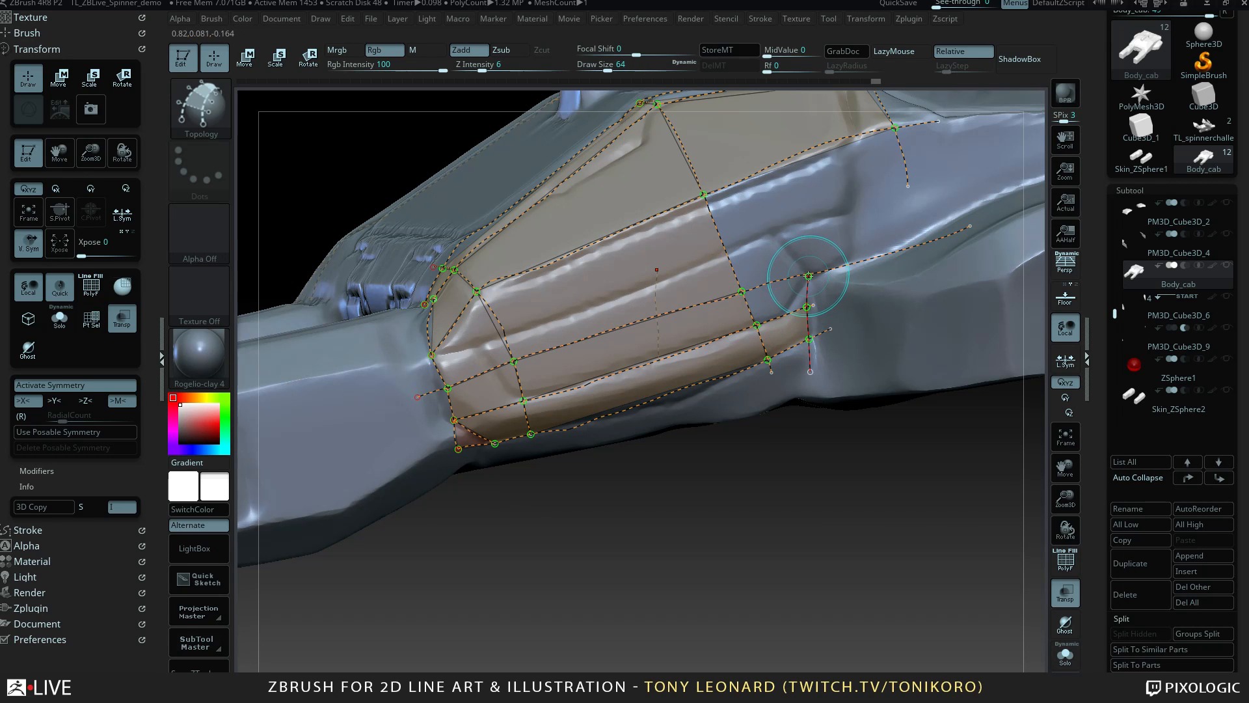
drag(809, 275, 799, 226)
Trim the overhanging curve ends around the topology on the cab's side.
mouse_move(902, 492)
mouse_down()
mouse_move(906, 477)
mouse_move(864, 575)
mouse_up()
alt+drag(843, 480, 837, 495)
mouse_move(741, 350)
alt+mouse_down()
mouse_move(781, 397)
mouse_move(777, 430)
alt+mouse_up()
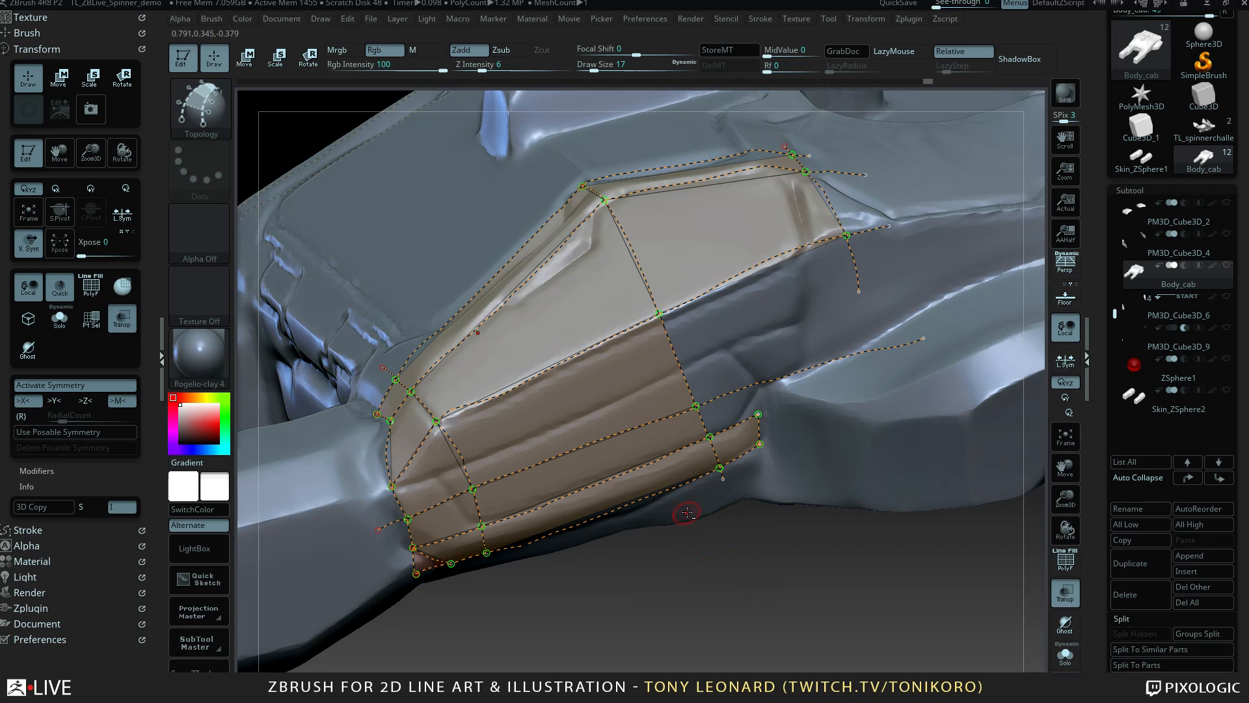
click(761, 541)
drag(748, 544, 706, 581)
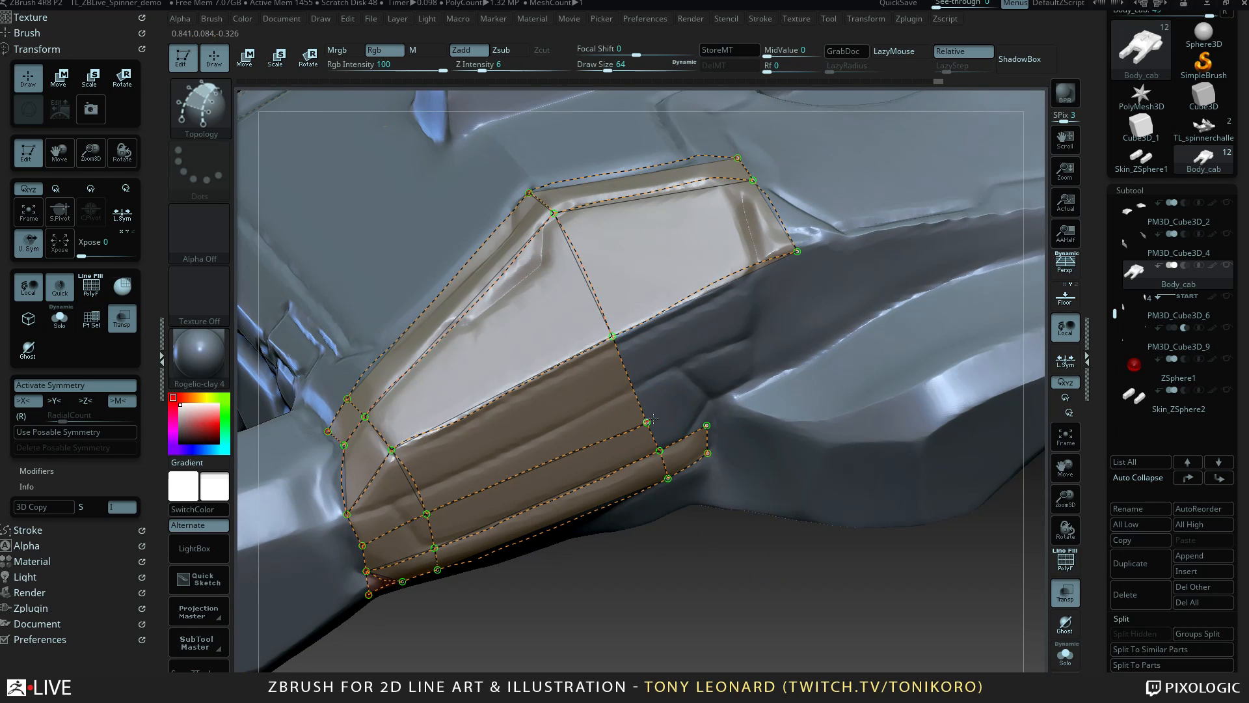
Extend the upper lengthwise curve past the middle cross curve and draw two cross curves over the rear half of the upper panel.
drag(734, 384, 748, 379)
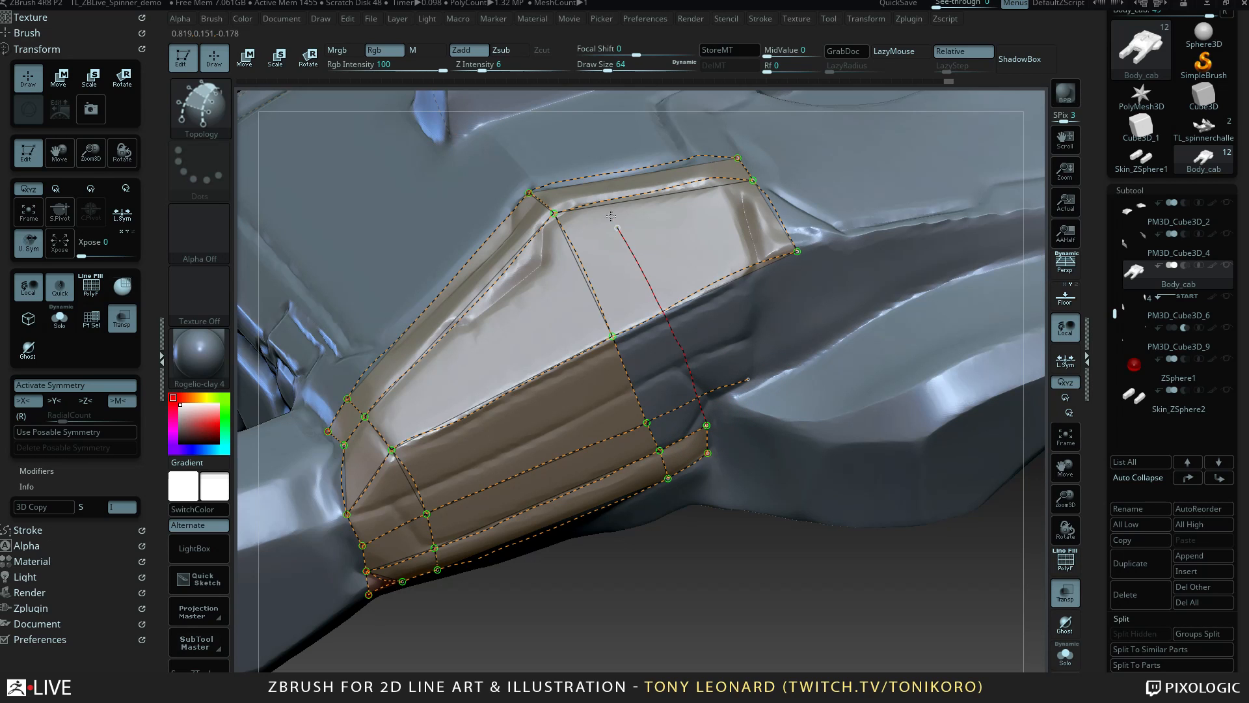
drag(612, 216, 543, 133)
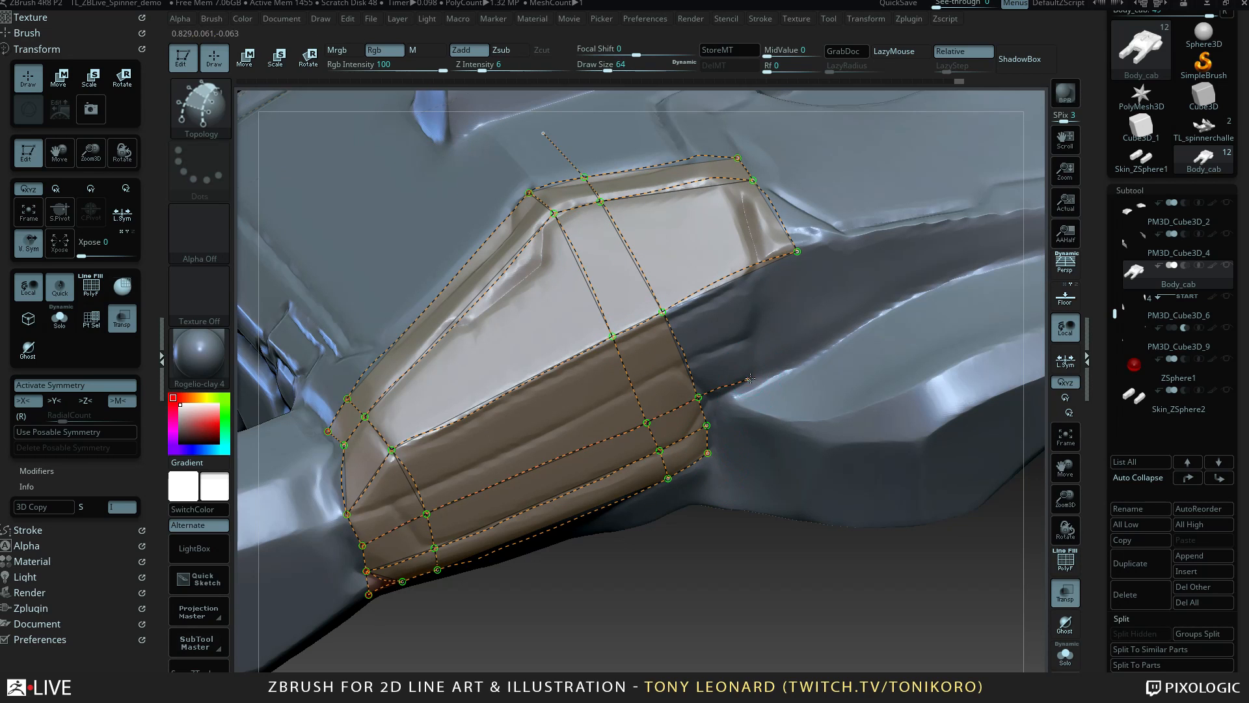
click(784, 312)
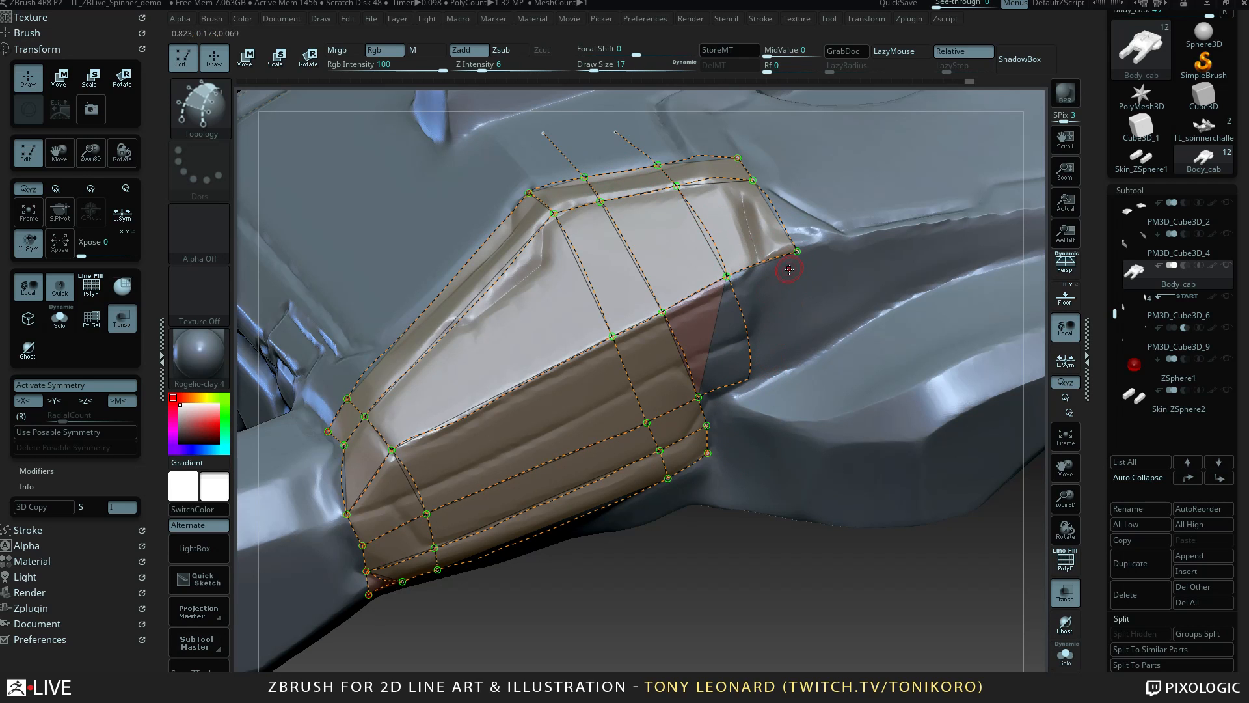
drag(774, 561, 826, 553)
drag(727, 578, 669, 321)
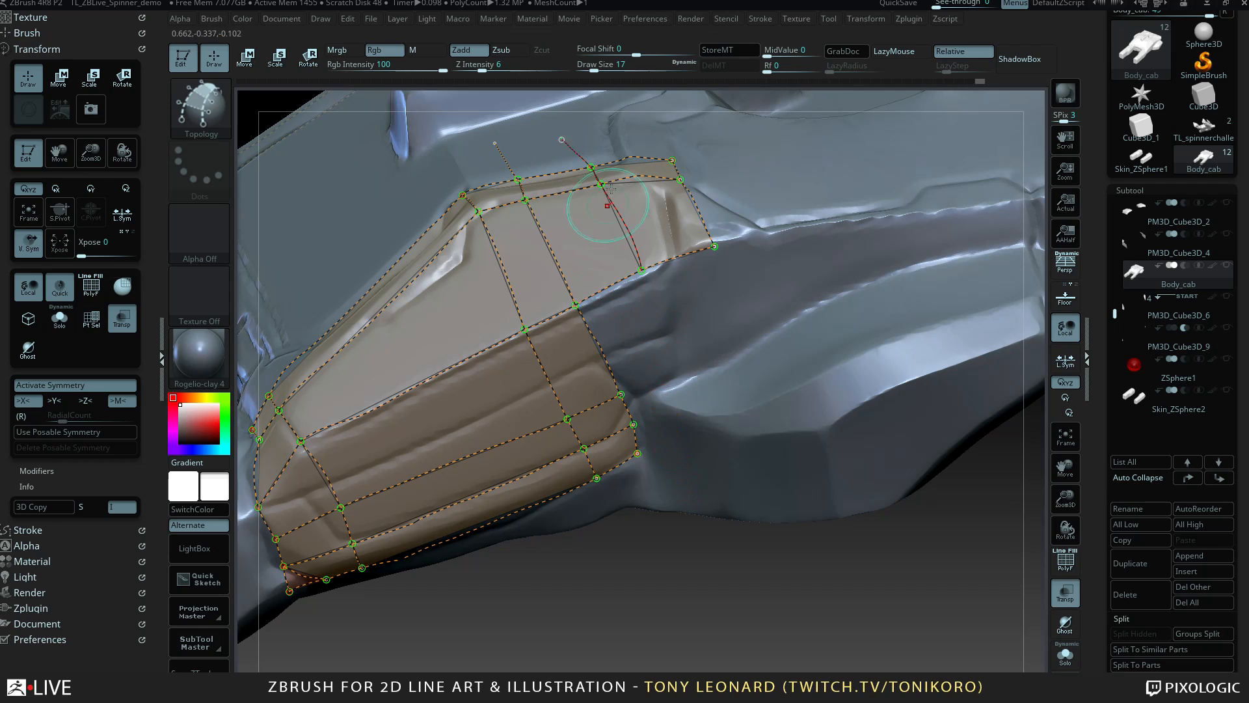
Continue the rear cross curve down over the lower side panel and extend the lengthwise curve rearward to meet it.
drag(641, 270, 689, 360)
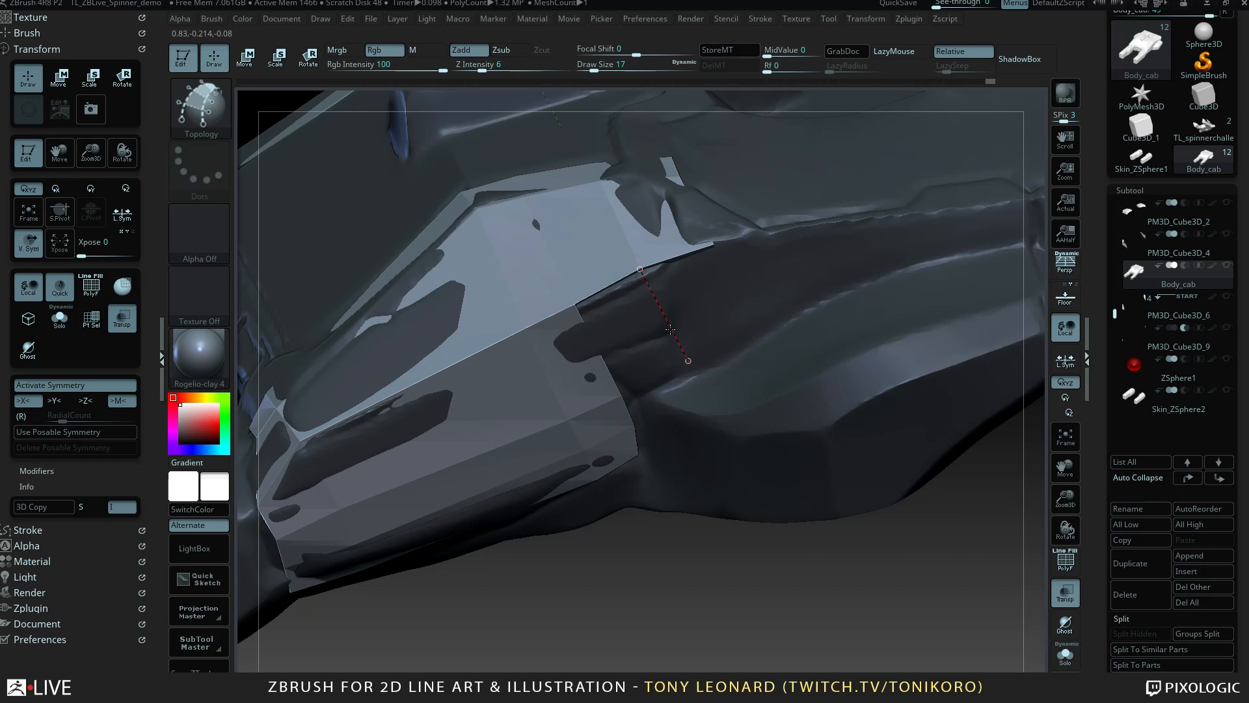
key(ctrl+z)
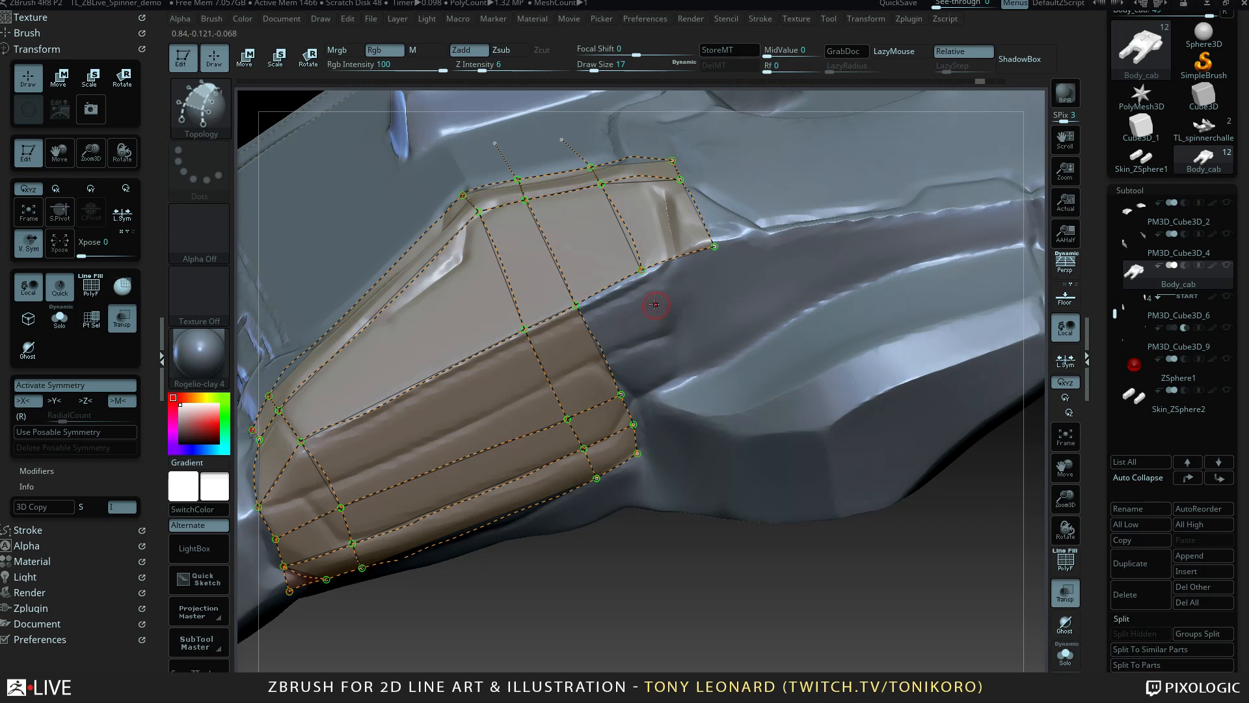
drag(642, 270, 647, 281)
drag(621, 394, 733, 349)
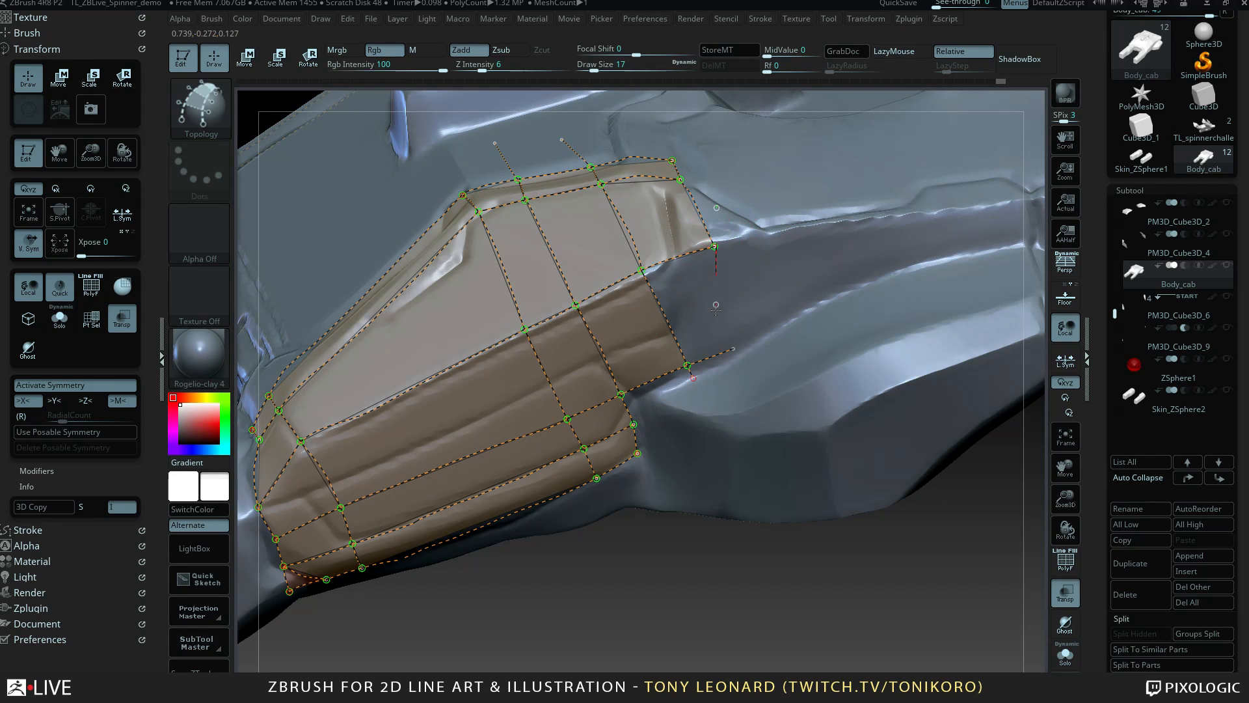
Close the rear lower section with a vertical curve from the upper panel's rear corner and trim the overhanging curve ends.
drag(714, 419, 714, 425)
drag(748, 601, 551, 535)
drag(740, 557, 741, 617)
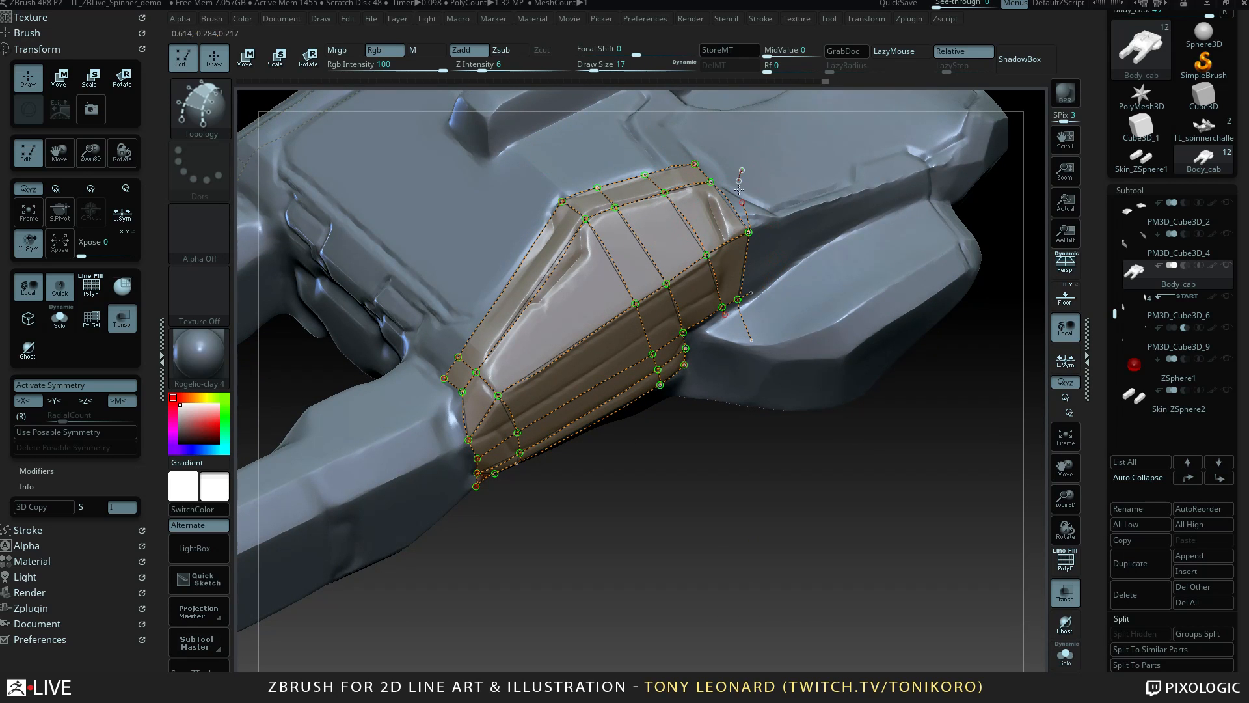
drag(745, 195, 759, 263)
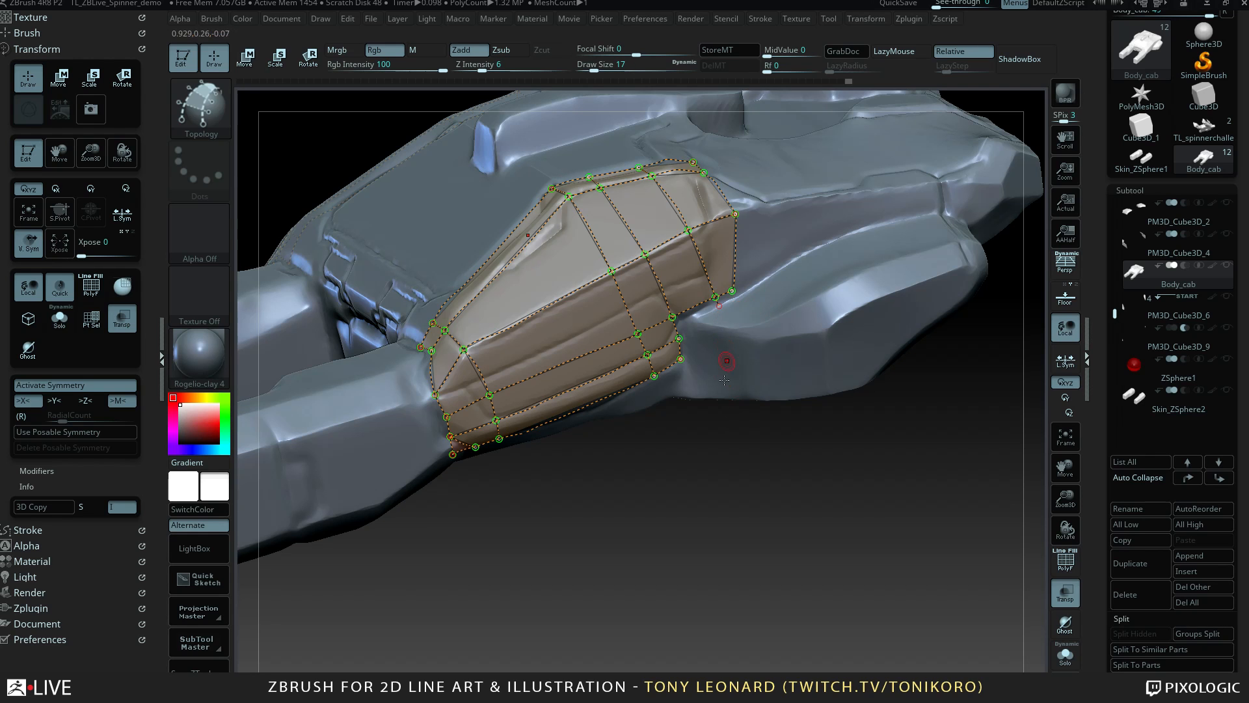
drag(733, 418, 523, 562)
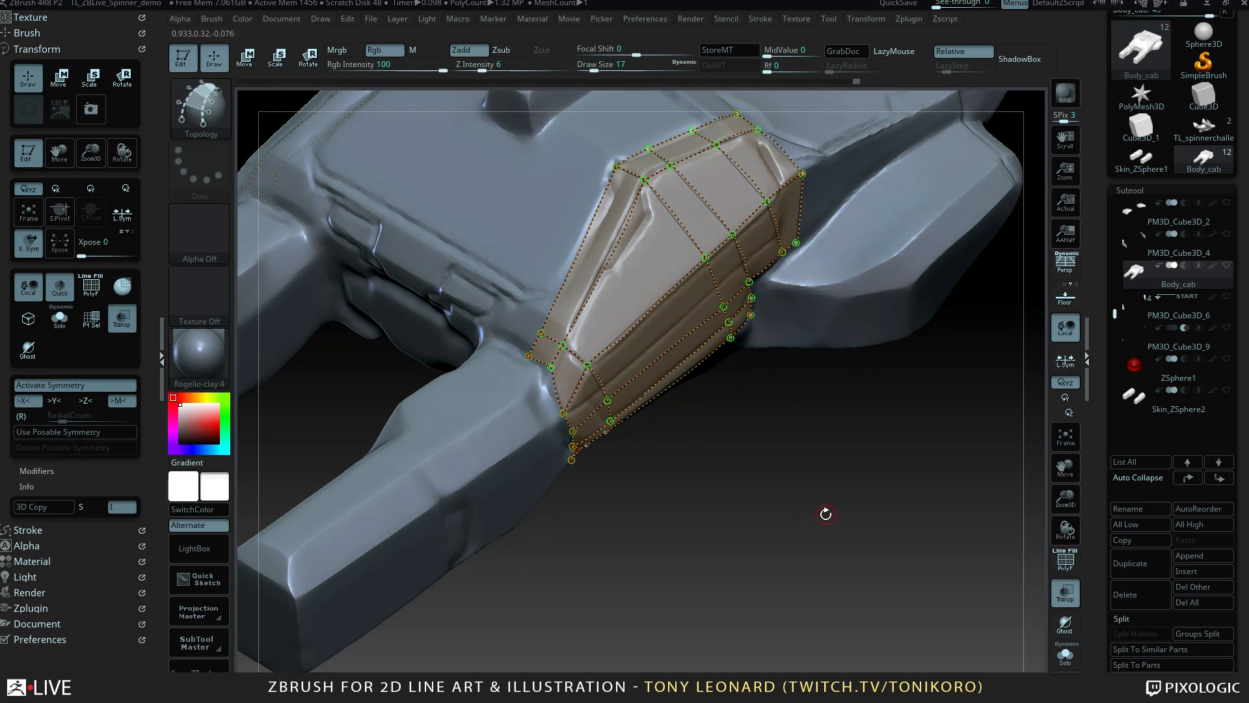
drag(825, 513, 891, 577)
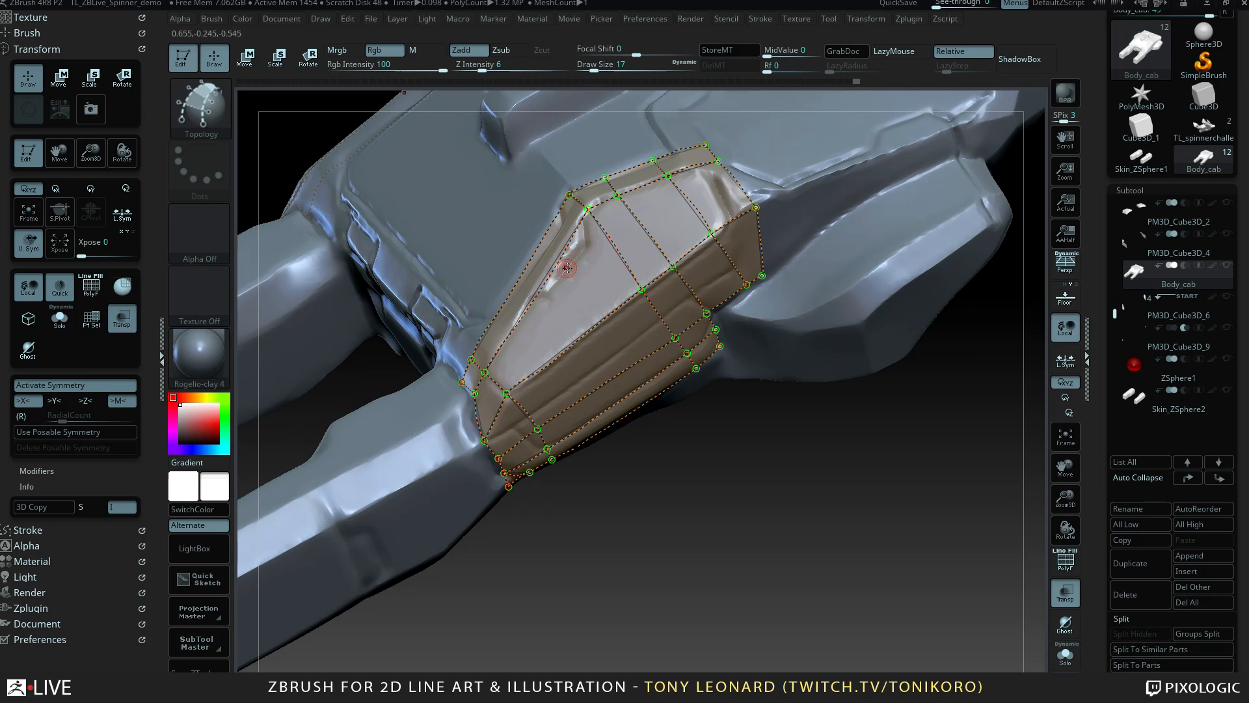
Set the draw size to 14 and generate the panel geometry from the topology curves on the cab's side.
key(s)
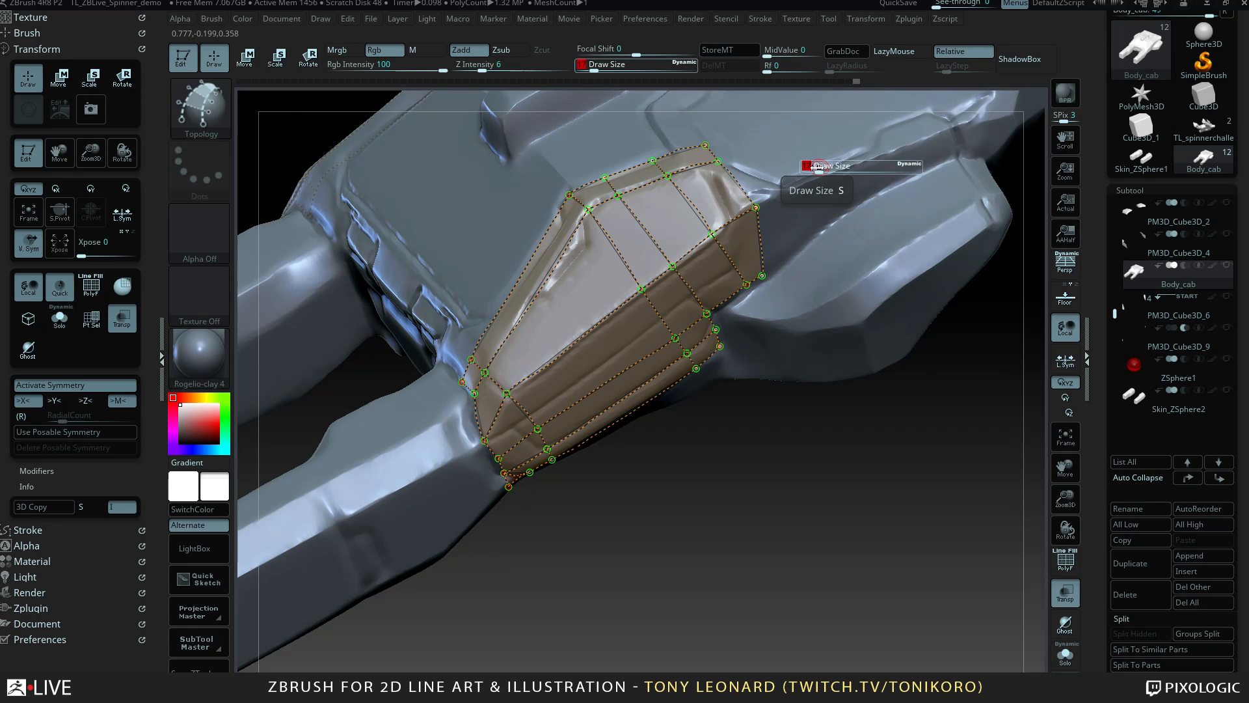
drag(818, 167, 817, 172)
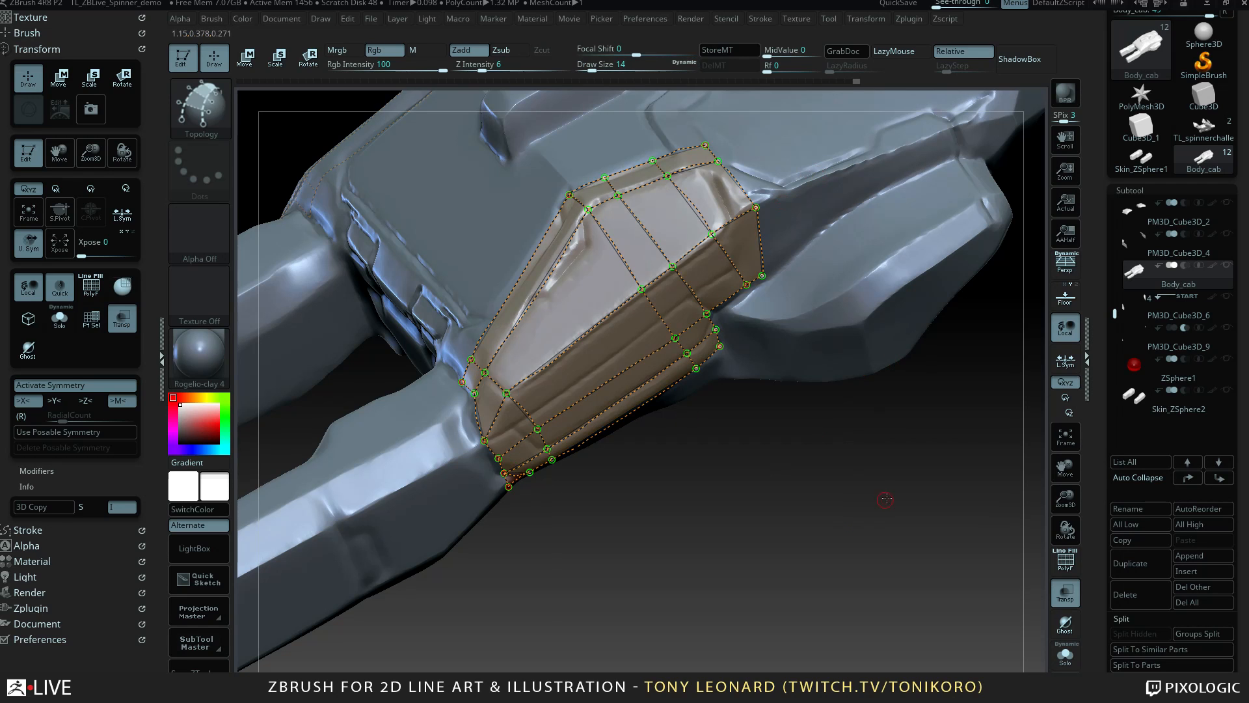
drag(885, 499, 830, 318)
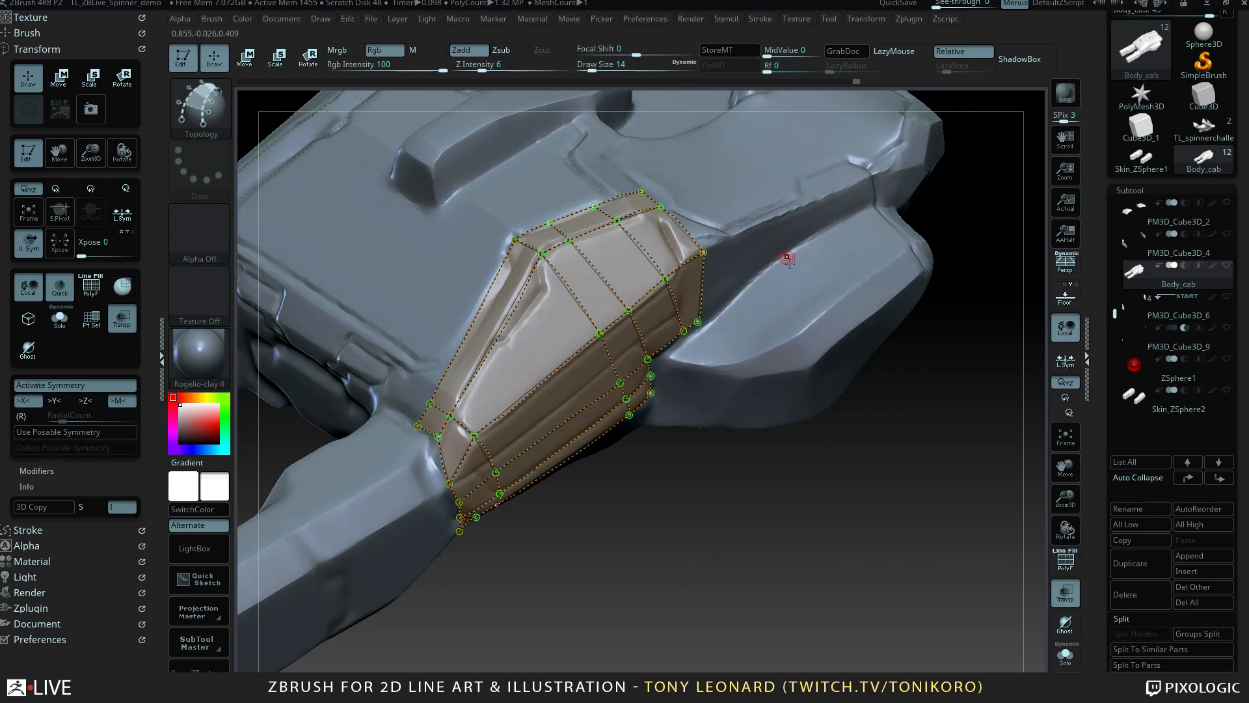
key(a)
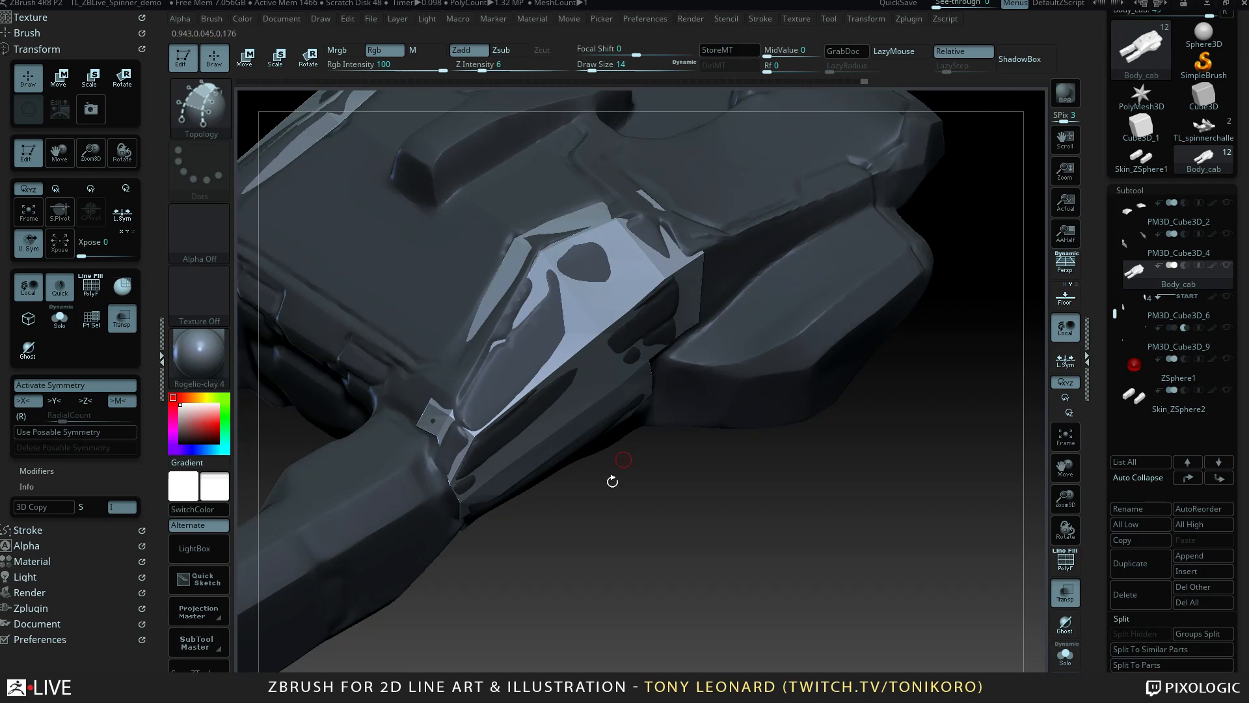
drag(733, 549, 768, 445)
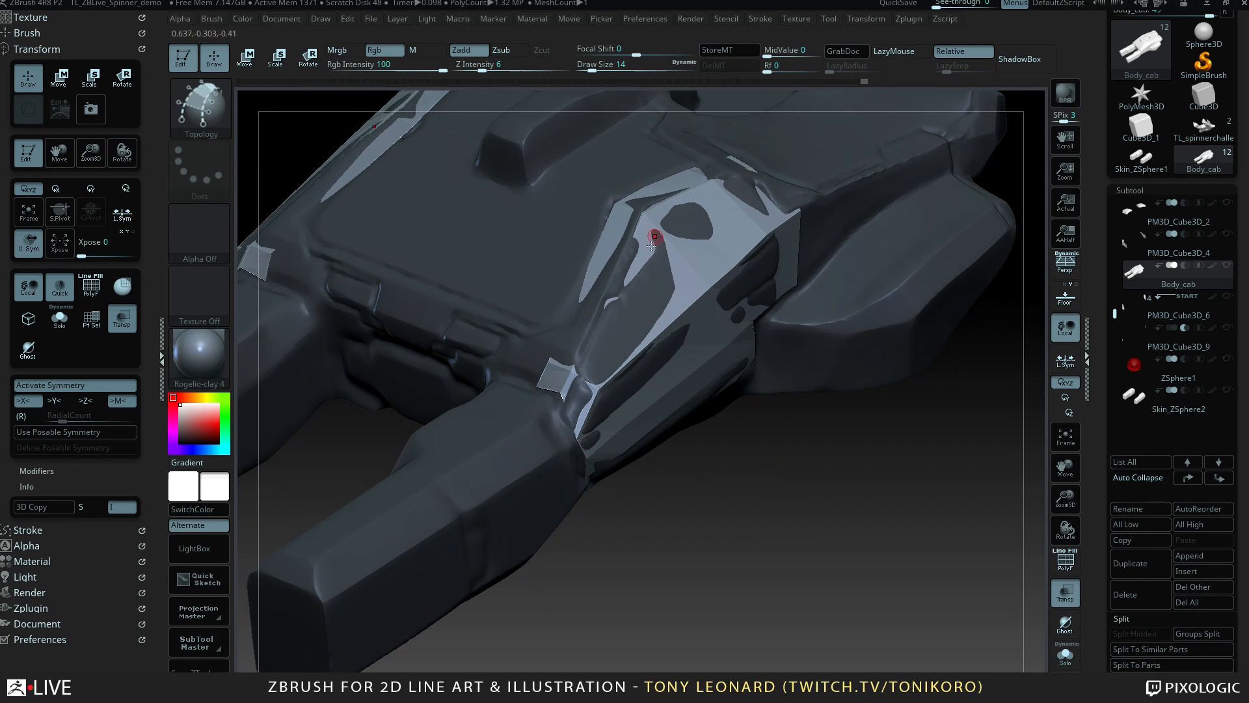
drag(758, 511, 821, 565)
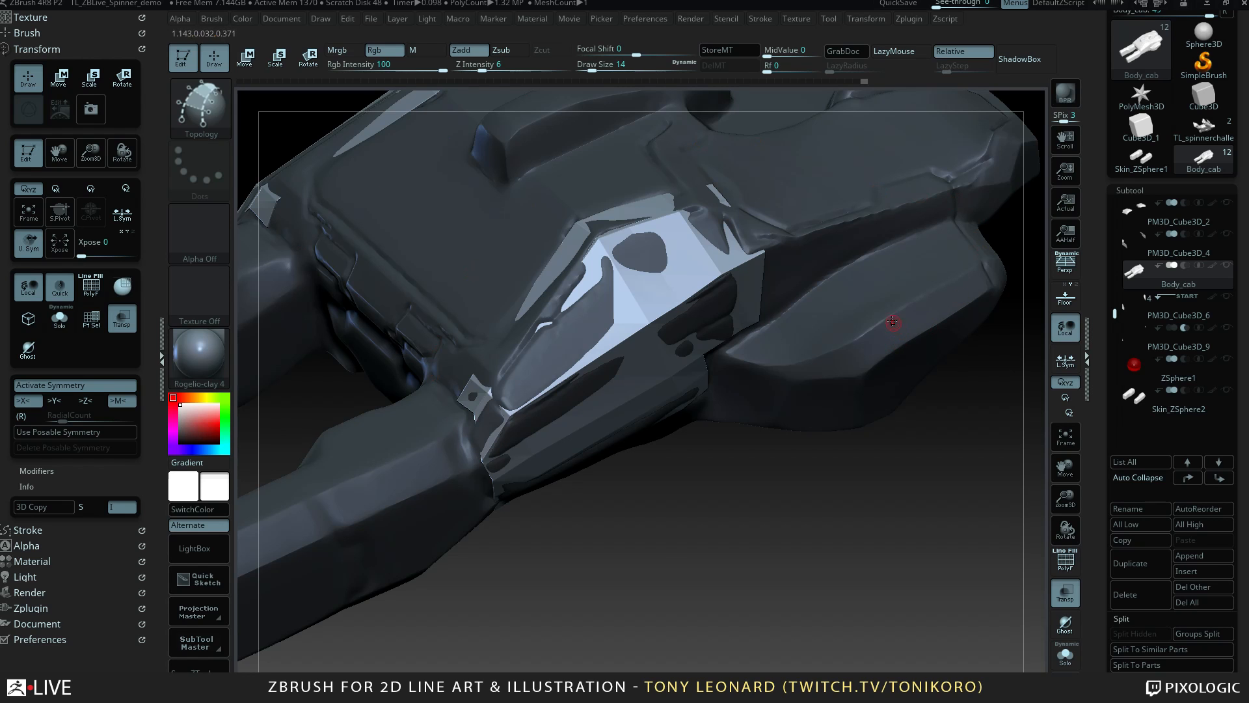
drag(670, 550, 621, 456)
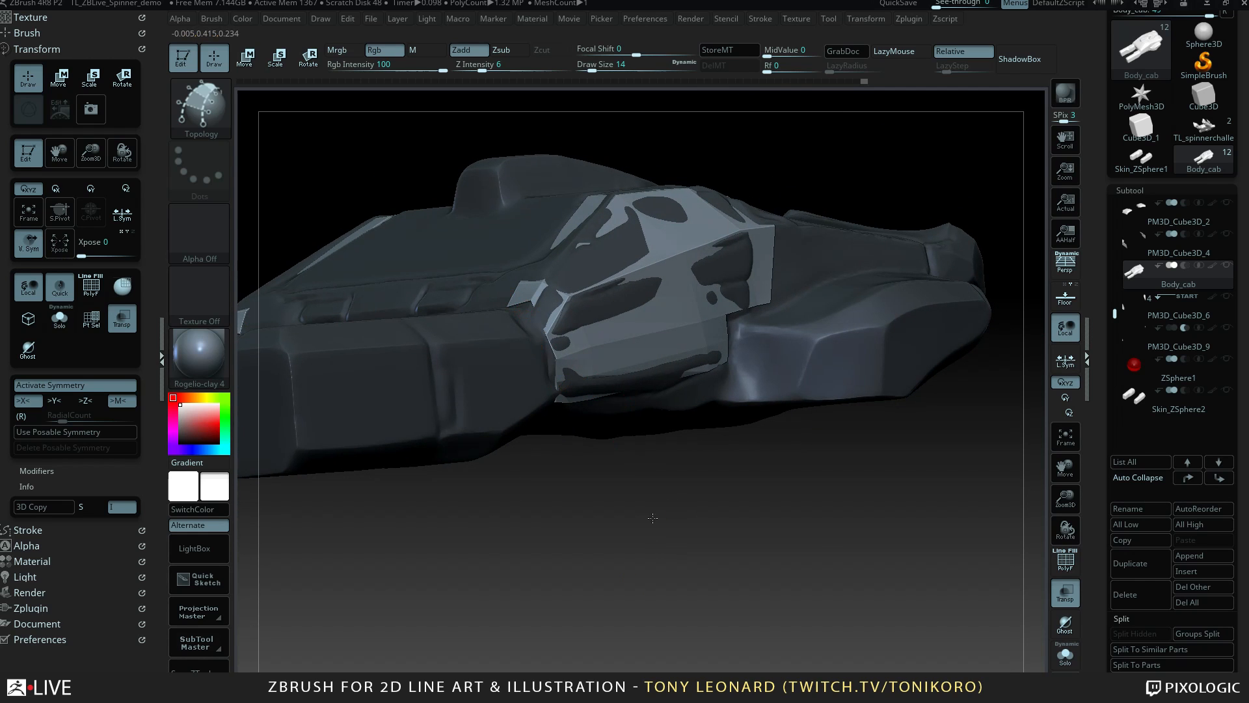
drag(653, 517, 805, 370)
Split the unmasked panel geometry off Body_cab into its own subtool and make that subtool active.
drag(1093, 563, 1093, 186)
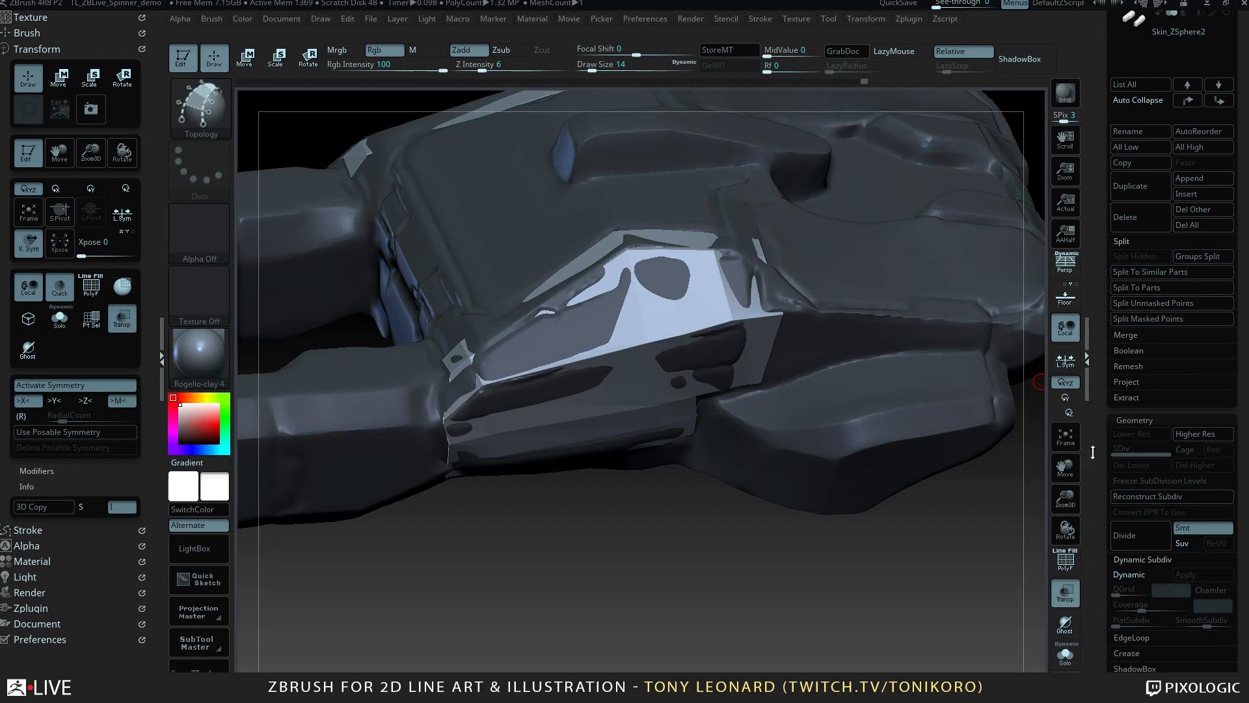
click(1153, 302)
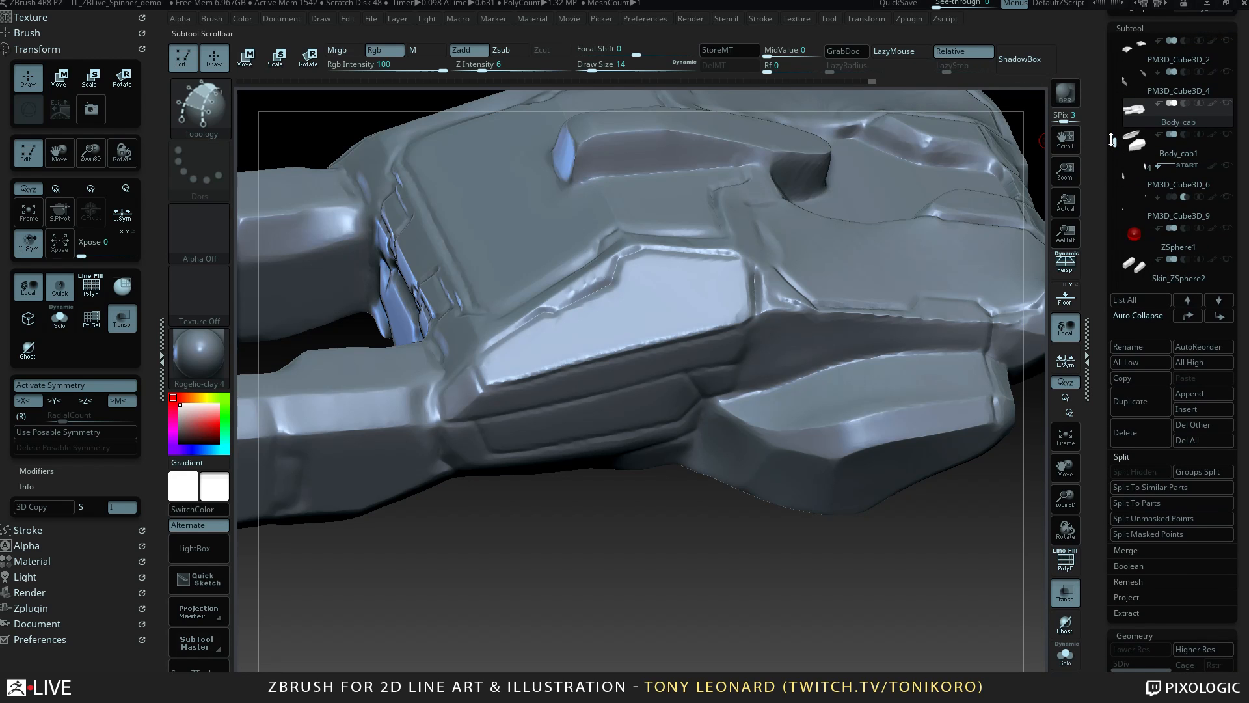
click(1164, 138)
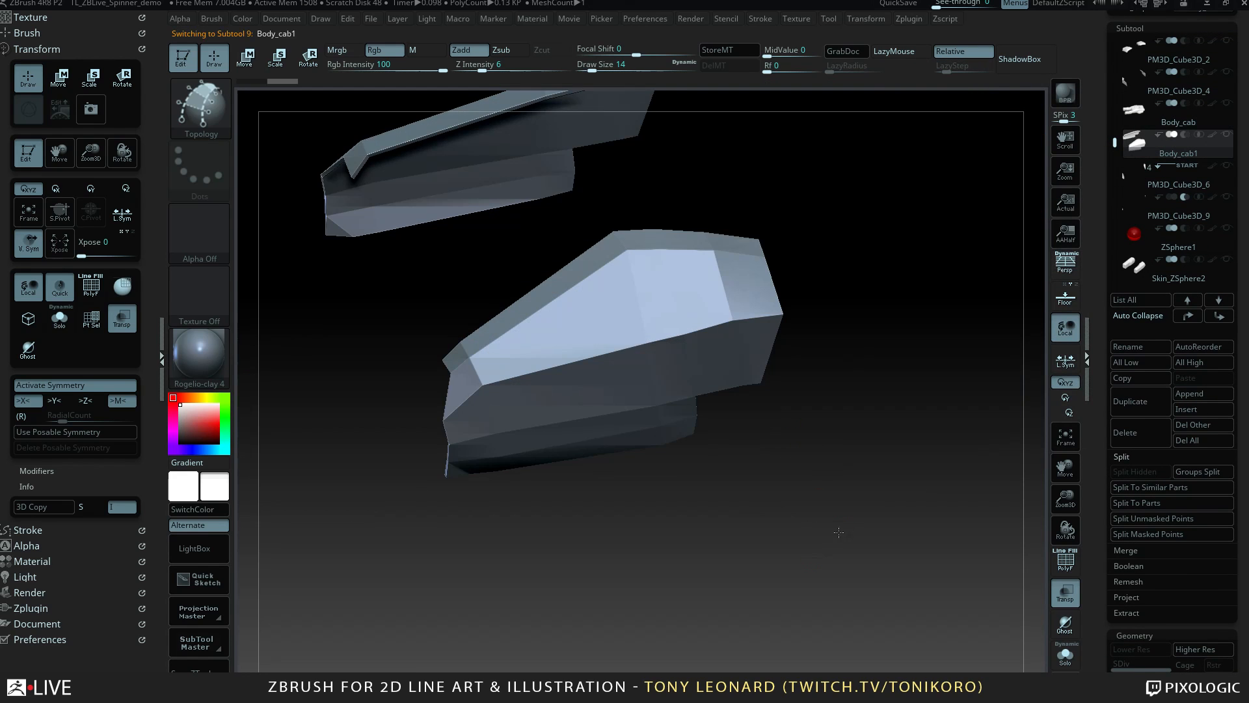
Show the polyframe on the separated side panels and switch to the ZModeler brush.
drag(805, 550, 539, 471)
key(shift+f)
alt+drag(797, 436, 824, 442)
alt+drag(817, 475, 831, 420)
mouse_move(891, 270)
alt+mouse_down()
mouse_move(794, 173)
mouse_move(872, 379)
mouse_move(806, 447)
mouse_move(863, 539)
mouse_move(845, 541)
mouse_move(811, 480)
mouse_move(831, 555)
mouse_move(800, 489)
mouse_move(867, 474)
mouse_move(858, 498)
mouse_move(742, 461)
mouse_move(794, 496)
mouse_move(664, 461)
alt+mouse_up()
key(b)
key(z)
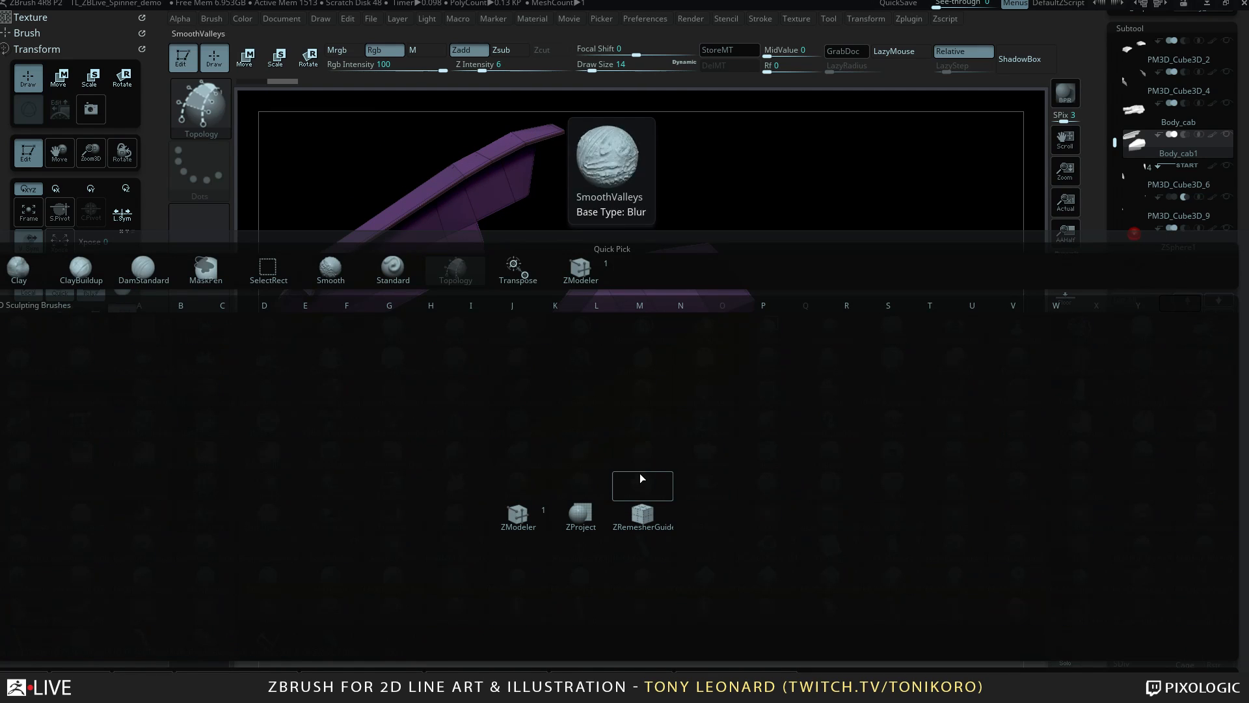
click(518, 514)
Examine the side panels from several angles, including how their corners and borders smooth under dynamic subdivision.
mouse_move(775, 519)
mouse_down()
mouse_move(875, 532)
mouse_move(934, 509)
mouse_up()
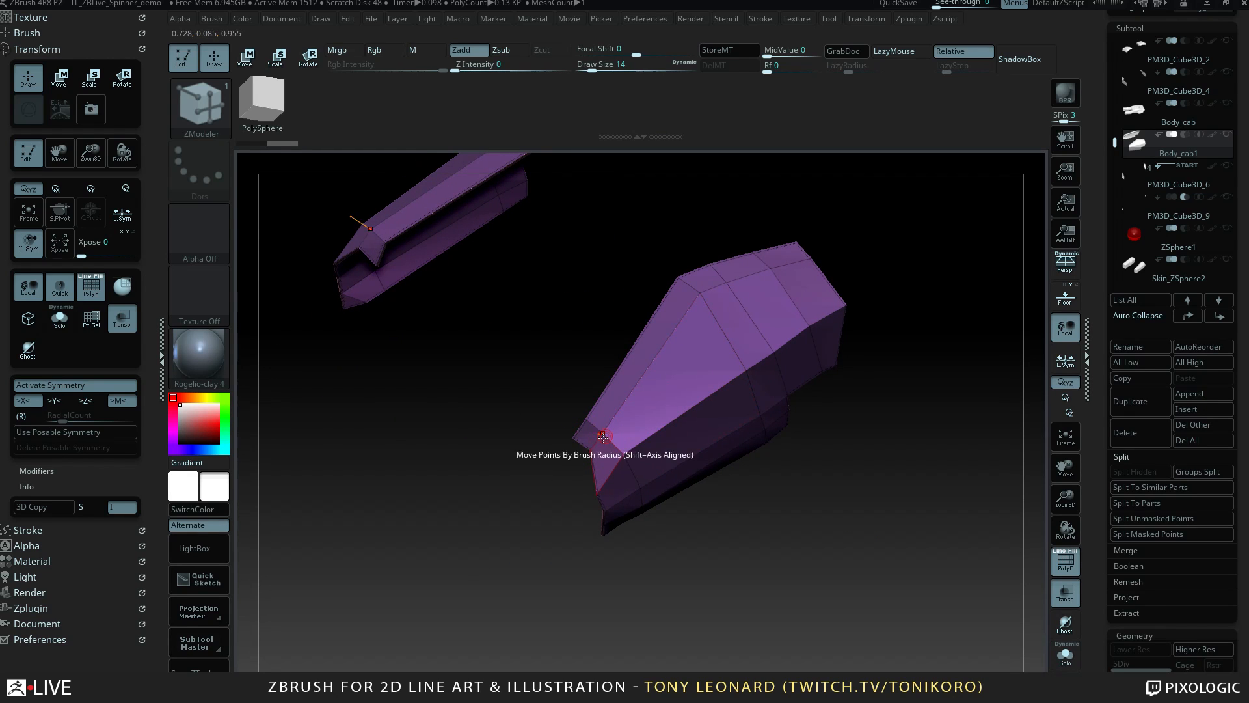
drag(910, 351, 975, 401)
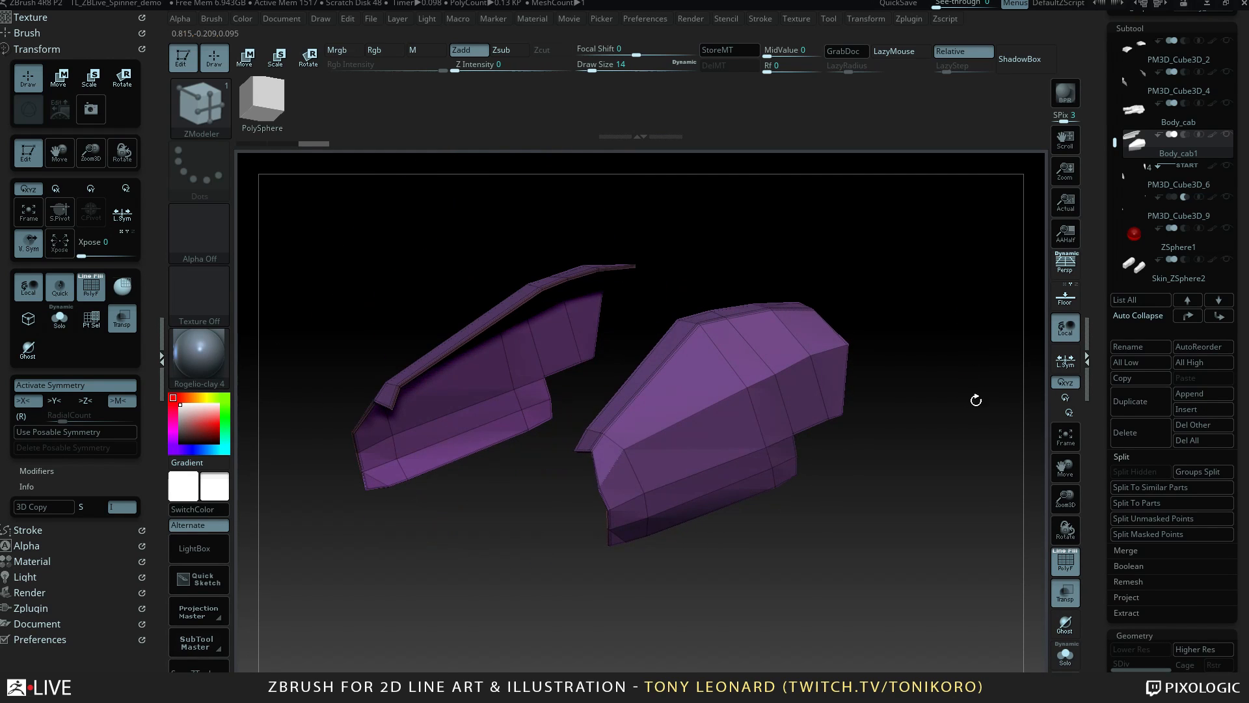
drag(872, 357, 943, 507)
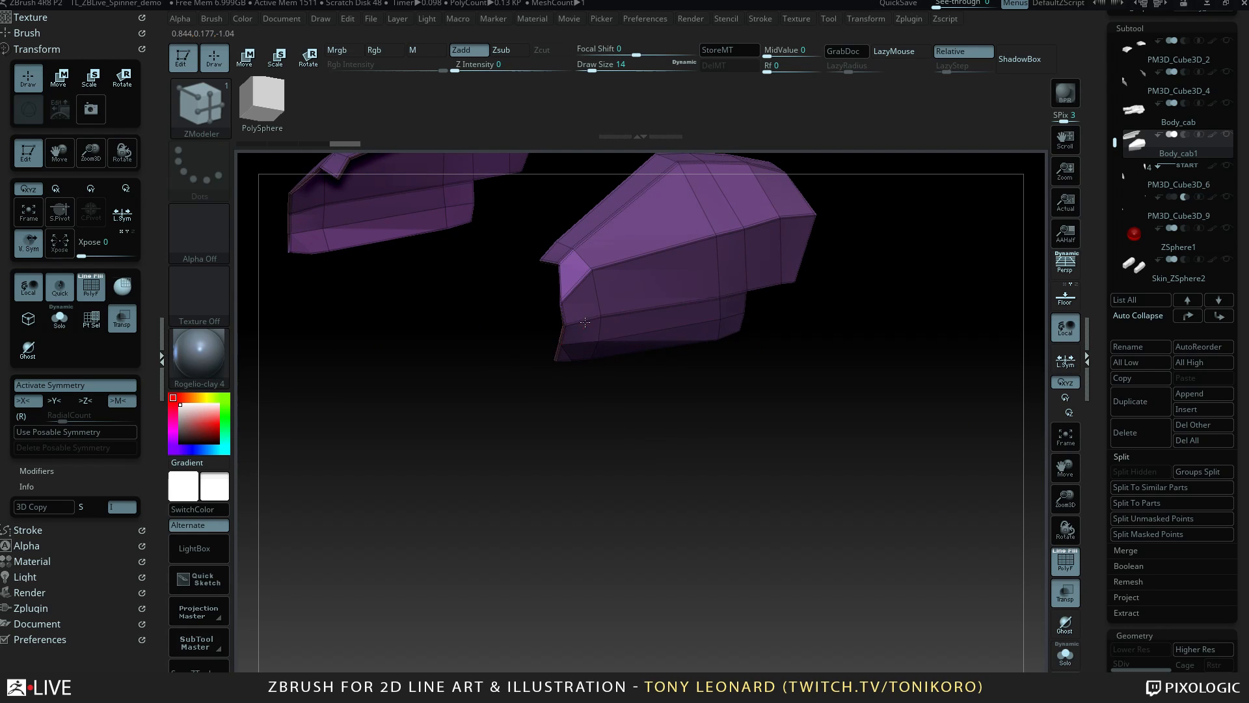
drag(638, 381, 858, 513)
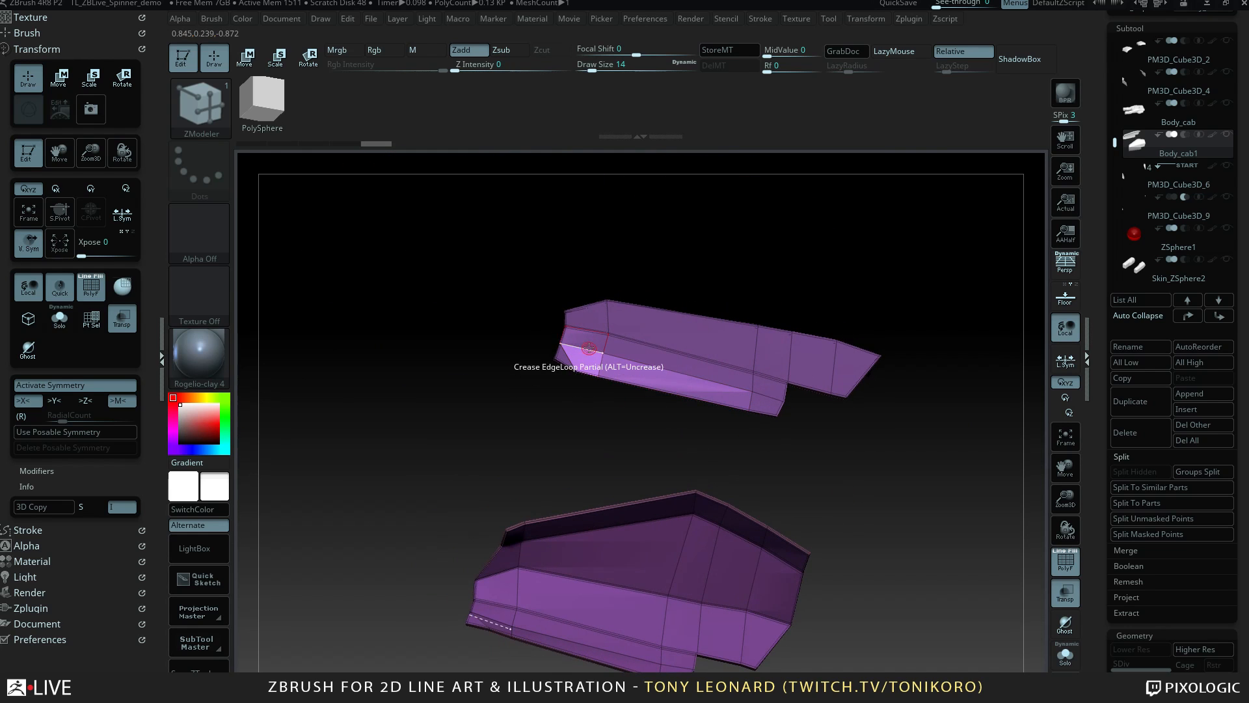
drag(627, 434, 715, 471)
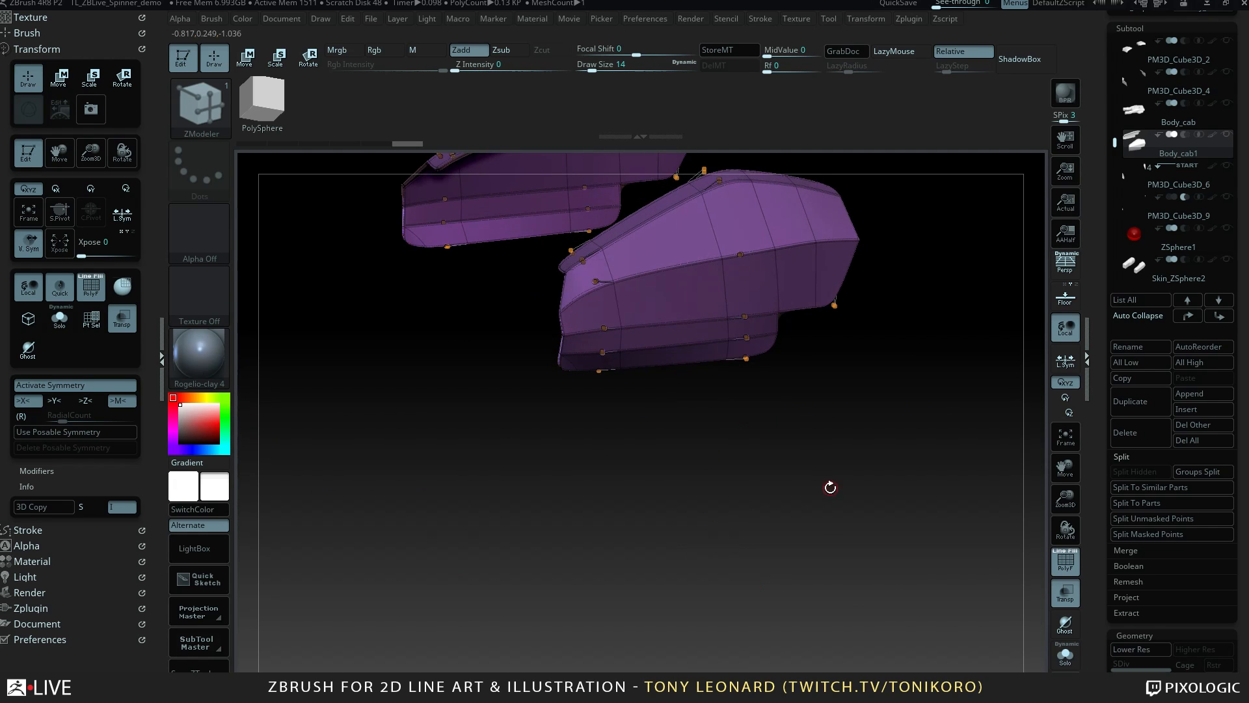
mouse_move(830, 487)
mouse_down()
mouse_move(834, 544)
mouse_move(800, 480)
mouse_move(827, 463)
mouse_up()
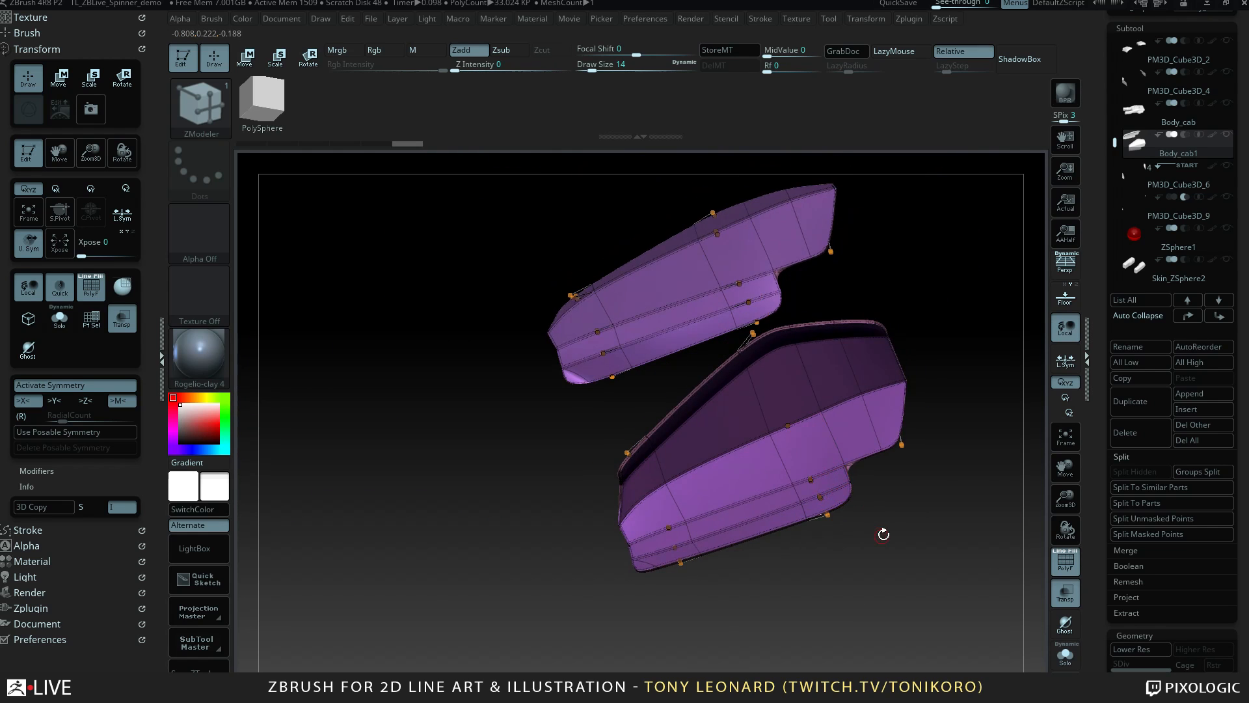
drag(883, 534, 875, 449)
drag(724, 454, 702, 474)
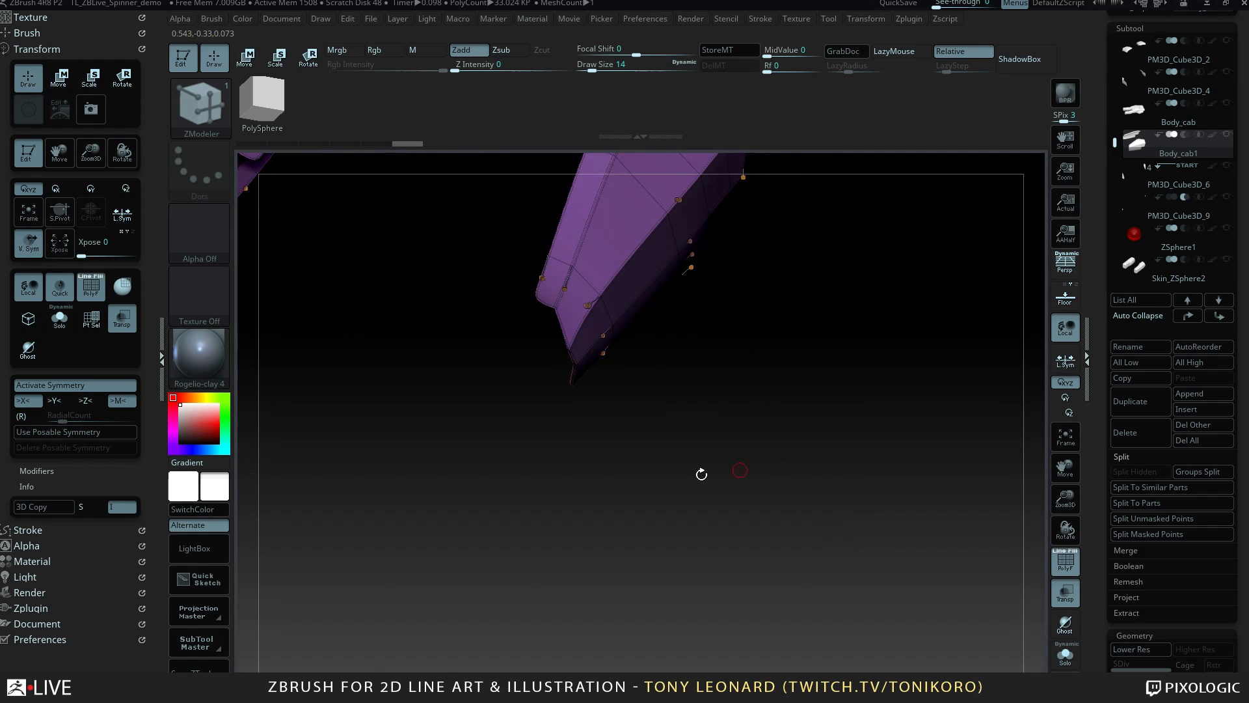
drag(729, 197, 676, 441)
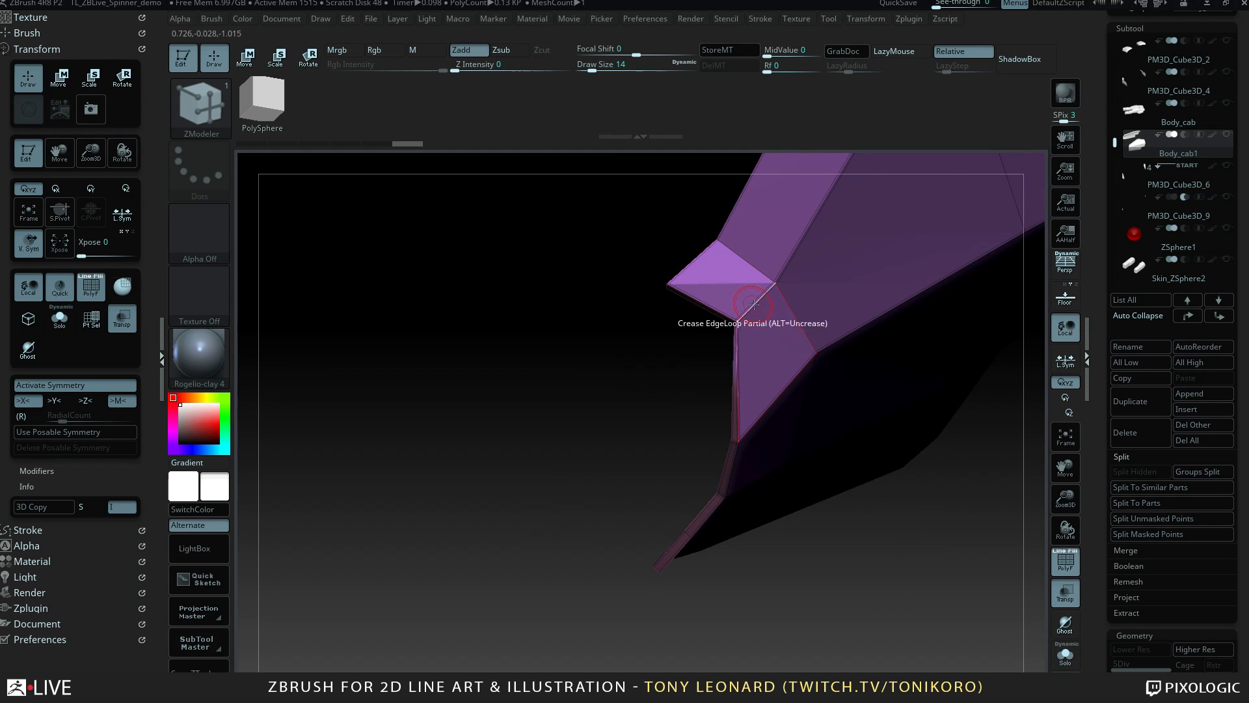
Set the ZModeler edge action to Insert with Single EdgeLoop and add supporting loops close to the panel's front and lengthwise borders.
key(space)
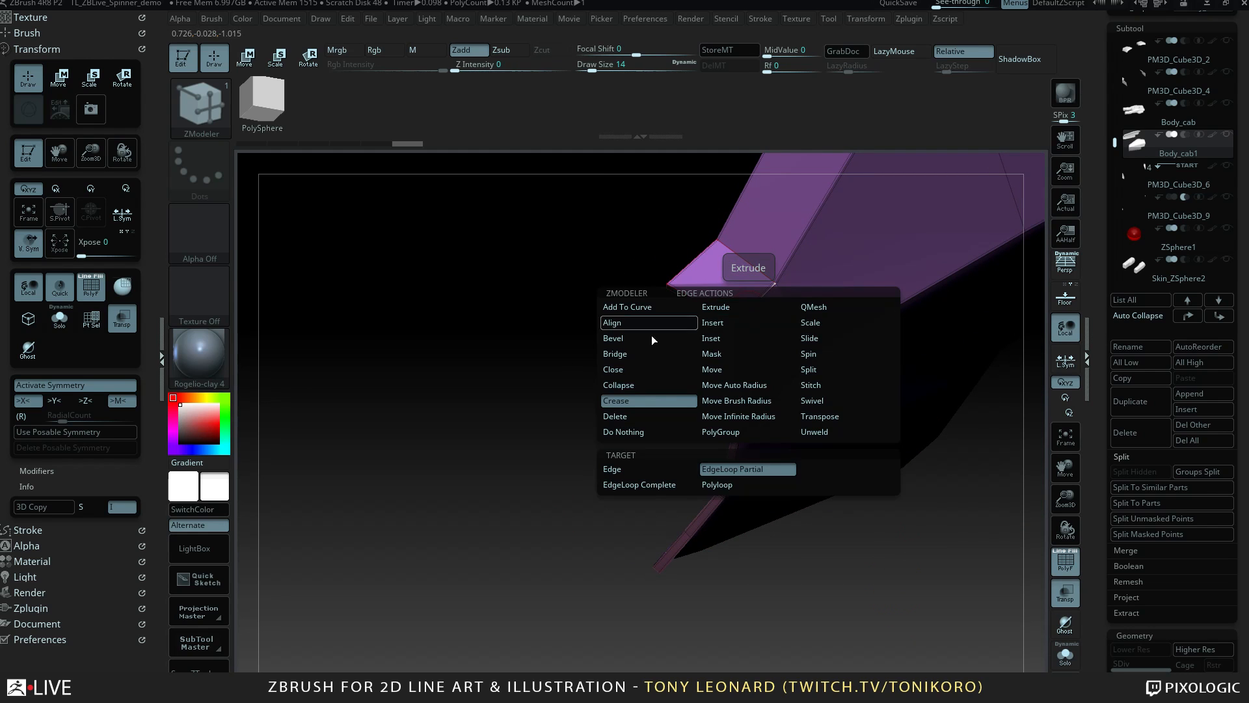
click(715, 323)
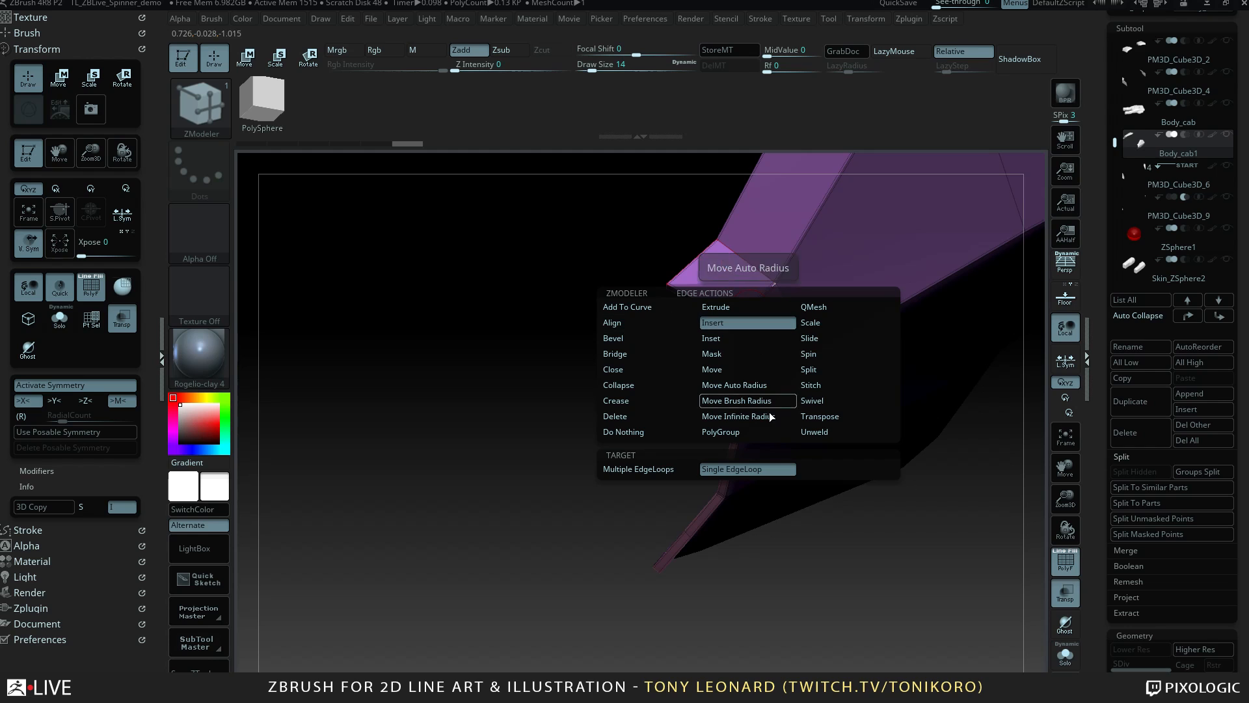
click(670, 473)
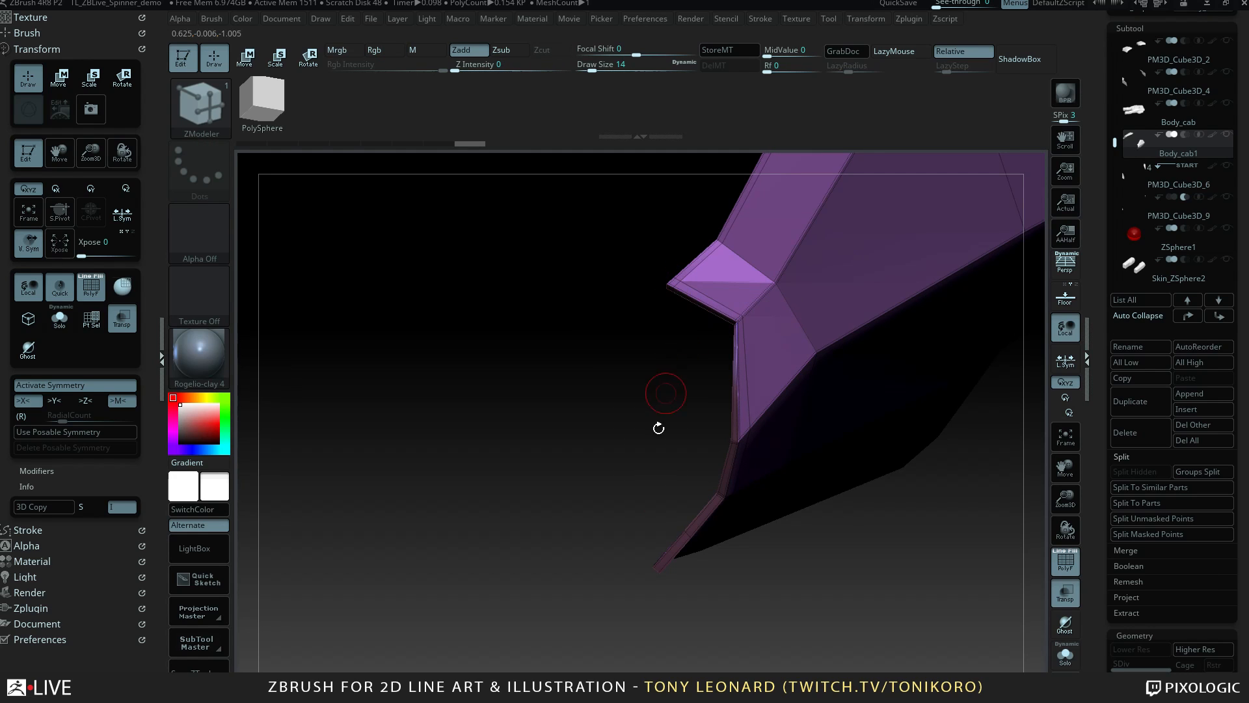
drag(932, 566, 858, 287)
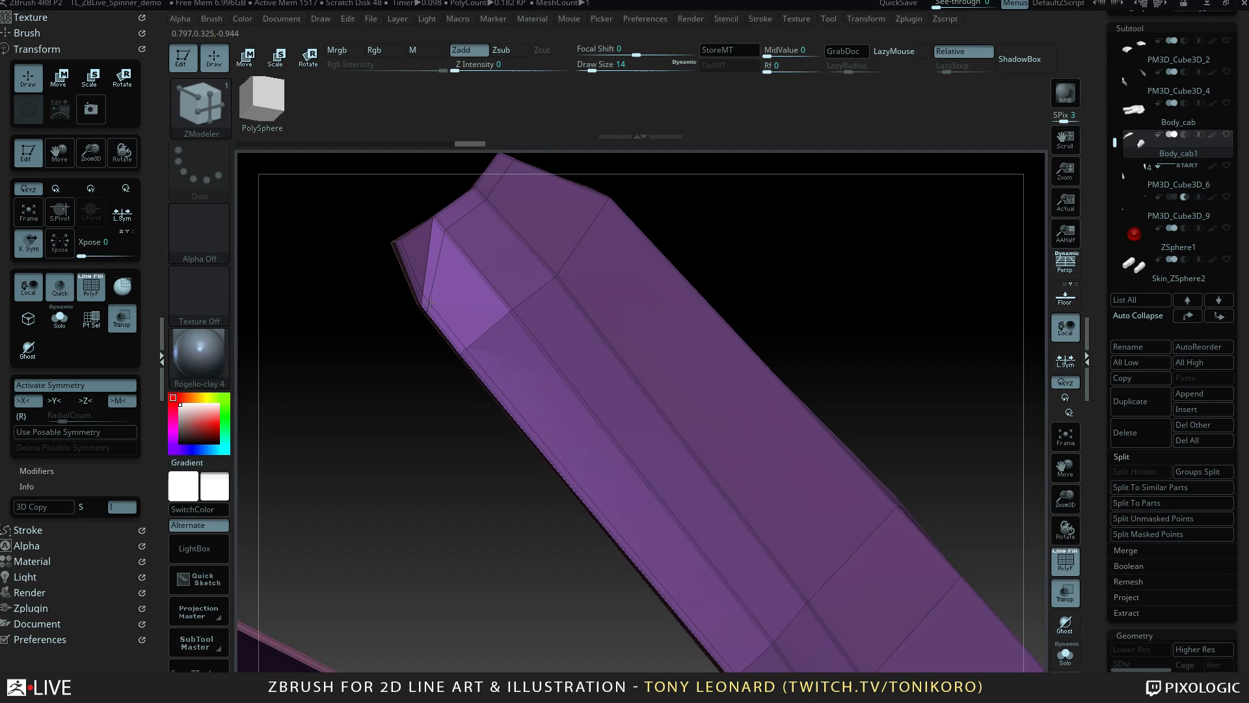
Insert further edge loops beside the panel's lower lengthwise ridge, the rear step and the rear border.
drag(900, 396, 827, 526)
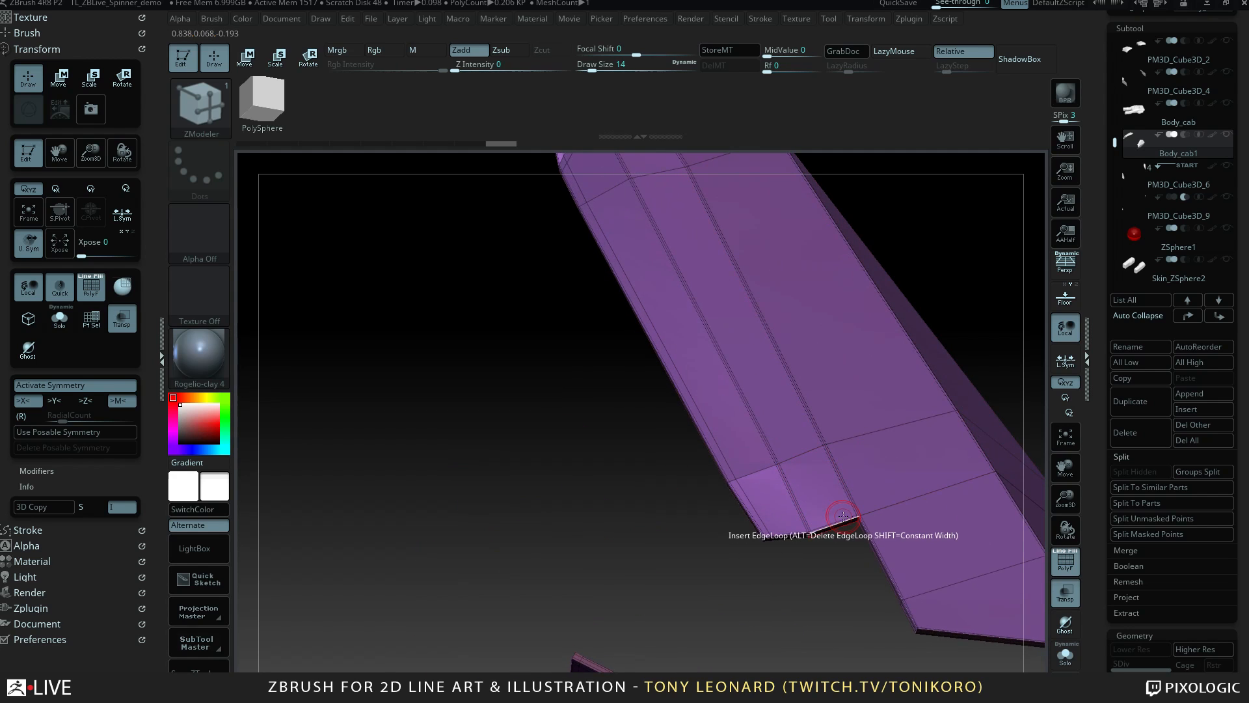
click(849, 520)
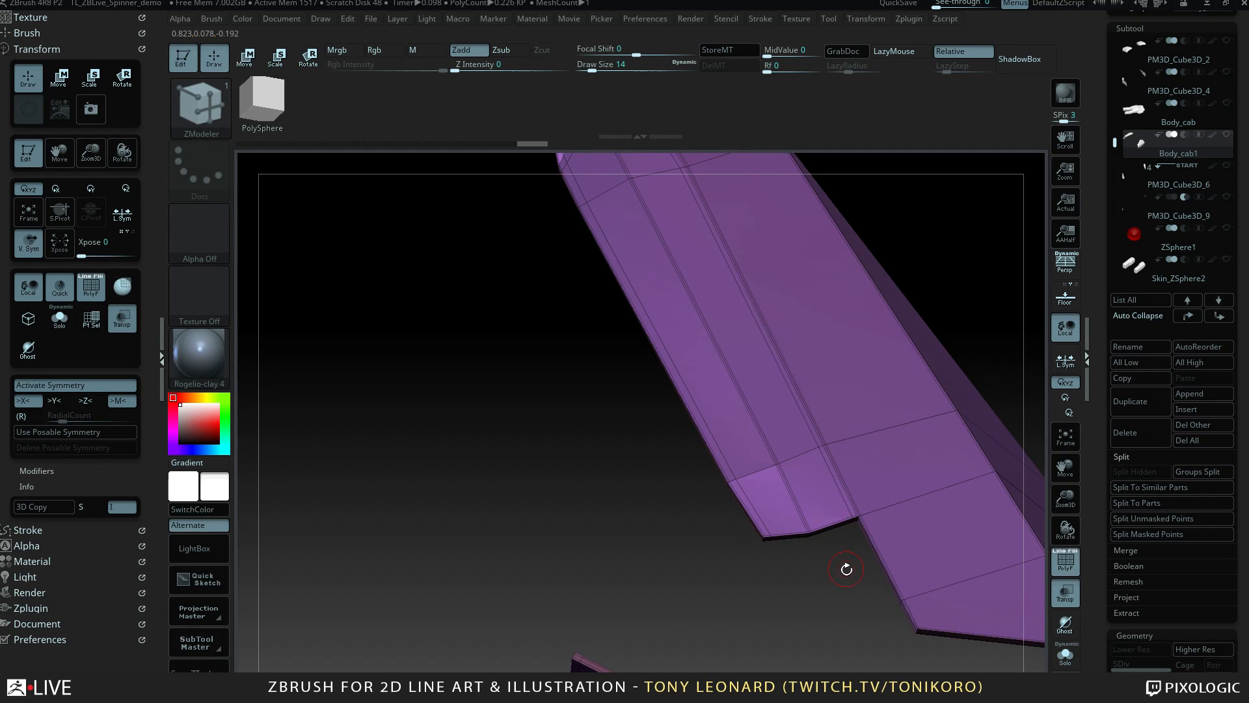
drag(845, 569, 818, 502)
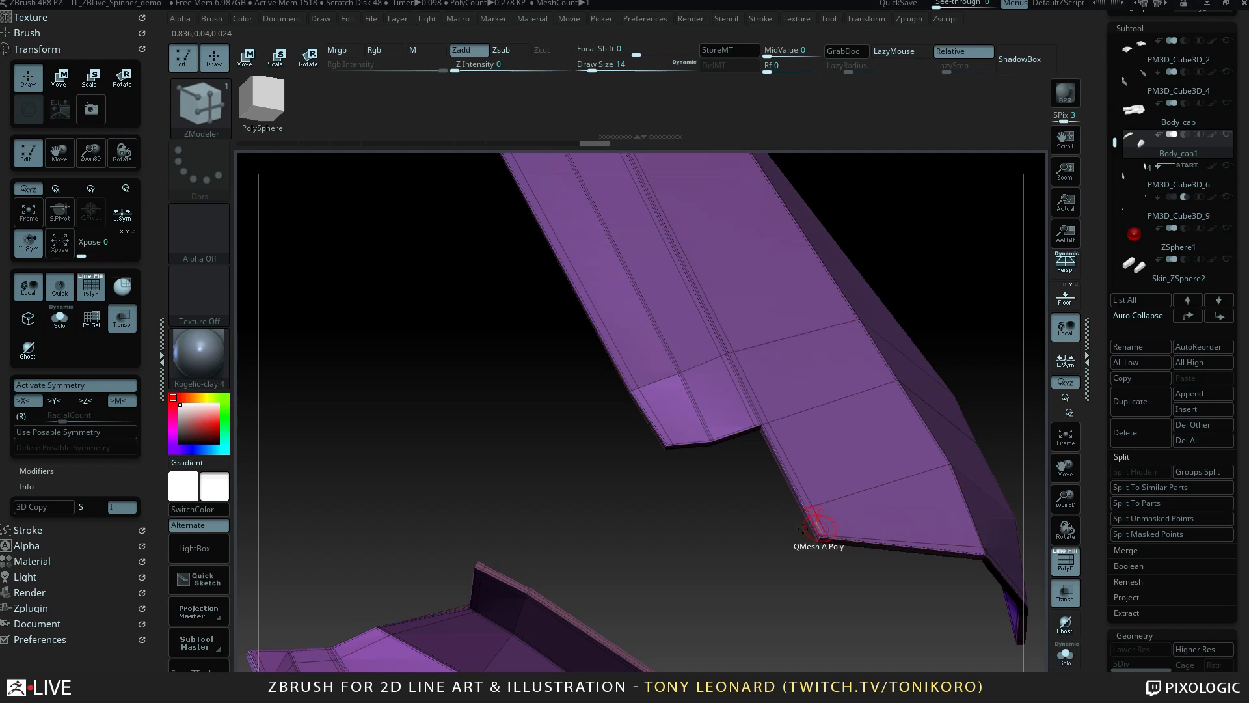
alt+drag(803, 528, 752, 500)
Preview the panels with dynamic subdivision to check the sharpness of their supported borders, and return to the base mesh.
key(d)
drag(908, 348, 915, 479)
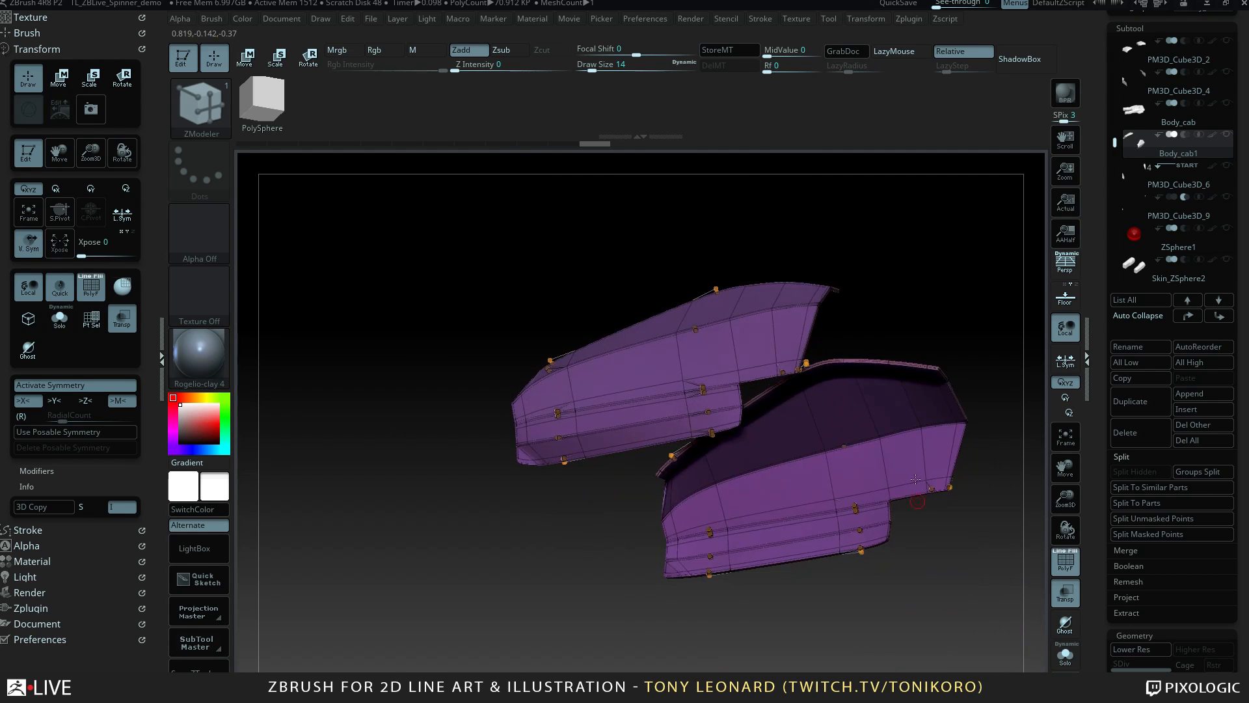
drag(933, 313, 580, 538)
drag(768, 546, 806, 507)
key(shift+d)
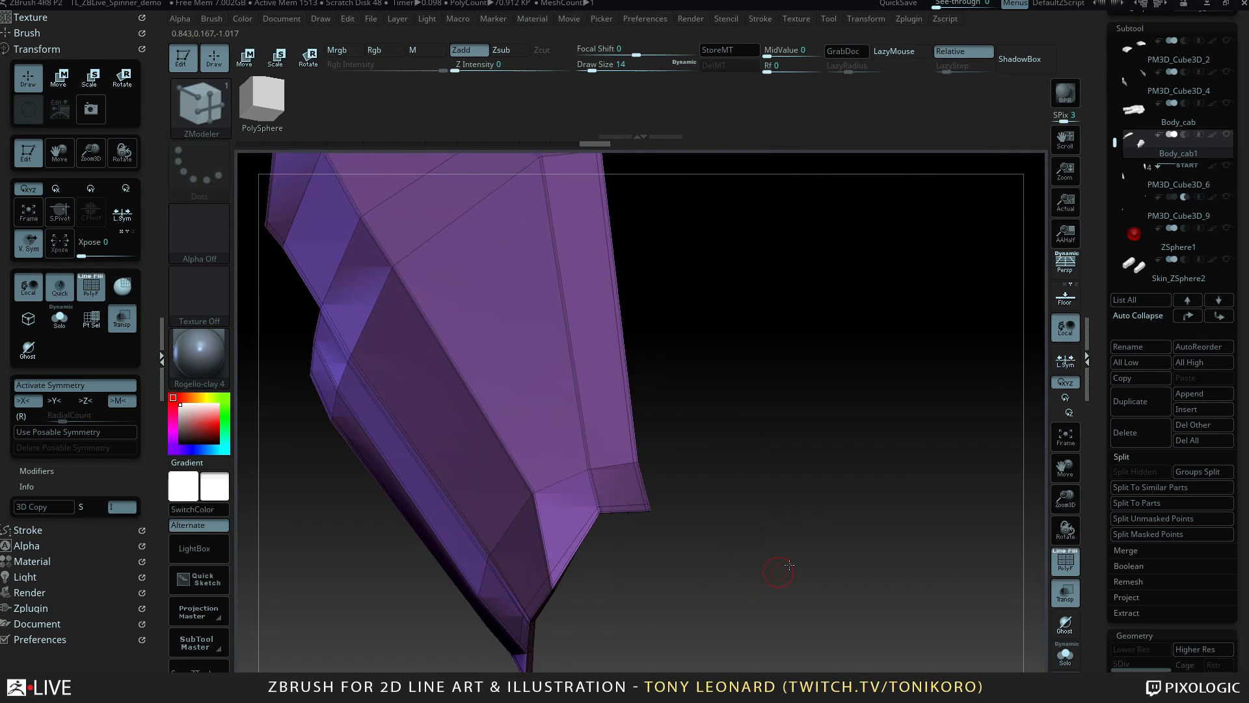
Set the ZModeler edge action to Crease with the EdgeLoop Partial target and crease the edge loops along the panel's end borders.
drag(788, 565, 527, 455)
key(space)
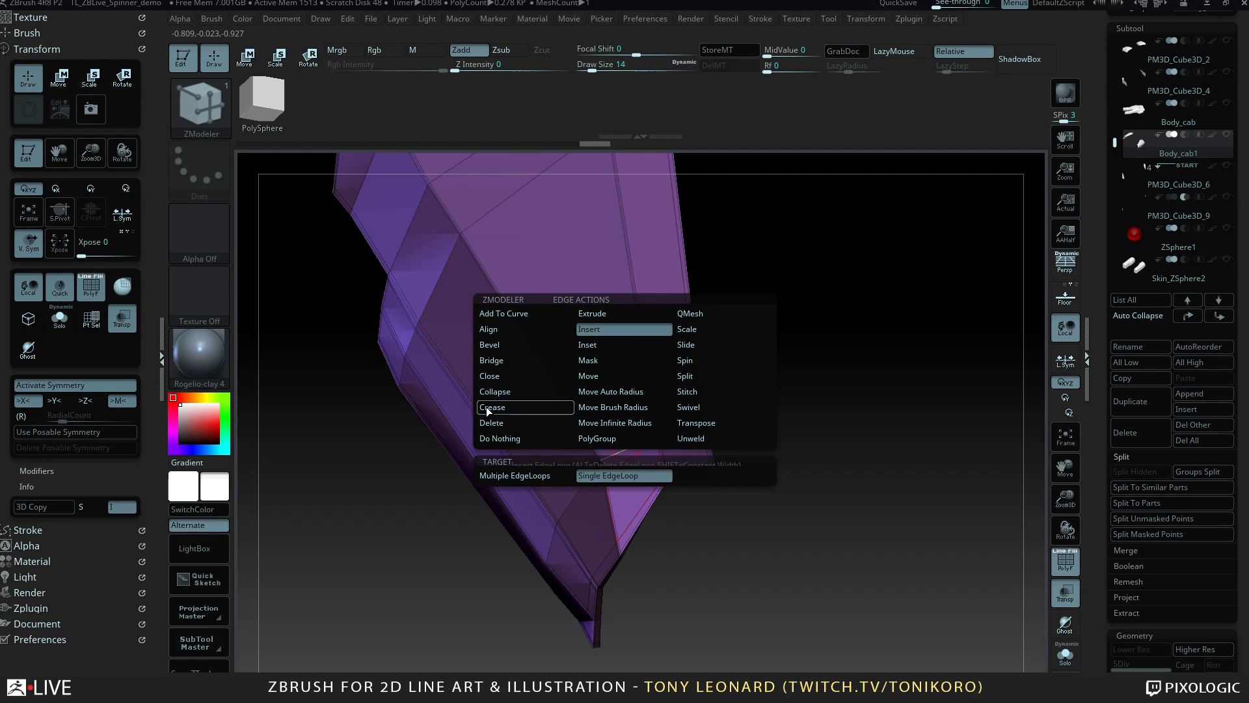
click(506, 409)
drag(817, 443, 793, 460)
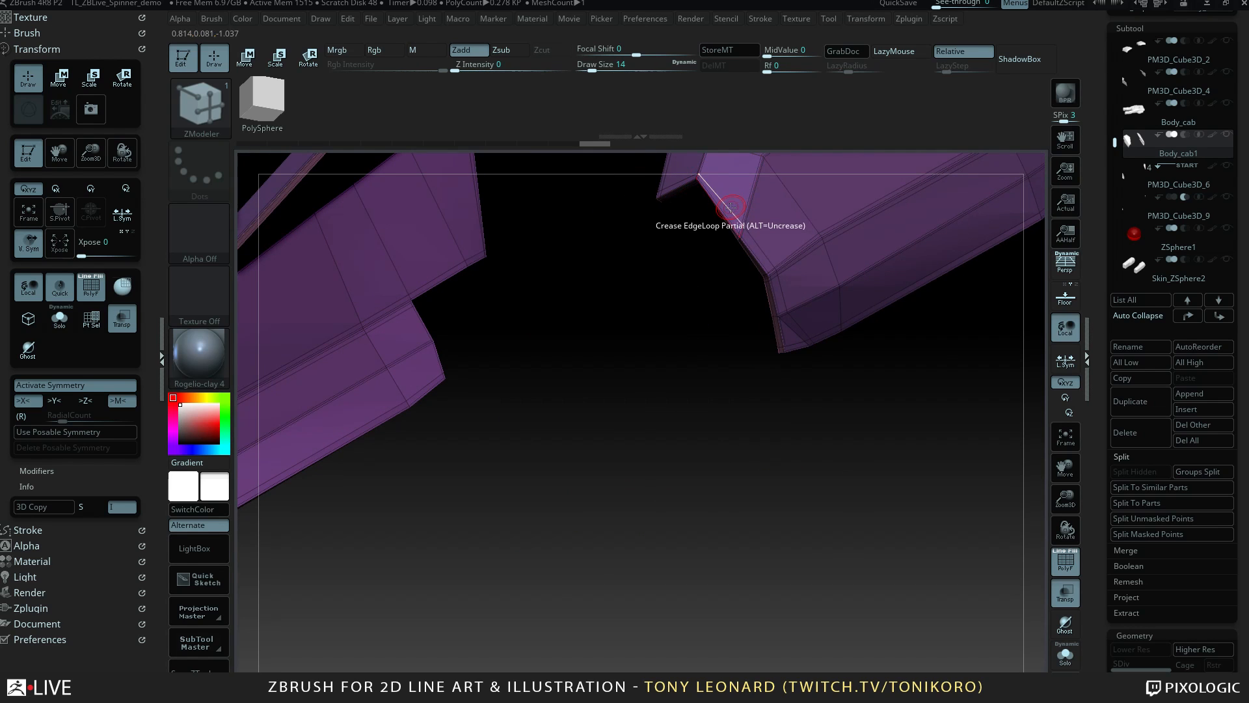
drag(744, 224, 846, 424)
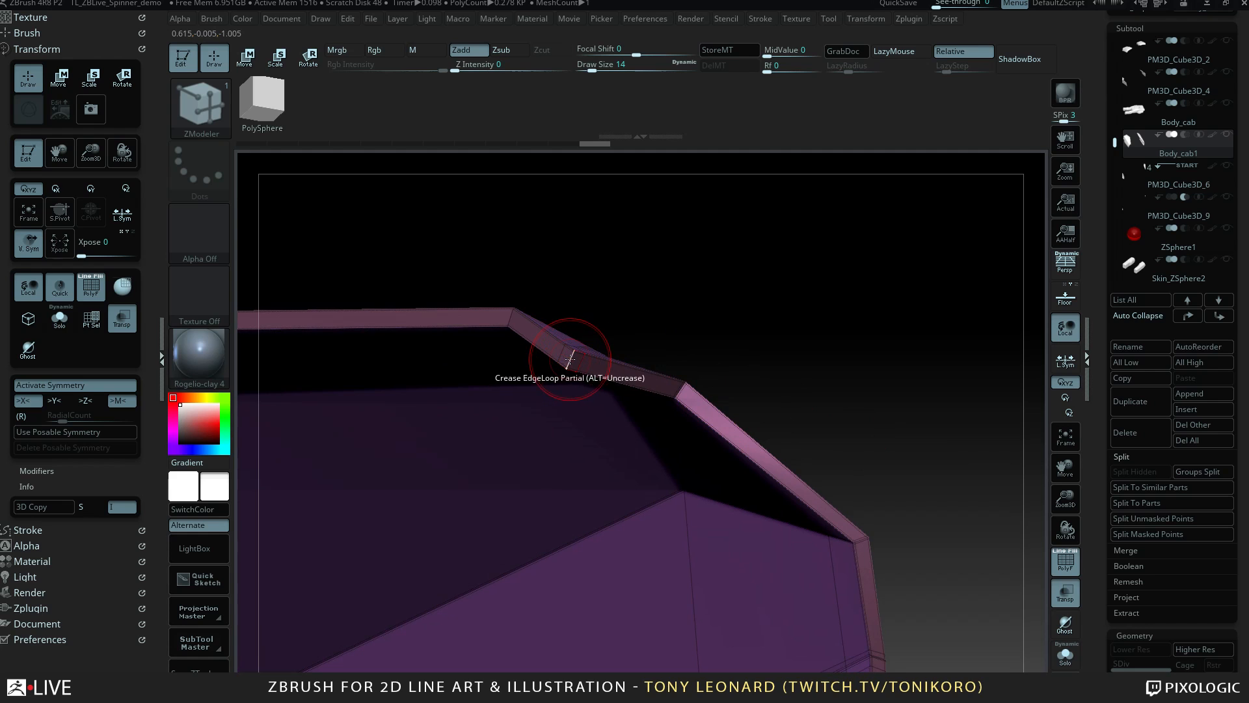
drag(802, 350, 846, 423)
drag(939, 482, 924, 398)
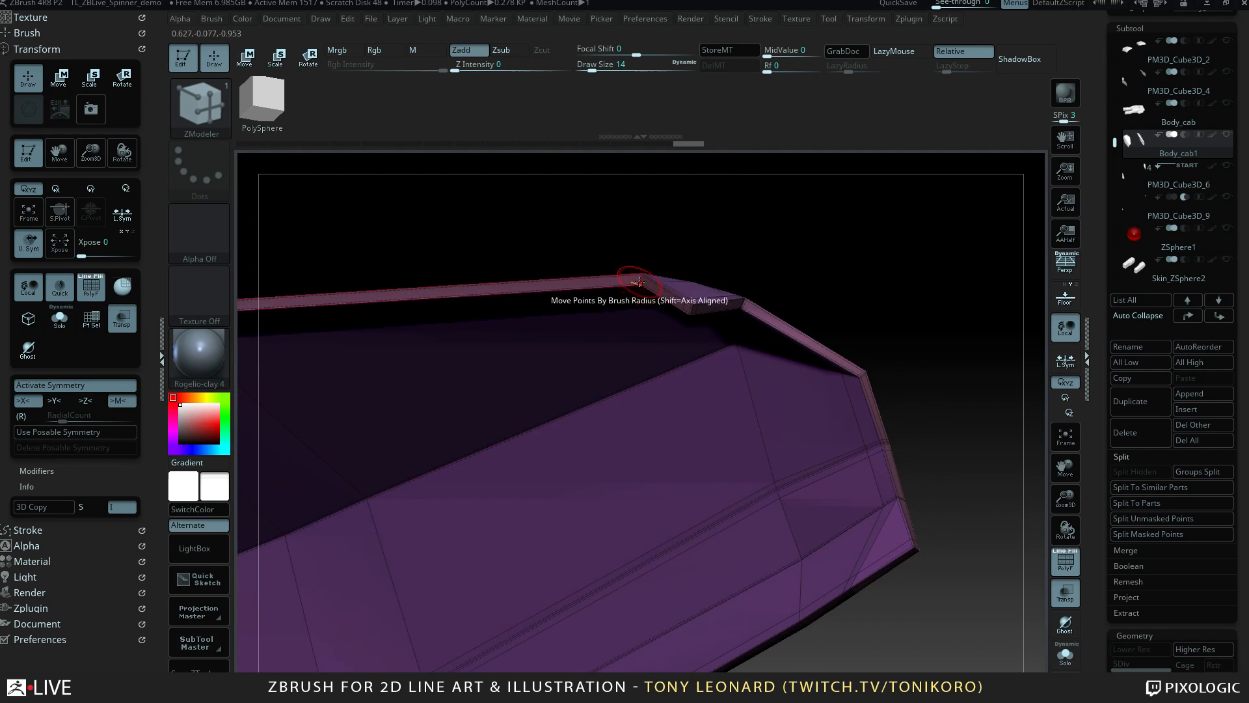
Crease the remaining partial edge loops around the panel's thin rim.
drag(847, 238, 522, 549)
drag(773, 283, 455, 416)
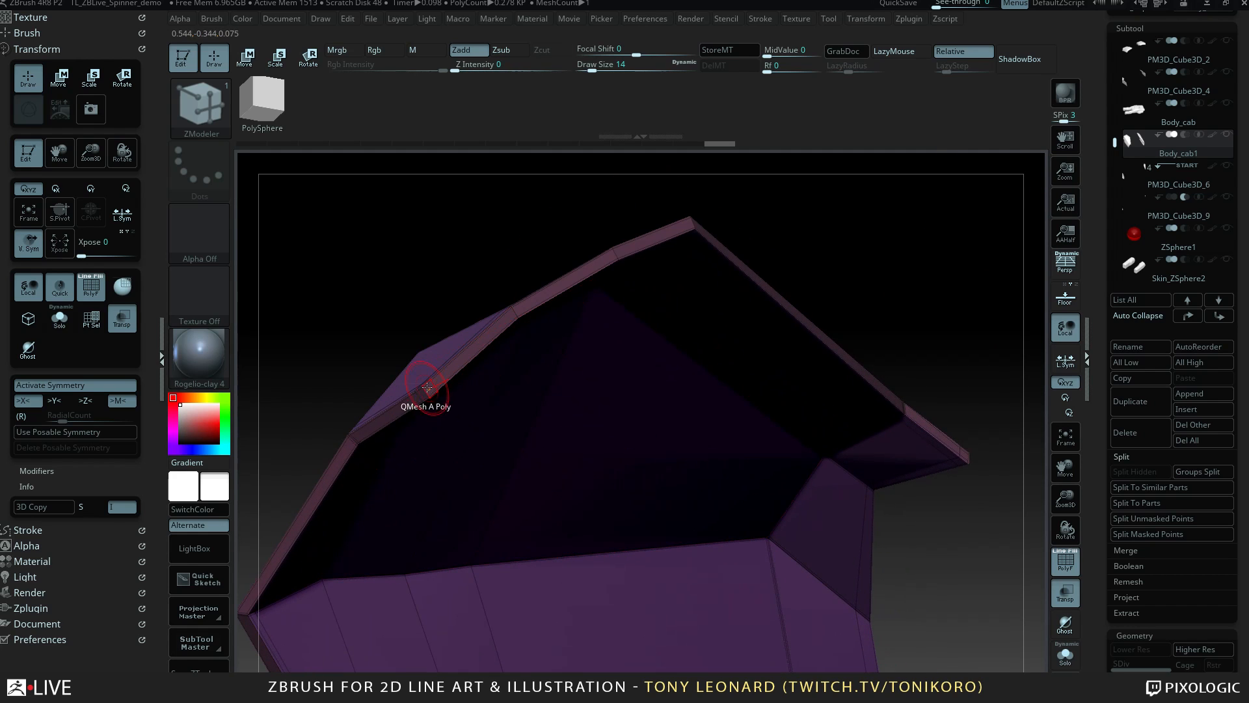
drag(339, 425, 409, 415)
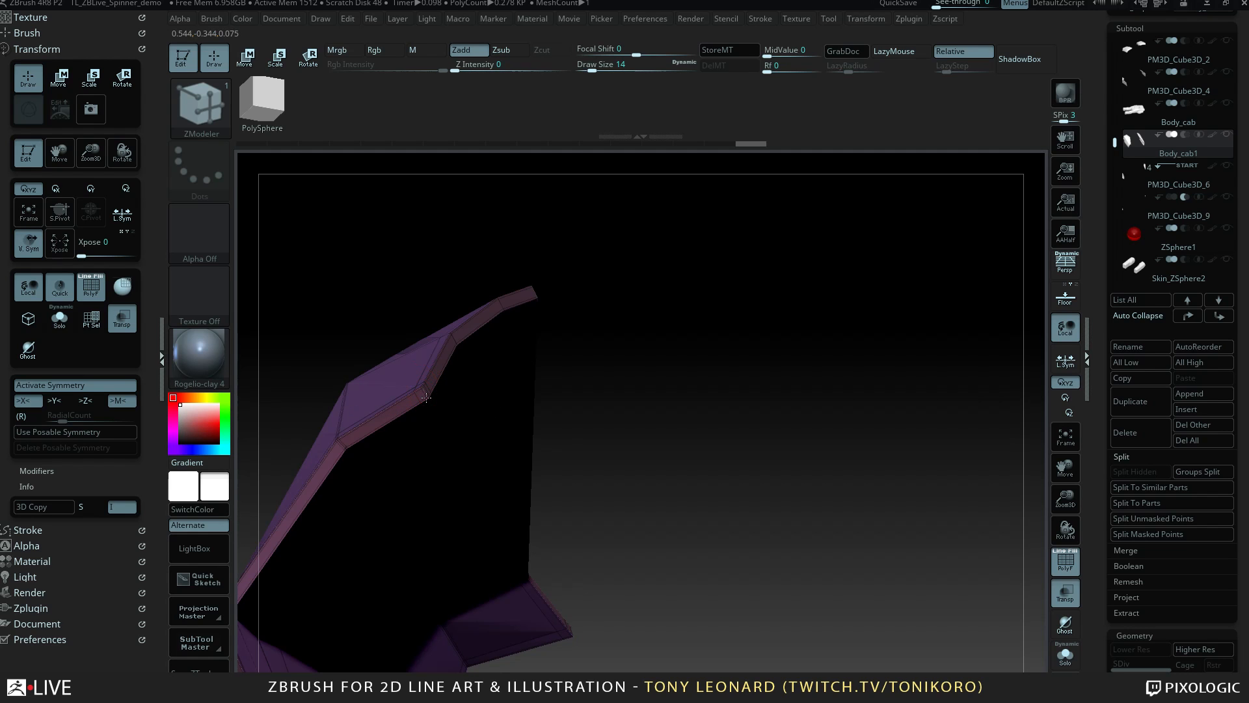
drag(709, 355, 600, 340)
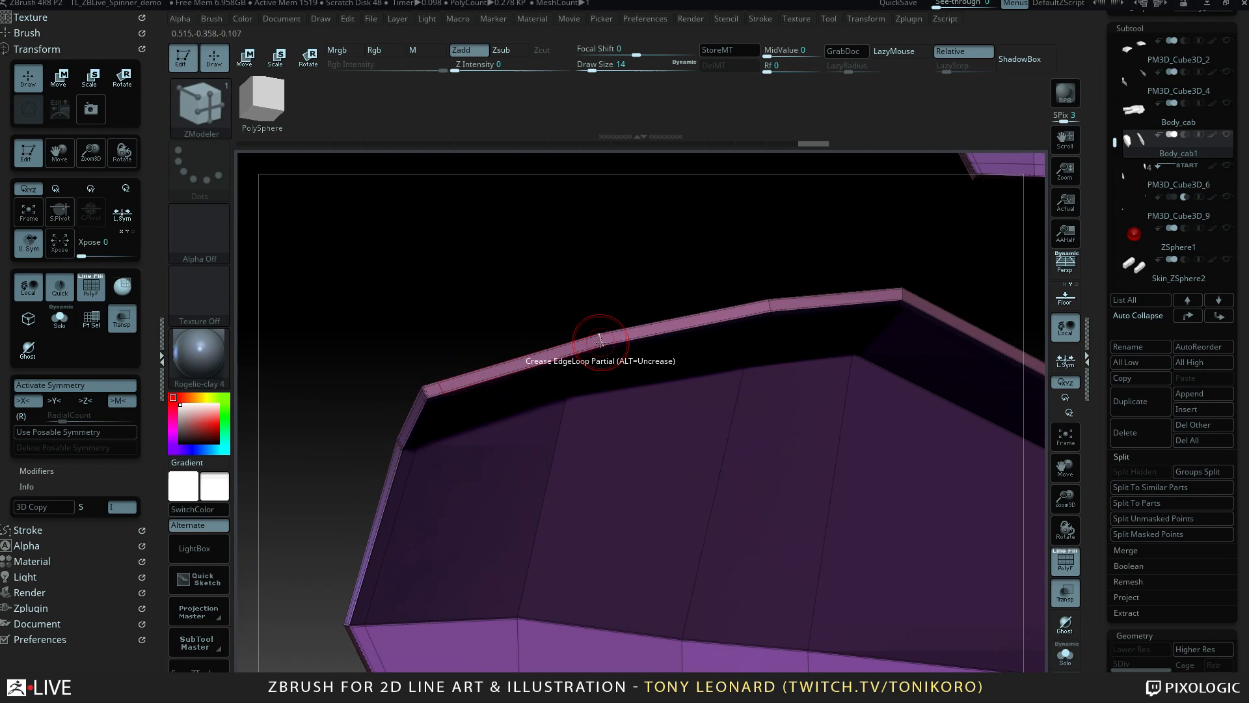
drag(548, 289, 746, 462)
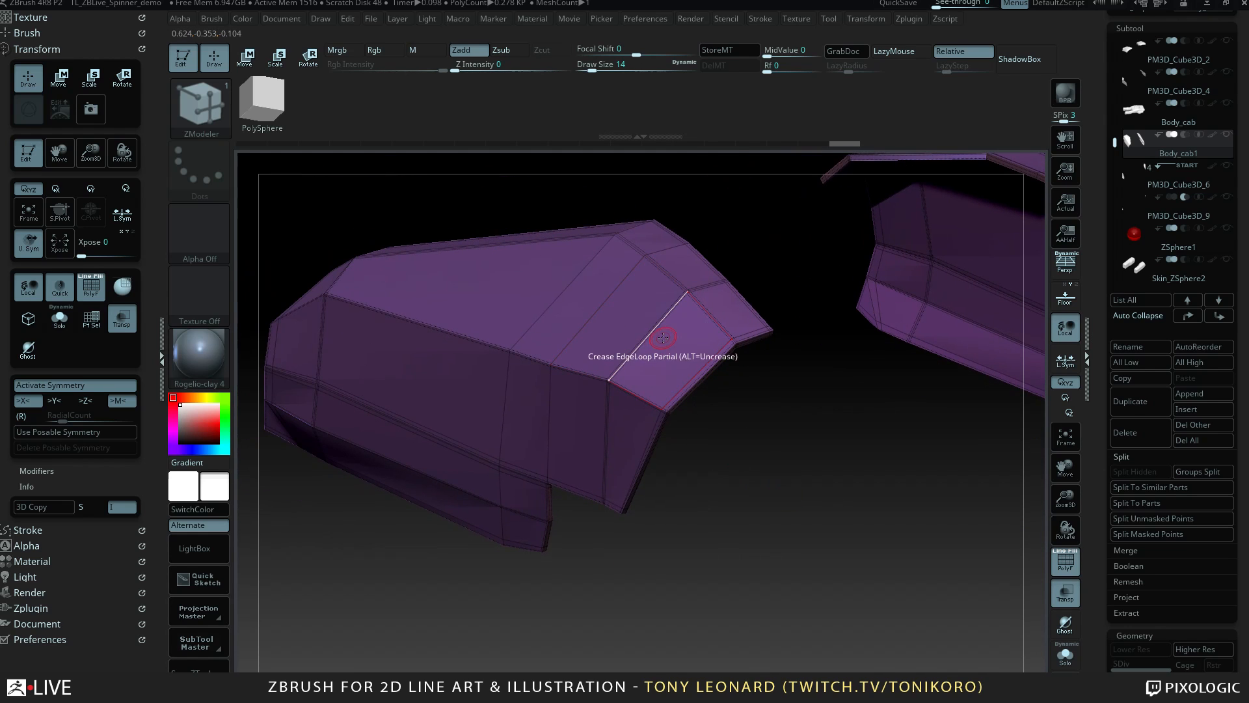
Change the crease target to Edge and crease individual edges at the panel's angled end border.
key(space)
click(557, 477)
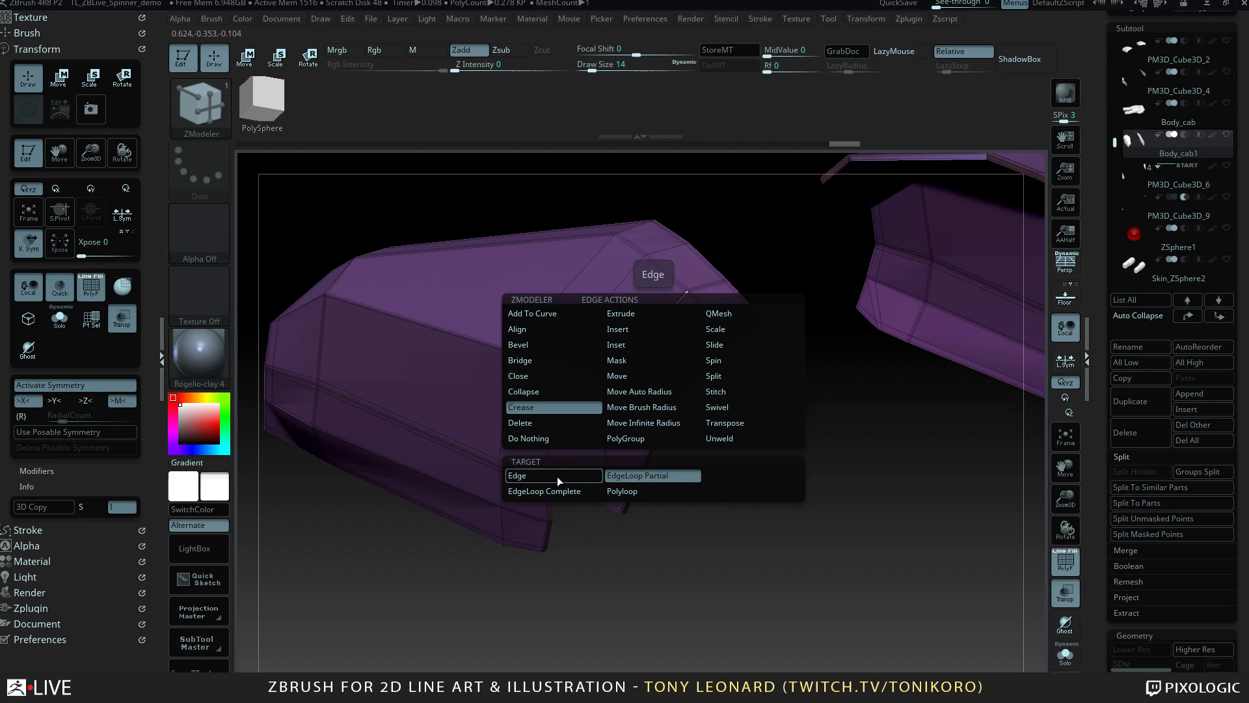
drag(741, 457, 791, 441)
drag(613, 411, 834, 413)
Hide the wireframe and examine the creased borders of the panels under dynamic subdivision.
mouse_move(792, 365)
alt+mouse_down()
mouse_move(842, 544)
mouse_move(830, 488)
mouse_move(872, 513)
mouse_move(800, 563)
mouse_move(845, 572)
mouse_move(826, 496)
mouse_move(872, 573)
mouse_move(803, 577)
mouse_move(839, 572)
mouse_move(828, 569)
mouse_move(831, 536)
mouse_move(802, 549)
mouse_move(803, 597)
mouse_move(858, 518)
mouse_move(879, 566)
mouse_move(893, 569)
mouse_move(878, 550)
alt+mouse_up()
key(shift+f)
drag(791, 355, 915, 523)
scroll(897, 476, up, 10)
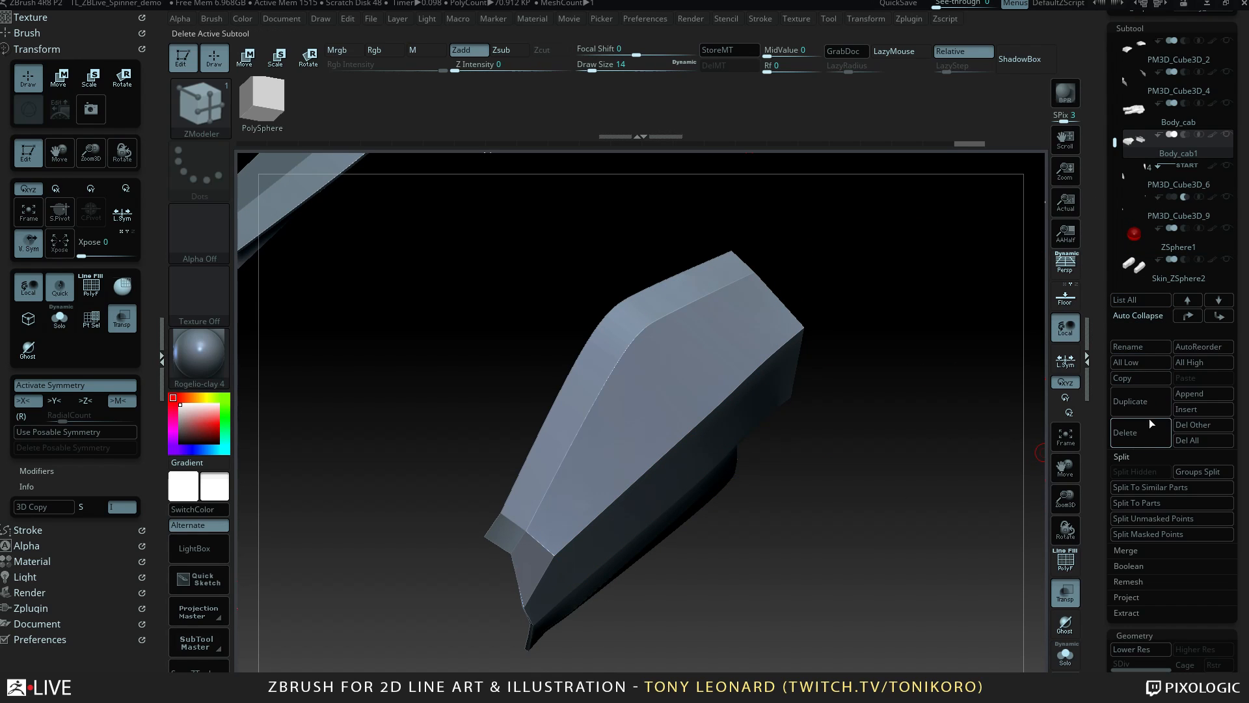
Duplicate the Body_cab1 side panel subtool and make the copy active.
drag(834, 479, 967, 505)
mouse_move(950, 426)
mouse_down()
mouse_move(968, 466)
mouse_move(998, 472)
mouse_up()
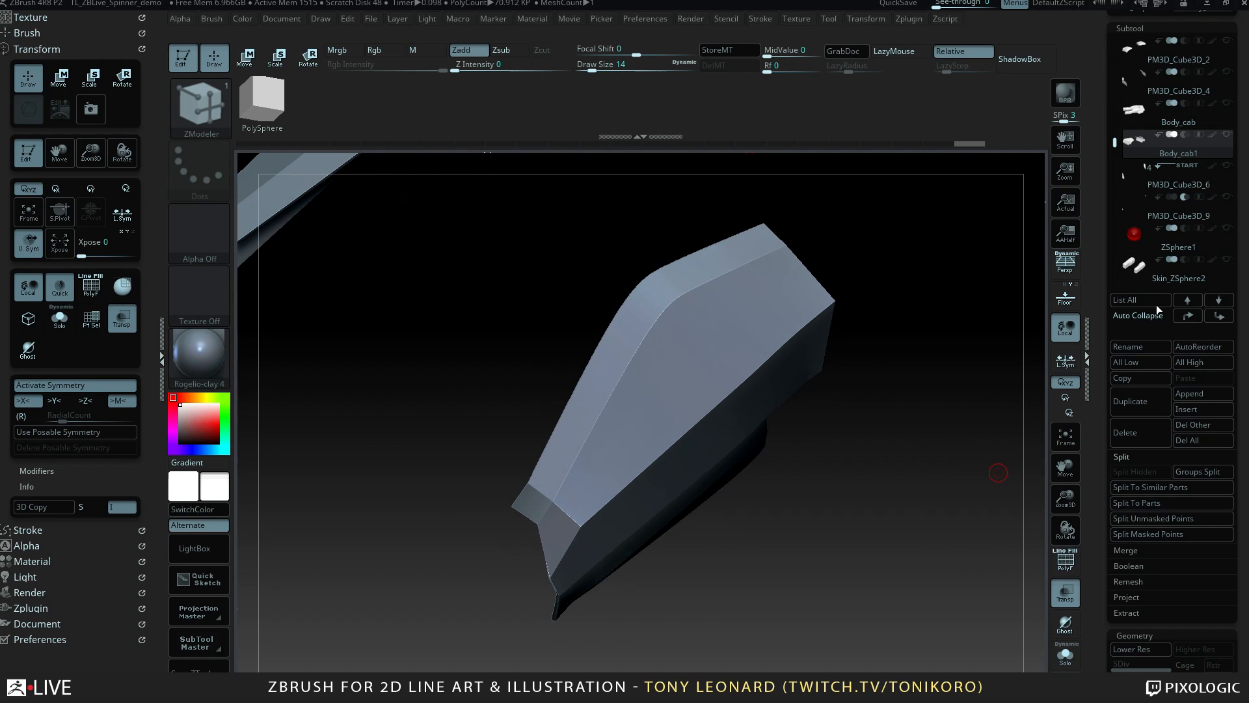
click(1132, 401)
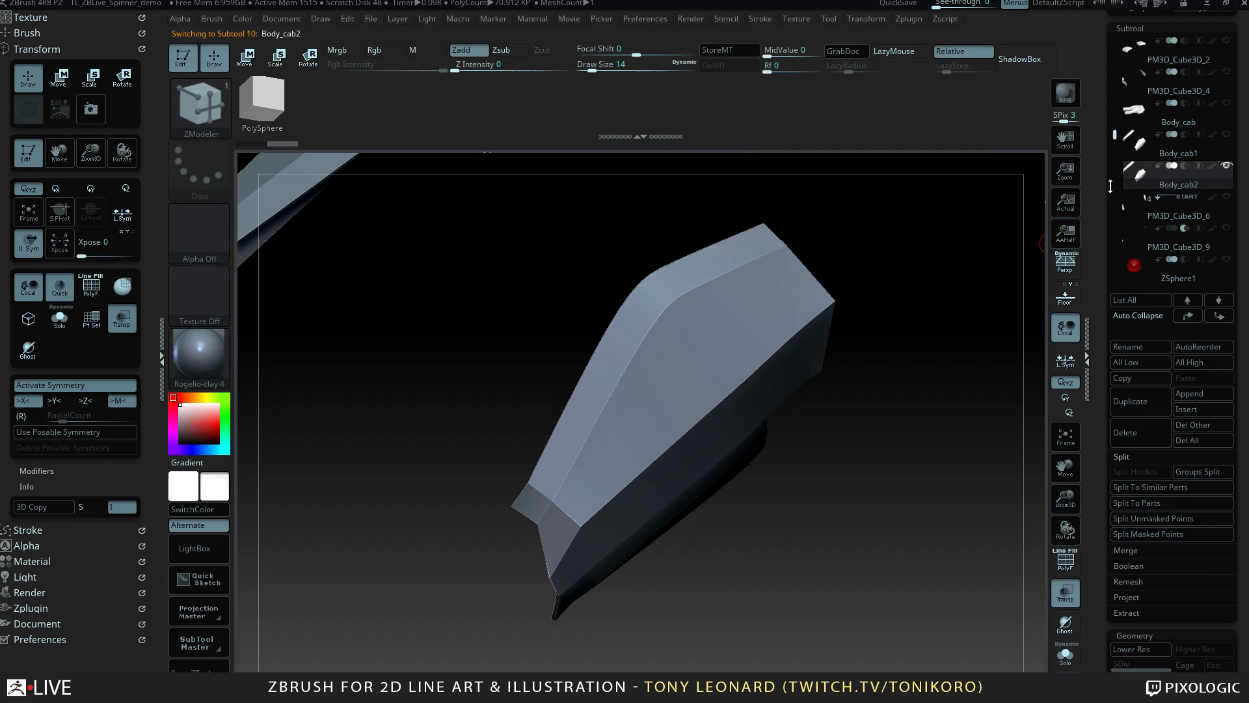
drag(881, 527, 950, 460)
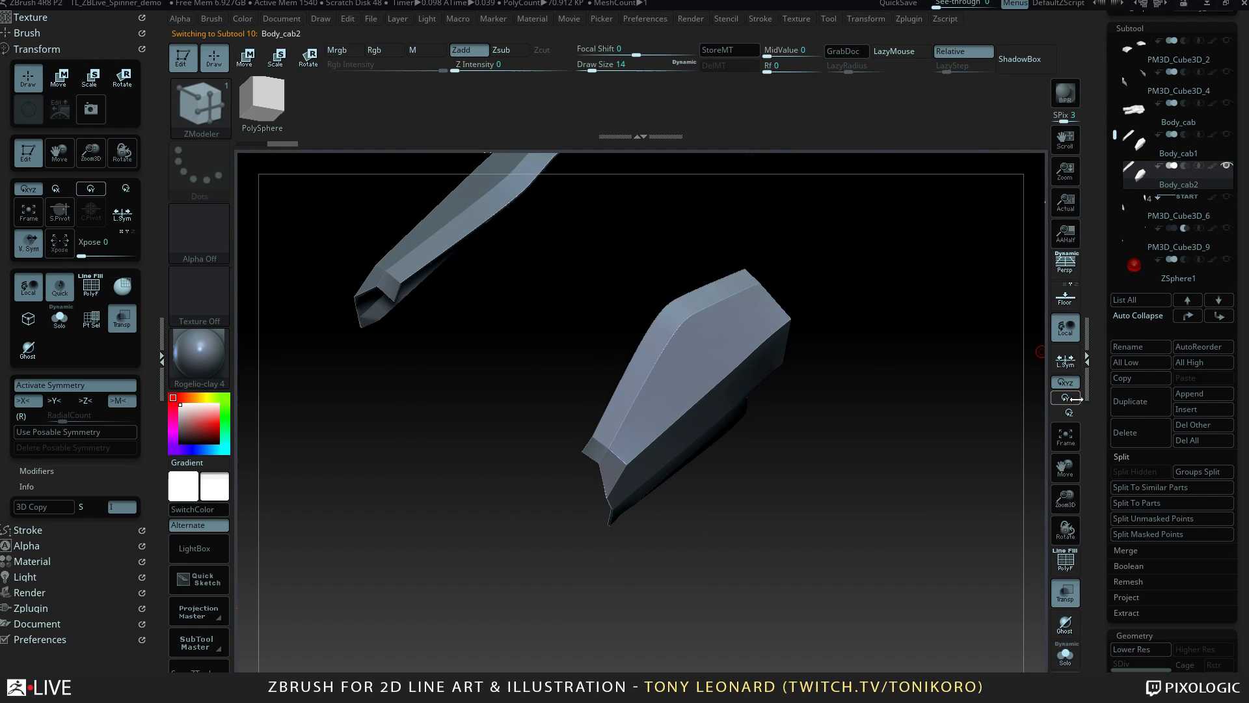
Try to remesh the duplicated panels with DynaMesh at resolution 584, check the wireframe density and undo the remesh.
drag(1096, 618, 1098, 458)
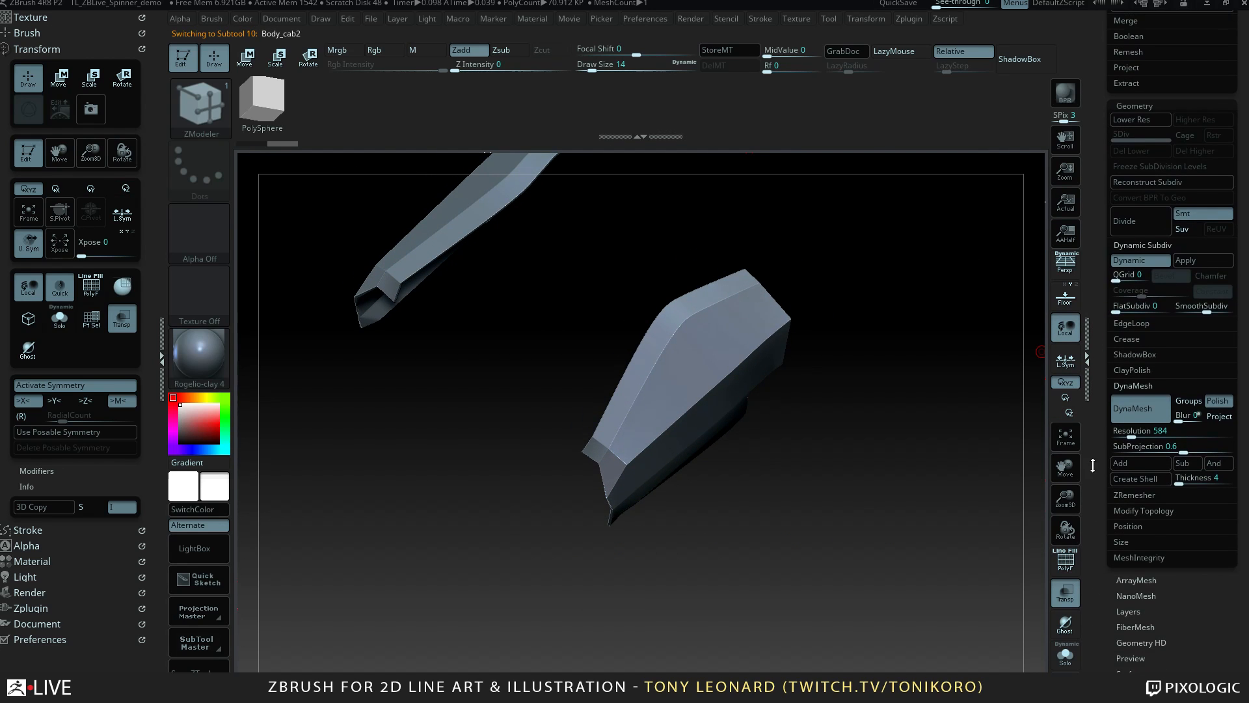
mouse_move(942, 508)
mouse_down()
mouse_move(937, 473)
mouse_move(963, 515)
mouse_up()
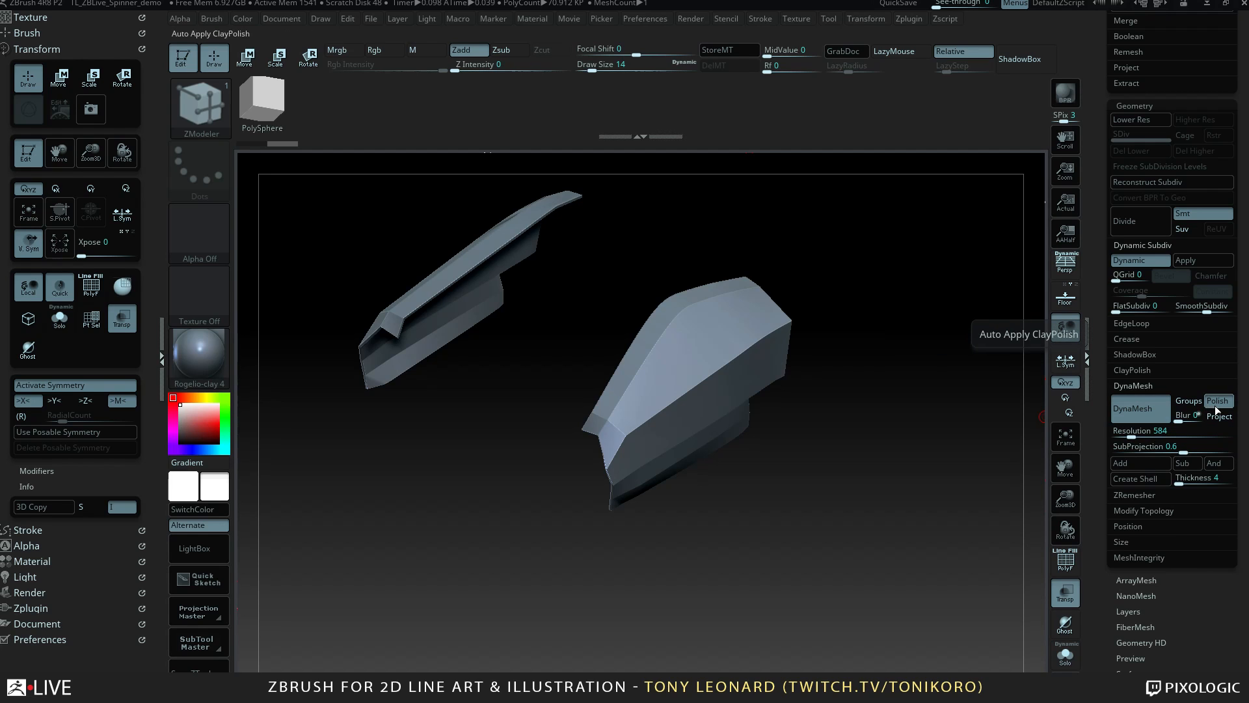
ctrl+drag(921, 315, 918, 551)
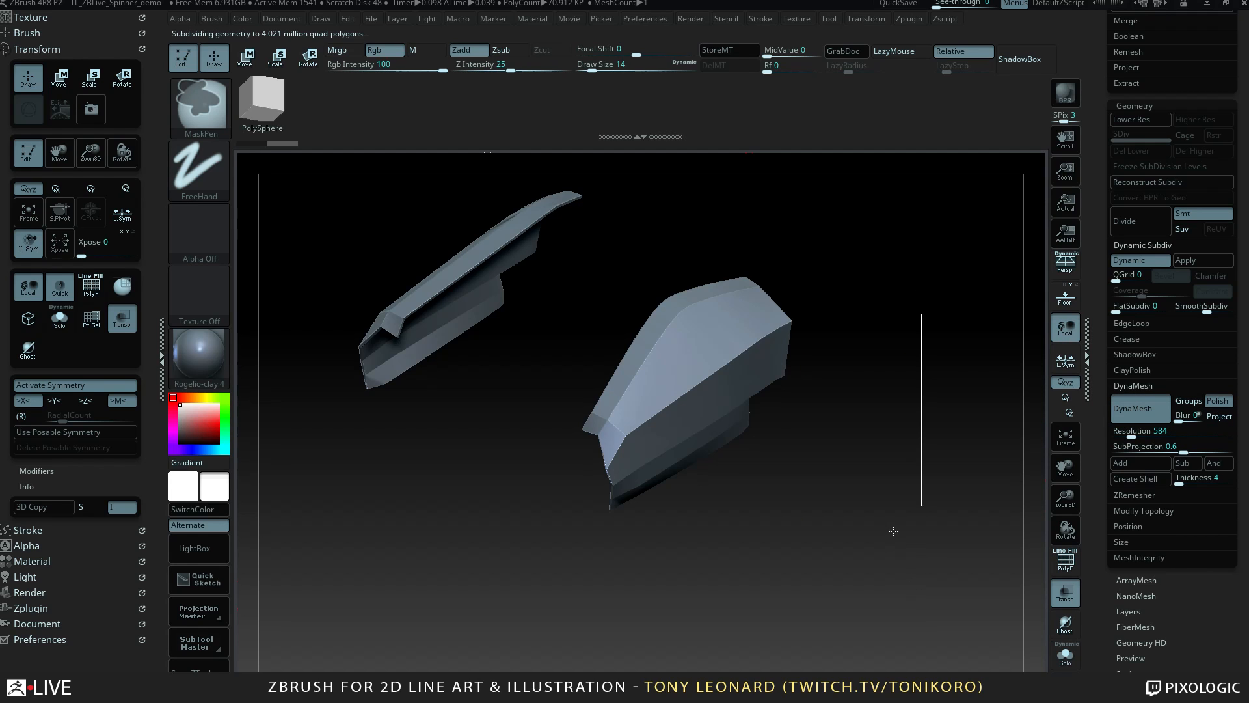
drag(907, 412, 856, 438)
key(shift+f)
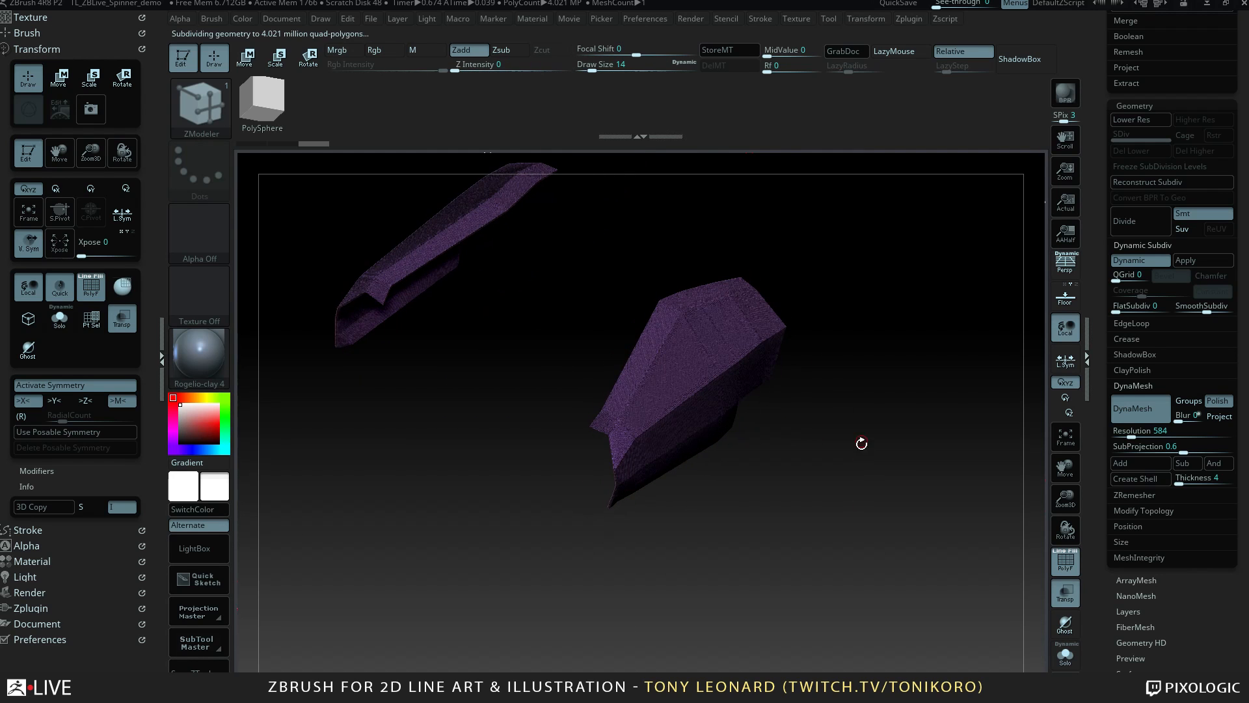
key(ctrl+z)
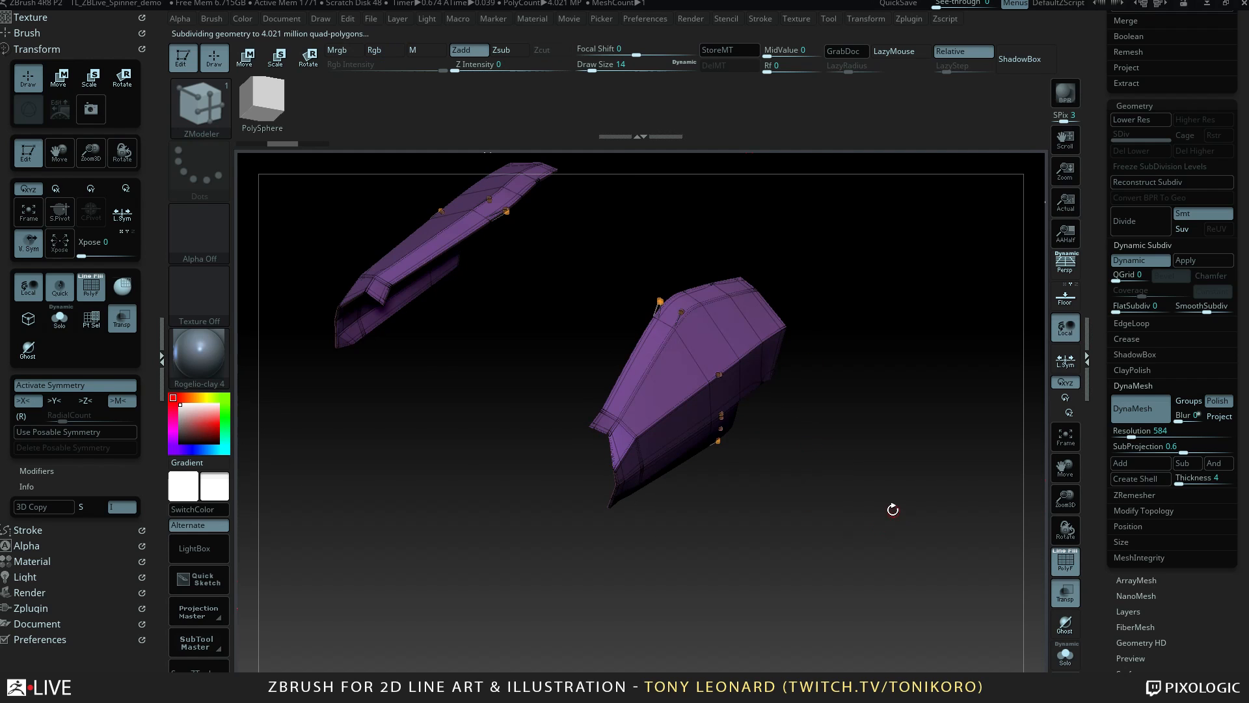
Apply dynamic subdivision to the duplicated panels as real geometry and delete the lower subdivision levels.
drag(891, 509, 1016, 323)
key(ctrl+z)
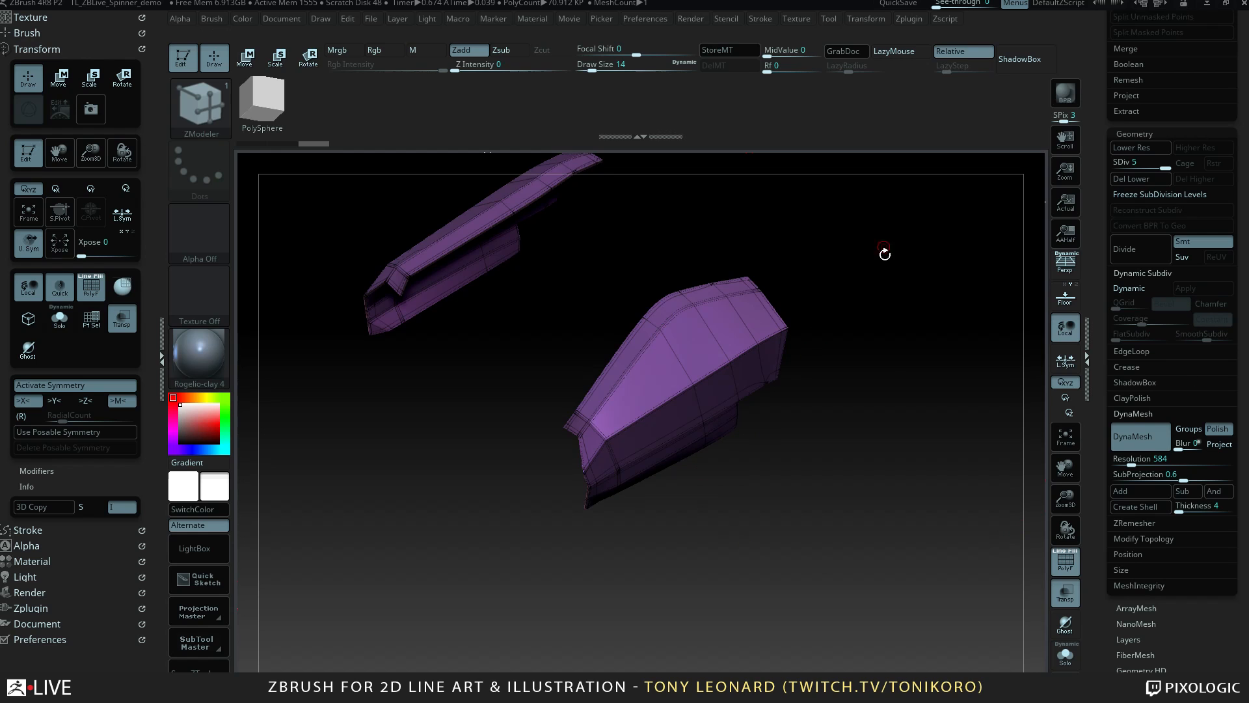
drag(910, 490, 914, 473)
click(1169, 179)
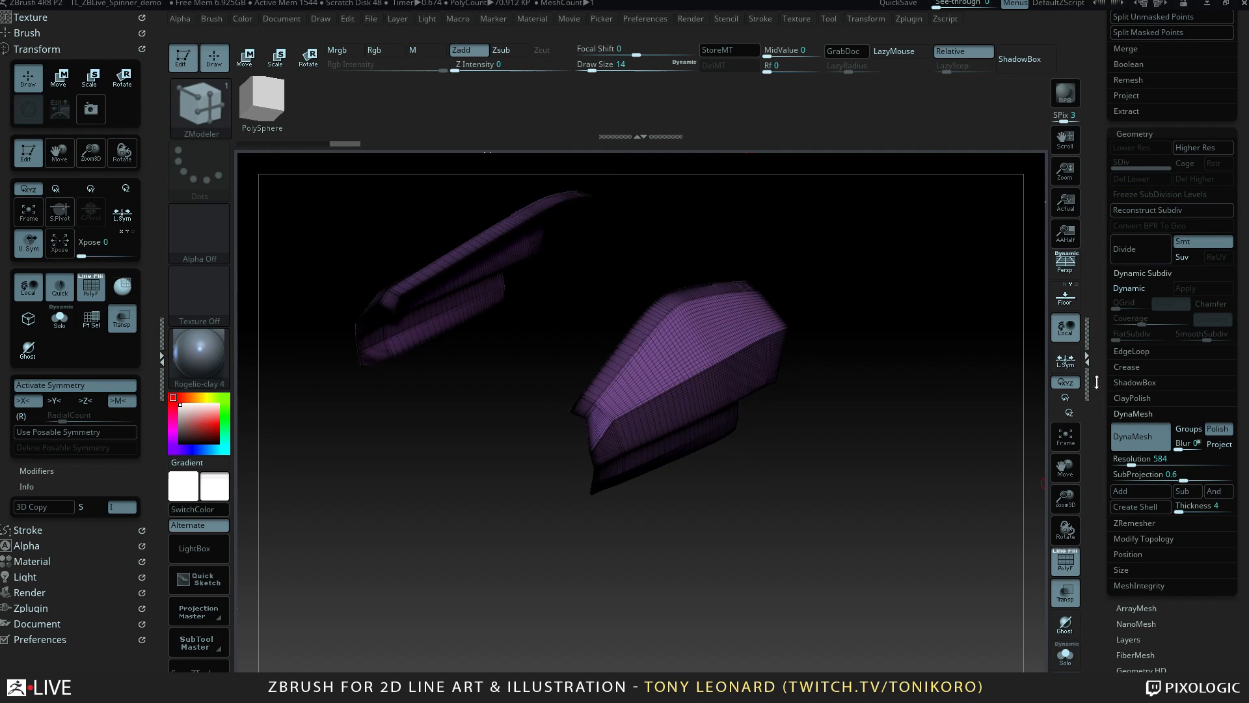
Remesh the subdivided panels with DynaMesh at resolution 584 and hide the wireframe.
drag(861, 516, 1062, 463)
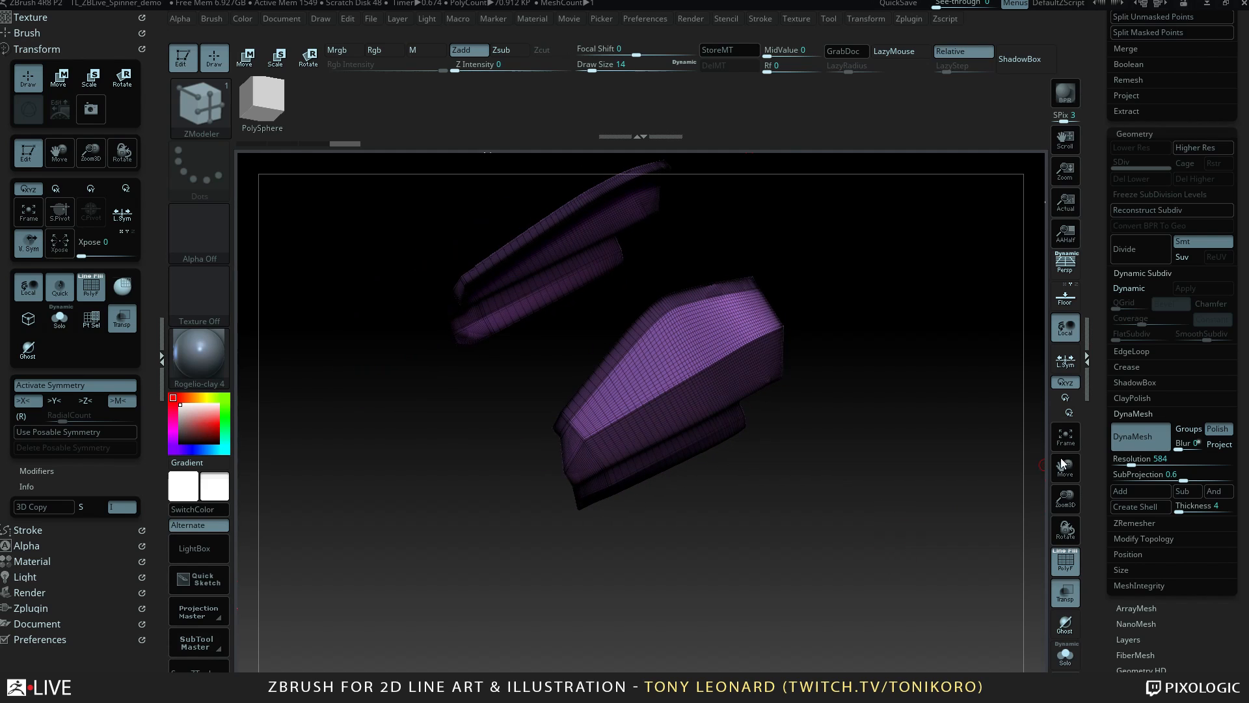
mouse_move(900, 331)
ctrl+mouse_down()
mouse_move(905, 602)
mouse_move(883, 538)
ctrl+mouse_up()
mouse_move(893, 476)
mouse_down()
mouse_move(884, 455)
mouse_move(910, 501)
mouse_move(842, 461)
mouse_move(898, 535)
mouse_move(820, 468)
mouse_move(922, 491)
mouse_move(918, 519)
mouse_move(915, 506)
mouse_move(866, 525)
mouse_up()
key(shift+f)
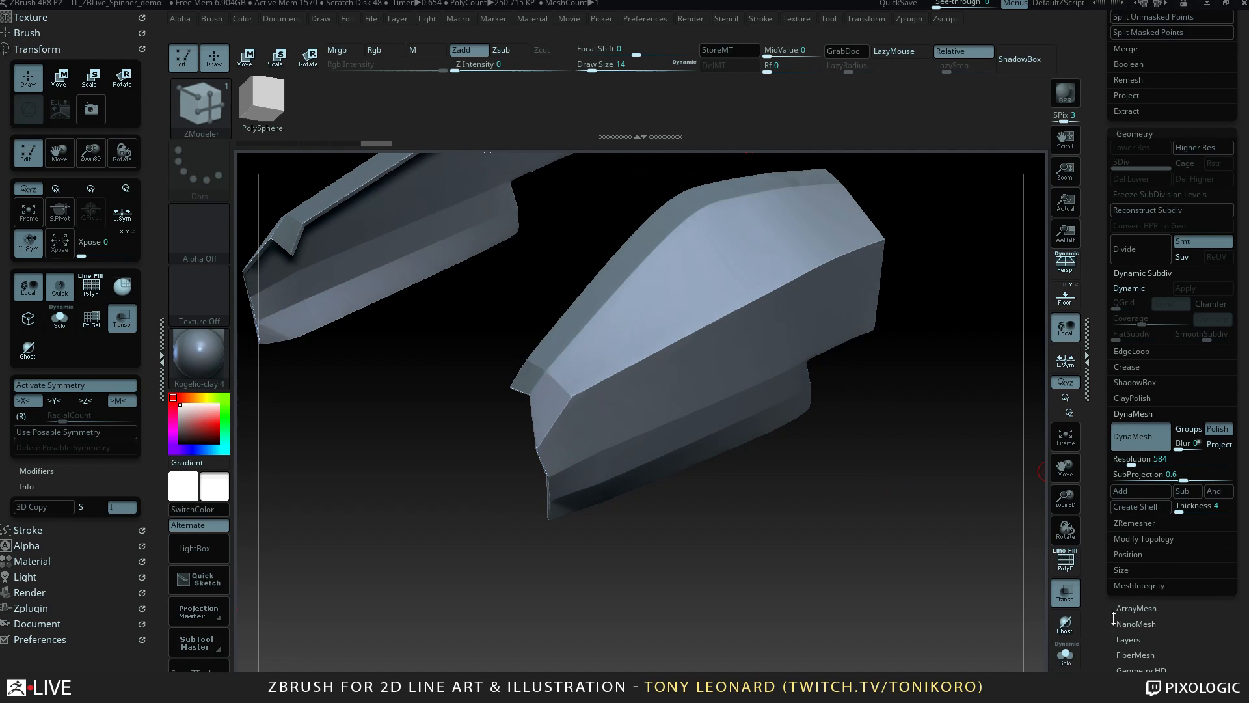
Soften the panels' edges with the Polish Crisp Edges deformation at 10 and the Polish deformation at 11.
drag(1101, 631, 1099, 477)
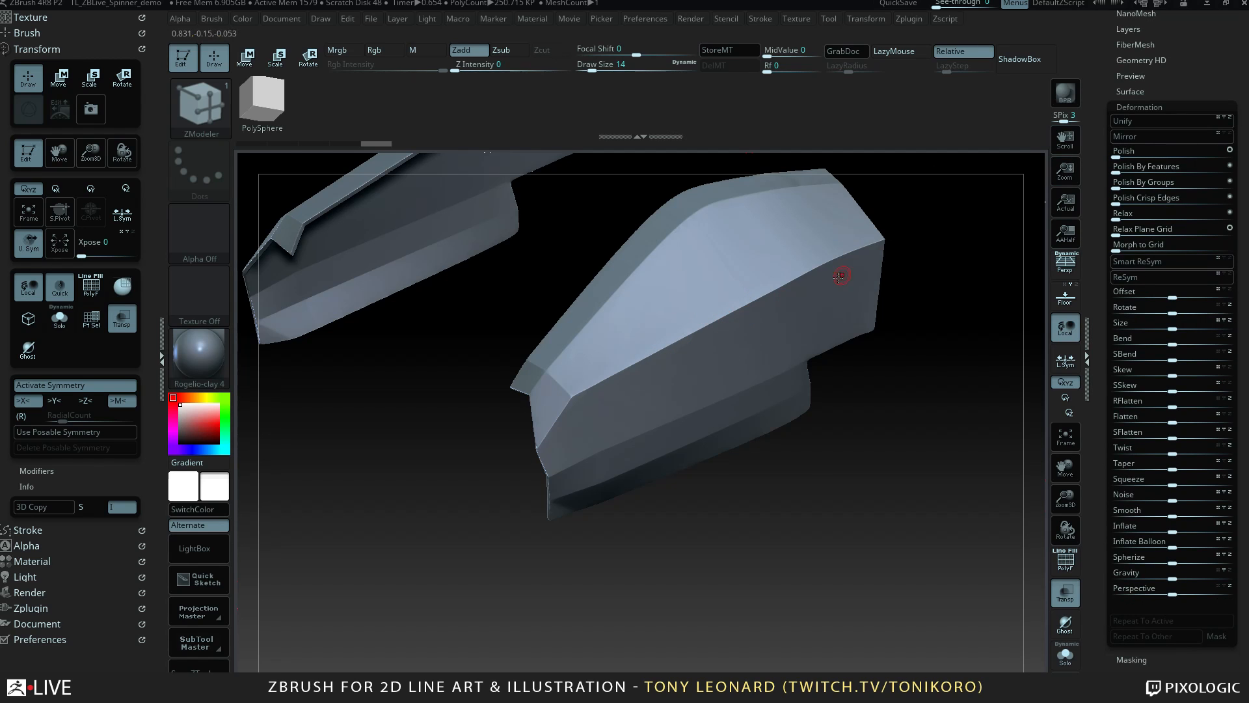
drag(974, 478, 969, 476)
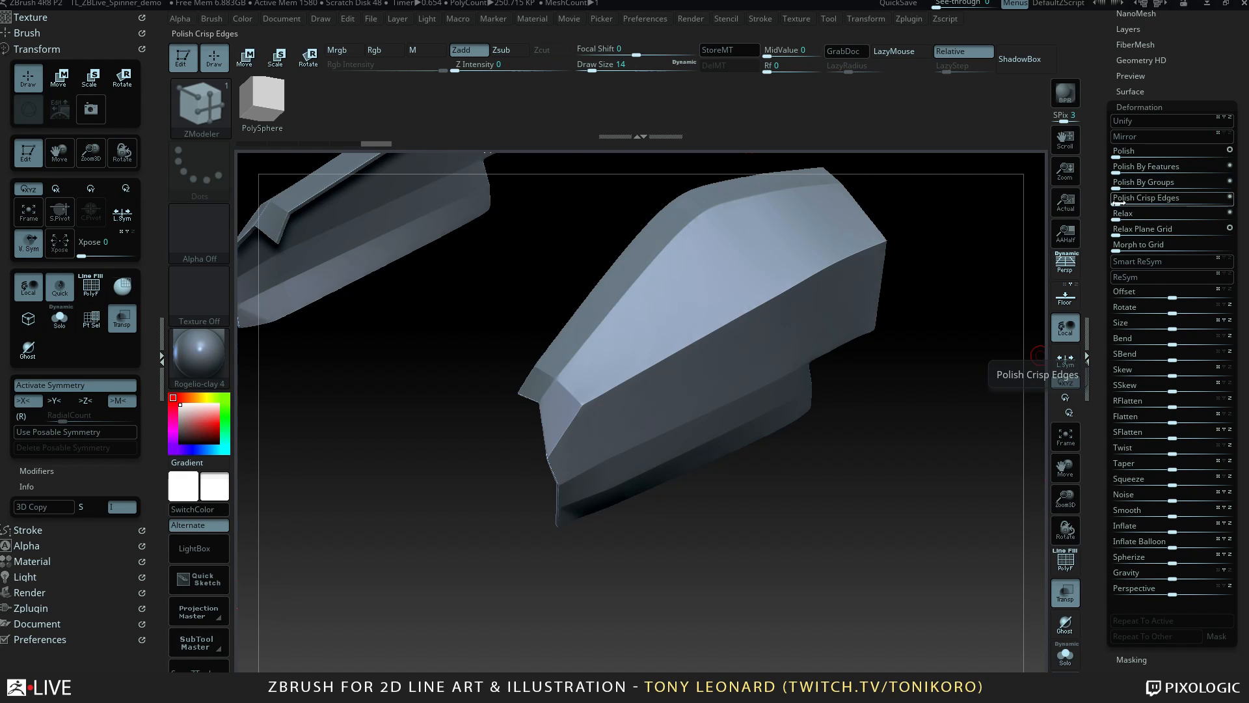
drag(1117, 203, 1122, 203)
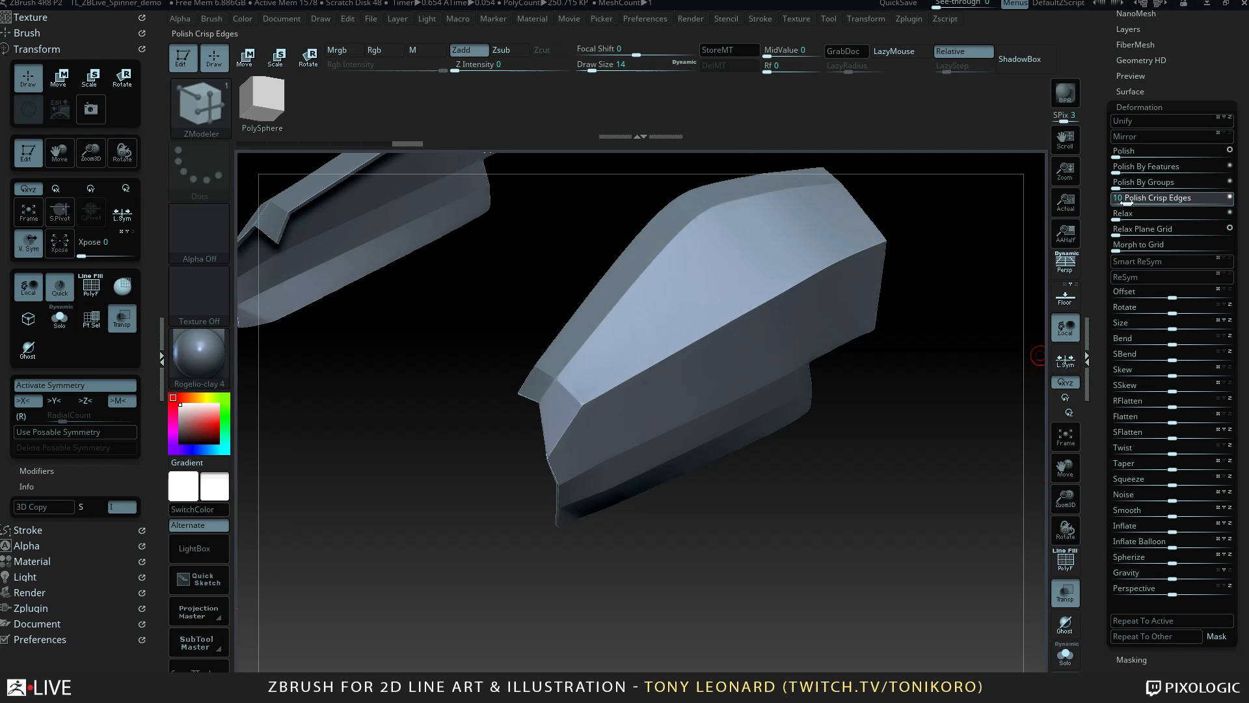
mouse_move(1019, 321)
mouse_down()
mouse_move(971, 368)
mouse_move(974, 391)
mouse_move(962, 357)
mouse_move(997, 328)
mouse_up()
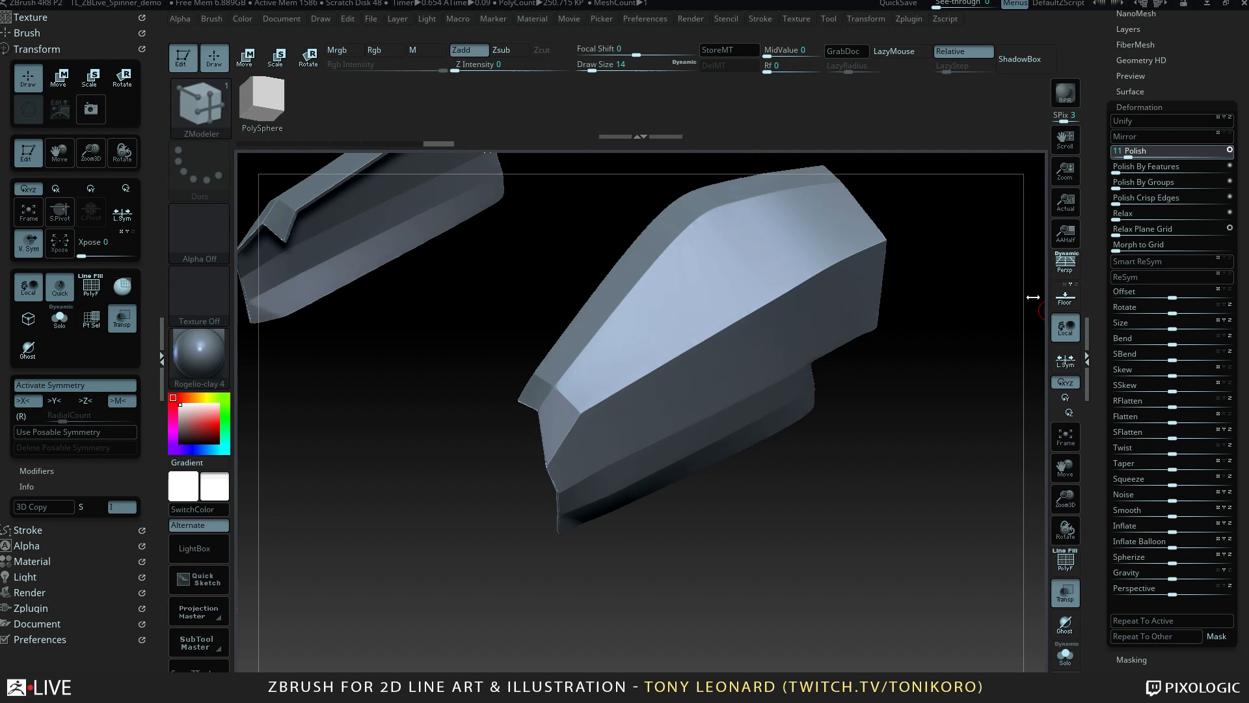
drag(1033, 297, 1031, 291)
drag(911, 473, 888, 470)
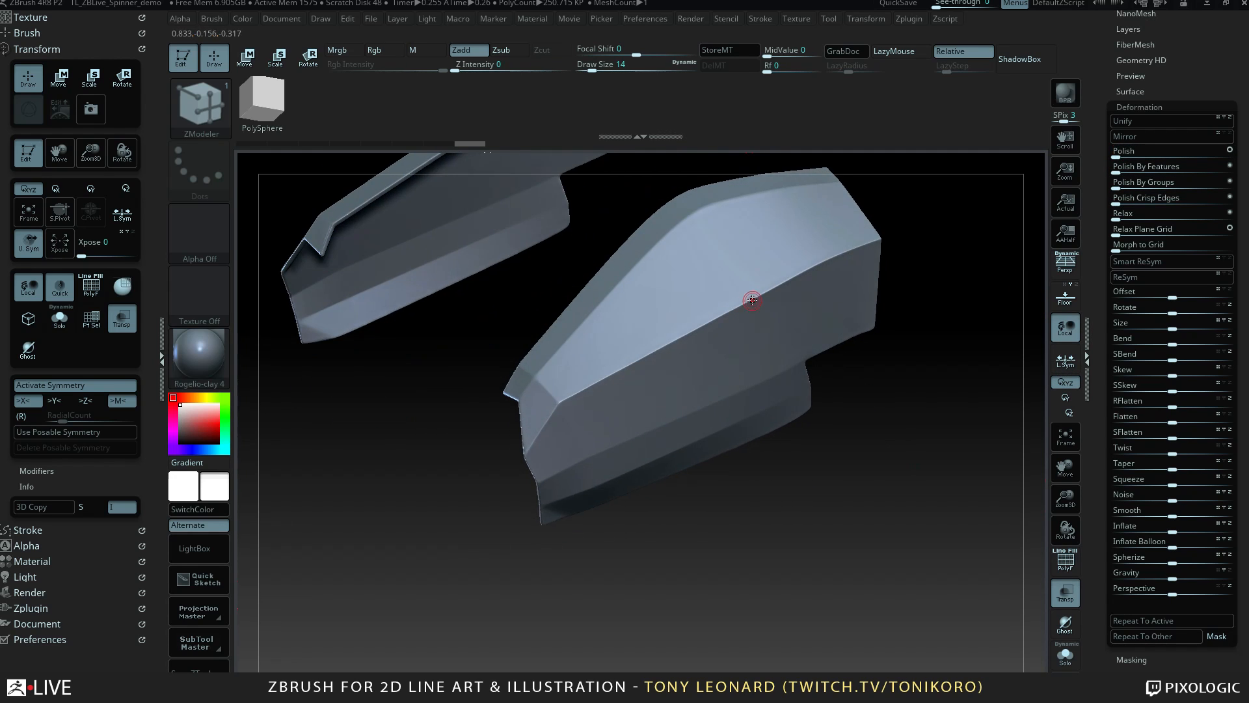
Set the draw size to 65 and smooth the panel's lengthwise ridge and lower front corner.
key(s)
drag(752, 300, 768, 301)
key(shift)
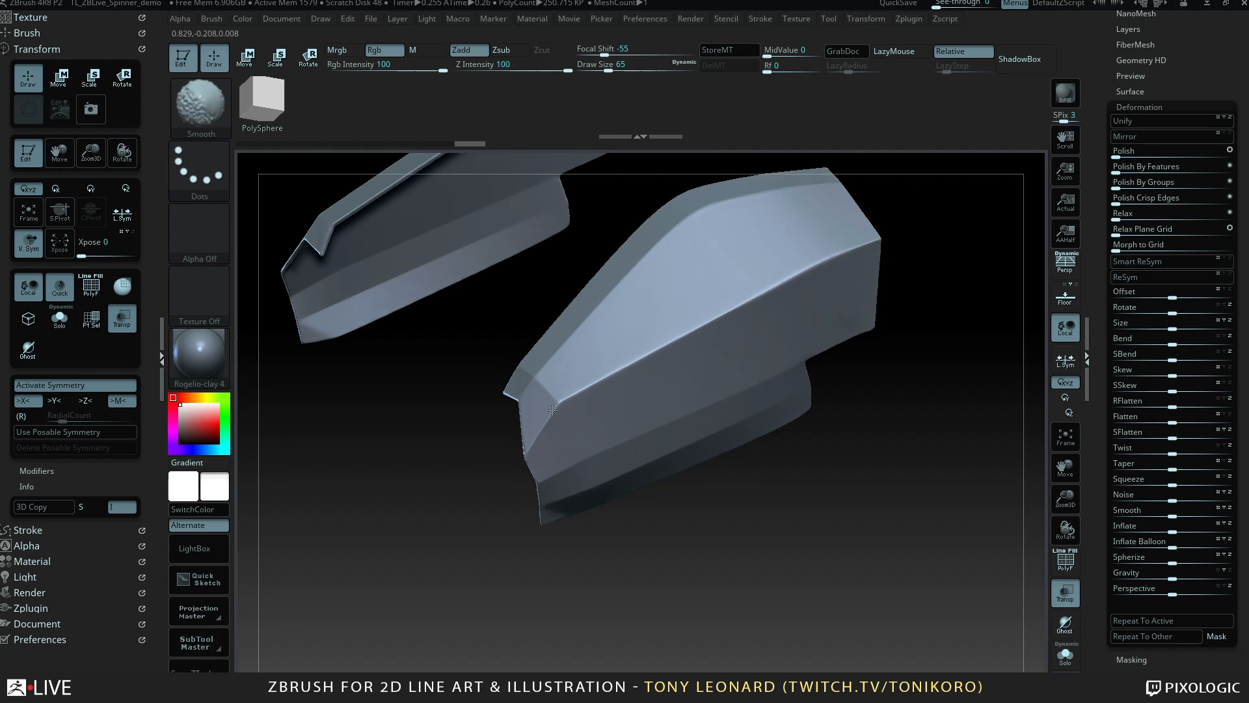
mouse_move(742, 508)
mouse_down()
mouse_move(722, 462)
mouse_move(816, 455)
mouse_move(819, 471)
mouse_up()
shift+drag(589, 470, 579, 503)
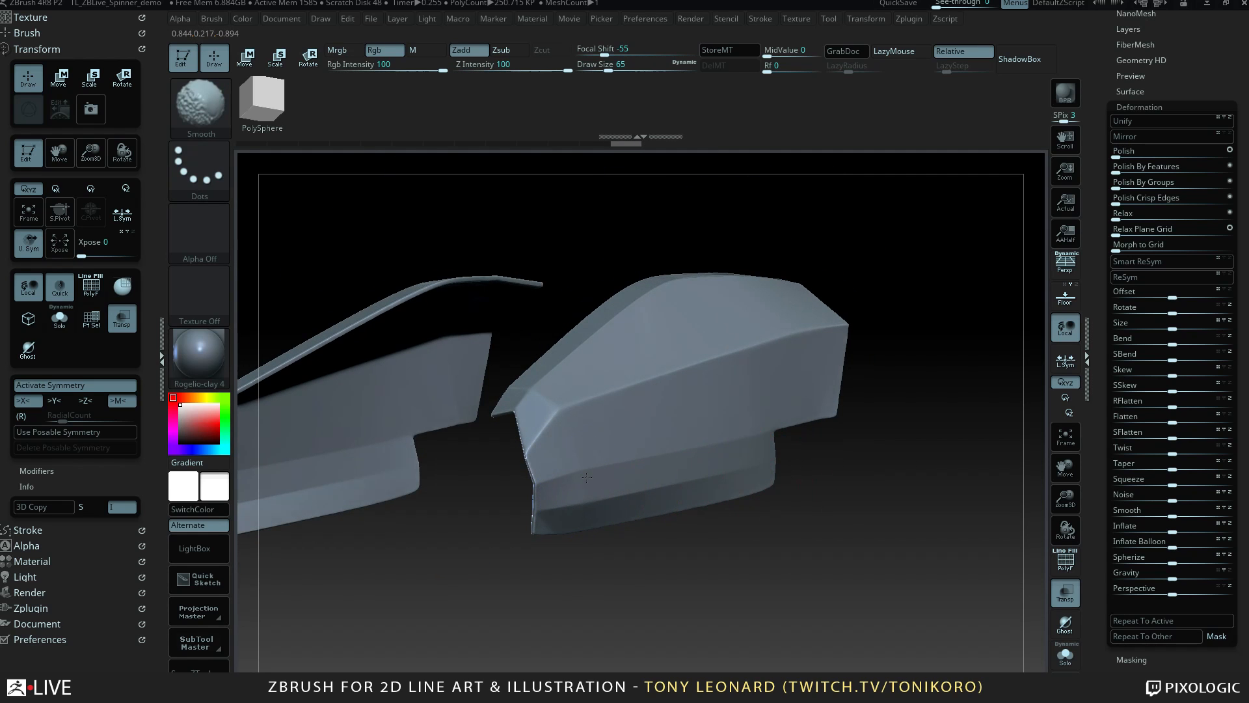
Smooth further stretches of the panel's hard upper ridges.
mouse_move(905, 472)
mouse_down()
mouse_move(928, 521)
mouse_move(912, 547)
mouse_move(880, 527)
mouse_move(716, 535)
mouse_up()
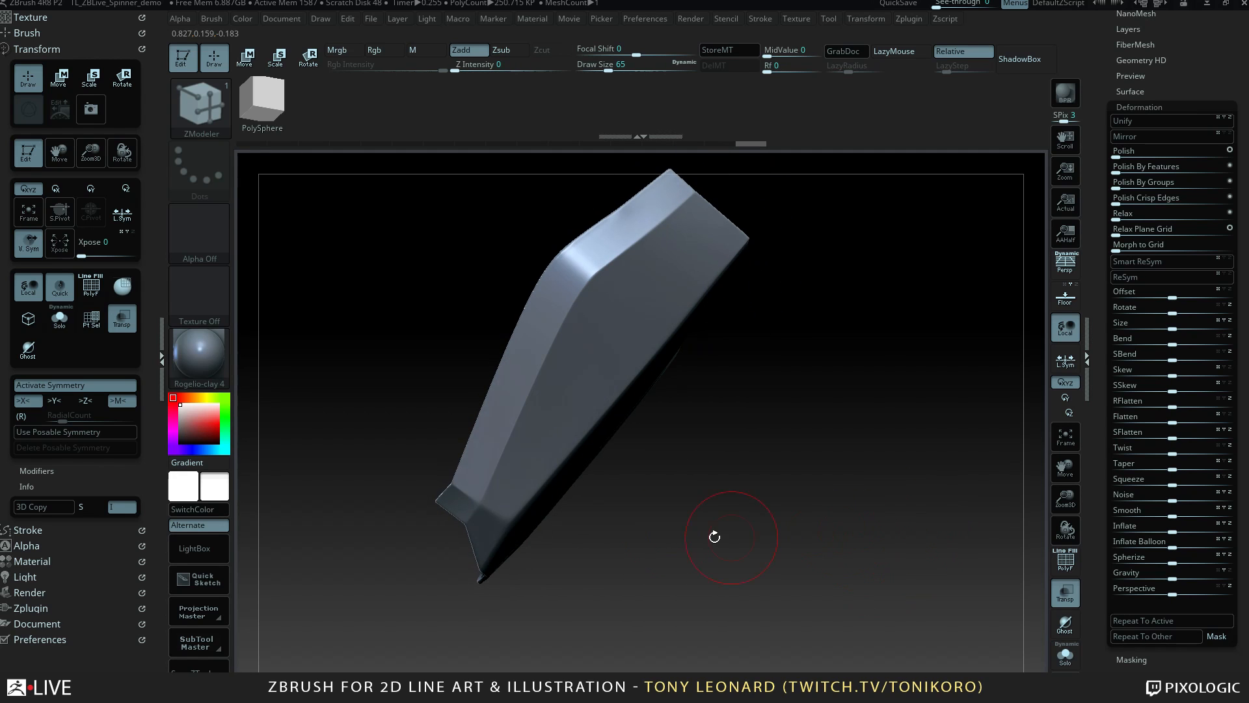
key(shift)
mouse_move(722, 479)
mouse_down()
mouse_move(857, 469)
mouse_move(823, 468)
mouse_move(829, 521)
mouse_move(888, 549)
mouse_up()
alt+drag(839, 494, 864, 545)
alt+drag(869, 598, 885, 526)
drag(911, 405, 904, 397)
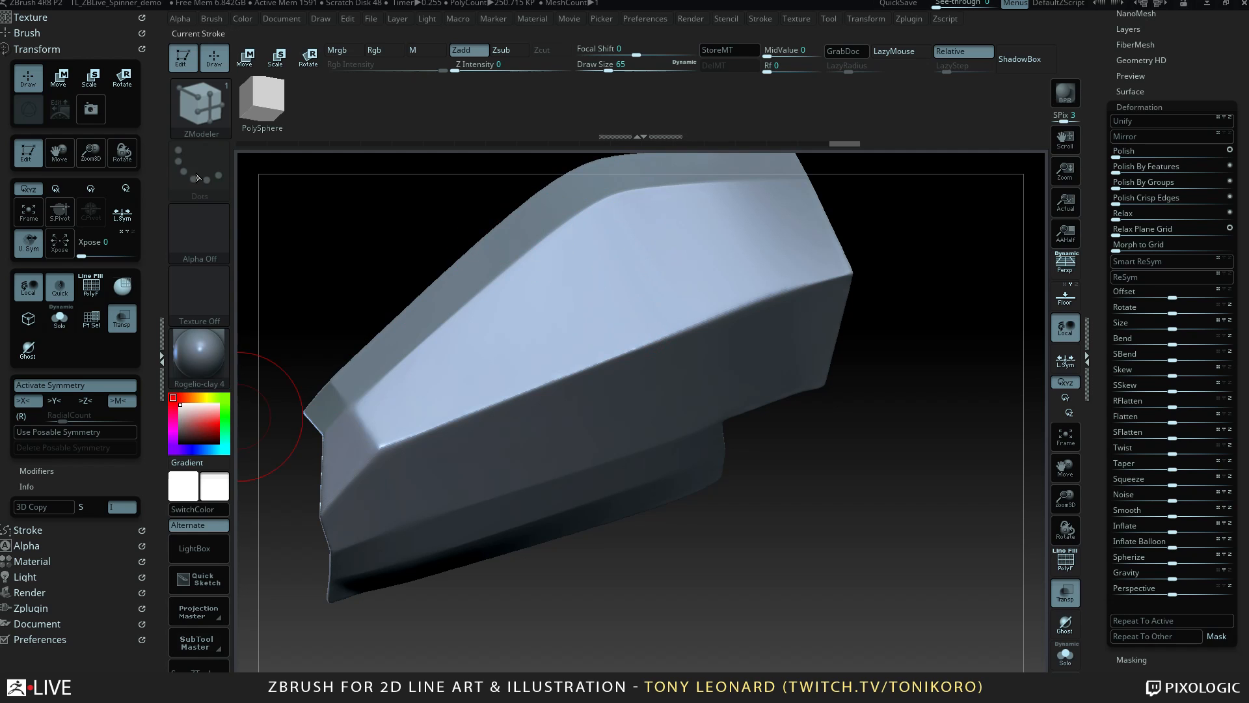
Choose the Standard brush and set its draw size to 9.
key(b)
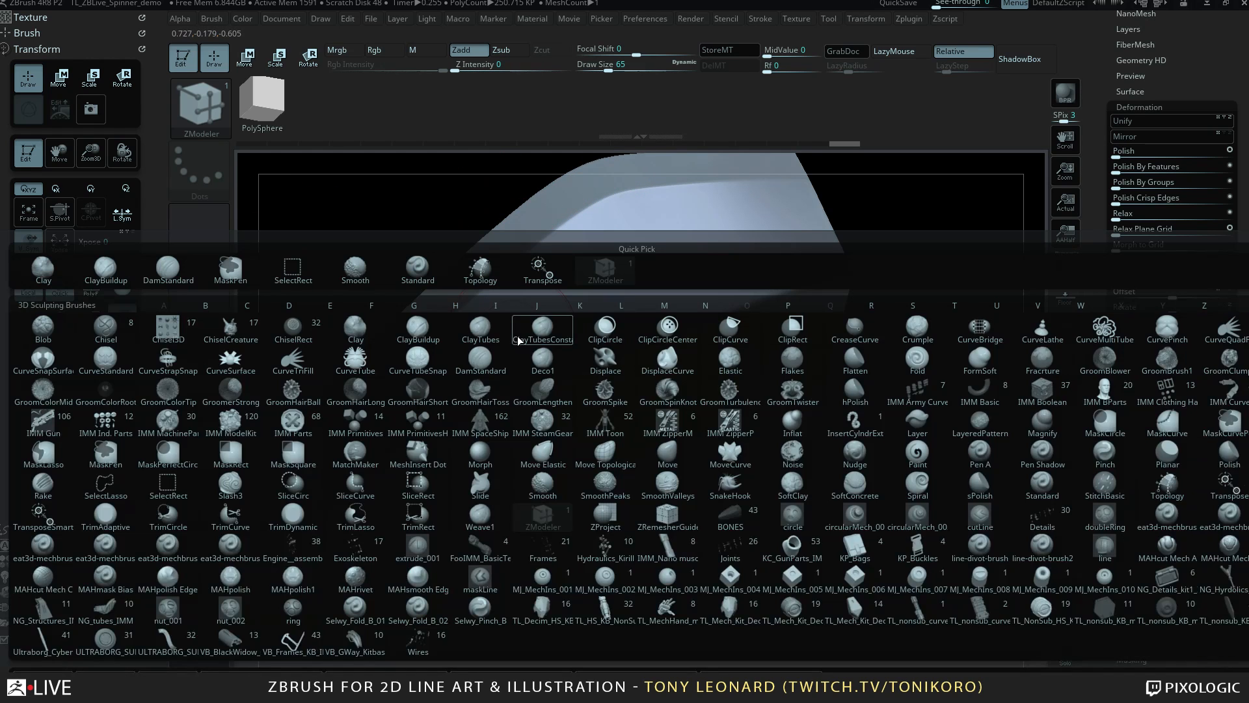
key(s)
key(t)
key(s)
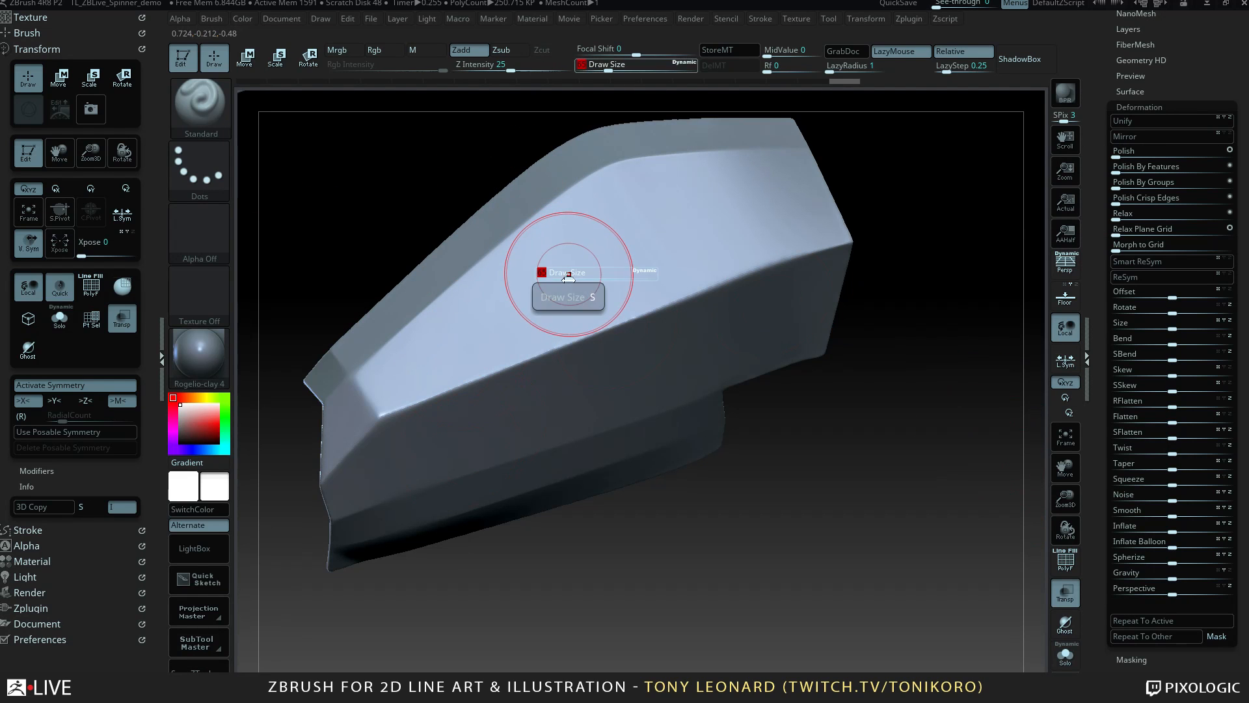
key(s)
drag(566, 288, 552, 293)
Show the stroke settings and paint a narrow mask line just below the panel's upper ridge, from its front corner to the bend.
drag(831, 229, 865, 423)
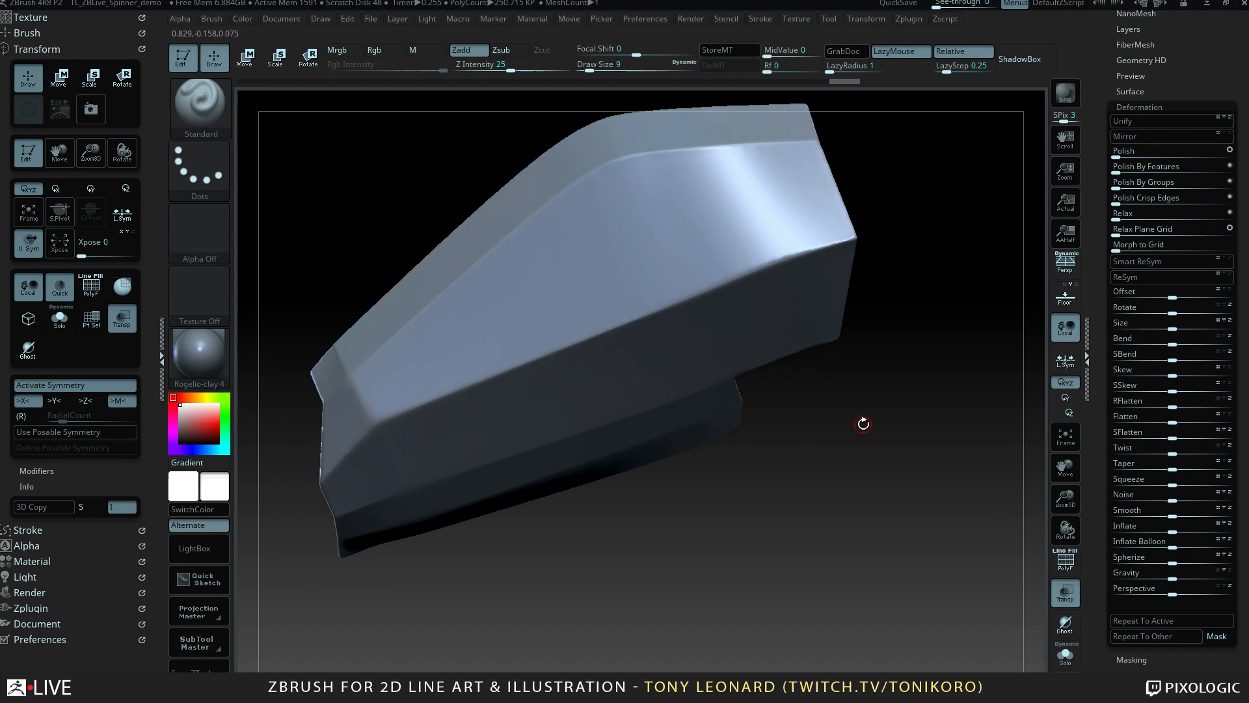
click(58, 52)
click(39, 65)
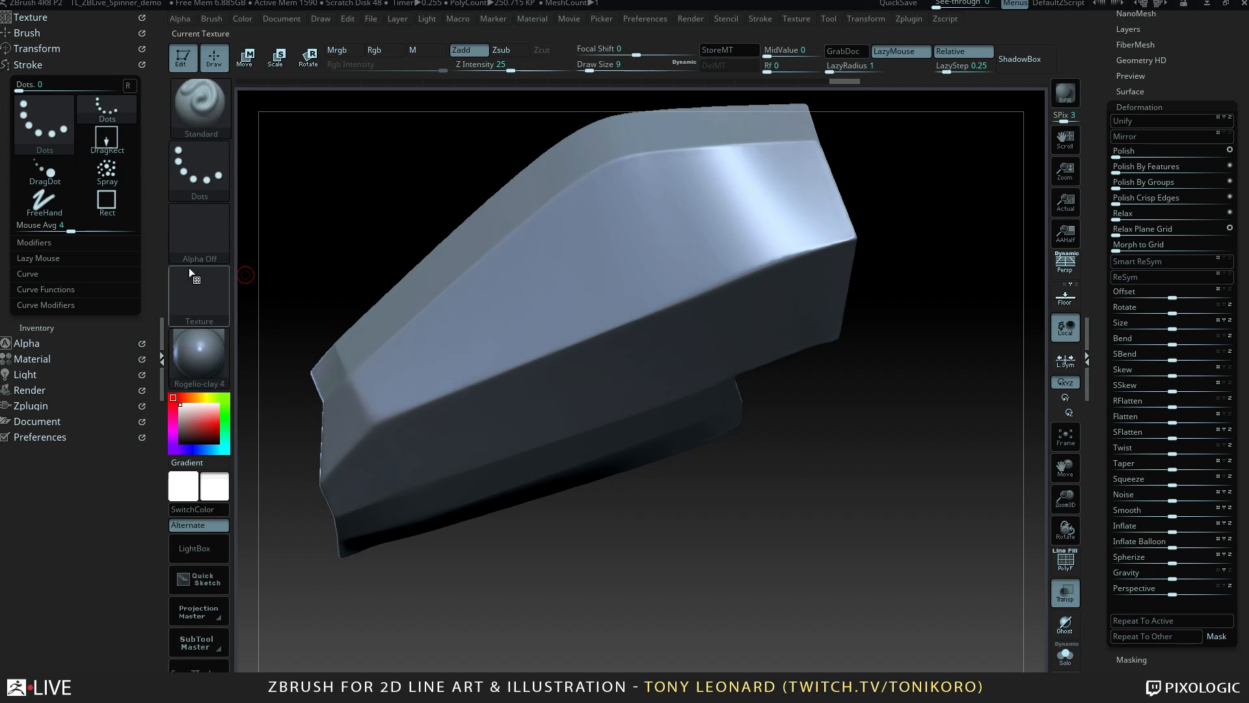
mouse_move(367, 204)
mouse_down()
mouse_move(516, 237)
mouse_move(528, 257)
mouse_move(444, 278)
mouse_move(459, 312)
mouse_up()
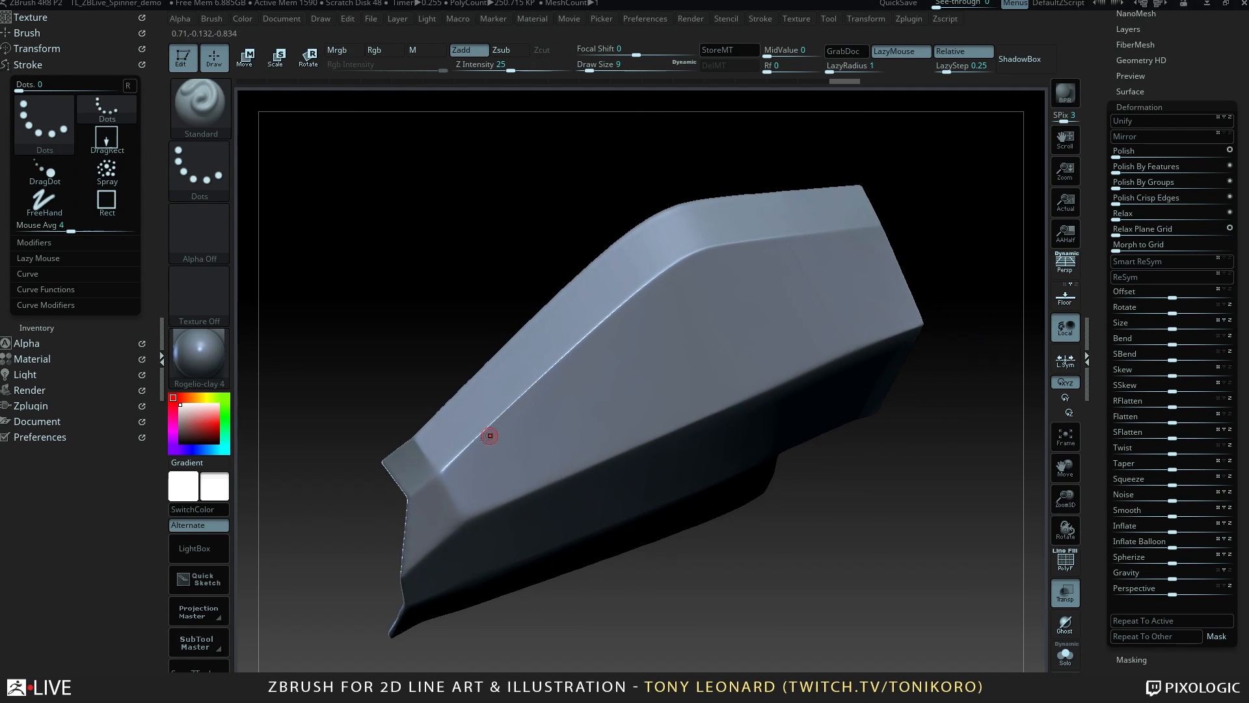
key(ctrl)
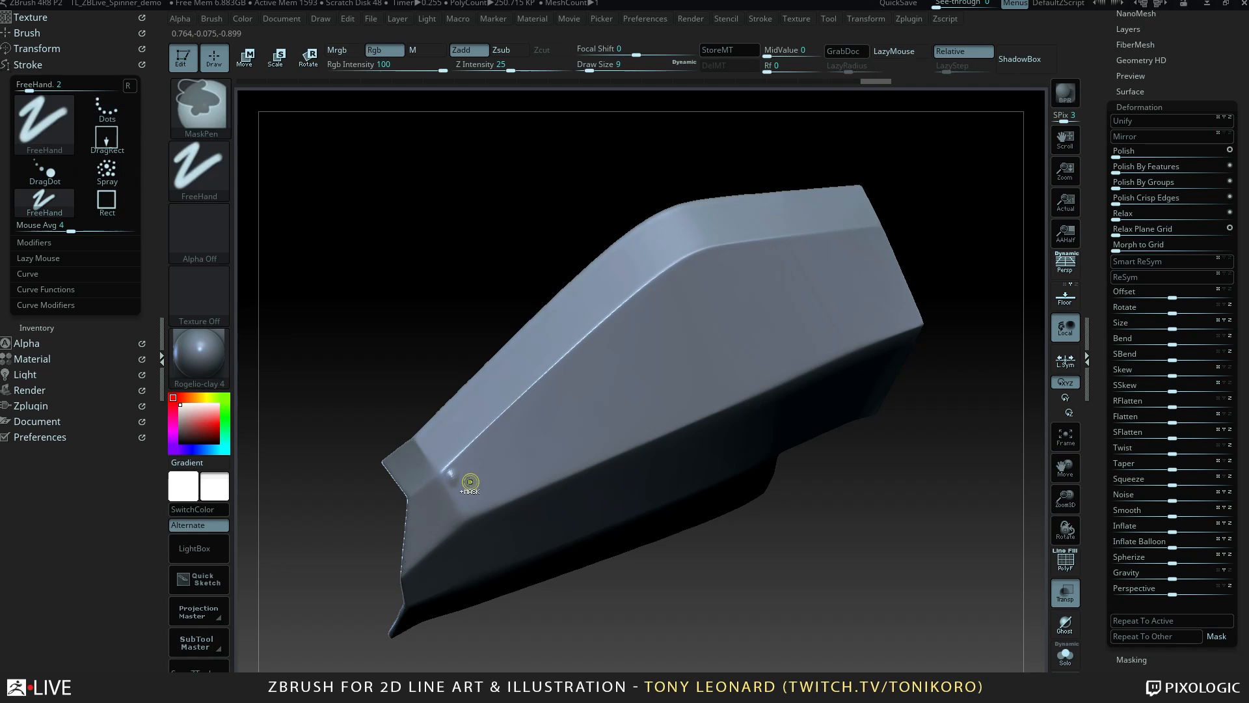
key(ctrl)
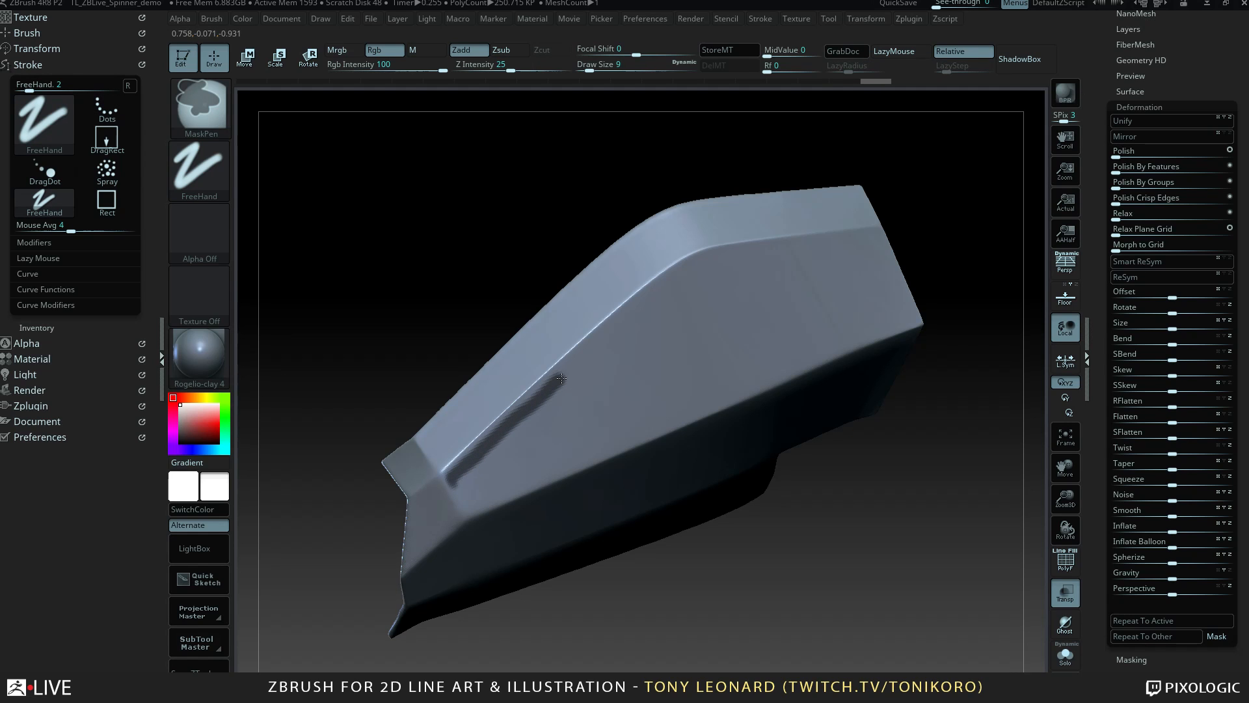
ctrl+drag(561, 378, 723, 262)
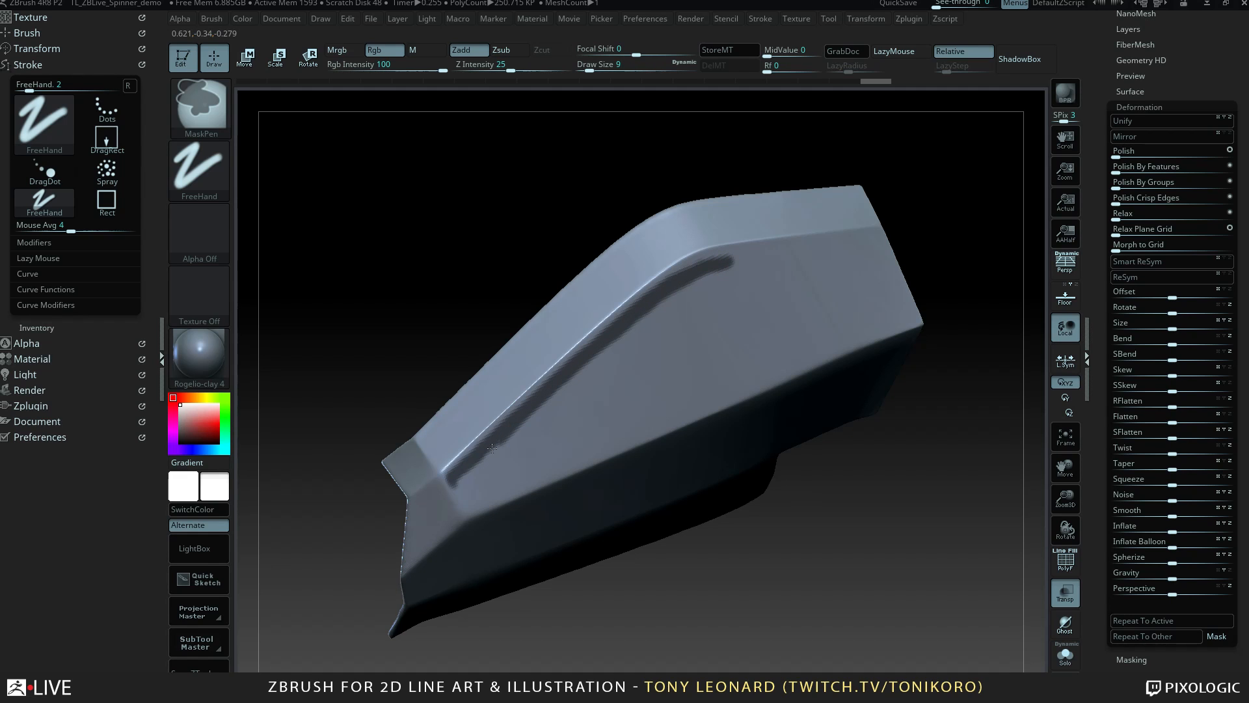
Complete the closed mask outline on the panel's side face, with a stepped notch low at the front and a slanted rear end.
key(ctrl)
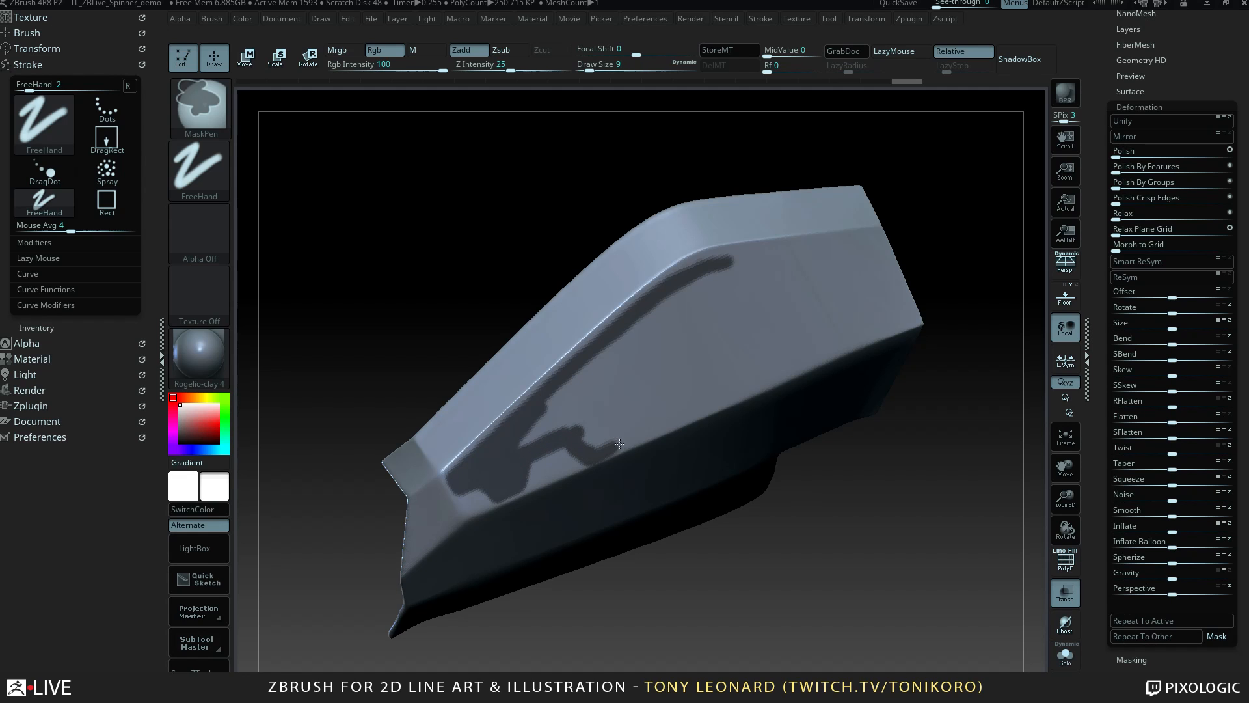
ctrl+drag(638, 436, 684, 417)
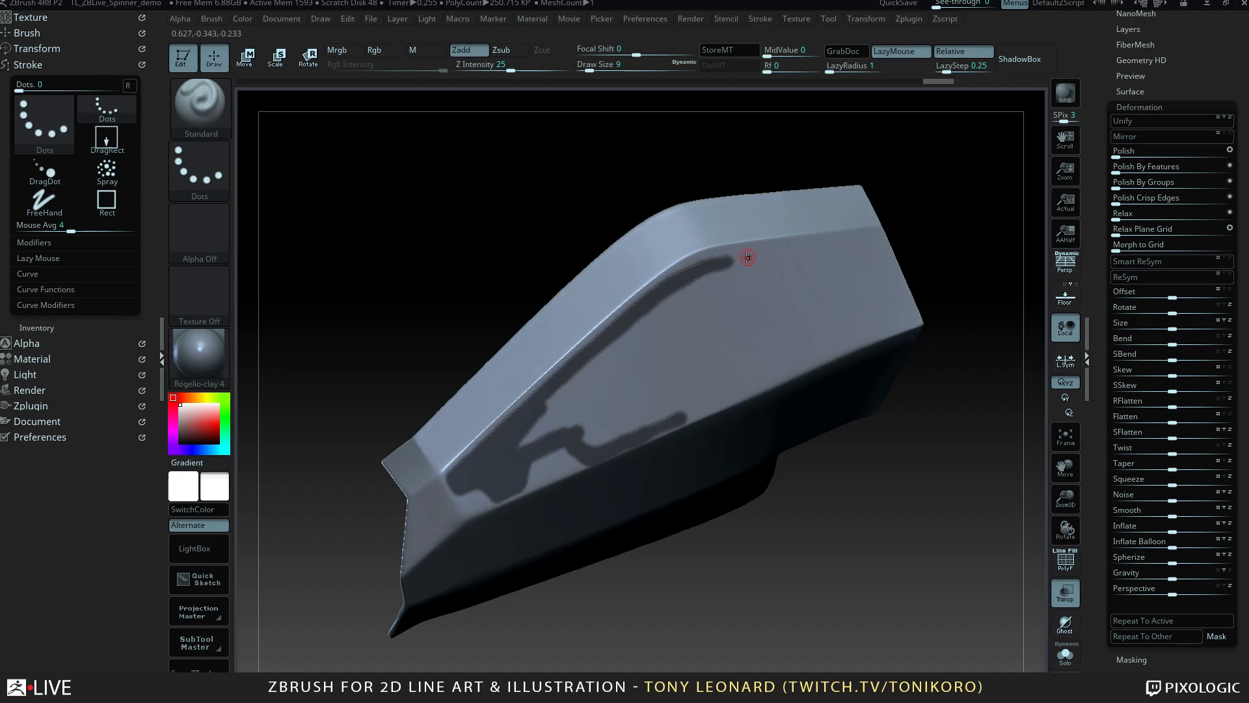
ctrl+drag(745, 275, 794, 282)
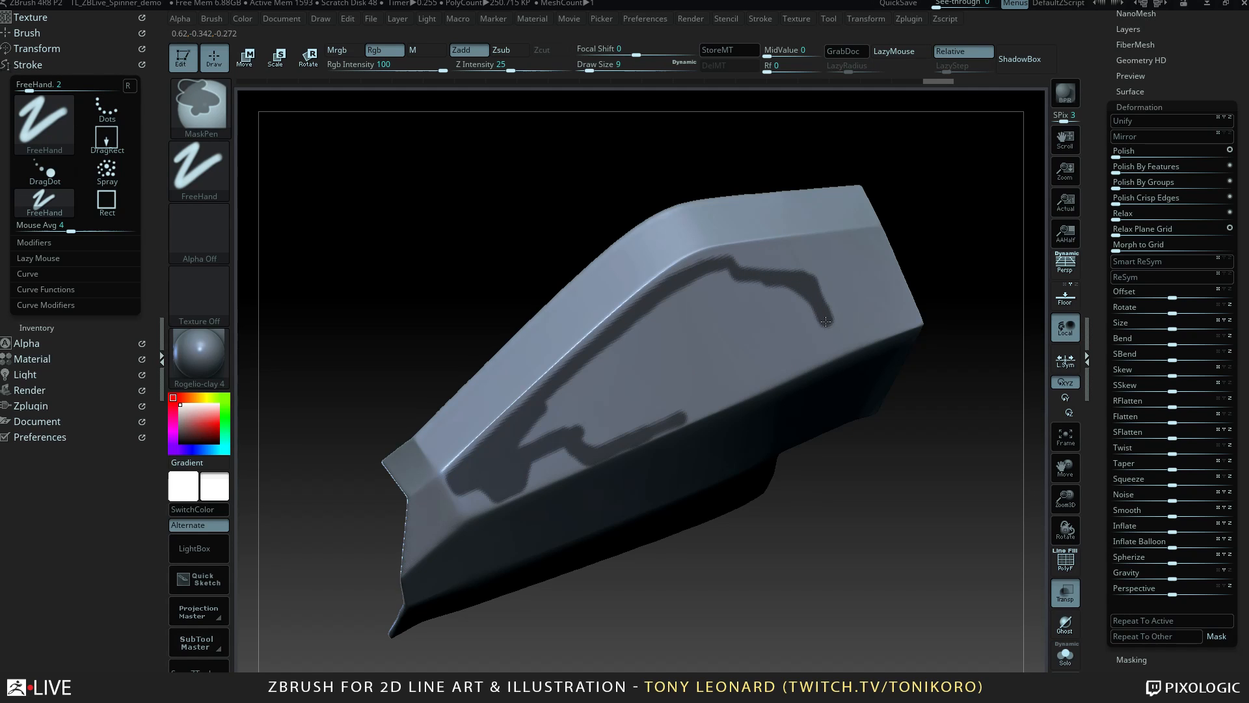
ctrl+drag(837, 347, 822, 358)
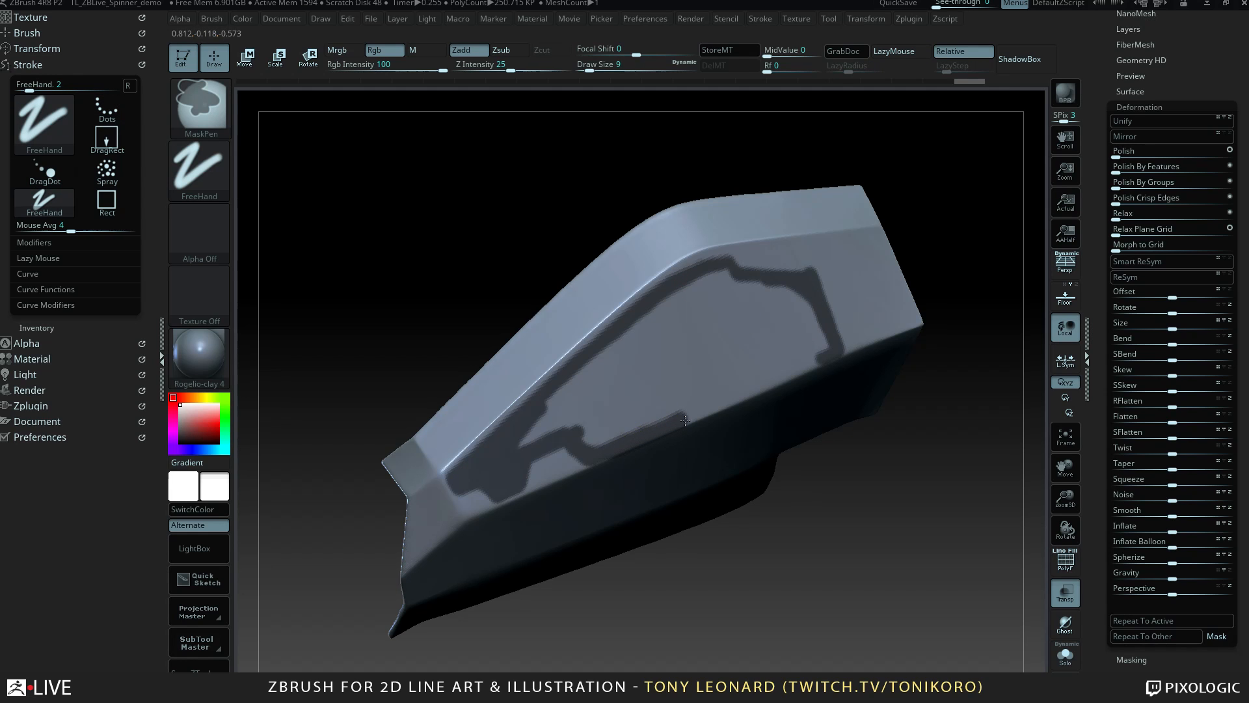
ctrl+drag(684, 419, 827, 358)
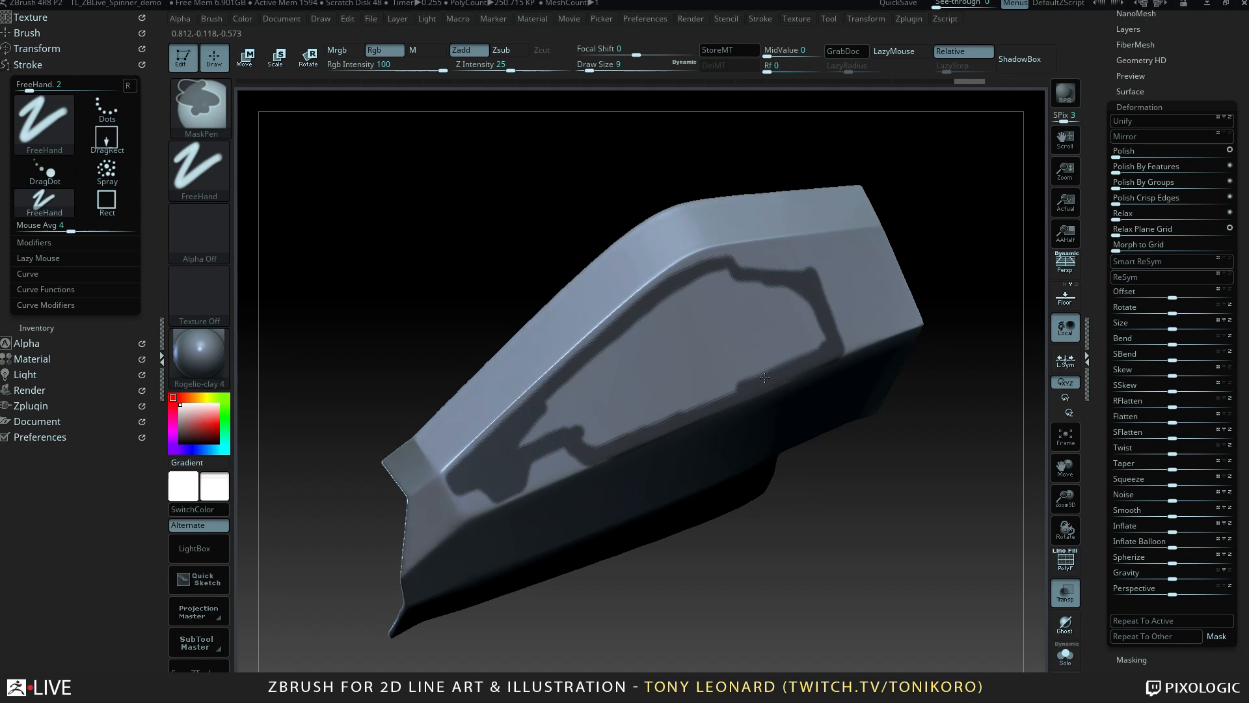
Set the draw size to 37 and fill the inside of the outlined area with mask.
key(s)
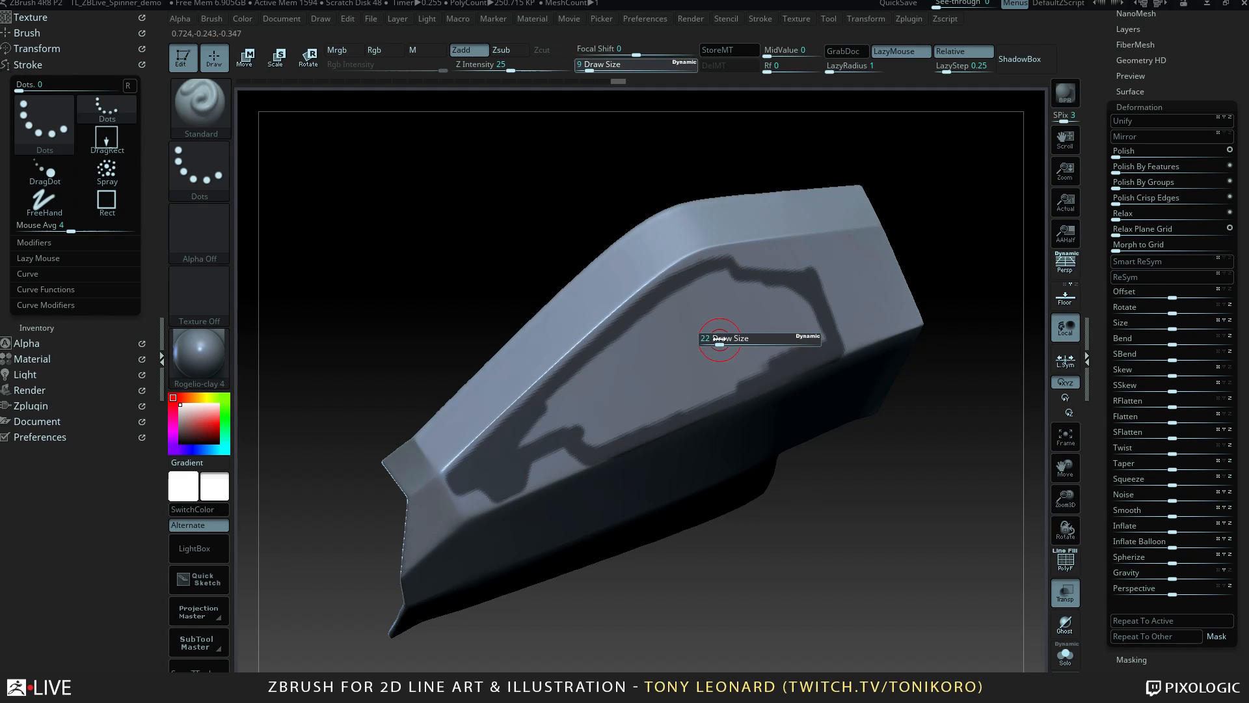
mouse_move(736, 301)
ctrl+mouse_down()
mouse_move(669, 314)
mouse_move(541, 421)
mouse_move(627, 432)
mouse_move(780, 296)
mouse_move(811, 341)
mouse_move(708, 370)
mouse_move(767, 358)
ctrl+mouse_up()
mouse_move(888, 484)
mouse_down()
mouse_move(946, 501)
mouse_move(899, 493)
mouse_up()
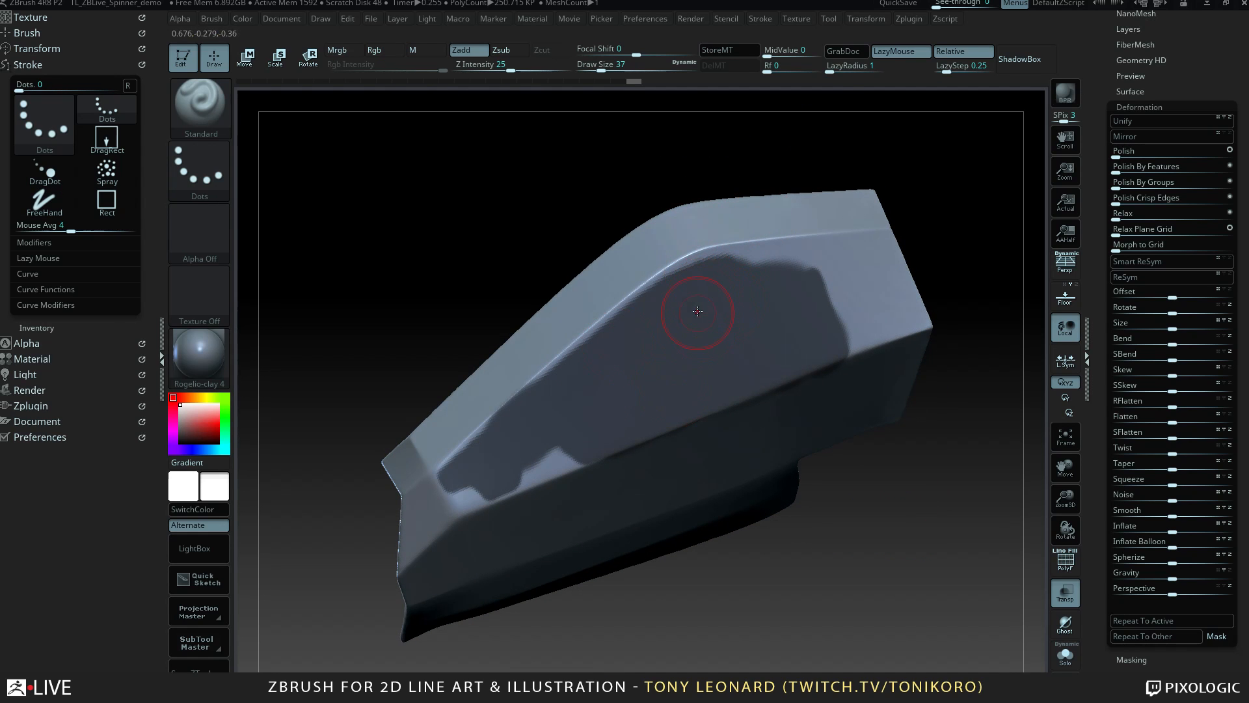
Set the draw size to 20 and extend the mask over the upper ridge's bend and towards the panel's rear edge.
key(s)
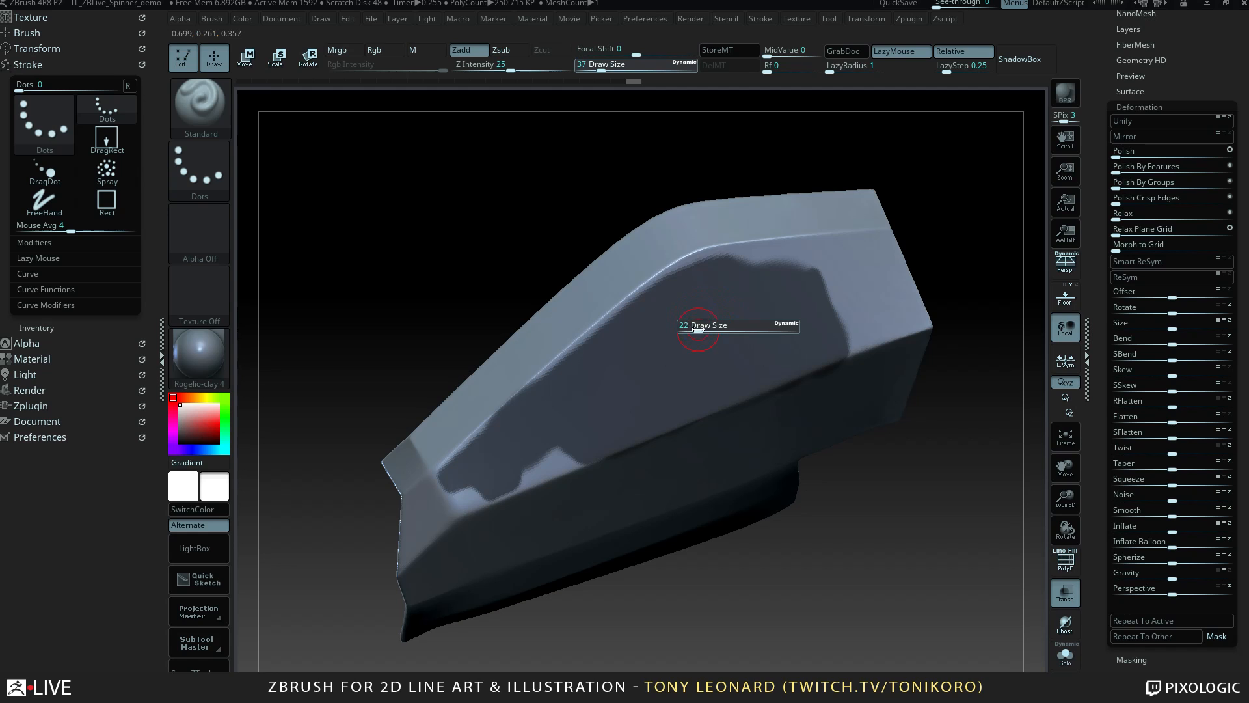
drag(698, 329, 696, 330)
ctrl+drag(654, 267, 715, 243)
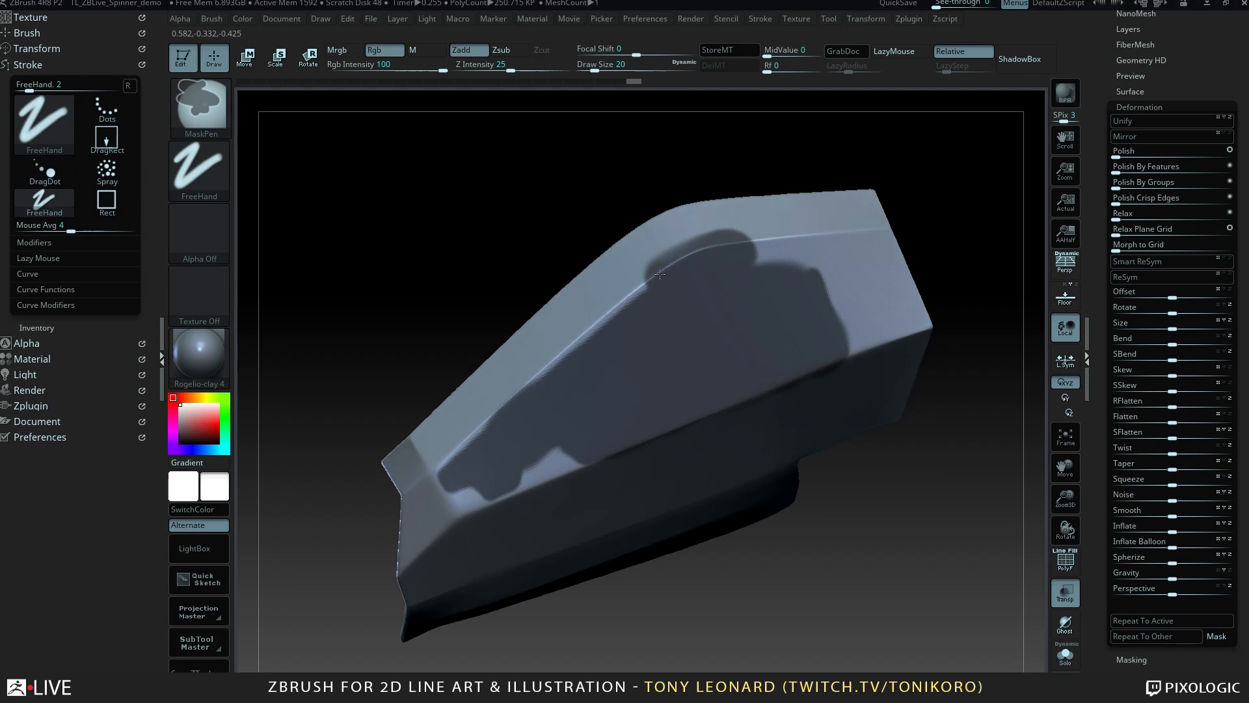
mouse_move(758, 260)
ctrl+mouse_down()
mouse_move(855, 248)
mouse_move(896, 279)
mouse_move(901, 304)
mouse_move(833, 329)
mouse_move(819, 304)
ctrl+mouse_up()
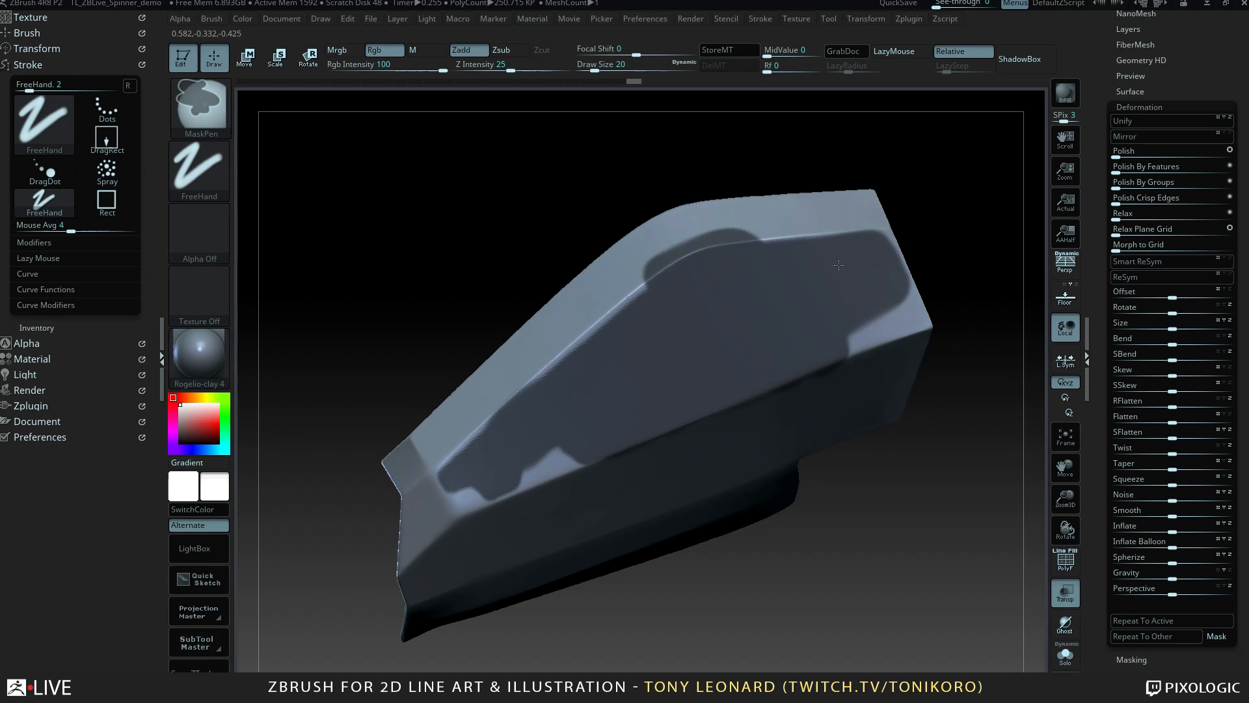
mouse_move(887, 509)
mouse_down()
mouse_move(900, 527)
mouse_move(889, 522)
mouse_up()
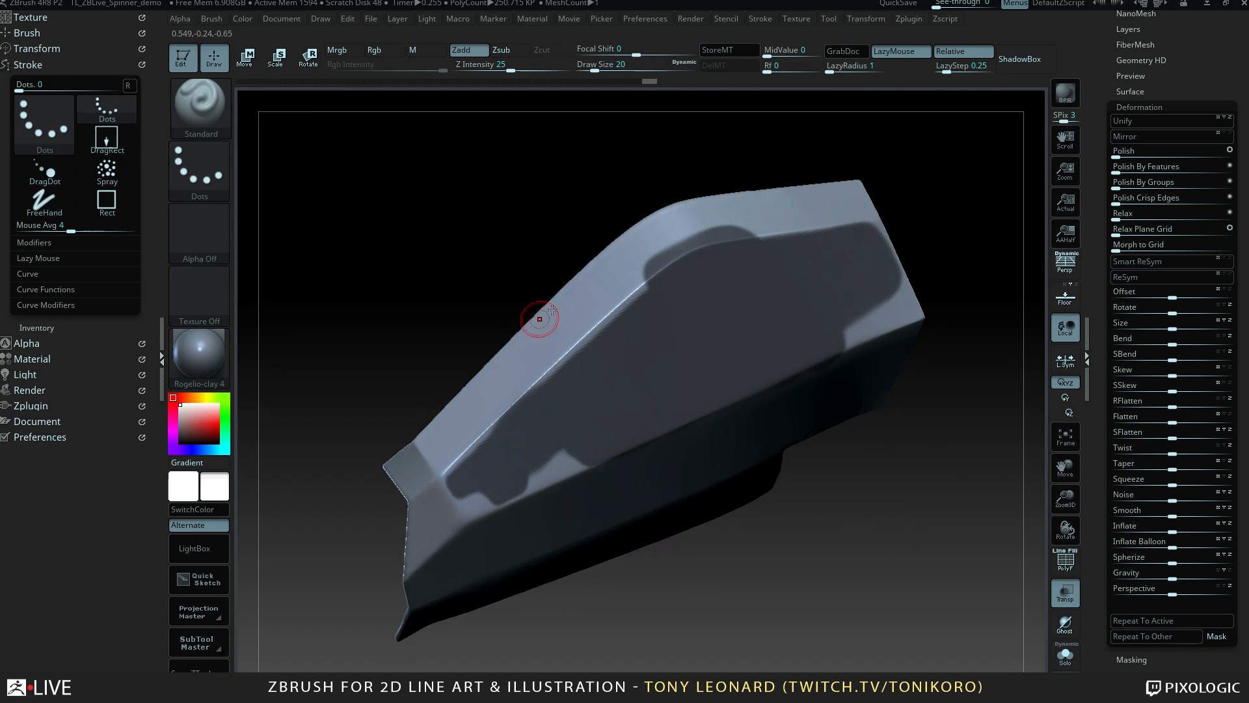
Set the draw size to 7 and refine the mask's borders along the upper ridge and around the lower front notch.
key(s)
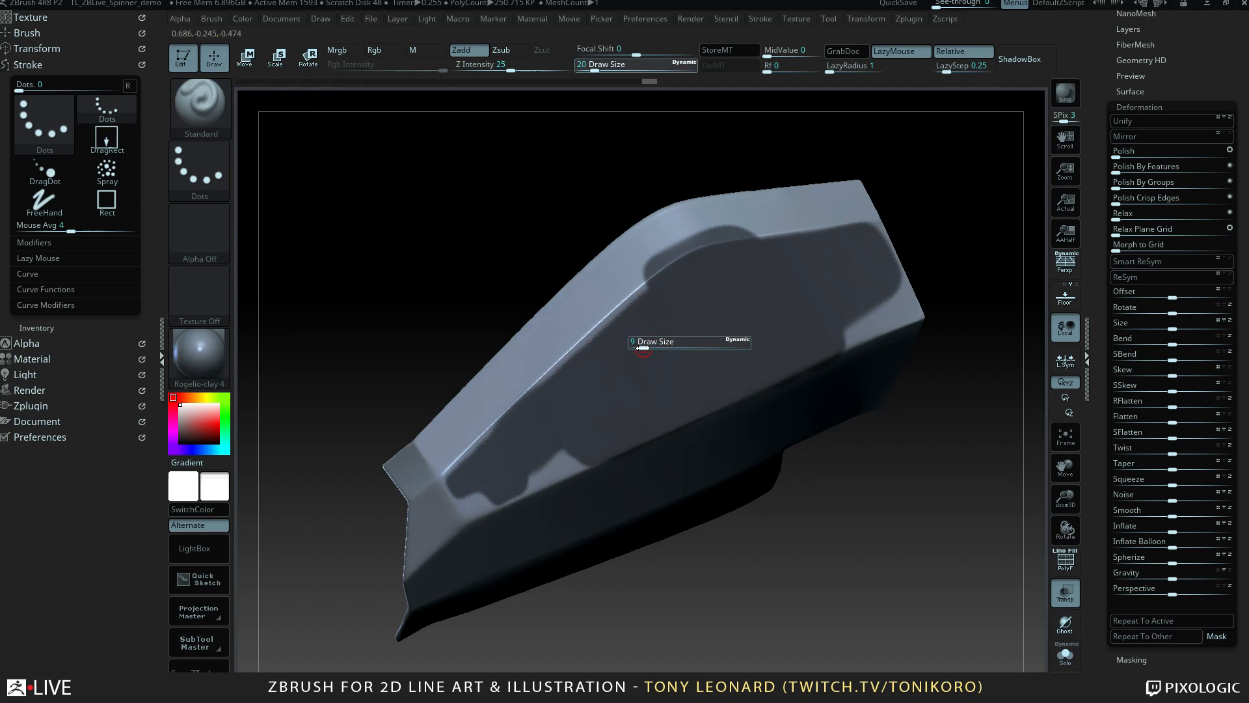
drag(643, 349, 640, 349)
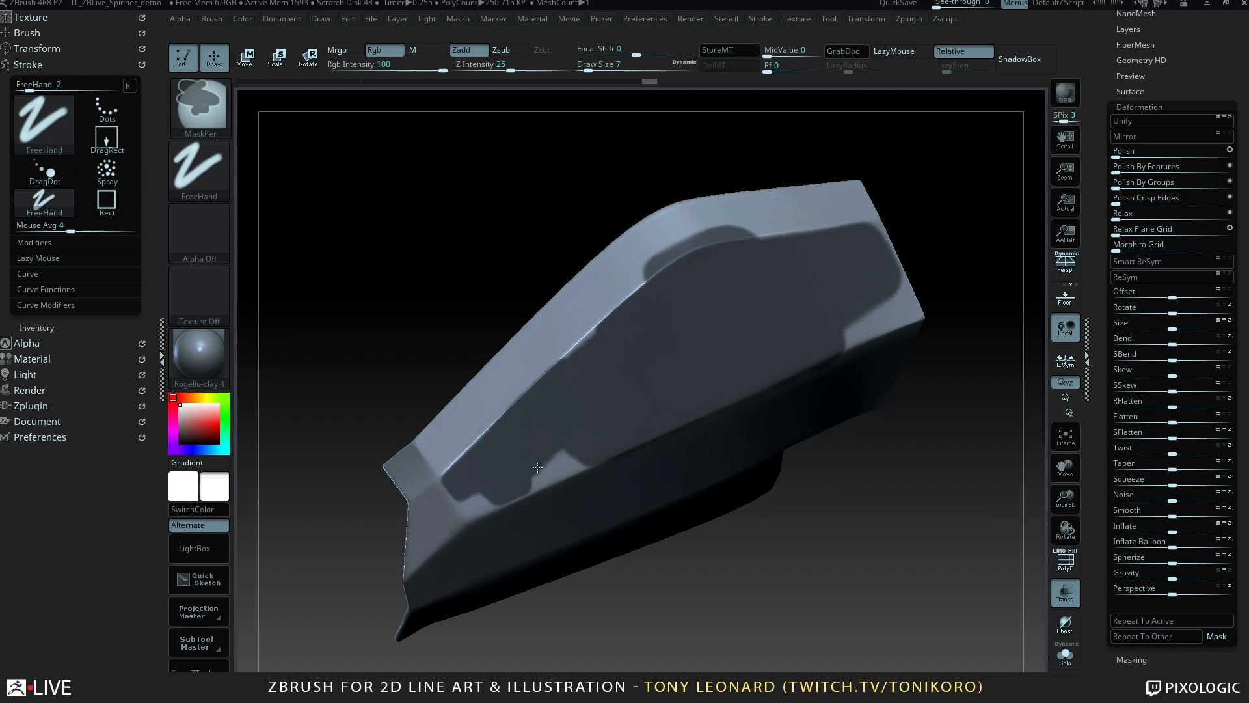
ctrl+drag(537, 467, 579, 445)
Erase the mask that spills below the panel's lower lengthwise ridge.
drag(851, 572, 833, 500)
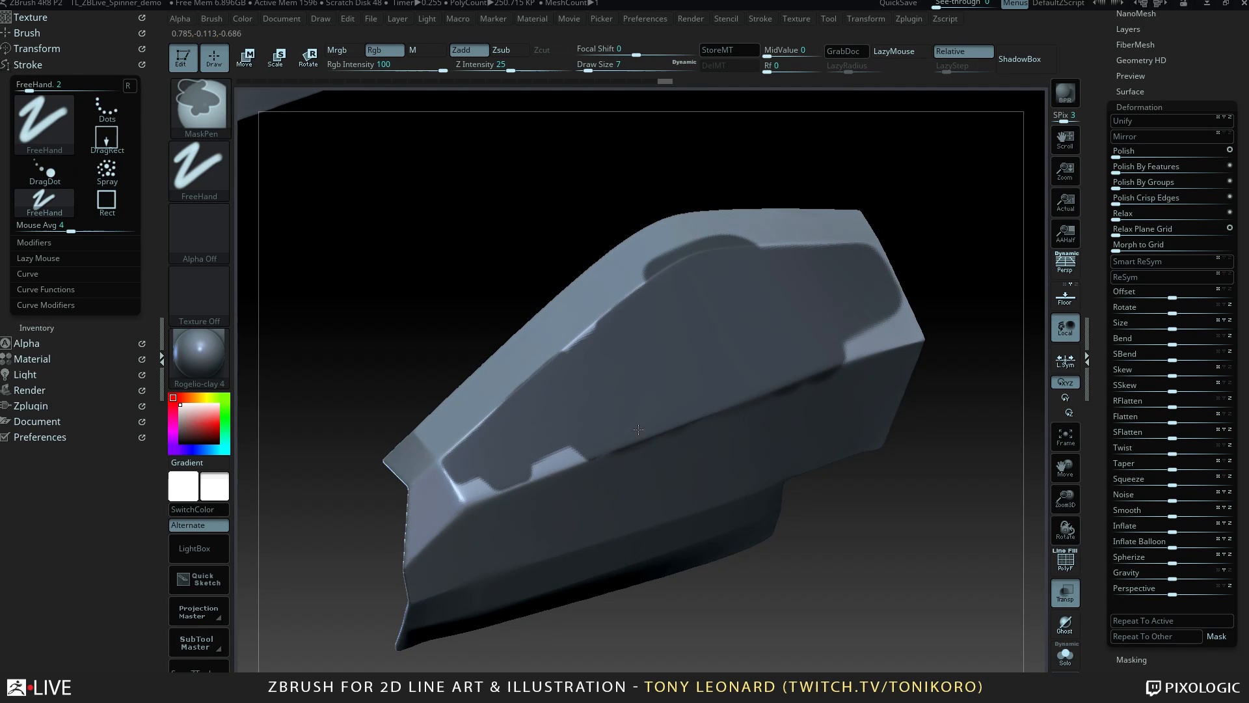
drag(943, 524, 627, 485)
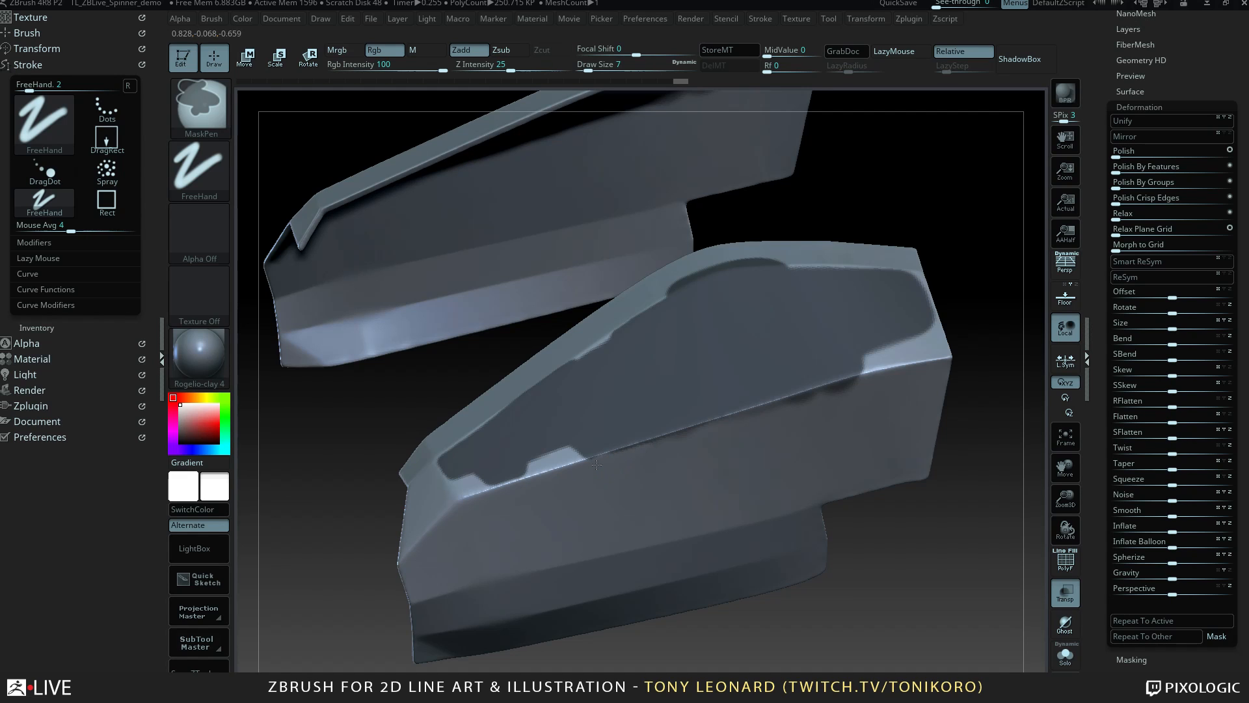
drag(597, 461, 871, 376)
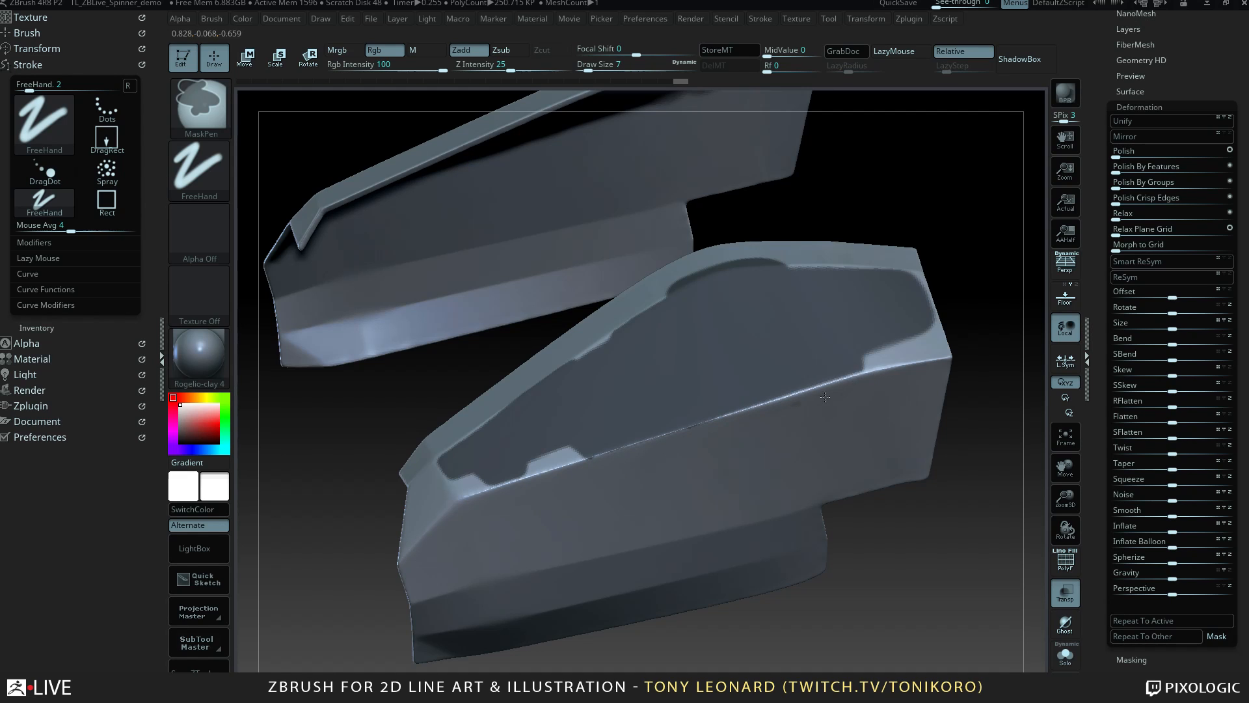
ctrl+drag(756, 430, 670, 457)
Trim the mask's lower rear notch and erase its overlap along the rear stretch of the upper ridge and the rear edge.
mouse_move(946, 568)
mouse_down()
mouse_move(846, 514)
mouse_move(915, 462)
mouse_up()
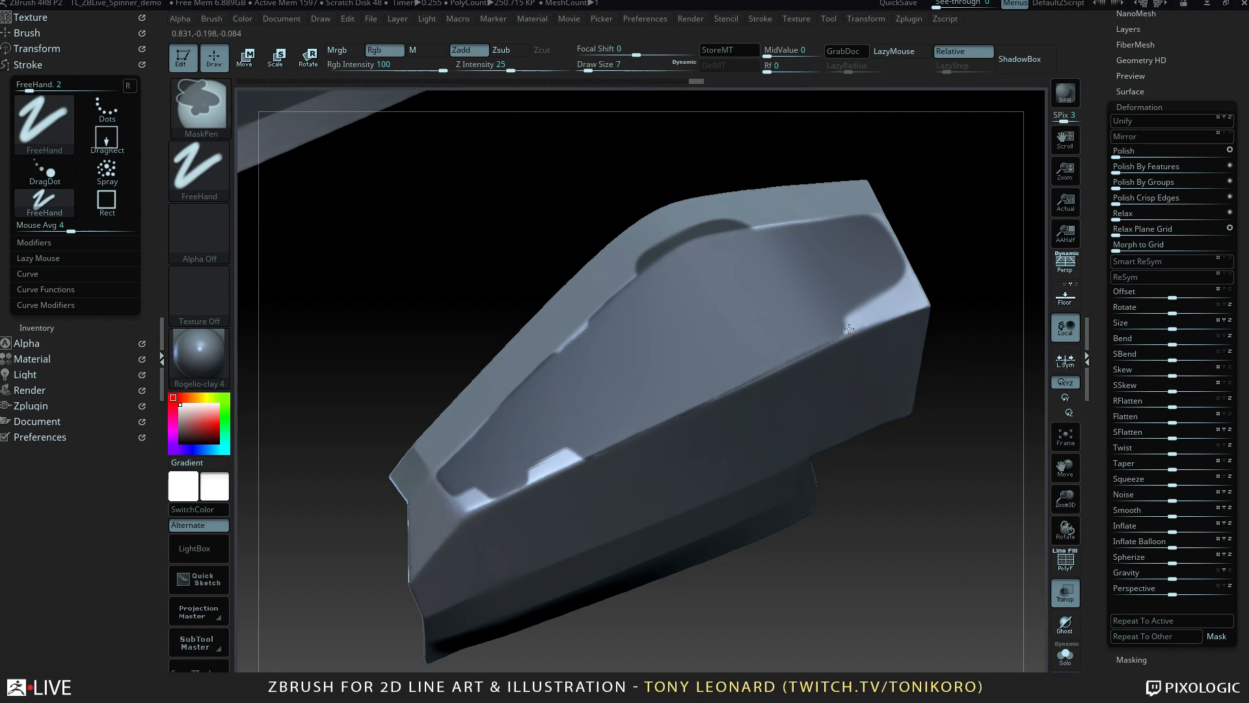
ctrl+alt+drag(849, 318, 906, 276)
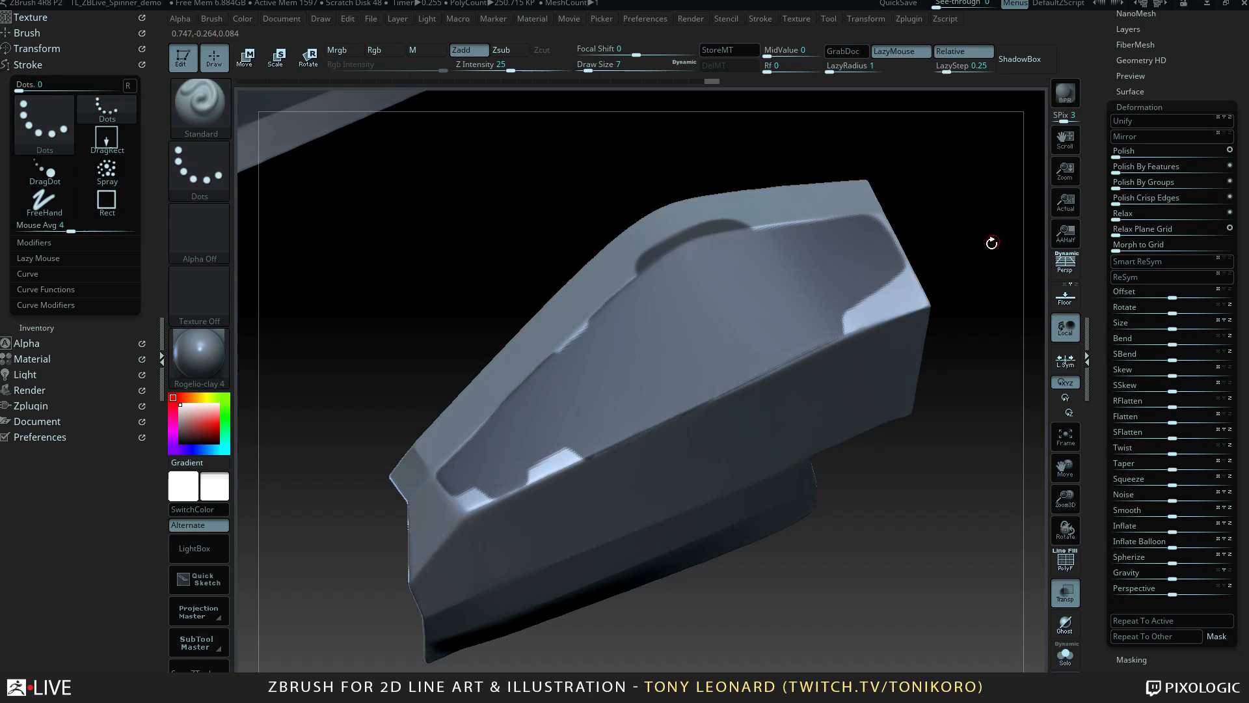
drag(990, 243, 954, 307)
key(ctrl)
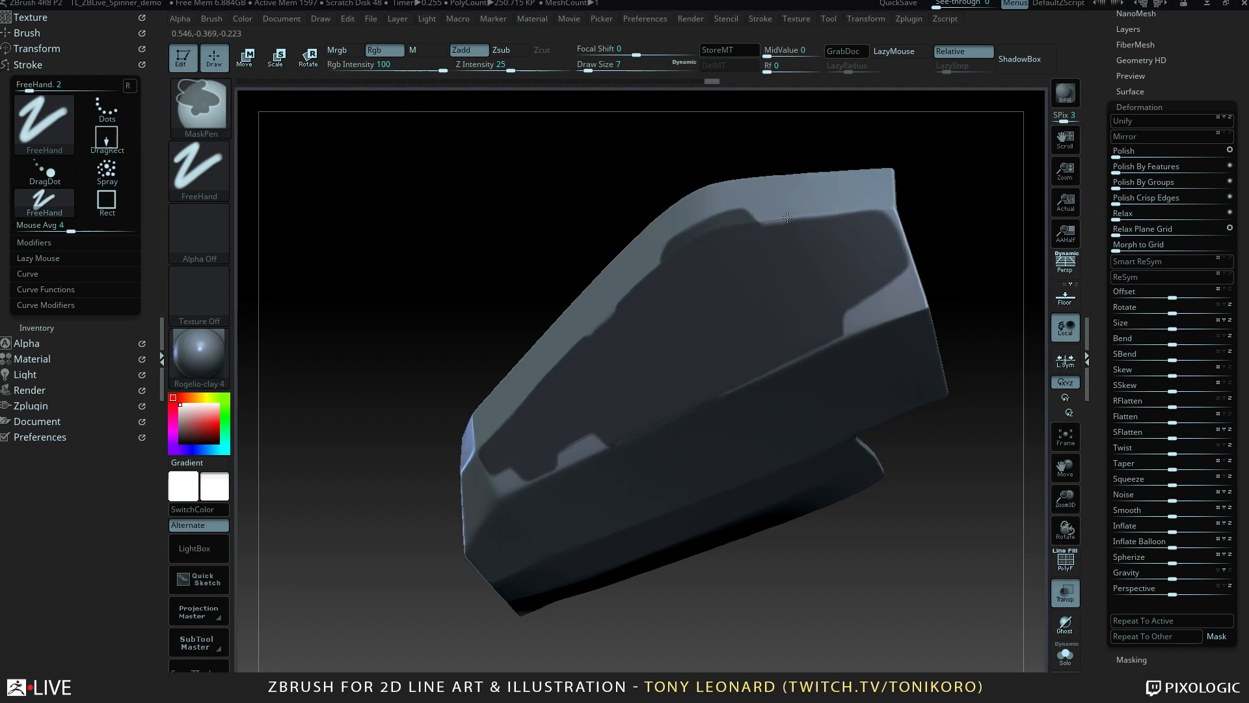
ctrl+alt+drag(819, 214, 857, 211)
mouse_move(772, 221)
ctrl+alt+mouse_down()
mouse_move(839, 214)
mouse_move(977, 296)
mouse_move(959, 302)
ctrl+alt+mouse_up()
mouse_move(960, 378)
mouse_down()
mouse_move(937, 477)
mouse_move(919, 473)
mouse_up()
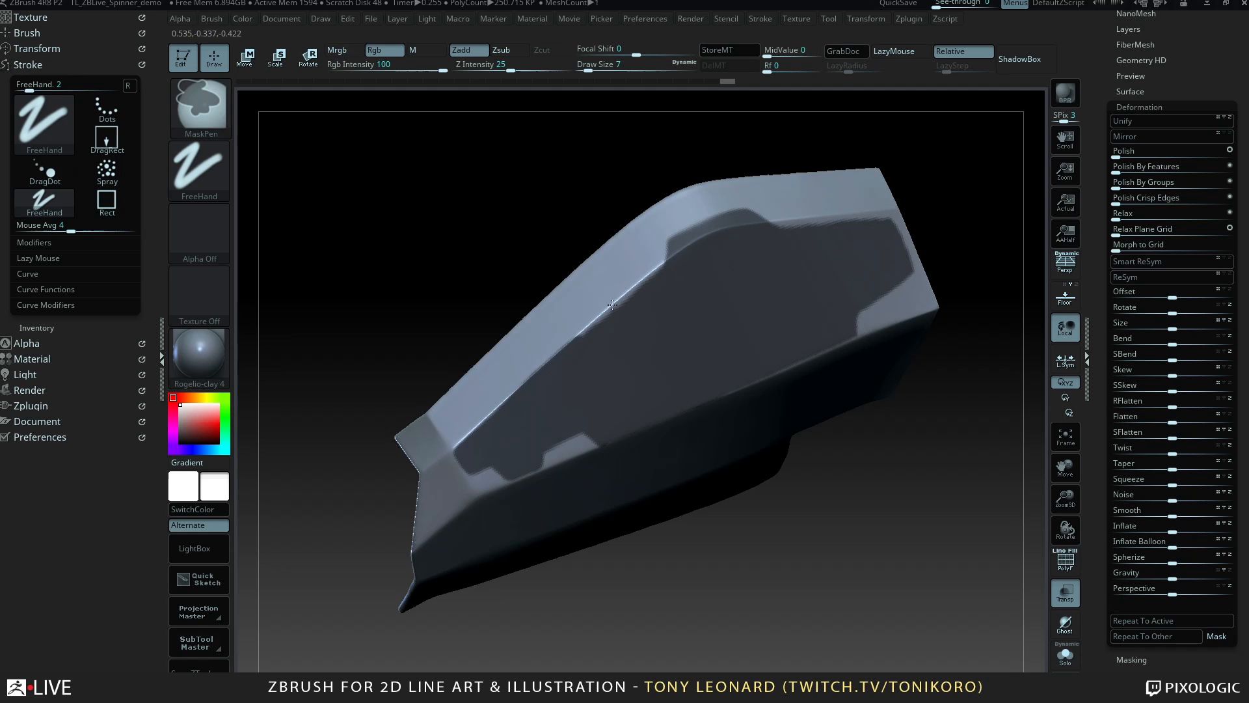
Cut a notch into the mask midway along the upper ridge and trim its border back from there around the front corner.
drag(611, 315, 593, 335)
drag(575, 335, 524, 378)
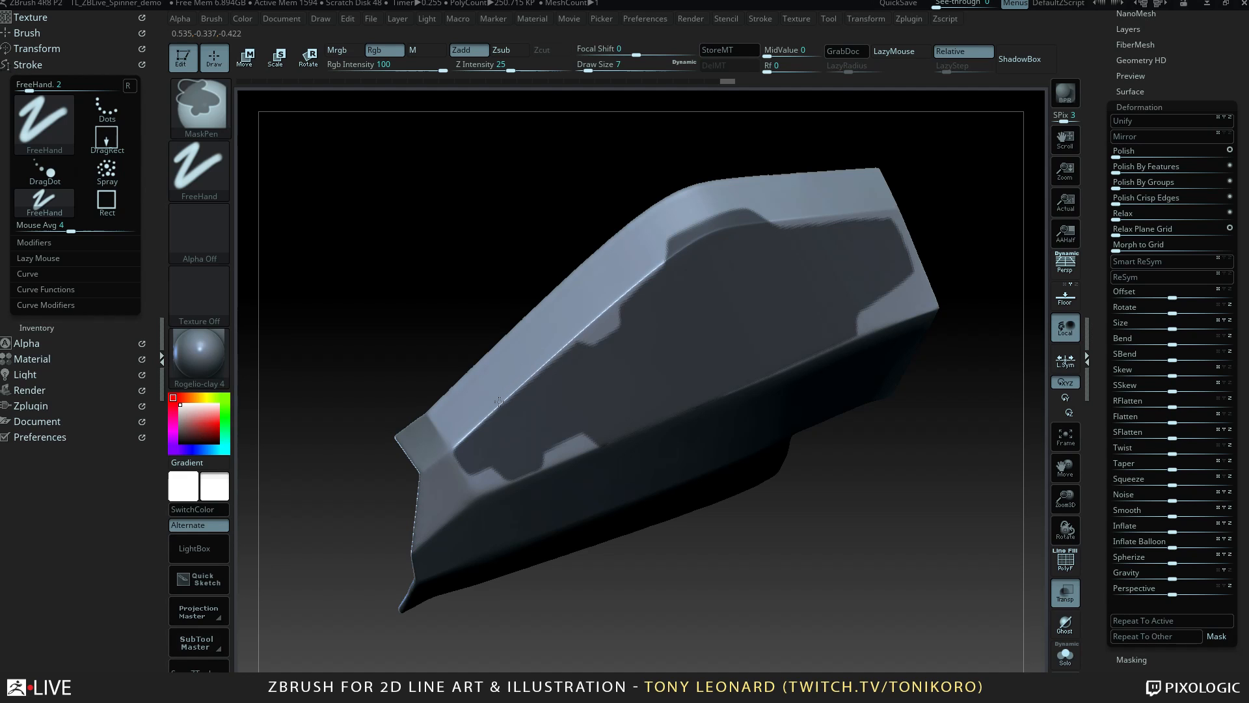
ctrl+alt+drag(455, 443, 585, 331)
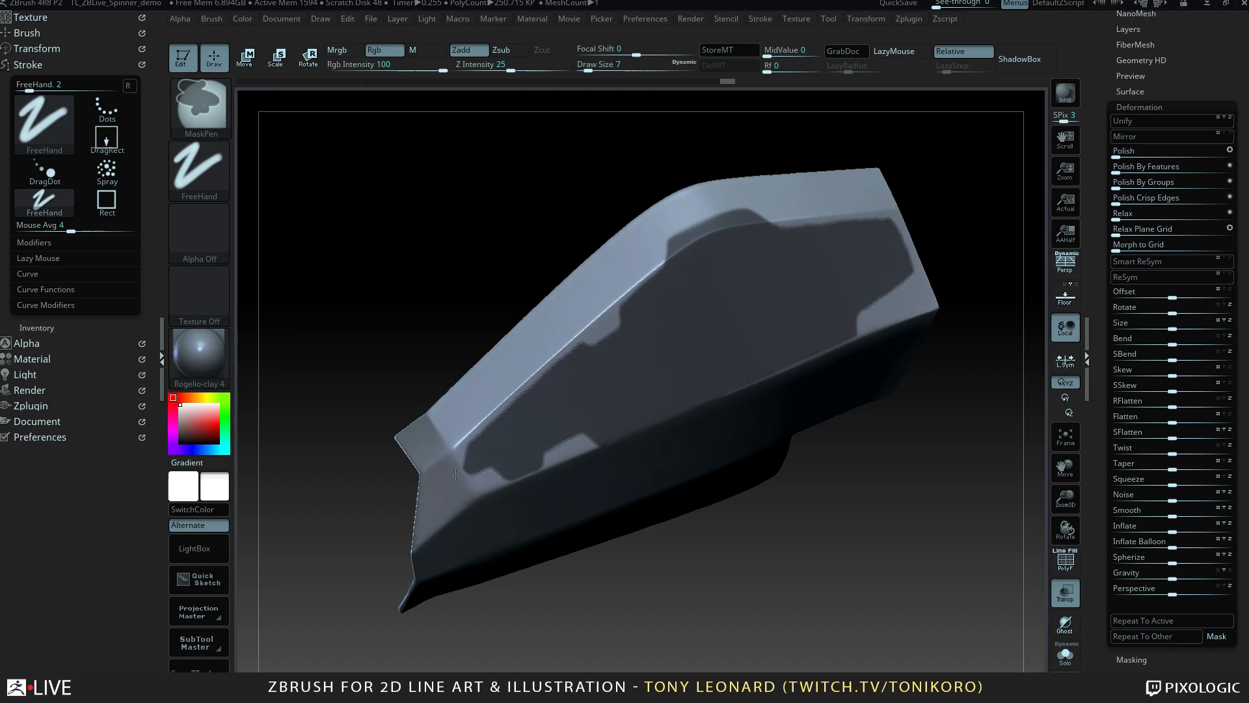
ctrl+alt+drag(476, 493, 461, 460)
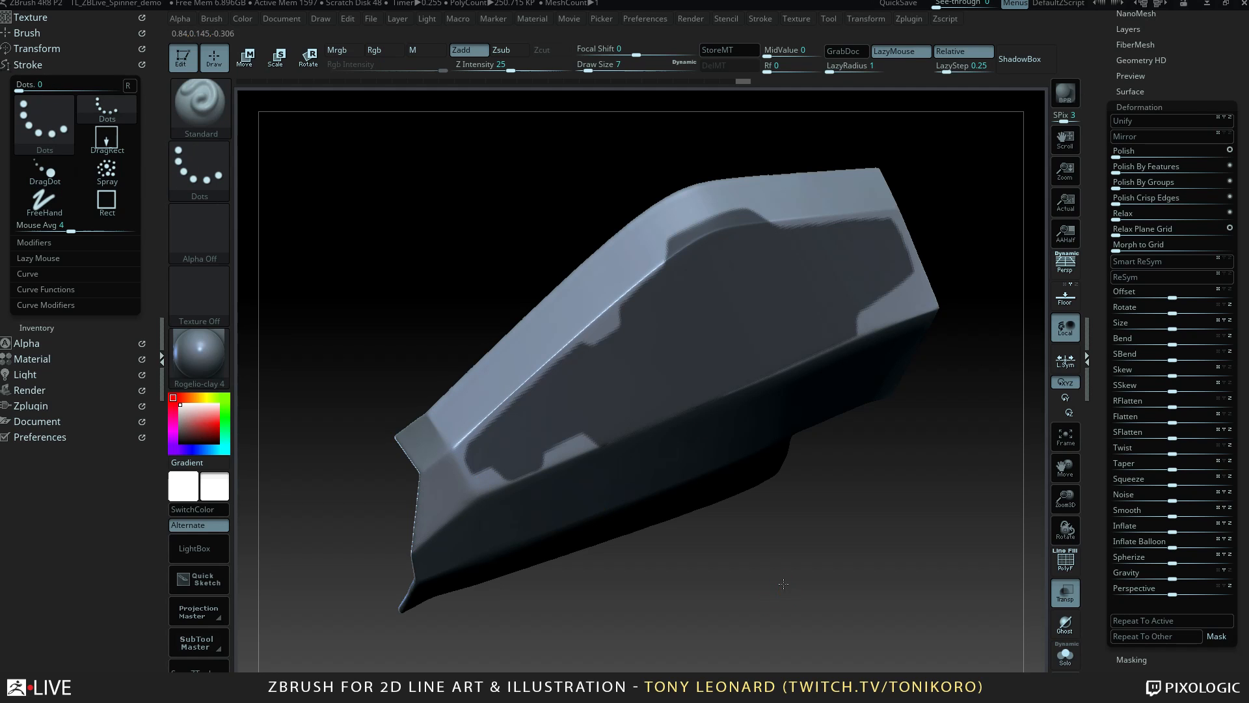
Check the mask's shape on both panels from several angles and blur its edges.
drag(783, 583, 547, 529)
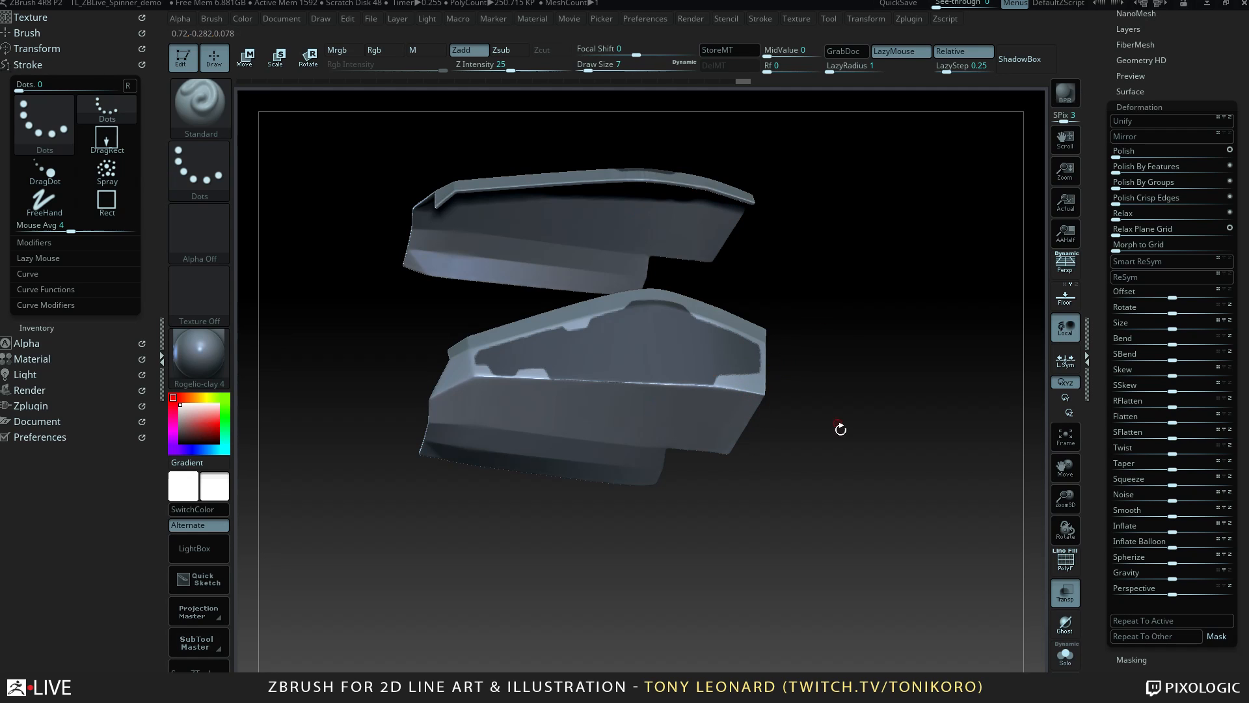
drag(839, 427, 856, 450)
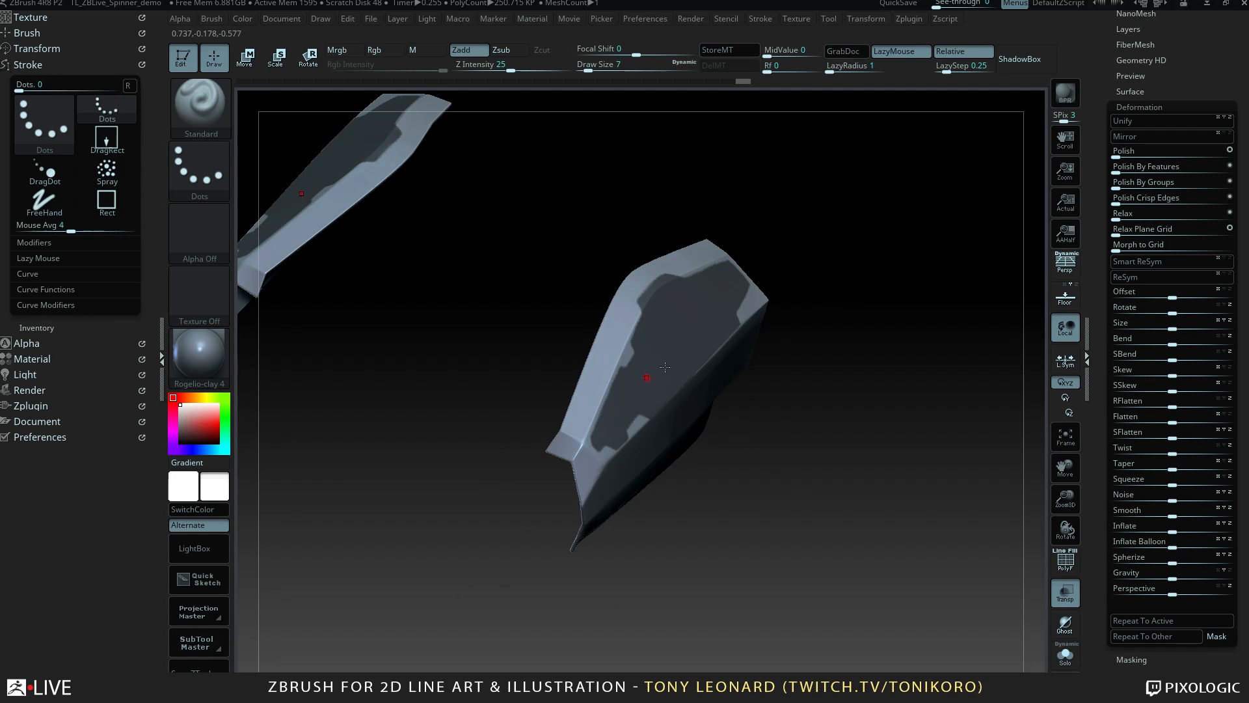
drag(841, 460, 712, 385)
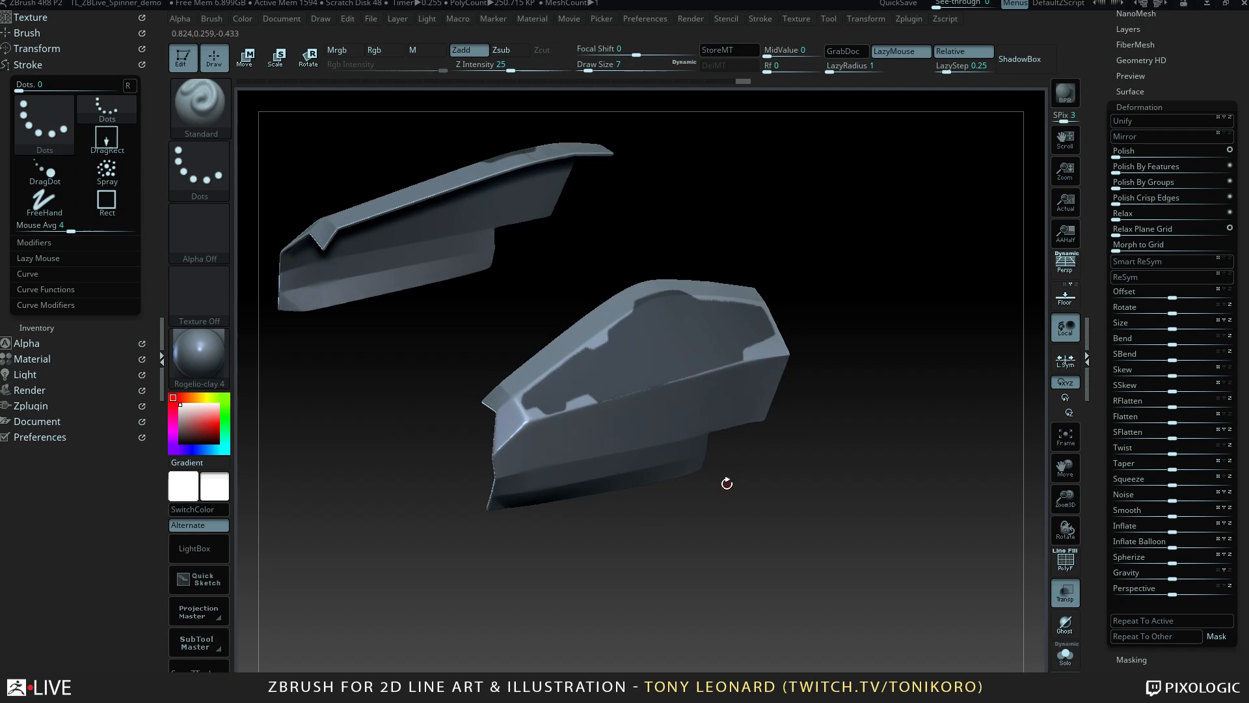
drag(759, 496, 747, 514)
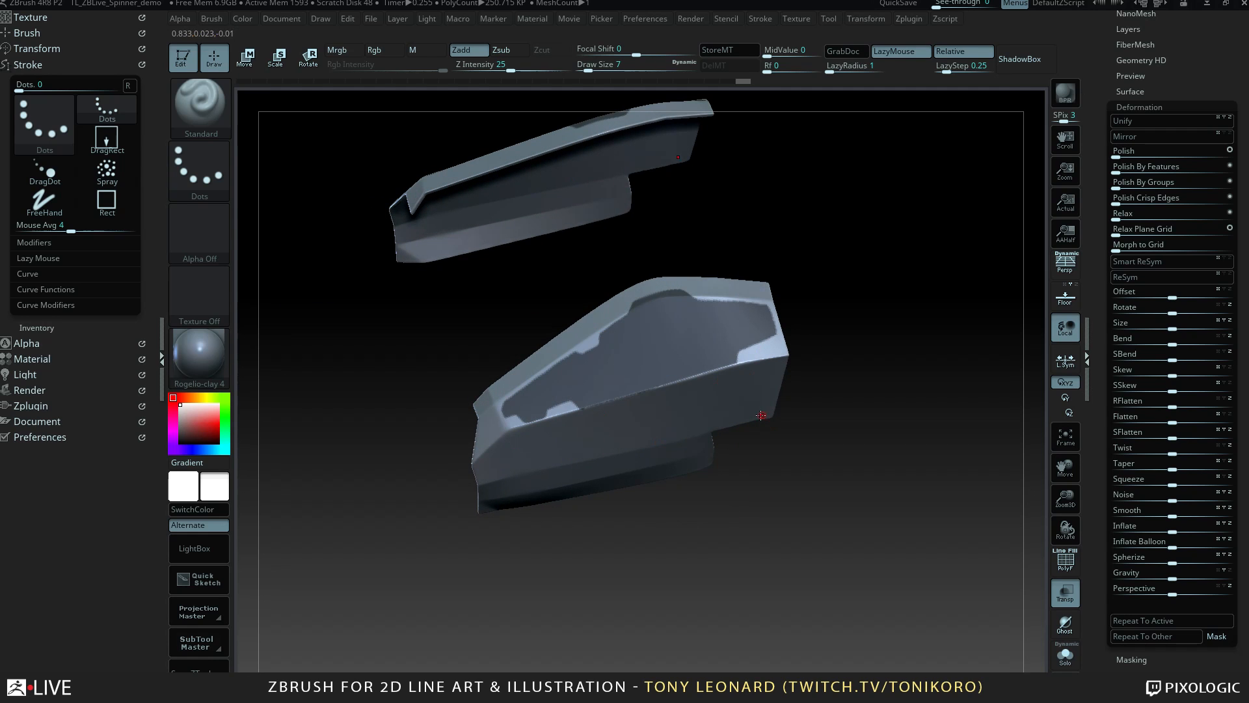
mouse_move(803, 410)
mouse_down()
mouse_move(917, 540)
mouse_move(894, 502)
mouse_move(586, 507)
mouse_move(607, 564)
mouse_up()
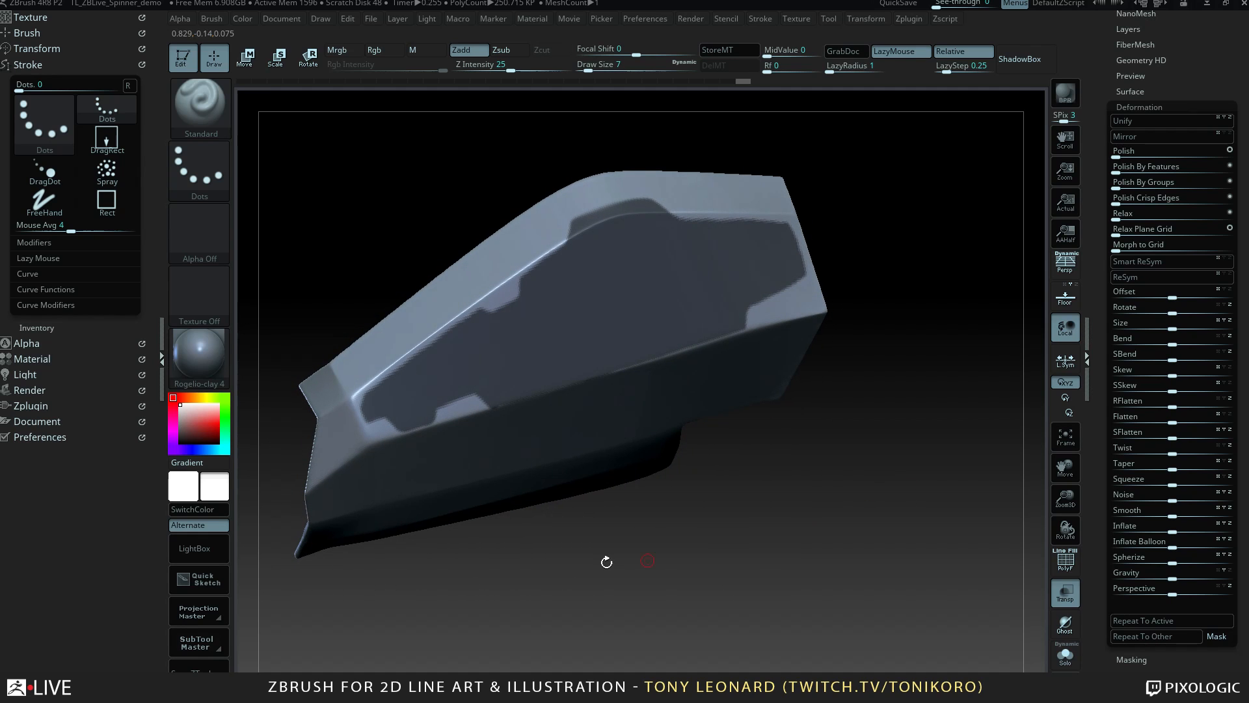
key(ctrl)
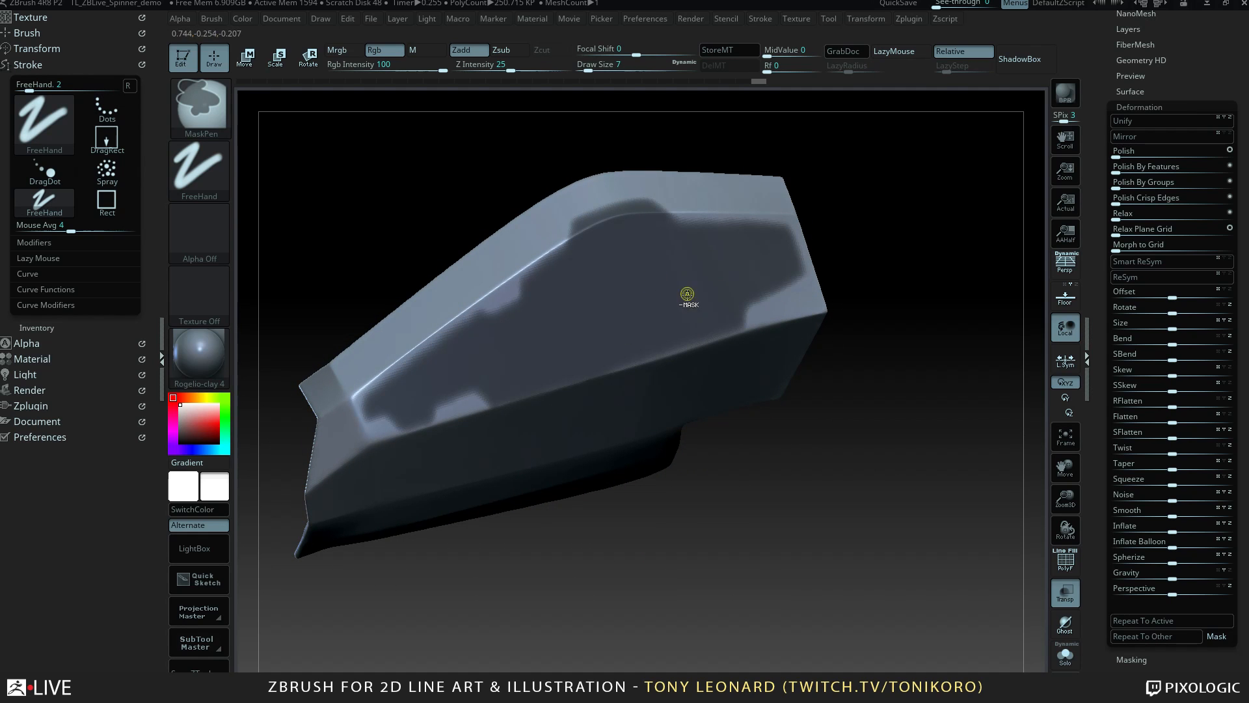
Sharpen the blurred edges of the side panels' mask and check its outline from a few angles.
ctrl+alt+click(684, 297)
ctrl+alt+click(685, 296)
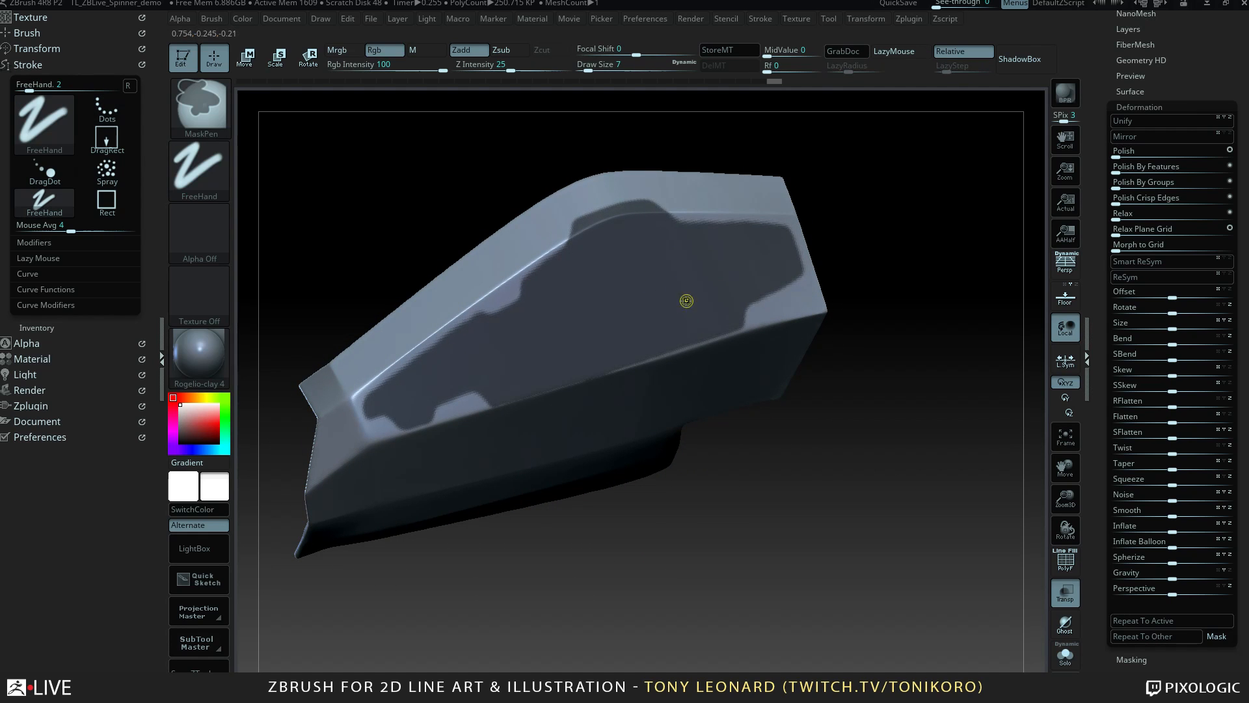
ctrl+alt+click(687, 300)
mouse_move(829, 485)
mouse_down()
mouse_move(898, 514)
mouse_move(772, 291)
mouse_up()
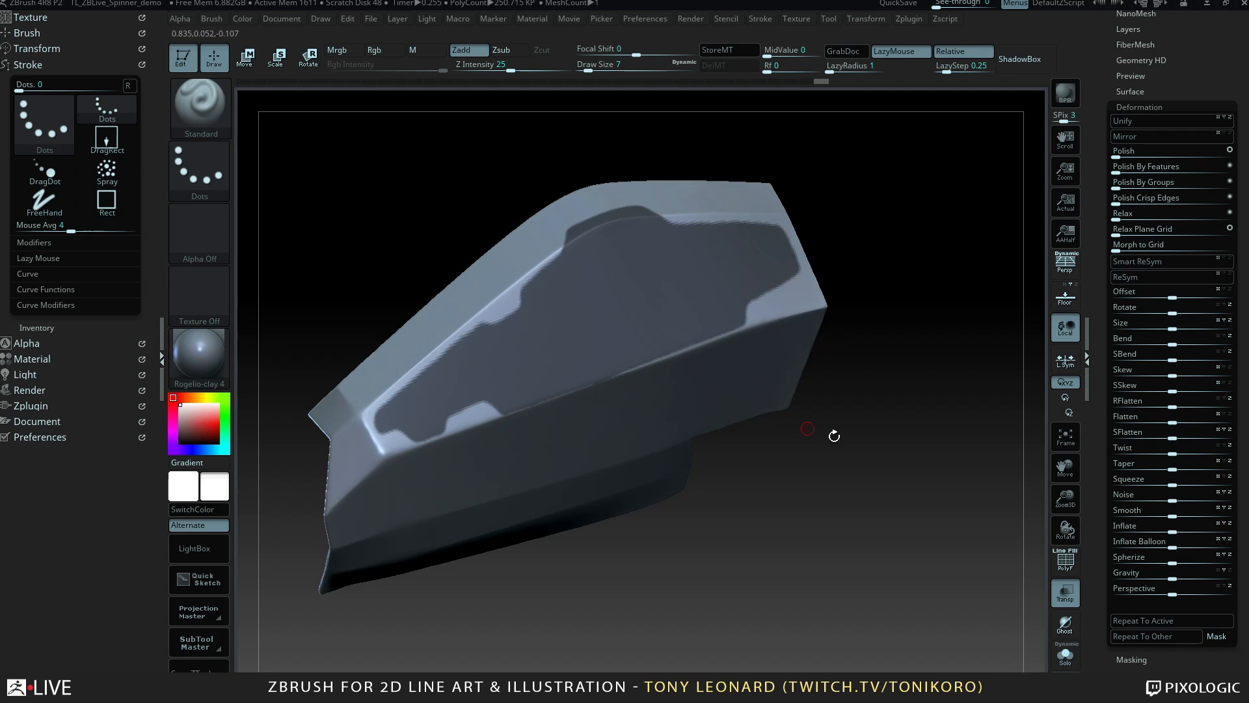
mouse_move(831, 432)
mouse_down()
mouse_move(861, 546)
mouse_move(897, 511)
mouse_move(636, 488)
mouse_up()
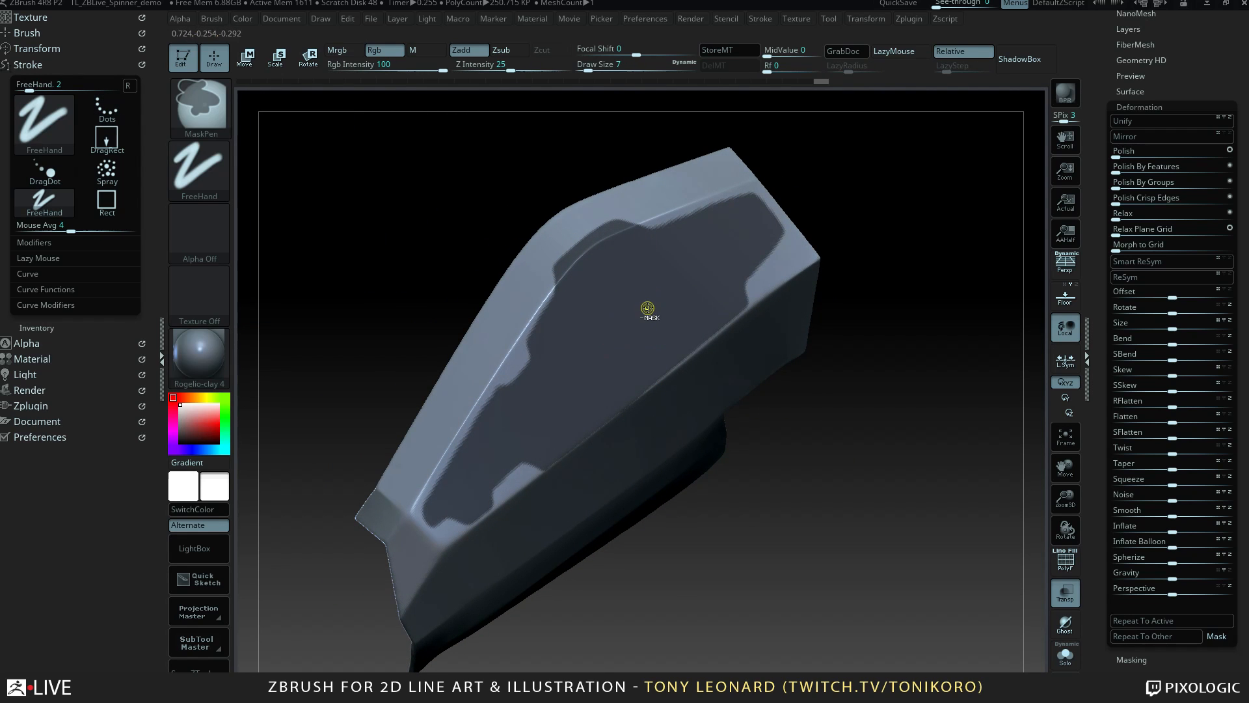
Touch up the mask's border beside the upper notch, around the narrow end and along the lower ridge.
drag(915, 399, 911, 455)
key(shift)
key(ctrl)
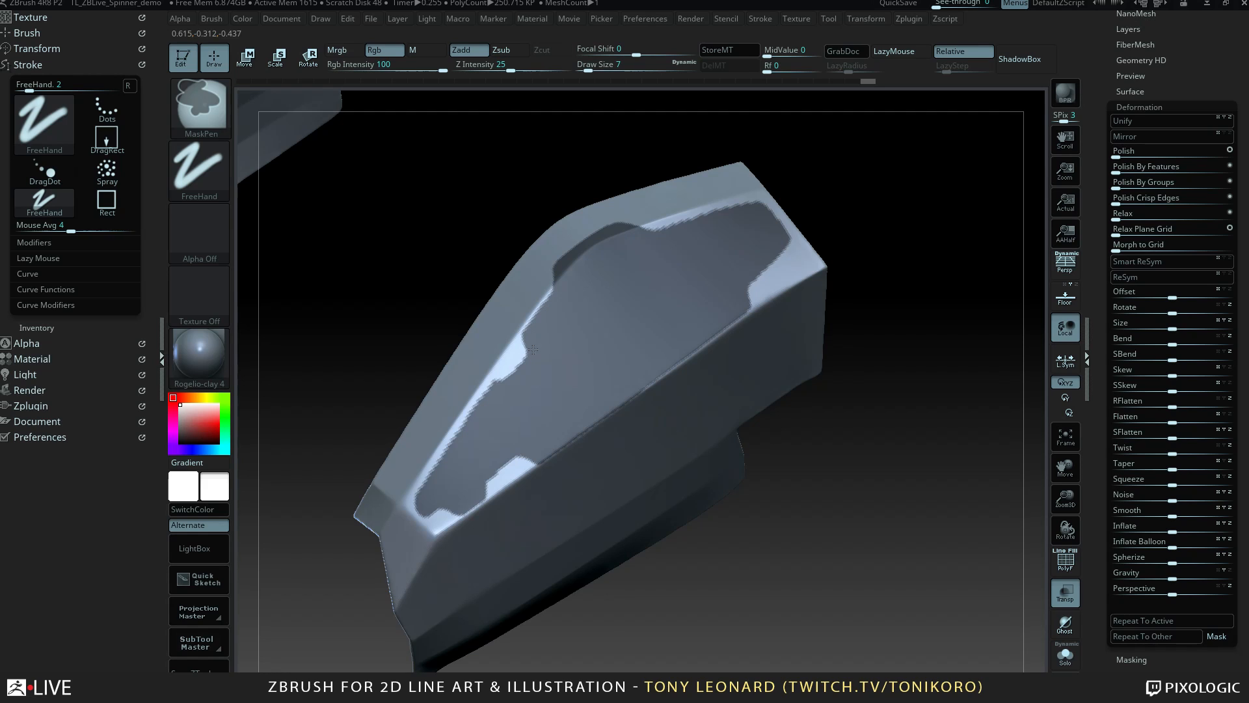
ctrl+drag(538, 344, 507, 384)
mouse_move(431, 480)
ctrl+mouse_down()
mouse_move(480, 404)
mouse_move(438, 467)
ctrl+mouse_up()
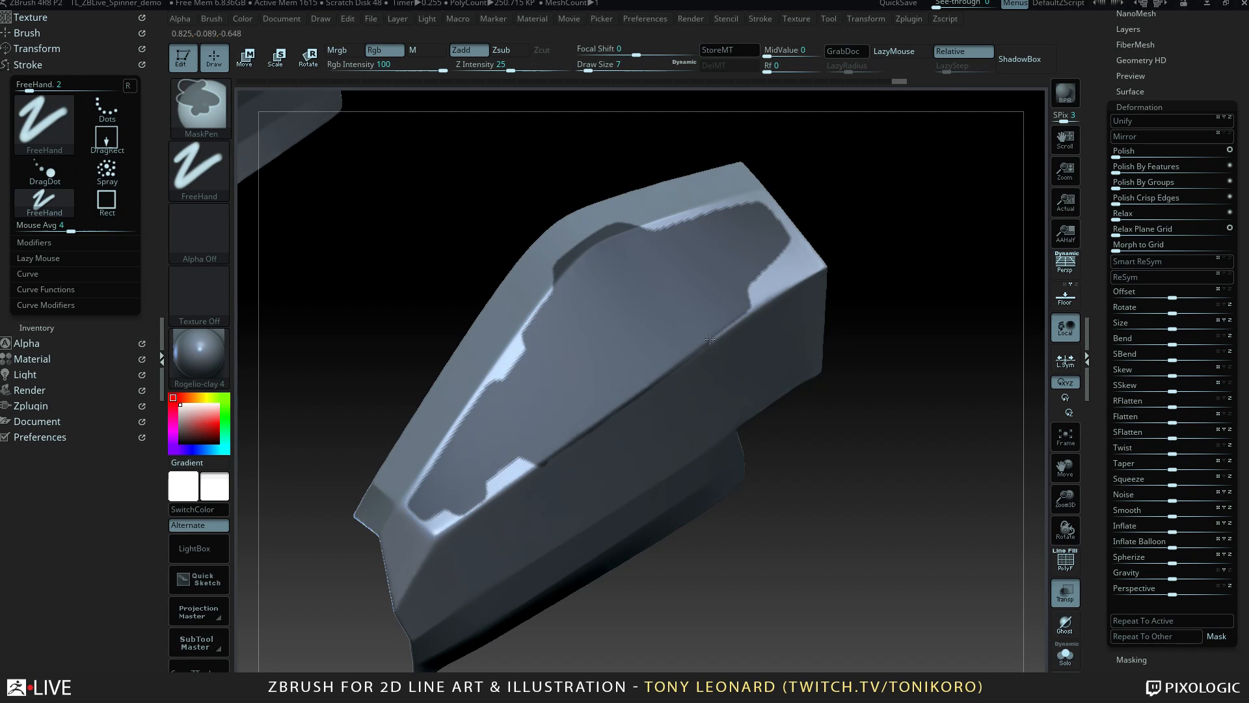
ctrl+drag(743, 281, 723, 284)
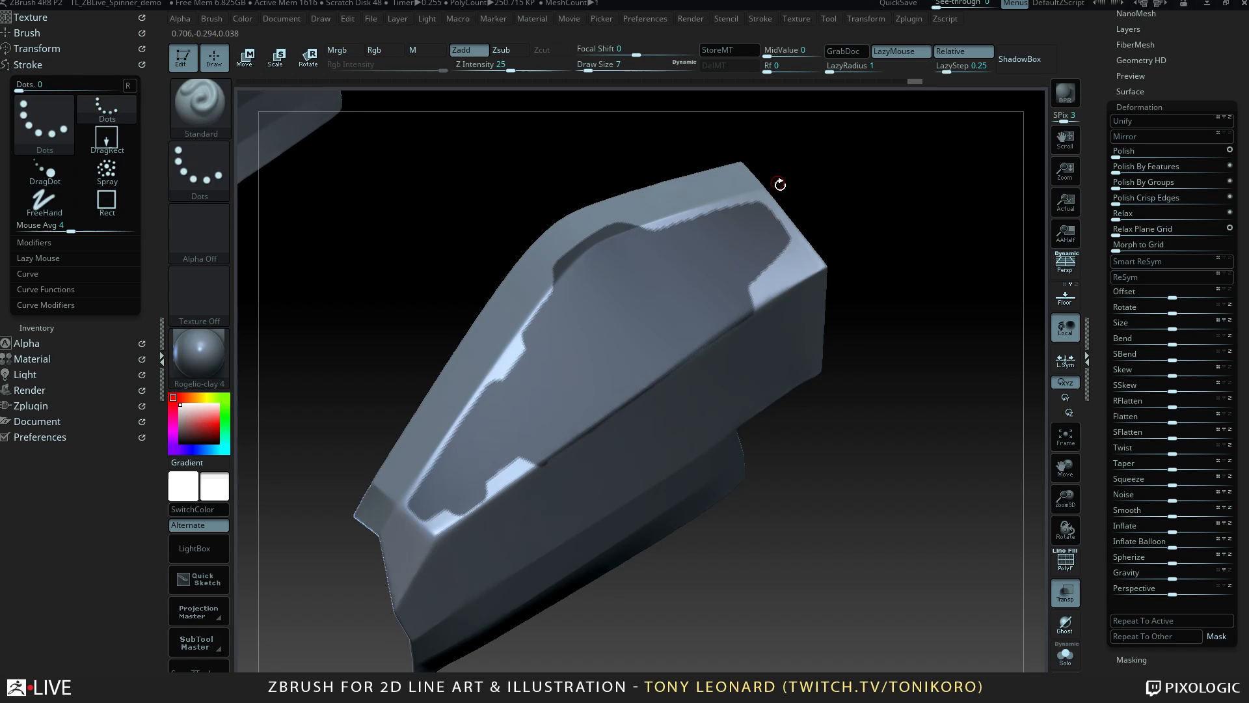
drag(908, 226, 903, 293)
mouse_move(901, 230)
mouse_down()
mouse_move(912, 184)
mouse_move(897, 206)
mouse_up()
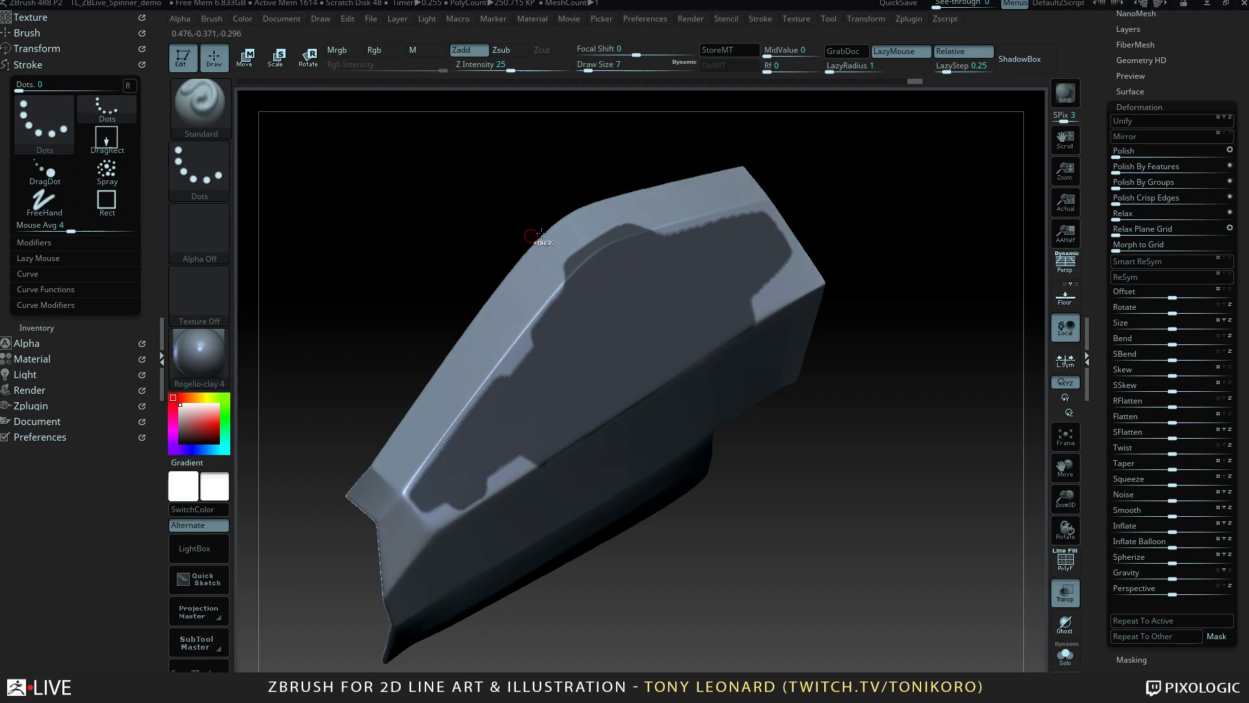
Erase the mask bump that spills over the upper lengthwise ridge so the border follows the ridge.
key(ctrl)
ctrl+alt+drag(596, 251, 536, 322)
mouse_move(568, 279)
ctrl+alt+mouse_down()
mouse_move(658, 233)
mouse_move(651, 223)
mouse_move(583, 254)
ctrl+alt+mouse_up()
mouse_move(797, 410)
mouse_down()
mouse_move(850, 430)
mouse_move(781, 402)
mouse_up()
ctrl+right_drag(484, 359, 482, 356)
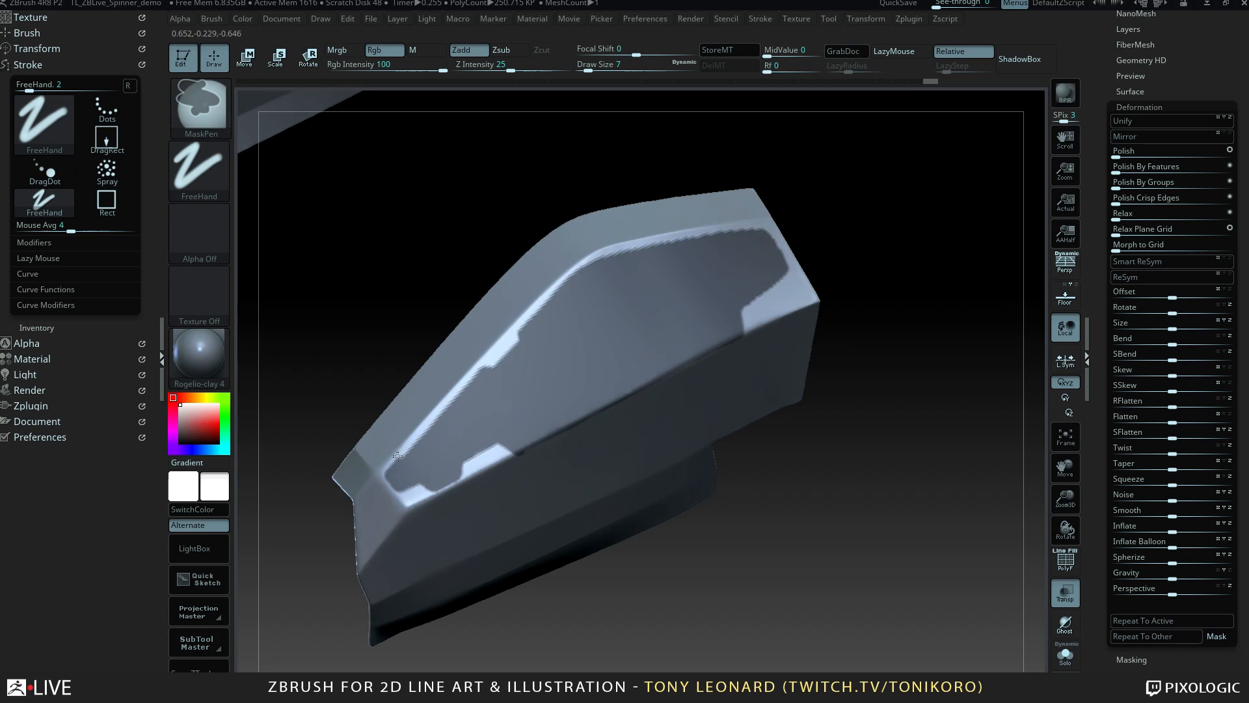
mouse_move(773, 558)
mouse_down()
mouse_move(810, 539)
mouse_move(777, 570)
mouse_up()
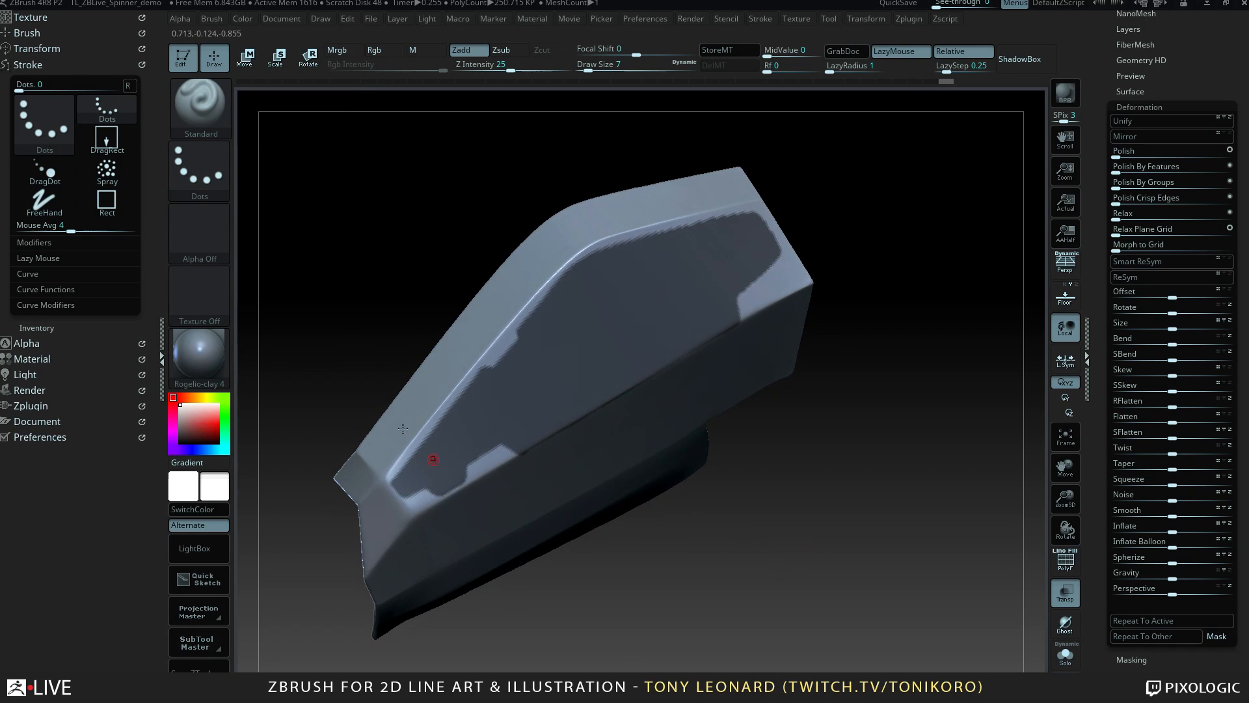
Cut a thin strip across the mask near its narrow end to split off a small separate patch.
mouse_move(433, 432)
ctrl+mouse_down()
mouse_move(473, 460)
mouse_move(434, 435)
ctrl+mouse_up()
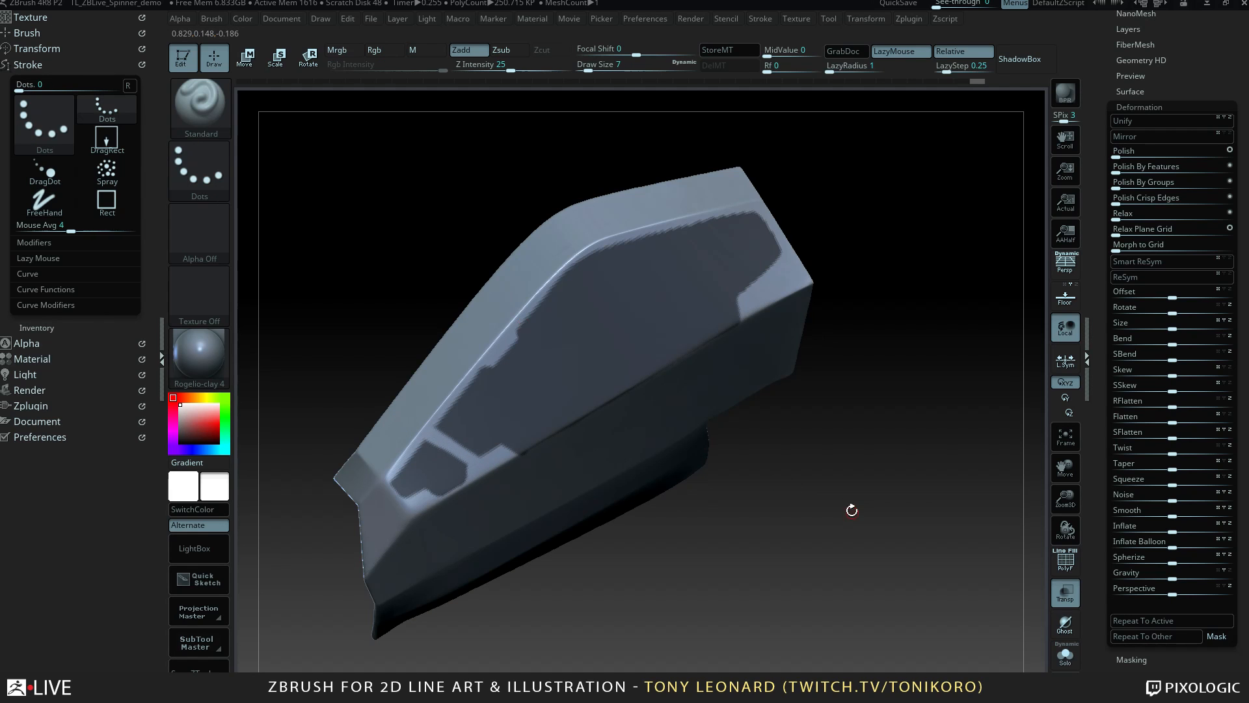
mouse_move(853, 511)
mouse_down()
mouse_move(850, 474)
mouse_move(865, 550)
mouse_move(986, 444)
mouse_up()
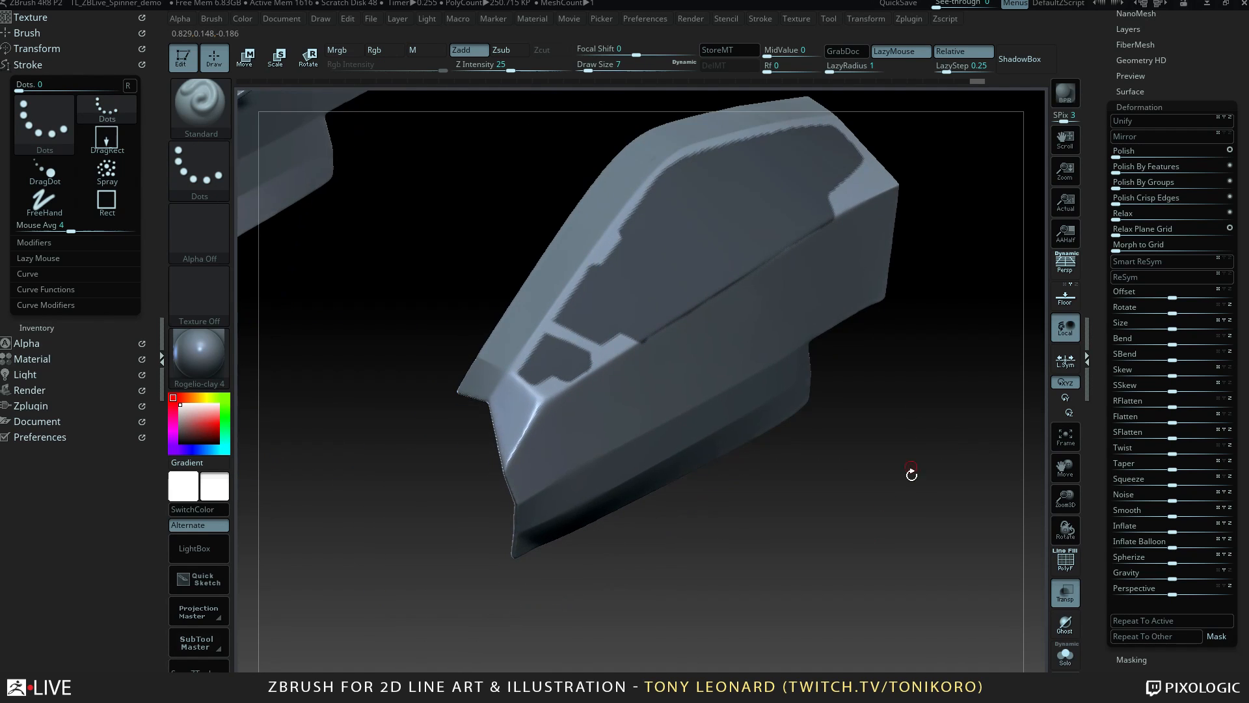
drag(911, 474, 914, 440)
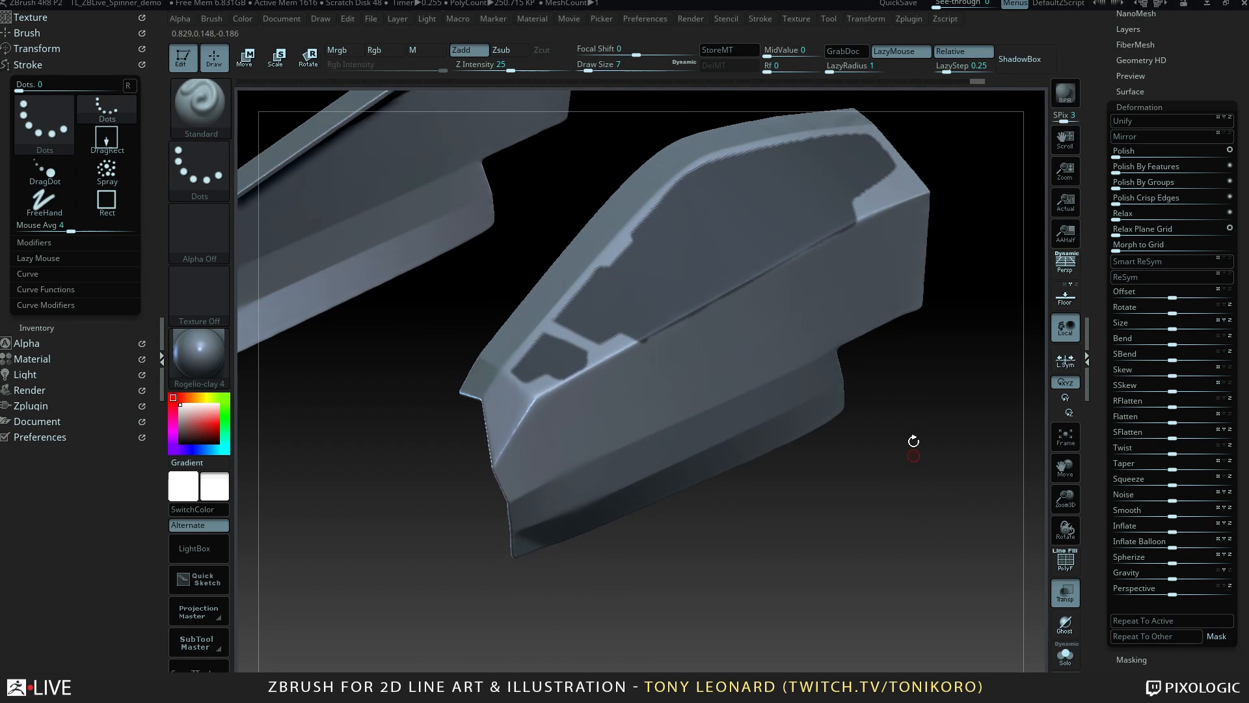
Clean up the mask's lower border along the lower lengthwise ridge, between the two lower notches.
key(ctrl)
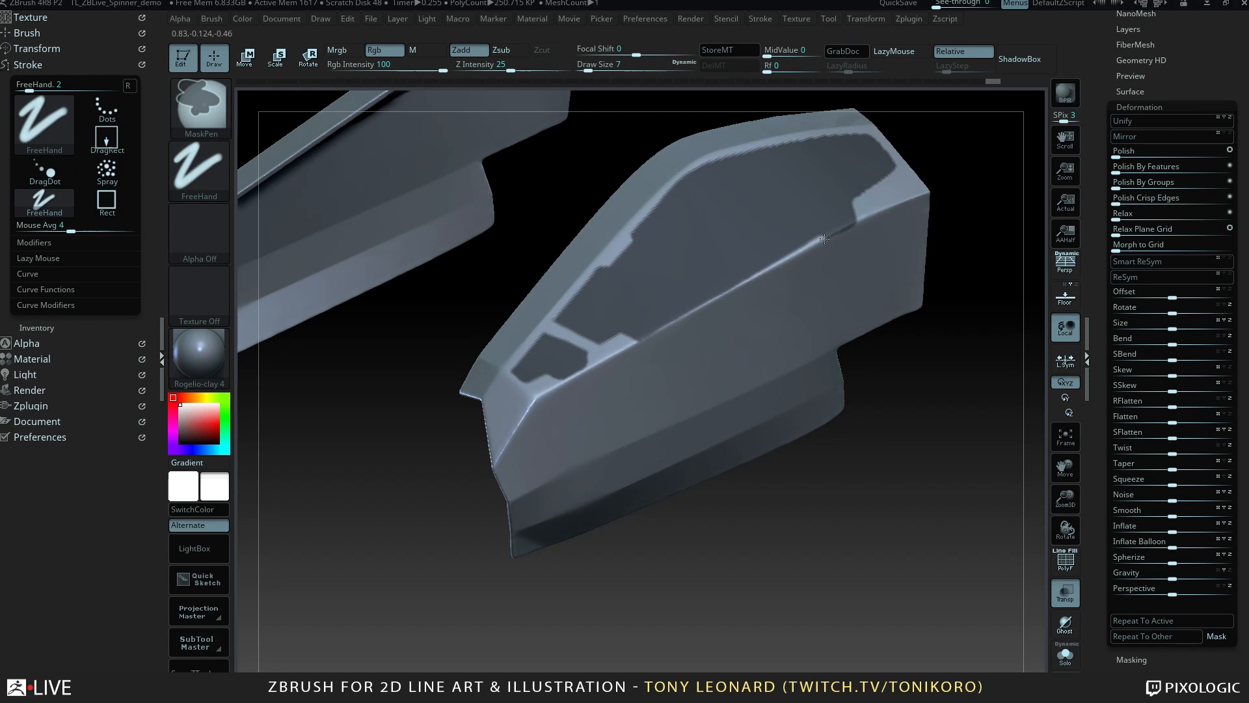
mouse_move(922, 470)
mouse_down()
mouse_move(935, 515)
mouse_move(808, 505)
mouse_move(828, 469)
mouse_move(847, 508)
mouse_move(807, 442)
mouse_up()
key(ctrl)
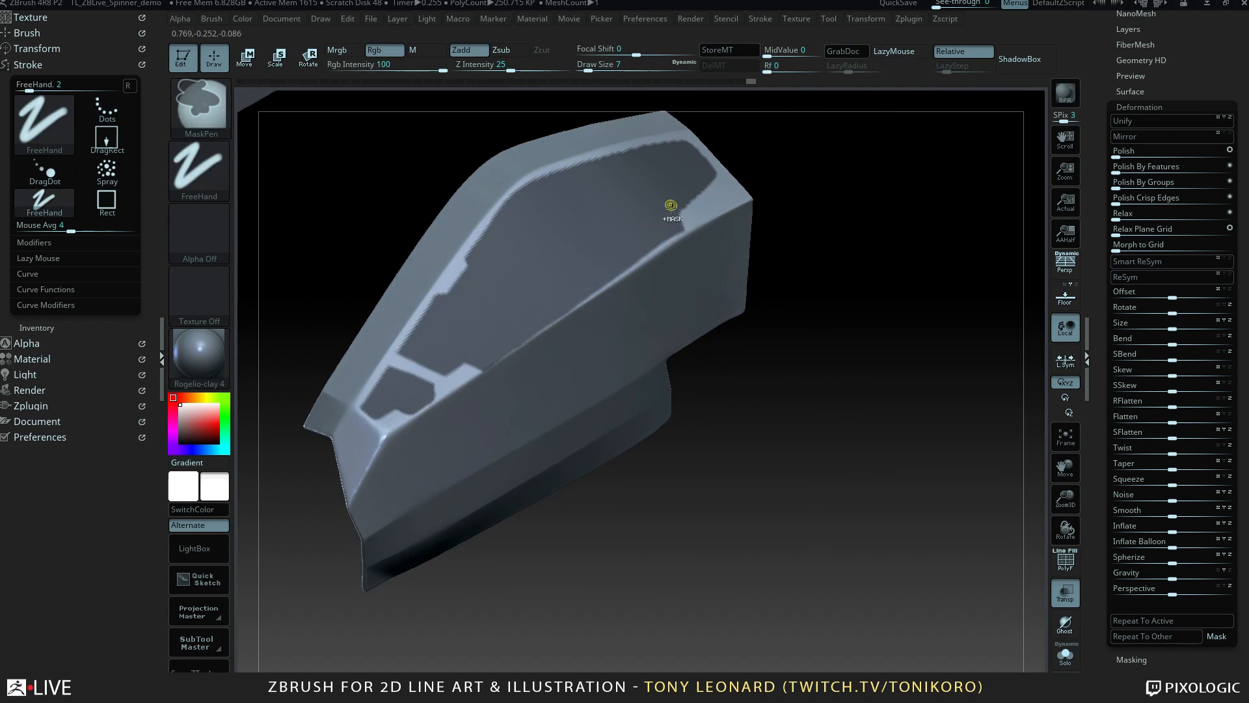
ctrl+drag(681, 232, 513, 350)
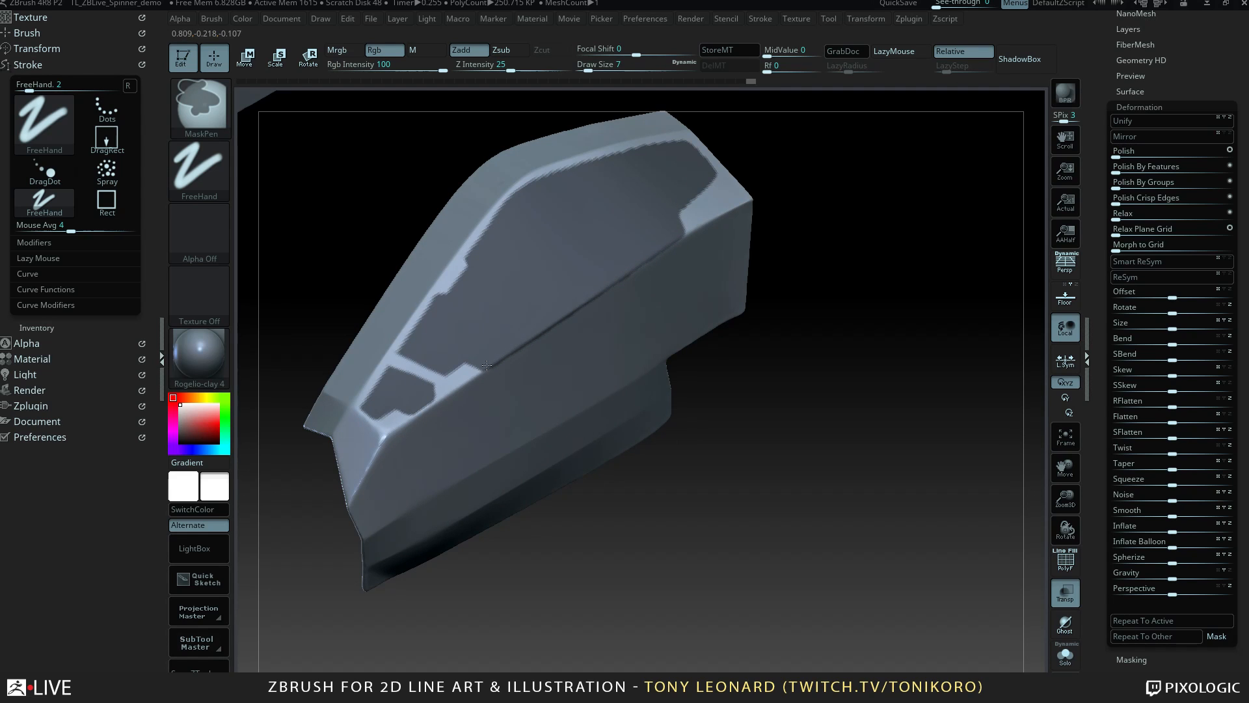
mouse_move(806, 471)
alt+mouse_down()
mouse_move(826, 458)
mouse_move(856, 490)
mouse_move(834, 480)
alt+mouse_up()
Turn the masked shapes into their own polygroup and check the grouping with the polyframe displayed.
ctrl+drag(529, 597, 573, 573)
key(shift+f)
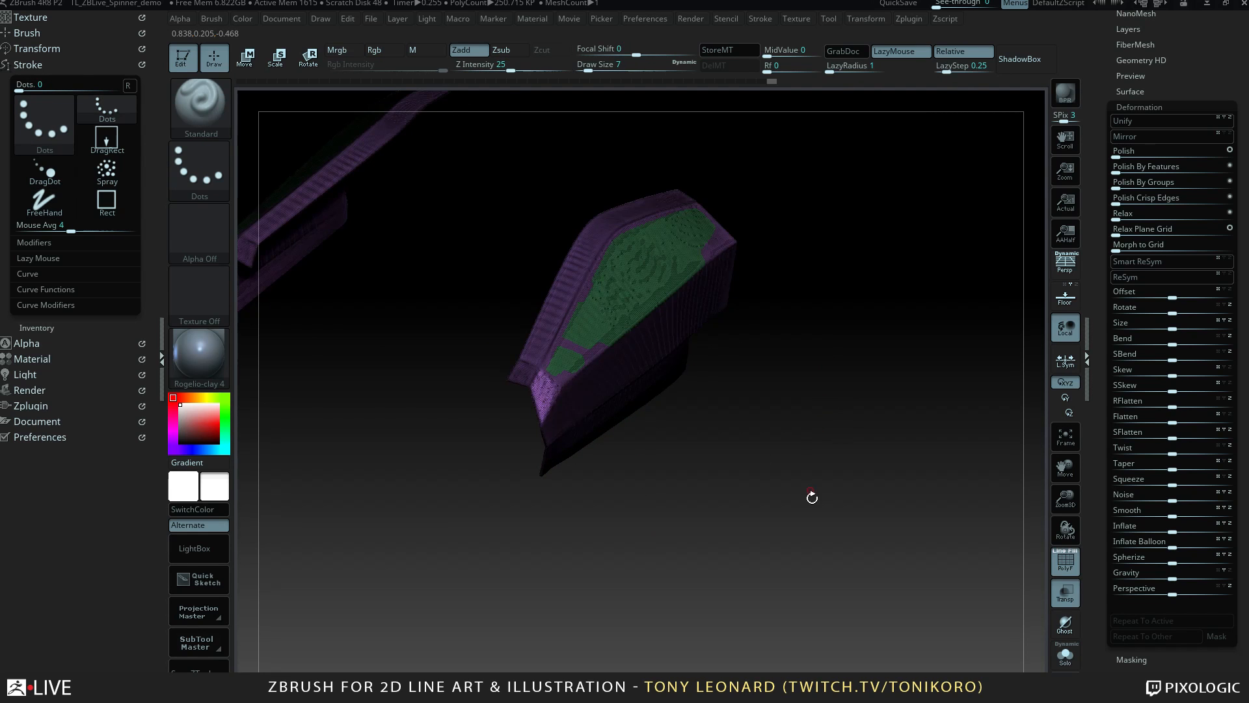
drag(811, 496, 853, 477)
alt+drag(816, 414, 889, 486)
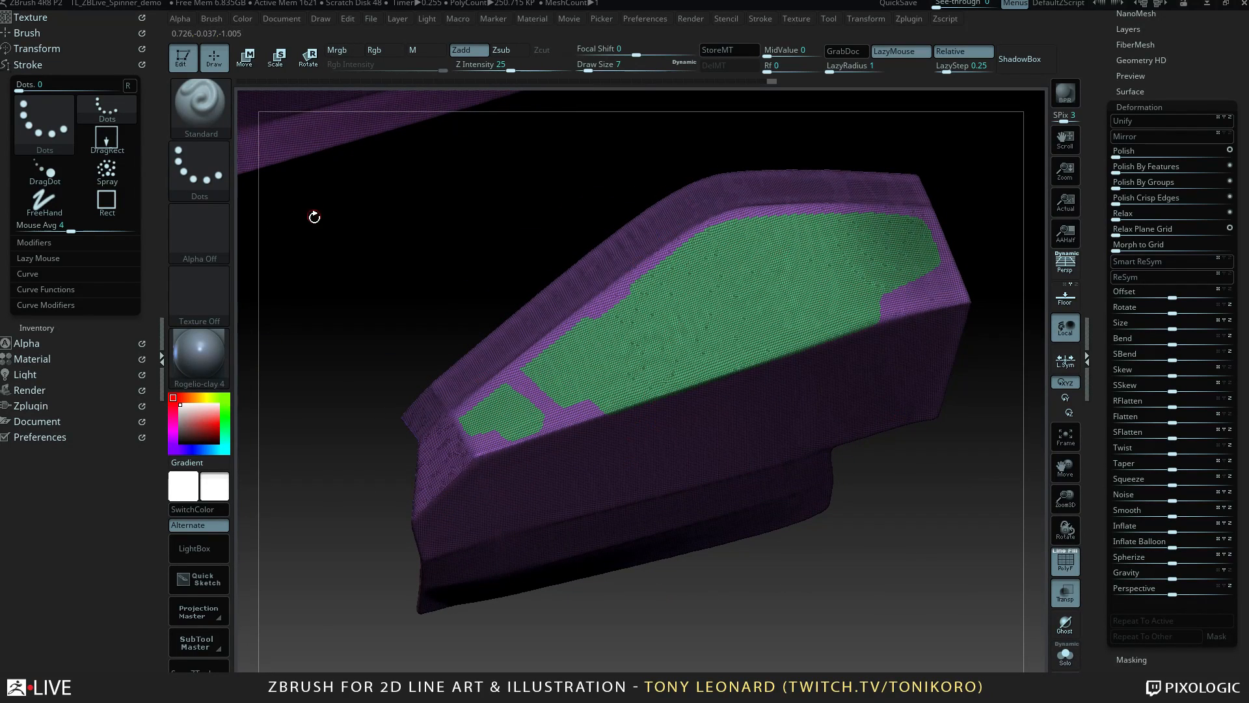
Mask everything except the new side-face polygroup with the Transpose Move tool, and hide the polyframe.
key(w)
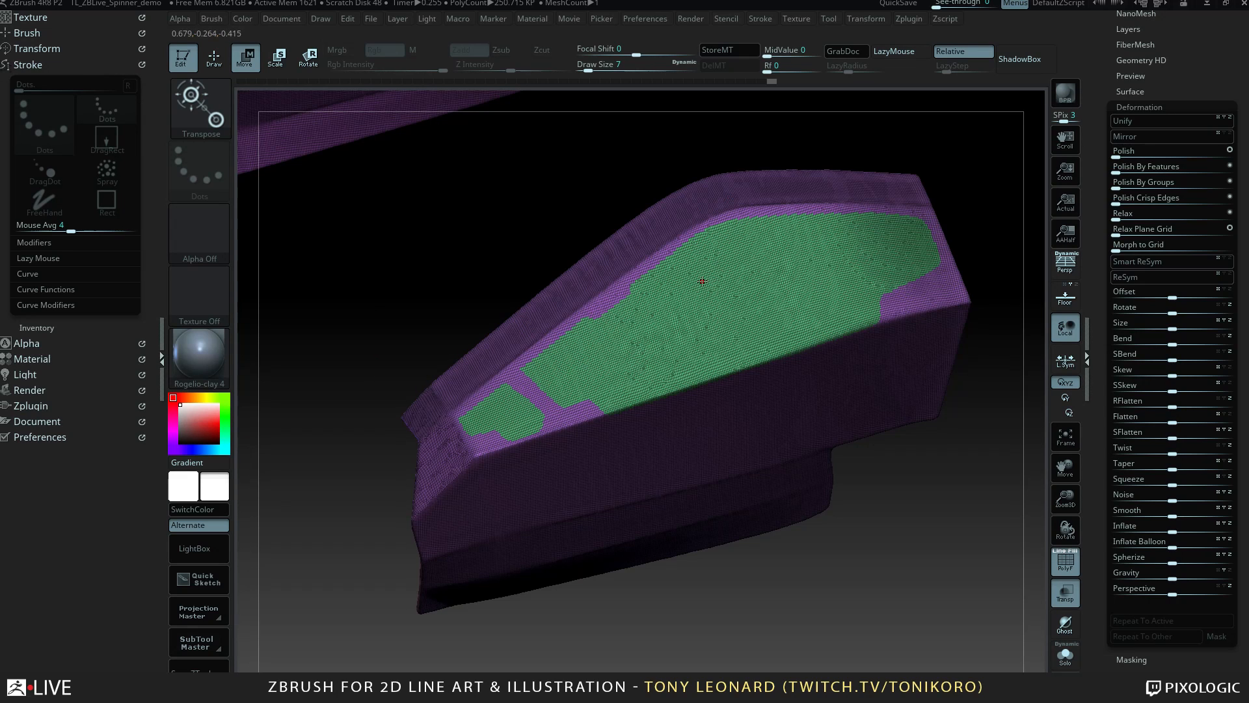
alt+drag(919, 530, 480, 540)
drag(713, 561, 741, 565)
ctrl+click(593, 341)
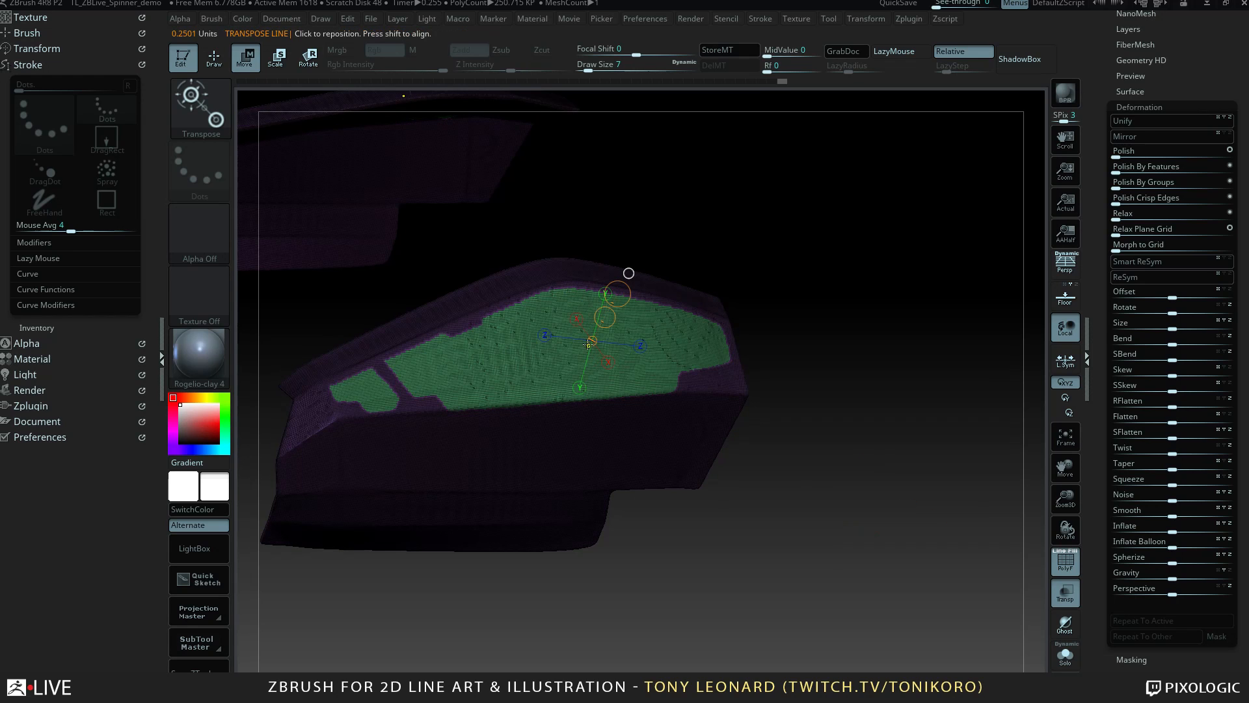
drag(889, 414, 828, 496)
key(q)
mouse_move(890, 452)
mouse_down()
mouse_move(886, 462)
mouse_move(887, 440)
mouse_move(901, 460)
mouse_move(881, 499)
mouse_move(904, 421)
mouse_up()
key(shift+f)
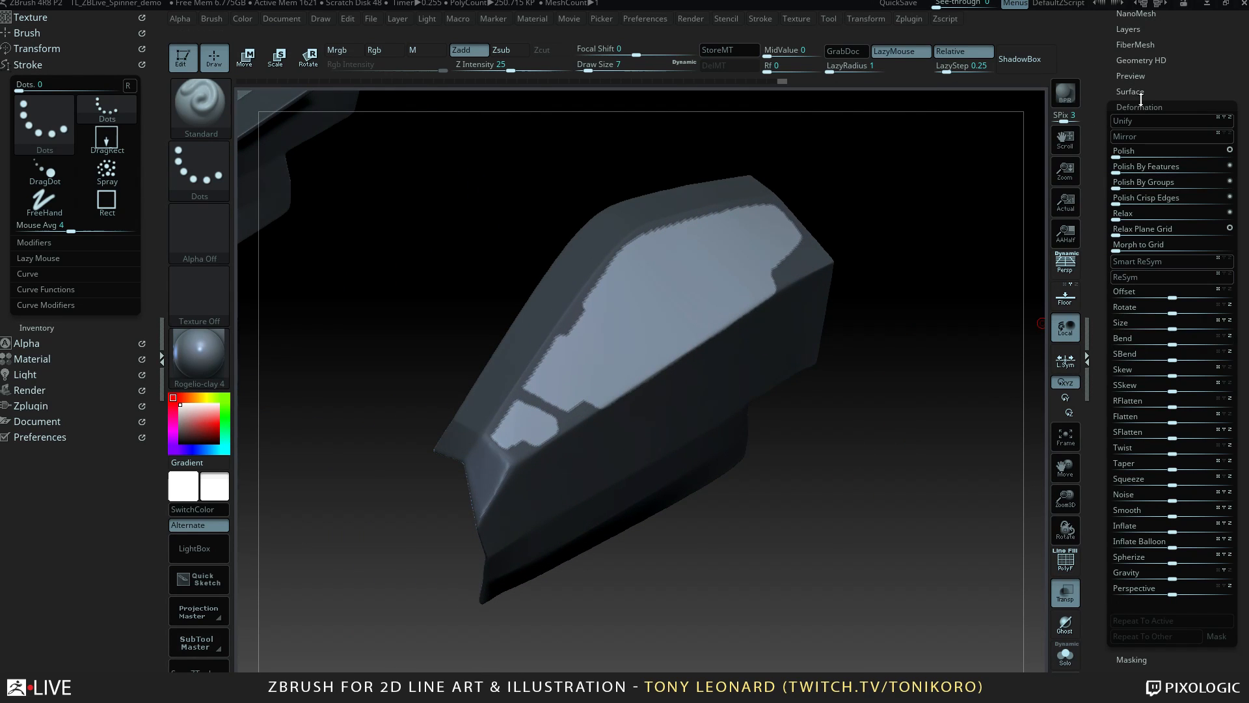
Set the Panel Loops thickness to 0.02 in the EdgeLoop geometry settings and open the Bevel Profile curve.
click(1120, 107)
drag(1107, 158, 1117, 288)
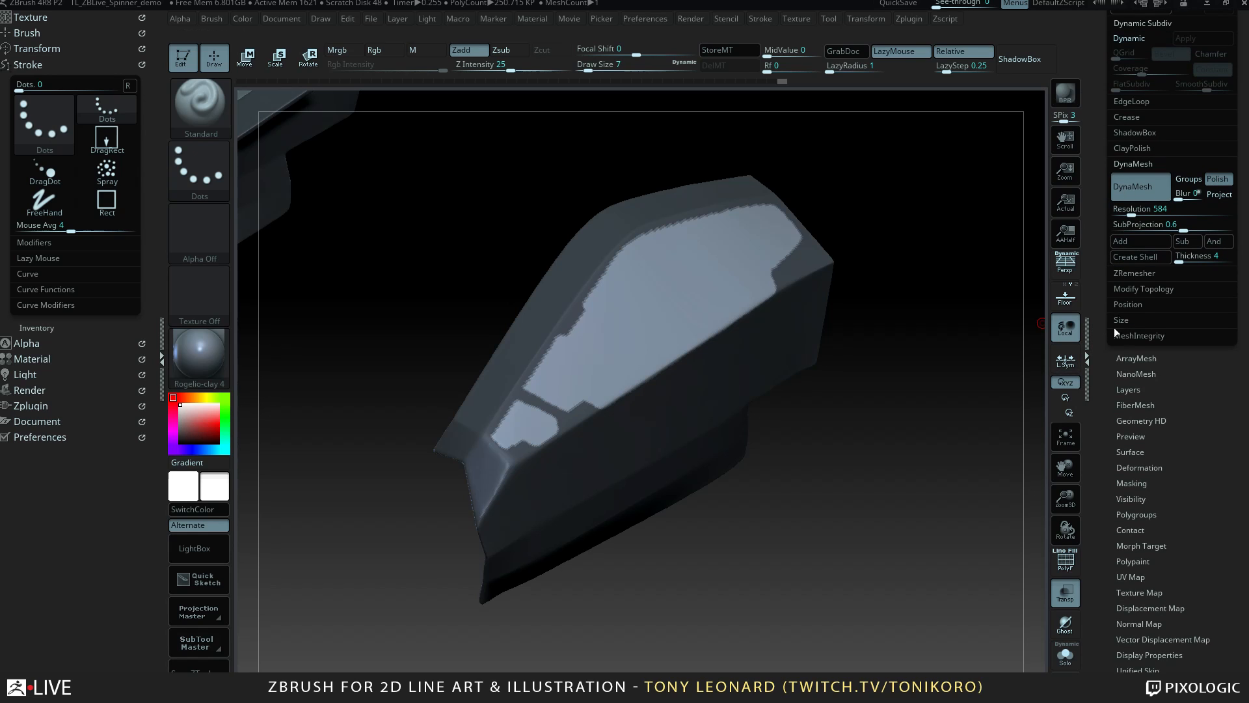
click(1119, 101)
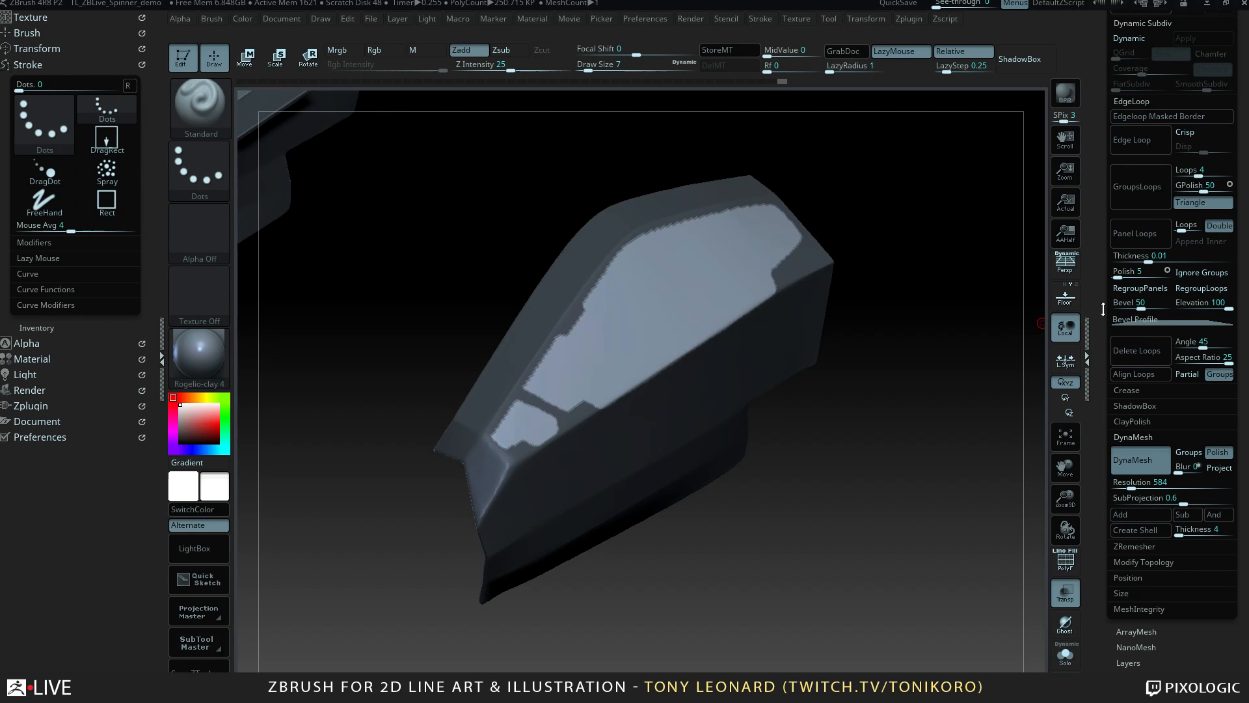
mouse_move(1102, 309)
mouse_down()
mouse_move(1106, 244)
mouse_move(1108, 329)
mouse_up()
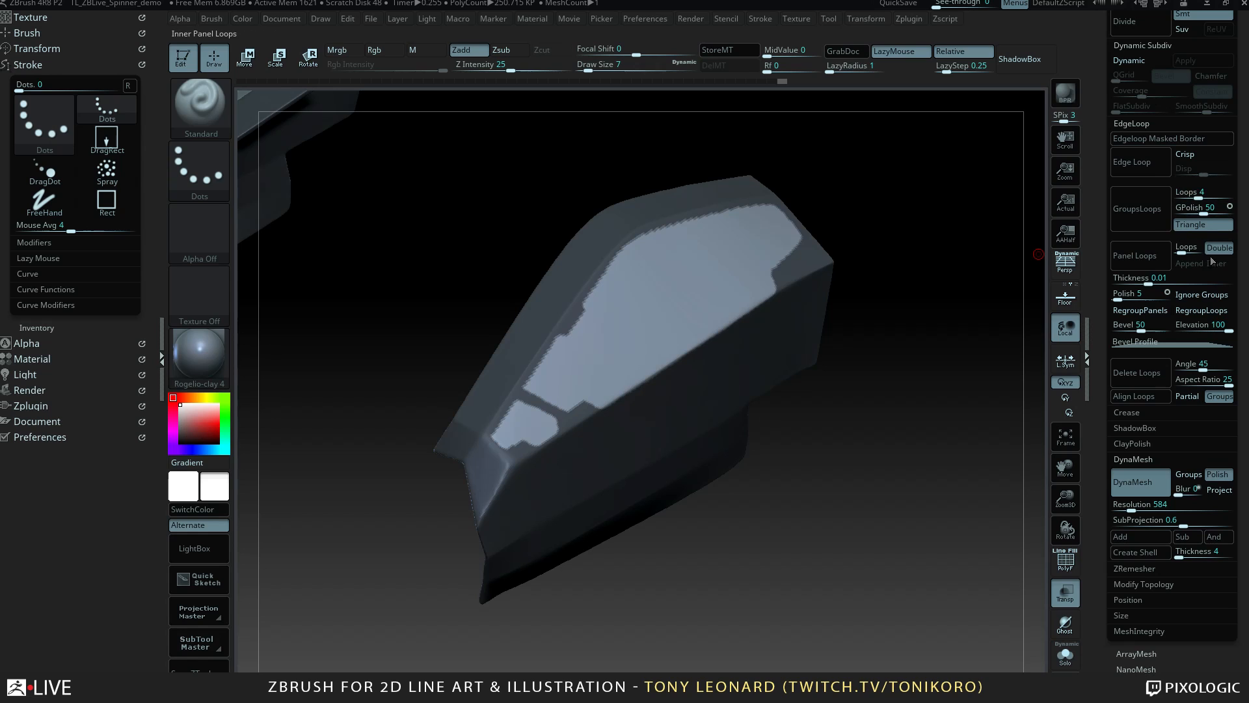
click(1161, 278)
text(2)
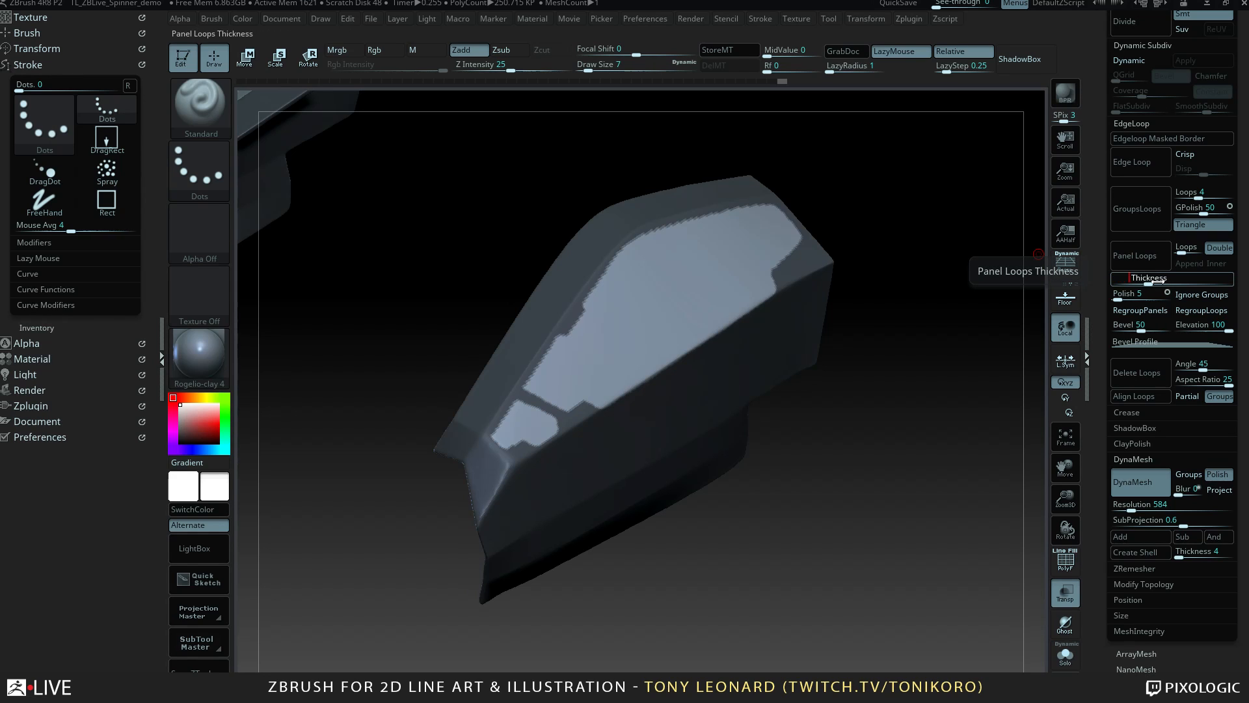
key(Return)
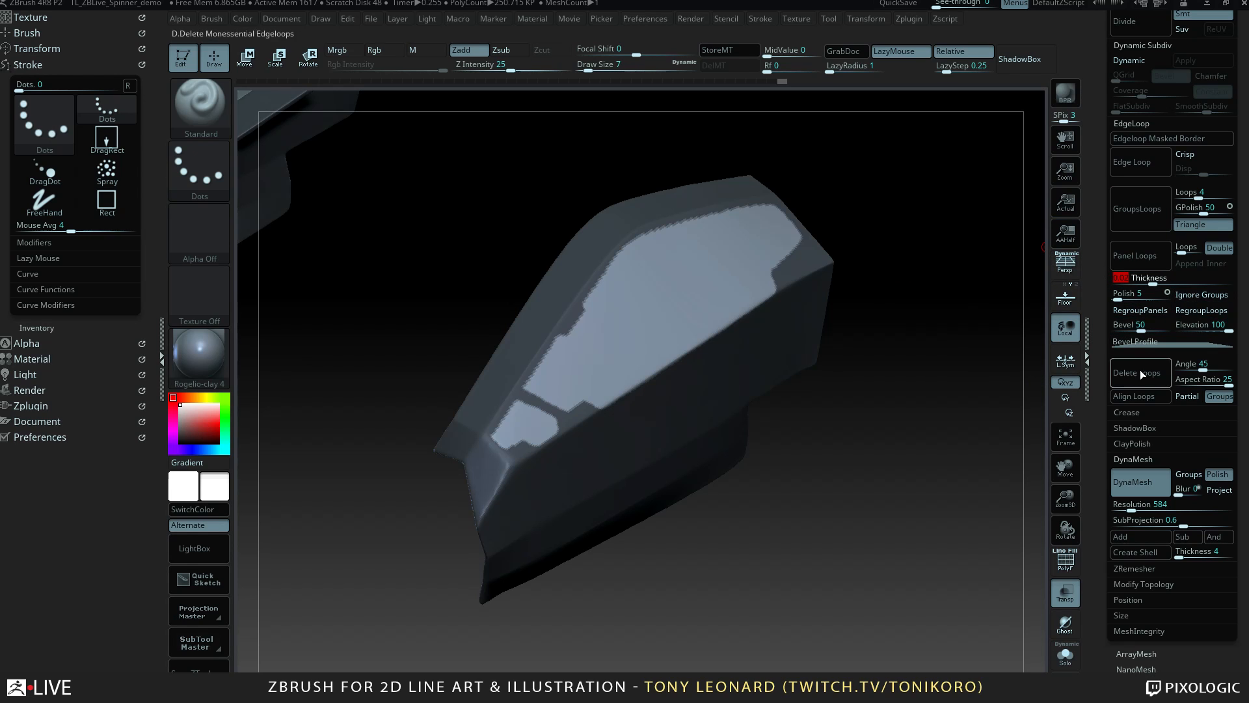
click(1140, 345)
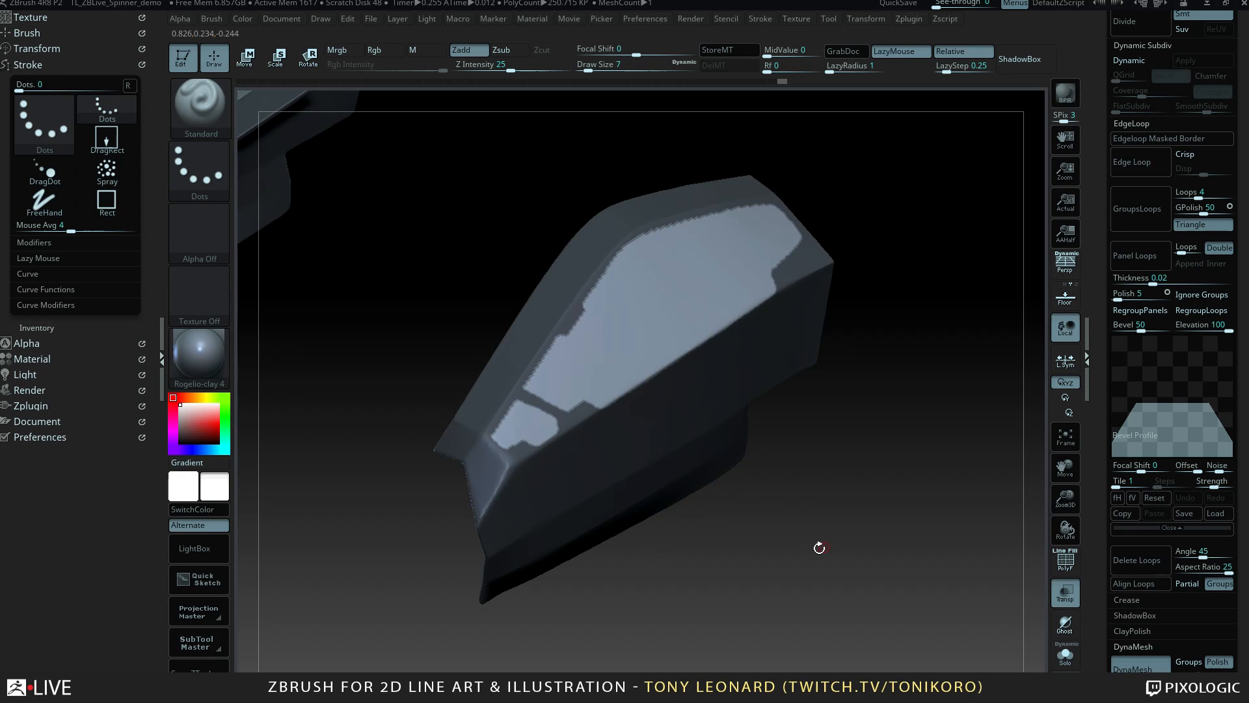
Examine the unmasked side-face shapes on both panels from several angles.
drag(850, 538, 731, 546)
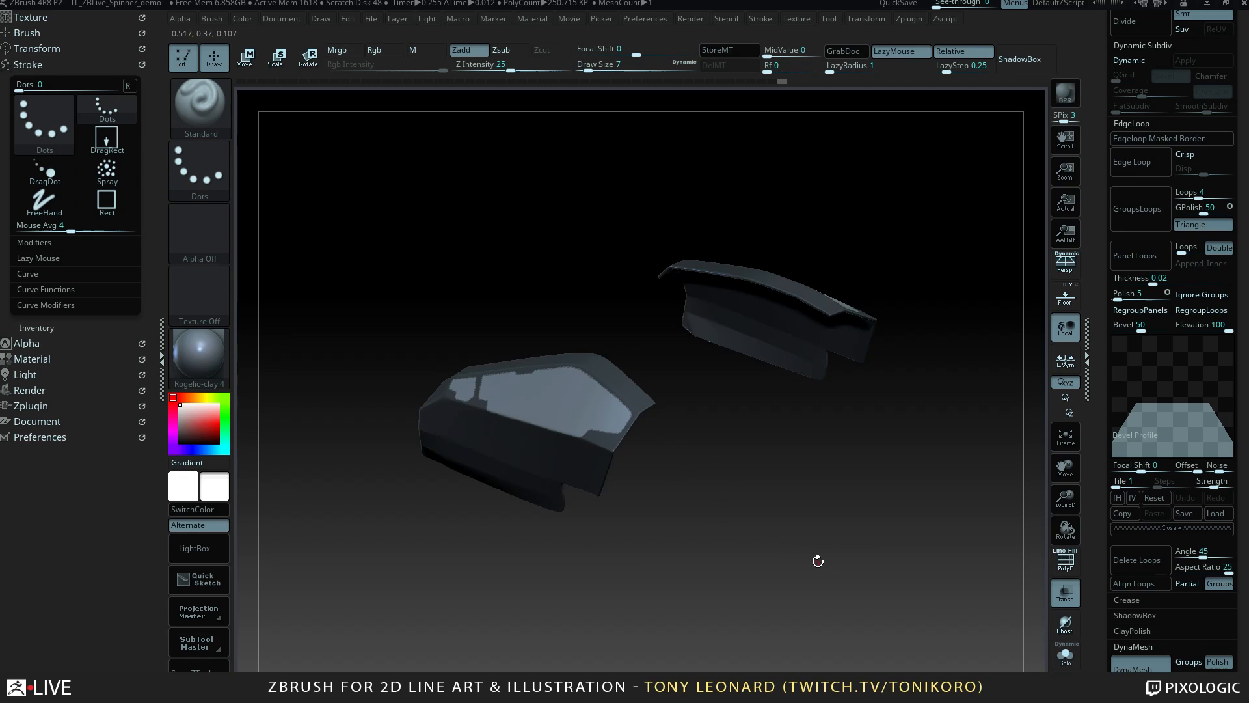
mouse_move(817, 557)
mouse_down()
mouse_move(776, 525)
mouse_move(772, 549)
mouse_move(828, 574)
mouse_move(808, 549)
mouse_up()
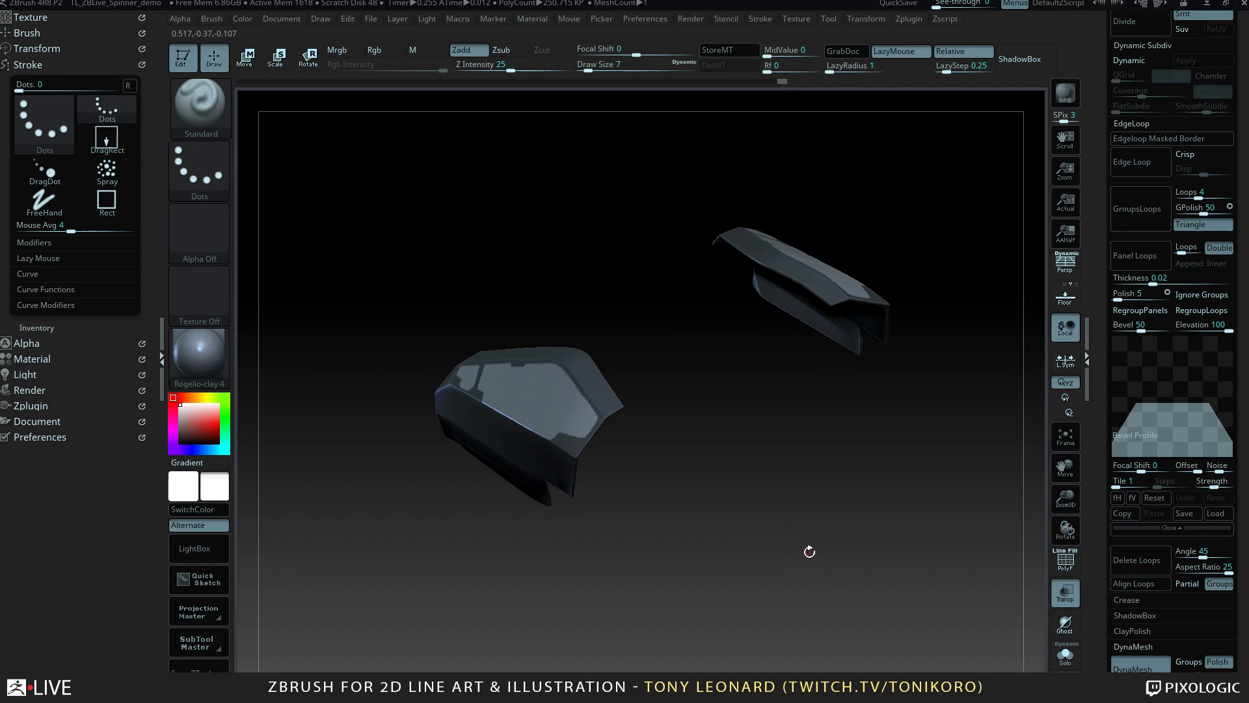
drag(820, 388, 877, 535)
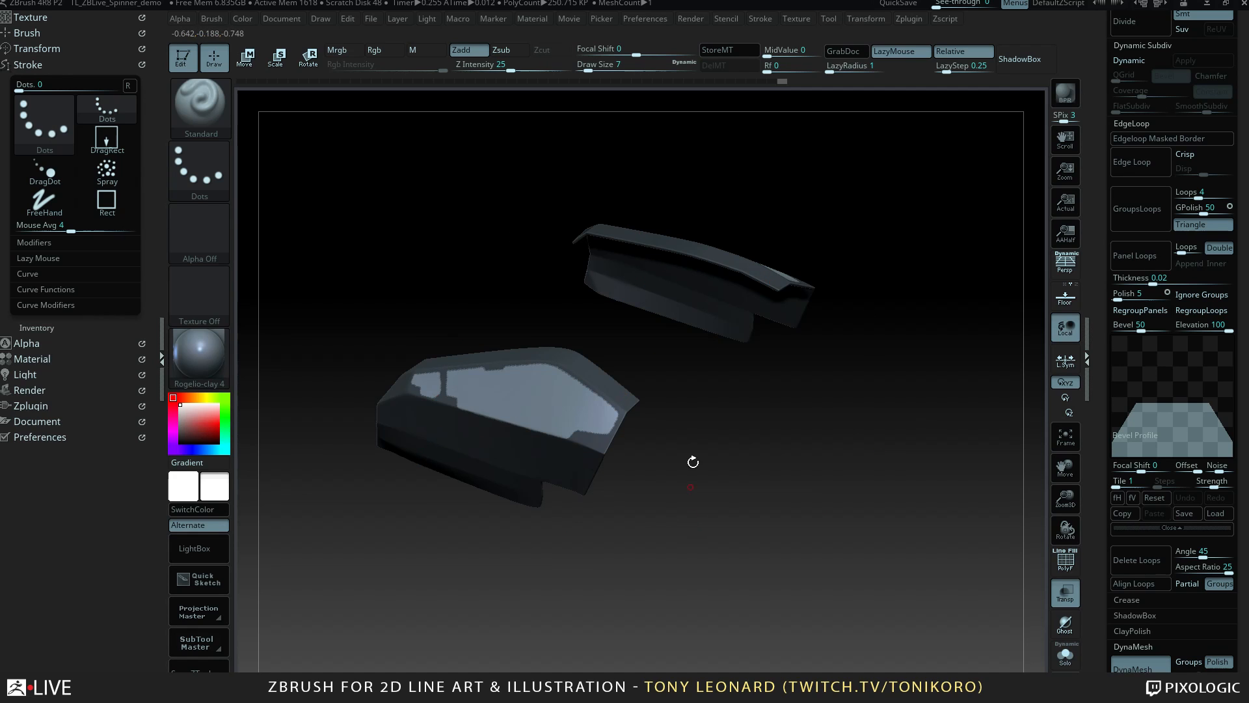
alt+drag(692, 462, 768, 463)
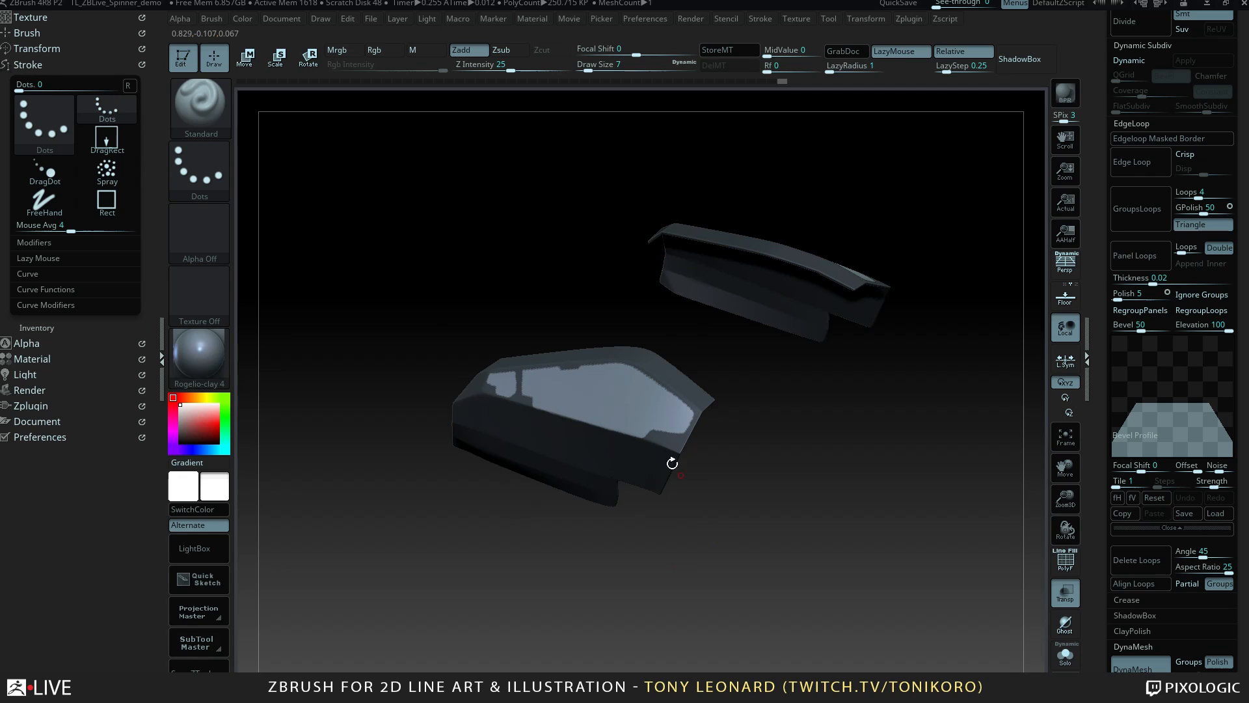
drag(816, 530, 751, 462)
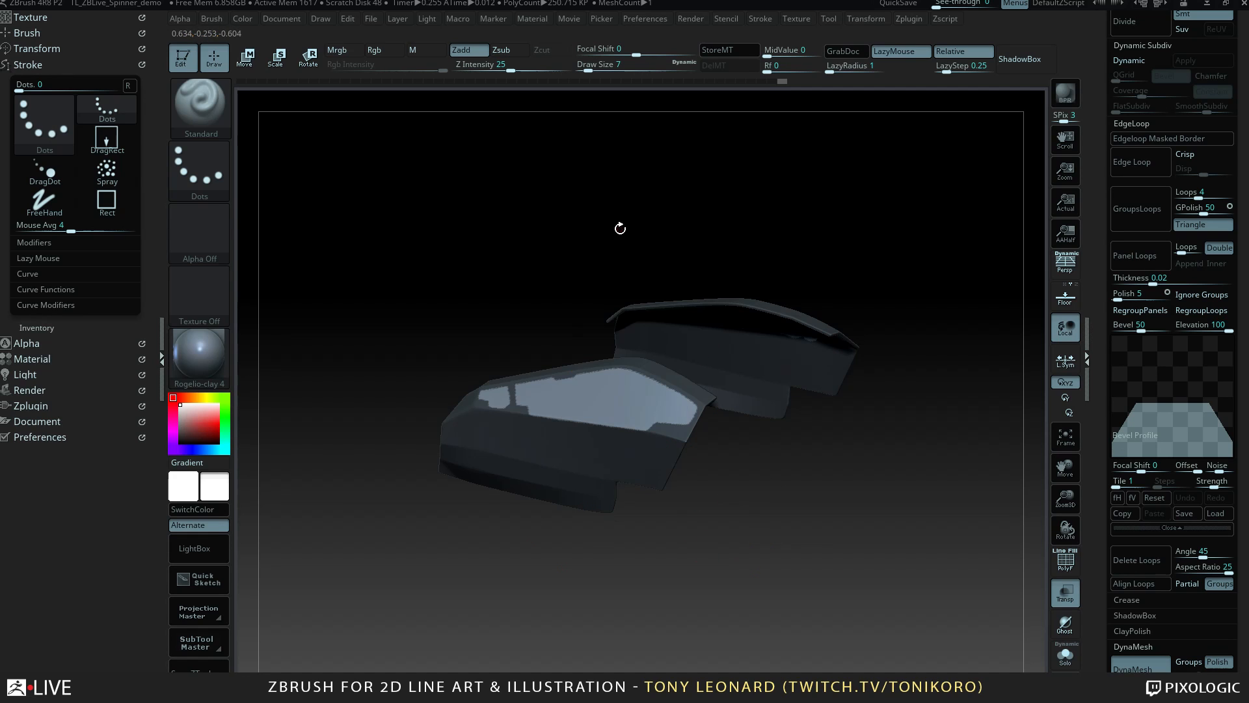
alt+drag(794, 514, 800, 546)
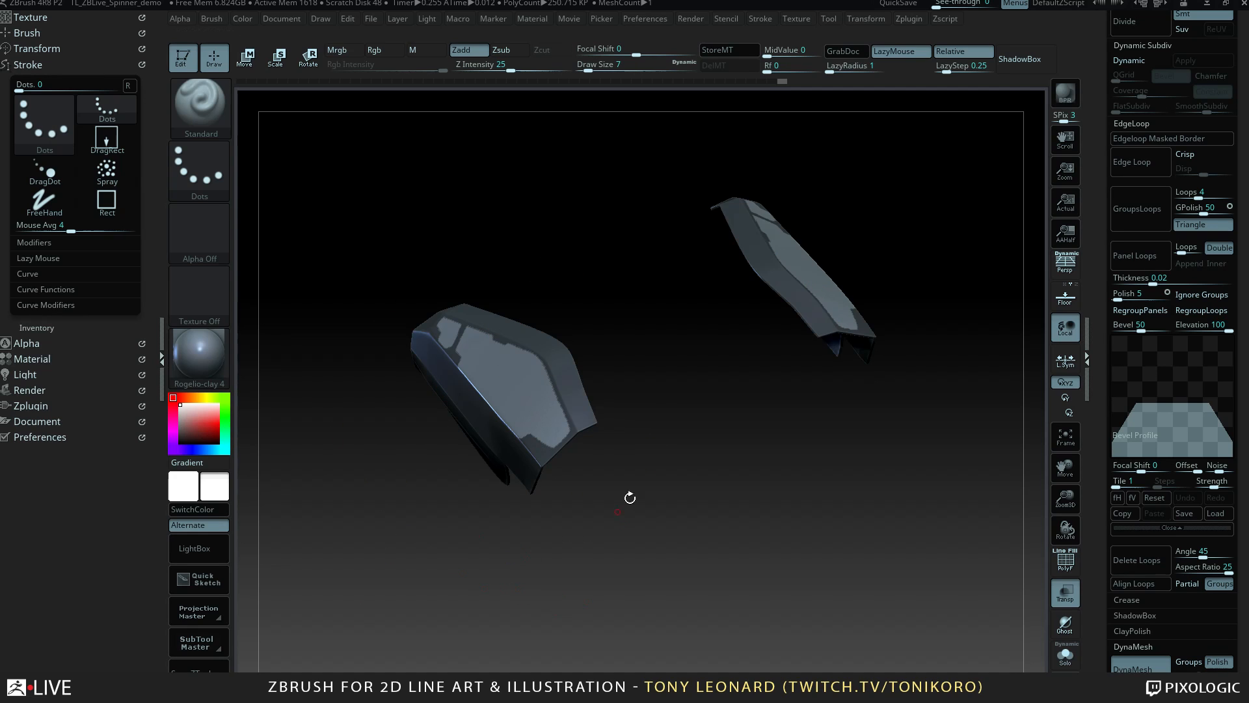
drag(722, 577, 754, 499)
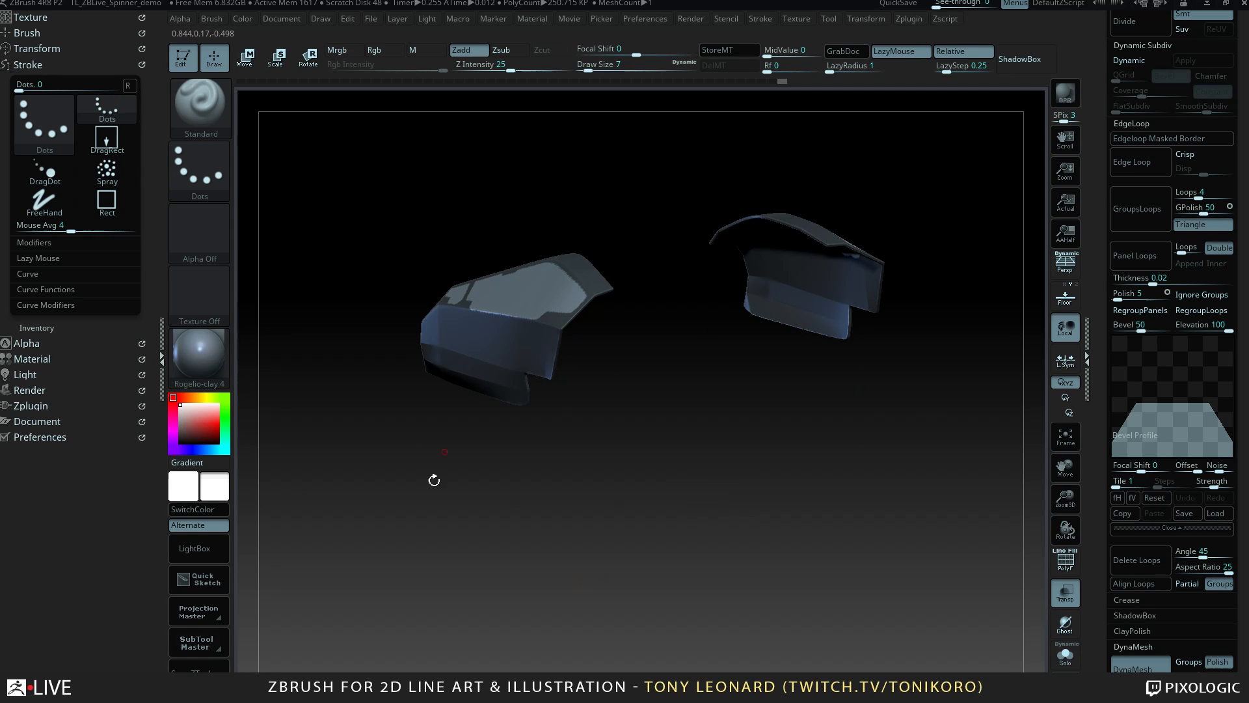
drag(609, 523, 688, 535)
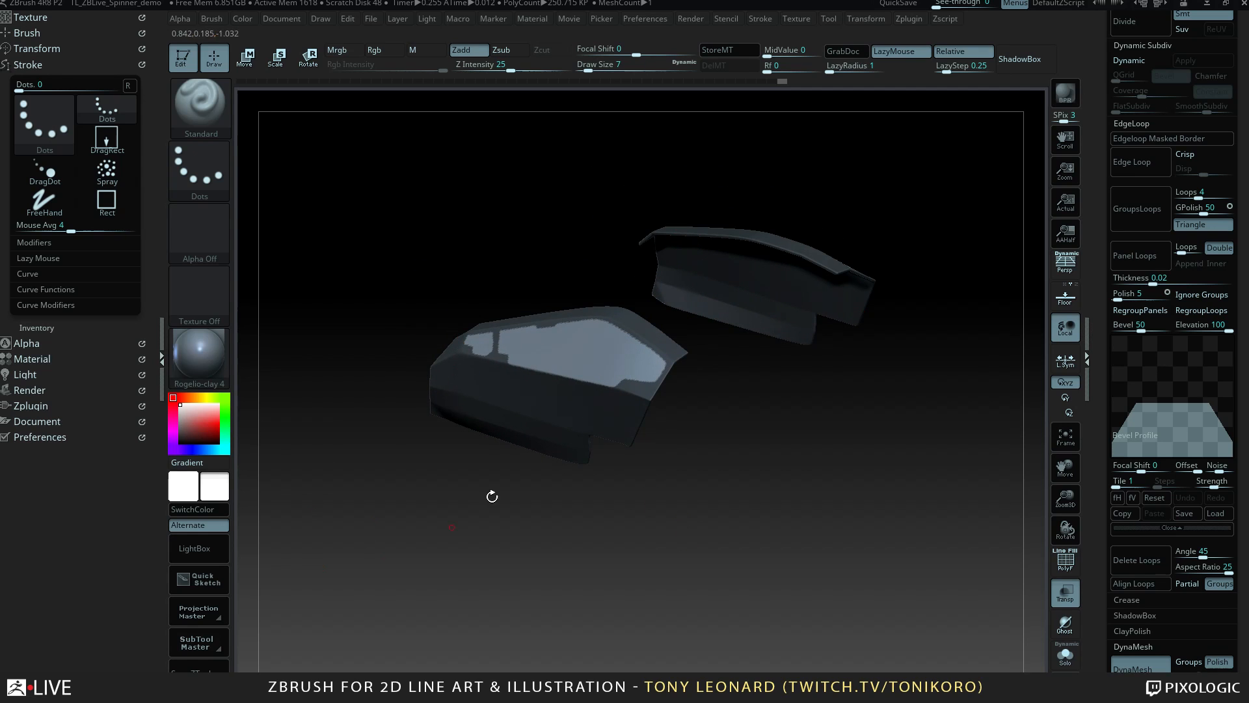
drag(790, 541, 766, 495)
Switch to Snagit Editor and view the spinner line drawing TL_spinner_conmesh_zblive_wip001.
key(alt+Tab)
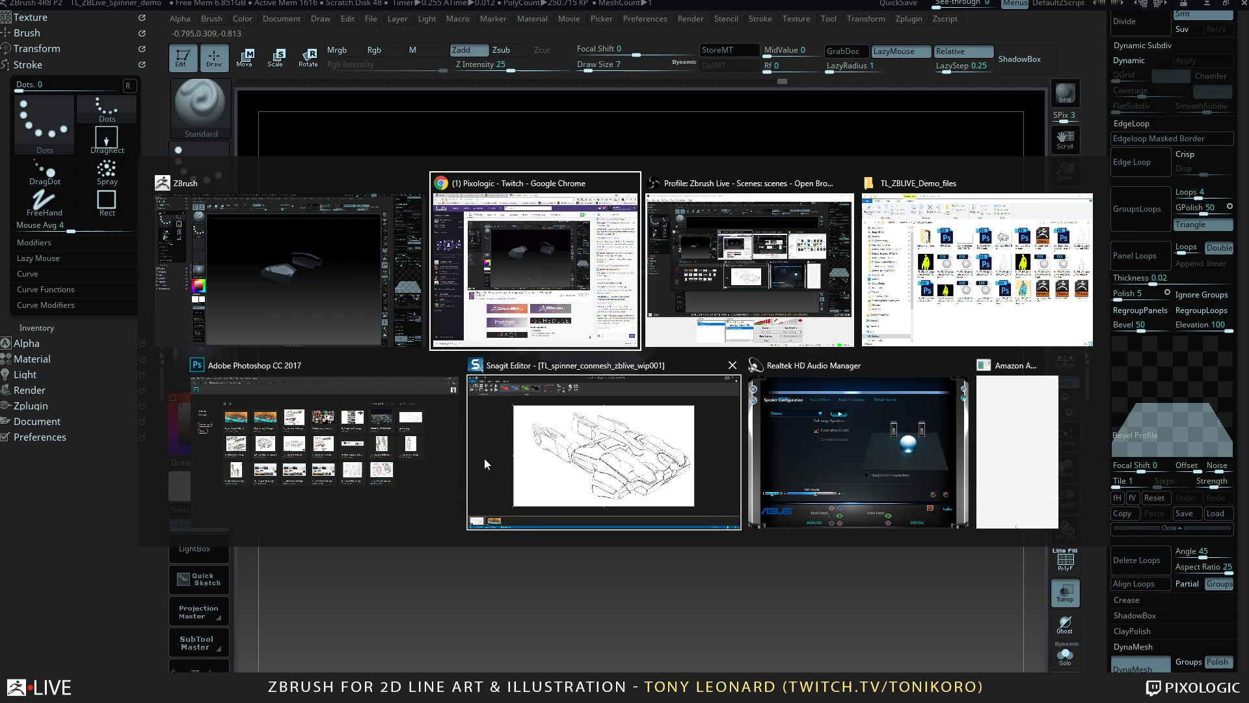
key(alt+Tab)
key(alt+Tab)
key(alt+Tab)
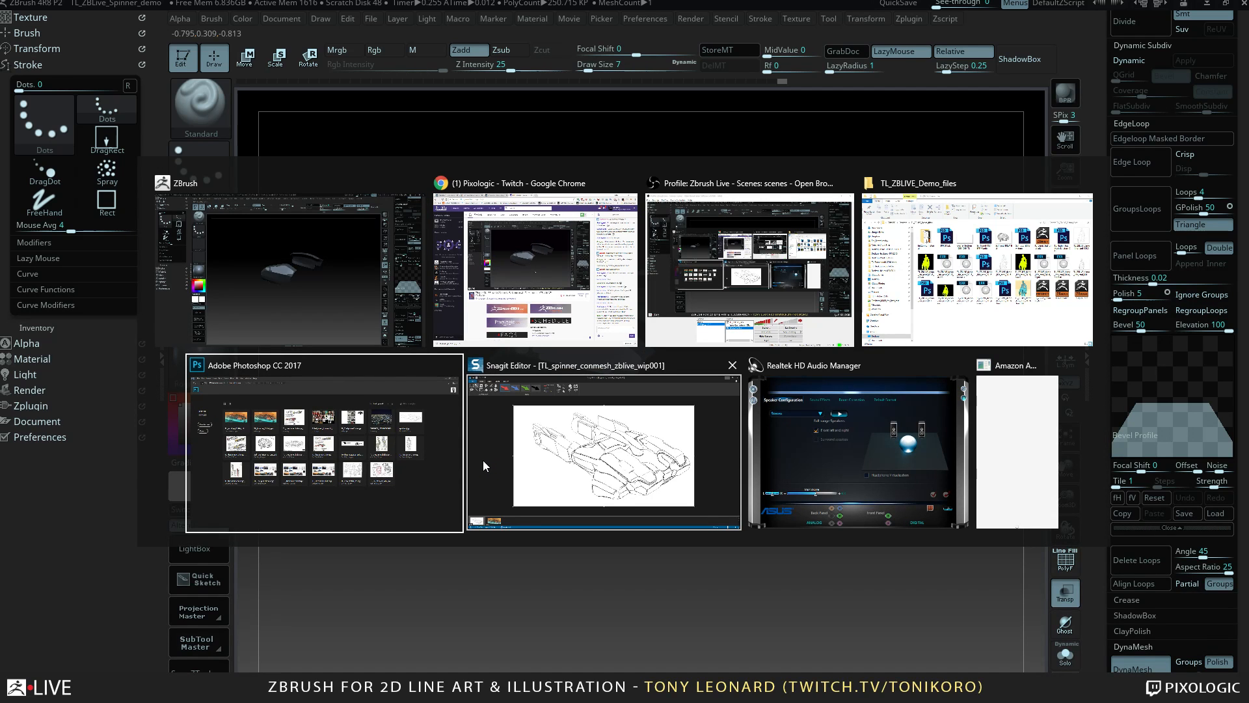
key(alt+Tab)
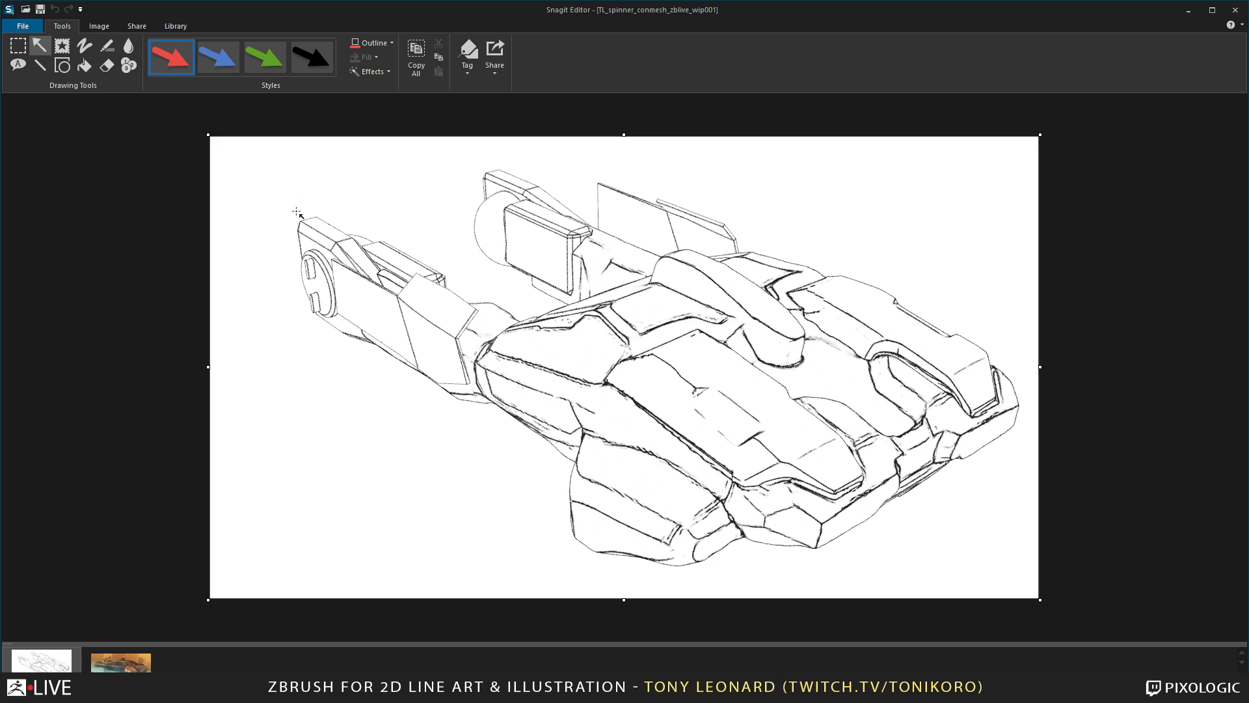
click(29, 27)
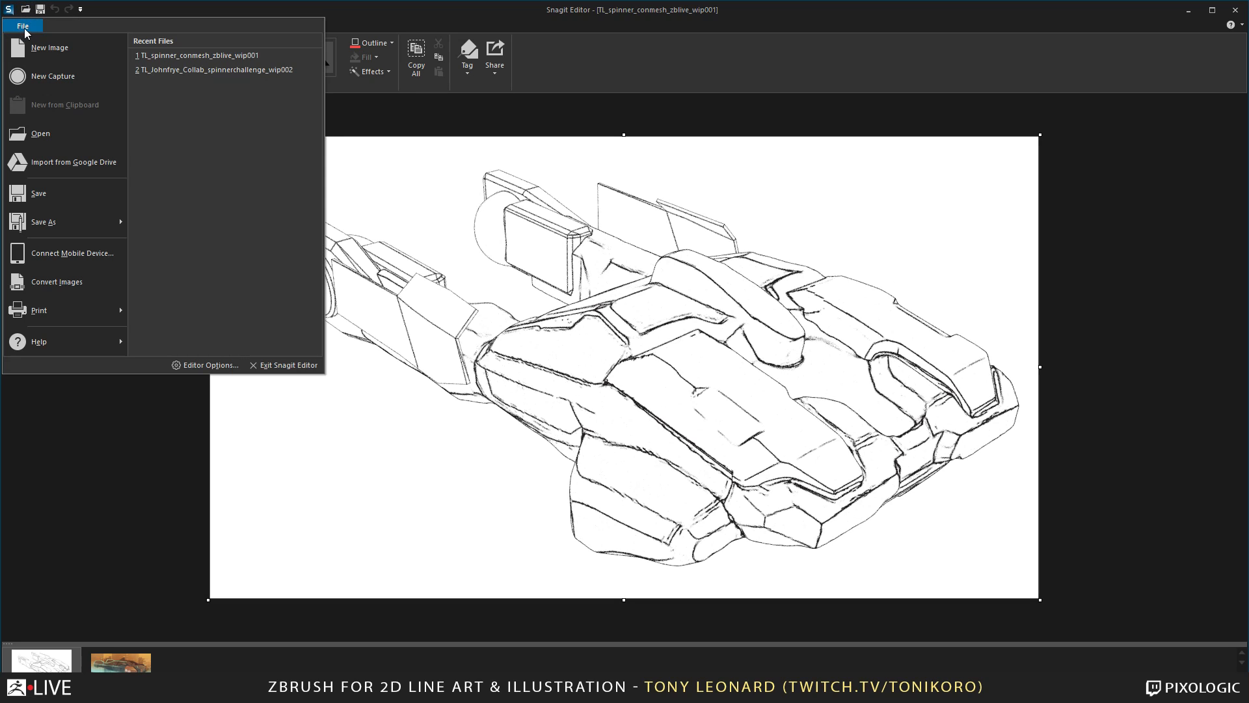
click(54, 50)
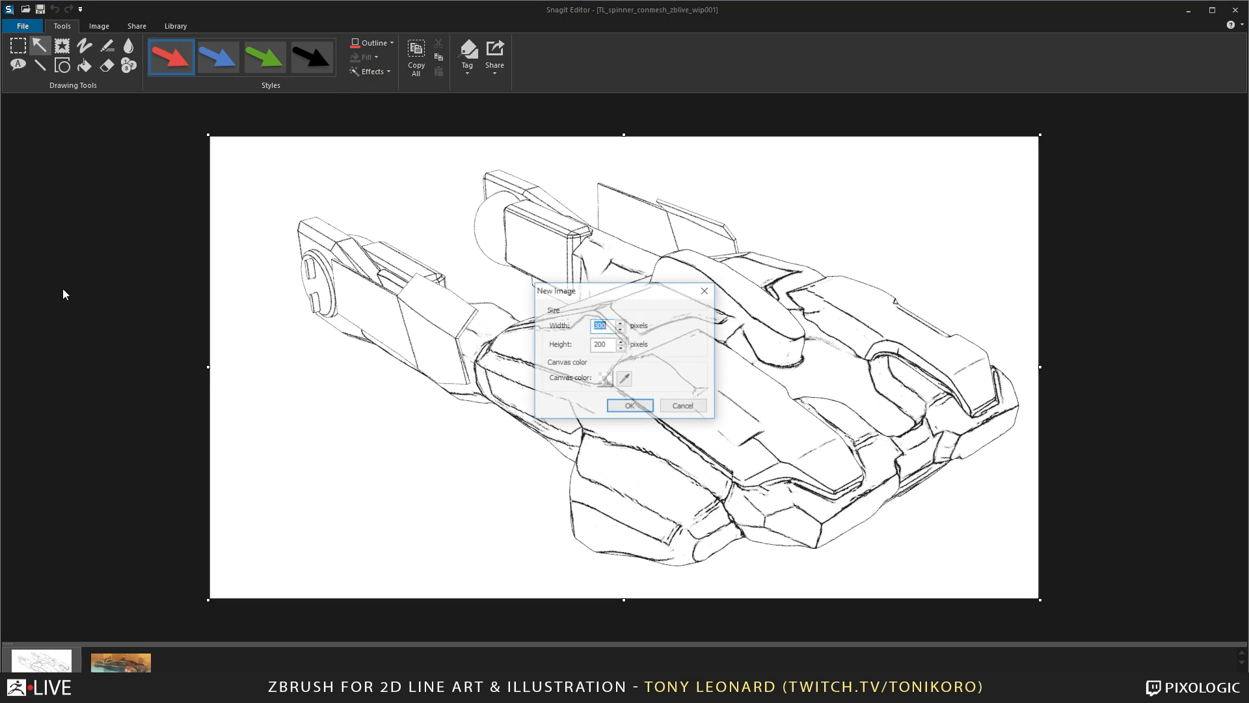
click(670, 408)
click(24, 25)
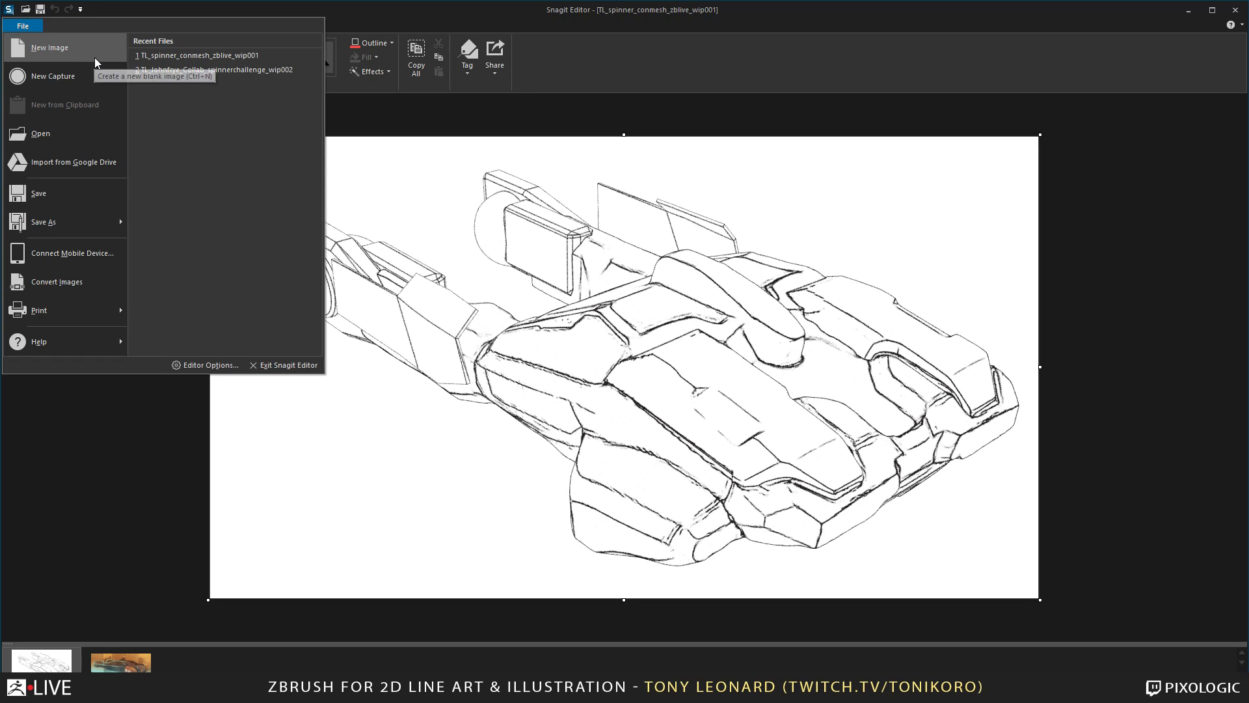
mouse_move(111, 224)
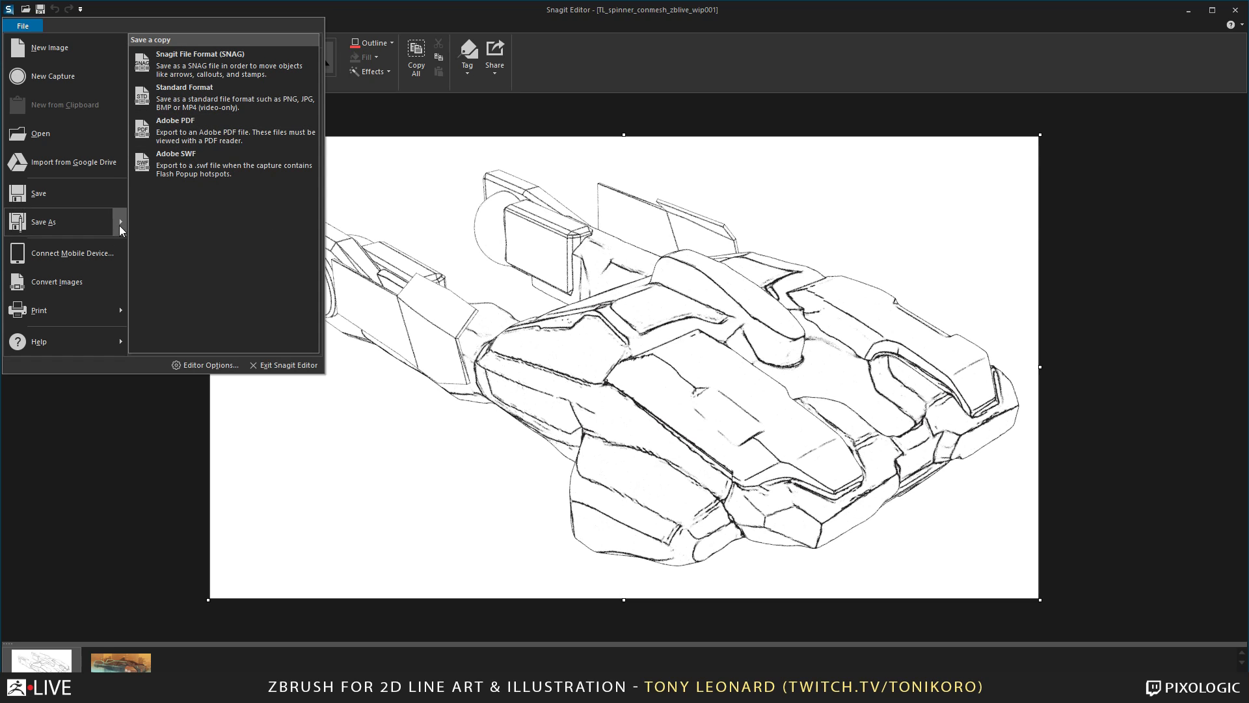
click(727, 14)
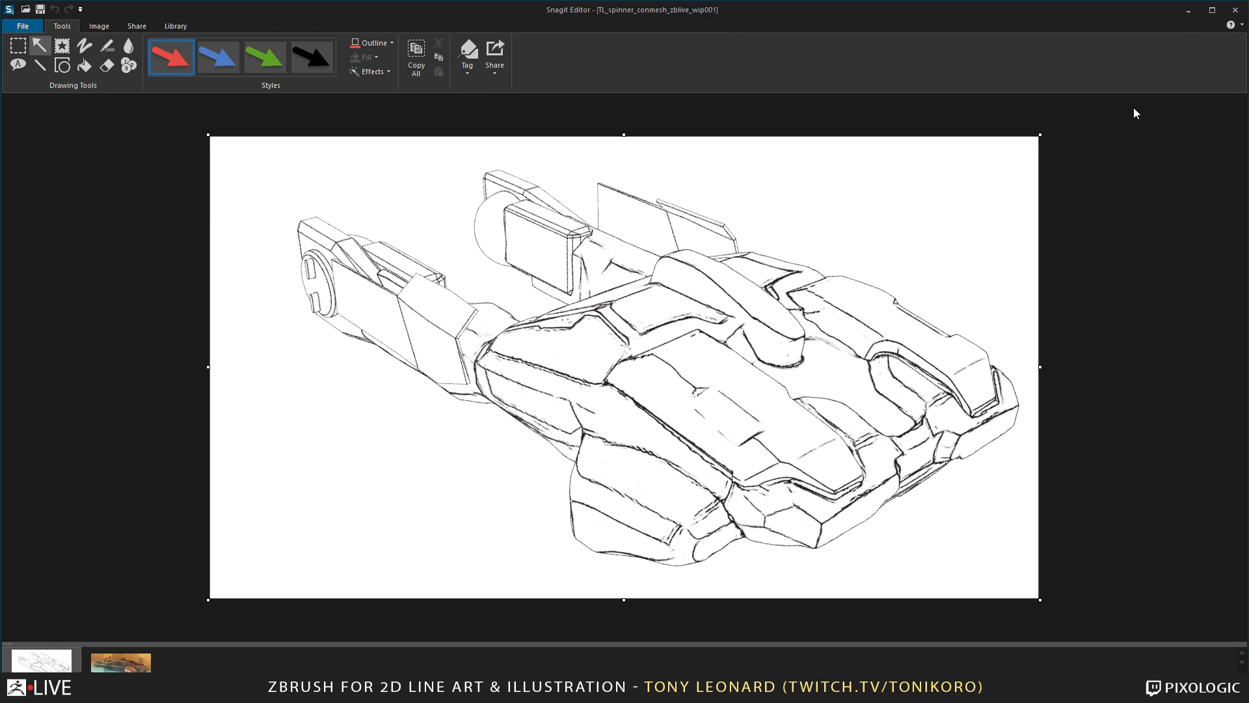
click(1189, 11)
Switch to Photoshop and open spinlines.jpg from the recent files.
key(alt+Tab)
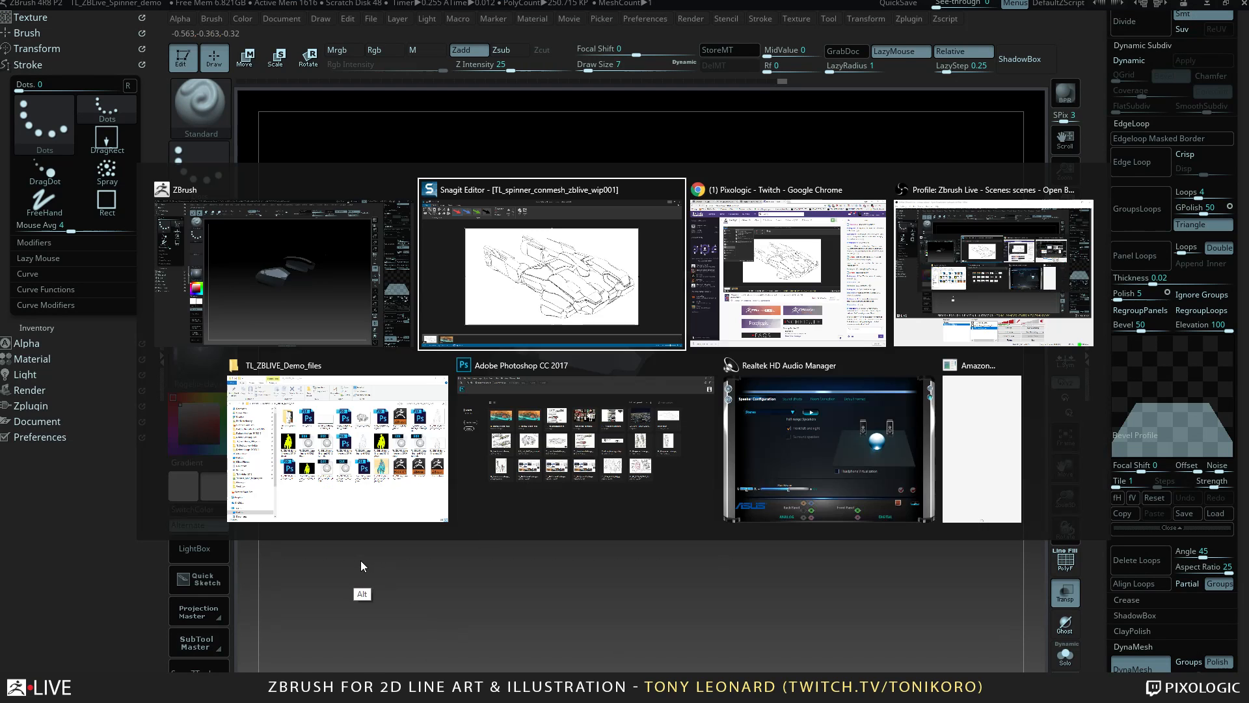
key(alt+Tab)
key(alt+Tab)
key(alt+Tab)
key(alt+Tab)
key(alt+Tab)
key(alt+Tab)
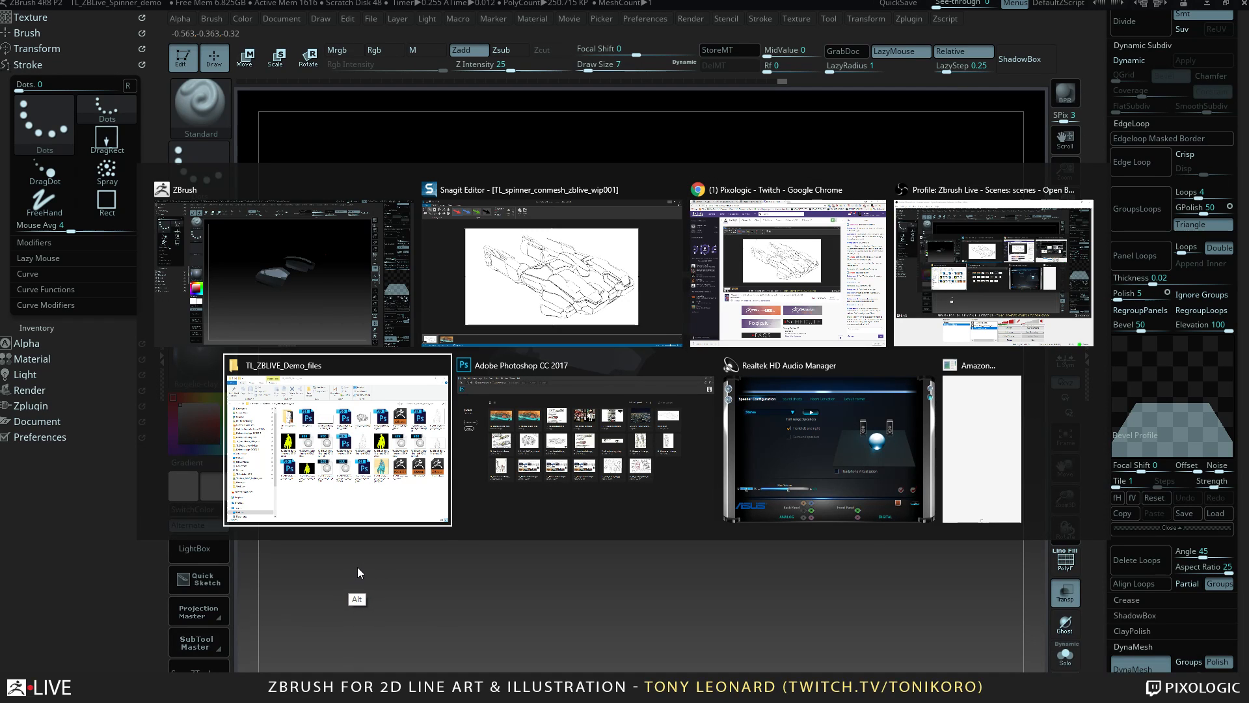
key(alt+Tab)
key(alt+Tab)
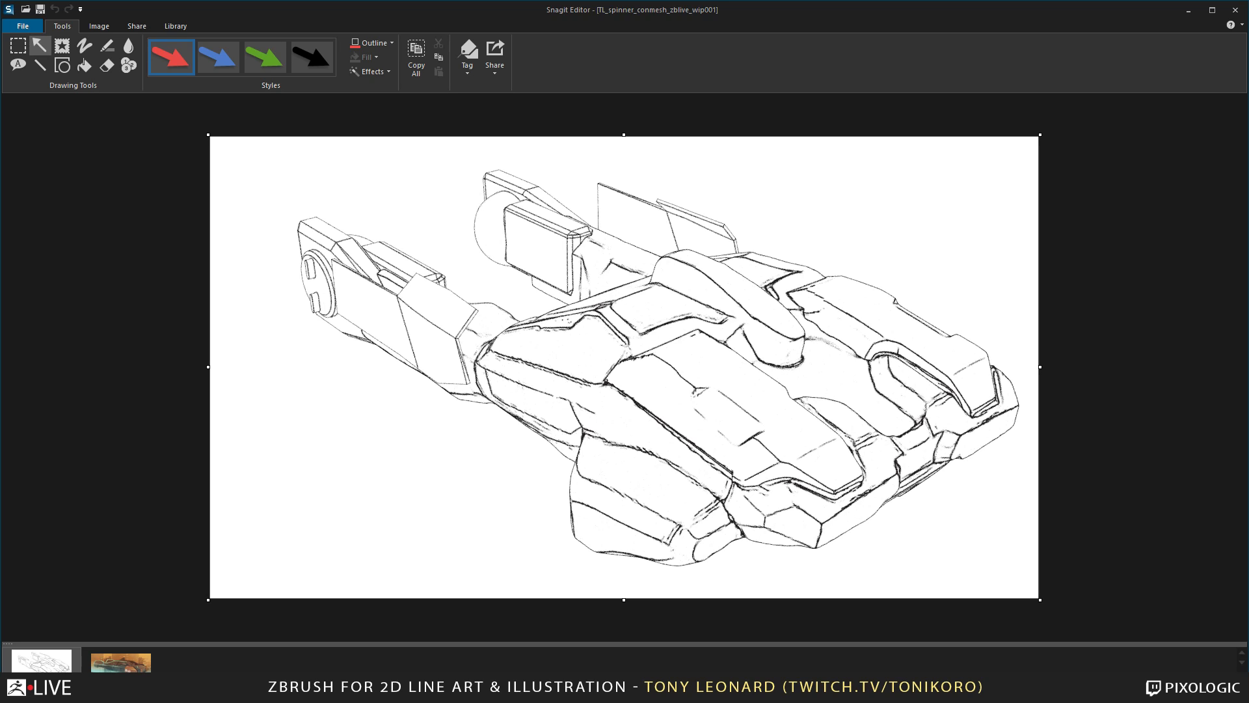
key(alt+Tab)
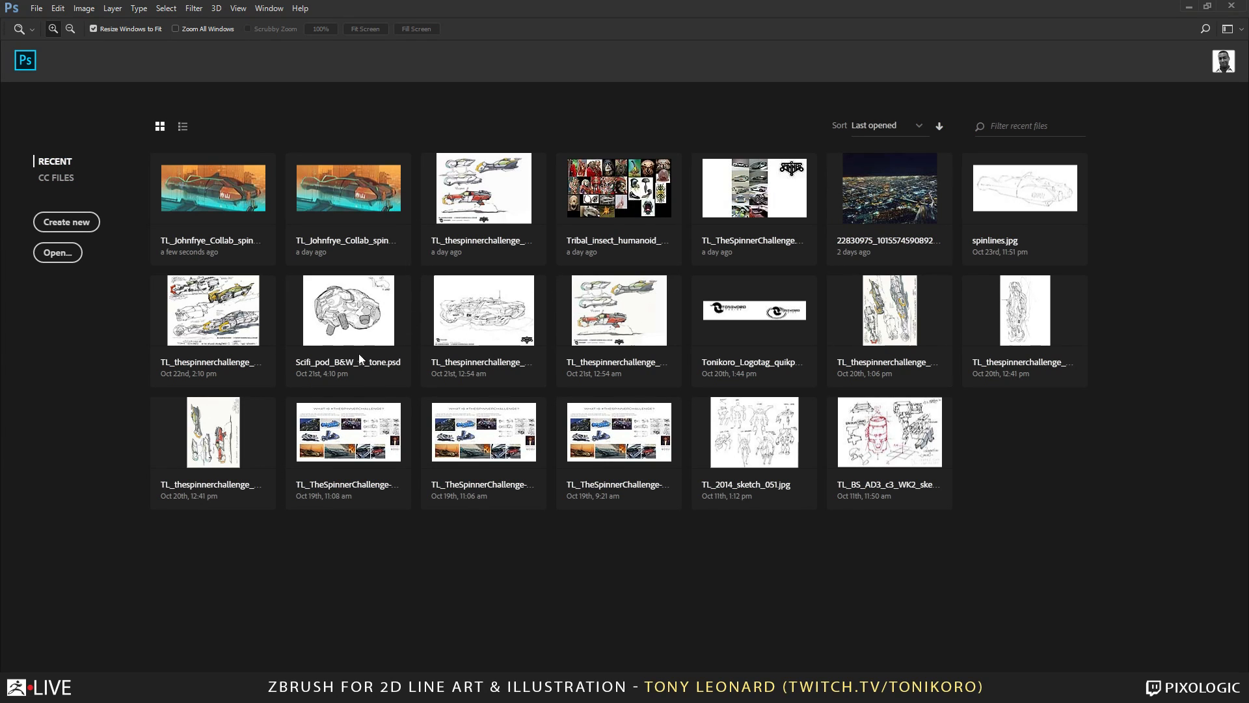
click(1034, 202)
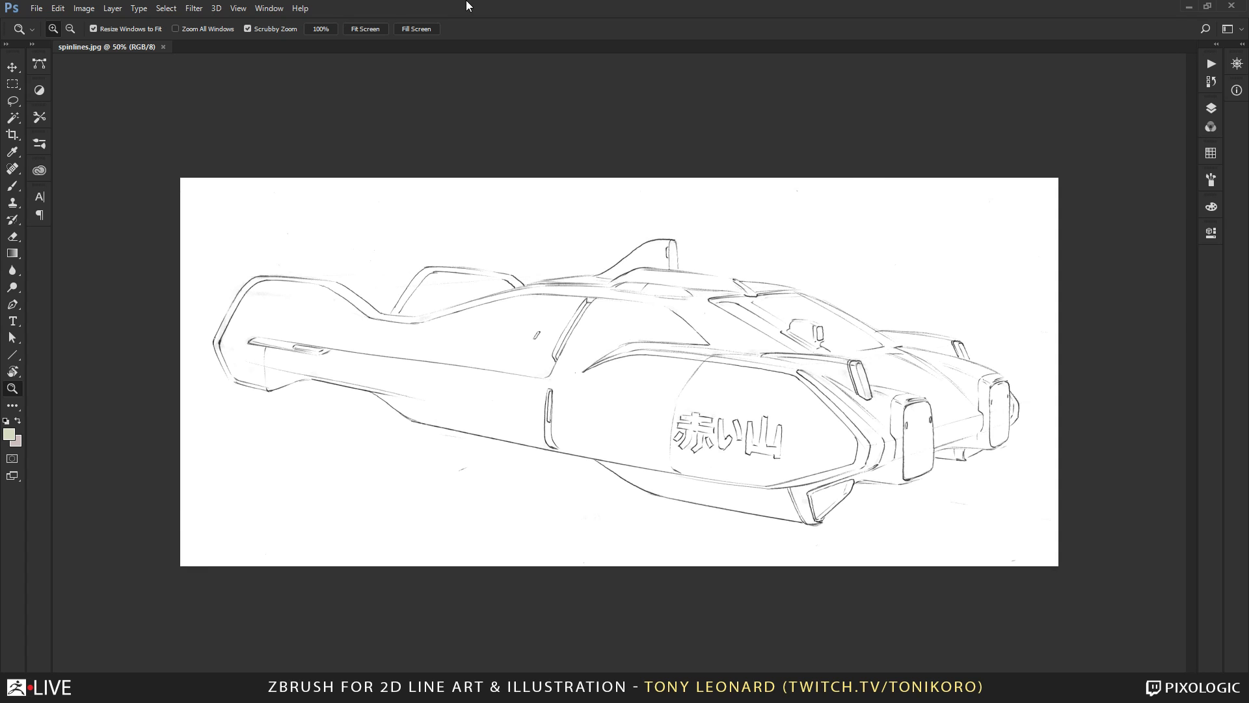
Open the image TL_spinner_conmesh_zblive_wip001 from the Desktop folder.
key(ctrl+o)
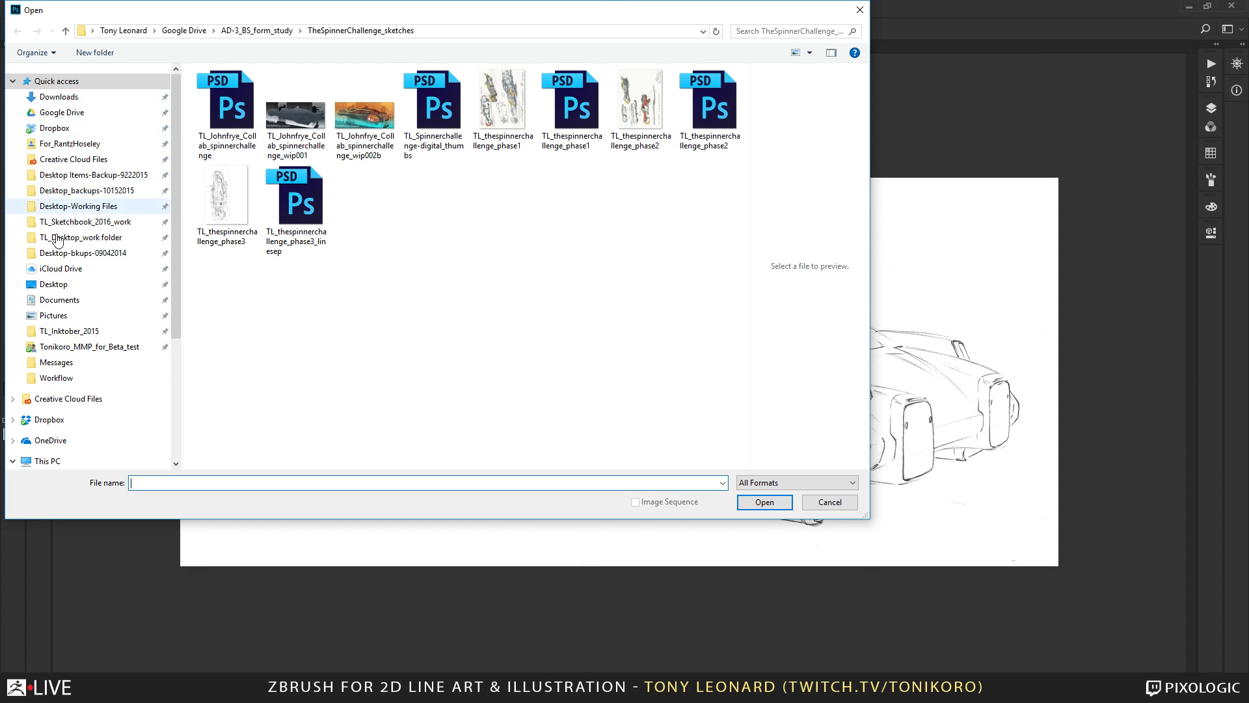
click(71, 285)
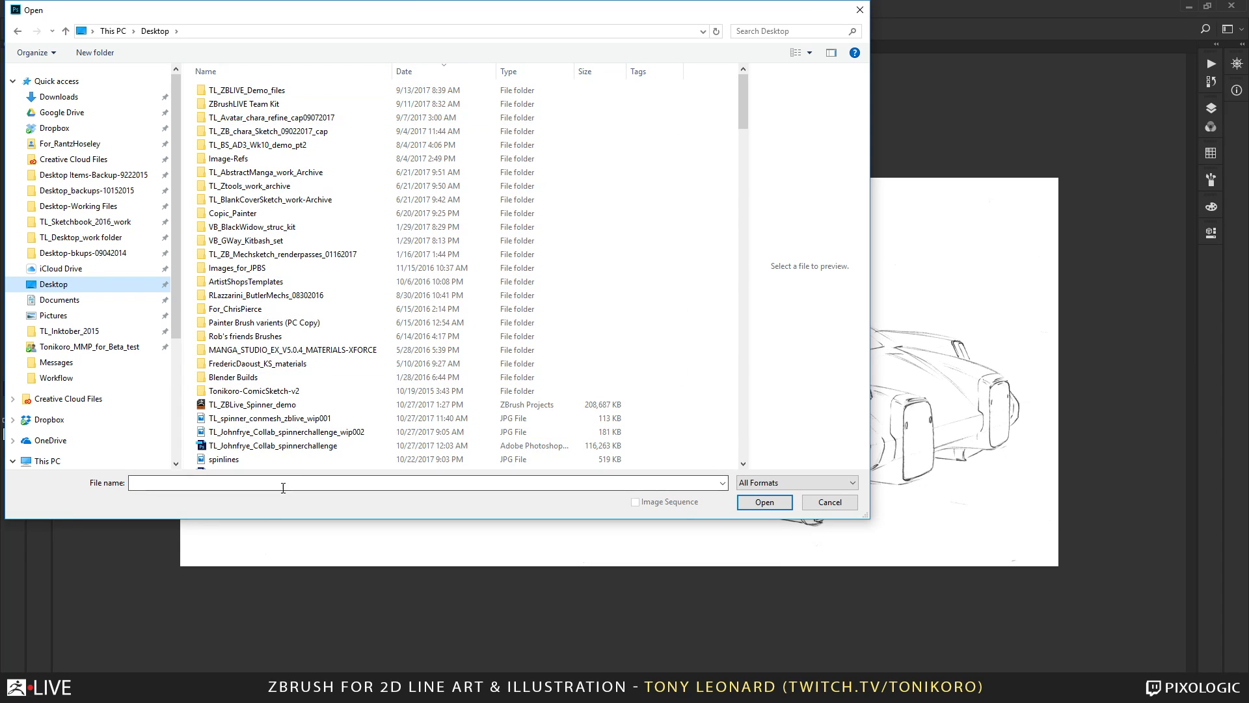
click(311, 418)
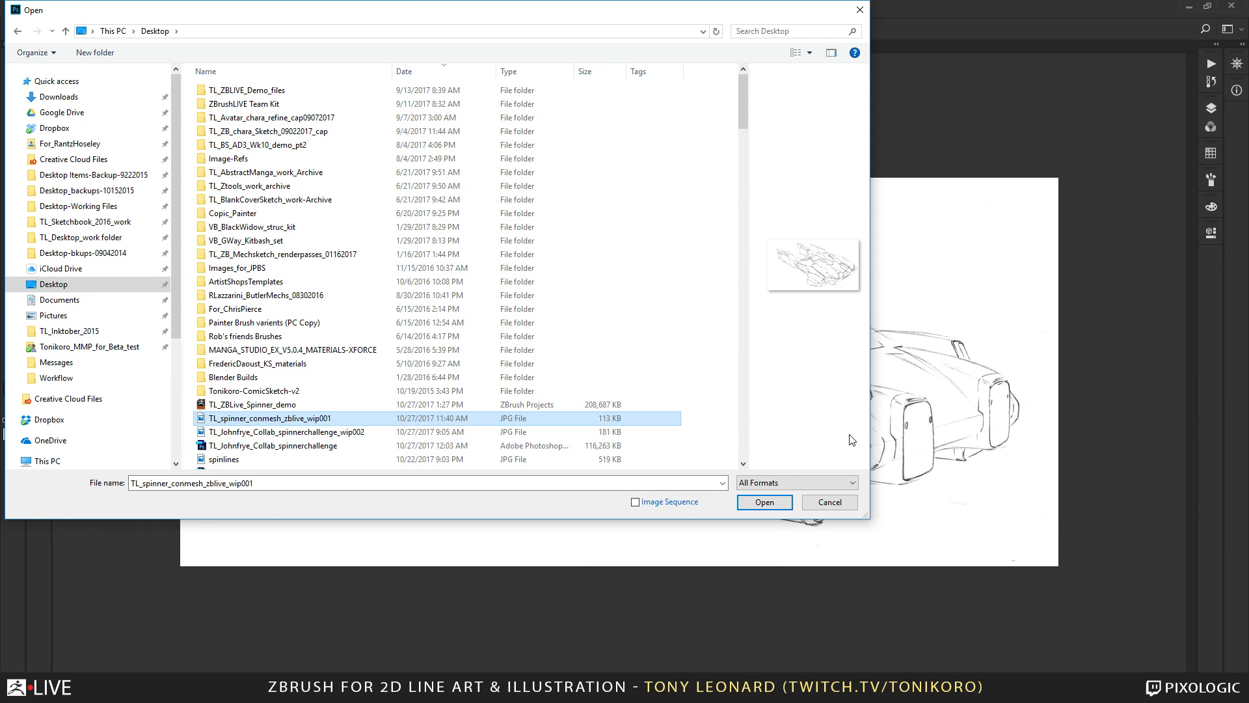
click(765, 502)
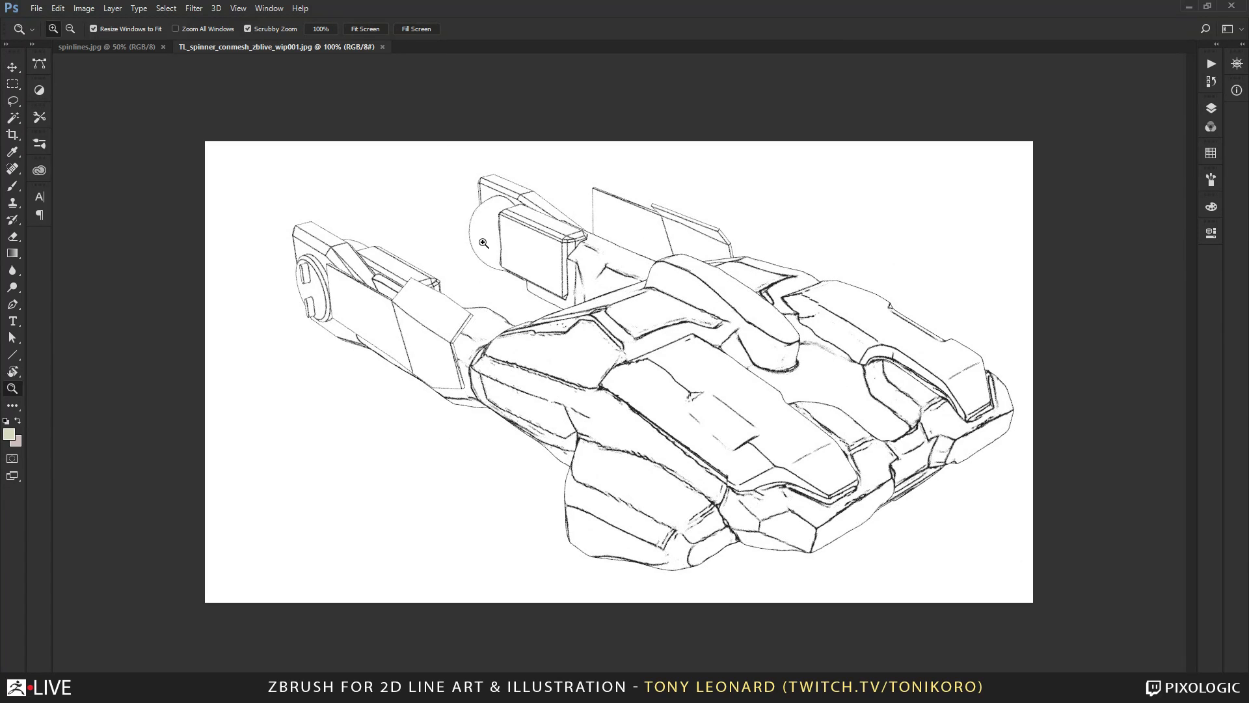
Convert the spinner drawing to grayscale mode and reset the foreground and background colours to the default black and white.
click(84, 8)
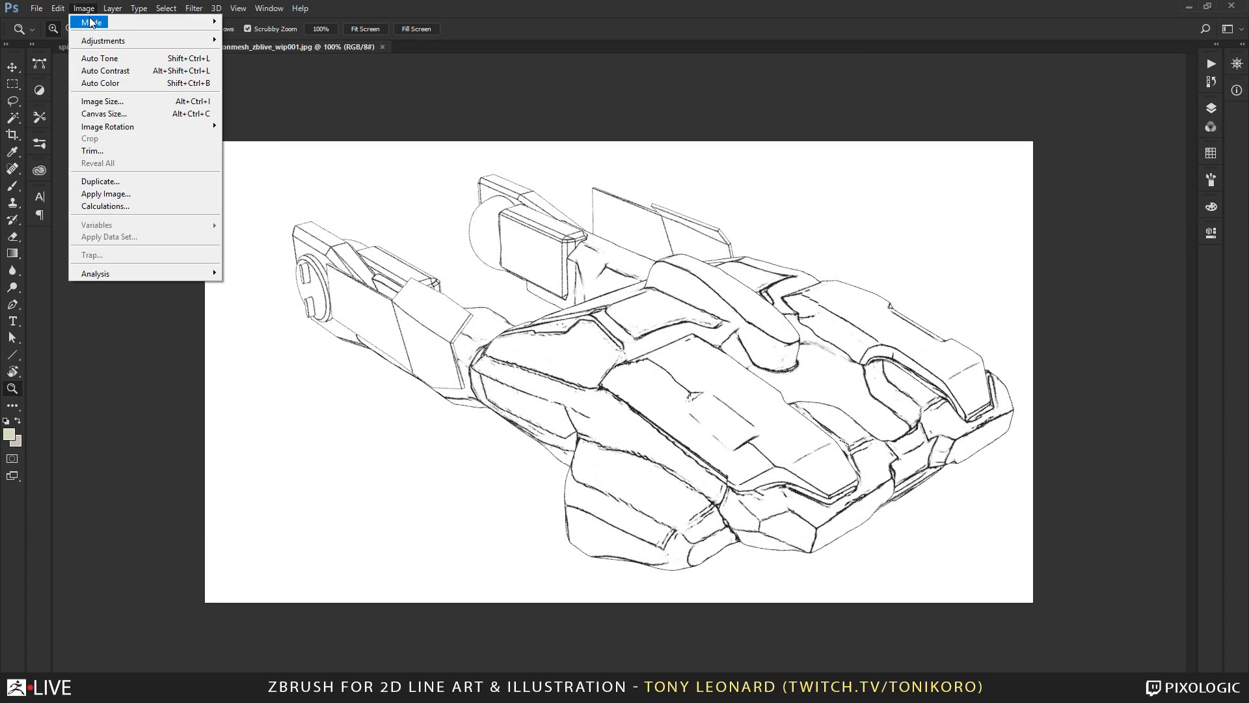
mouse_move(91, 22)
click(268, 30)
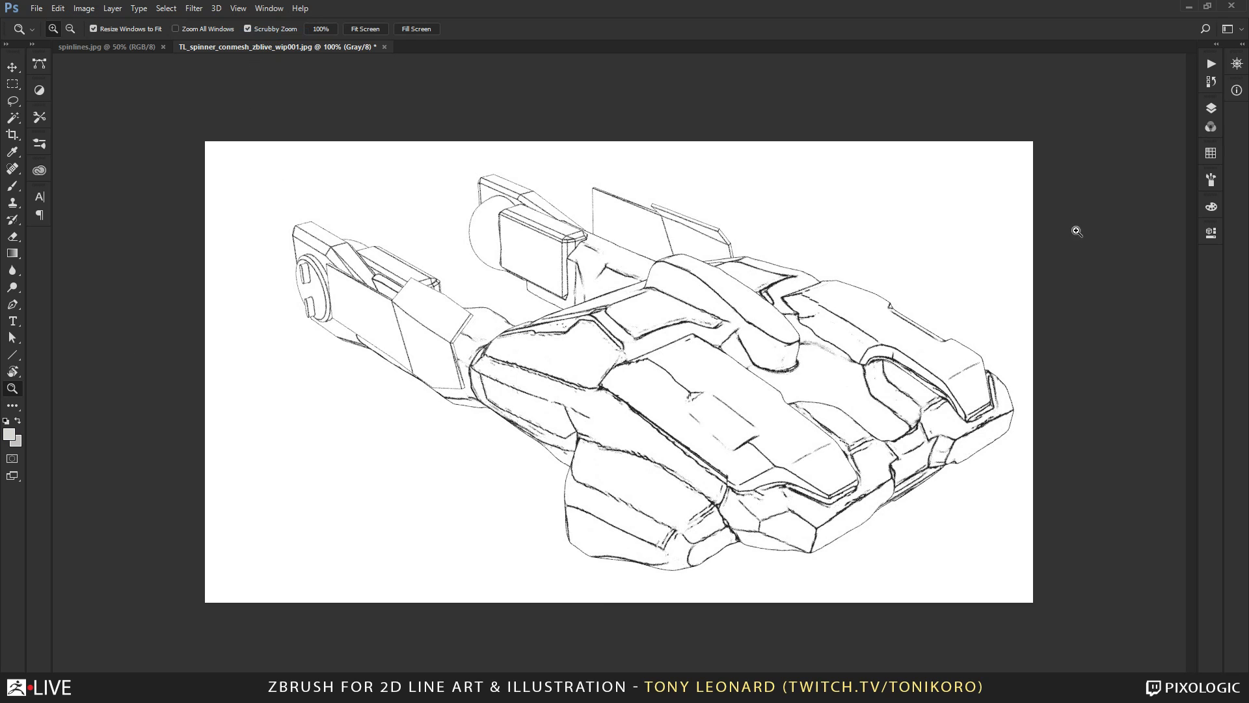
click(1211, 64)
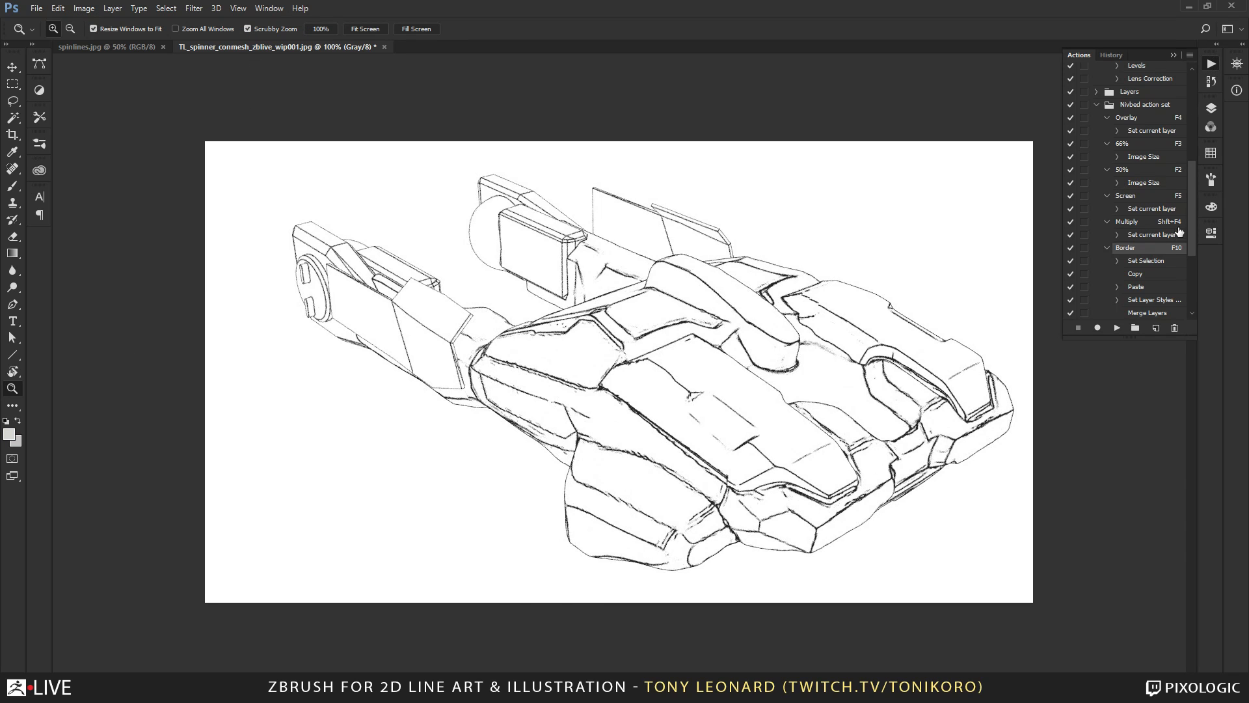
drag(1189, 224, 1192, 114)
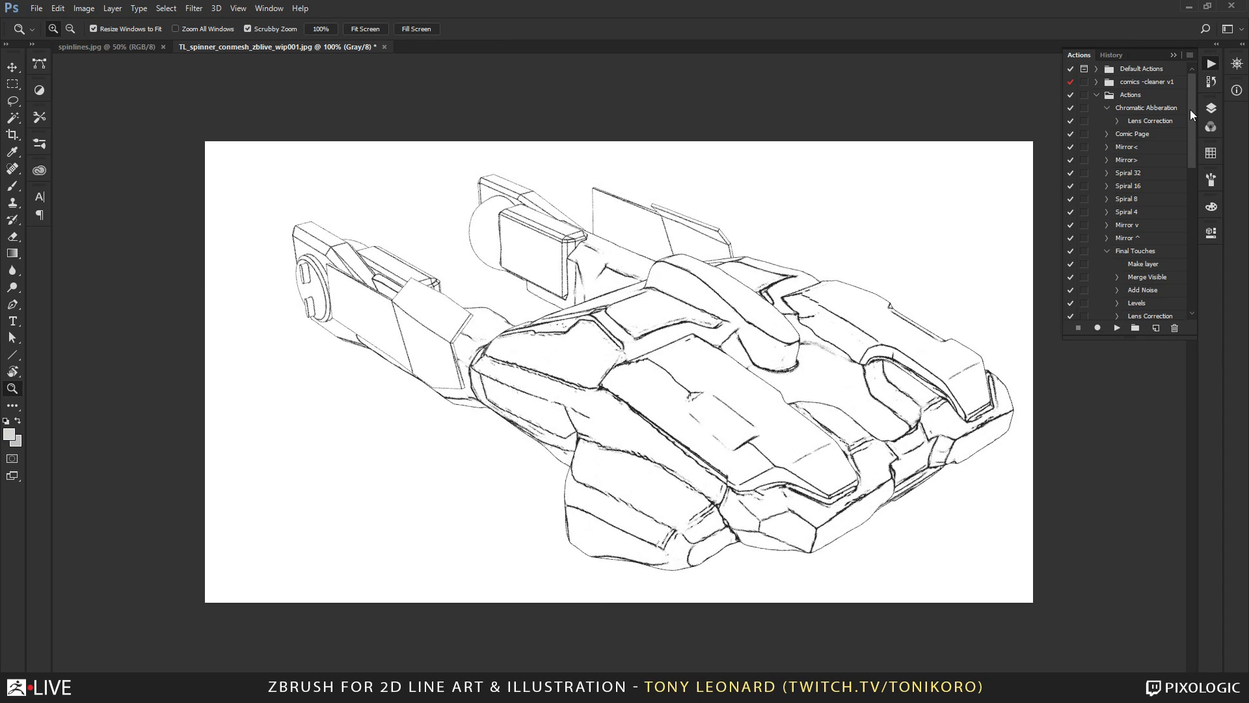
click(8, 421)
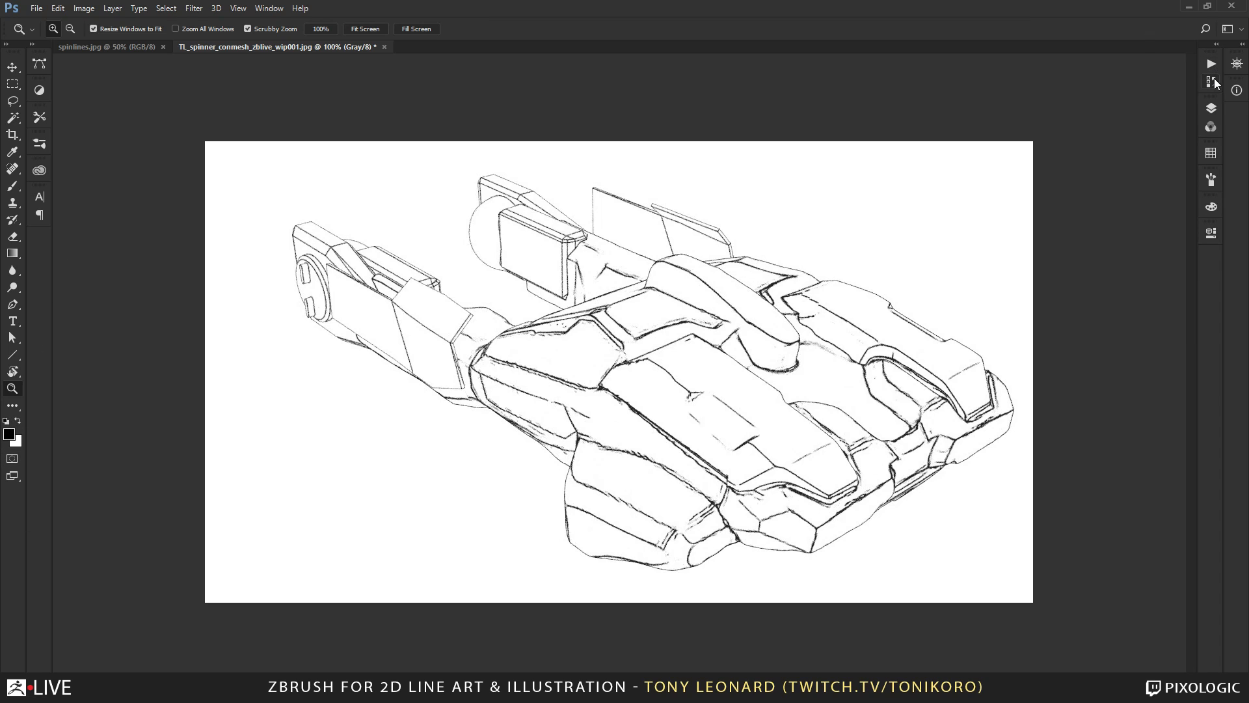
click(1211, 108)
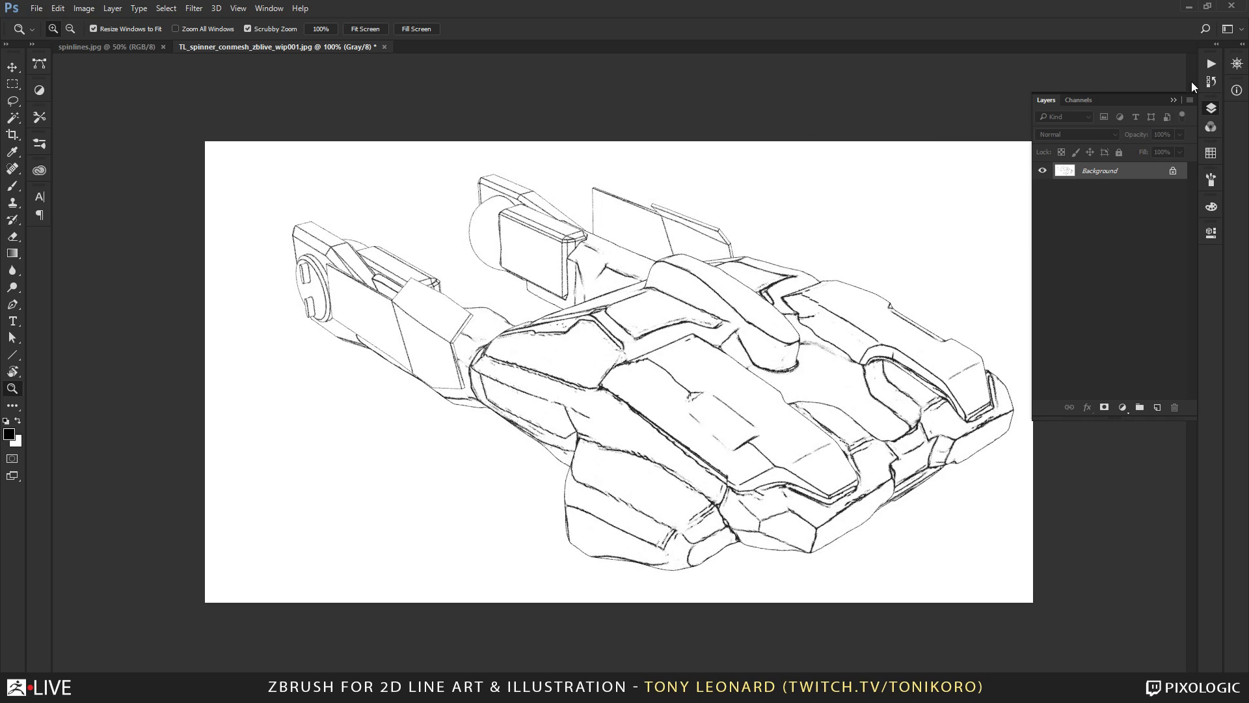
Collapse the expanded action sets and run the post scanning action from the comics -cleaner v1 set on the drawing.
click(1210, 63)
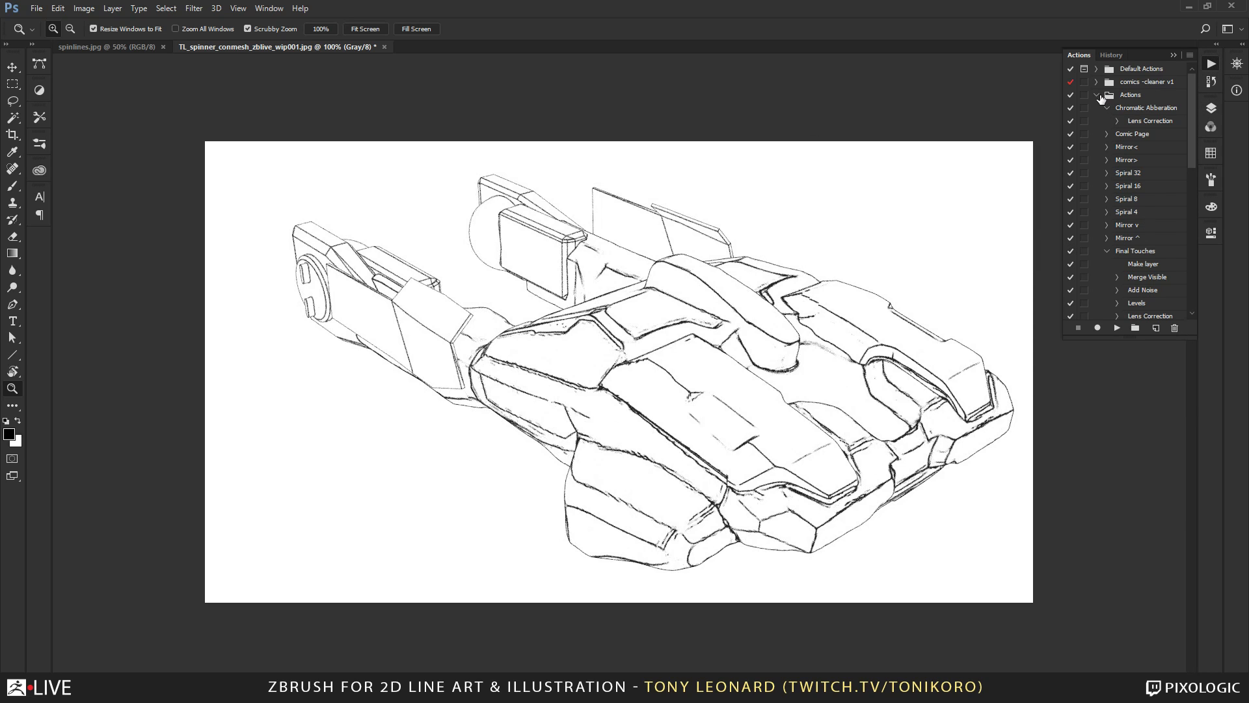
click(1098, 96)
click(1098, 121)
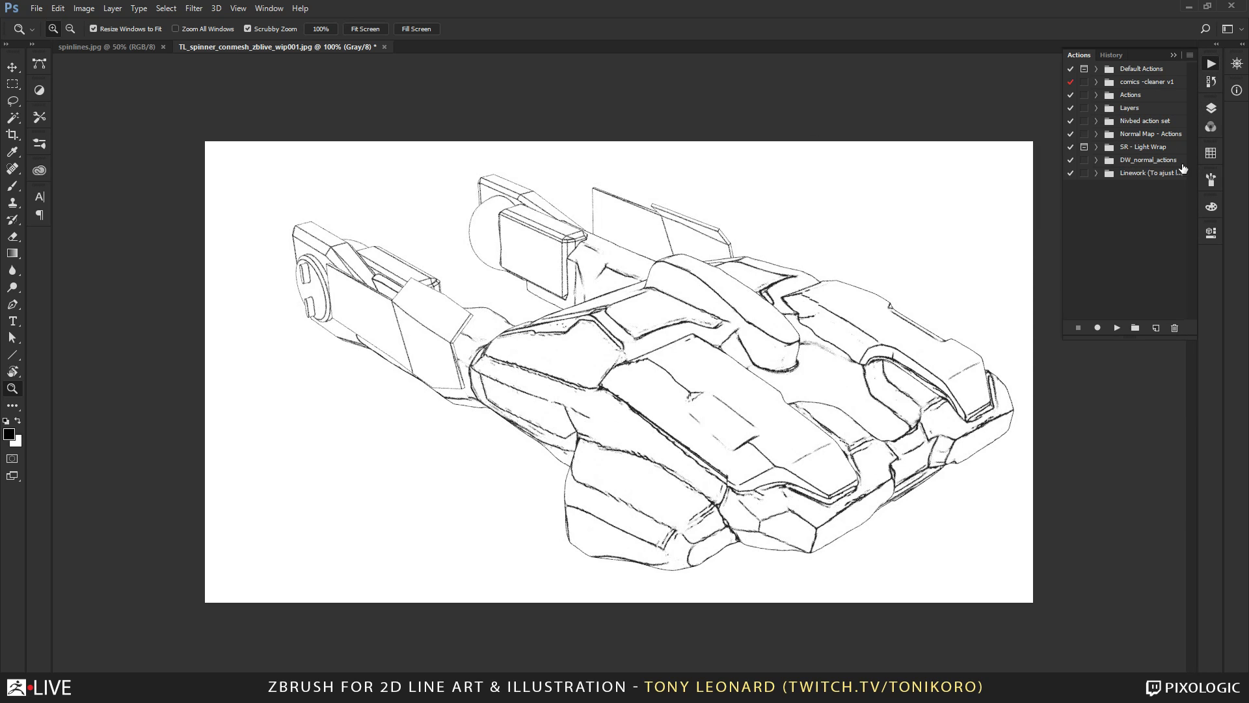
click(1144, 89)
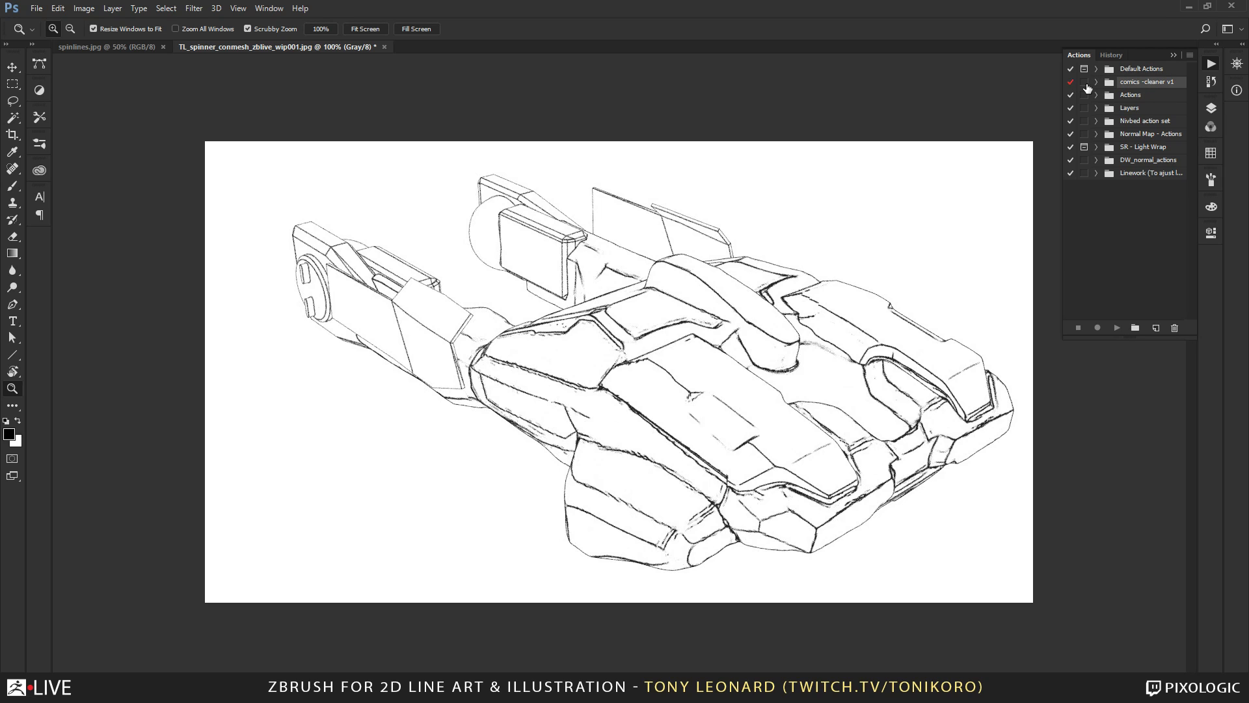
click(1097, 83)
click(1147, 97)
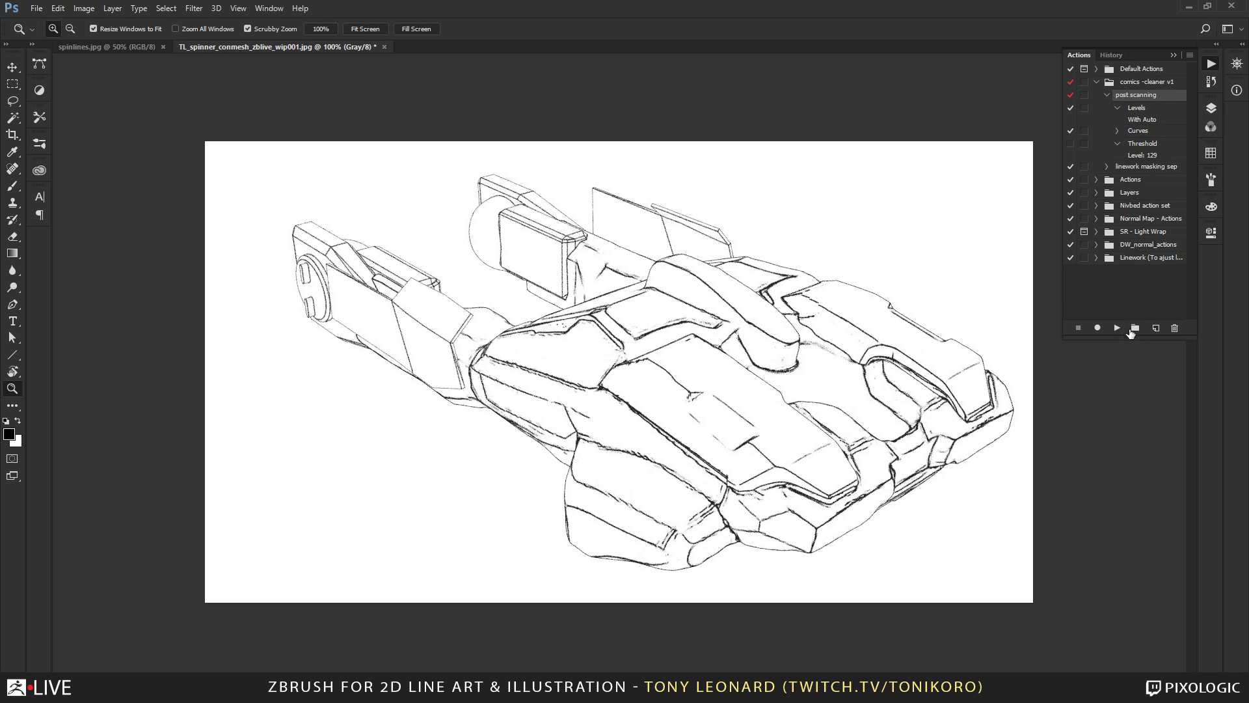
click(1117, 329)
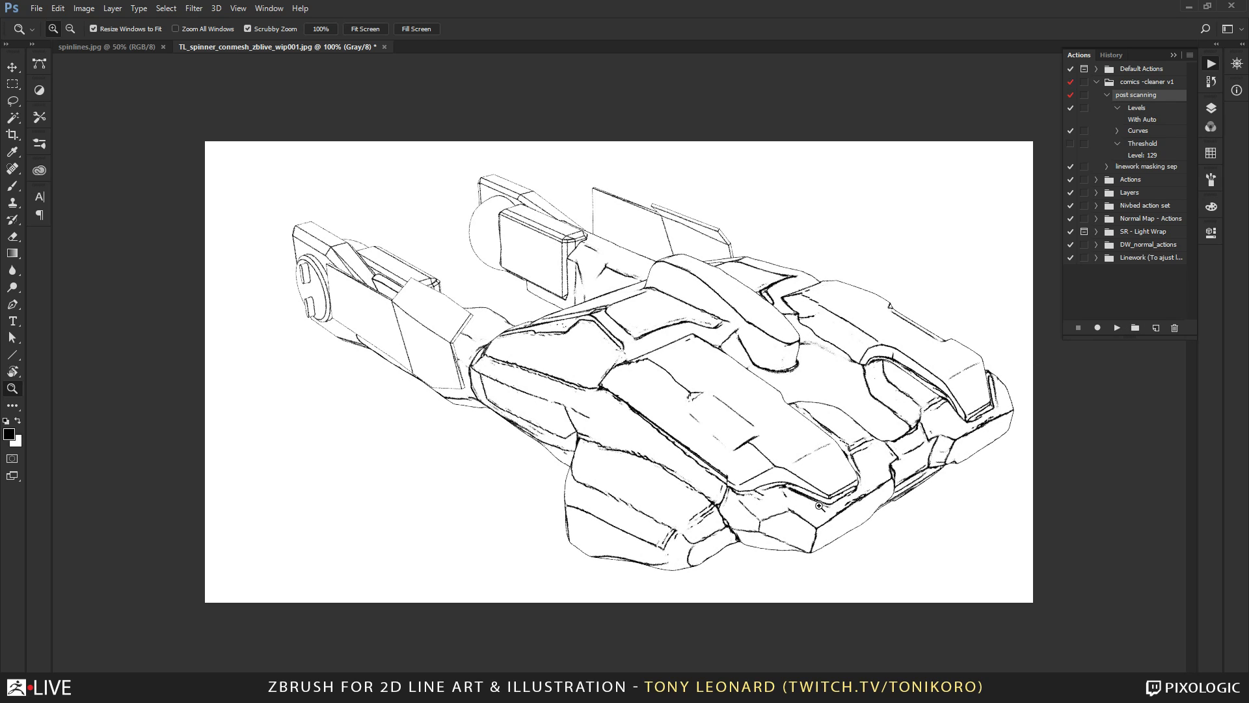
Run the linework masking sep action and check the separated line art by temporarily hiding the Background layer.
click(1148, 168)
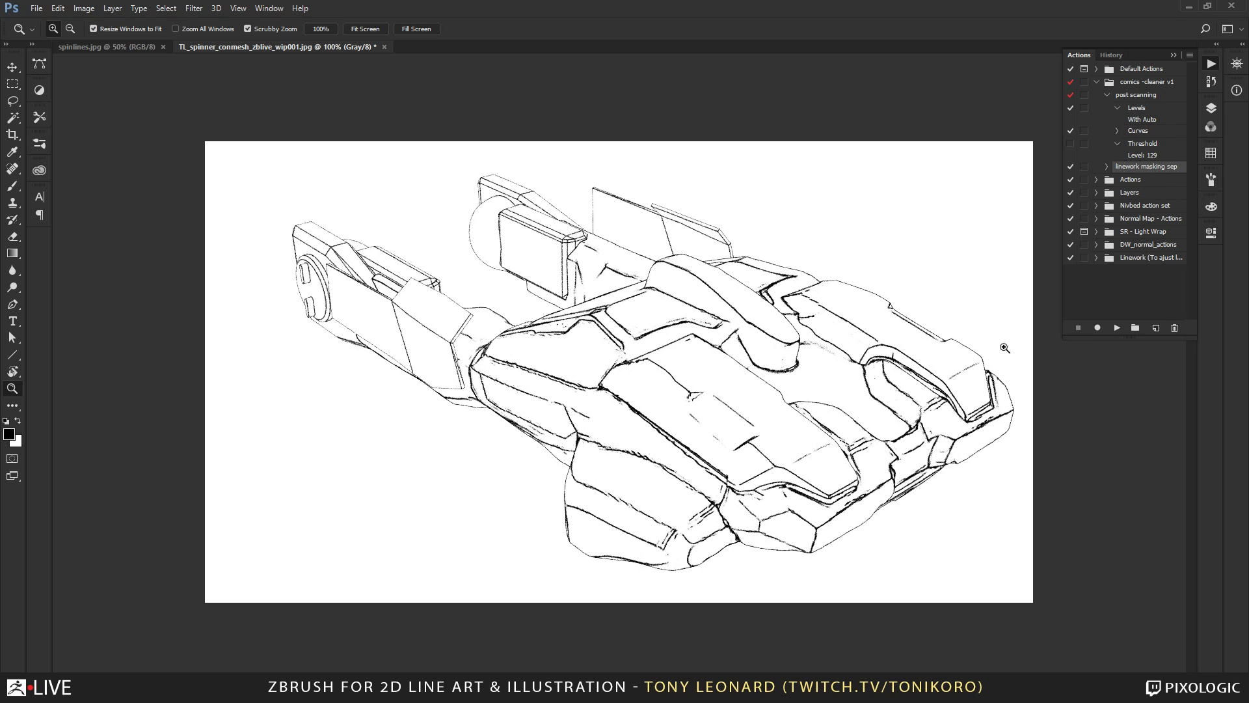
click(1116, 328)
click(1211, 108)
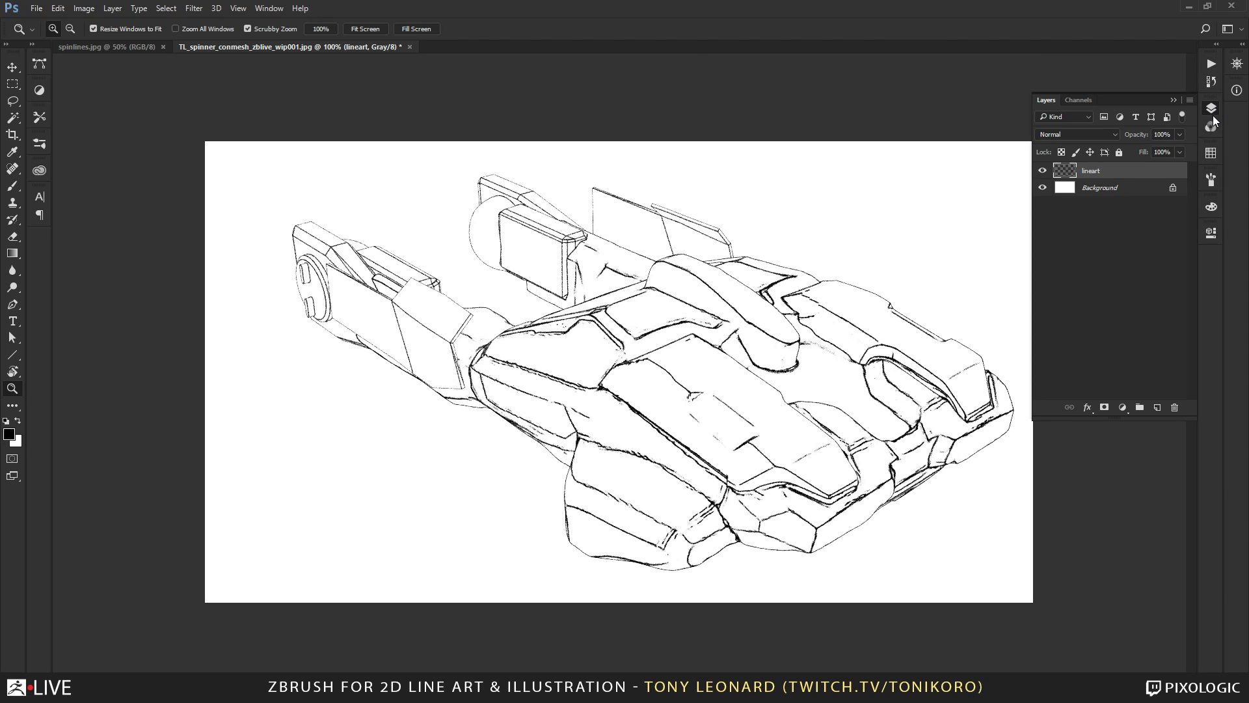
click(1043, 188)
click(1042, 188)
Examine the line mask channel as an overlay and as a loaded selection, and restore the normal view on the lineart layer.
click(1082, 99)
click(1040, 132)
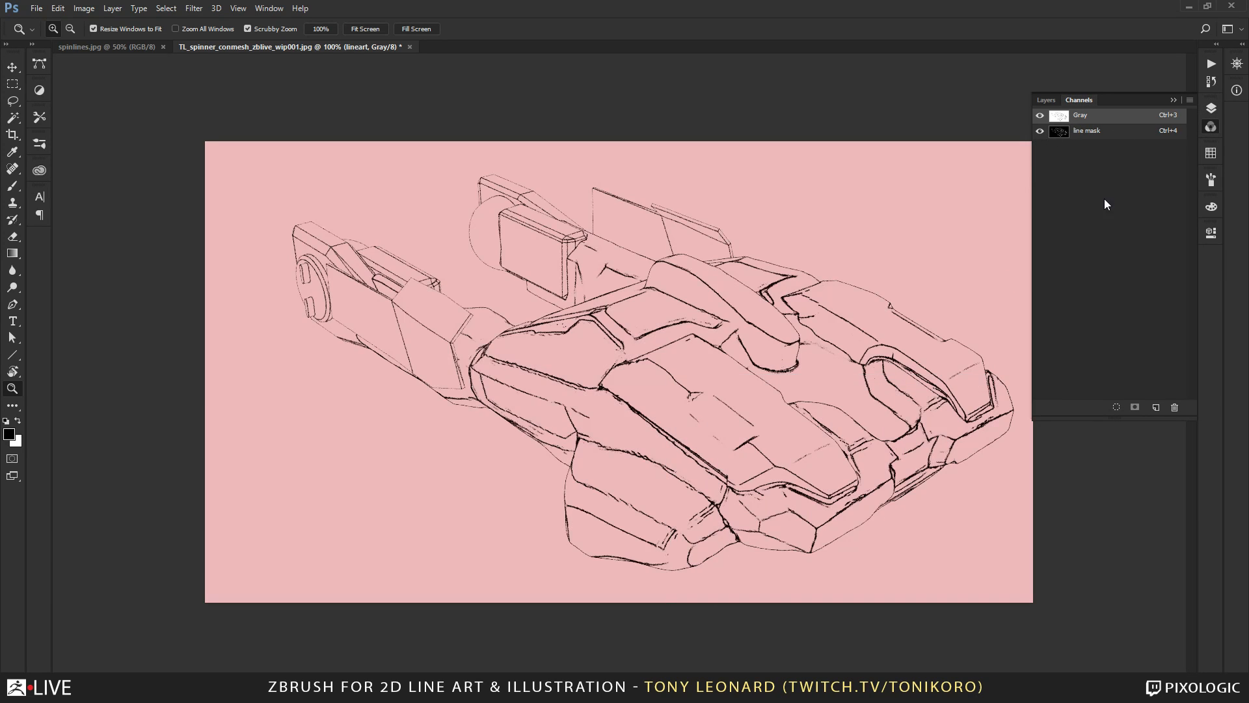
click(1116, 406)
click(1045, 101)
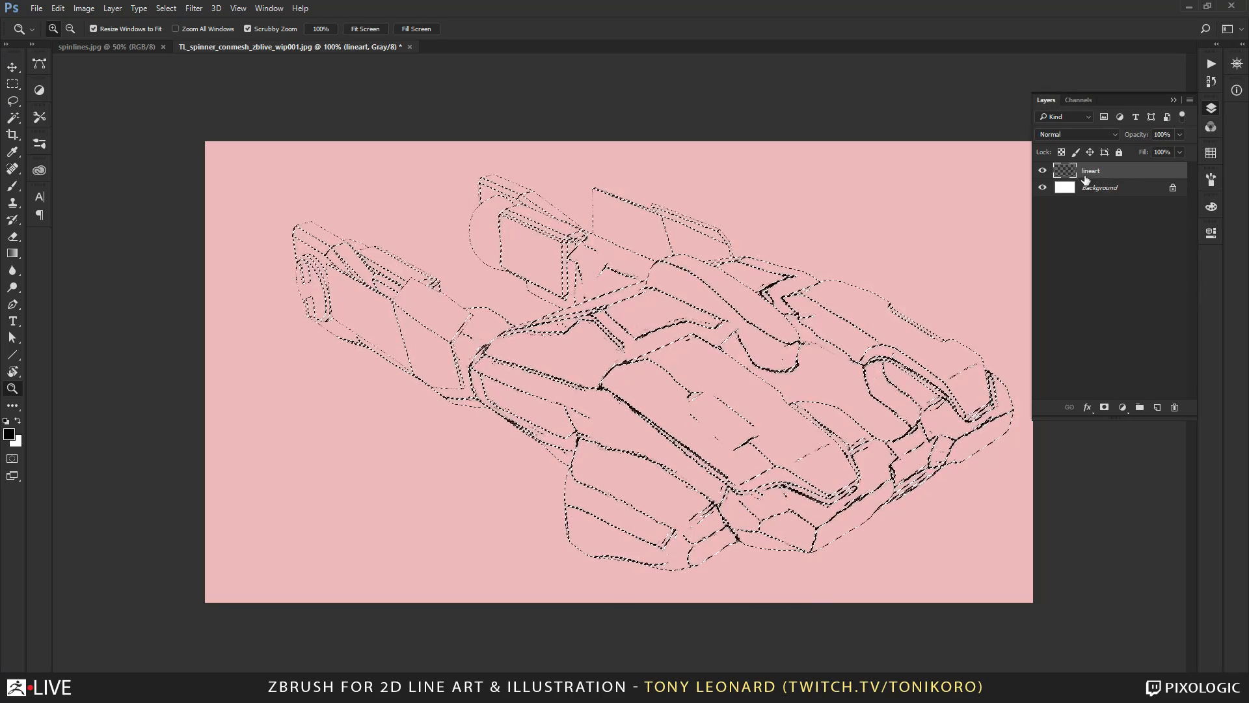
key(ctrl+d)
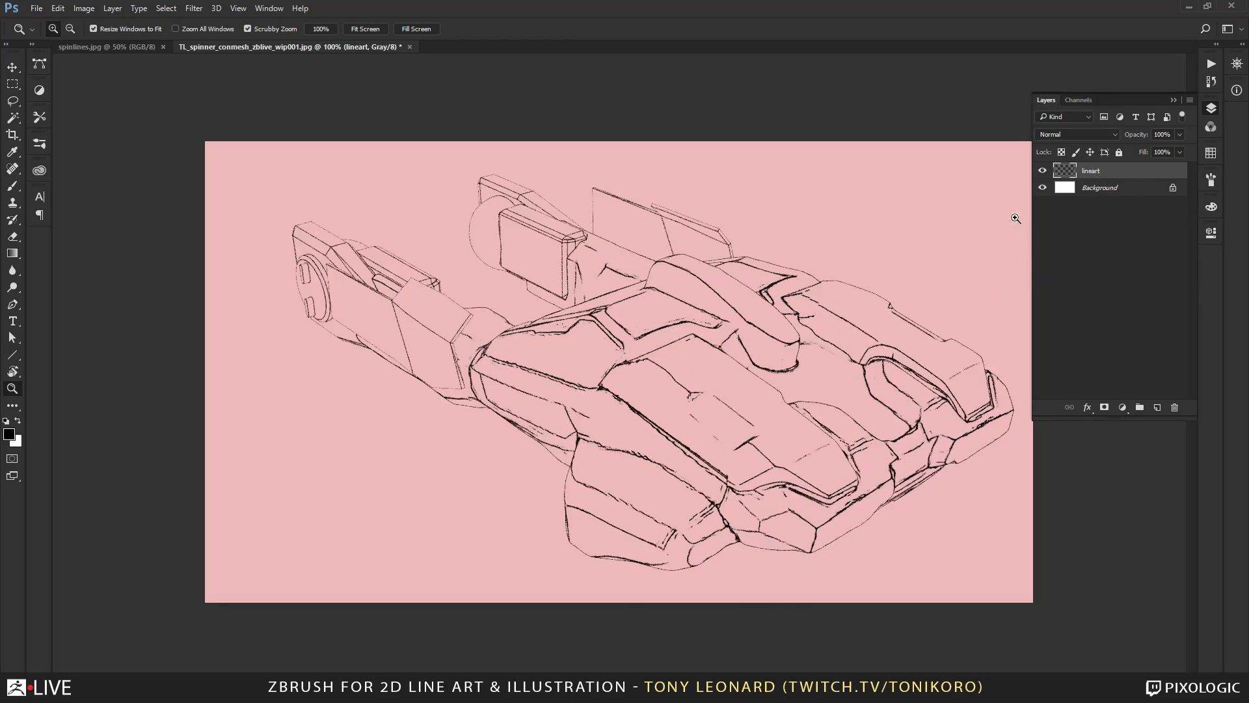
click(1083, 100)
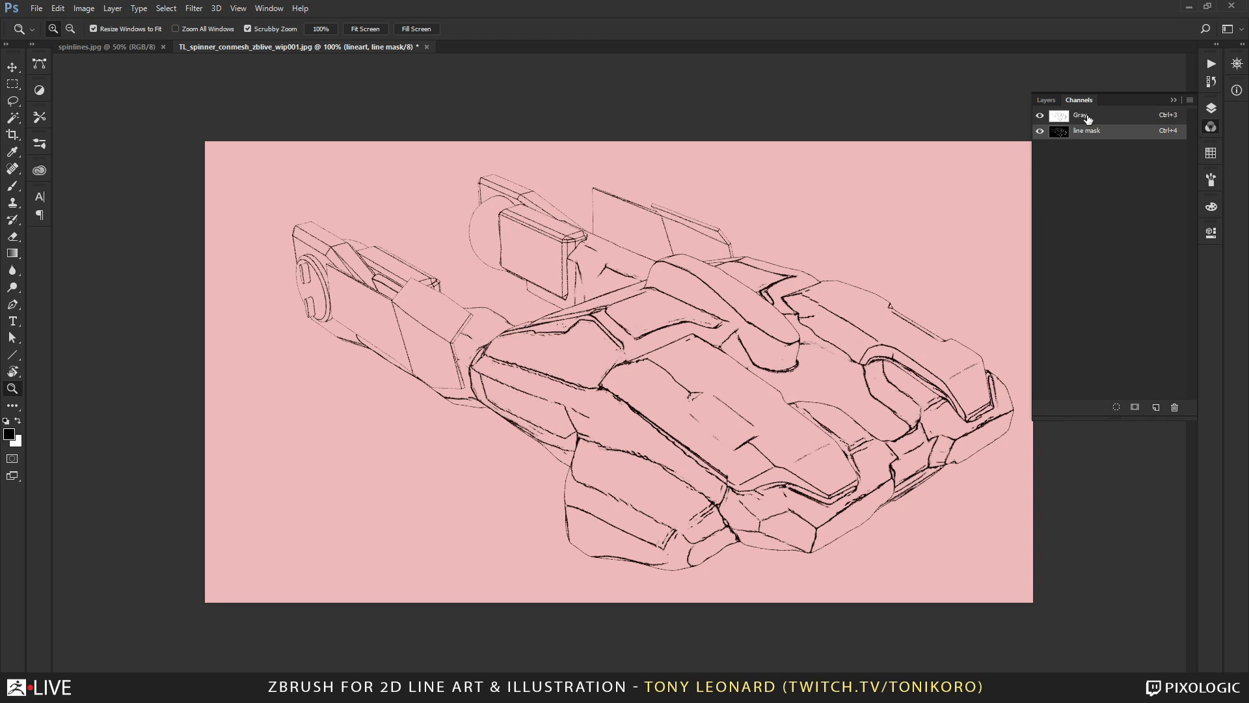
click(1039, 131)
click(1046, 100)
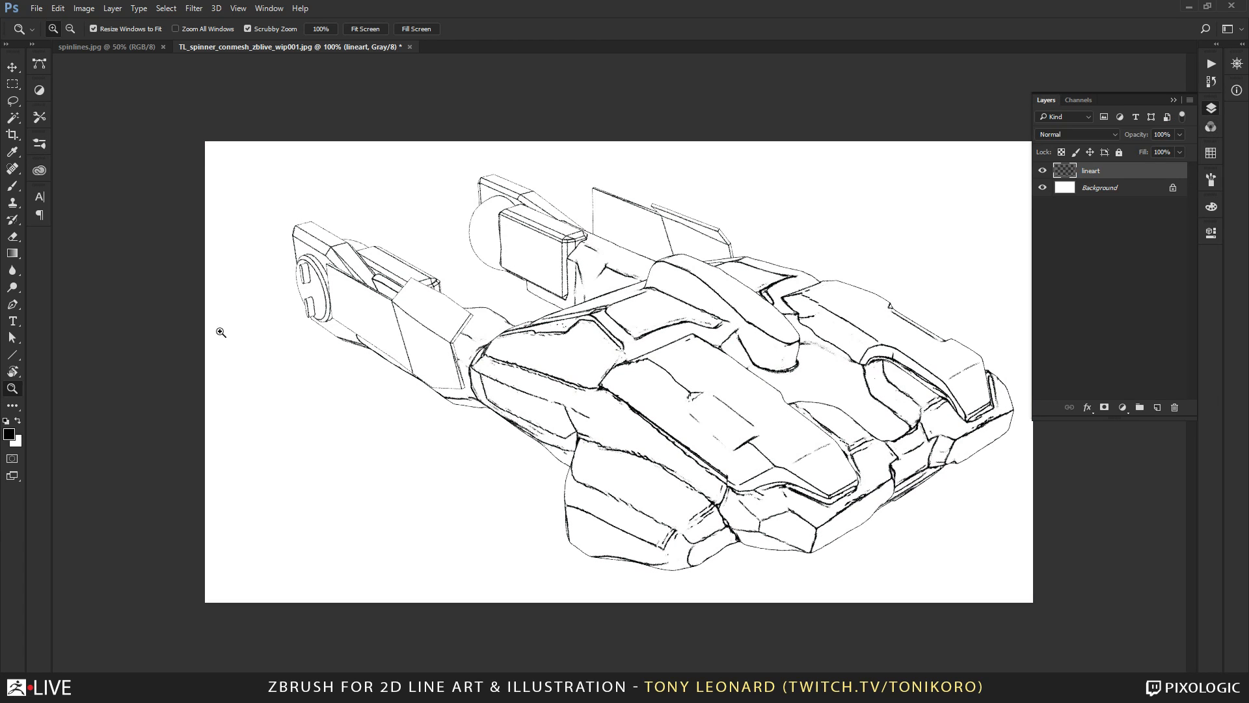
Convert the spinner drawing to RGB Color mode without flattening its layers.
click(84, 9)
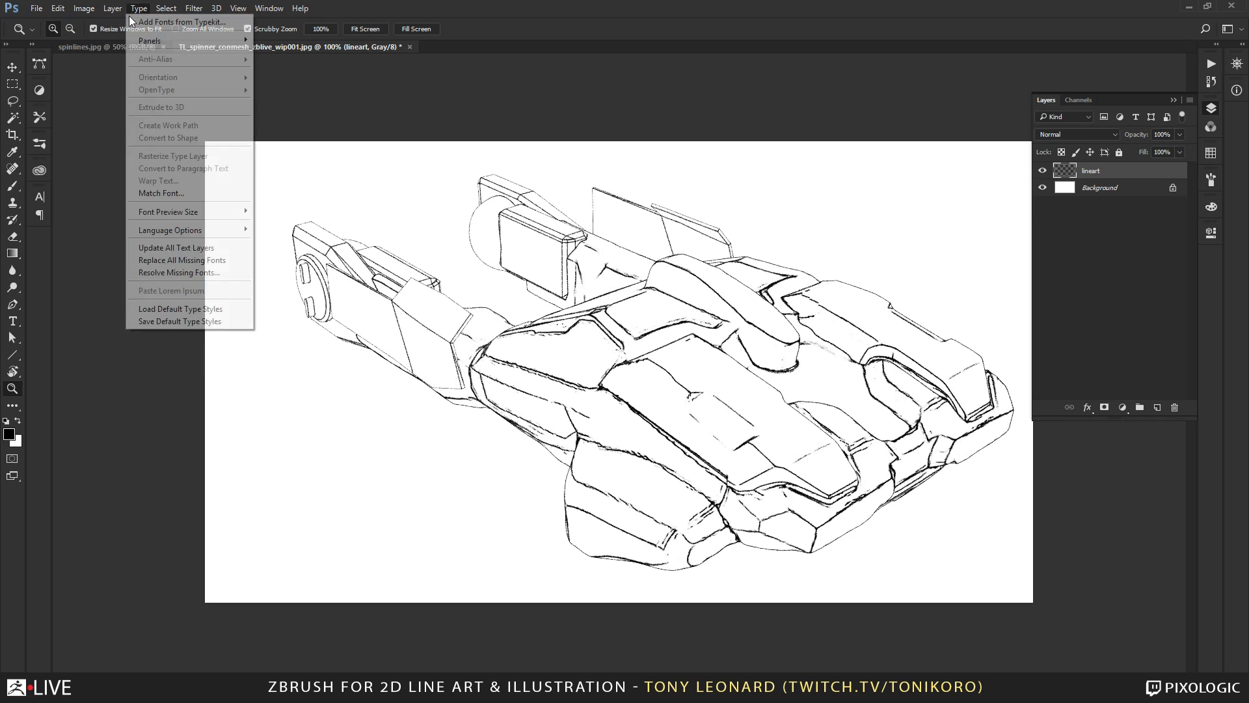
mouse_move(91, 24)
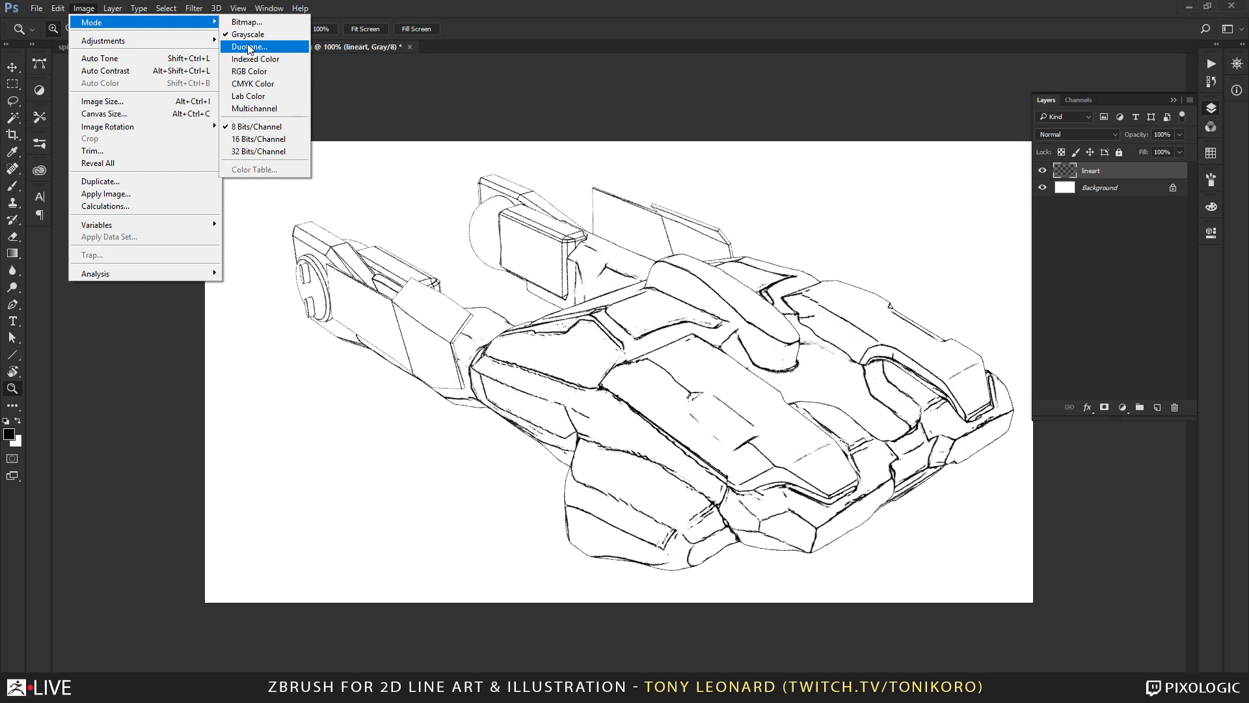
click(249, 72)
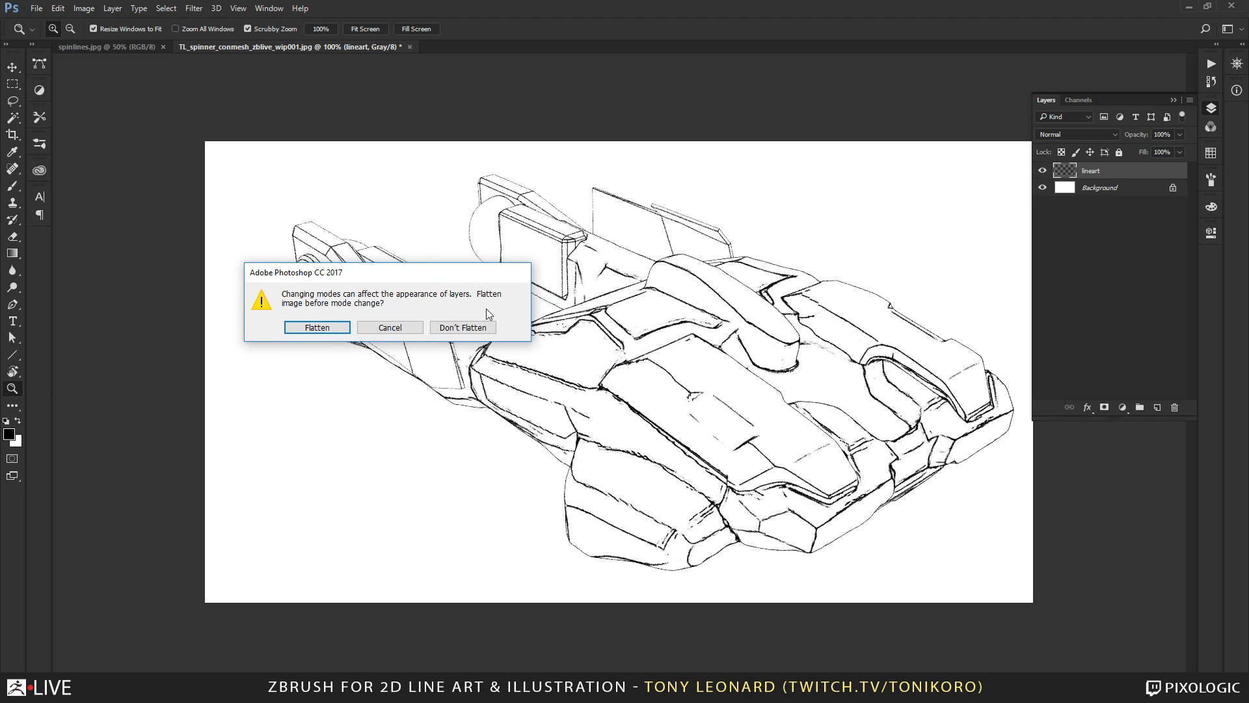
click(453, 329)
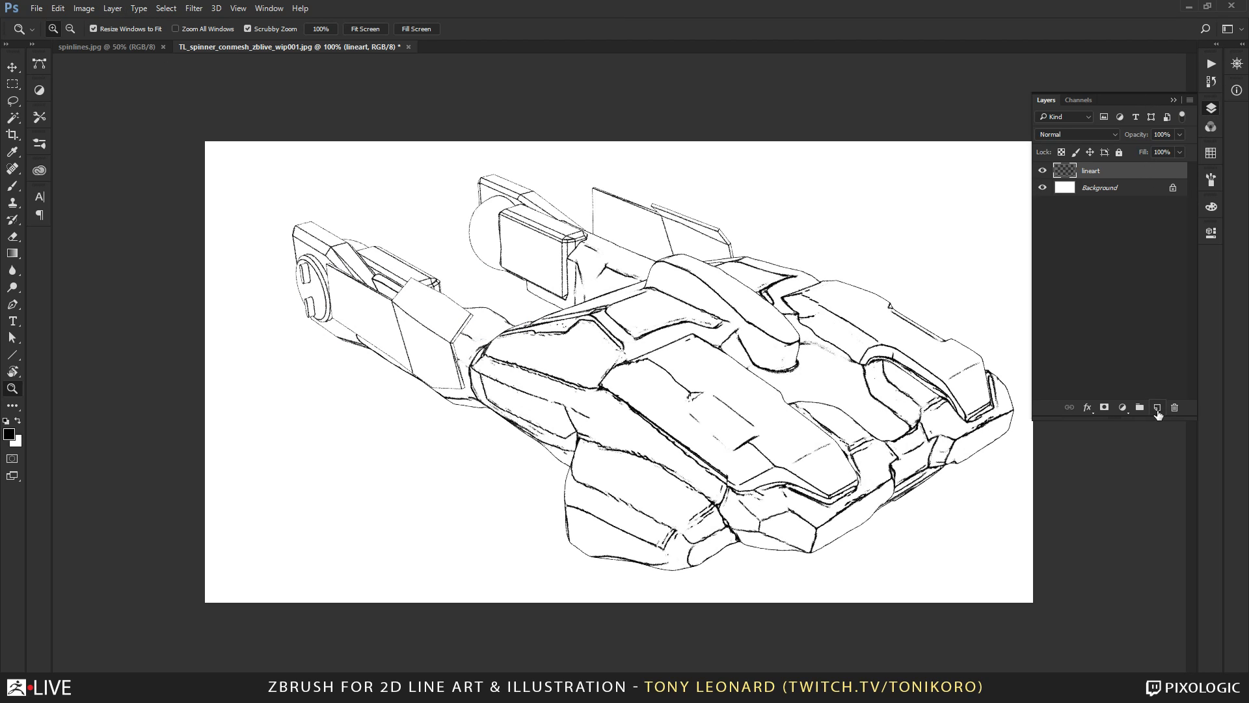
Add a new layer directly beneath the lineart layer and ready the Brush tool with the YR18 swatch colour.
click(1157, 408)
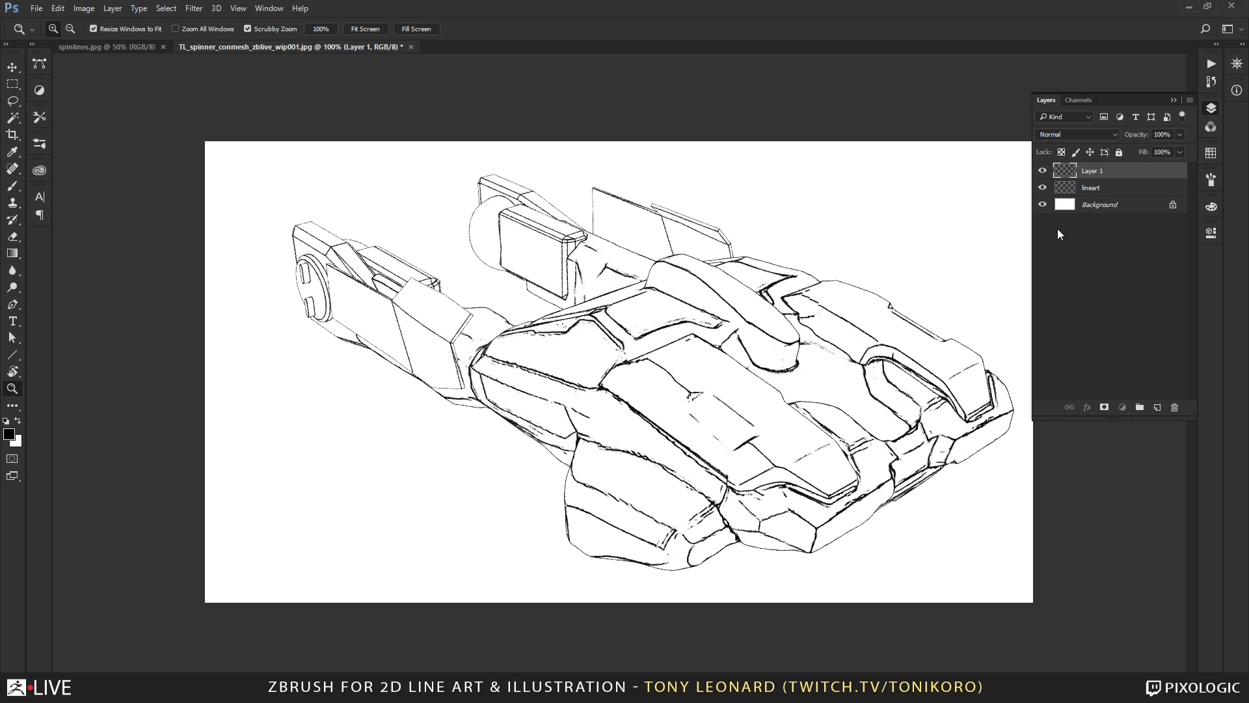
drag(1094, 176, 1087, 203)
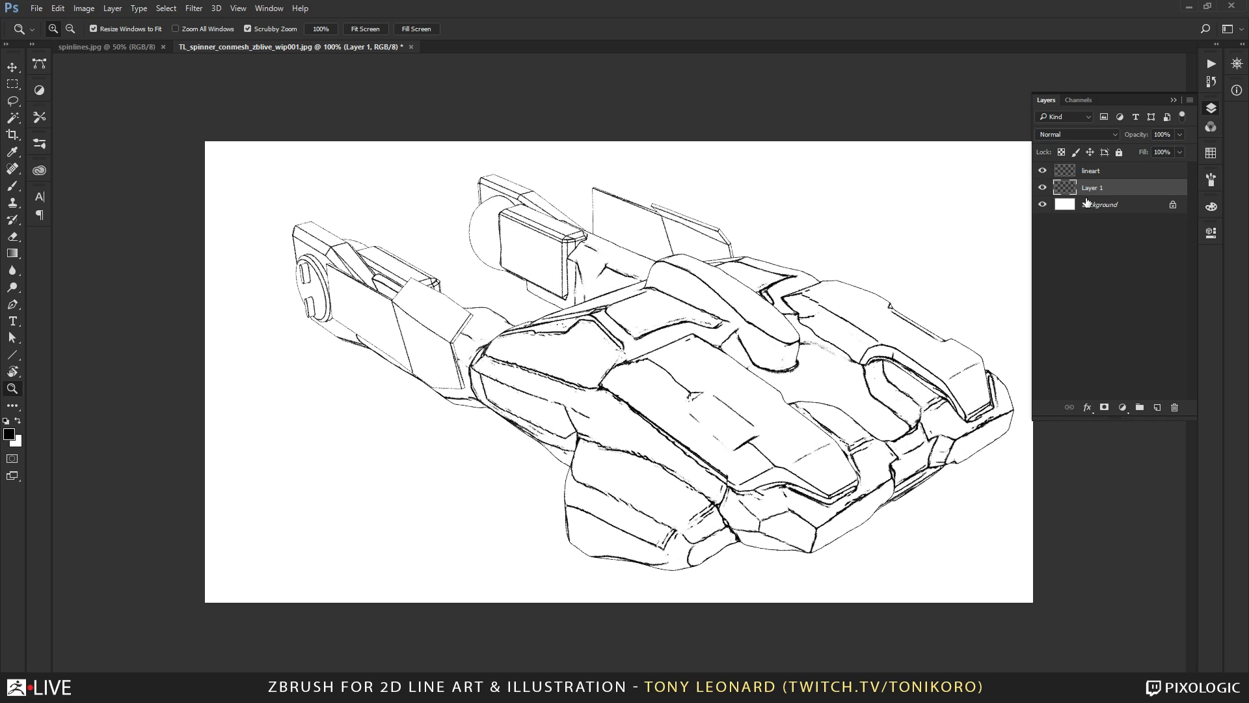
click(1210, 153)
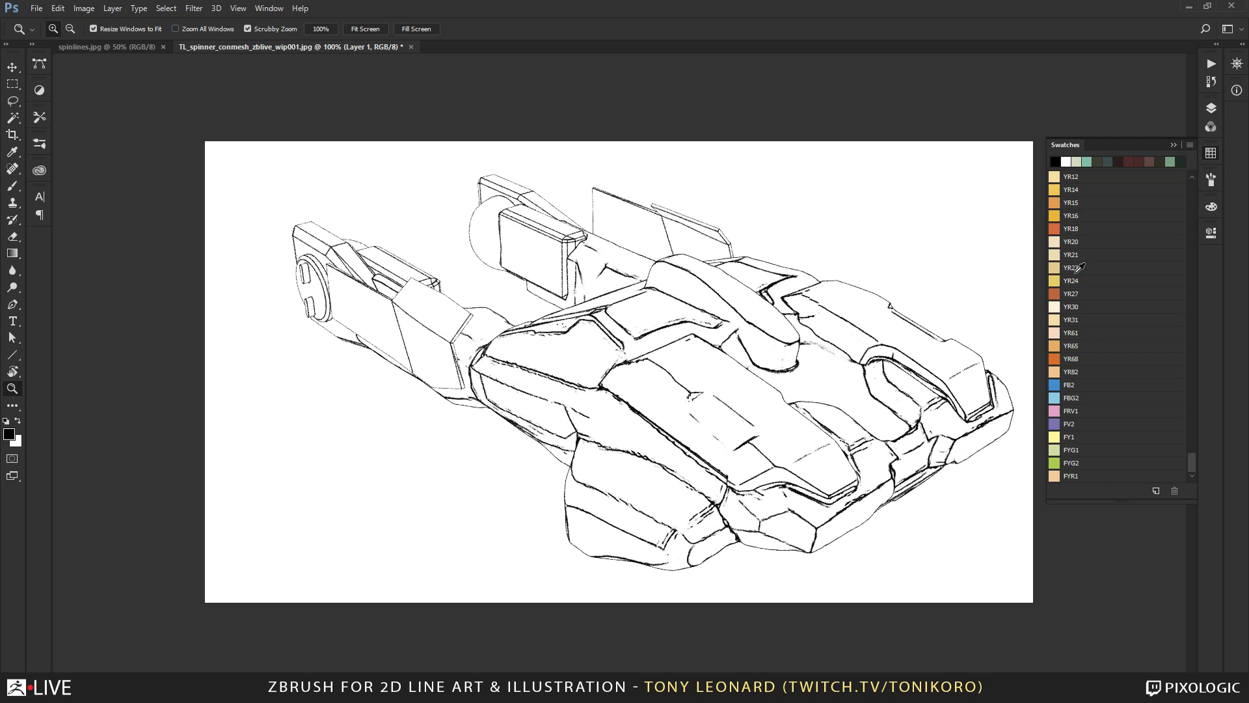
click(1058, 229)
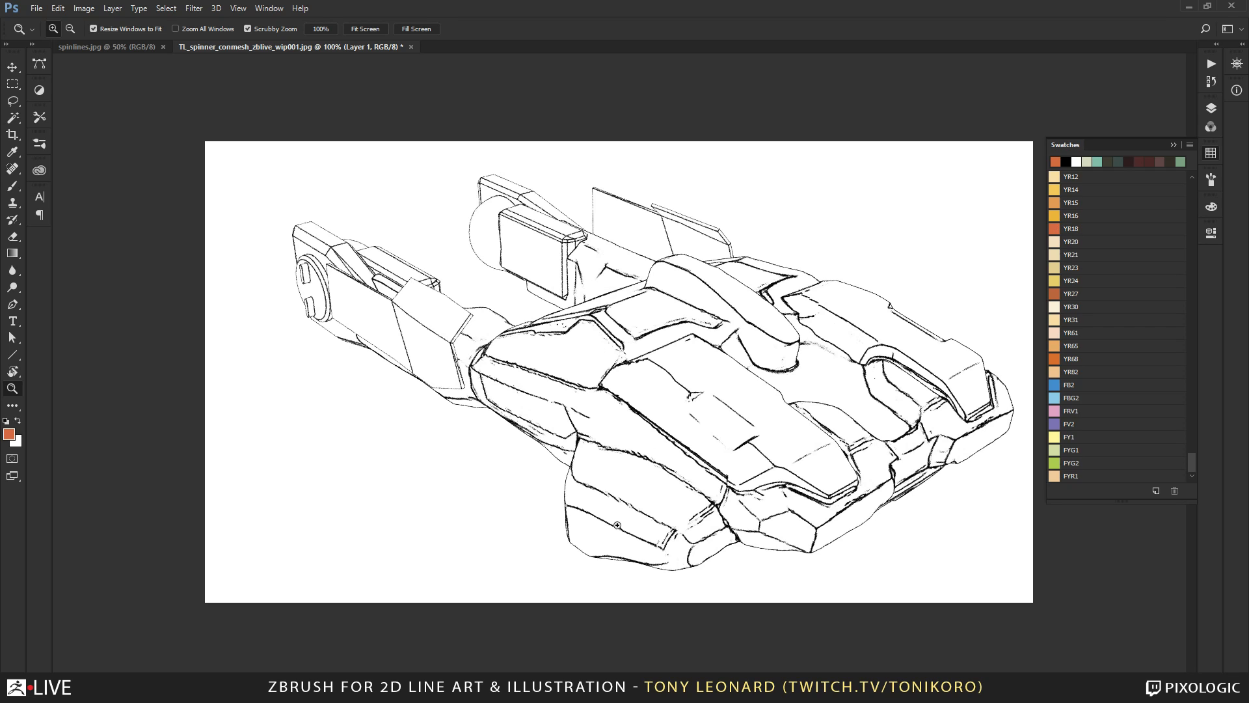
key(b)
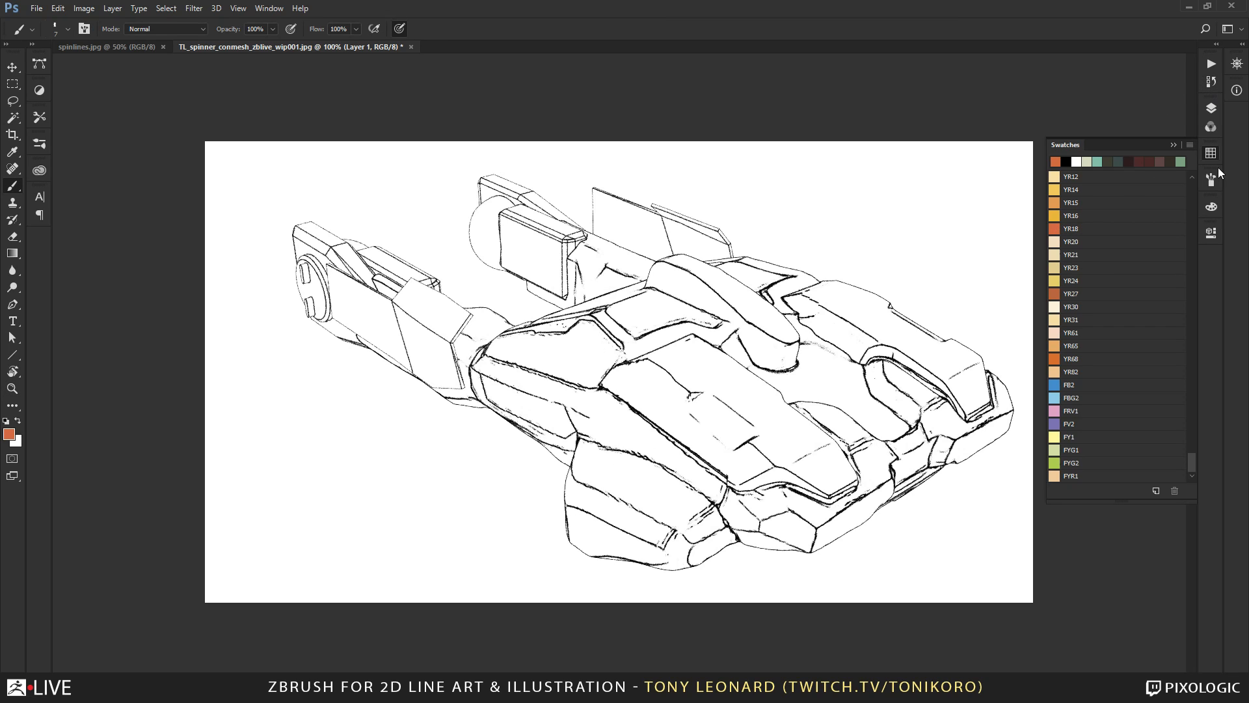
Lower the lineart layer's opacity to 18%.
click(1211, 108)
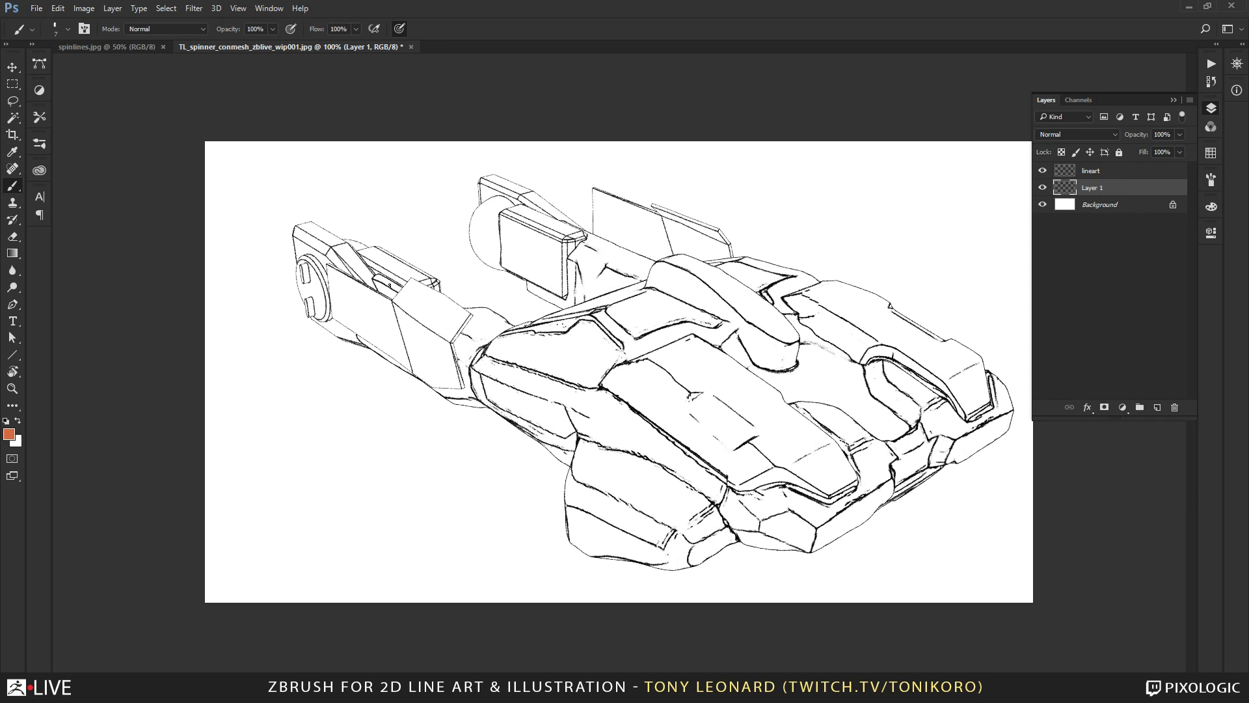
click(1095, 172)
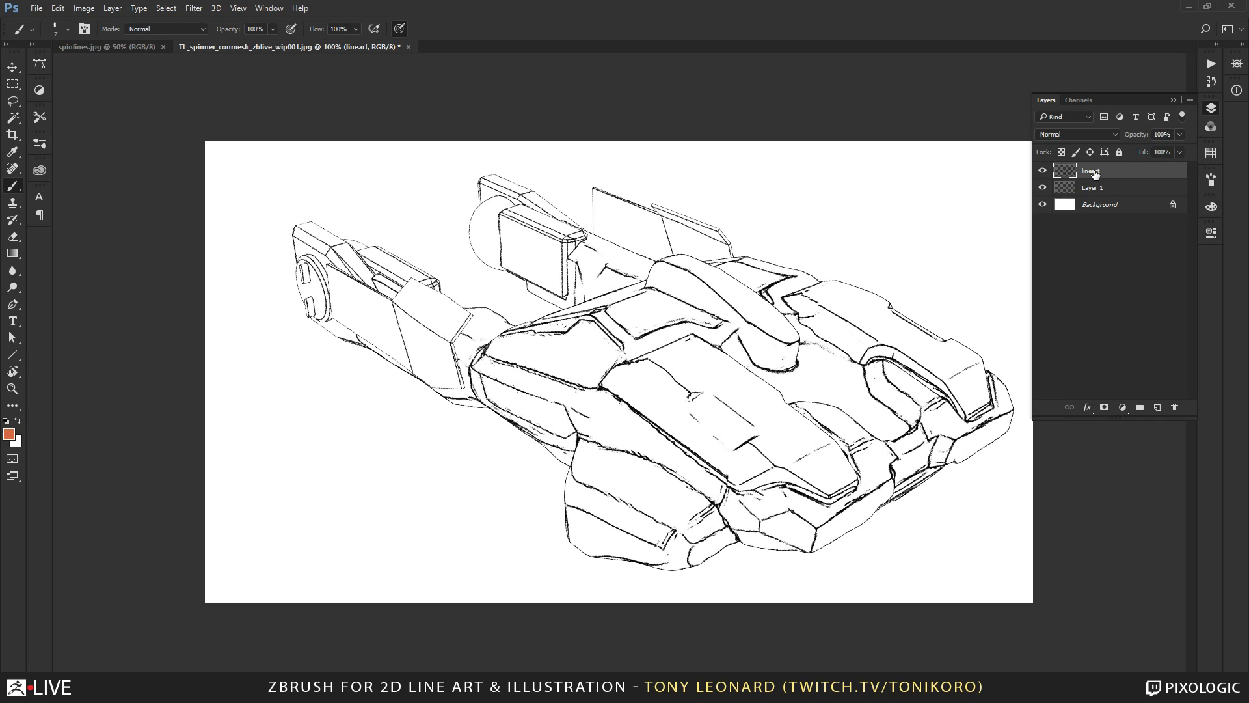
click(1179, 134)
drag(1135, 151, 1131, 151)
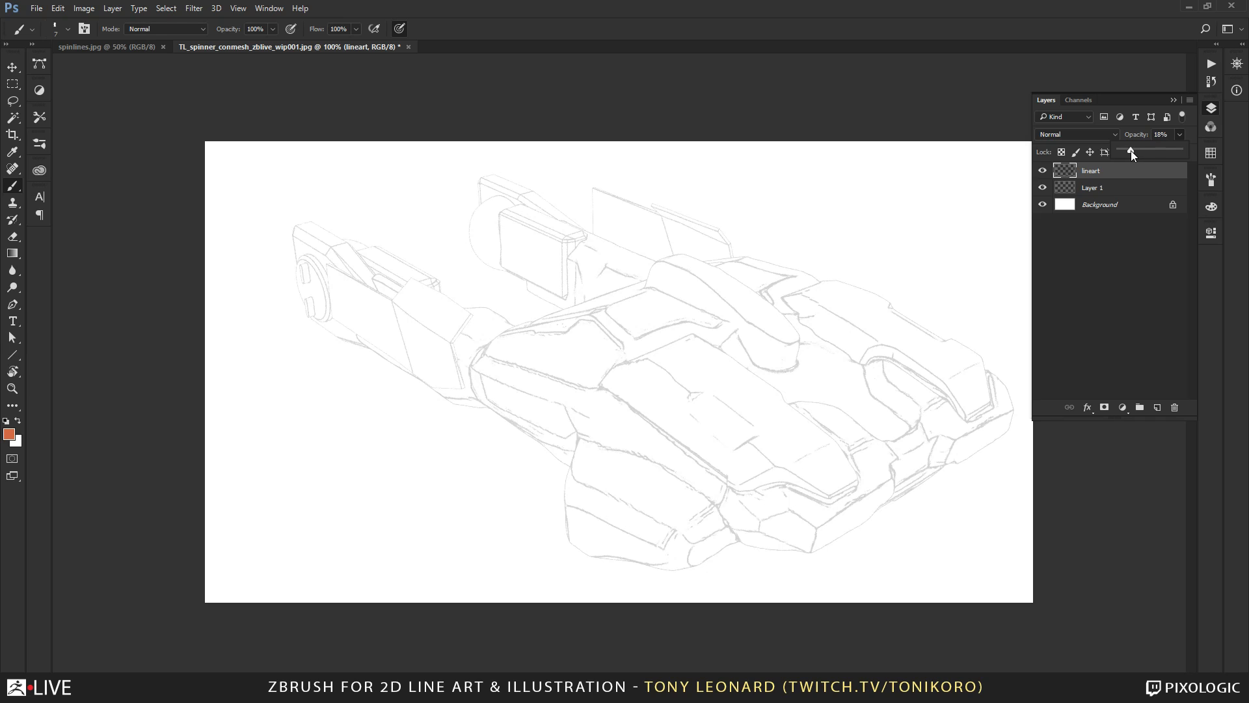
click(1138, 399)
click(724, 417)
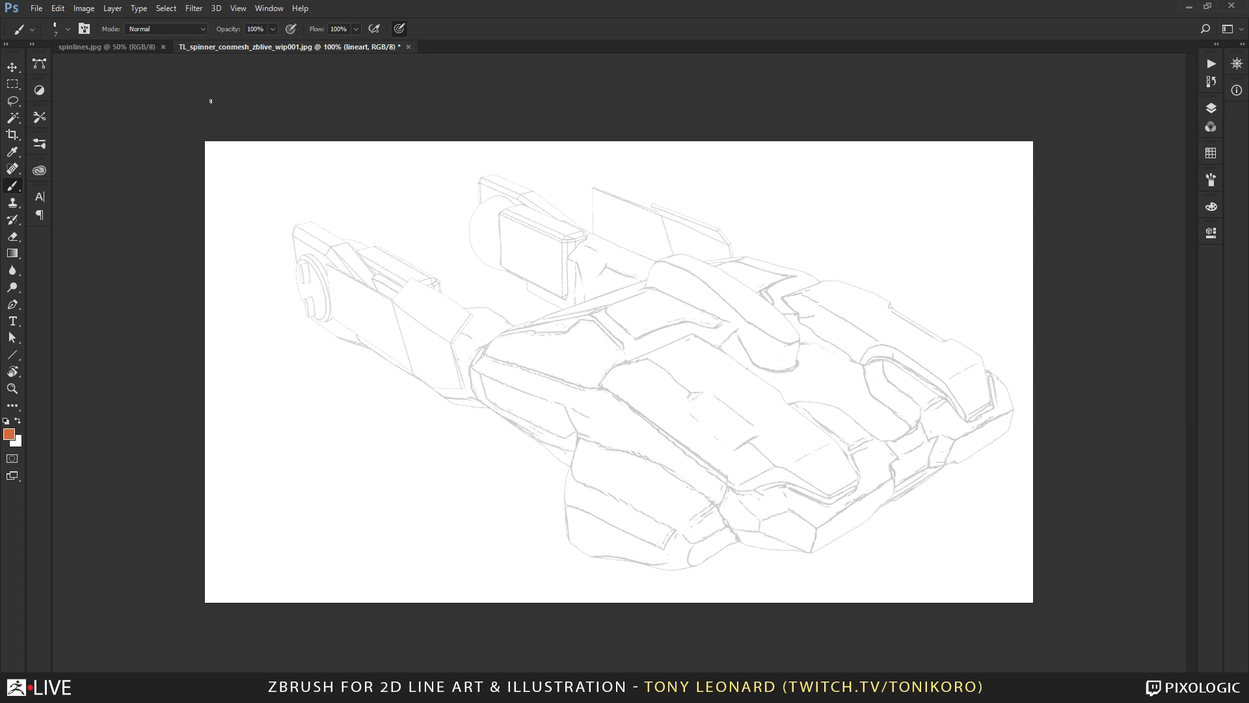
Switch to ZBrush and bring the masked side panel into close view.
key(alt+Tab)
key(alt+Tab)
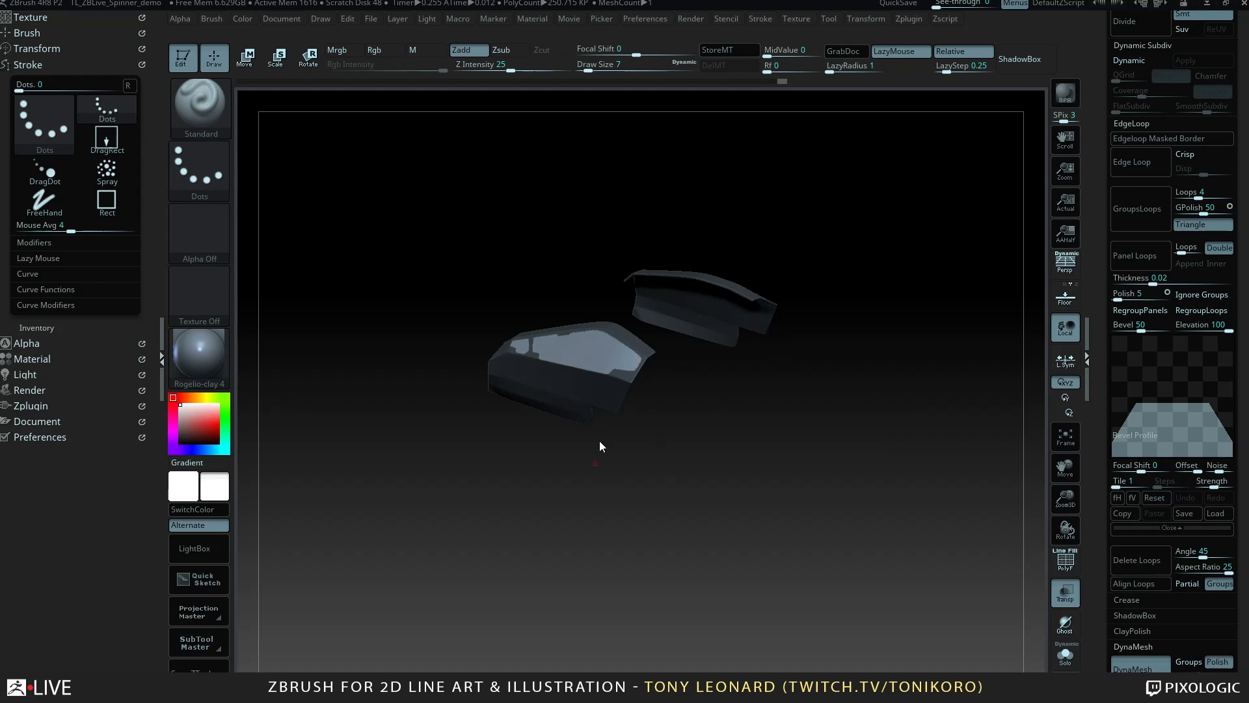
drag(451, 231, 802, 564)
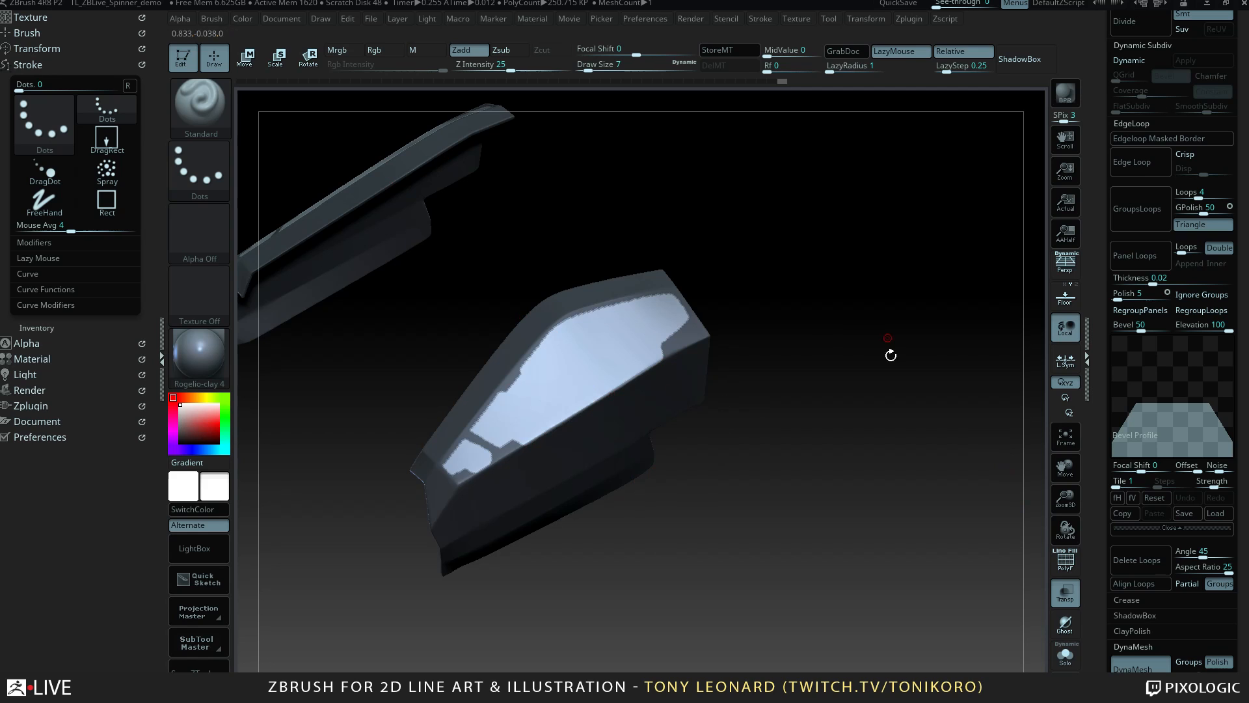
Try adding grooved outlines around the masked shapes on the side panels and clearing the mask, and undo both.
drag(890, 355, 1041, 338)
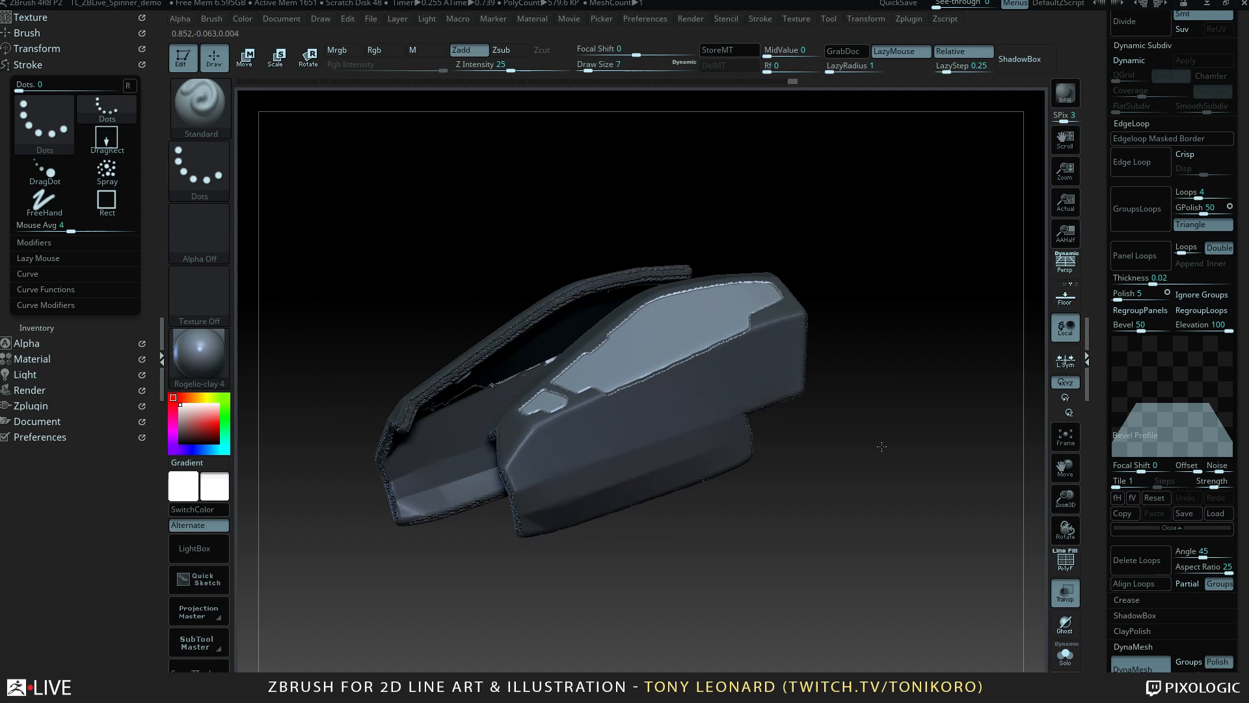
mouse_move(905, 498)
mouse_down()
mouse_move(911, 537)
mouse_move(894, 474)
mouse_move(748, 416)
mouse_up()
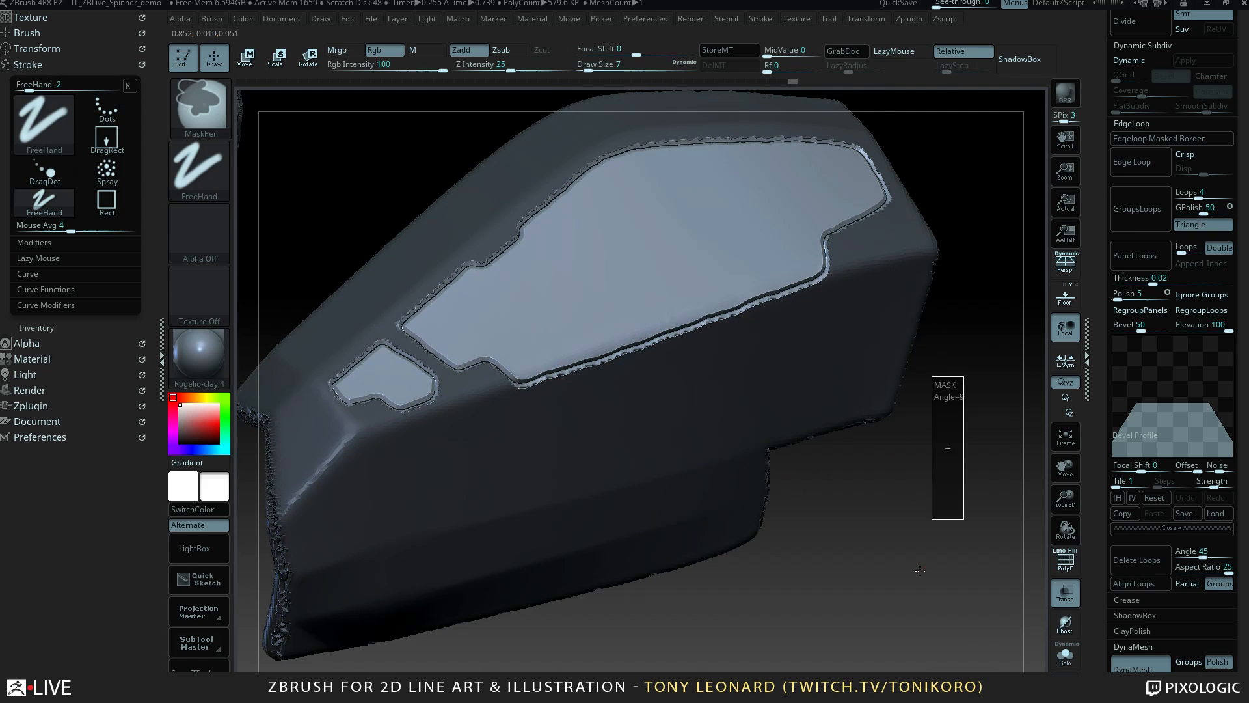
mouse_move(917, 520)
mouse_down()
mouse_move(920, 591)
mouse_move(712, 500)
mouse_up()
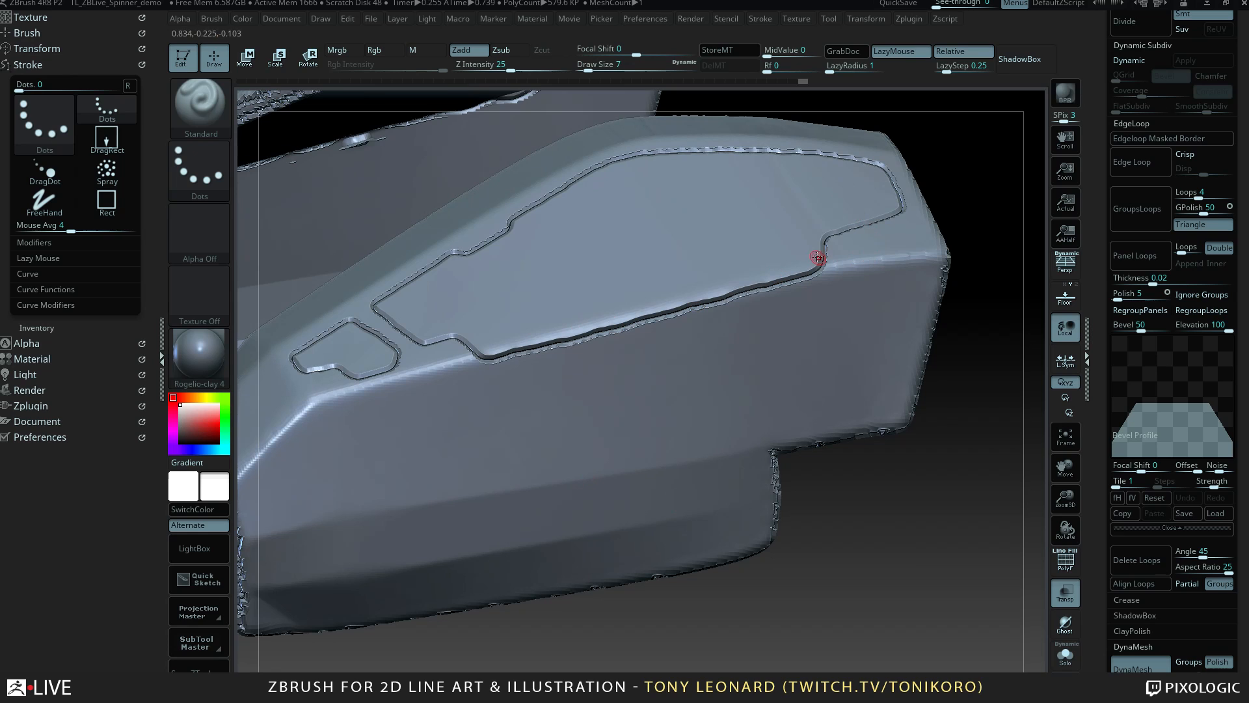
alt+drag(888, 572, 836, 524)
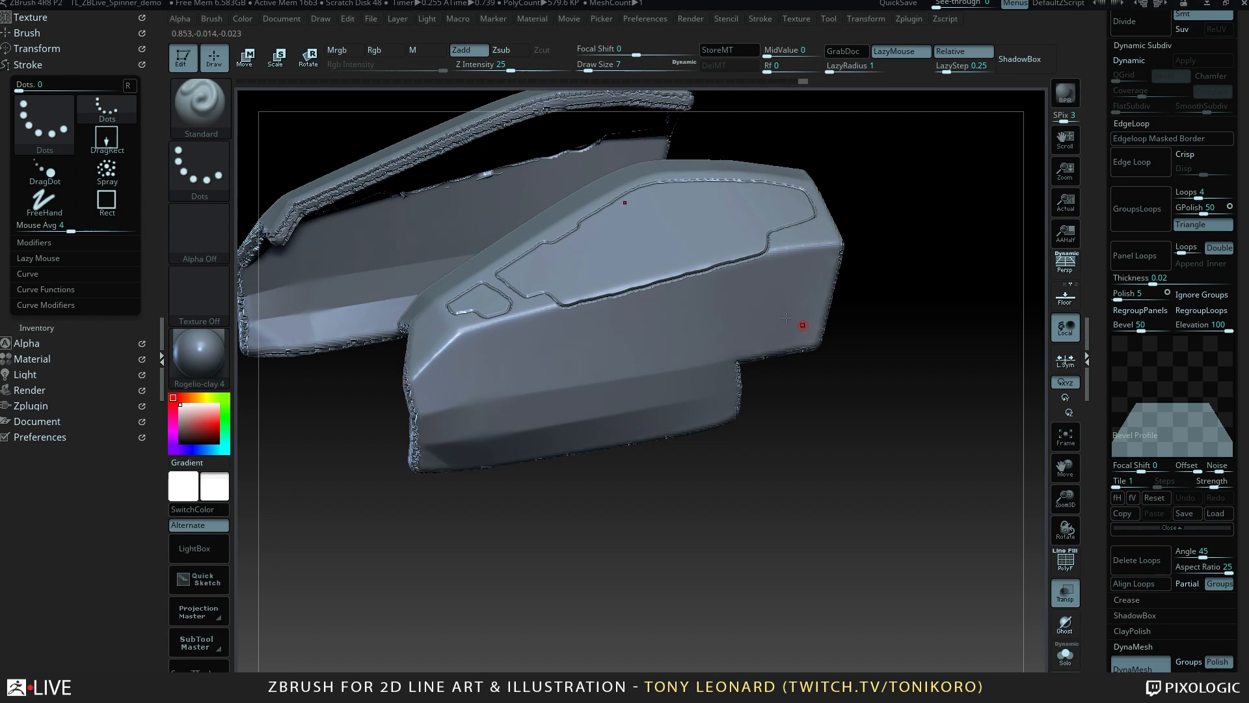
key(ctrl+z)
key(ctrl+z)
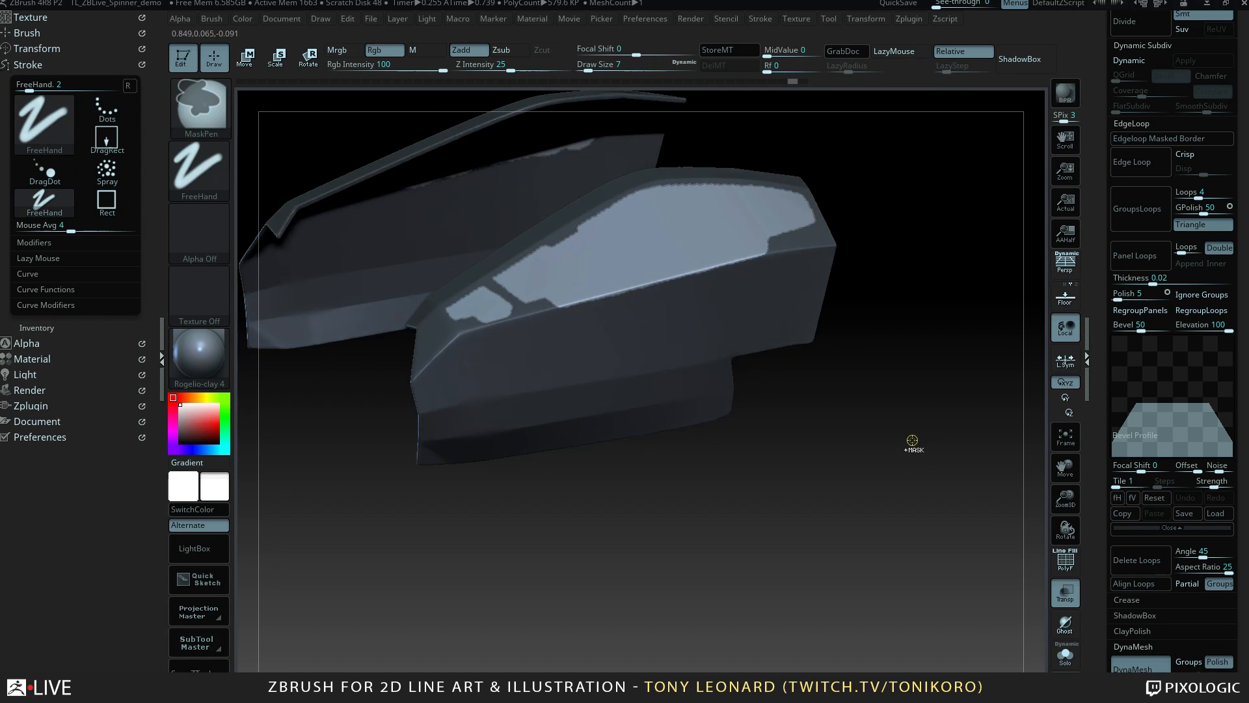
key(ctrl+z)
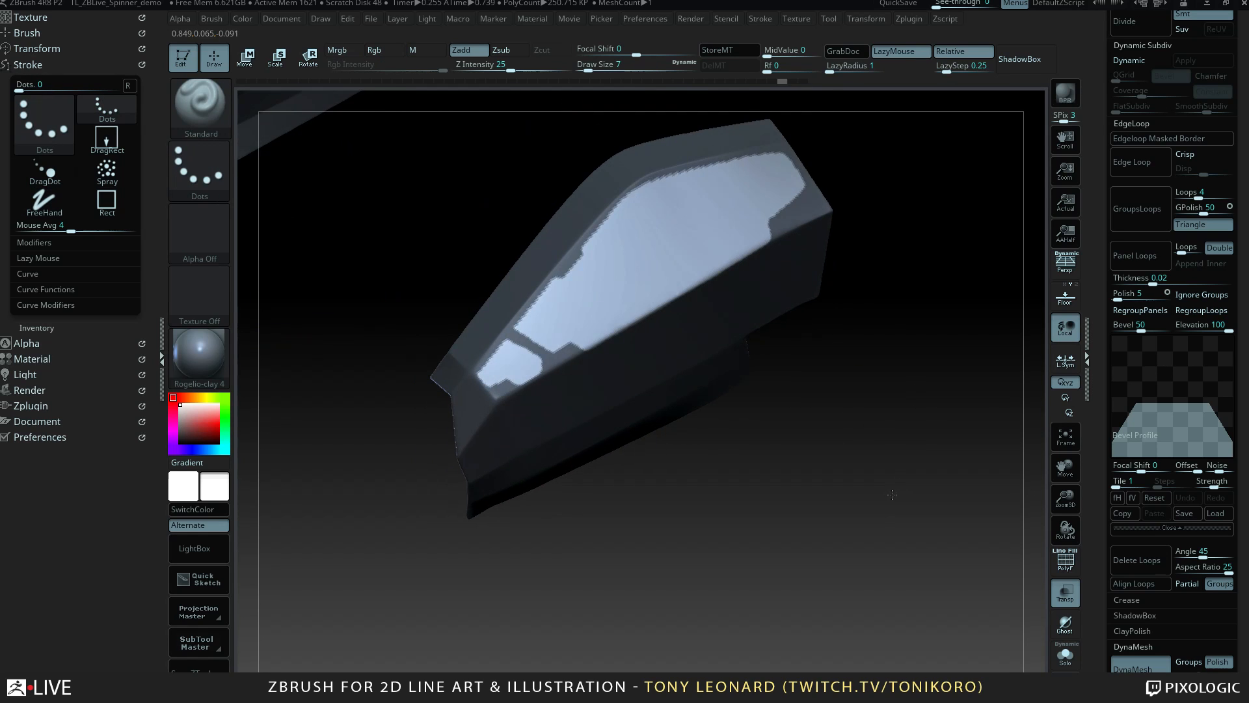
Blur the mask on the side panels to soften the jagged edges of the panel shapes.
drag(900, 479, 849, 348)
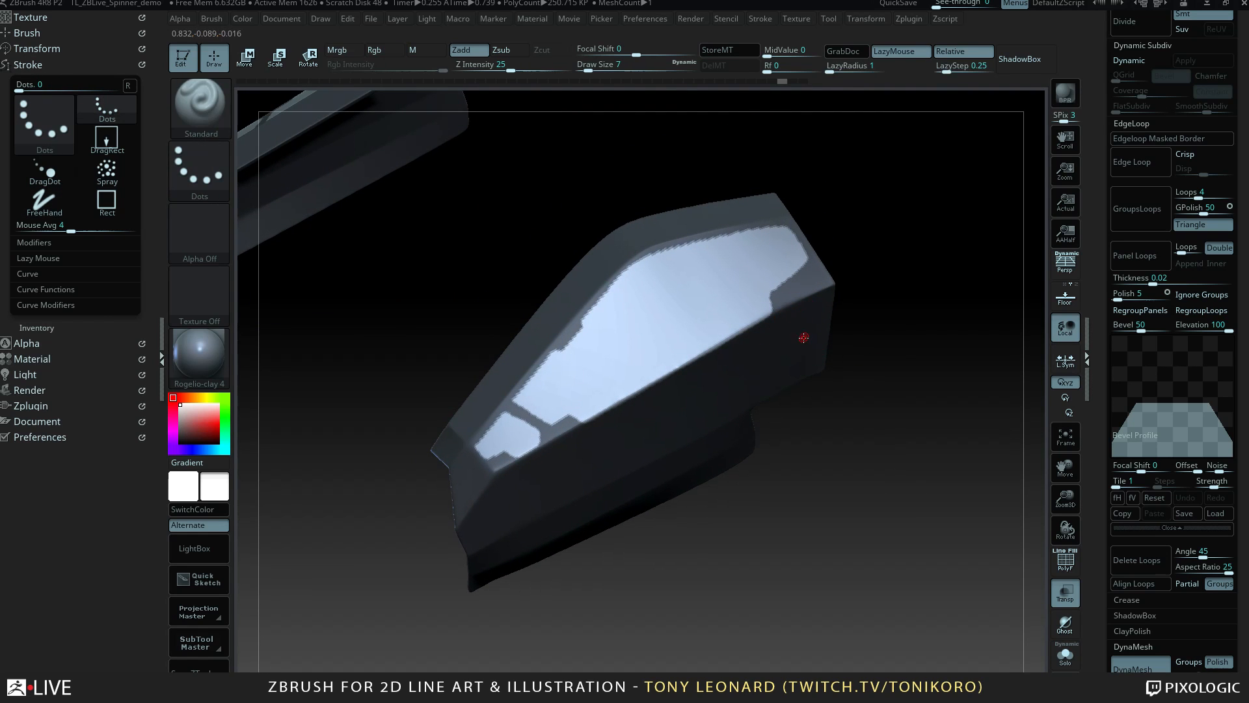
key(shift)
key(shift)
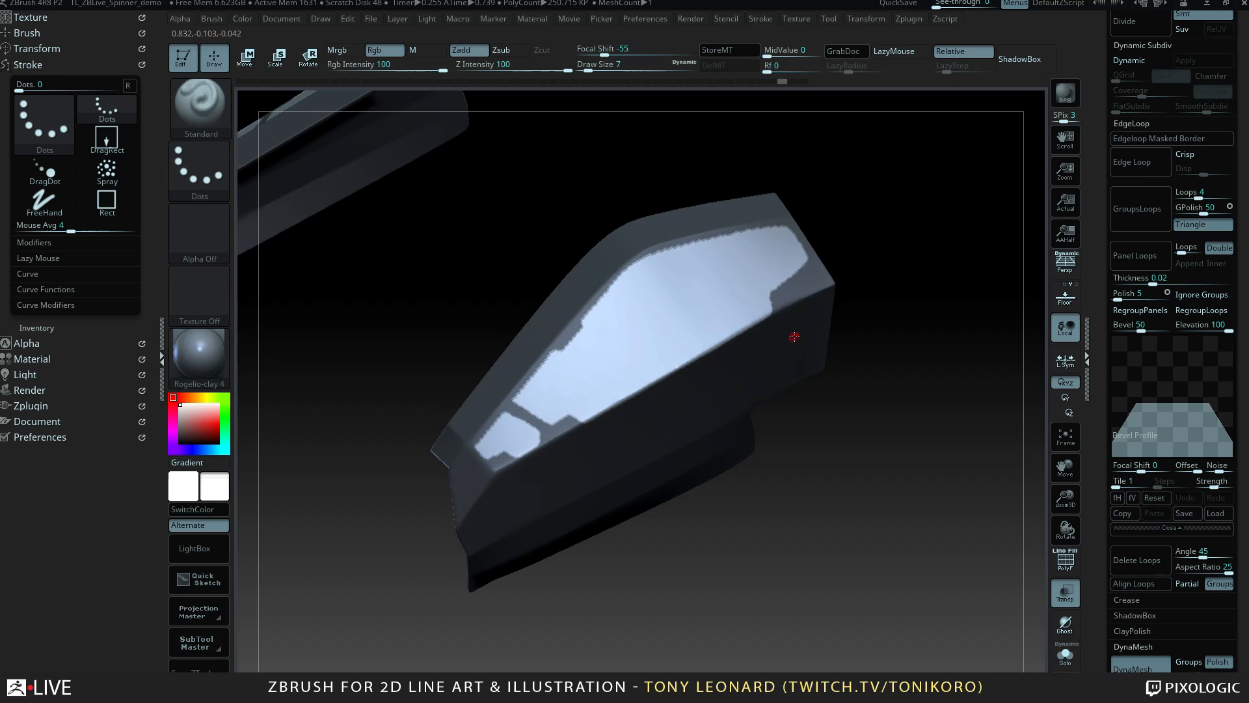
key(ctrl)
drag(940, 505, 808, 376)
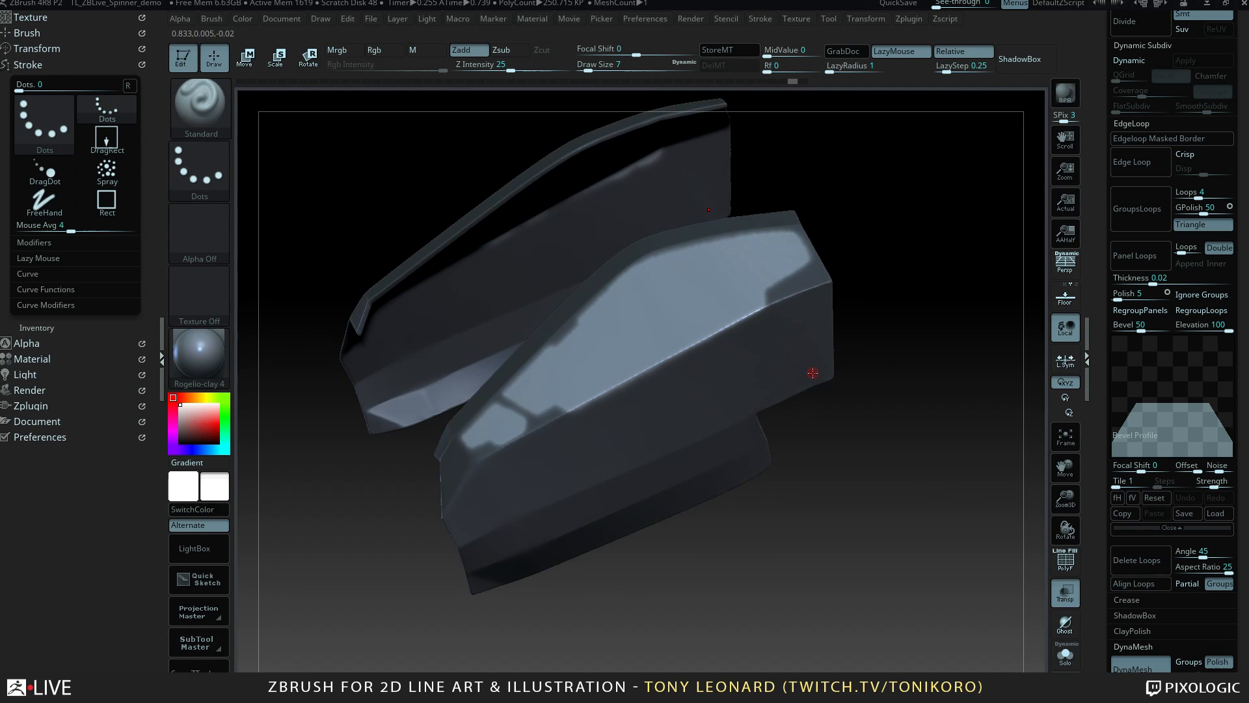
ctrl+click(806, 372)
ctrl+click(806, 372)
mouse_move(875, 400)
mouse_down()
mouse_move(912, 441)
mouse_move(903, 485)
mouse_move(889, 468)
mouse_move(437, 431)
mouse_up()
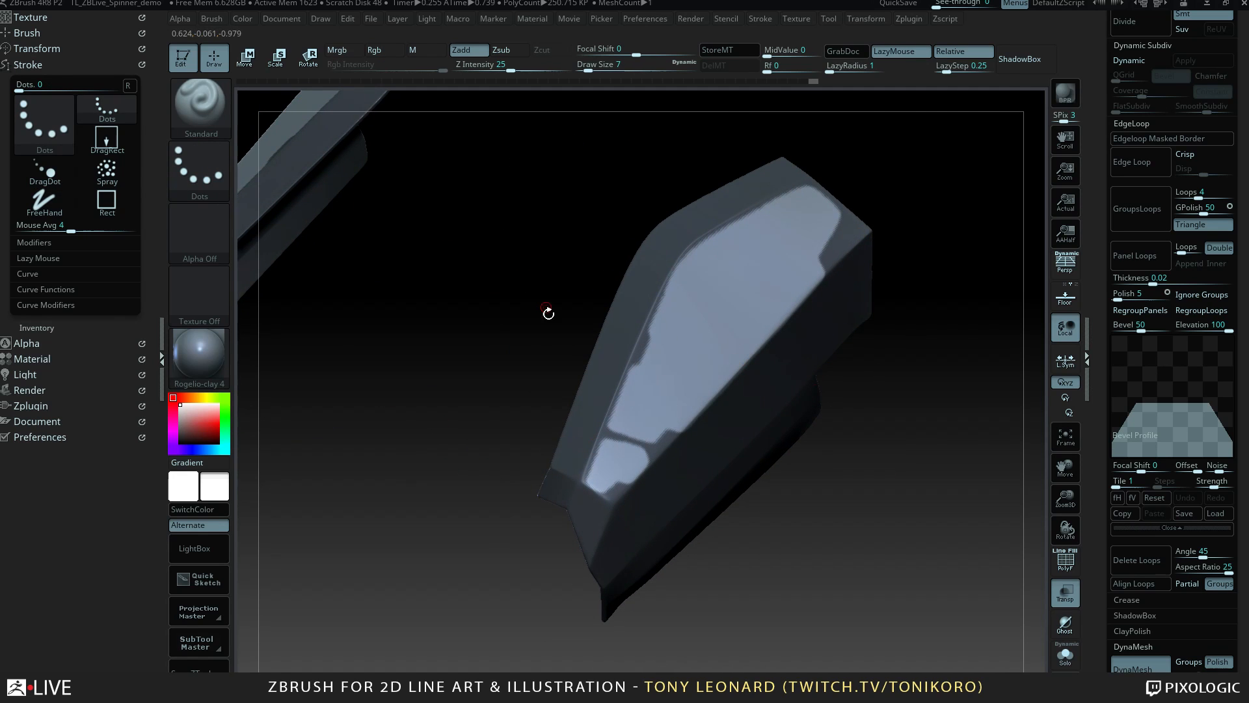
Clear the mask on the side panels and isolate the panel-shaped polygroup in Draw mode.
key(w)
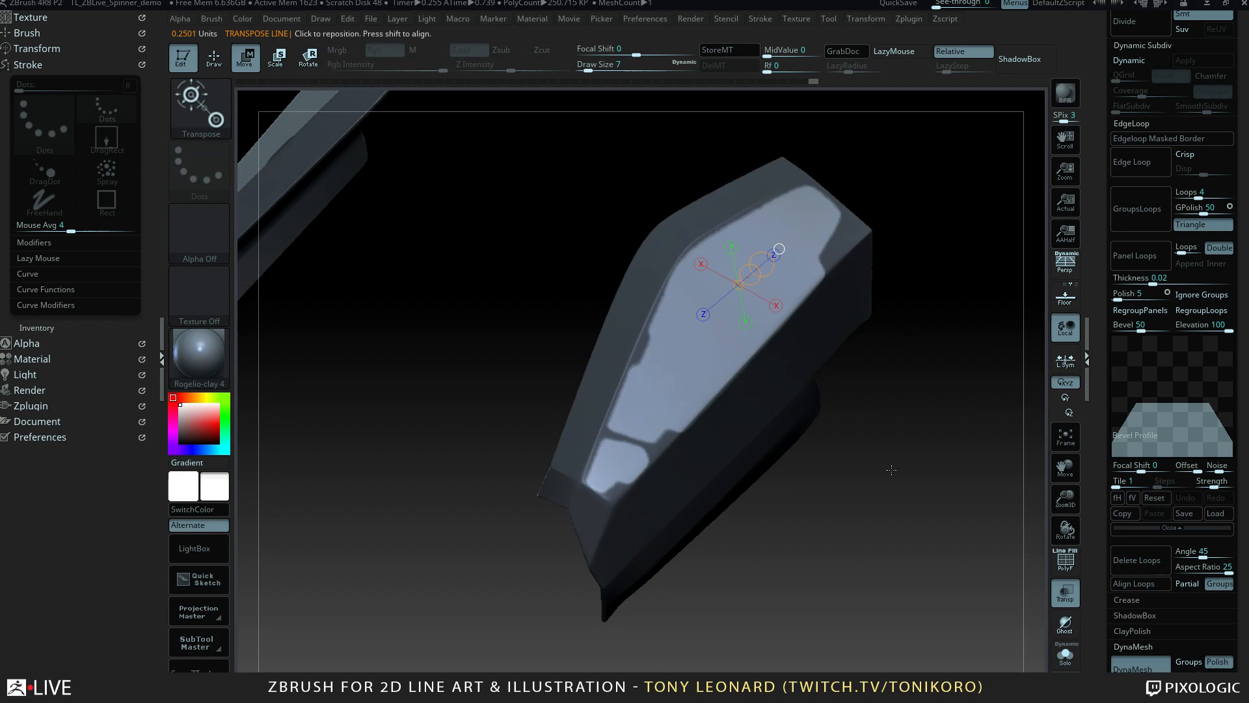
drag(891, 470, 918, 424)
ctrl+drag(938, 353, 948, 476)
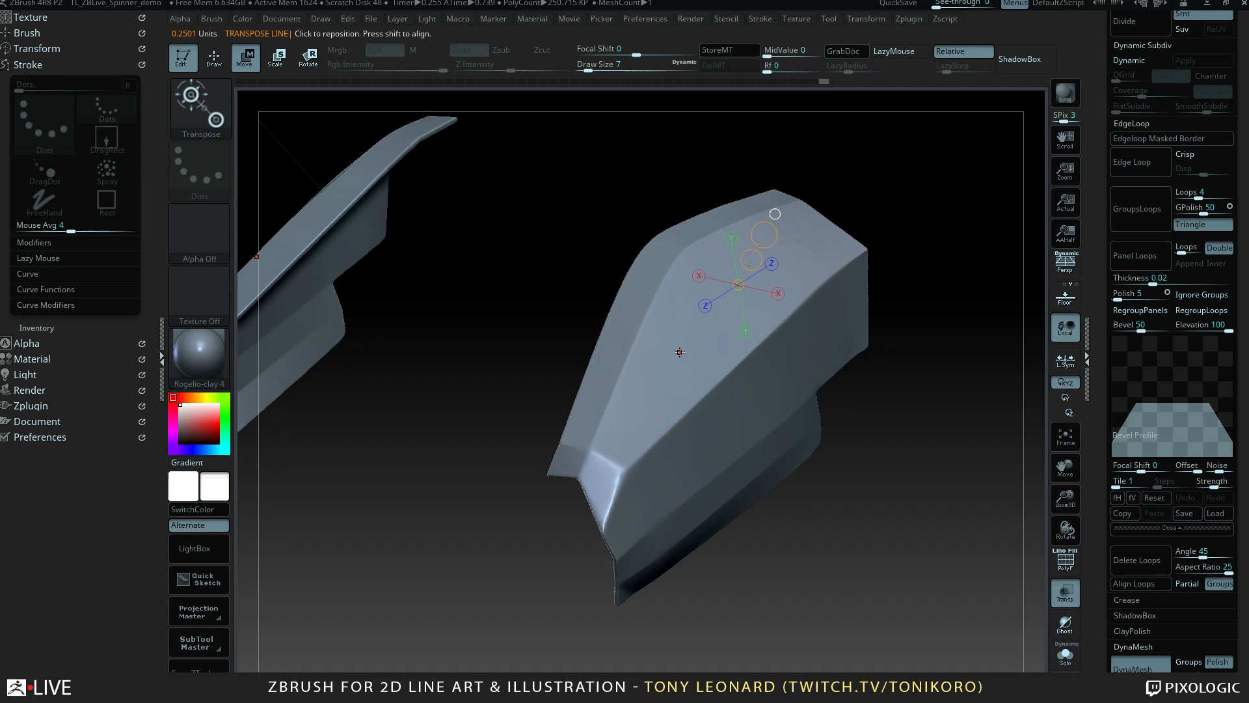
key(q)
ctrl+shift+click(715, 324)
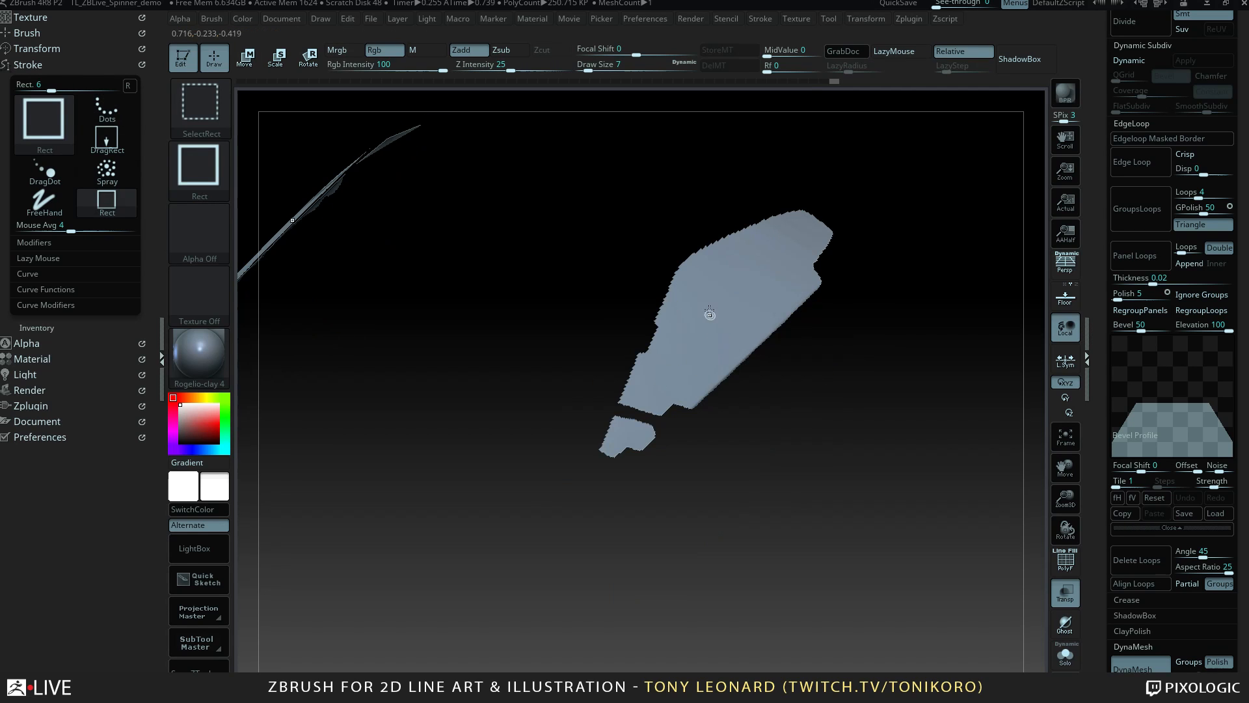
Smooth the stepped borders of the isolated panel shapes with the Polish By Groups deformation.
mouse_move(934, 470)
mouse_down()
mouse_move(891, 478)
mouse_move(918, 498)
mouse_move(884, 482)
mouse_up()
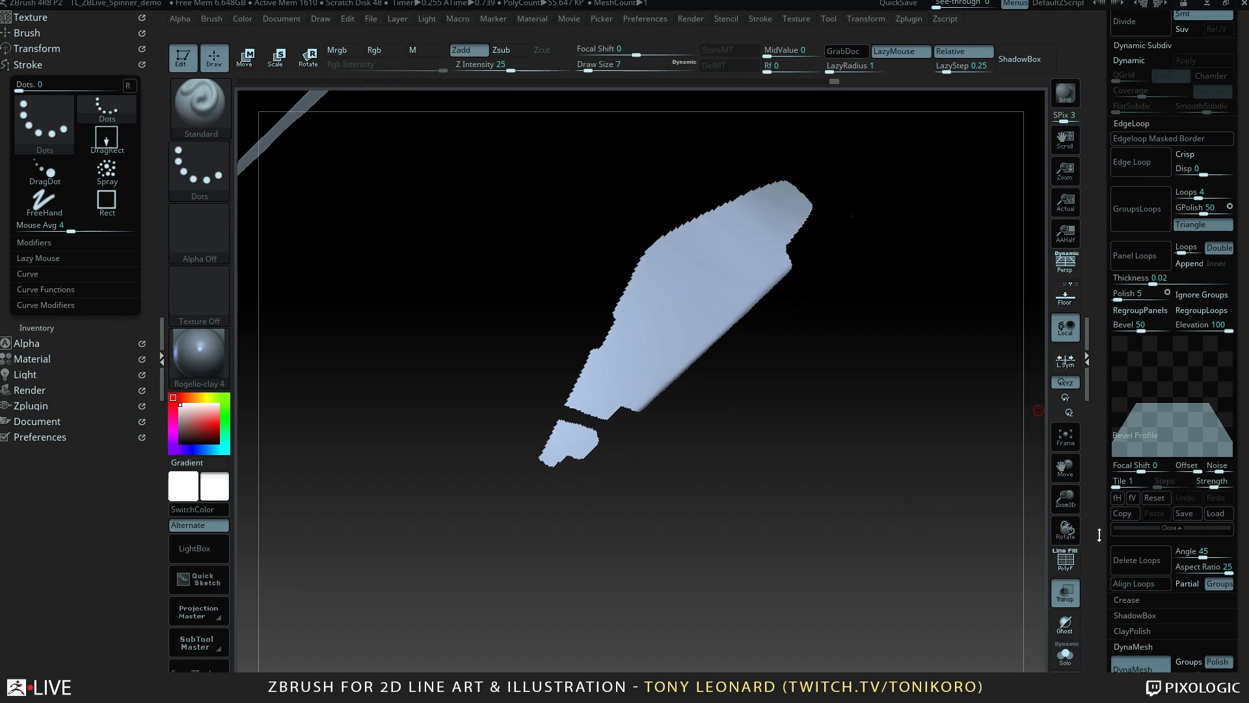
drag(1099, 601, 1094, 430)
click(1139, 324)
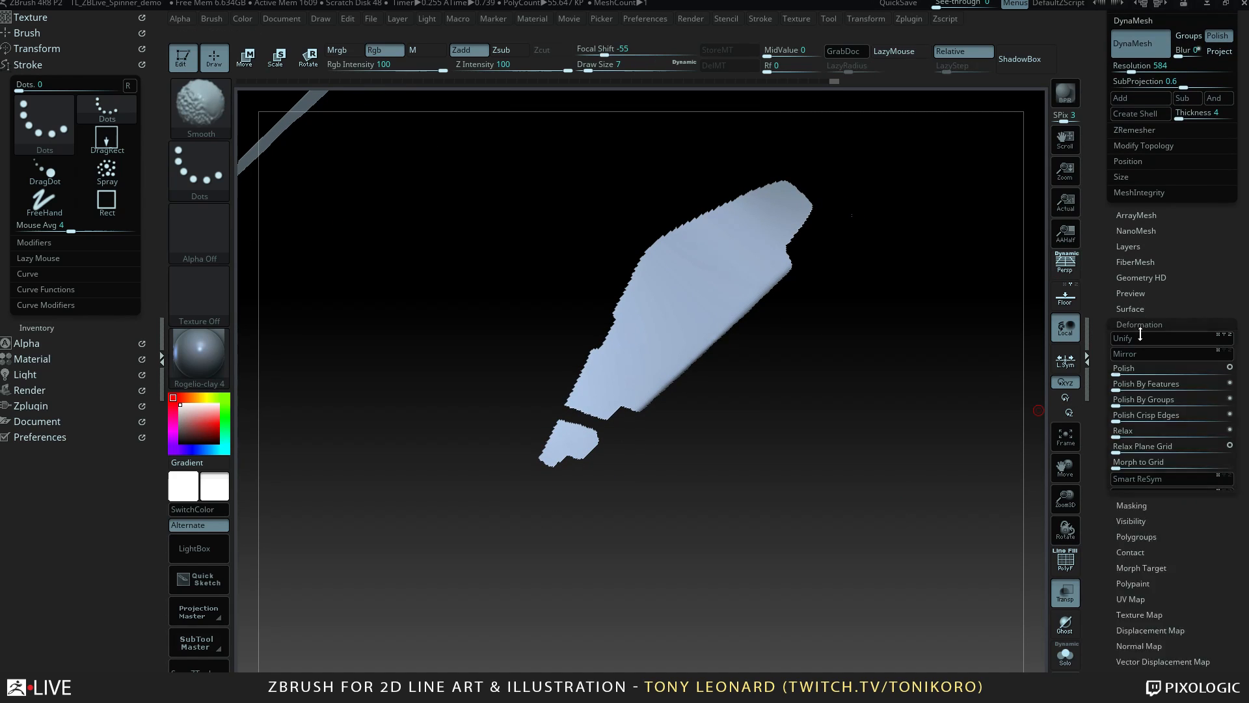
drag(1099, 538, 1096, 246)
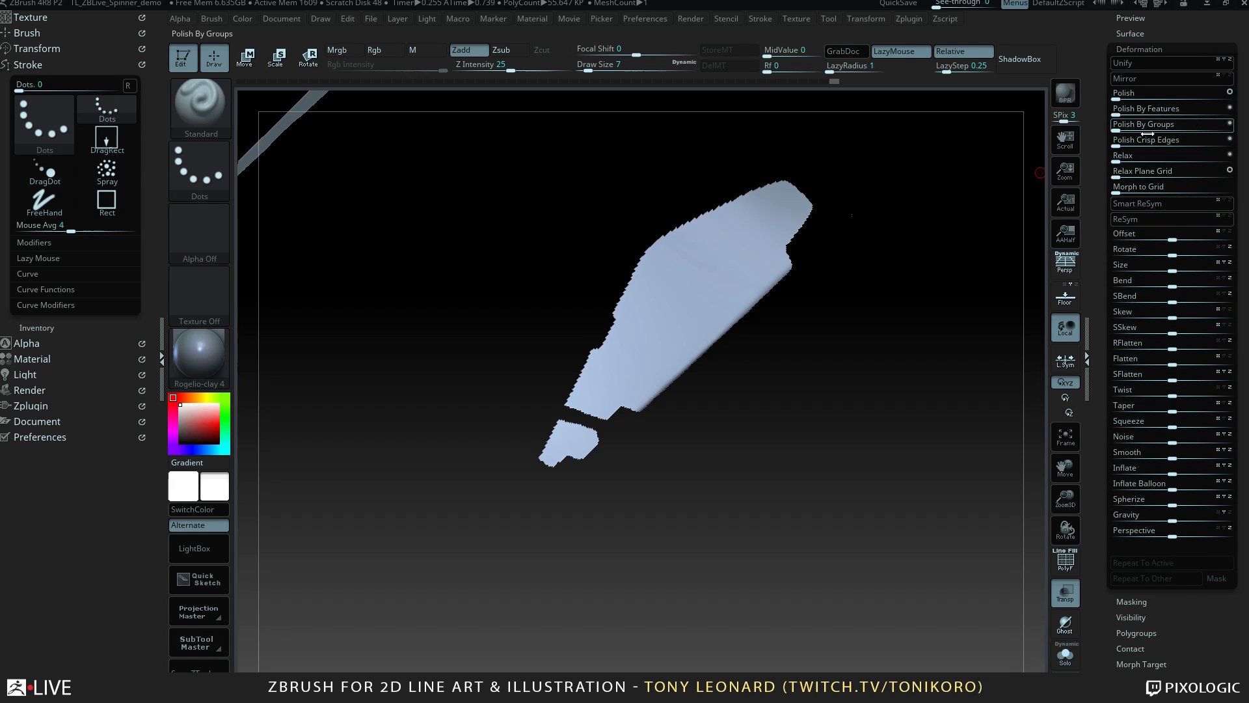
click(1120, 127)
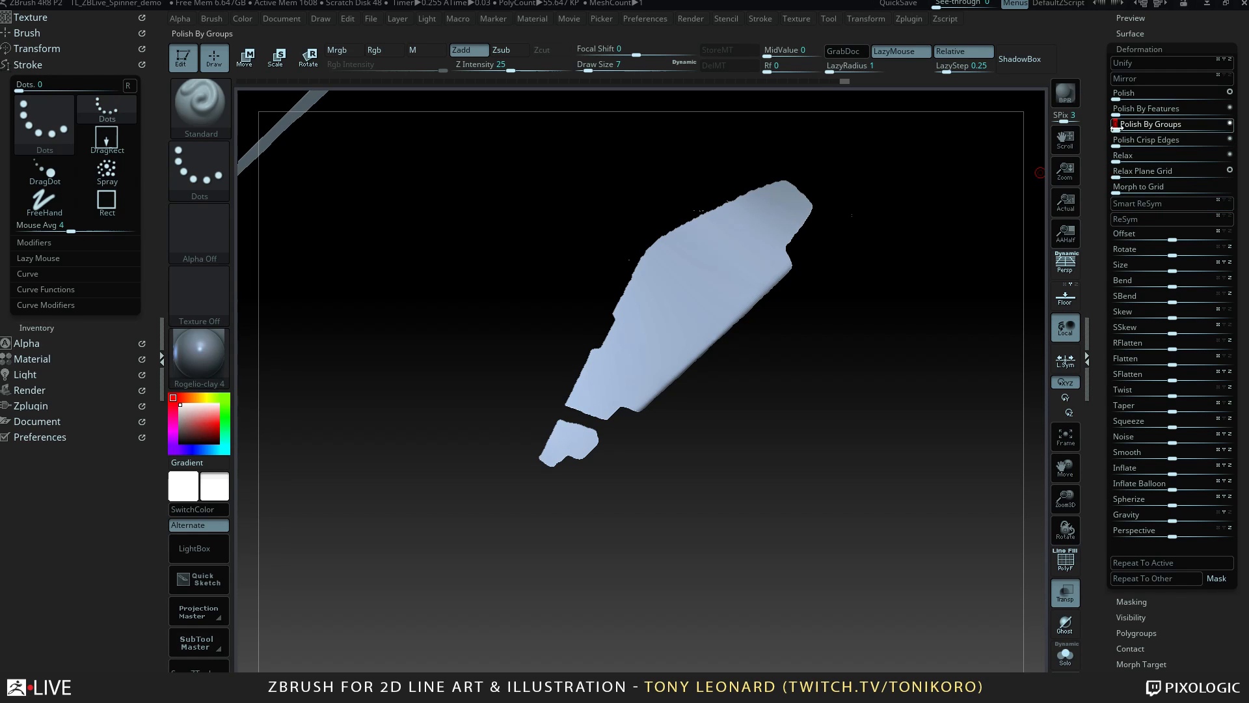
Unhide the complete side panels and toggle the isolation of the polished panel shapes.
mouse_move(847, 405)
mouse_down()
mouse_move(878, 362)
mouse_move(898, 437)
mouse_move(923, 425)
mouse_up()
key(ctrl+shift)
ctrl+shift+click(923, 424)
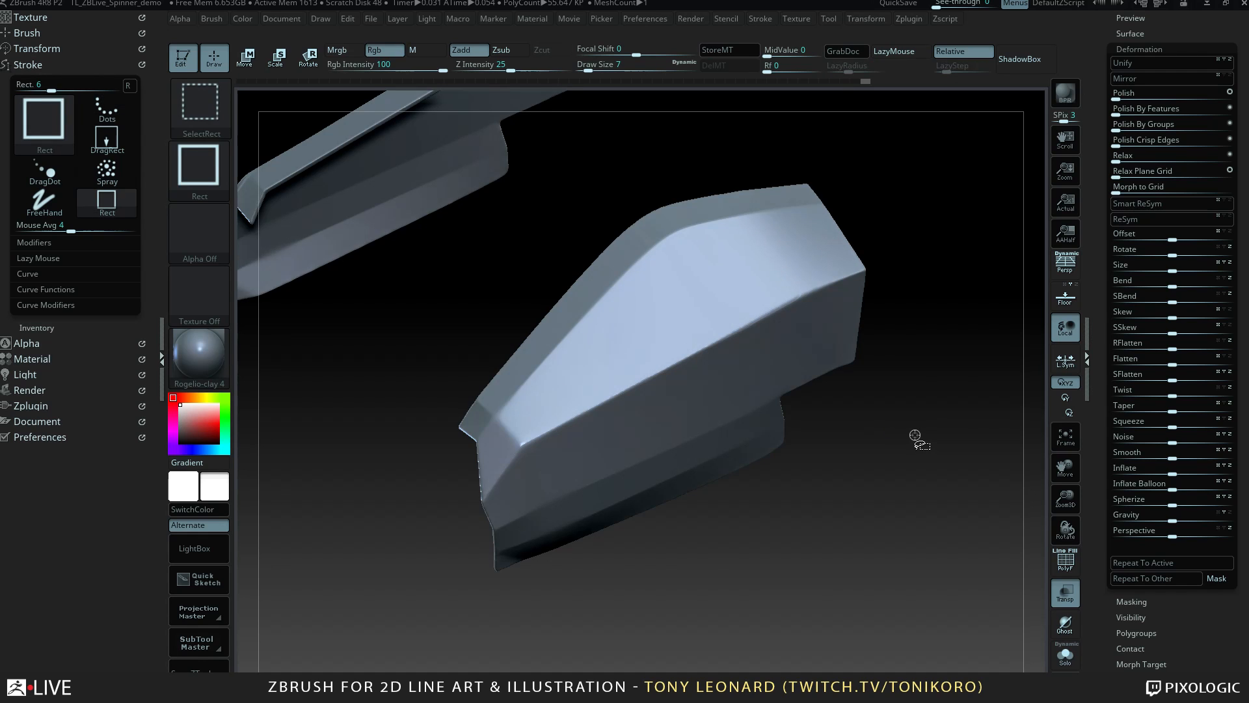
ctrl+shift+click(766, 287)
ctrl+shift+click(890, 290)
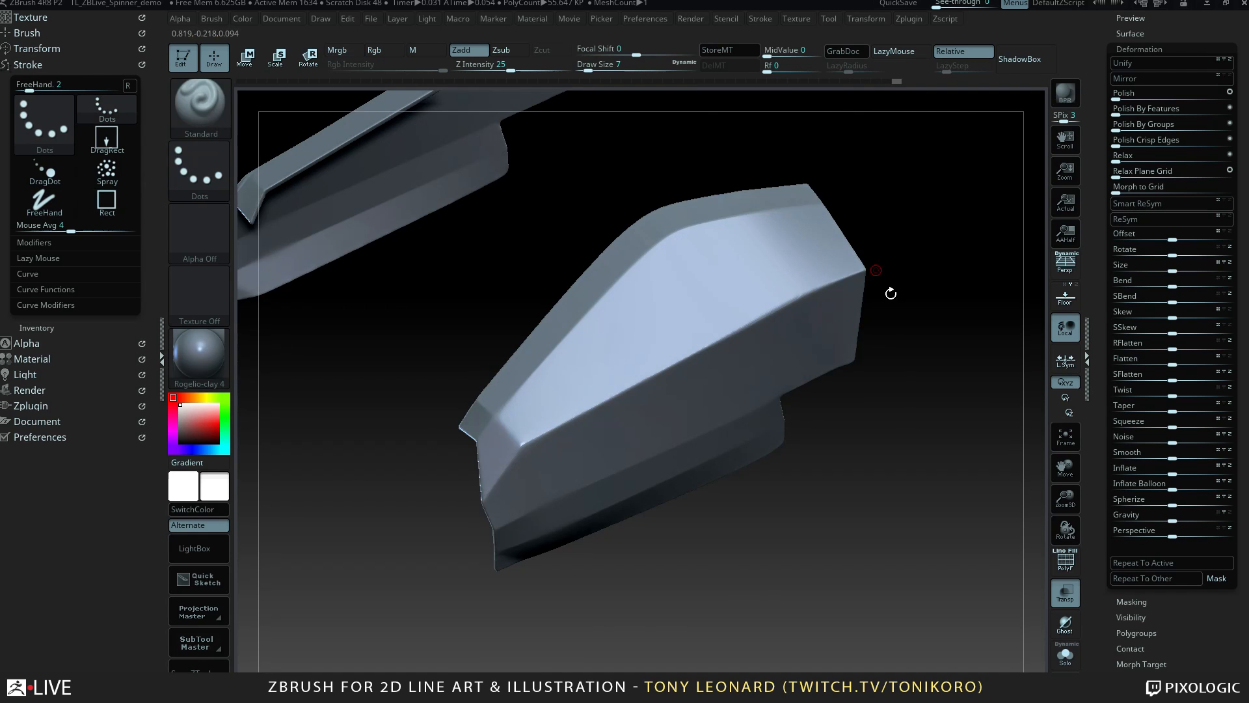
ctrl+shift+click(772, 280)
ctrl+shift+click(772, 279)
ctrl+shift+click(772, 280)
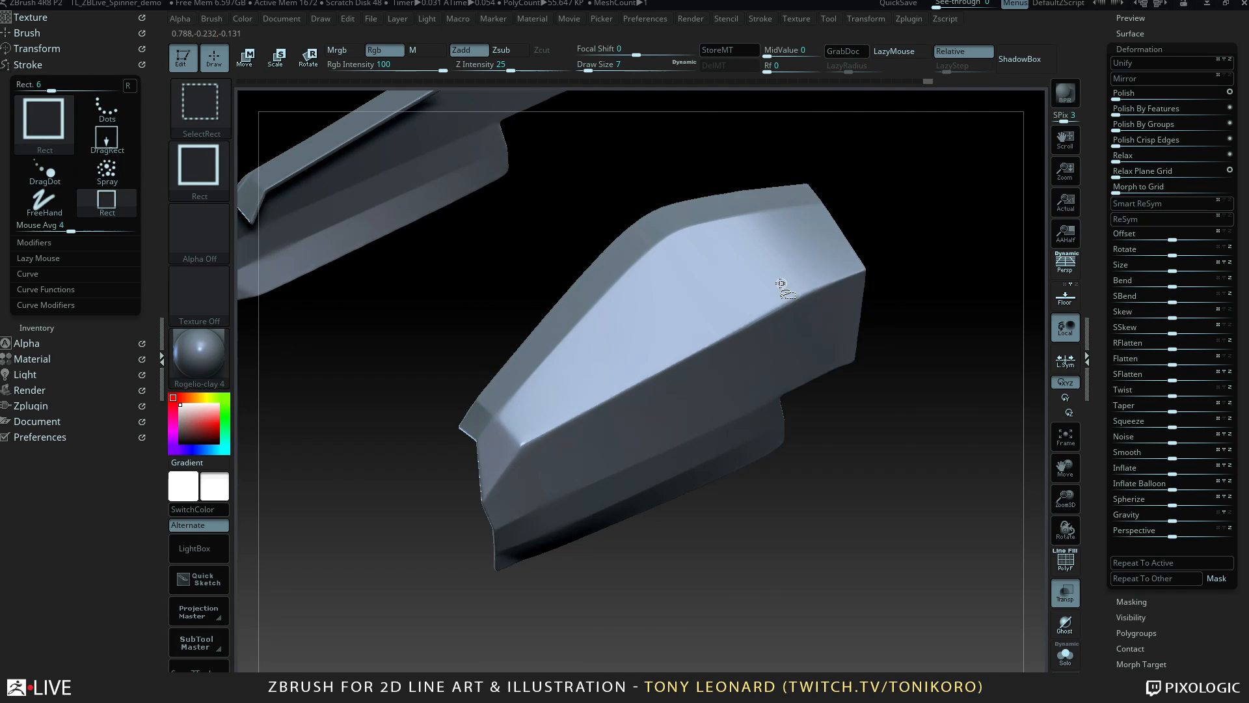
Toggle the isolation of the panel shapes, show only the surrounding surface, and smooth its cutout borders with a polish deformation.
drag(911, 279, 929, 252)
ctrl+shift+click(758, 293)
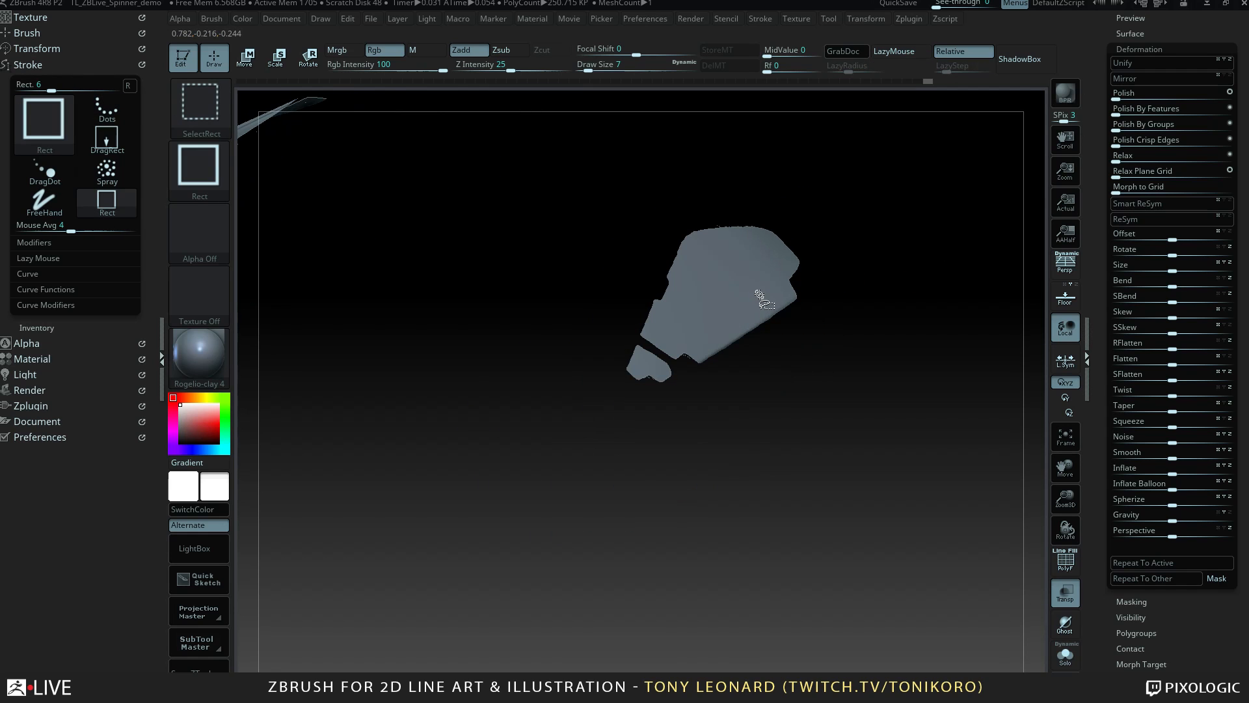
ctrl+shift+click(759, 294)
drag(892, 309, 878, 378)
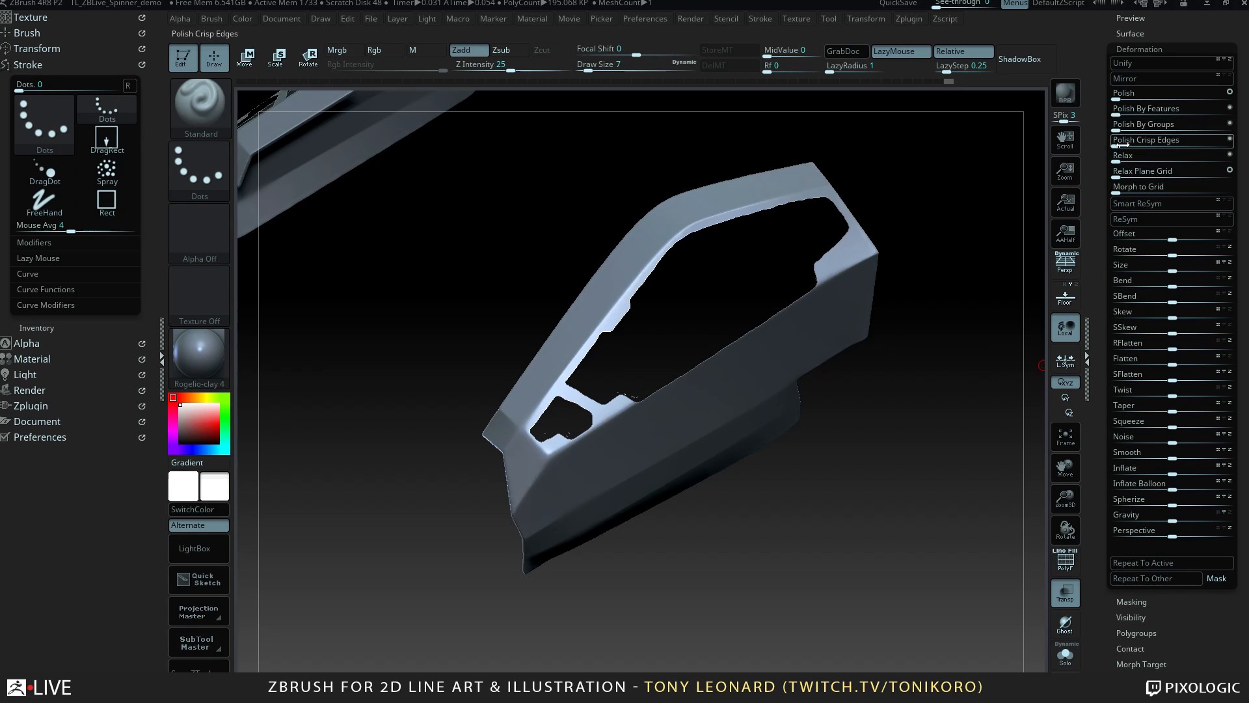
drag(1116, 129, 1134, 130)
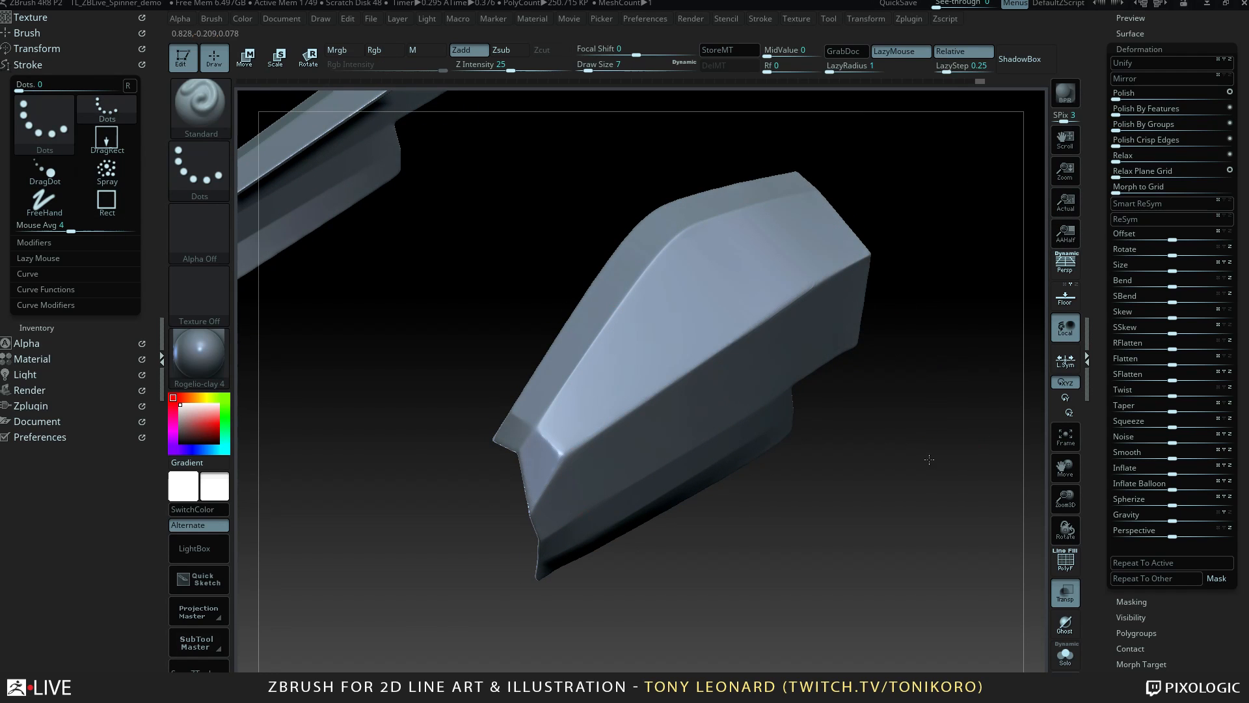
Mask everything on the side panels except the panel-shaped polygroup using the Transpose Move tool.
alt+drag(929, 459, 801, 512)
key(w)
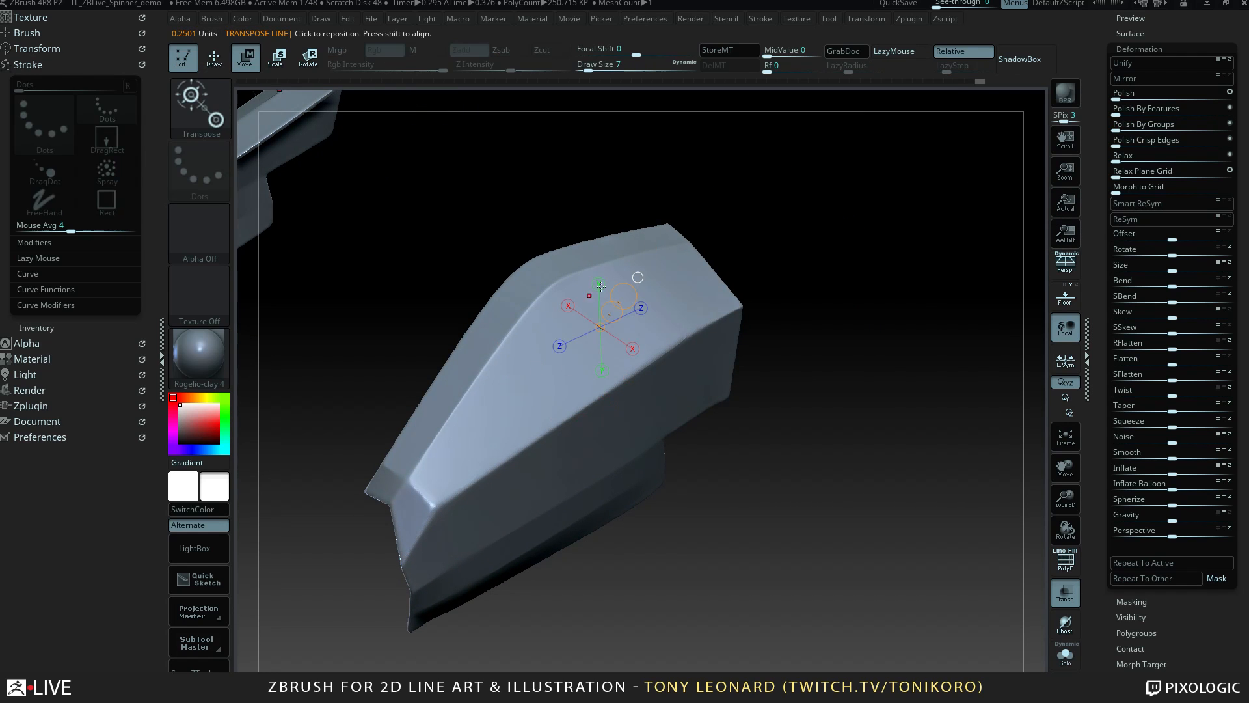
ctrl+click(549, 383)
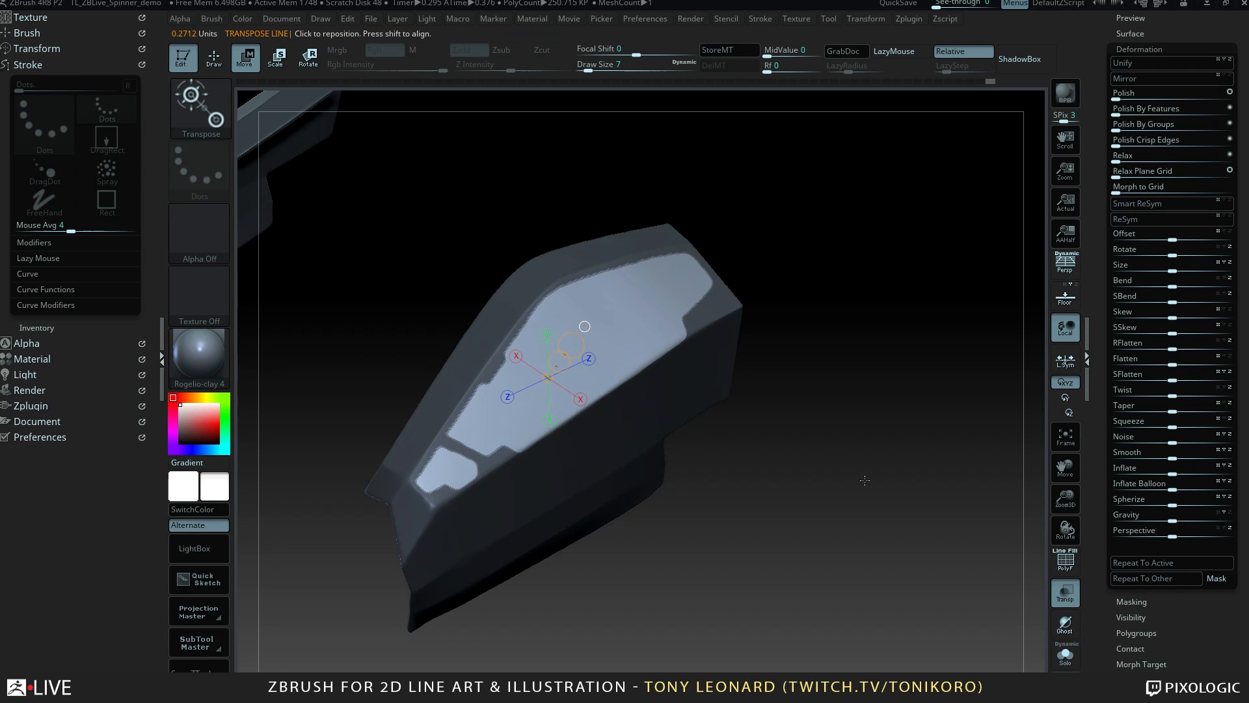
drag(865, 480, 975, 532)
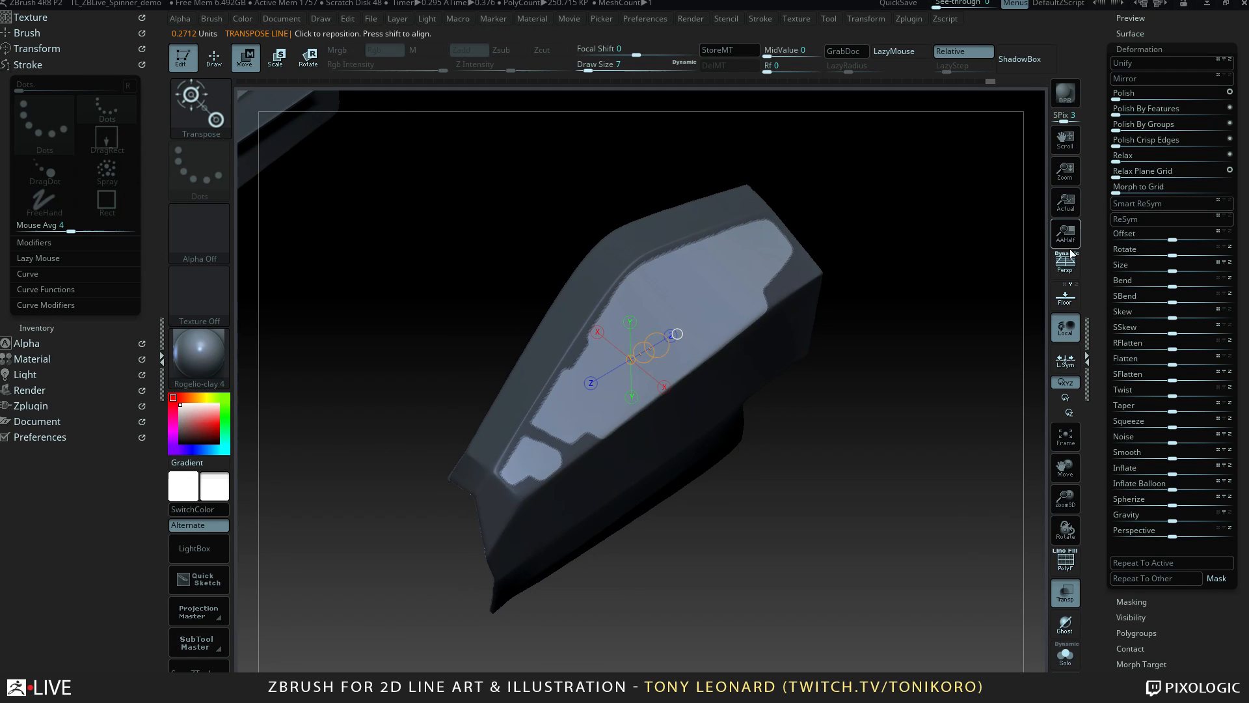
Apply Panel Loops with a thickness of 0.01 to the unmasked panel shapes and clear the mask.
click(1148, 52)
drag(1148, 52, 1098, 316)
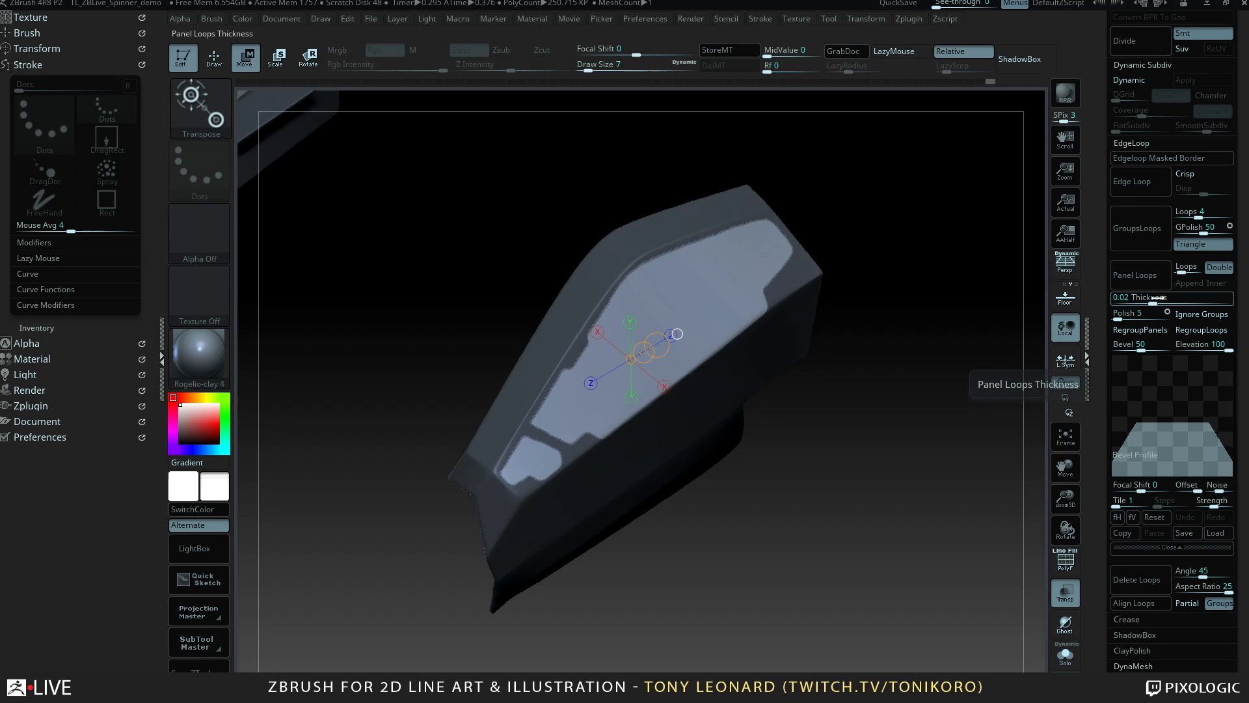
click(1124, 298)
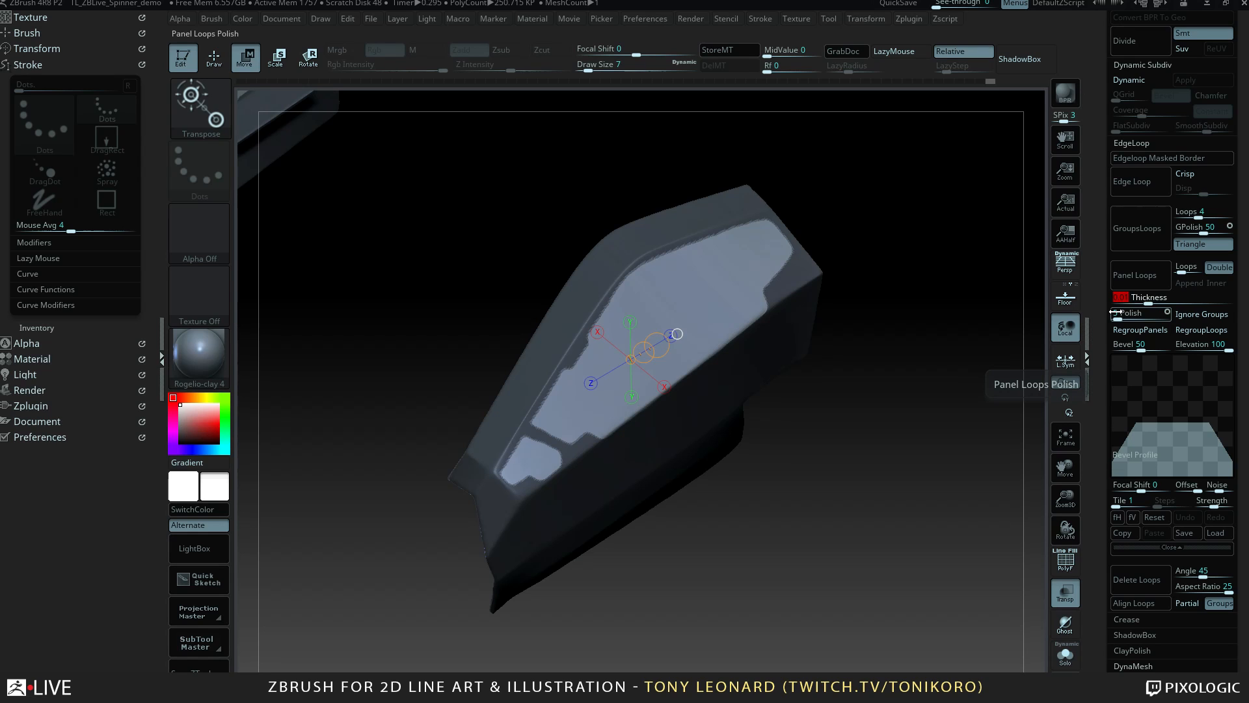
click(1142, 276)
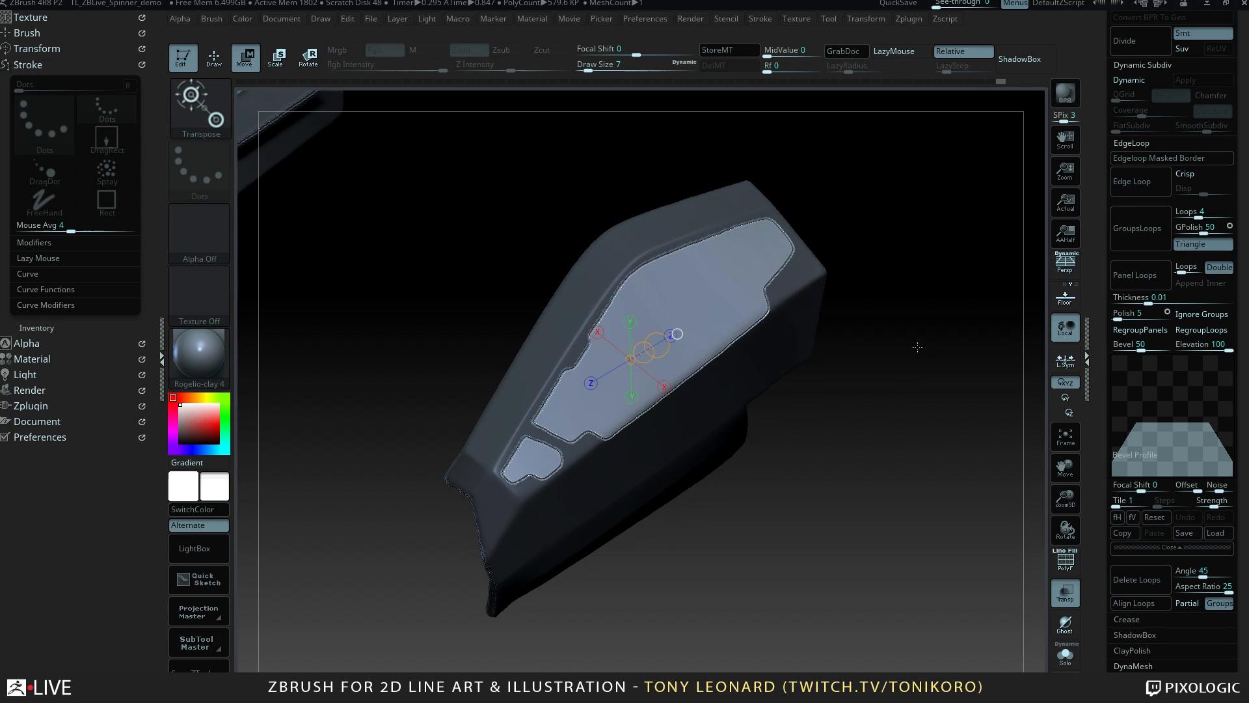
drag(917, 347, 923, 301)
ctrl+drag(936, 228, 915, 379)
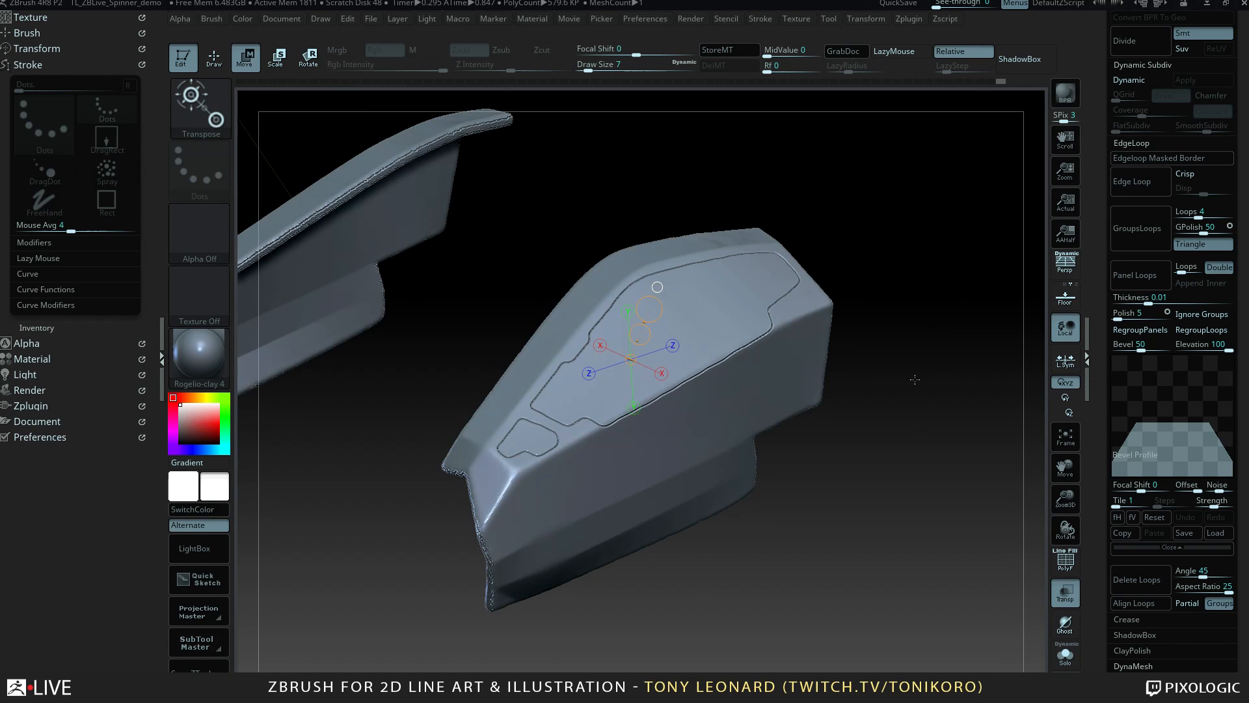
Examine the panel lines and the thickened edges of the side panels from the outside and the inside.
mouse_move(948, 505)
alt+mouse_down()
mouse_move(912, 455)
mouse_move(935, 534)
mouse_move(920, 452)
mouse_move(937, 498)
mouse_move(935, 535)
mouse_move(901, 439)
mouse_move(937, 502)
mouse_move(947, 480)
alt+mouse_up()
drag(914, 357, 955, 374)
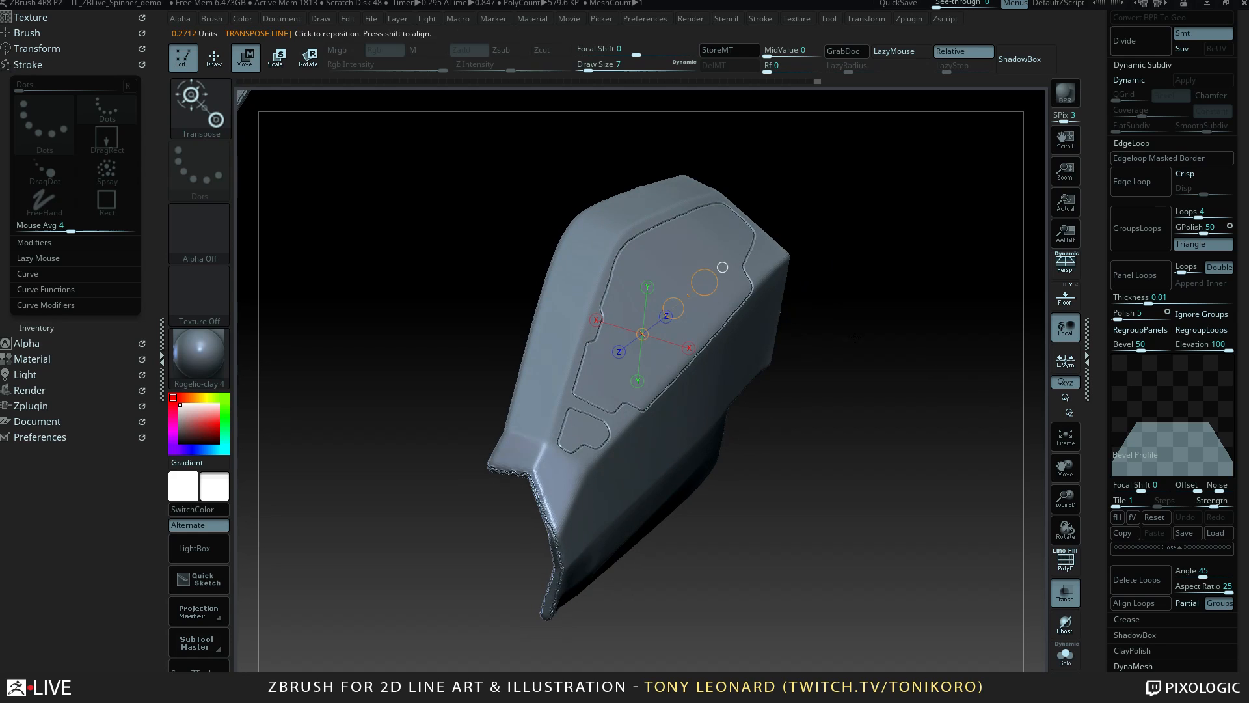
drag(884, 406, 769, 416)
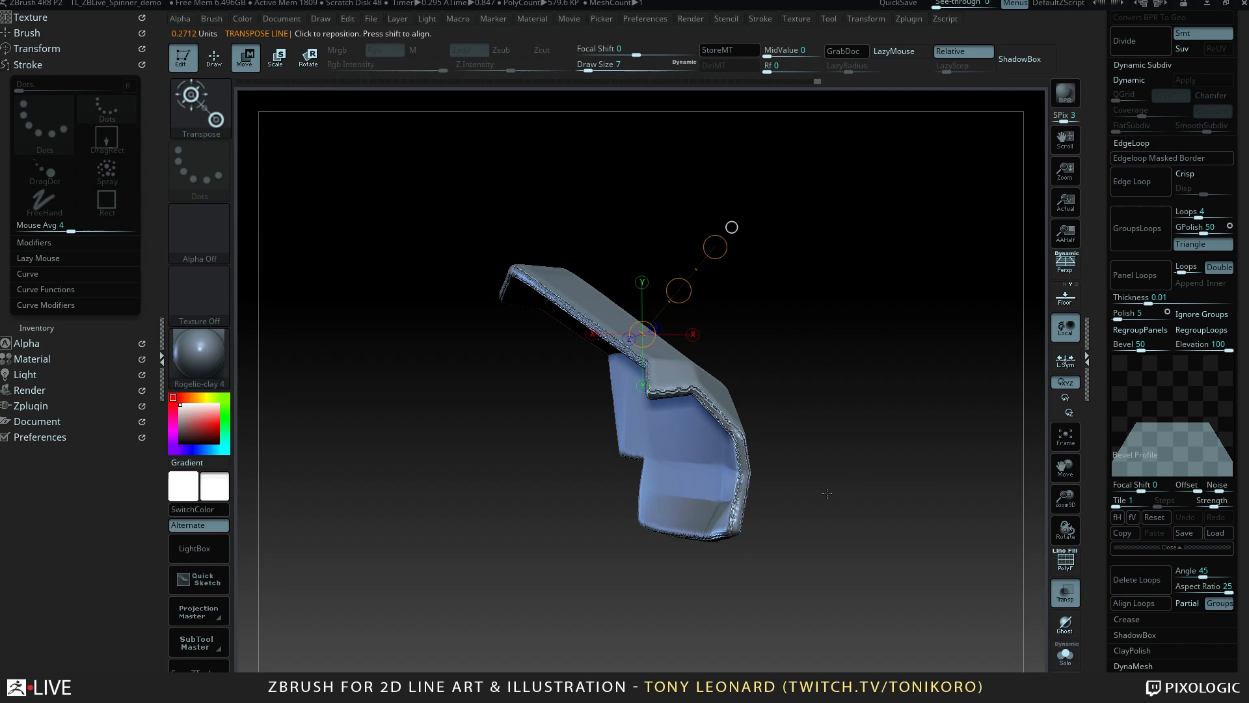
drag(826, 493, 818, 552)
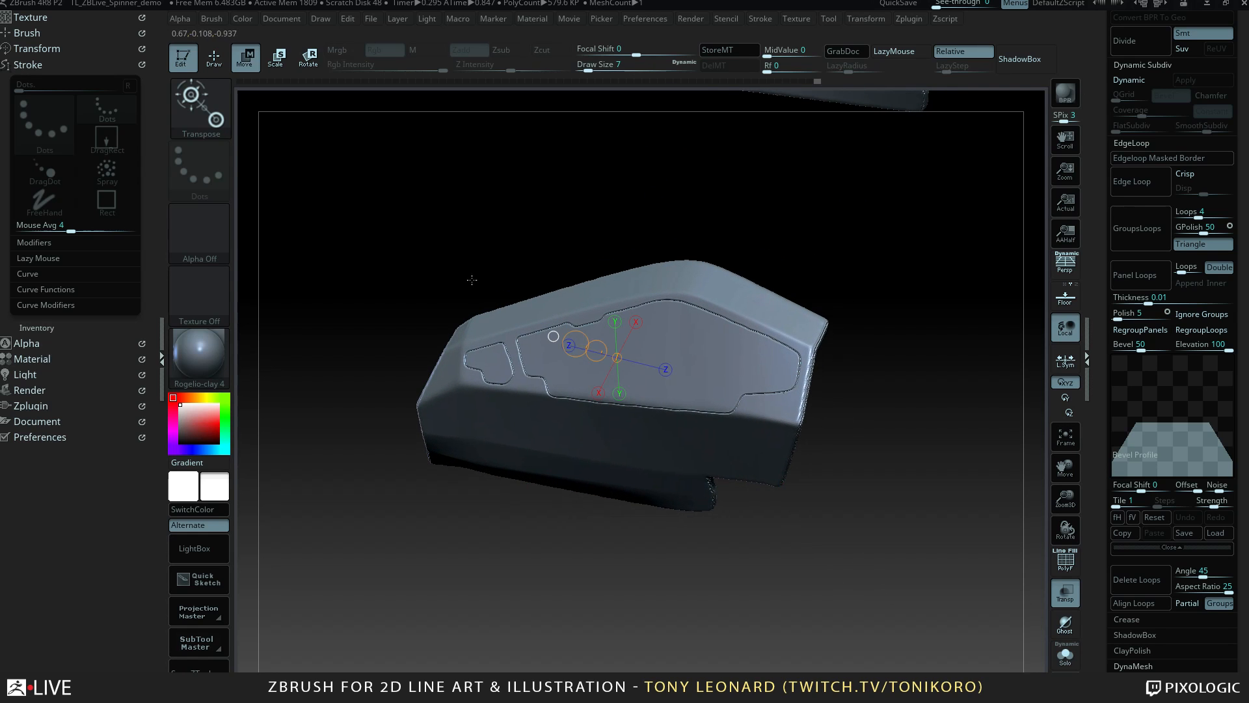
drag(906, 442, 665, 281)
drag(822, 434, 905, 546)
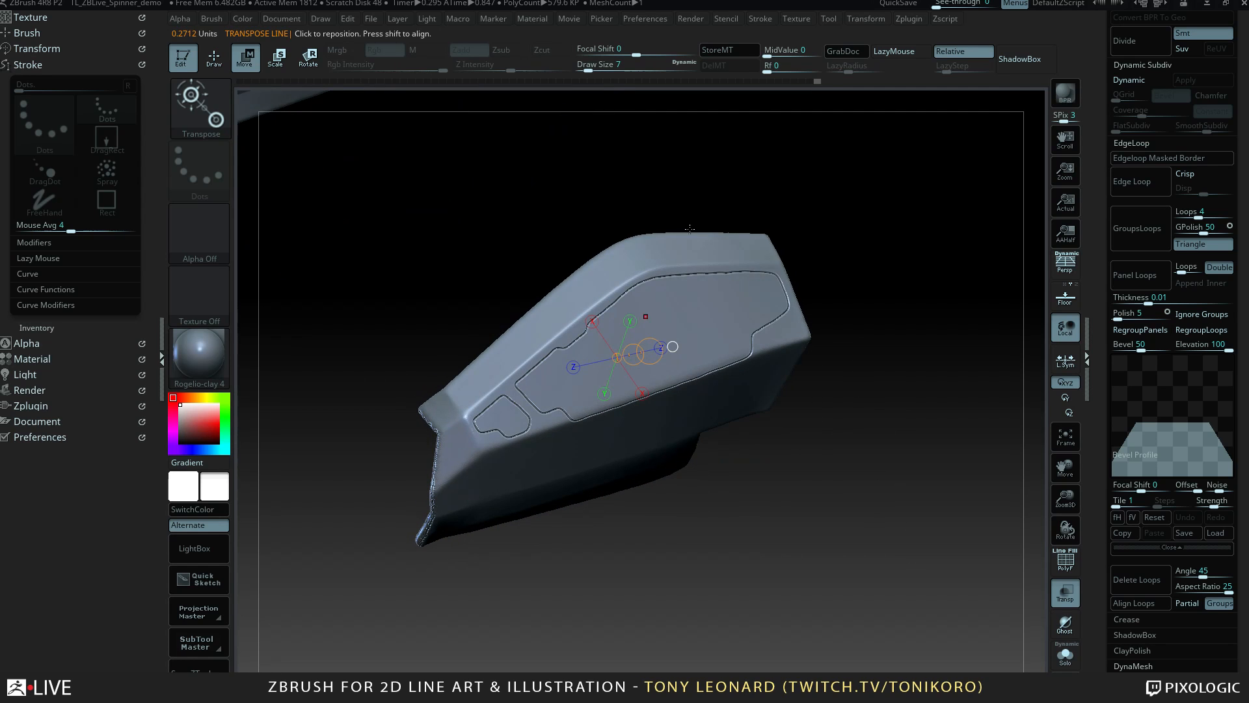
drag(883, 286, 876, 281)
drag(948, 420, 706, 295)
drag(826, 395, 717, 360)
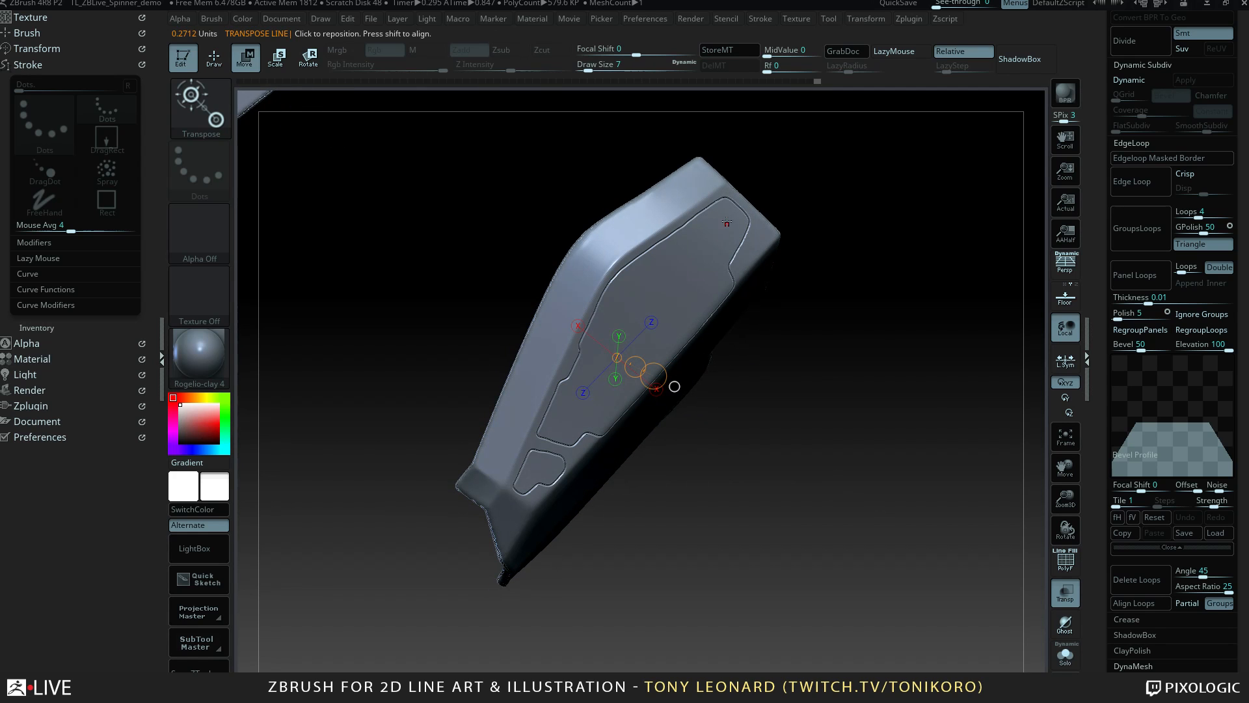
drag(862, 405, 911, 511)
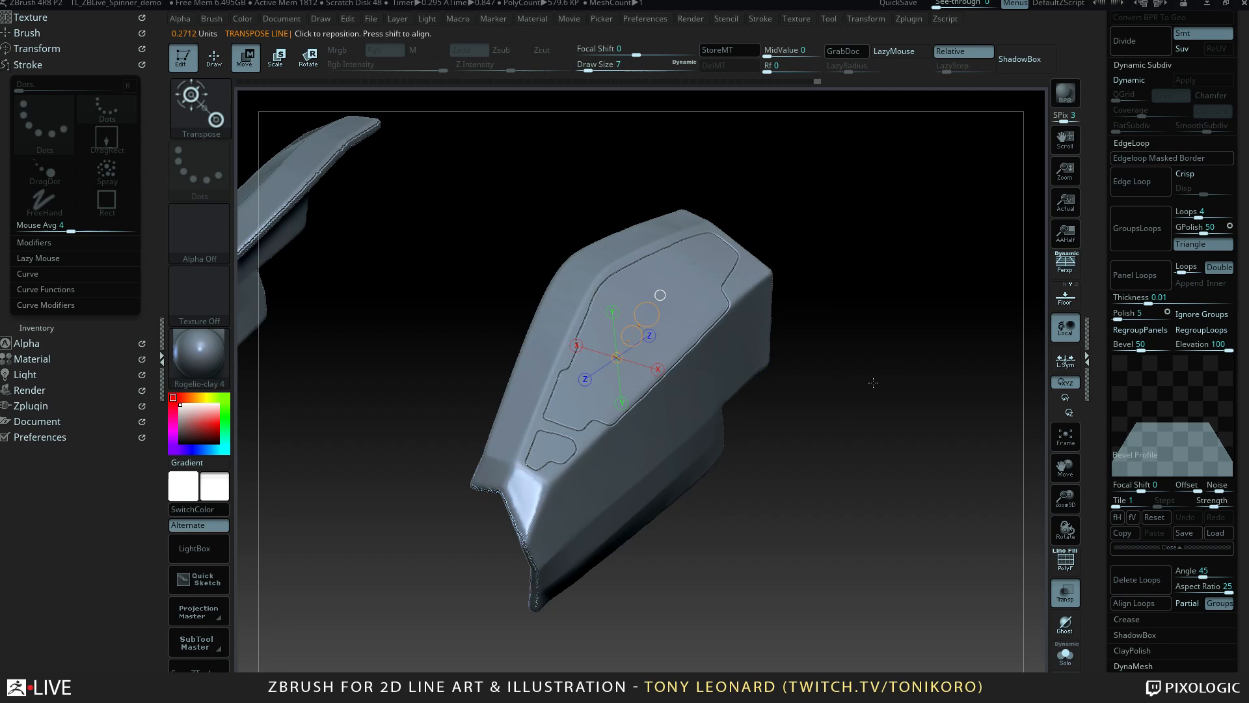
drag(873, 383, 942, 508)
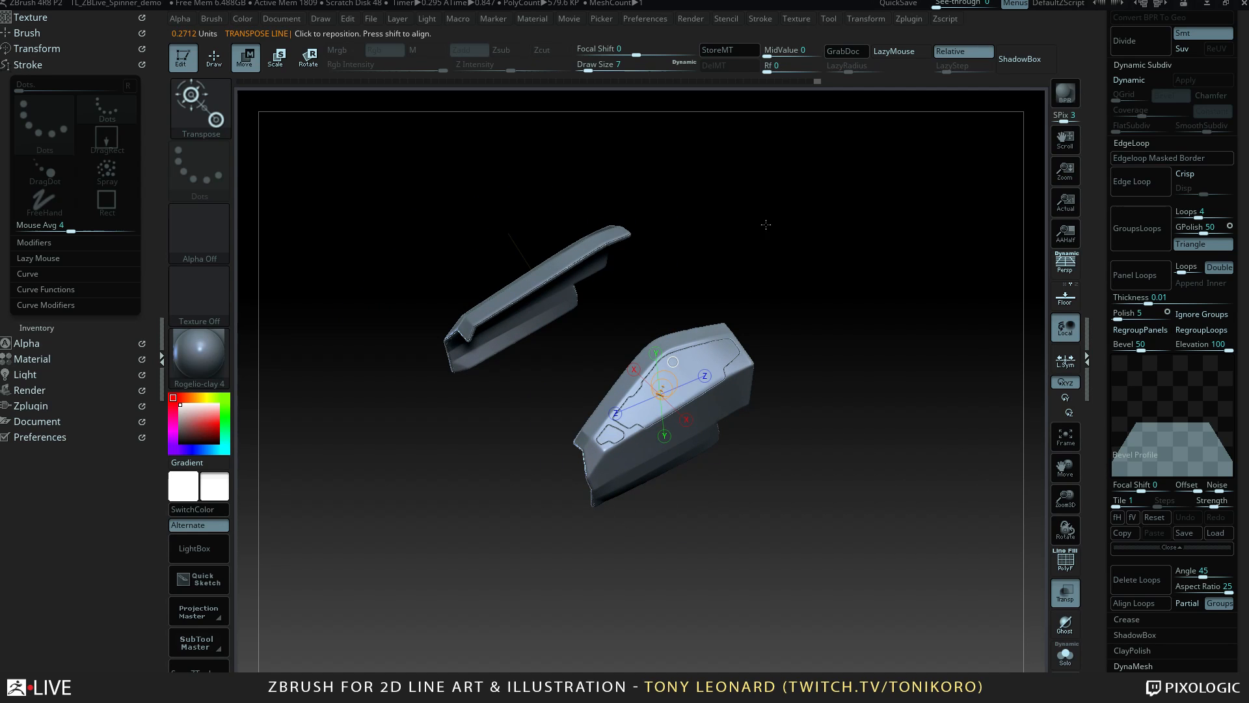
drag(839, 462, 867, 497)
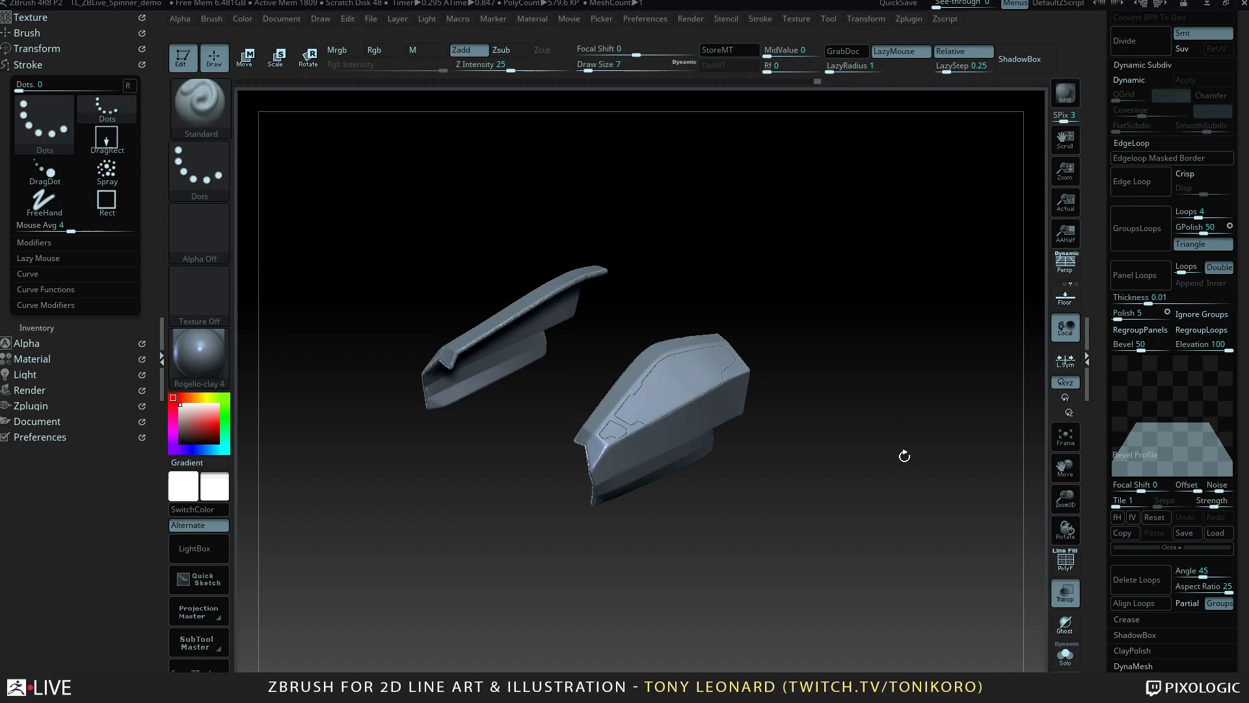
Return to the subtool list and make all the spinner's subtools visible alongside Body_cab2.
drag(1092, 424, 1090, 462)
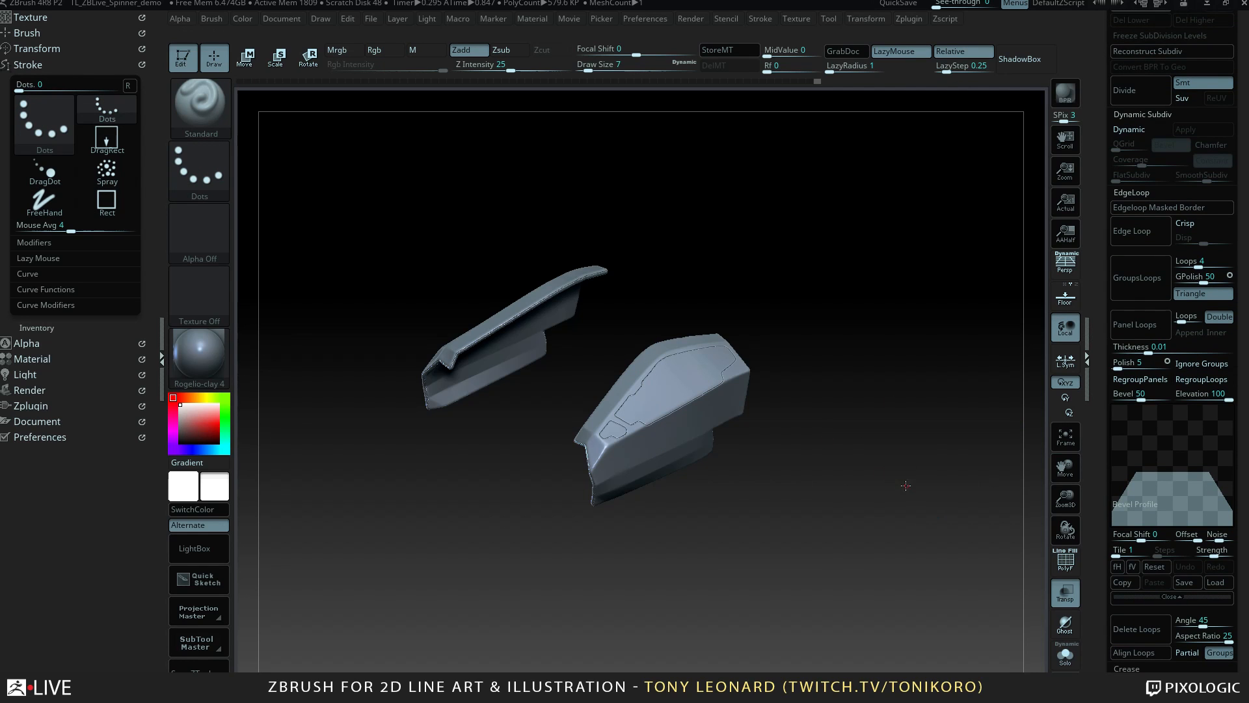
drag(906, 485, 898, 448)
mouse_move(895, 499)
mouse_down()
mouse_move(903, 560)
mouse_move(933, 510)
mouse_up()
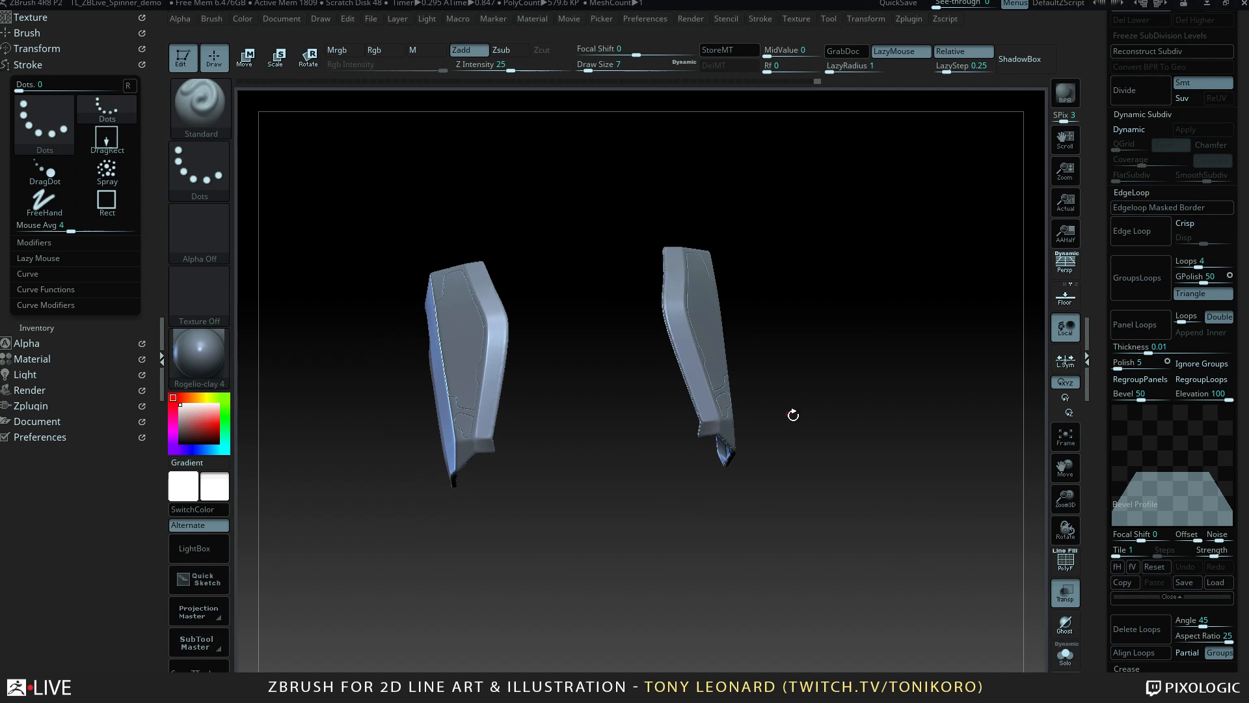
alt+drag(793, 414, 949, 474)
scroll(1106, 423, down, 10)
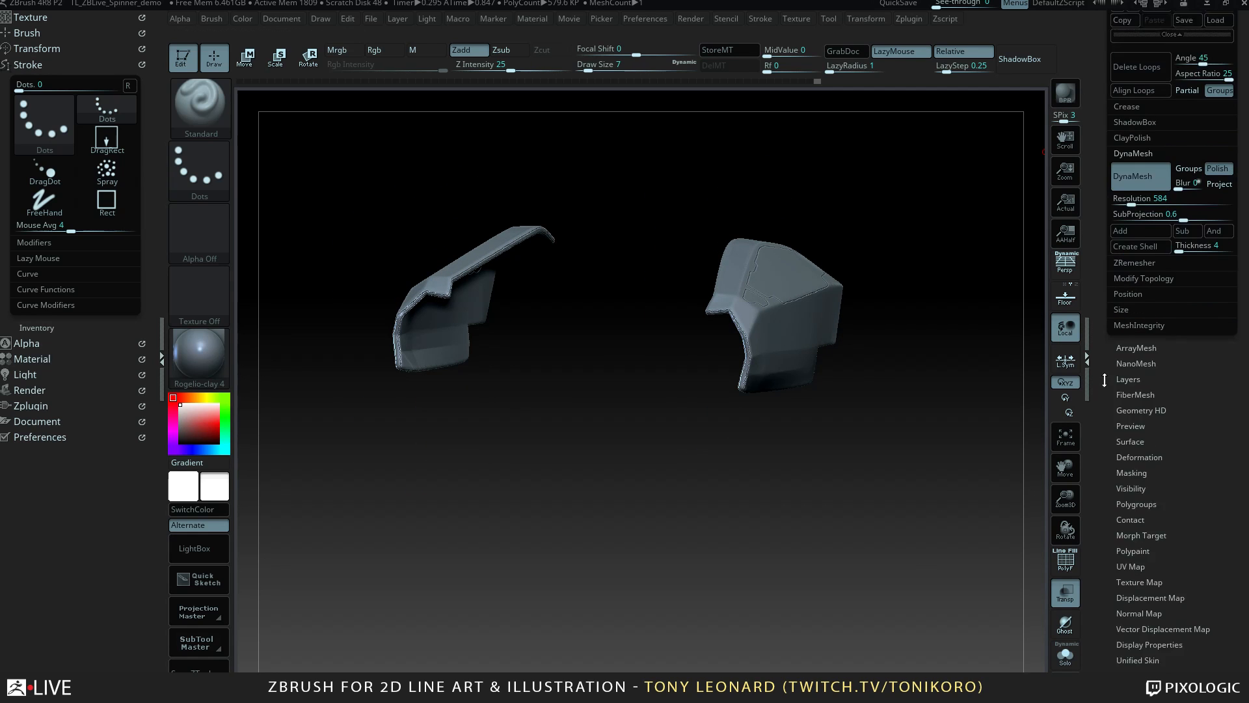
scroll(1104, 380, up, 10)
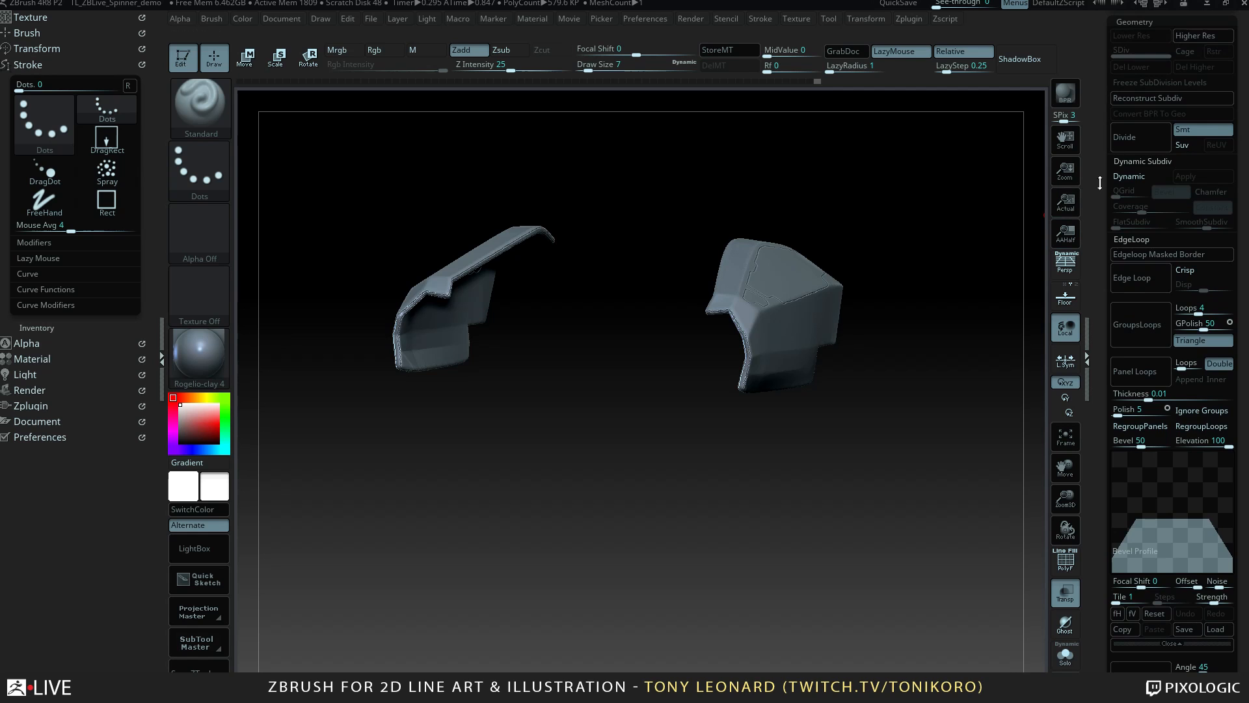
scroll(1099, 183, up, 5)
key(ctrl+shift)
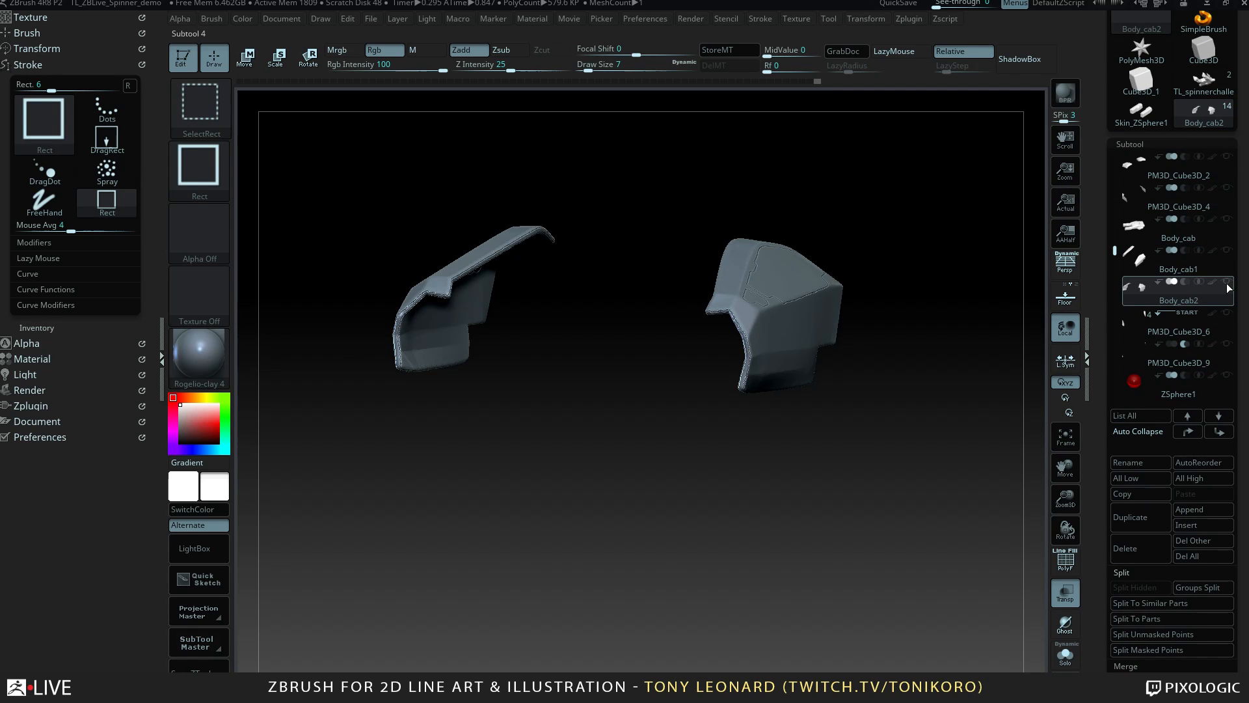
ctrl+shift+click(1229, 287)
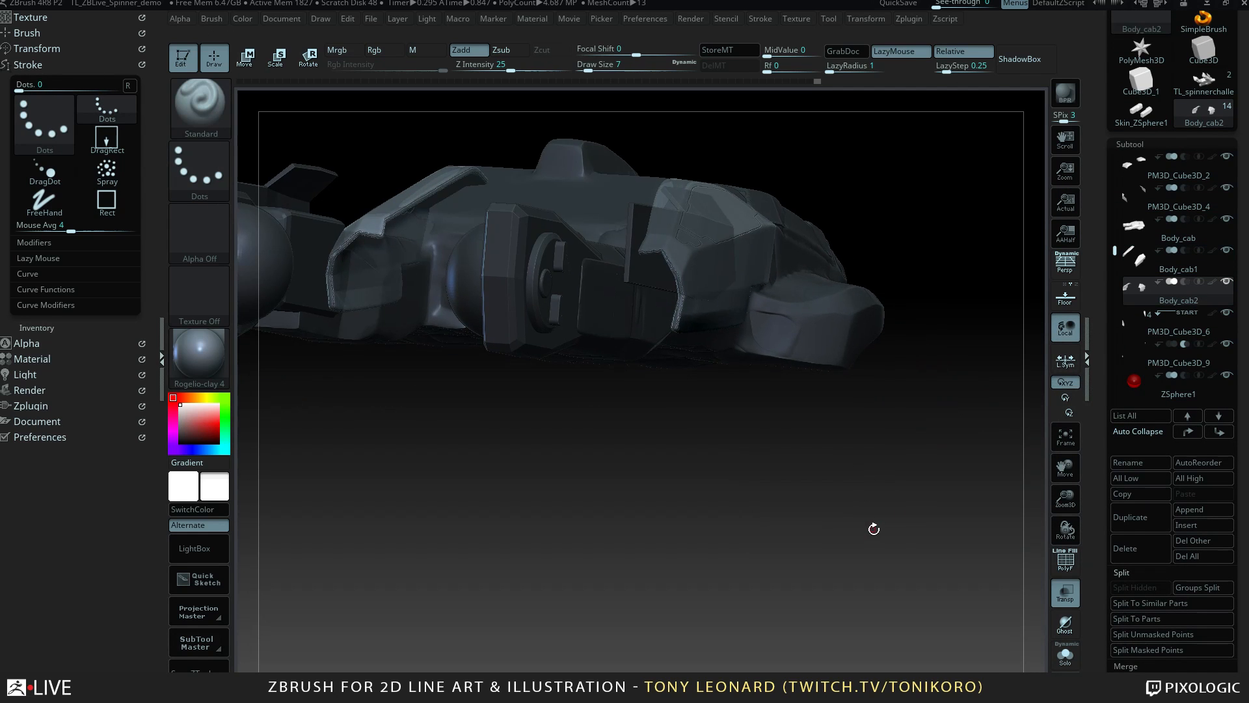
Examine how the new panel lines on the side panels sit within the complete spinner from several angles.
drag(874, 528, 784, 346)
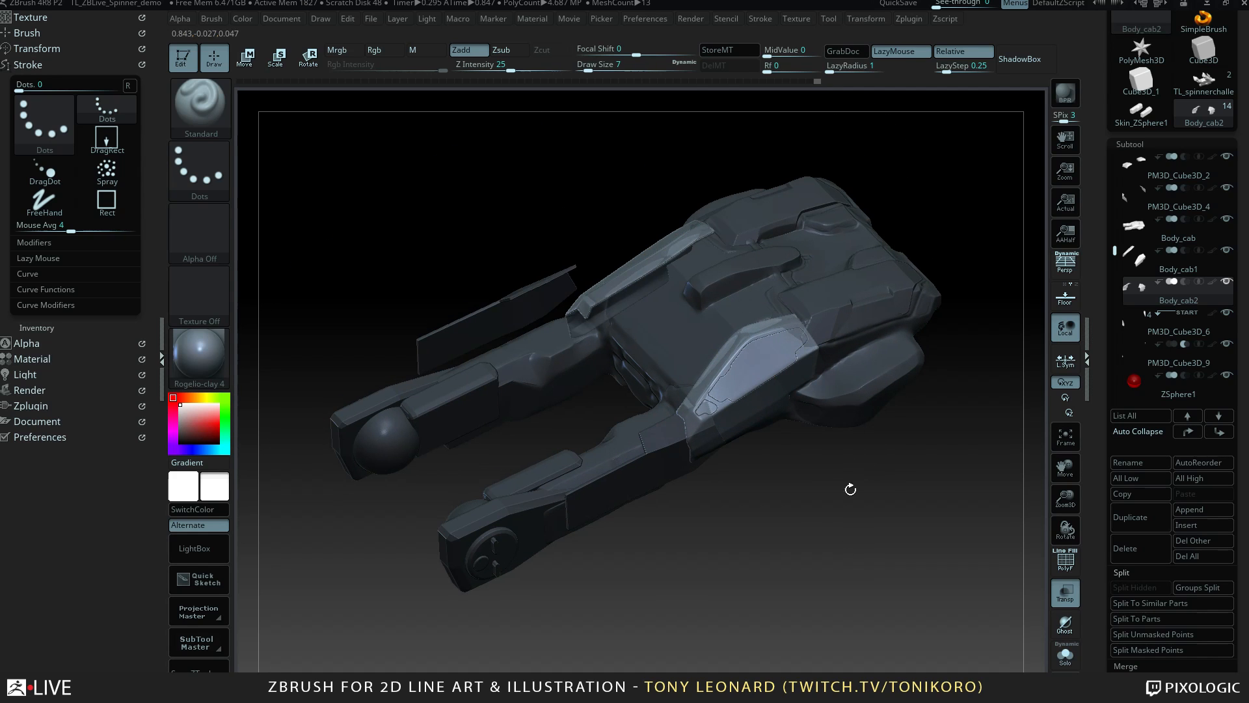
drag(877, 512, 806, 285)
drag(821, 399, 886, 445)
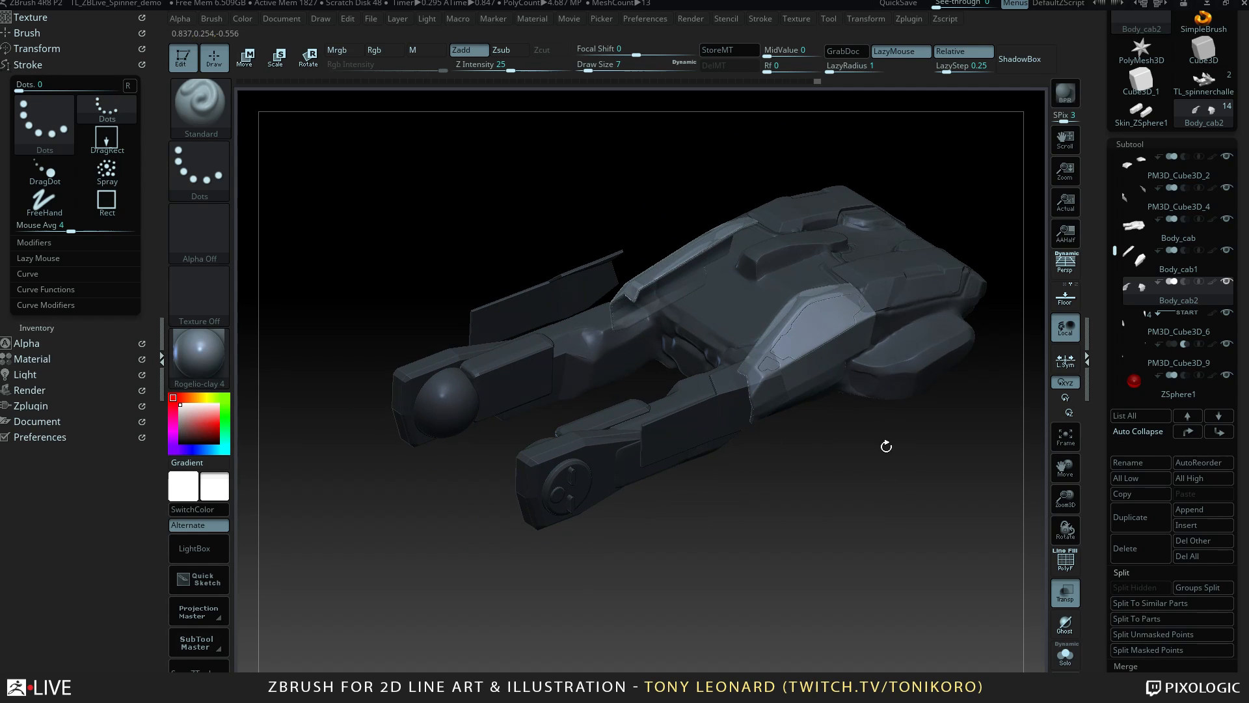
drag(800, 513, 839, 455)
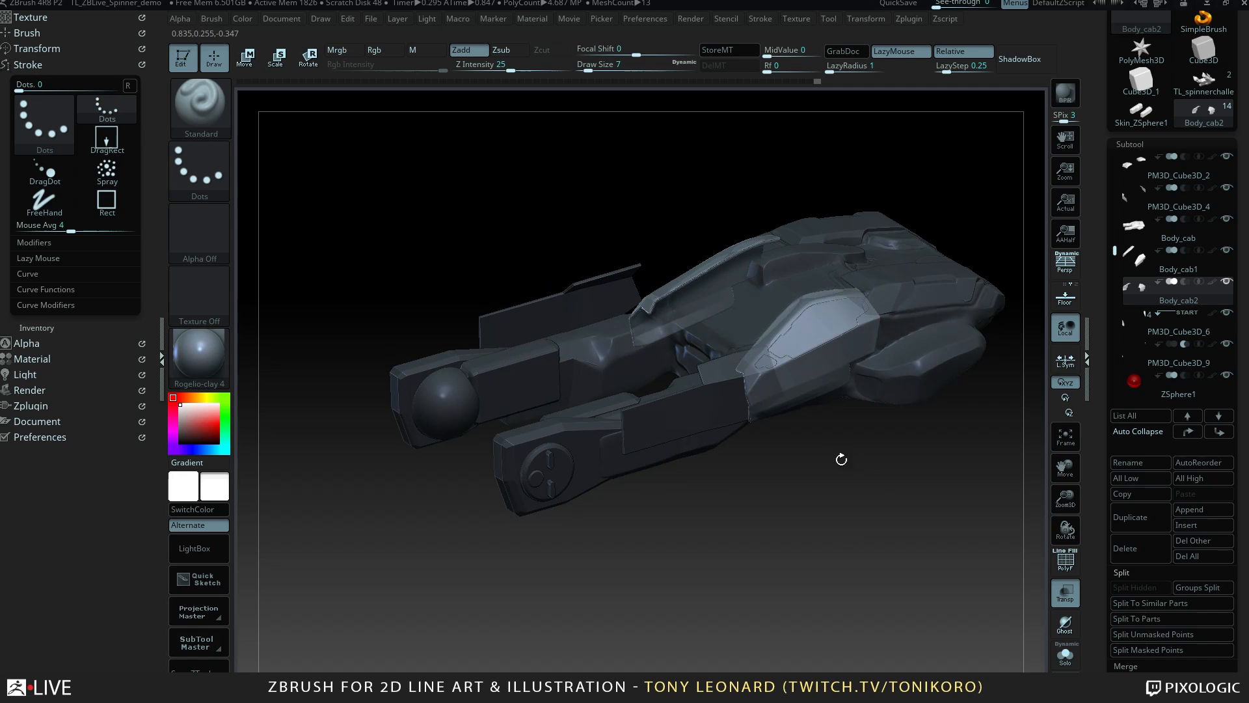
drag(878, 496, 711, 254)
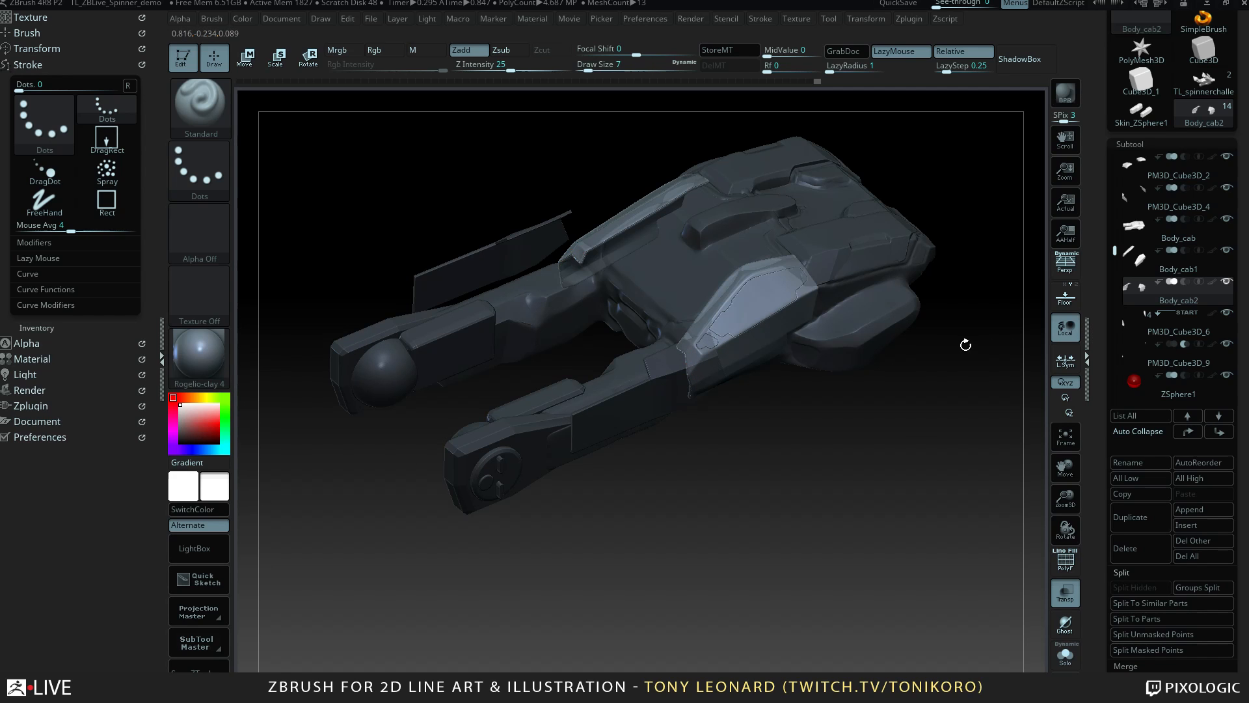
drag(917, 417, 966, 434)
drag(878, 505, 715, 323)
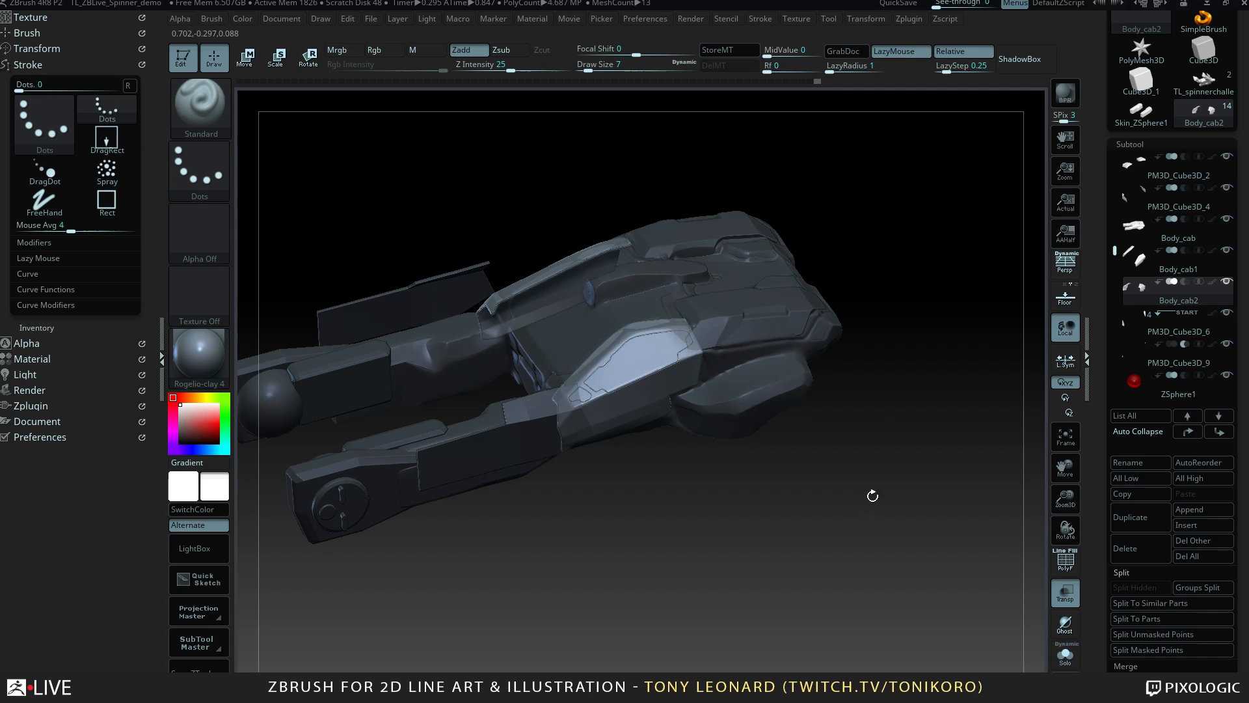
drag(872, 496, 741, 225)
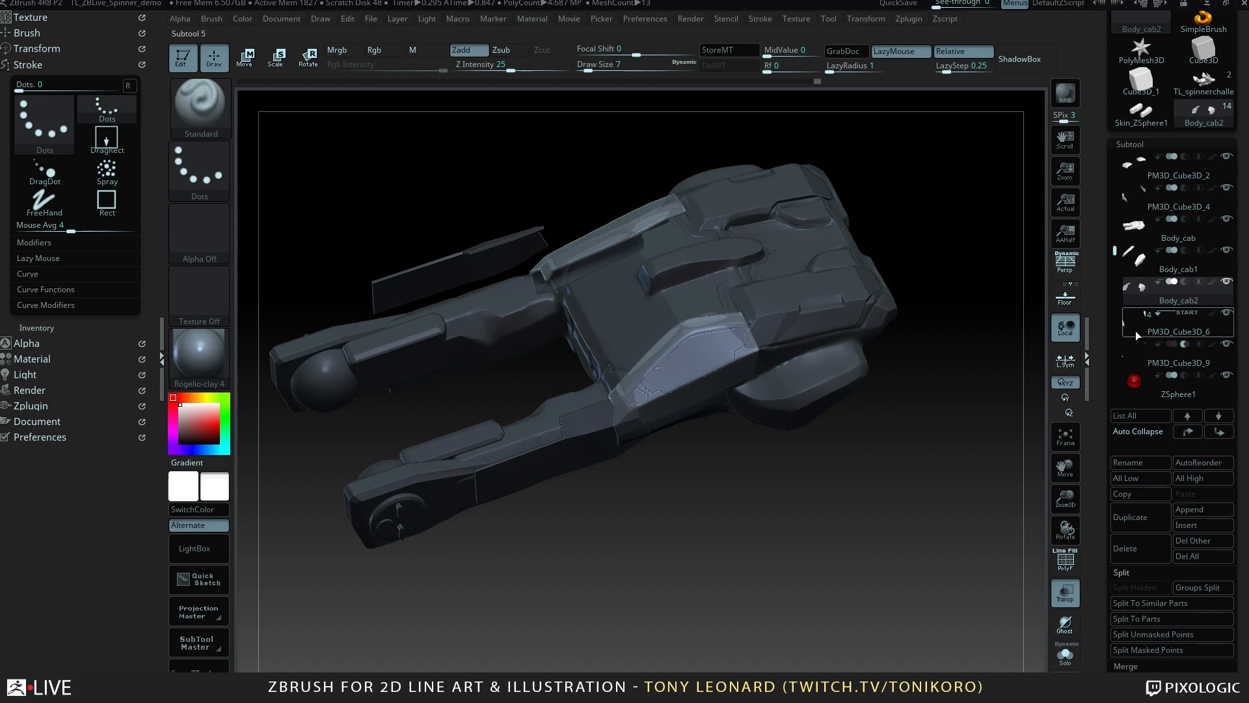
Turn off the transparency display and review the spinner with all of its parts shown solid.
key(shift)
click(1067, 593)
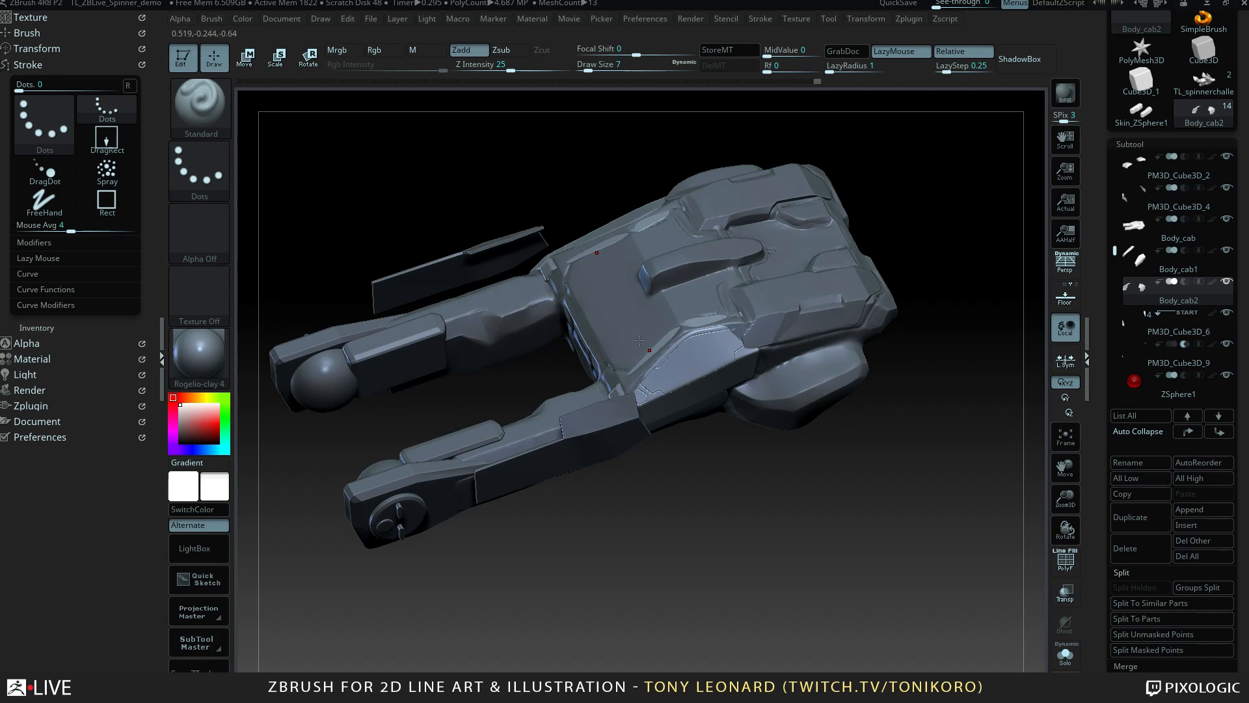
drag(741, 526, 692, 378)
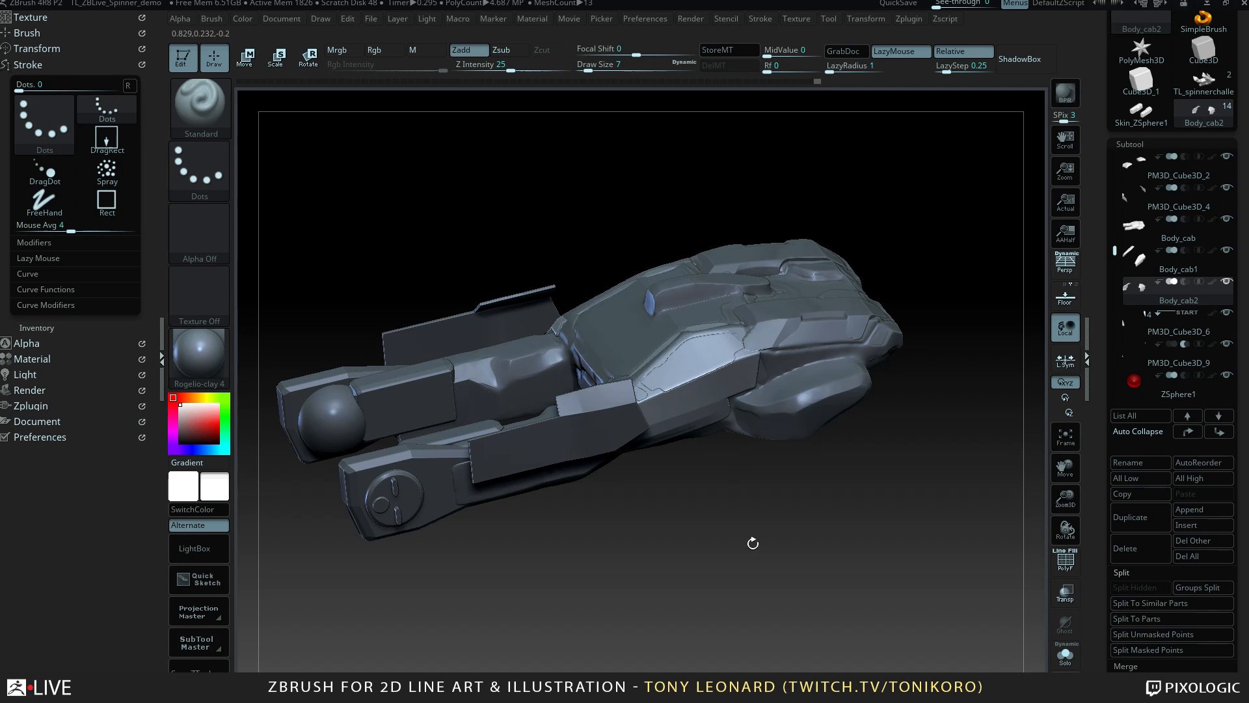
drag(752, 543, 741, 480)
drag(819, 458, 836, 546)
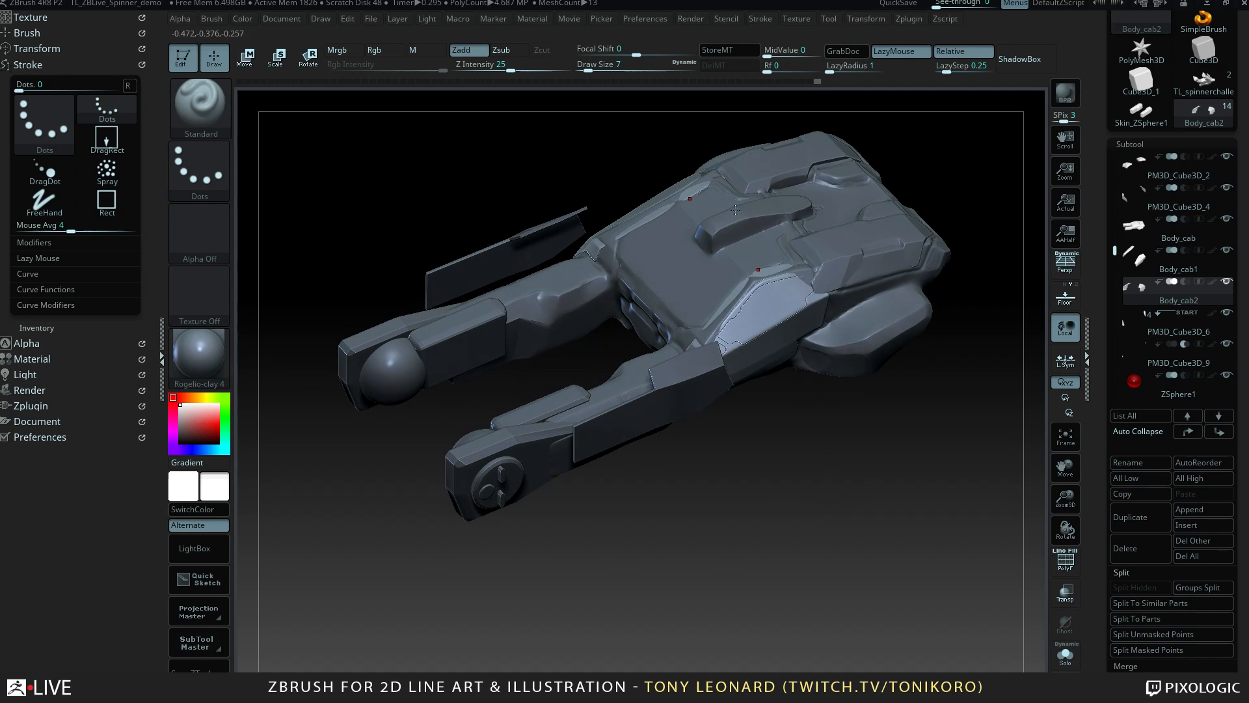
alt+drag(834, 470, 813, 504)
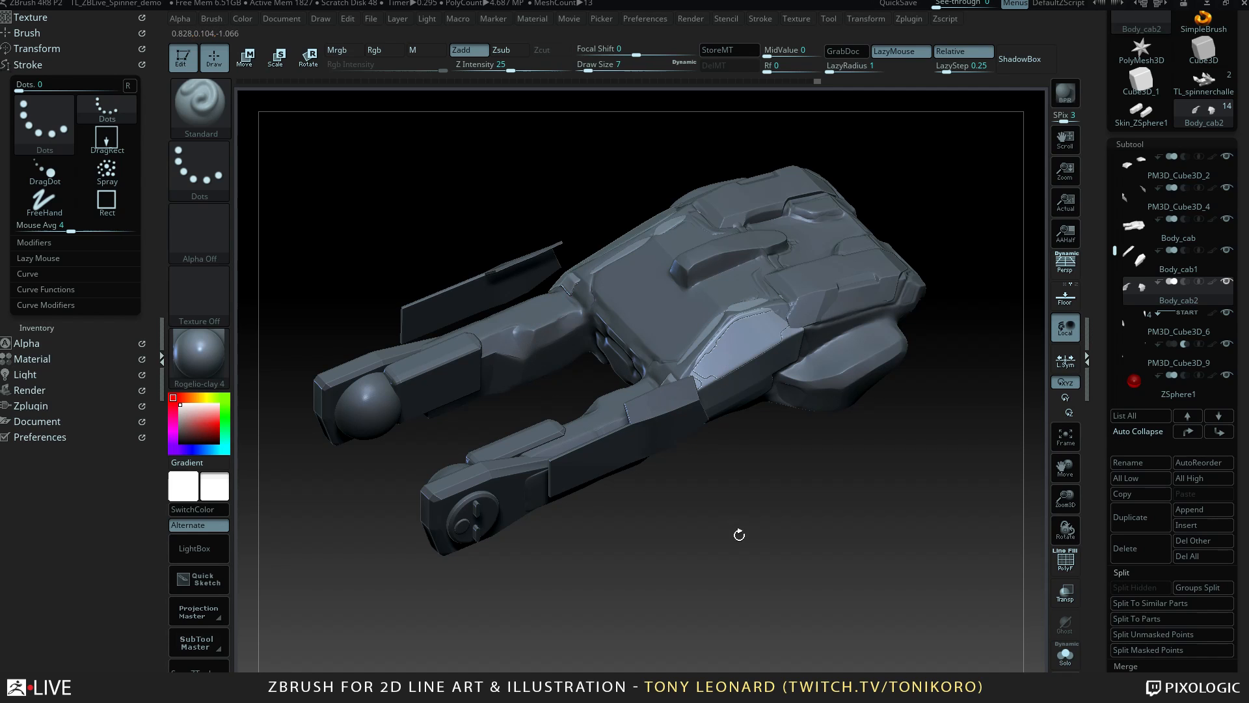
drag(739, 534, 529, 276)
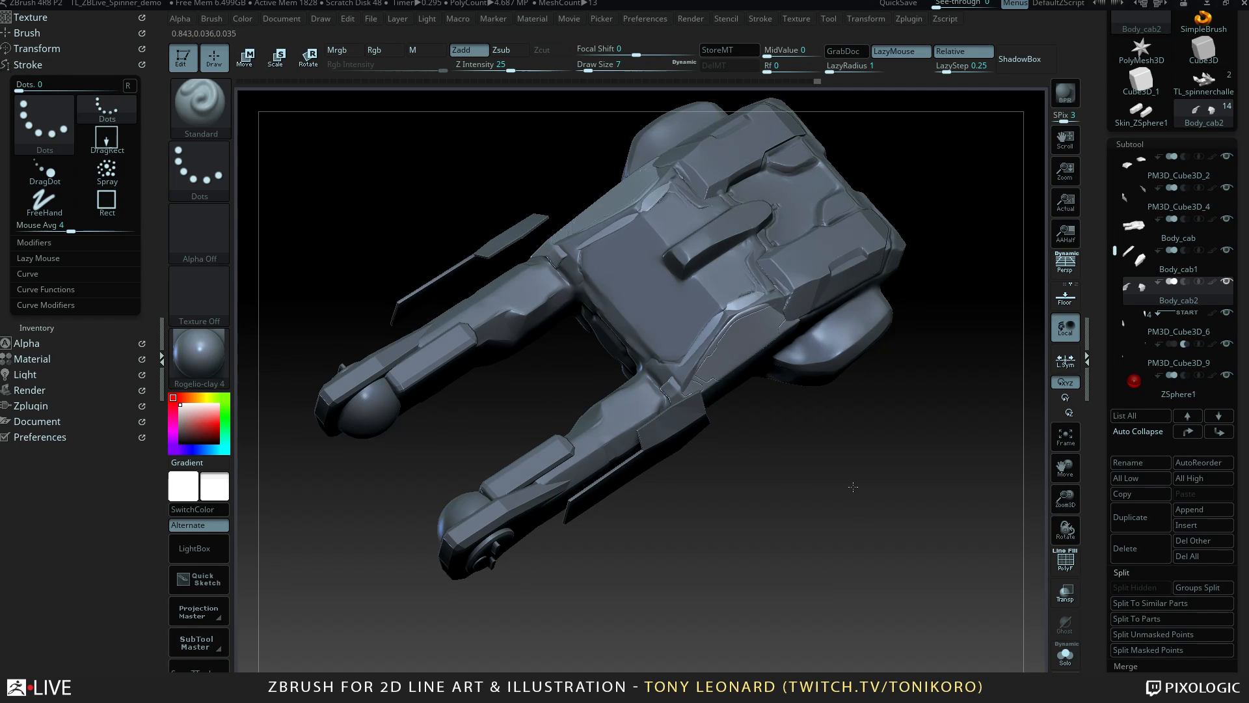
Examine the spinner's rear body and its raised upper panels from the rear, side and top.
drag(572, 370, 546, 393)
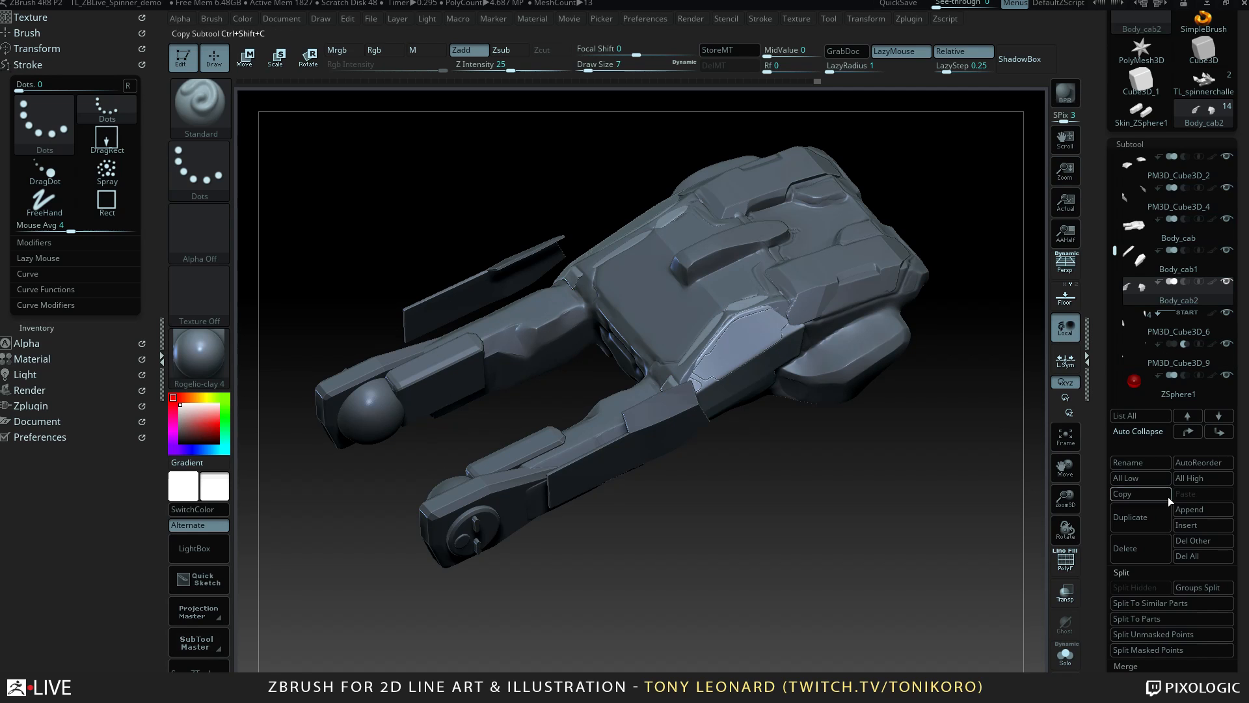
drag(930, 437, 577, 275)
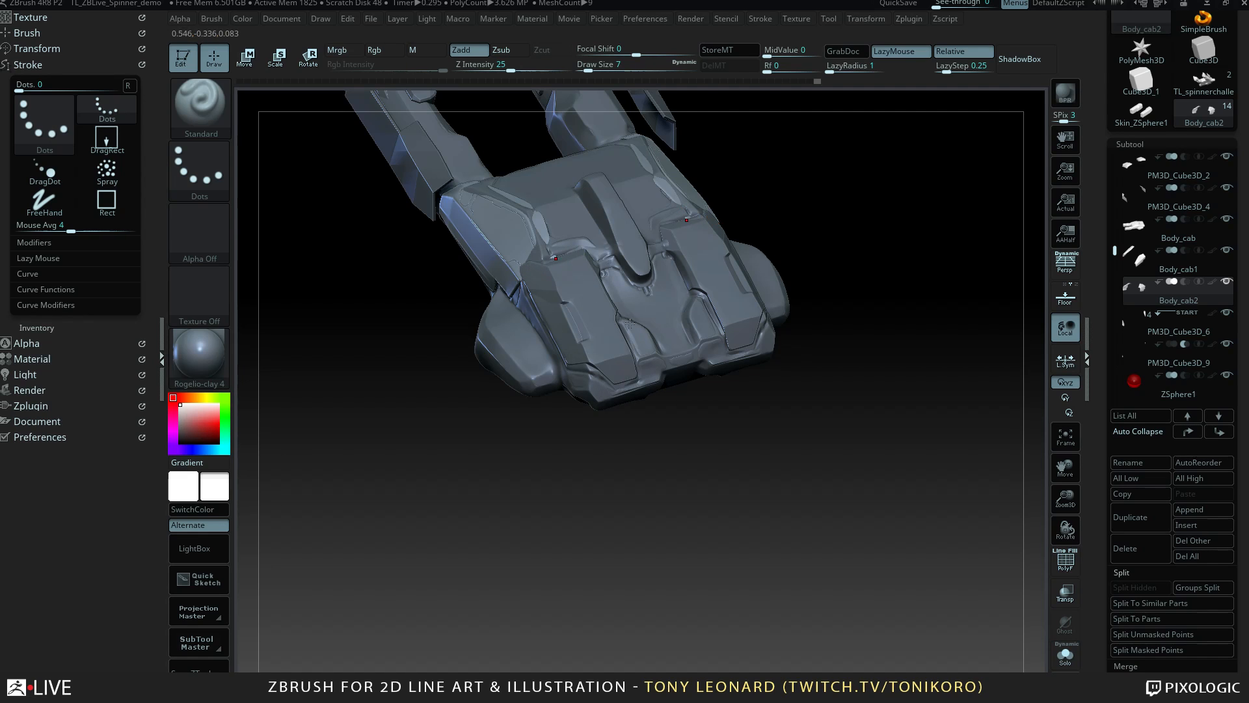
drag(748, 495, 736, 447)
drag(627, 456, 670, 426)
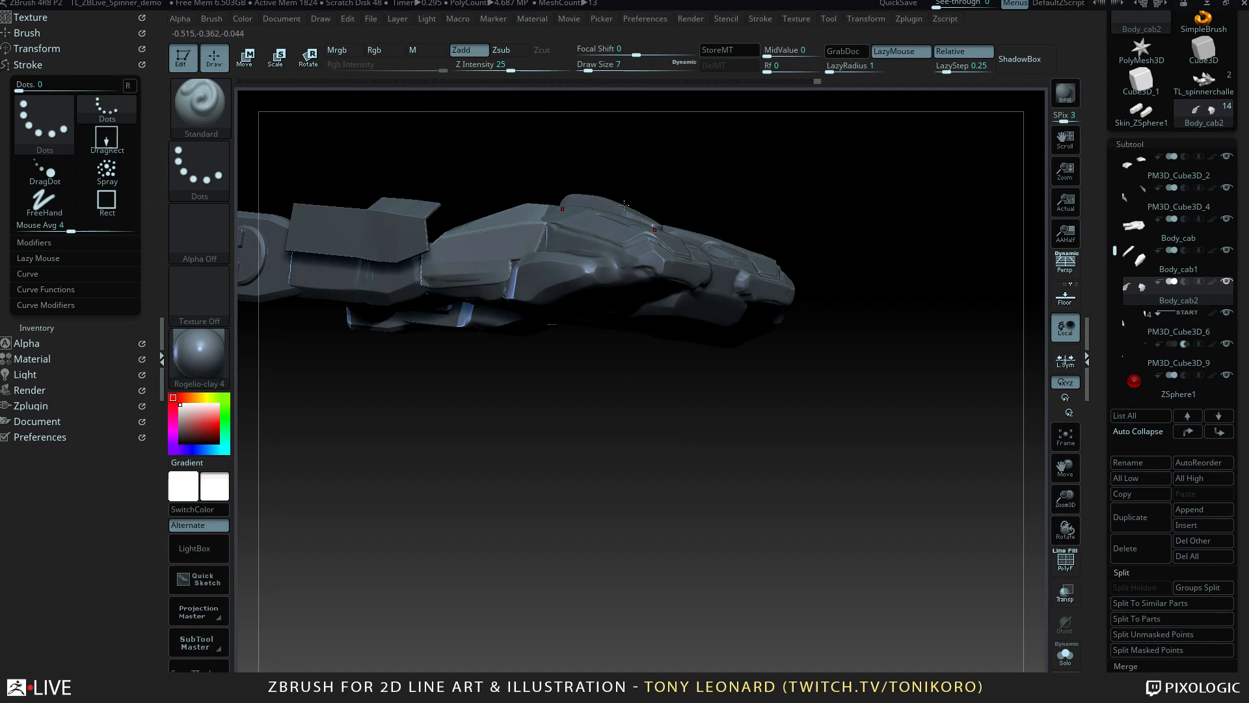
drag(851, 397, 823, 451)
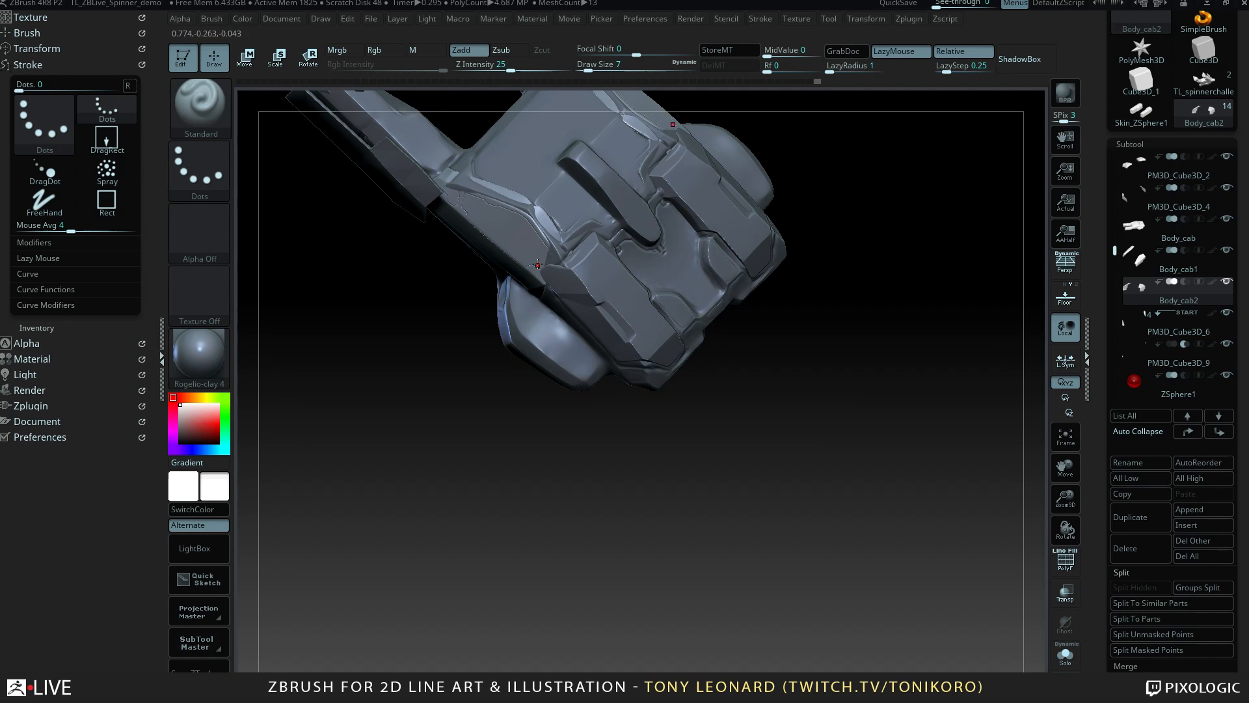
drag(745, 465, 746, 390)
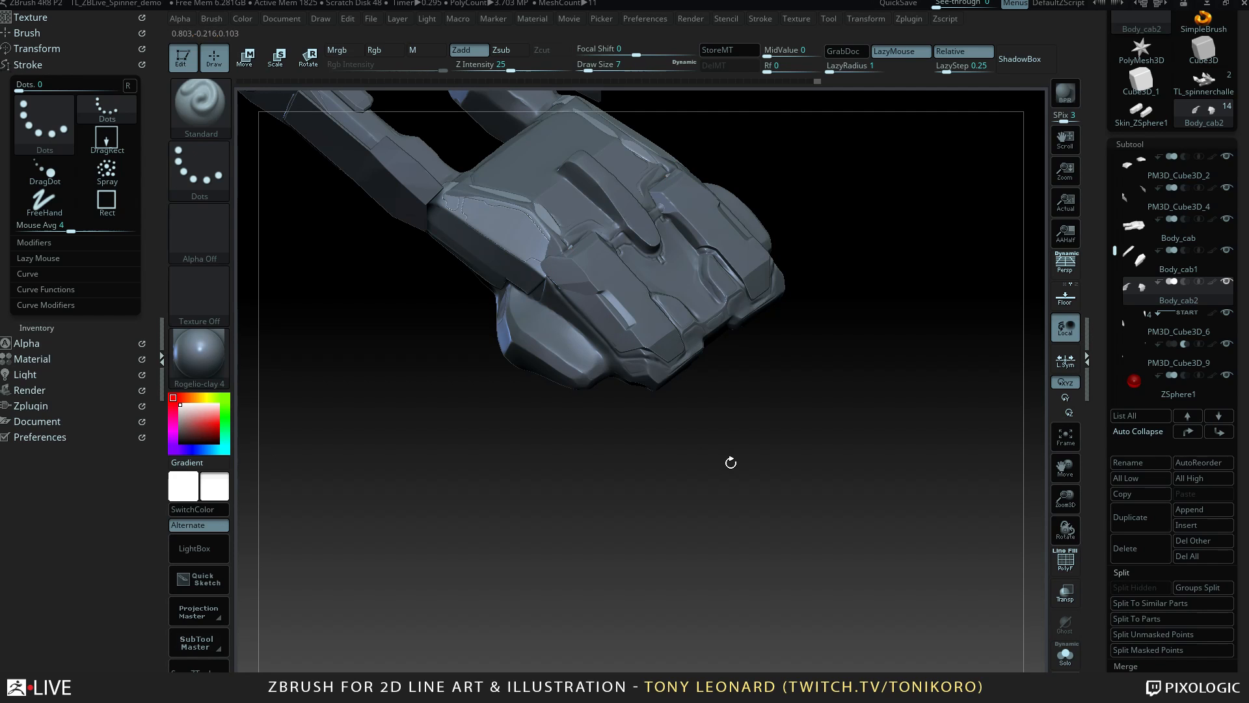
drag(731, 462, 651, 325)
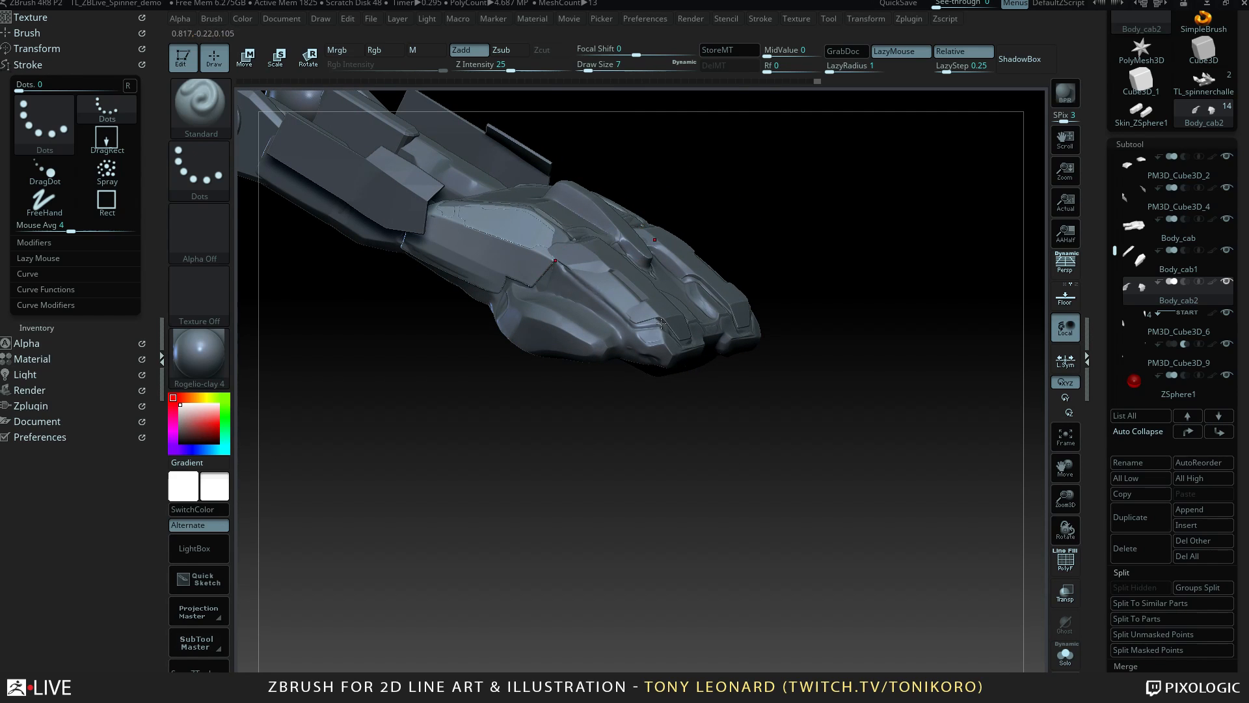
drag(719, 423, 610, 255)
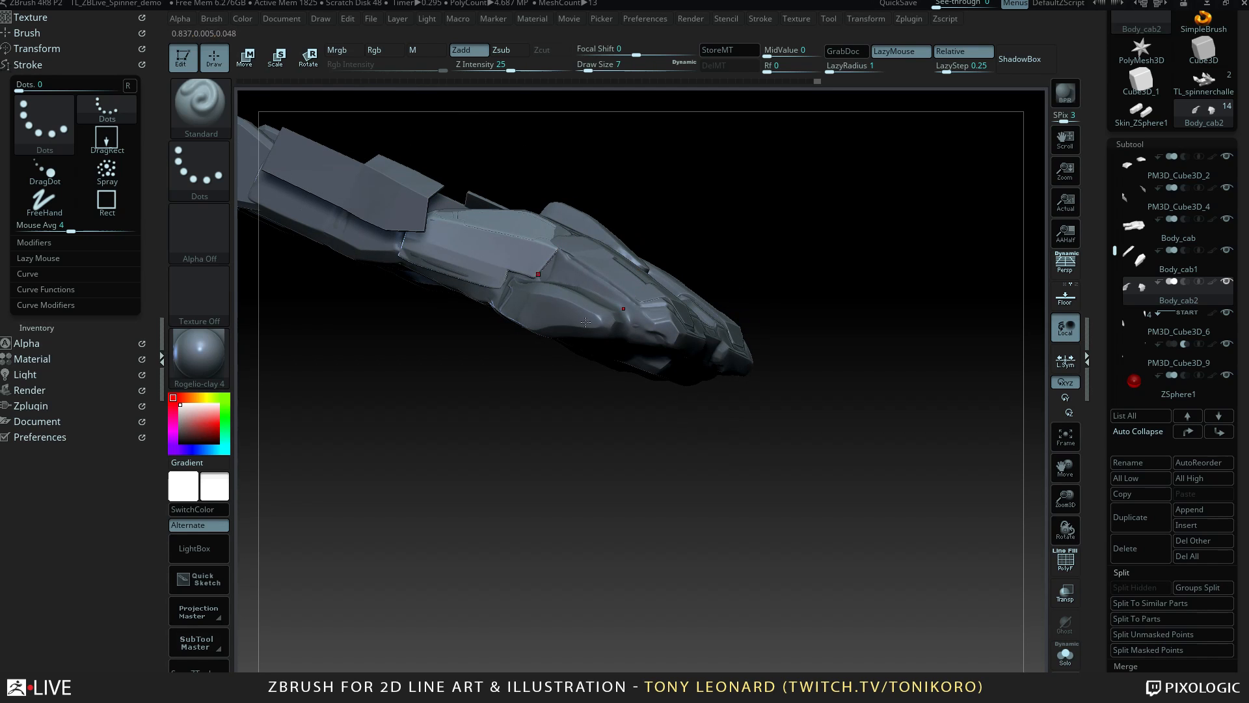
drag(818, 324, 729, 409)
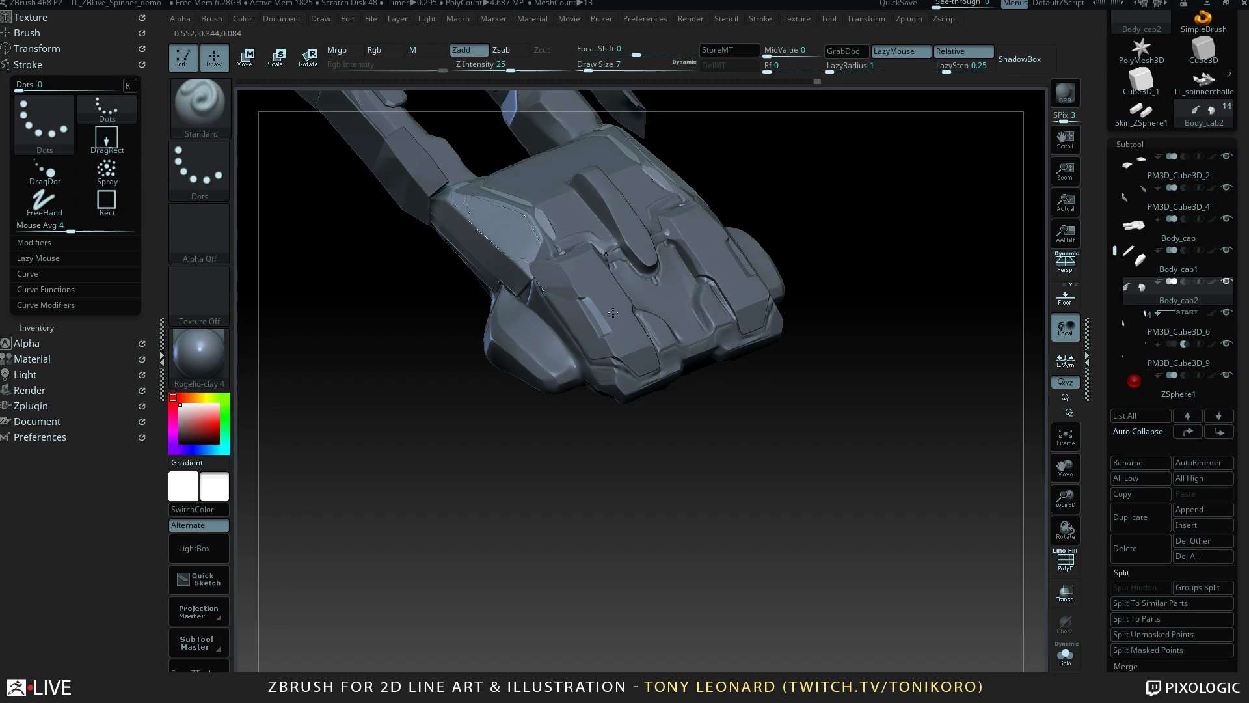
Select the PM3D_Cube3D_2 subtool with the two raised rear panels and isolate it in a straight-on view.
ctrl+shift+click(618, 313)
drag(702, 495, 657, 456)
alt+click(610, 351)
drag(689, 509, 725, 442)
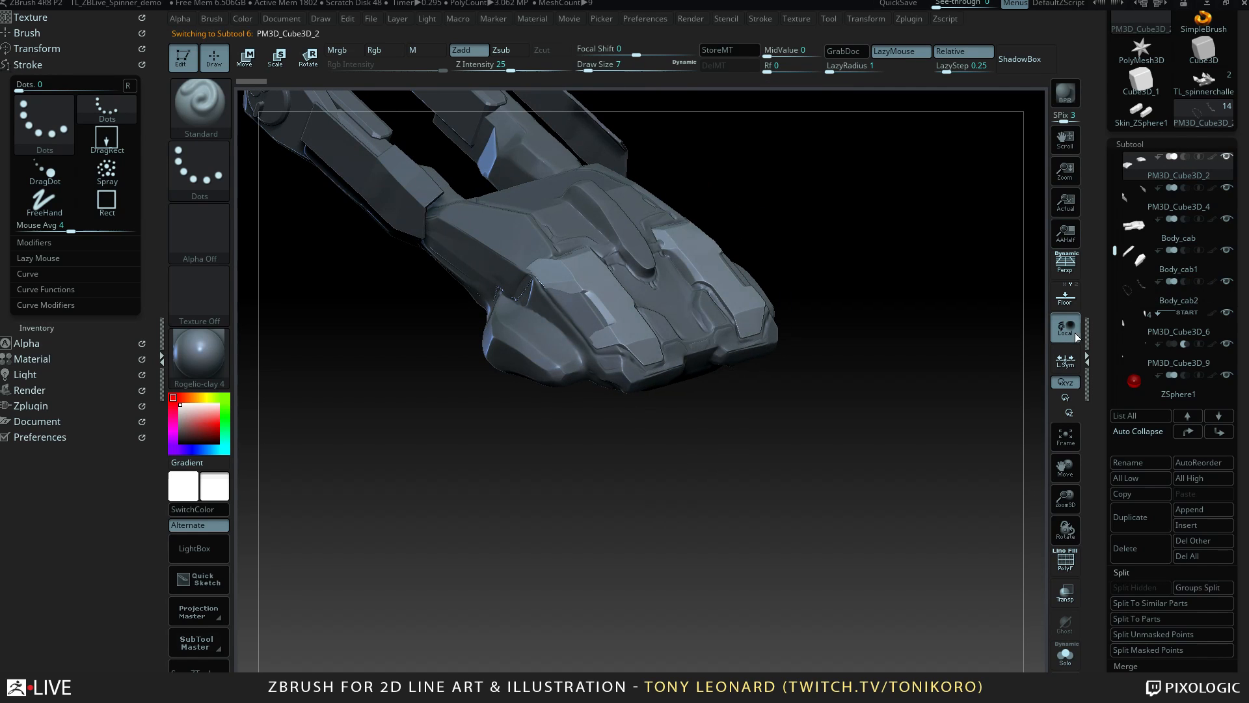
click(1065, 656)
drag(678, 529, 429, 547)
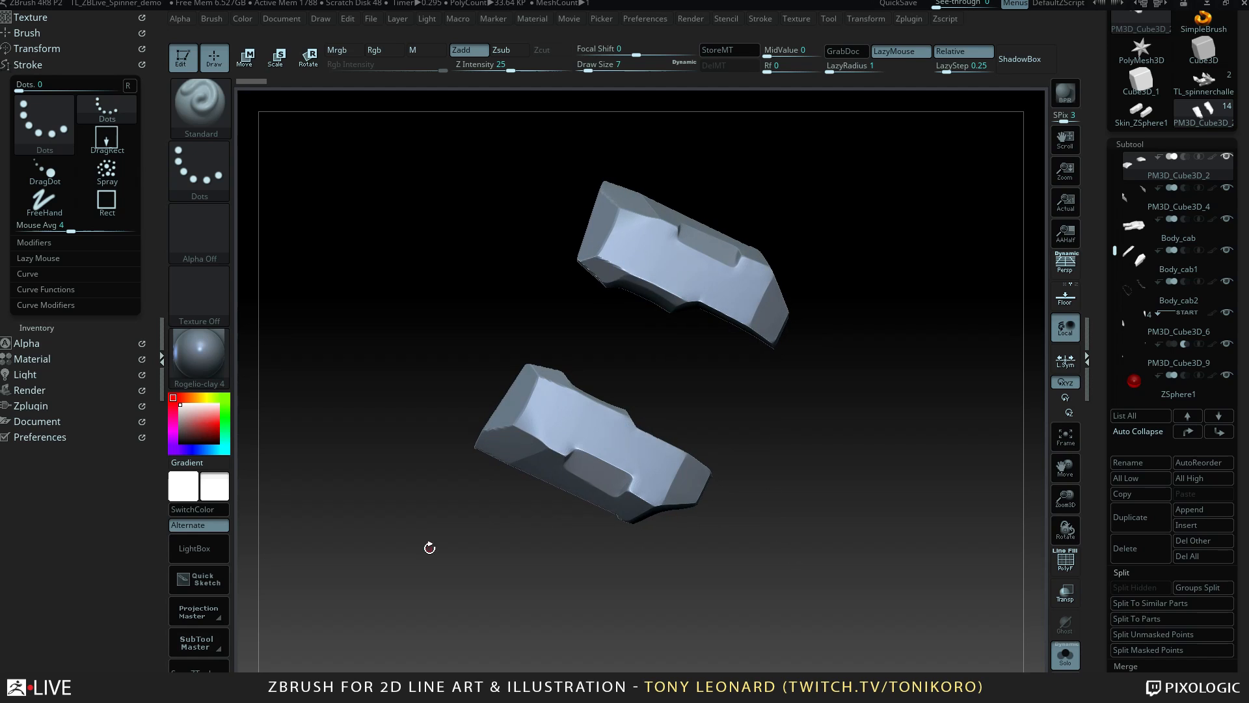
drag(777, 554, 942, 526)
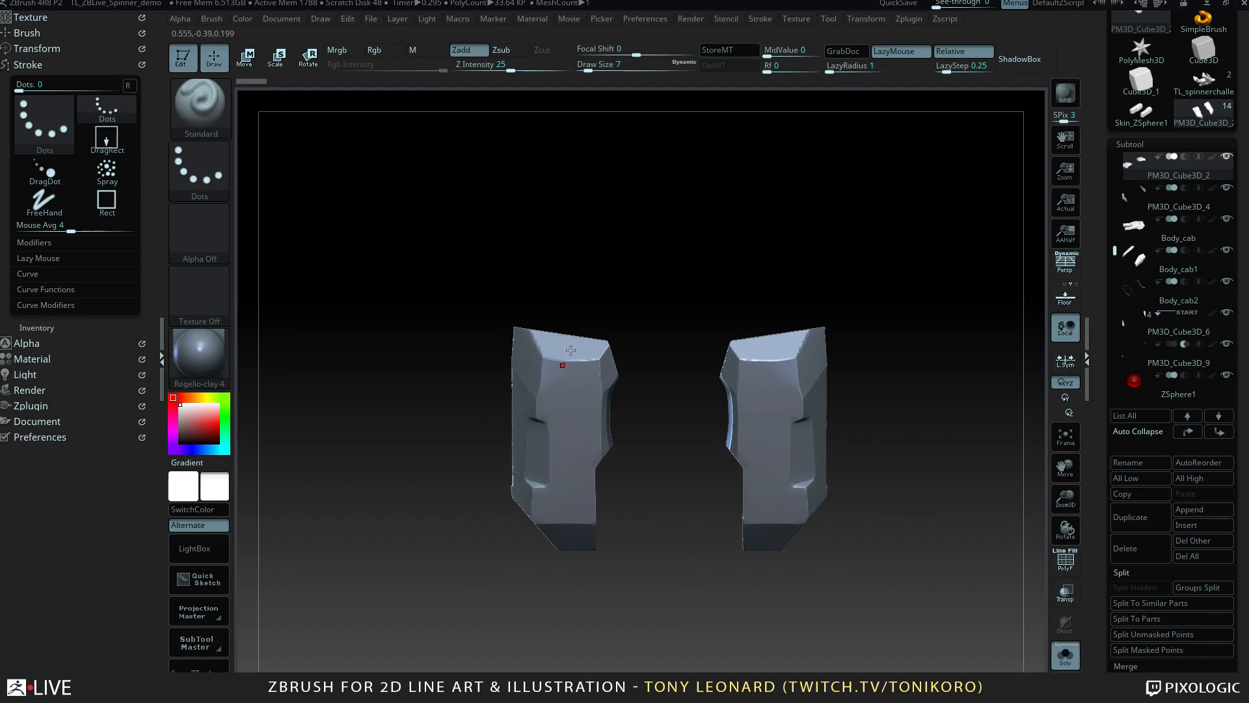
alt+drag(691, 477, 677, 396)
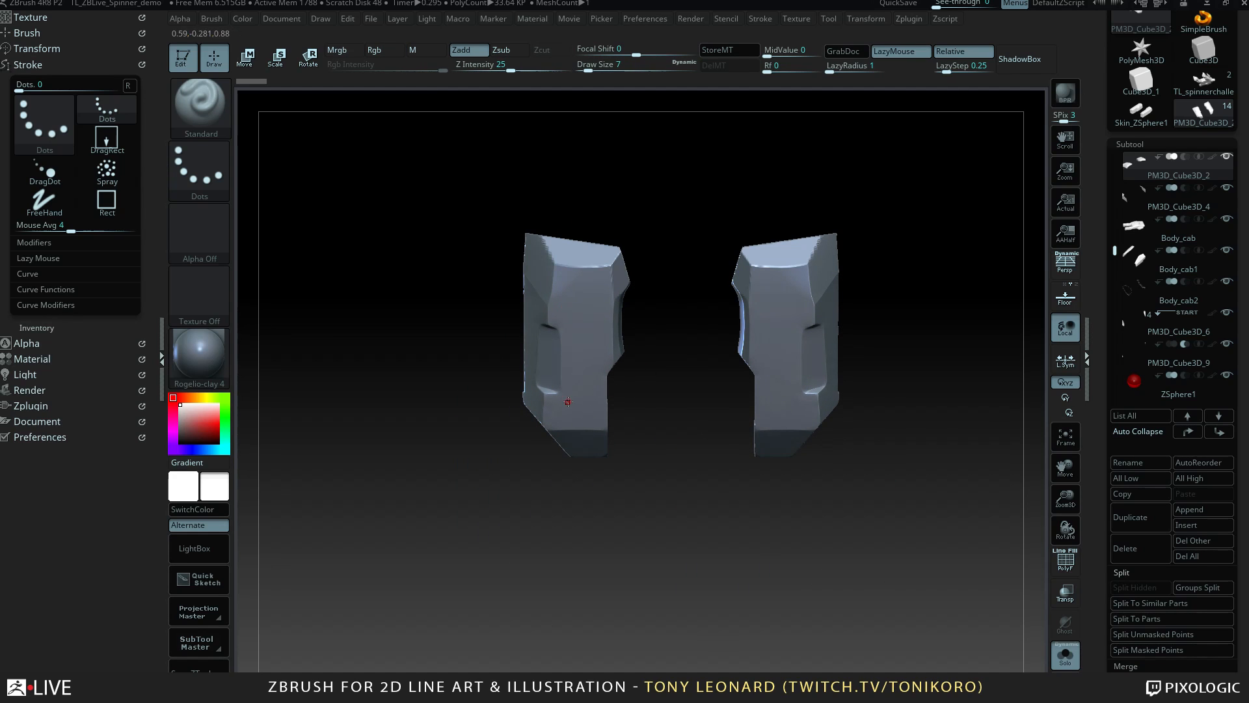
Clip the outer upper corner of the left panel diagonally with the ClipCurve brush.
key(ctrl+shift)
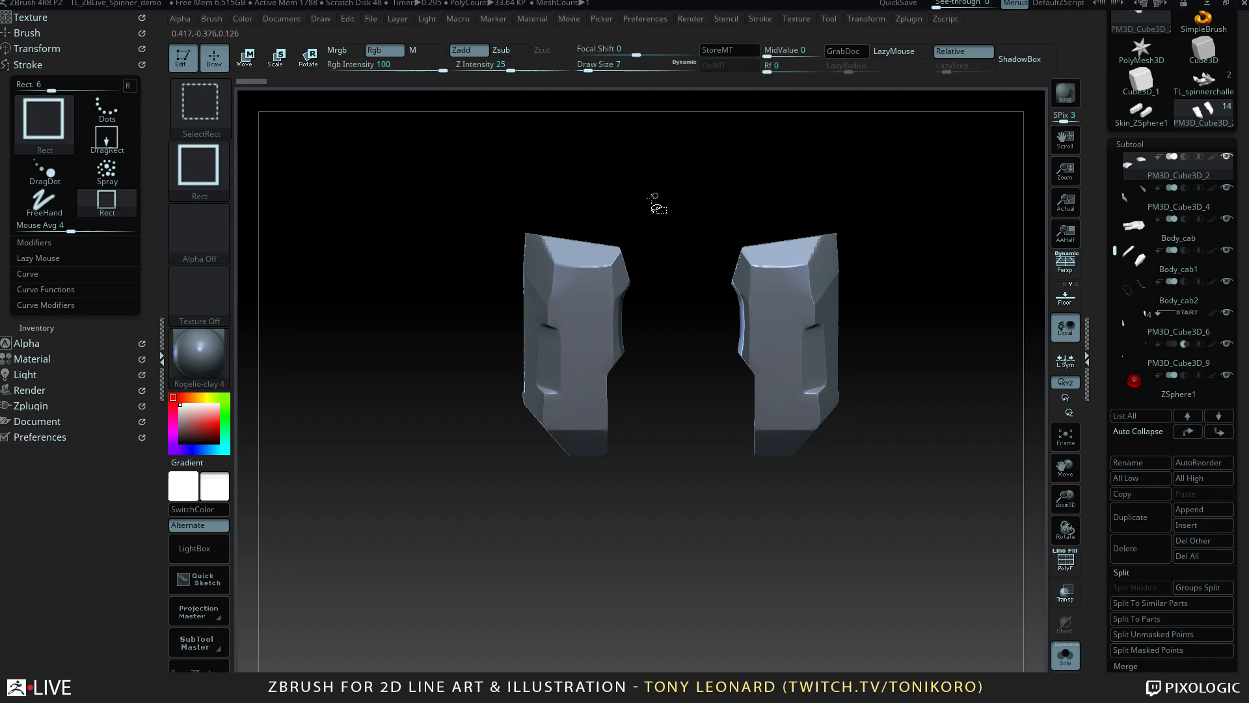
ctrl+shift+click(218, 114)
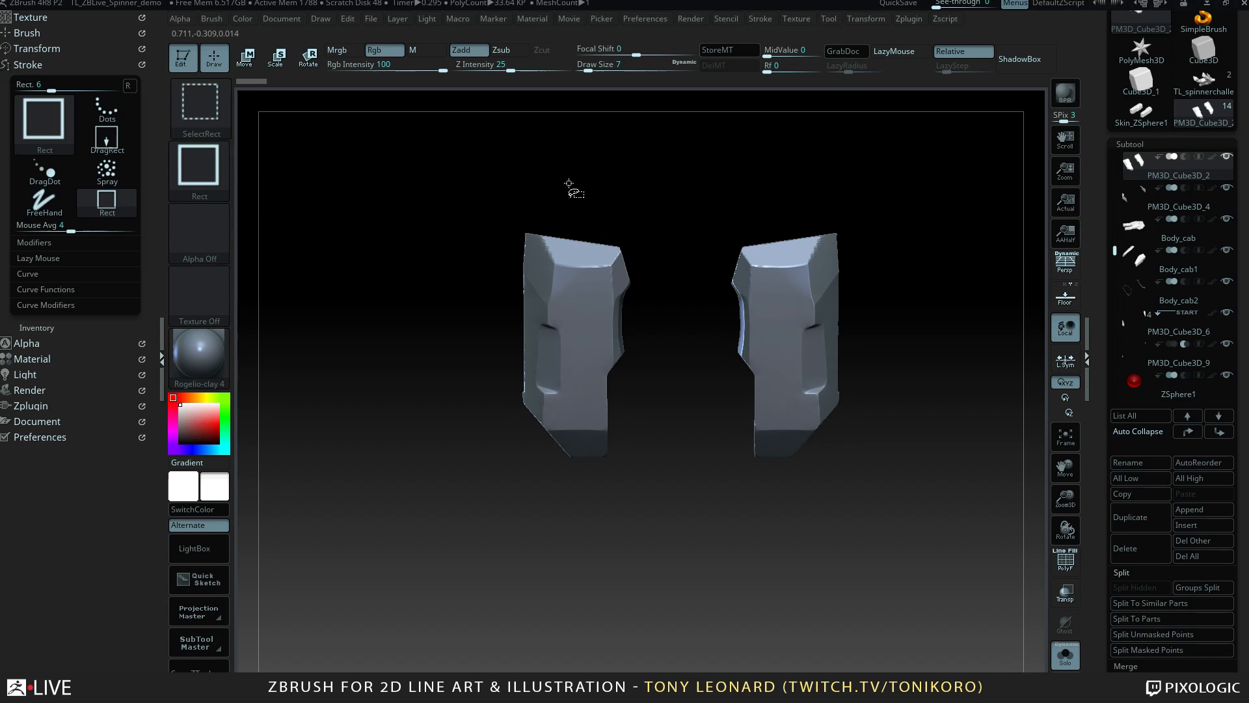
click(214, 114)
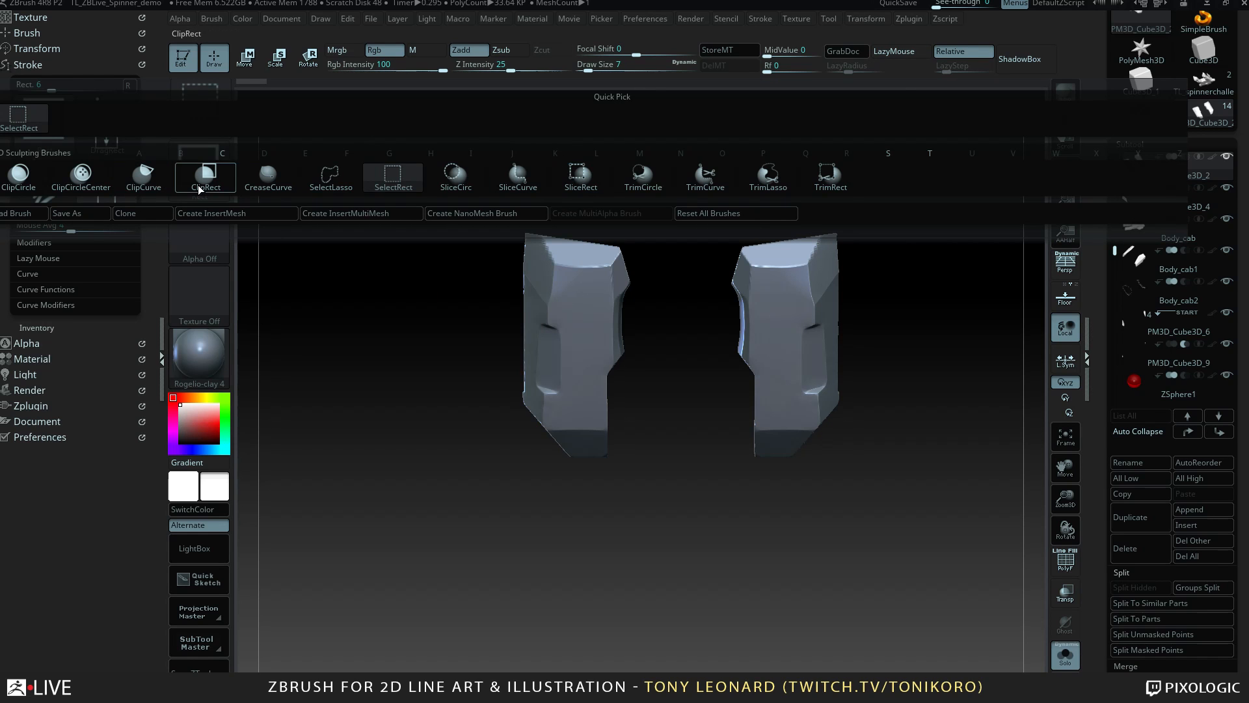
ctrl+shift+click(143, 181)
mouse_move(677, 373)
mouse_down()
mouse_move(501, 227)
mouse_move(536, 189)
mouse_move(505, 224)
mouse_up()
key(ctrl+shift)
ctrl+shift+drag(425, 307, 624, 183)
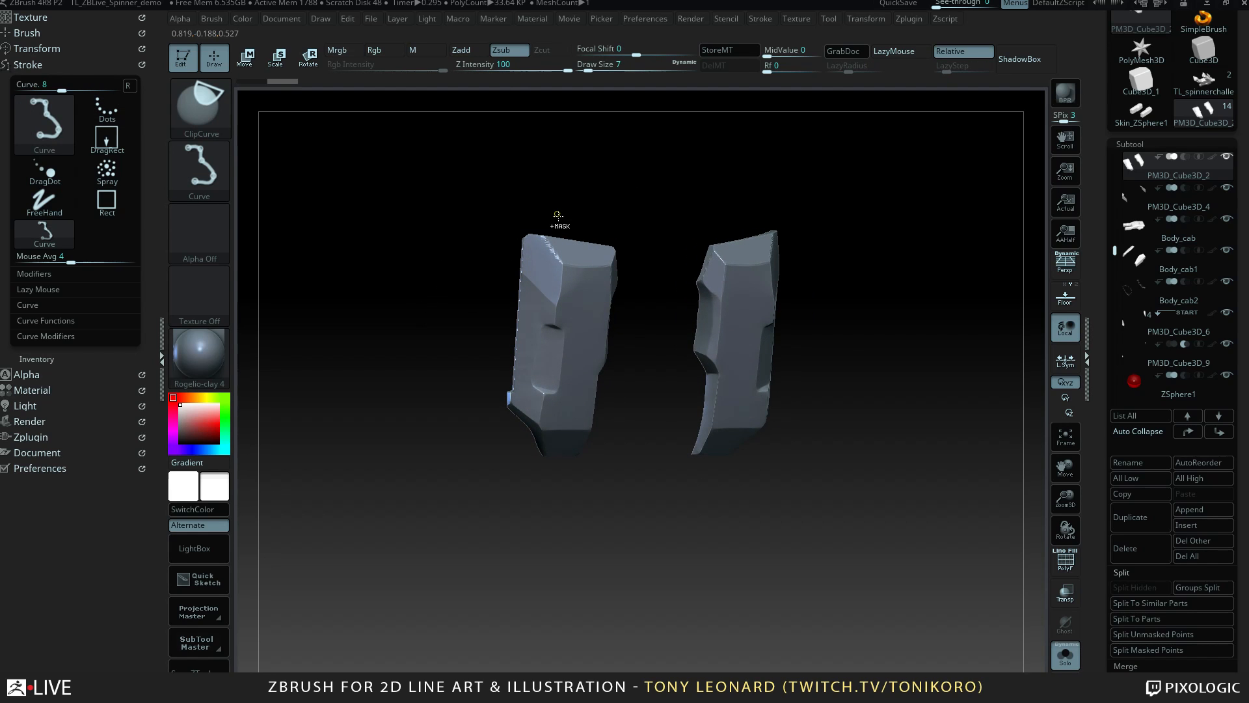
mouse_move(445, 284)
ctrl+shift+mouse_down()
mouse_move(619, 162)
mouse_move(615, 184)
mouse_move(725, 203)
mouse_move(661, 212)
mouse_move(748, 201)
mouse_move(817, 329)
mouse_move(842, 337)
mouse_move(844, 412)
mouse_move(800, 287)
mouse_move(809, 338)
mouse_move(859, 262)
mouse_move(813, 210)
ctrl+shift+mouse_up()
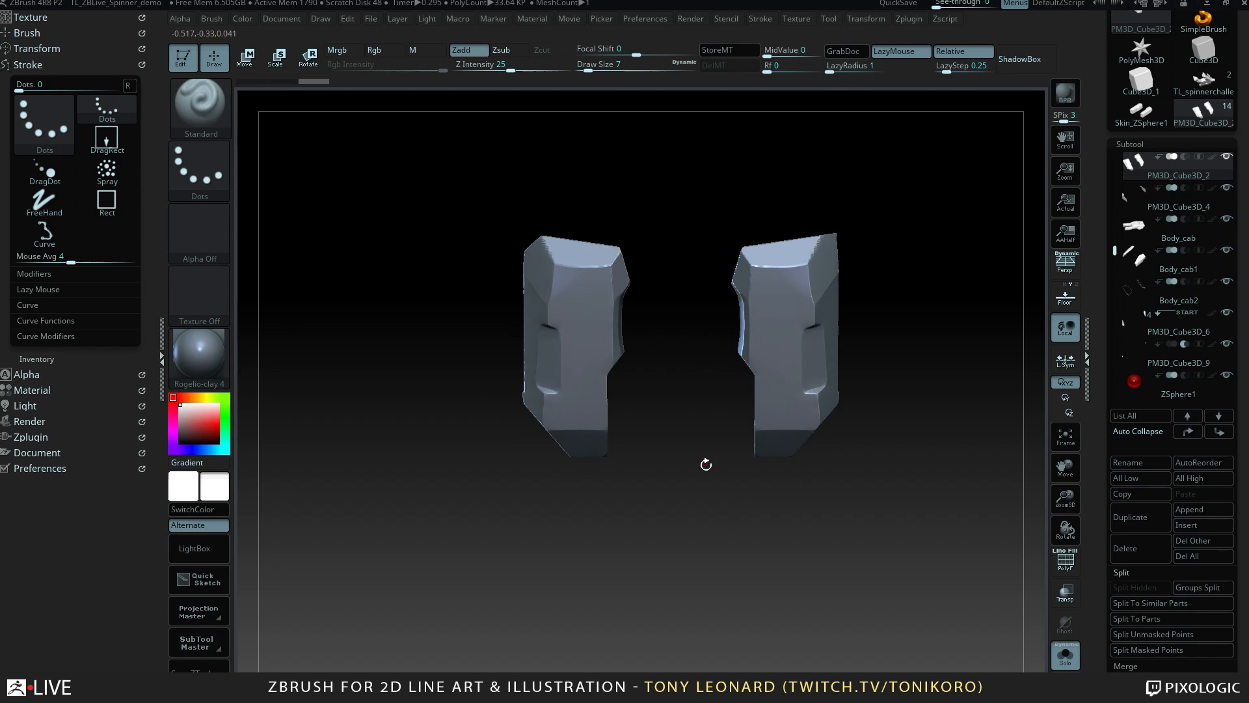
Hide the unclipped right panel with the SelectRect brush, leaving only the left panel displayed.
alt+drag(706, 465, 638, 270)
key(ctrl+shift)
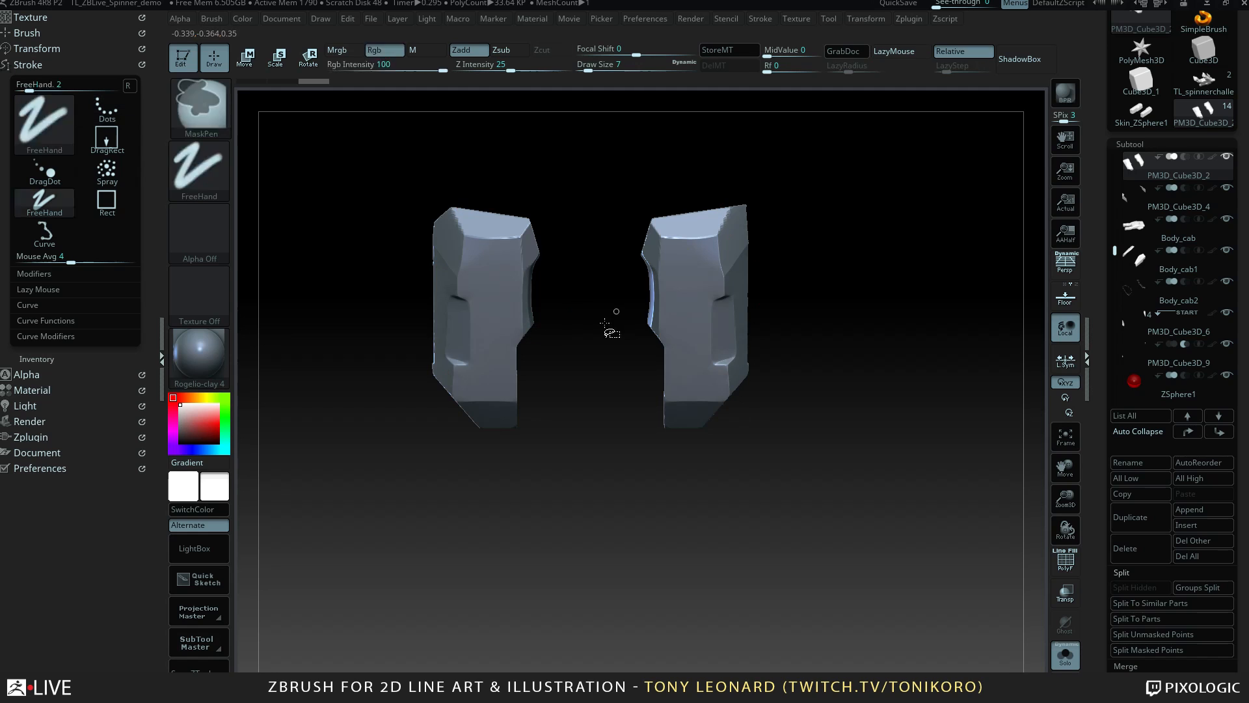
mouse_move(605, 190)
ctrl+shift+mouse_down()
mouse_move(676, 253)
mouse_move(782, 442)
mouse_move(741, 449)
ctrl+shift+mouse_up()
ctrl+shift+click(199, 108)
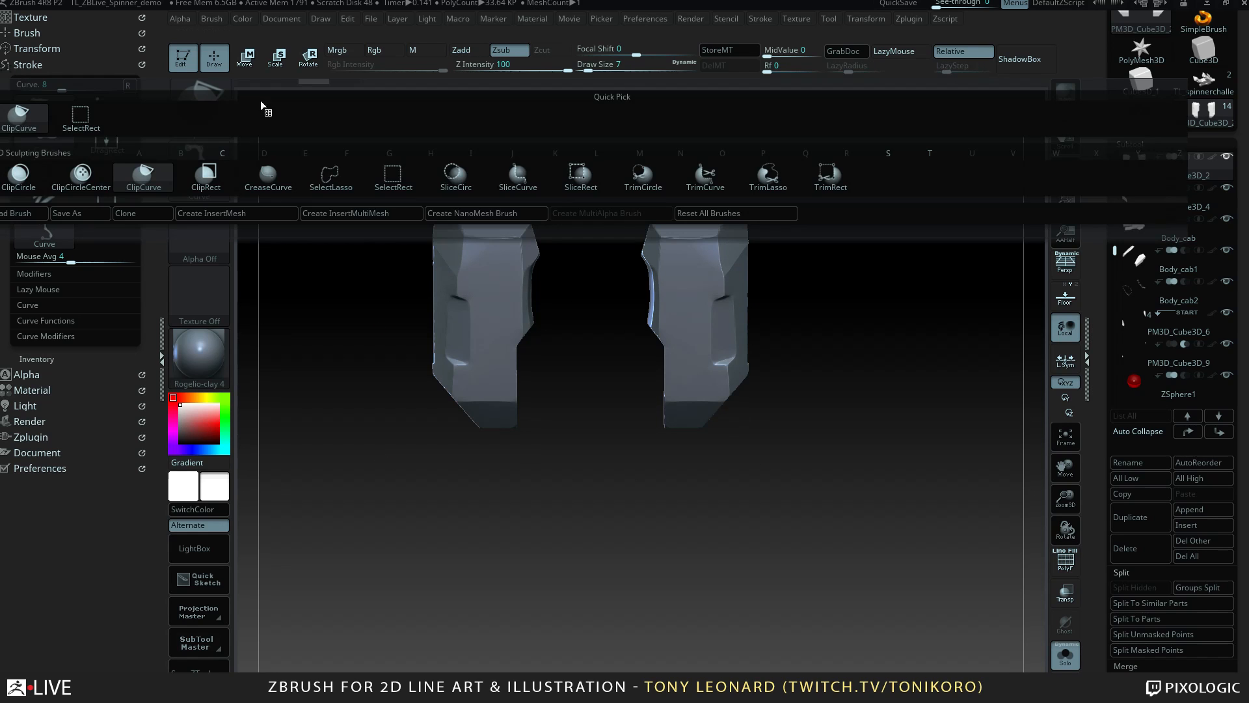
click(392, 178)
ctrl+shift+drag(607, 143, 808, 495)
ctrl+shift+drag(608, 167, 822, 479)
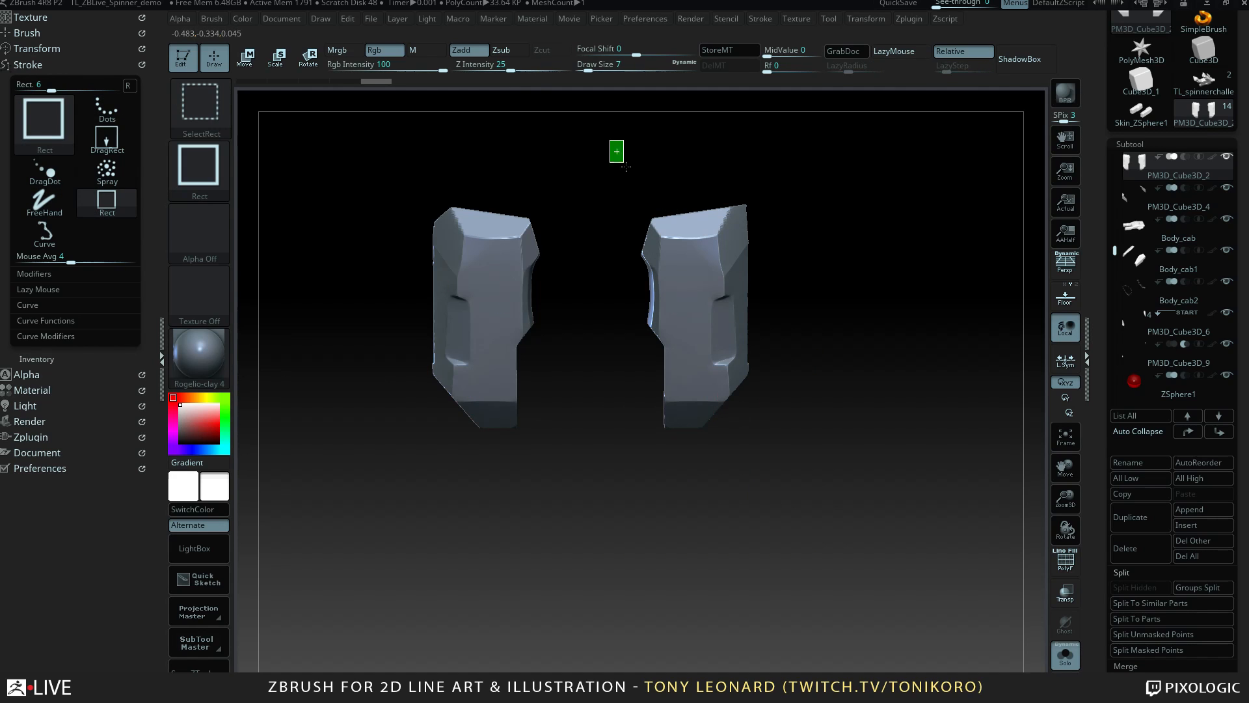
mouse_move(625, 167)
ctrl+alt+shift+mouse_down()
mouse_move(821, 504)
mouse_move(795, 505)
ctrl+alt+shift+mouse_up()
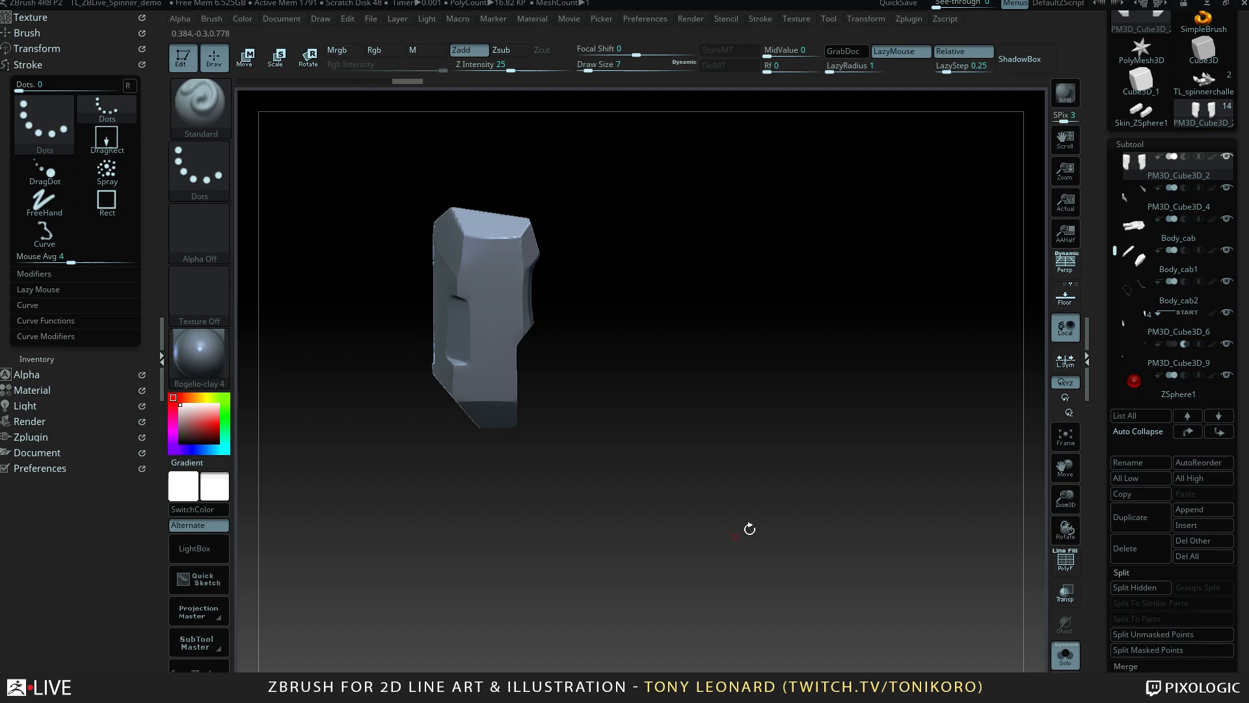
ctrl+shift+click(781, 504)
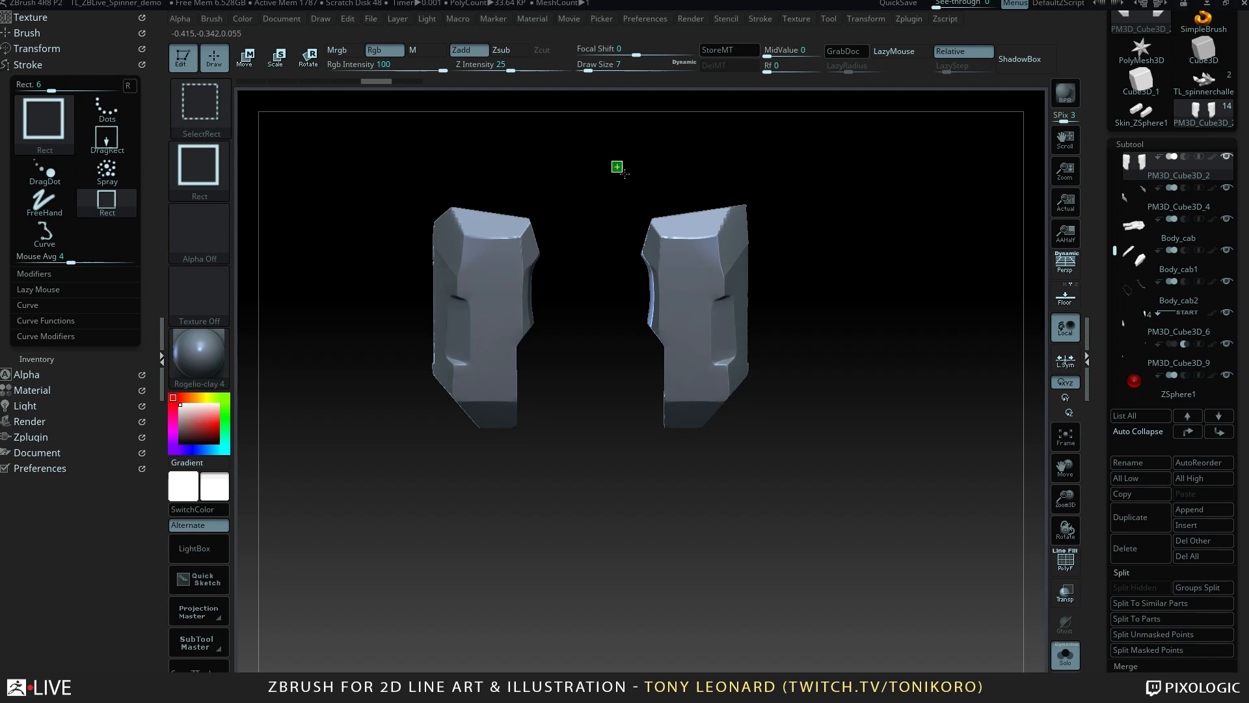
ctrl+shift+drag(623, 171, 789, 451)
ctrl+alt+shift+drag(790, 451, 798, 468)
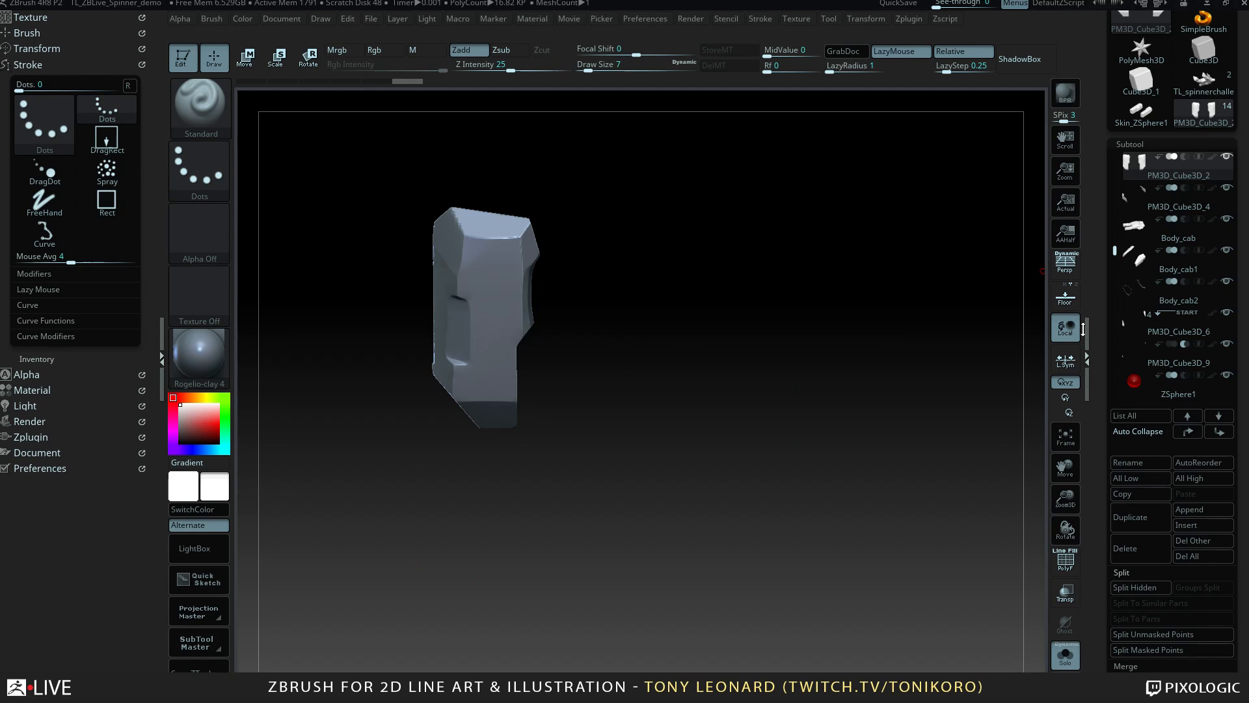
Delete the hidden panel's geometry from the subtool through Modify Topology.
drag(1083, 329, 1100, 465)
click(1150, 399)
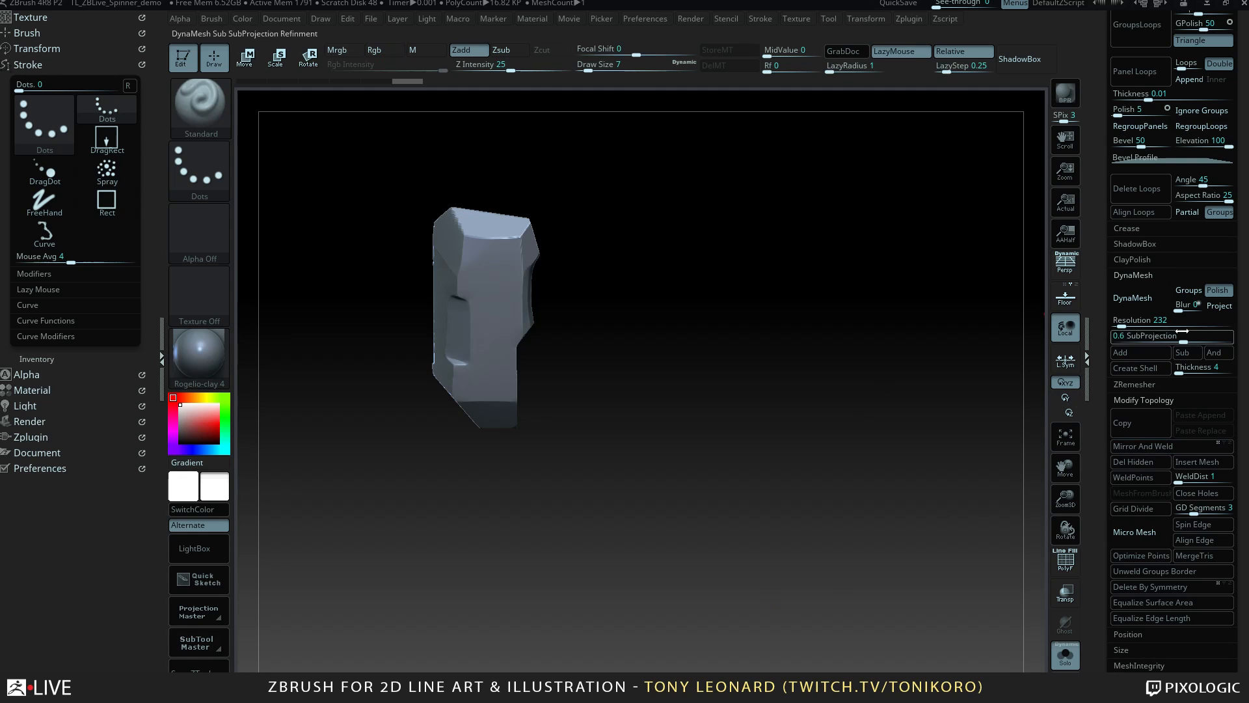
click(1154, 446)
drag(566, 450, 794, 426)
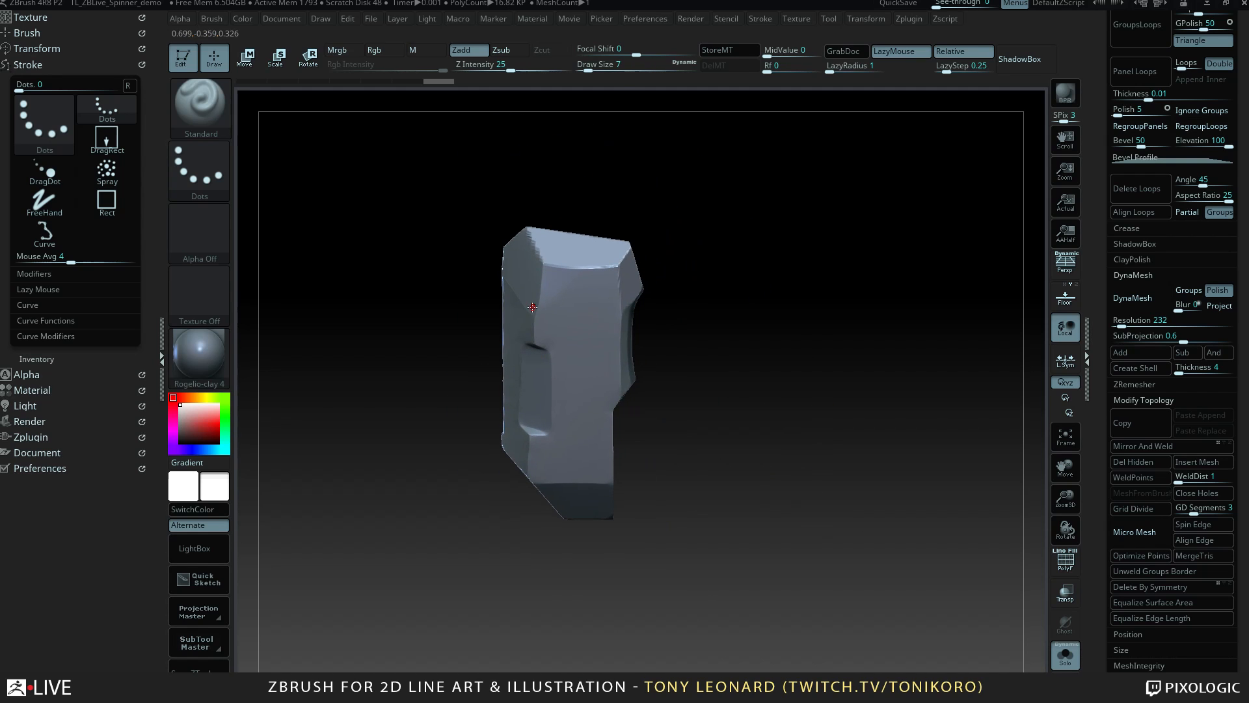
Trim the bulging inner edge of the remaining panel with an angled ClipCurve cut.
key(ctrl+shift)
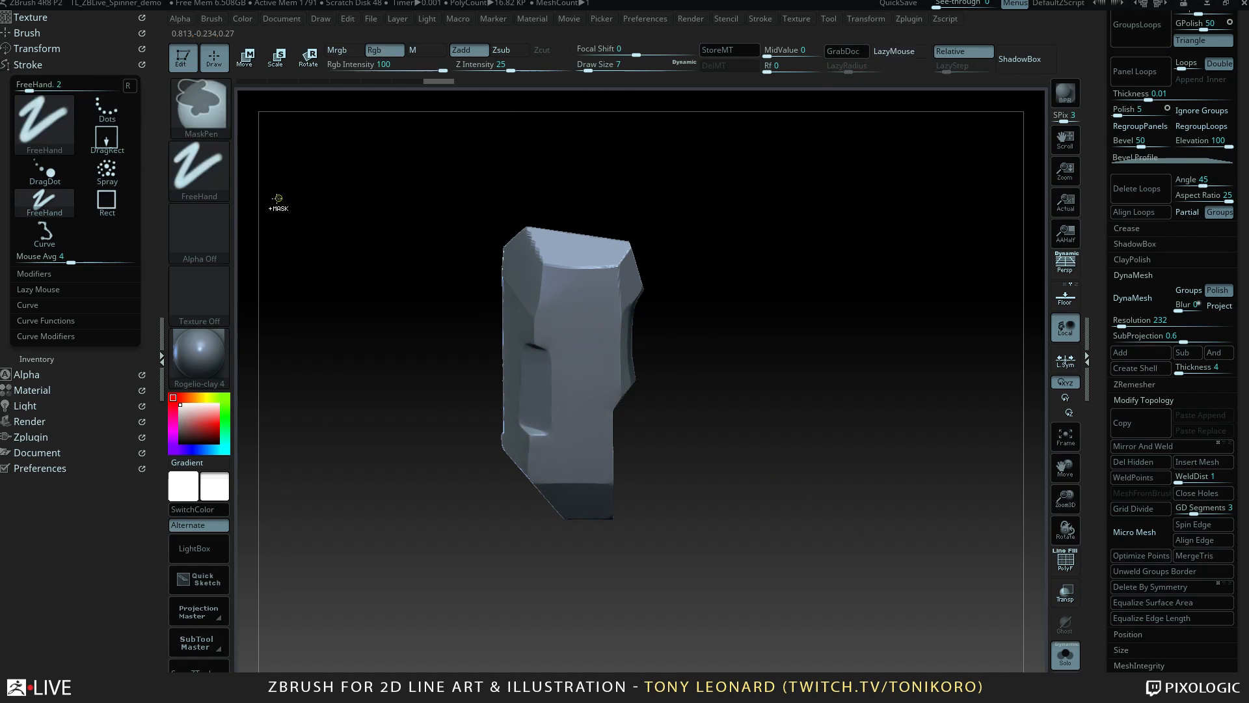
ctrl+shift+click(198, 111)
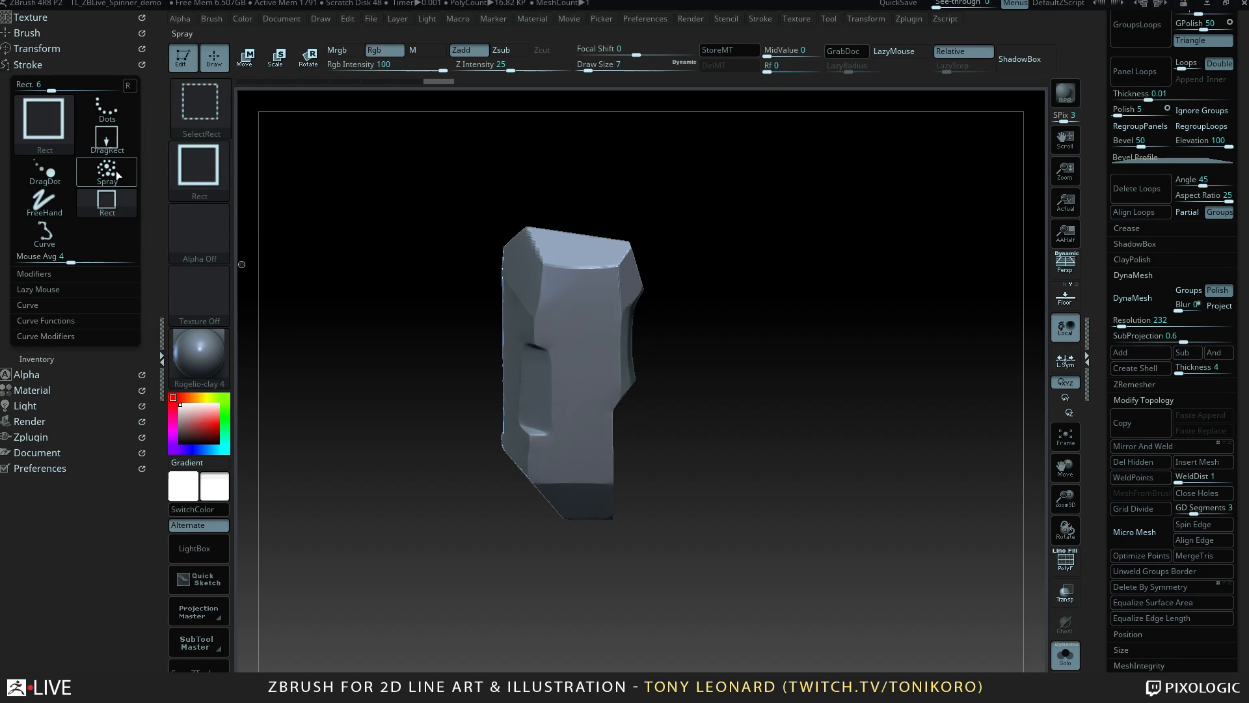
ctrl+shift+click(210, 115)
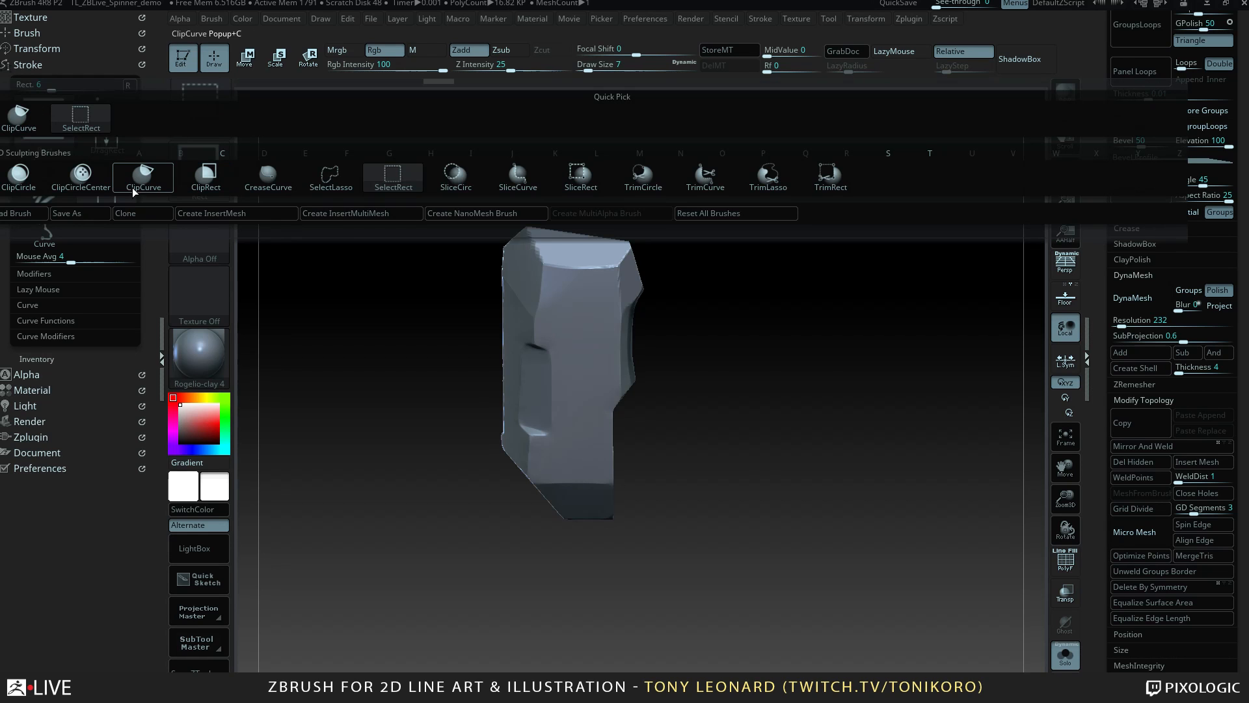
mouse_move(146, 184)
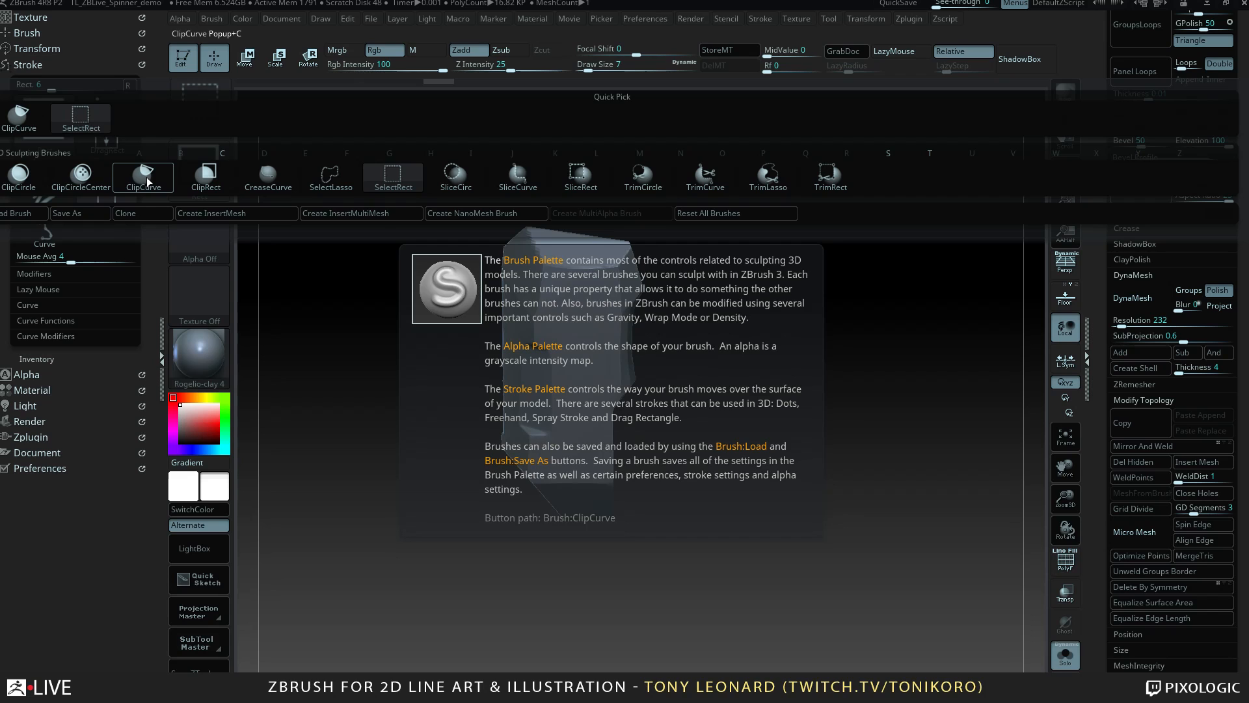
click(147, 177)
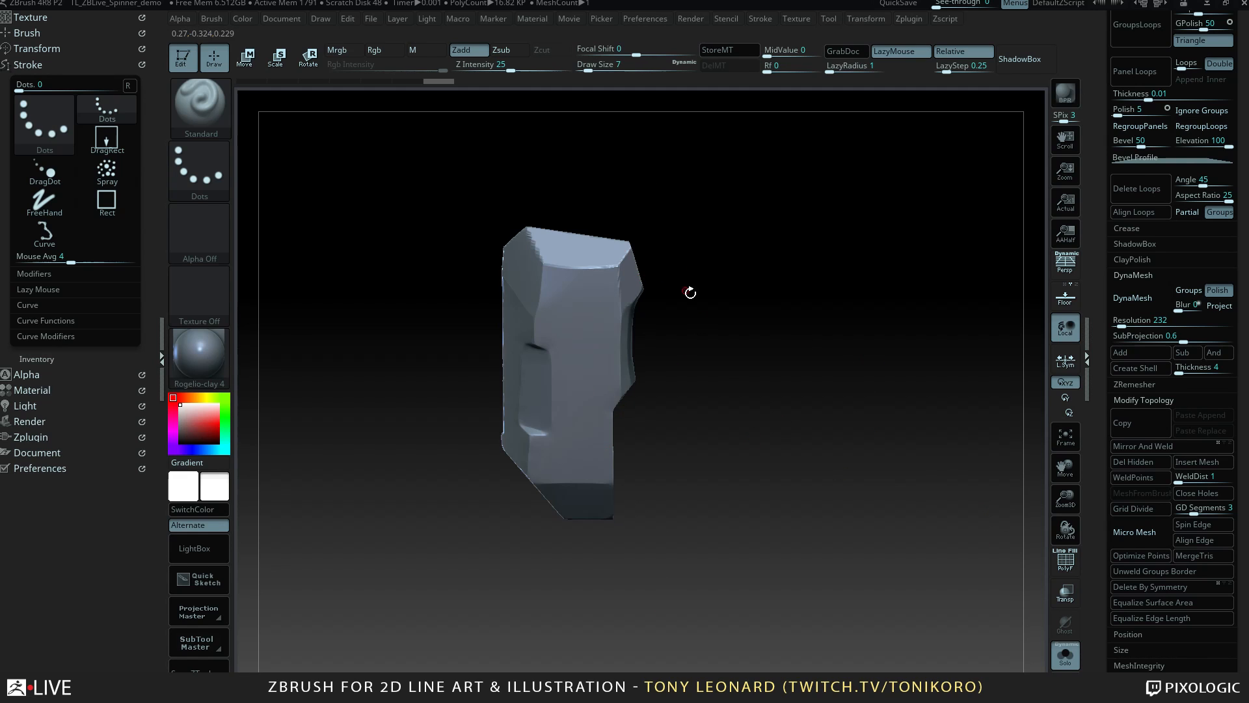
mouse_move(694, 237)
ctrl+shift+mouse_down()
mouse_move(621, 312)
mouse_move(622, 409)
ctrl+shift+mouse_up()
key(alt)
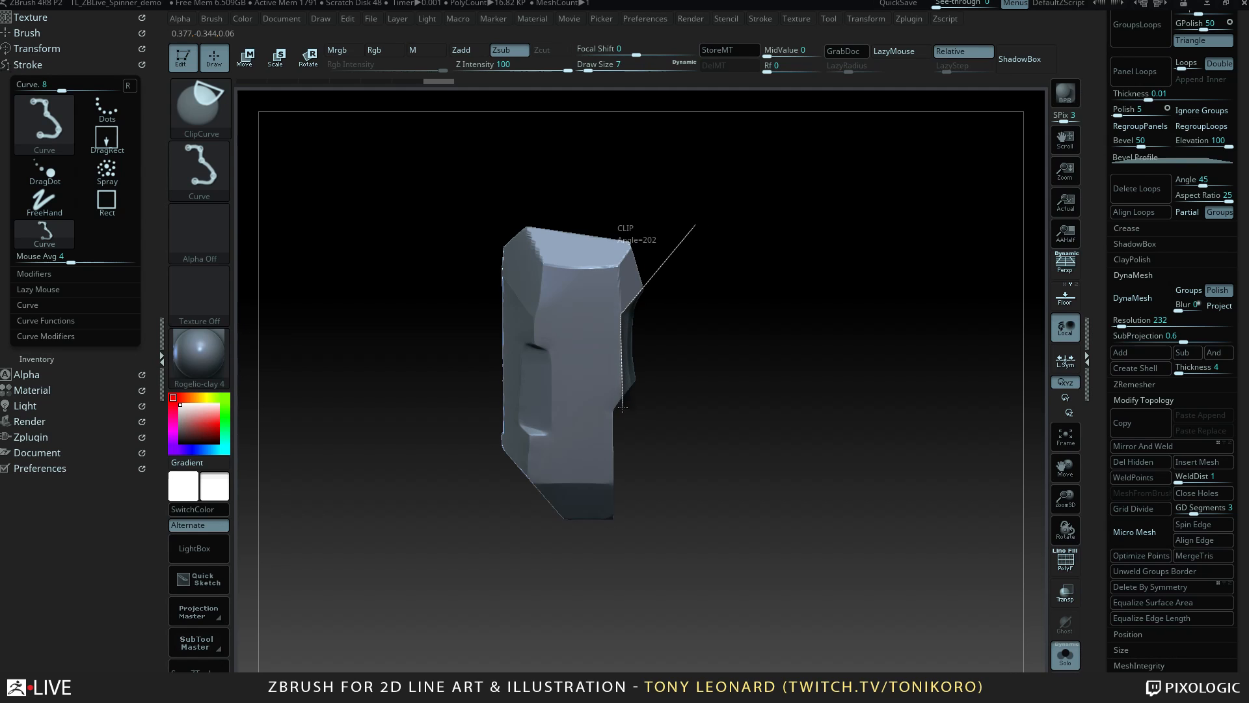
ctrl+shift+drag(624, 468, 624, 468)
Clip a recess into the panel's upper surface beside the step with a bent ClipCurve line.
mouse_move(806, 455)
mouse_down()
mouse_move(808, 485)
mouse_move(773, 496)
mouse_move(871, 484)
mouse_move(785, 451)
mouse_move(781, 478)
mouse_move(759, 461)
mouse_up()
key(ctrl+shift)
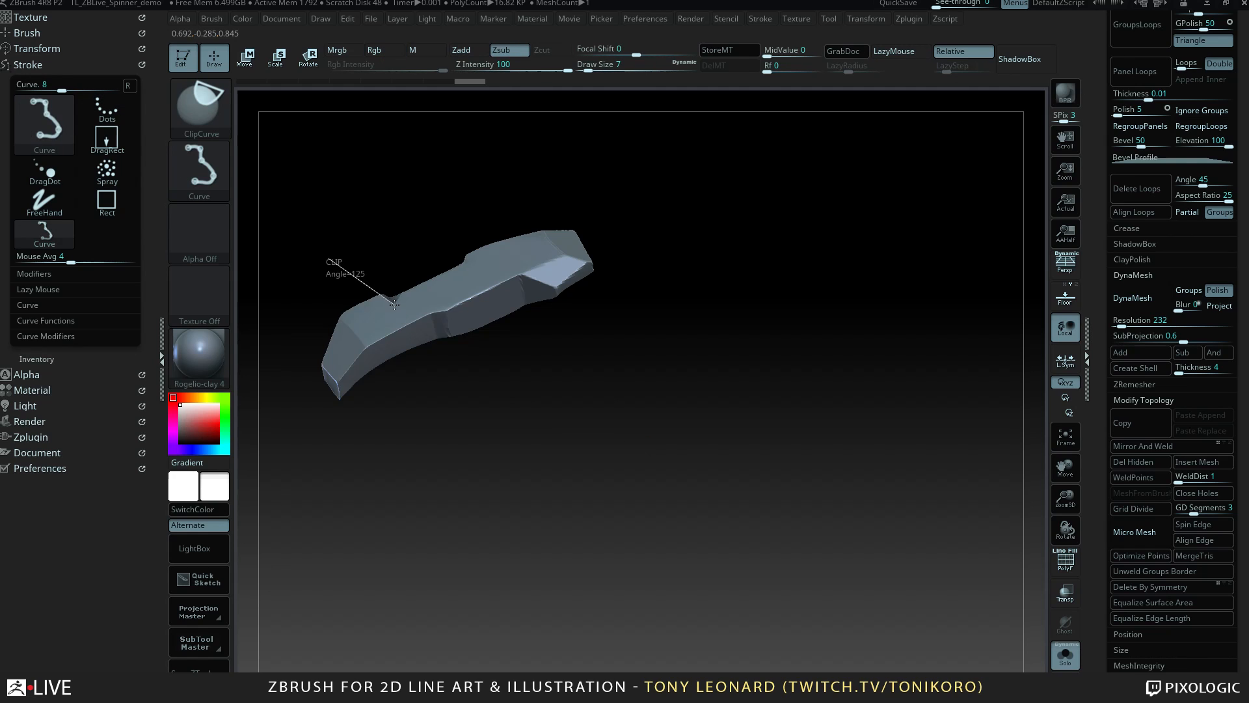
ctrl+shift+drag(388, 302, 383, 300)
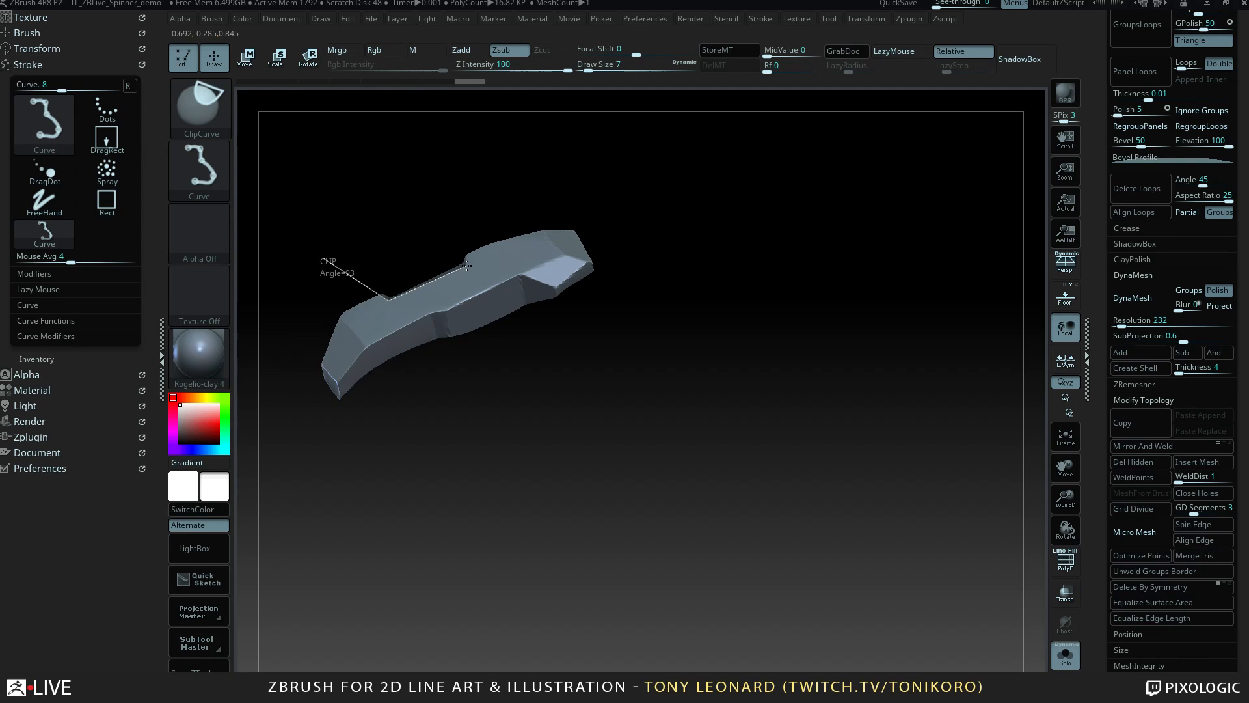
ctrl+shift+drag(467, 263, 480, 206)
mouse_move(729, 376)
mouse_down()
mouse_move(762, 393)
mouse_move(803, 532)
mouse_move(825, 496)
mouse_move(741, 455)
mouse_move(758, 394)
mouse_move(899, 432)
mouse_up()
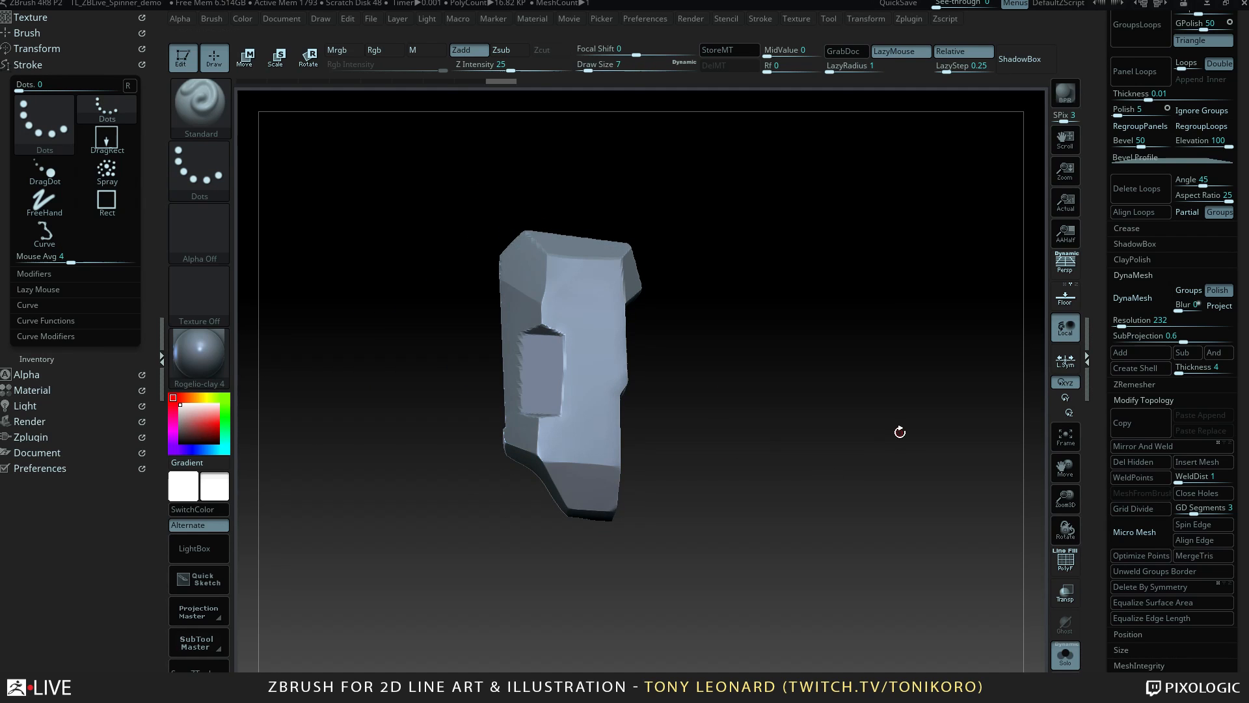
Set the DynaMesh resolution to 552 for the clipped panel.
click(1125, 322)
text(552)
key(Return)
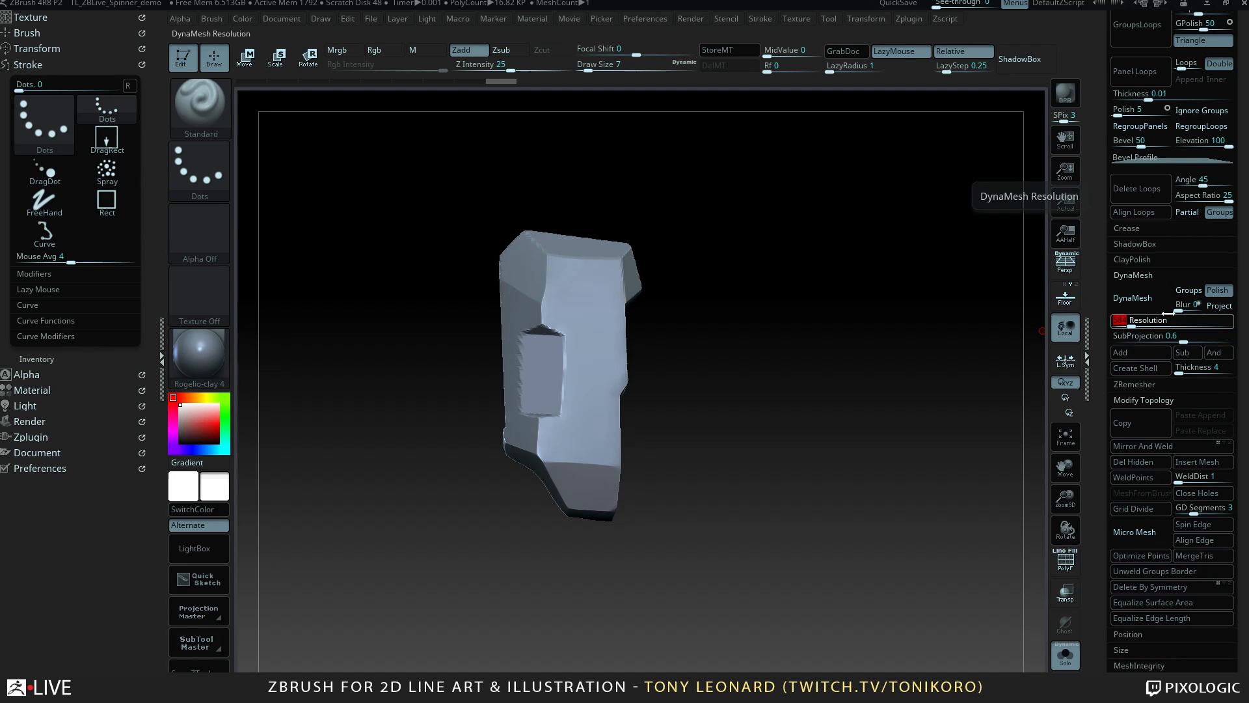
Remesh the clipped panel with DynaMesh at a resolution of 584.
click(1186, 333)
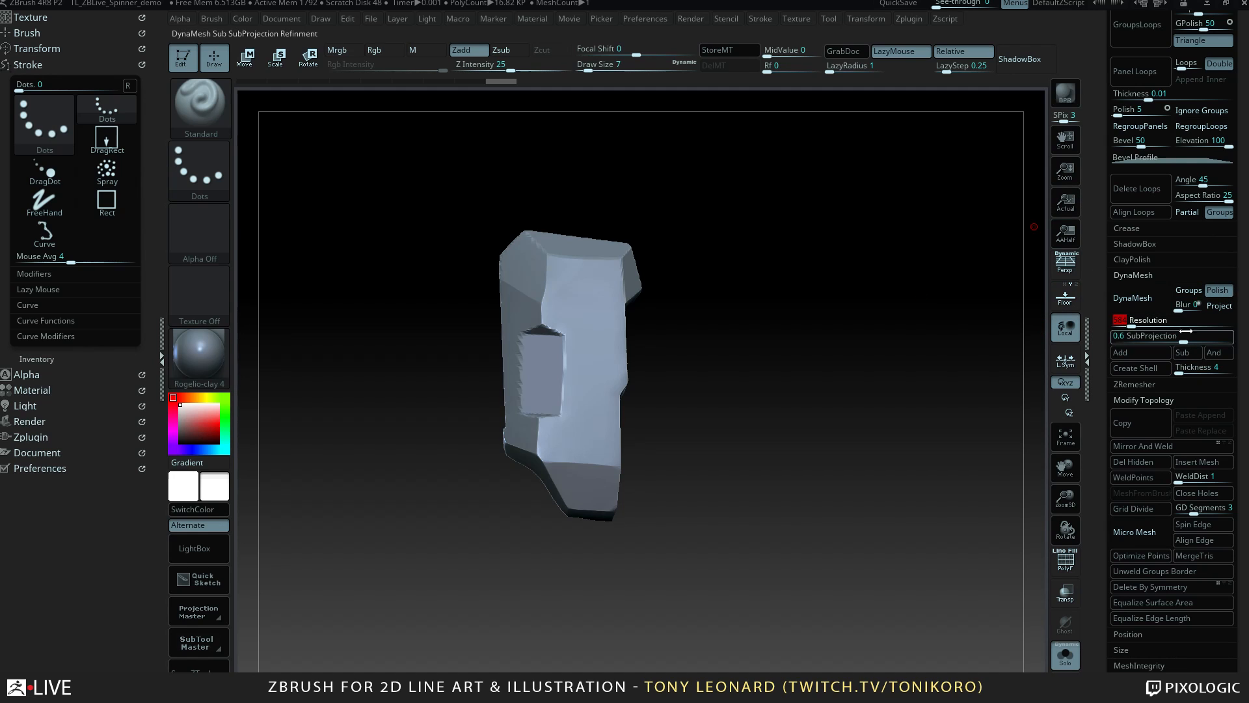
click(1157, 302)
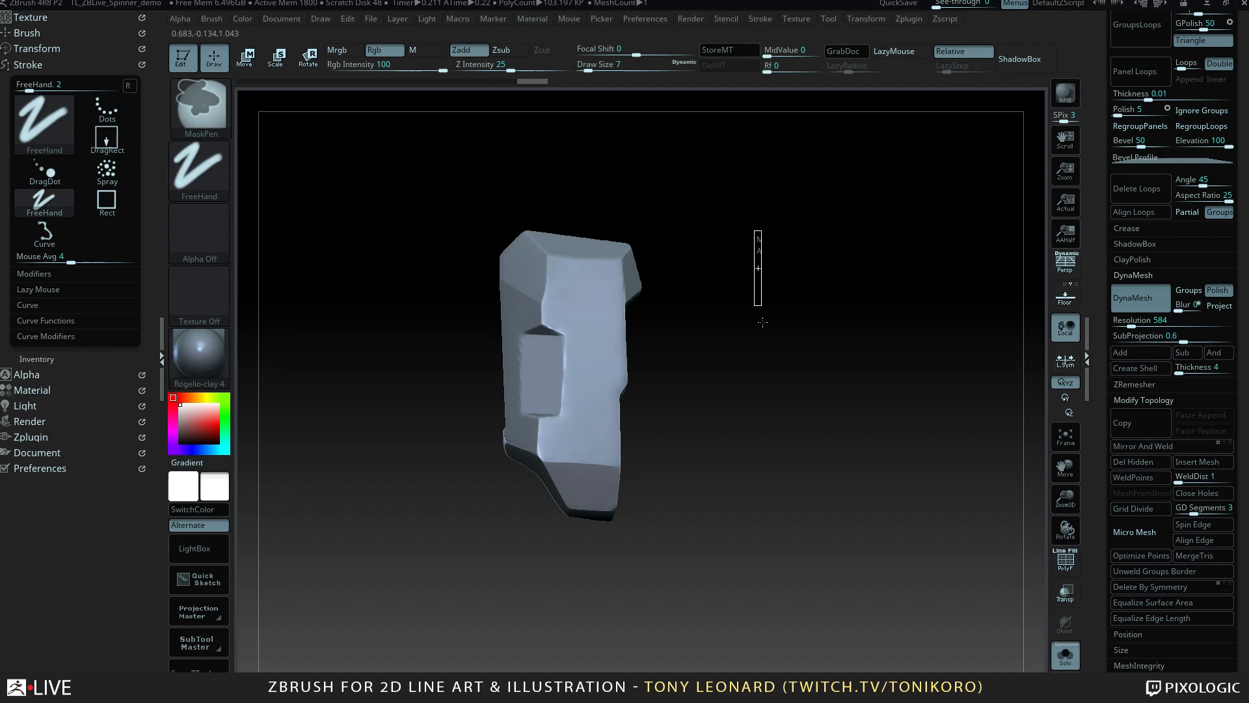
Trim the panel's outer side with a straight ClipCurve cut at an angle of about 20 degrees in end view.
drag(775, 473, 825, 374)
key(ctrl+shift)
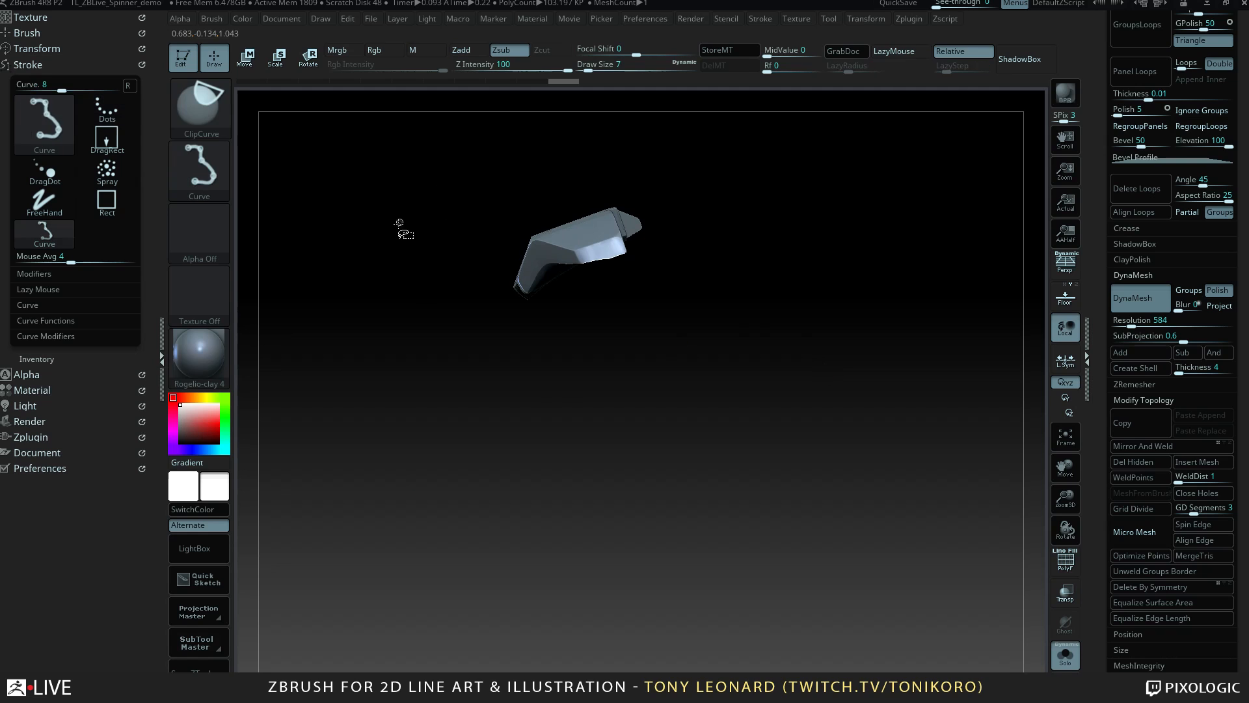
ctrl+shift+drag(404, 463, 572, 134)
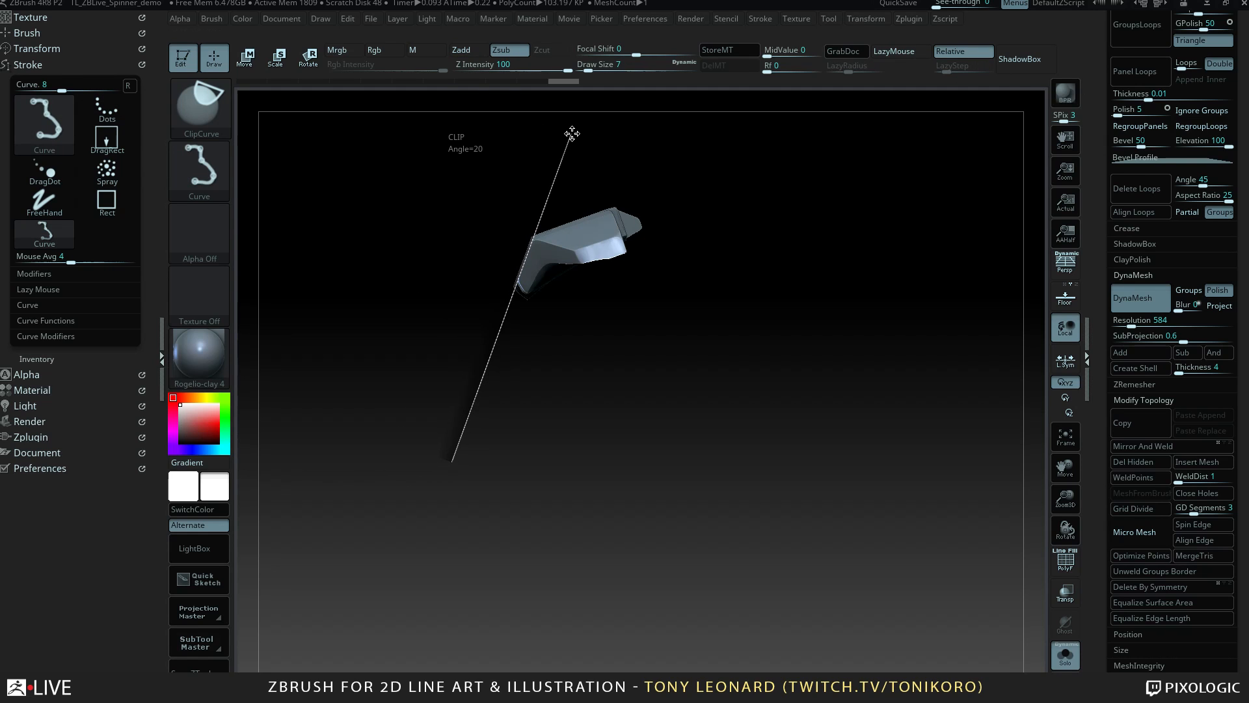
ctrl+shift+drag(576, 190, 576, 189)
Clip the panel's upper surface along its length with a gently bent ClipCurve line.
mouse_move(769, 336)
mouse_down()
mouse_move(864, 421)
mouse_move(900, 479)
mouse_move(850, 466)
mouse_move(837, 527)
mouse_move(843, 451)
mouse_move(811, 534)
mouse_up()
mouse_move(423, 293)
ctrl+shift+mouse_down()
mouse_move(607, 304)
mouse_move(616, 324)
mouse_move(584, 330)
ctrl+shift+mouse_up()
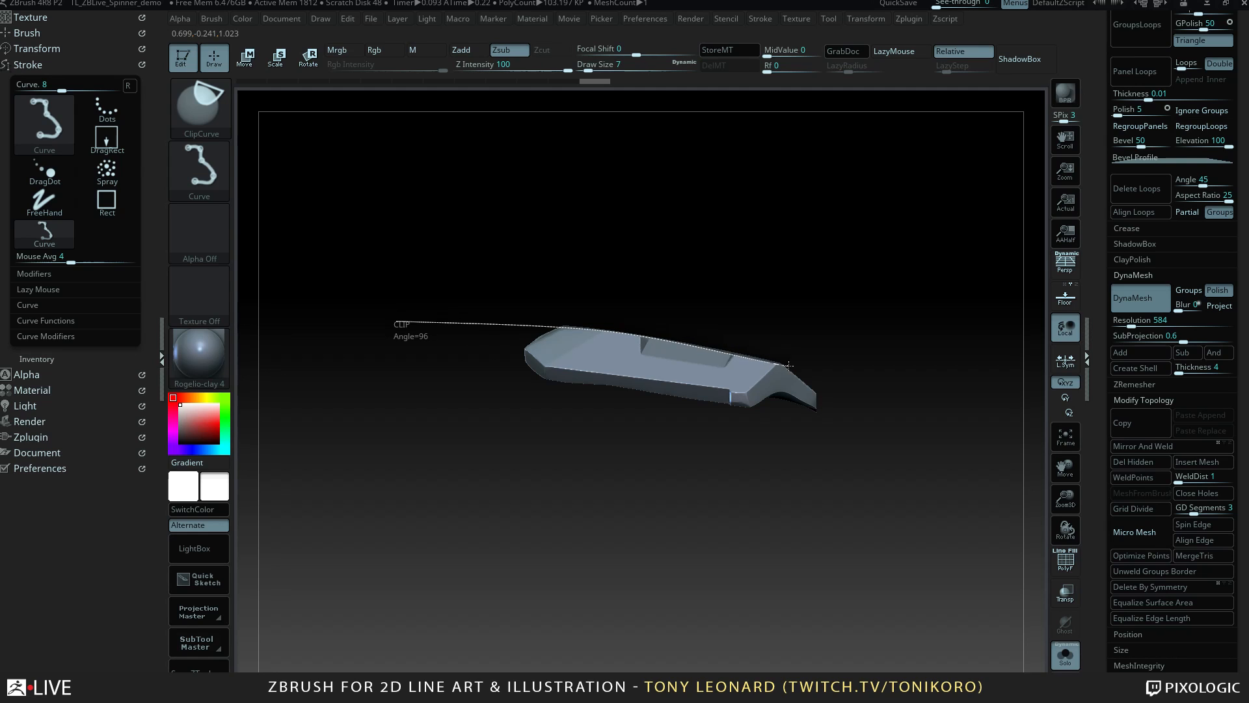
mouse_move(928, 408)
ctrl+shift+mouse_down()
mouse_move(889, 527)
mouse_move(867, 540)
mouse_move(884, 502)
ctrl+shift+mouse_up()
Clip the upper surface at the panel's broad end with a bent ClipCurve line in side view.
drag(732, 383, 738, 458)
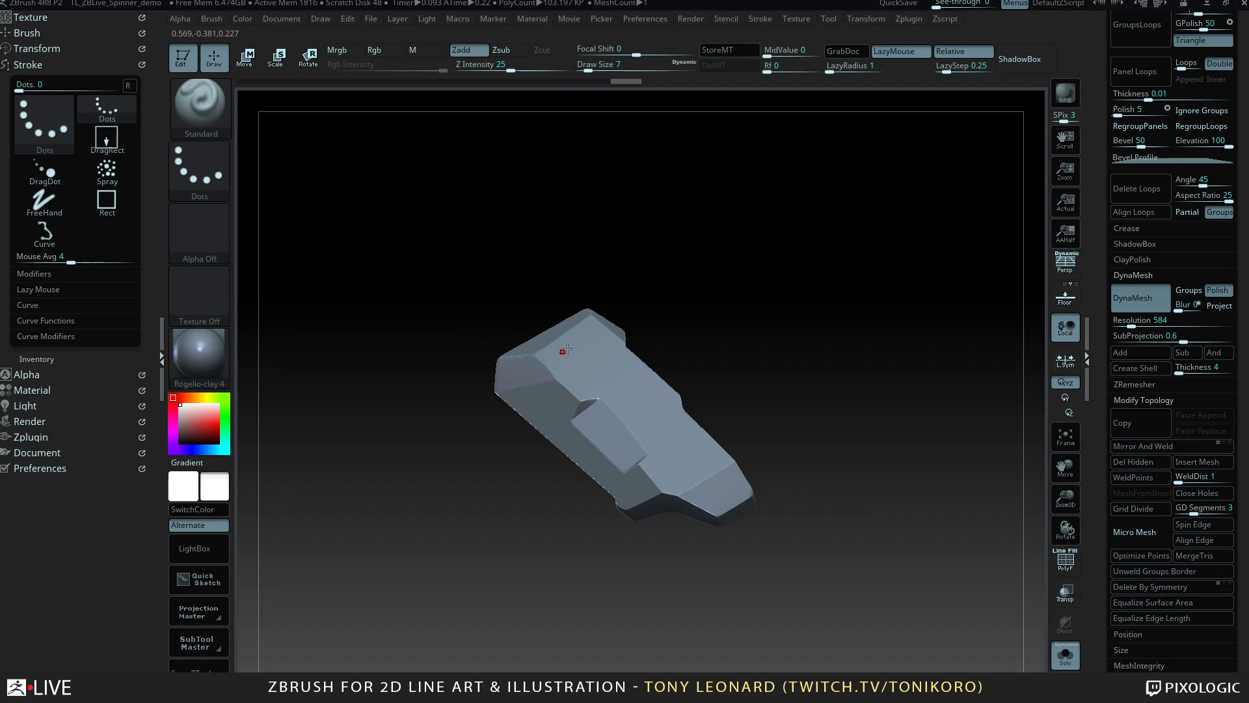
drag(566, 349, 793, 302)
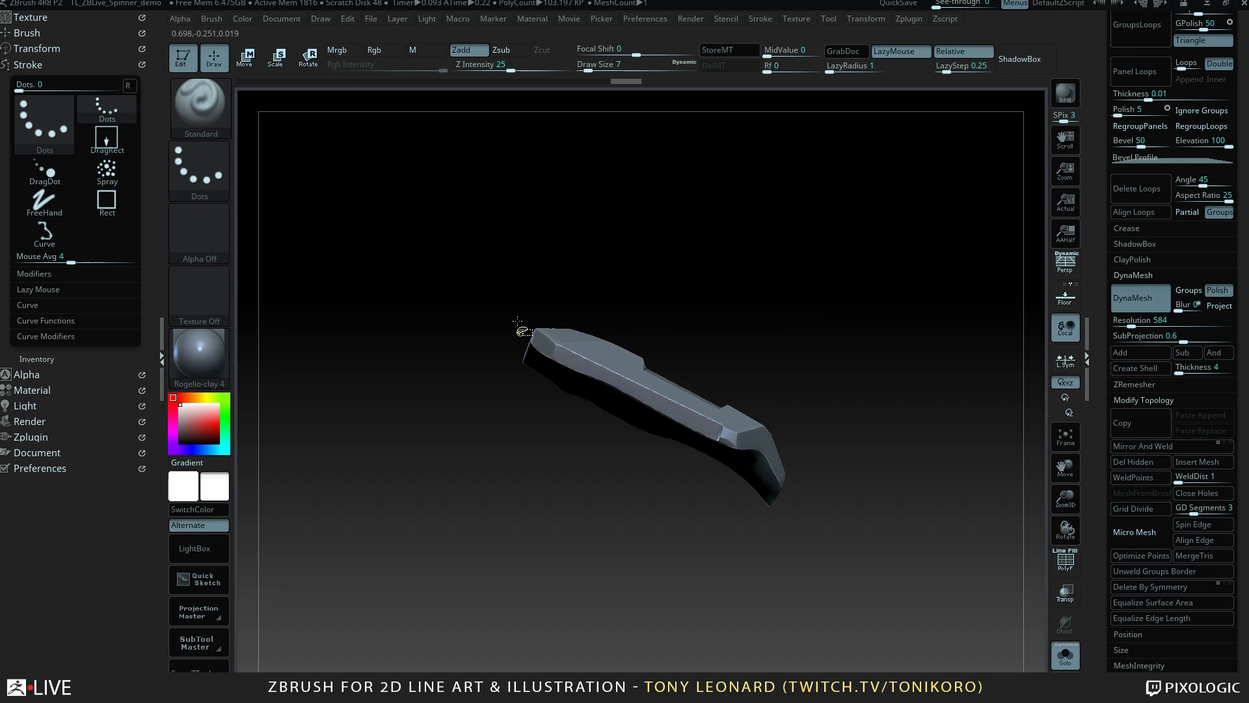
ctrl+shift+drag(514, 297, 576, 303)
ctrl+shift+drag(641, 339, 644, 340)
Examine the clipped panel's facets, step and edges from several sides.
mouse_move(669, 264)
mouse_down()
mouse_move(814, 358)
mouse_move(873, 348)
mouse_move(819, 460)
mouse_up()
key(shift)
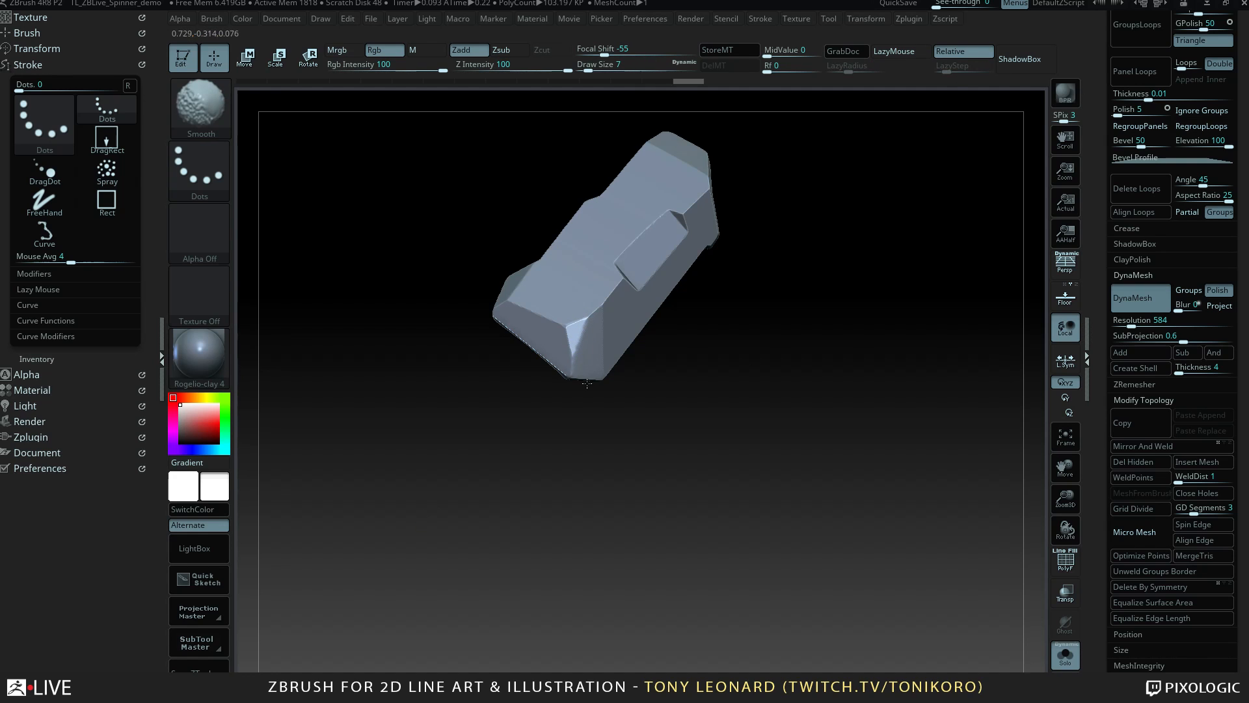
mouse_move(586, 384)
mouse_down()
mouse_move(742, 382)
mouse_move(778, 488)
mouse_move(806, 519)
mouse_move(806, 428)
mouse_move(800, 526)
mouse_move(773, 512)
mouse_move(699, 284)
mouse_up()
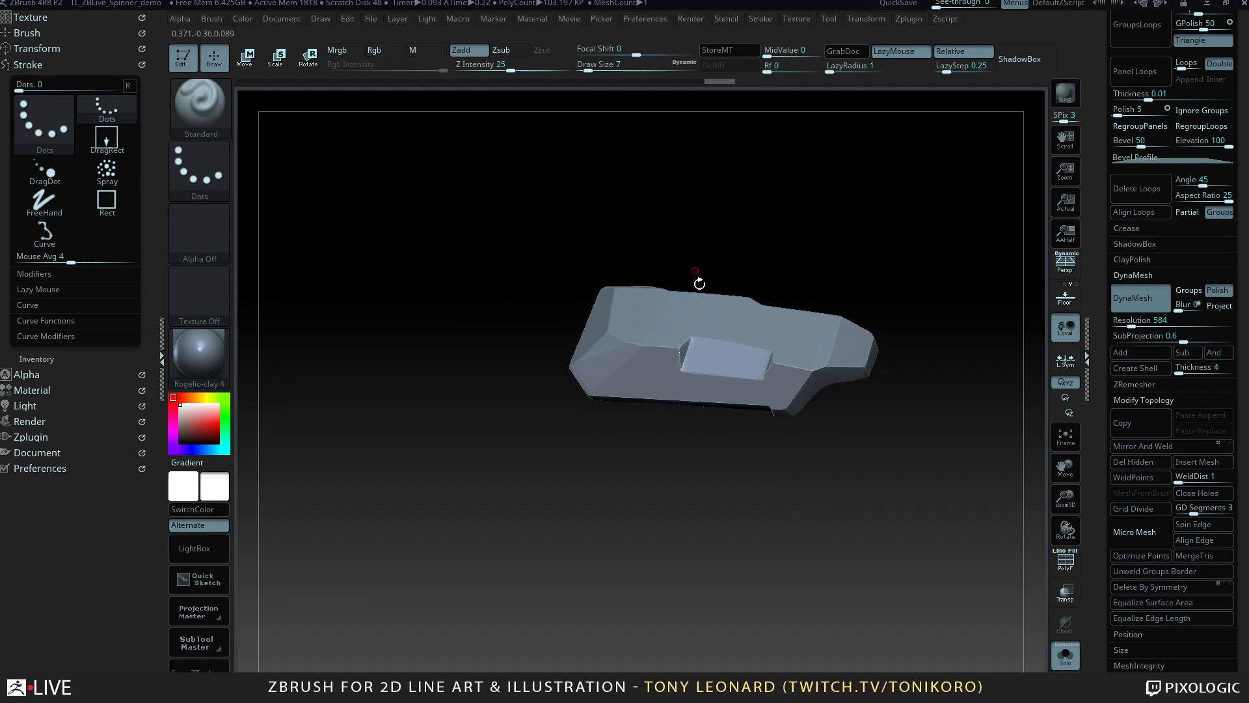
alt+drag(802, 530, 683, 566)
drag(704, 467, 787, 478)
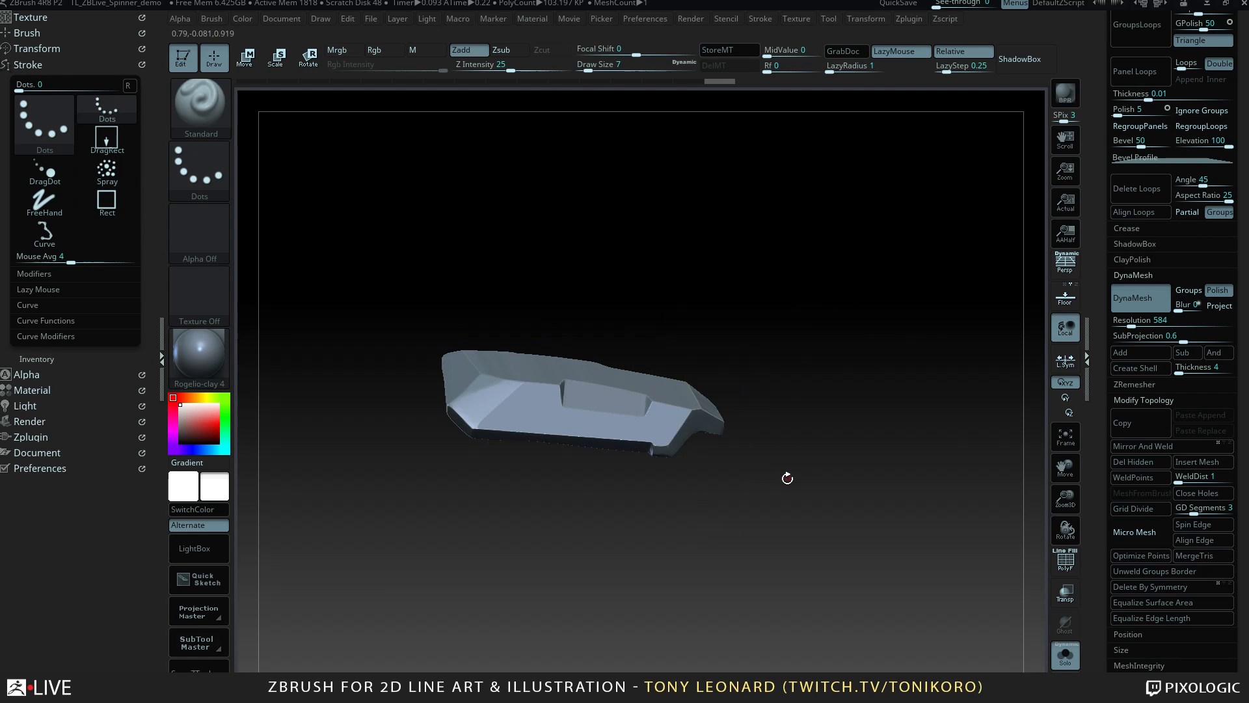
drag(824, 428, 730, 496)
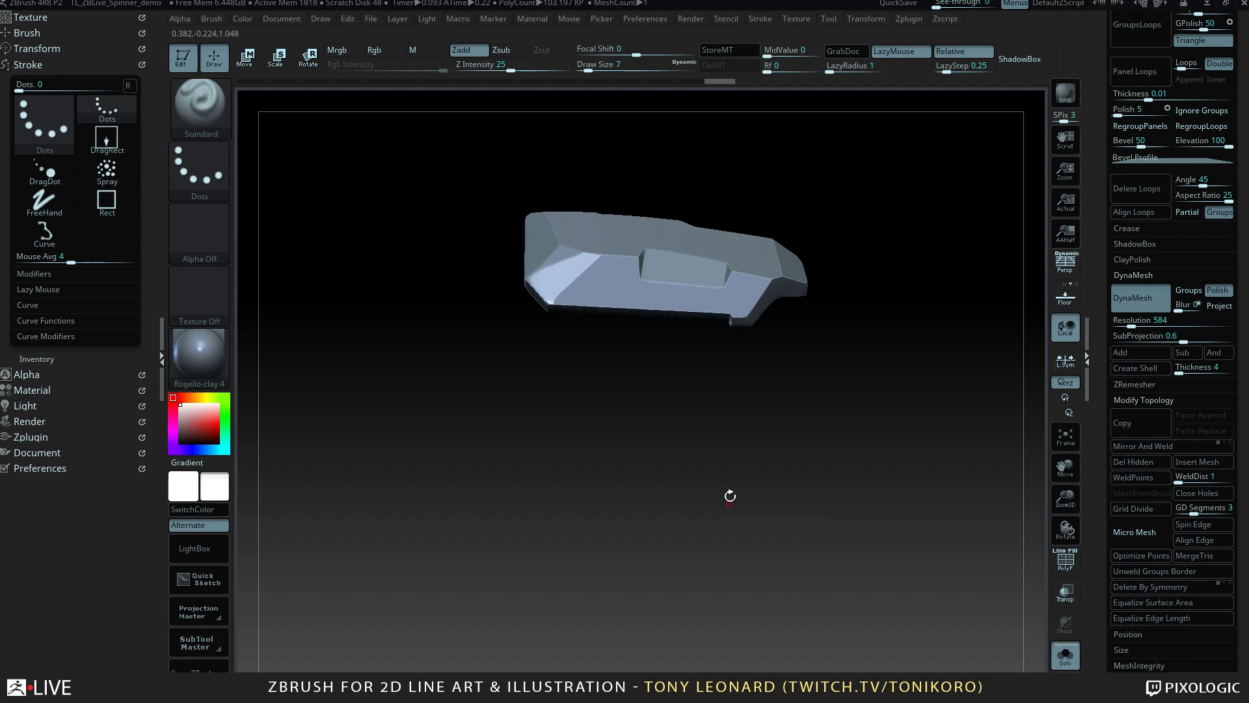
mouse_move(865, 385)
alt+mouse_down()
mouse_move(889, 568)
mouse_move(919, 413)
mouse_move(917, 495)
mouse_move(884, 430)
mouse_move(849, 586)
mouse_move(836, 560)
mouse_move(854, 398)
alt+mouse_up()
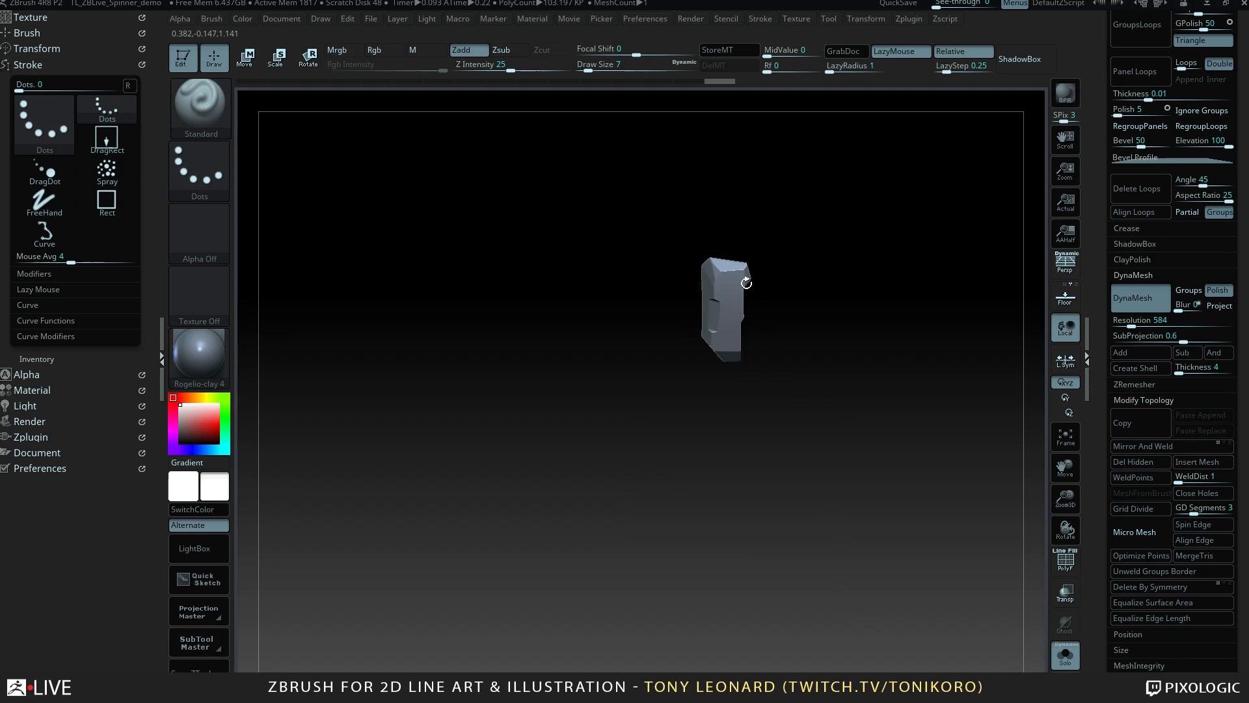
alt+drag(746, 282, 553, 205)
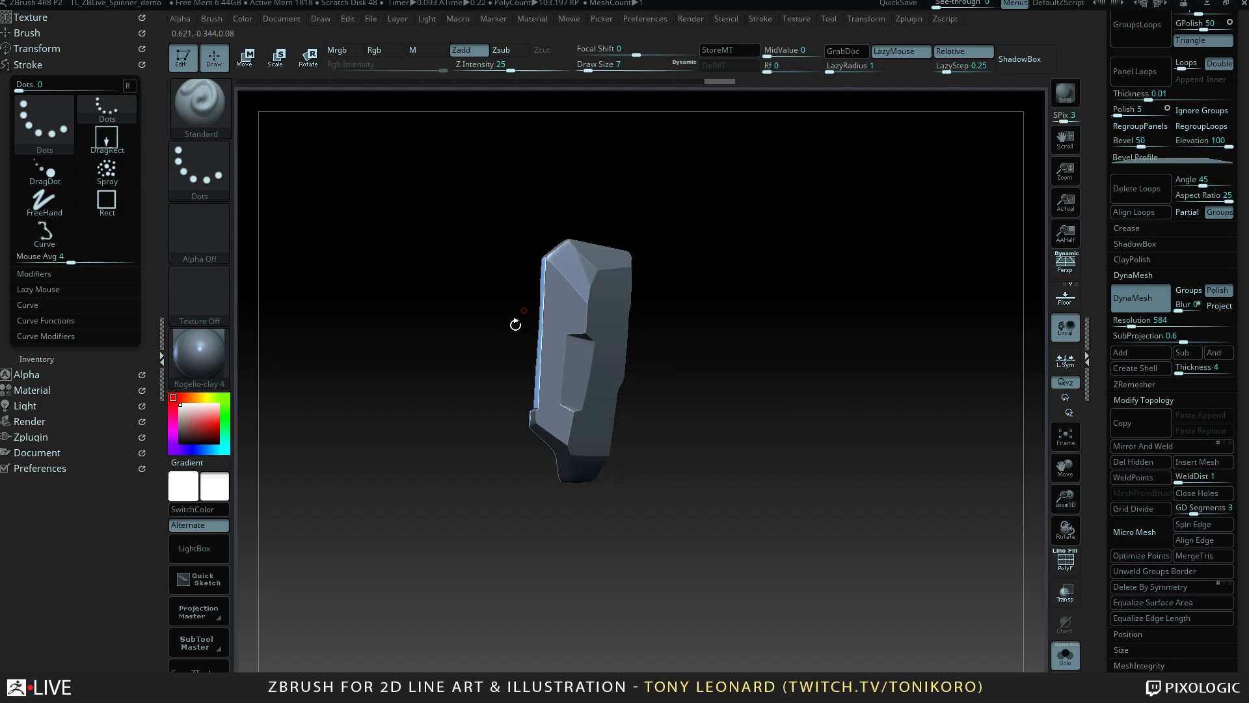
Flatten the facets at the panel's upper corner with the hPolish brush at draw size 51.
key(b)
key(h)
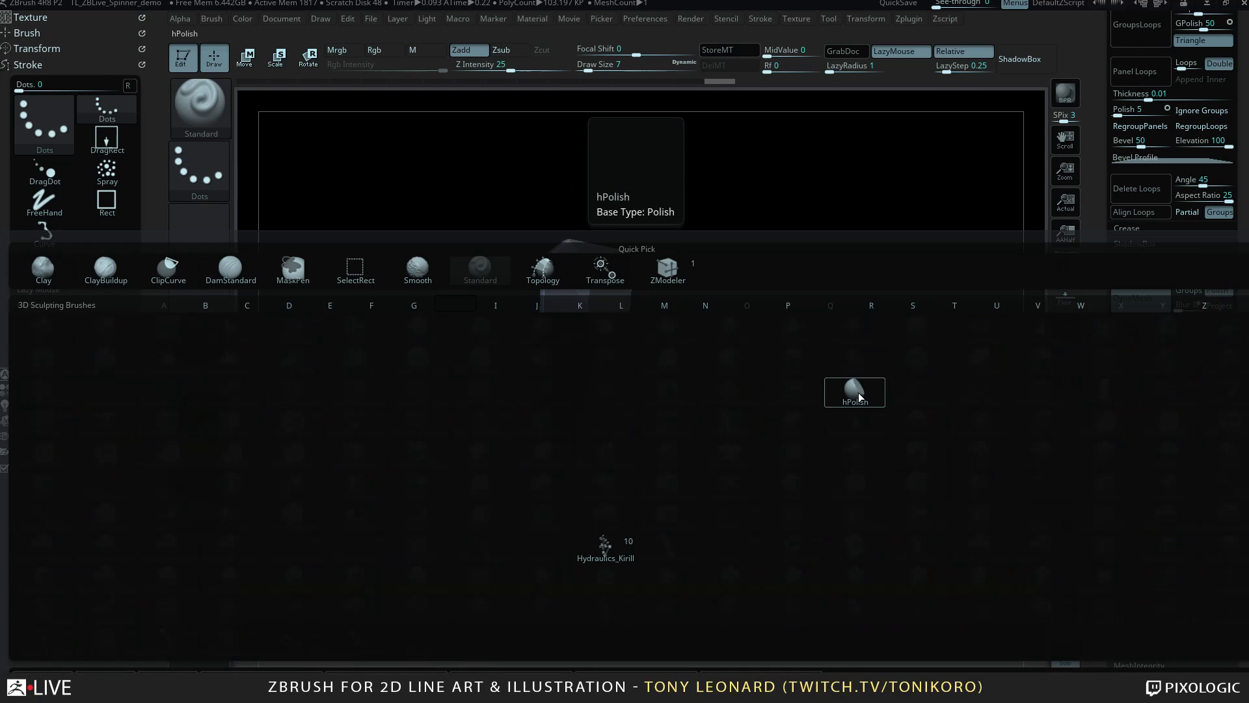
click(836, 383)
key(s)
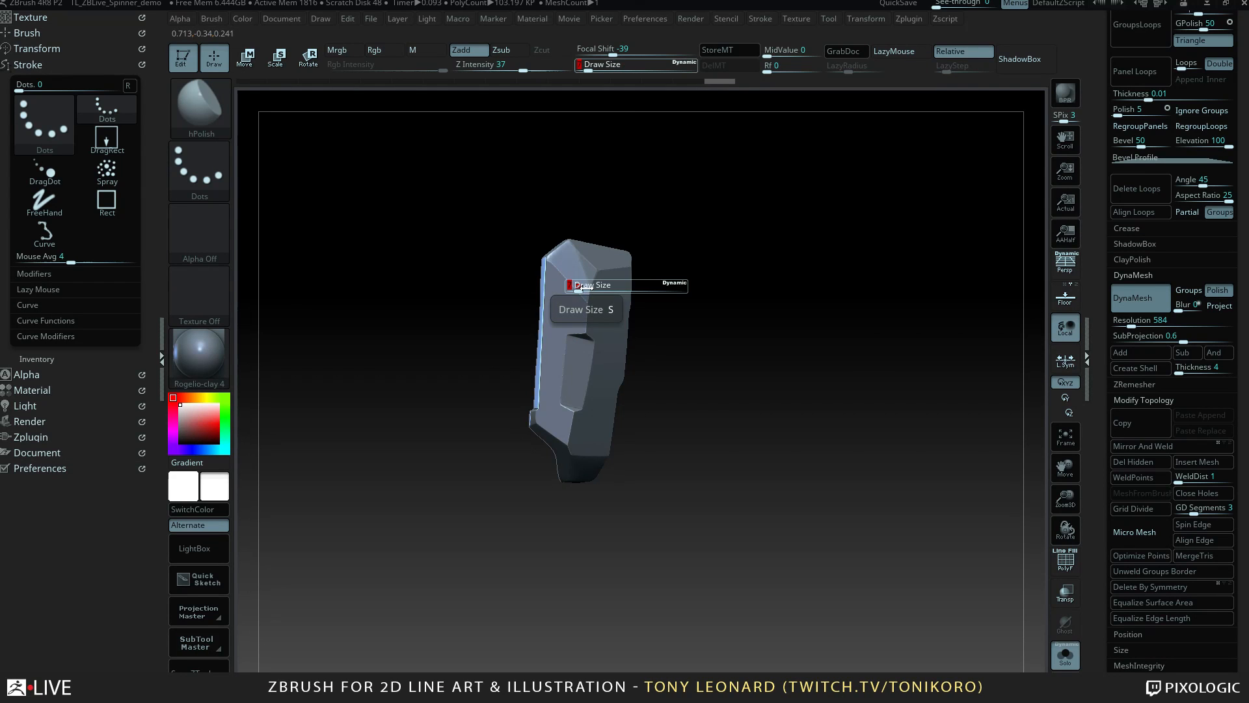
drag(575, 290, 586, 290)
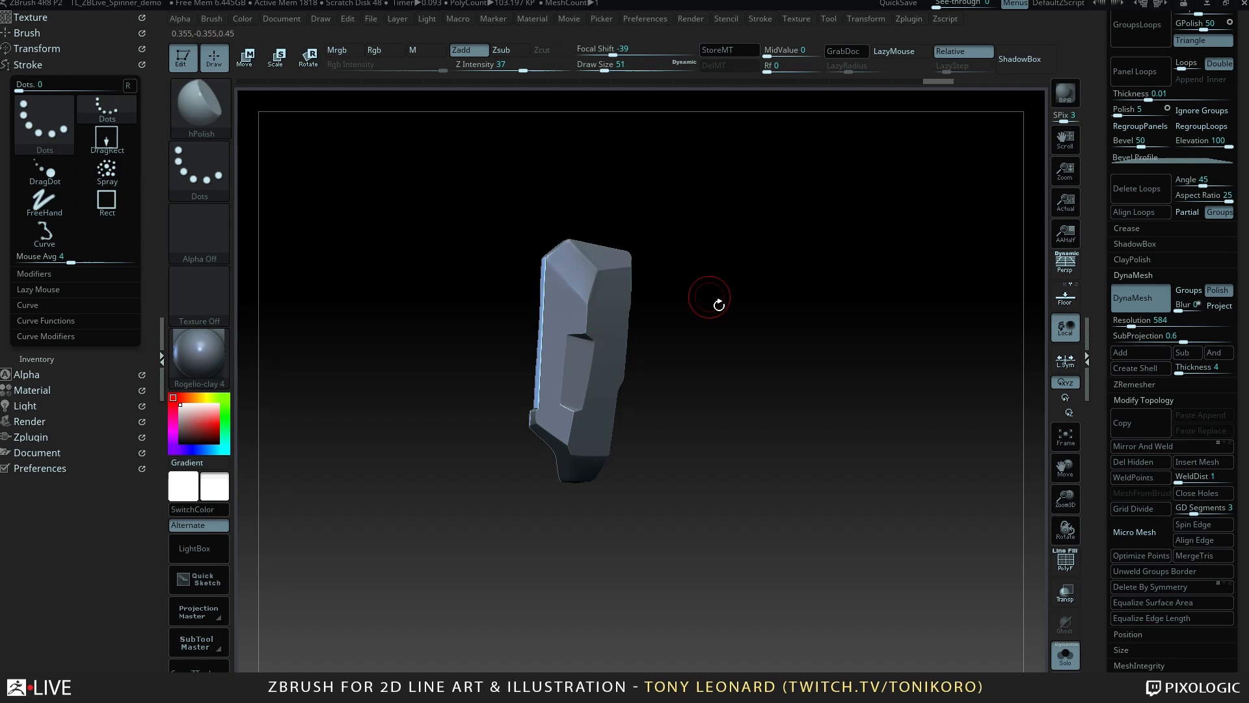
drag(718, 305, 735, 361)
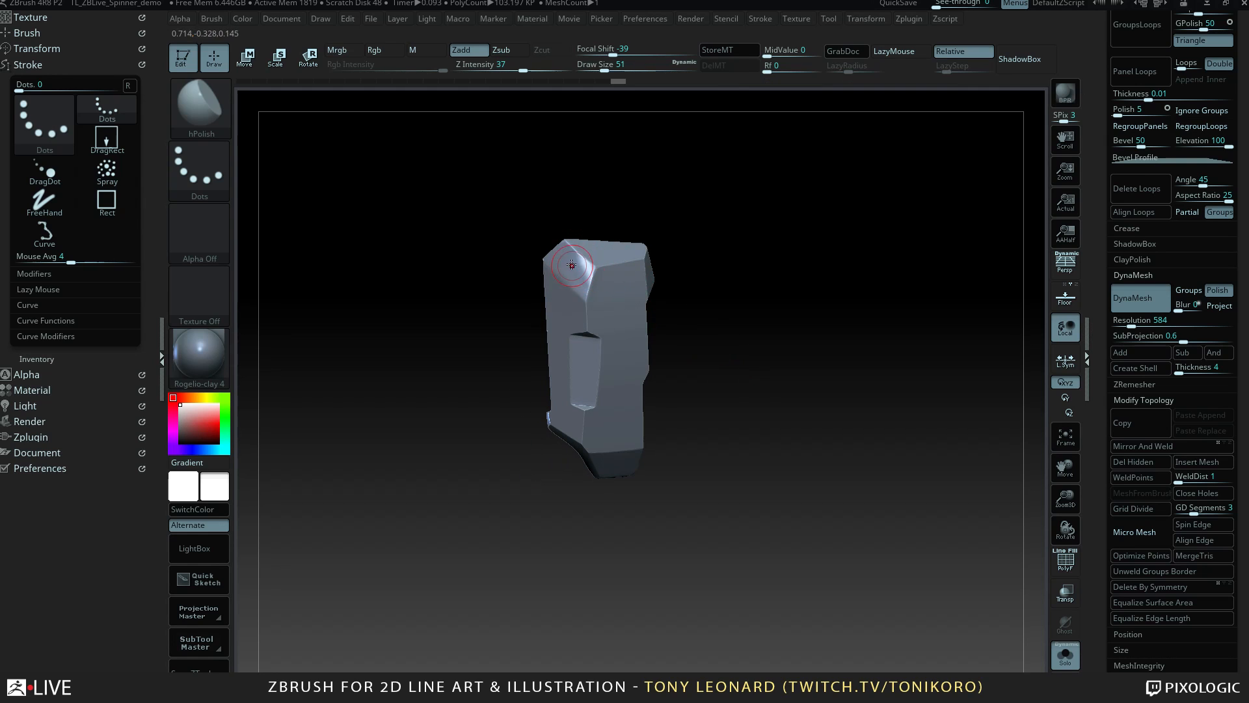
drag(748, 296, 782, 366)
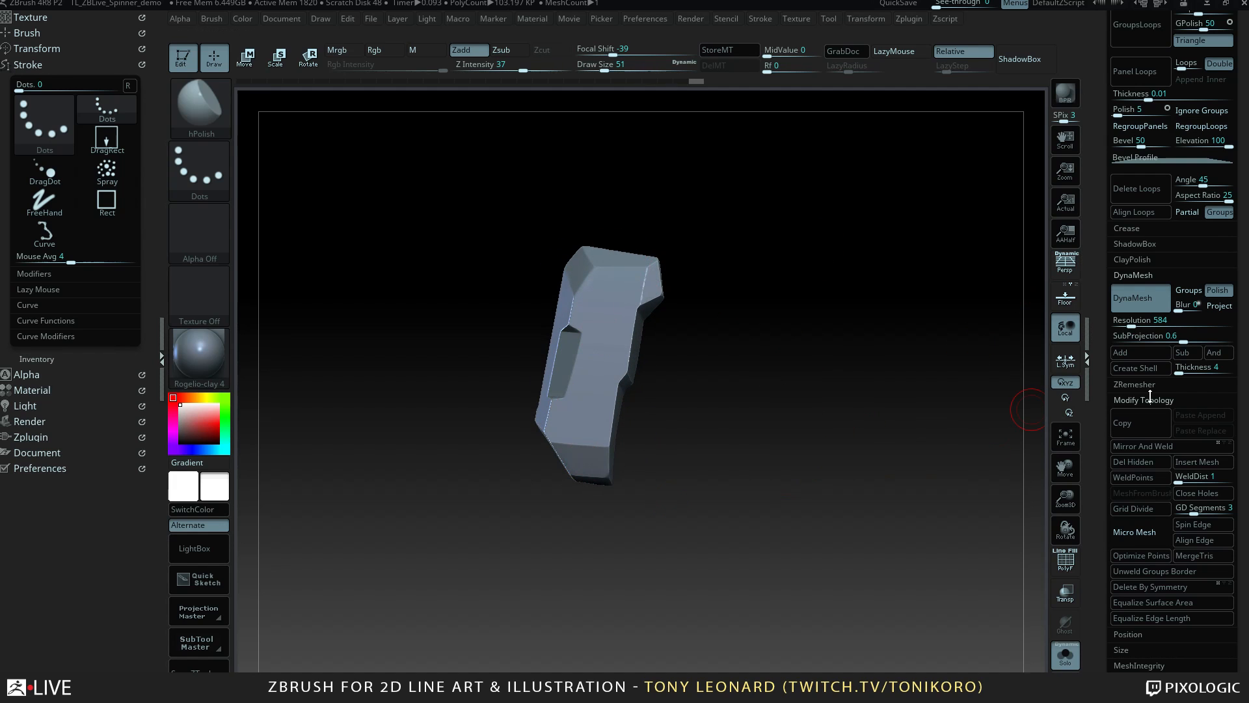
Flip the panel to the opposite side with the Mirror deformation and create its symmetrical counterpart with Mirror And Weld.
click(1168, 446)
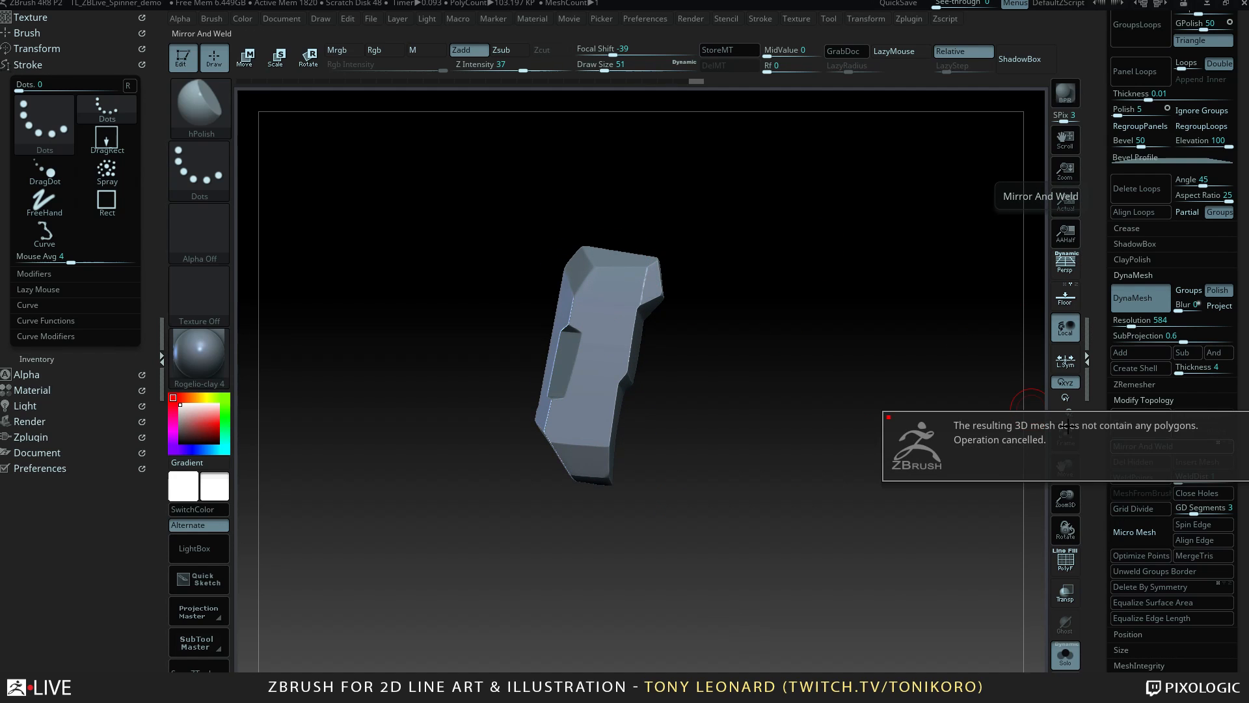
drag(1097, 567, 1093, 447)
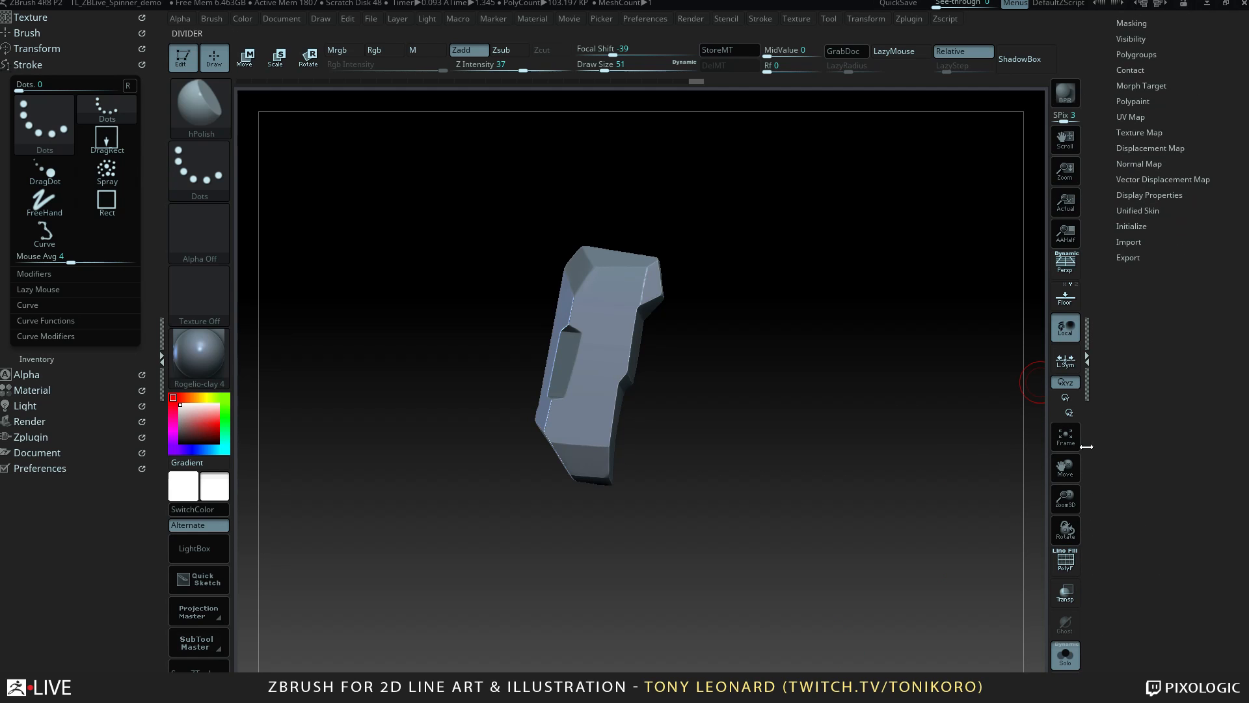
drag(1114, 316, 1129, 418)
drag(906, 480, 893, 515)
click(1139, 109)
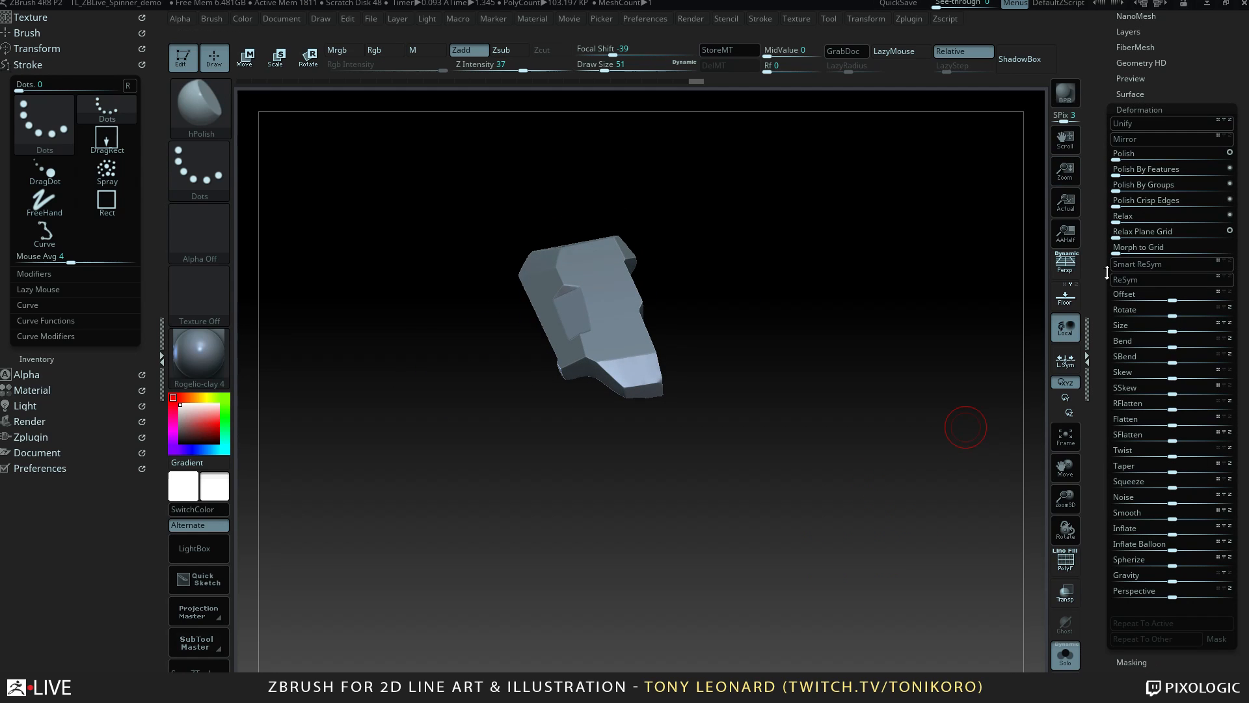
click(1152, 139)
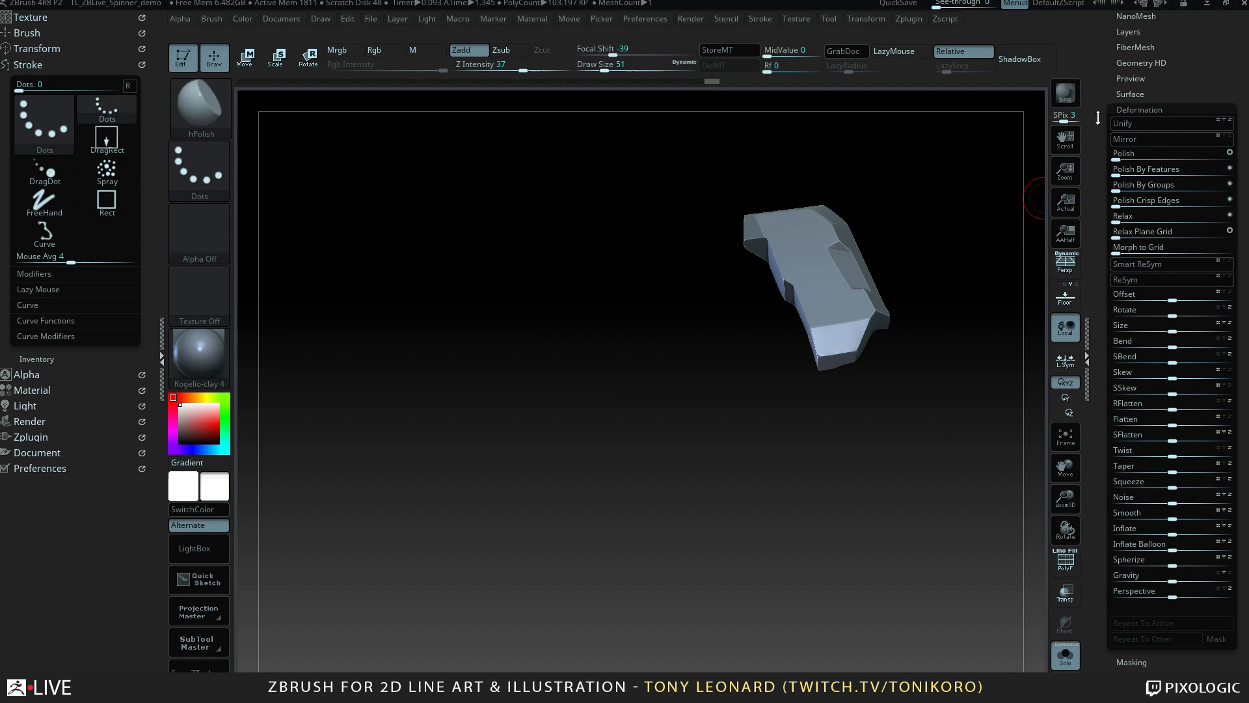
drag(1097, 118, 1099, 296)
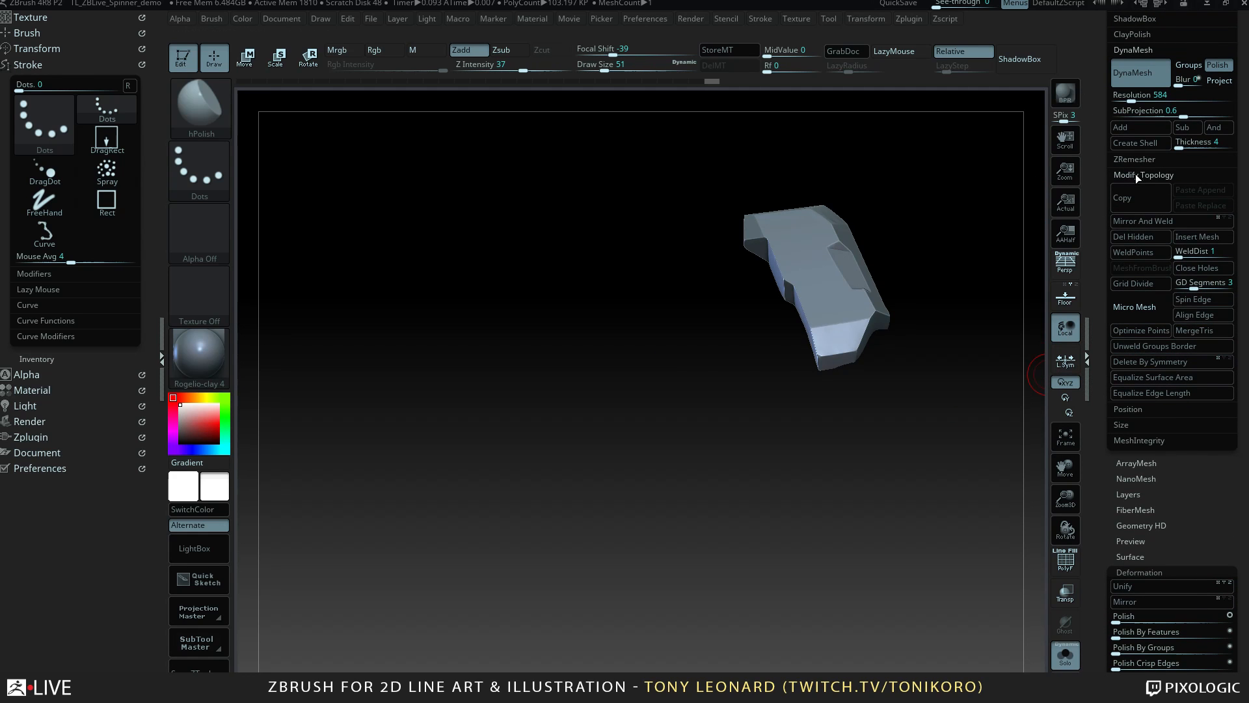
click(1150, 222)
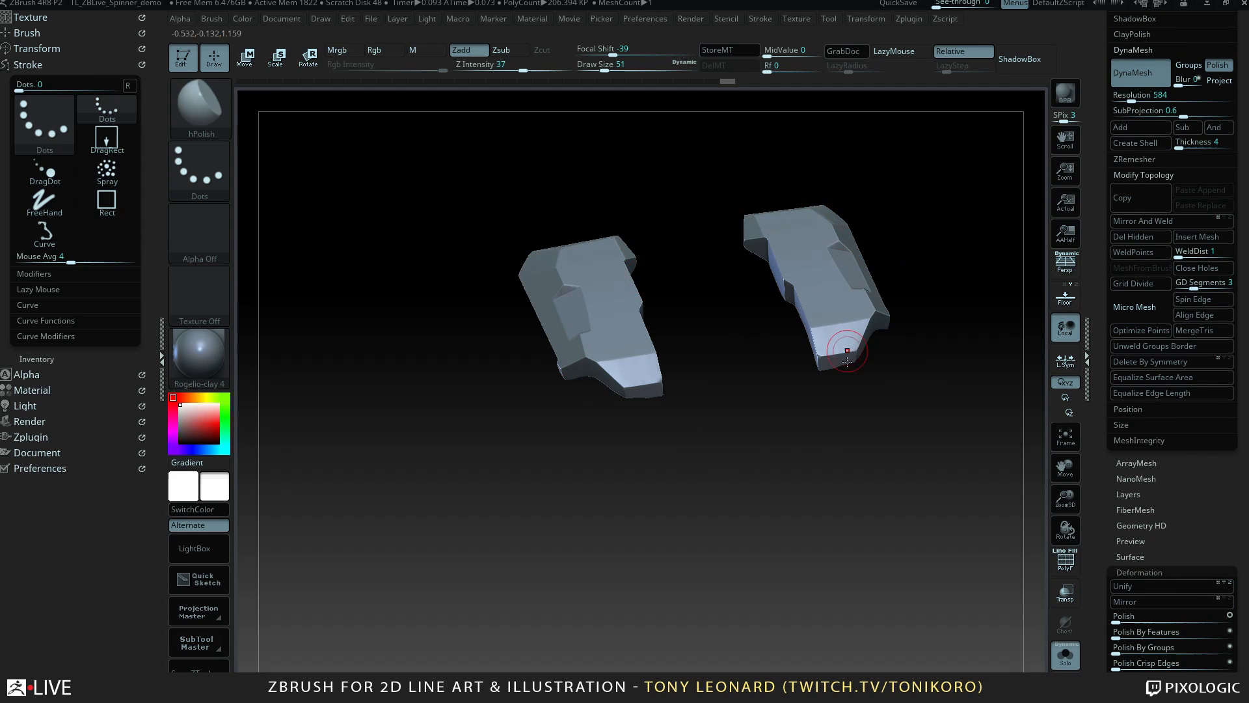
Turn off Solo mode to show the complete spinner around the mirrored panels.
drag(898, 553, 833, 584)
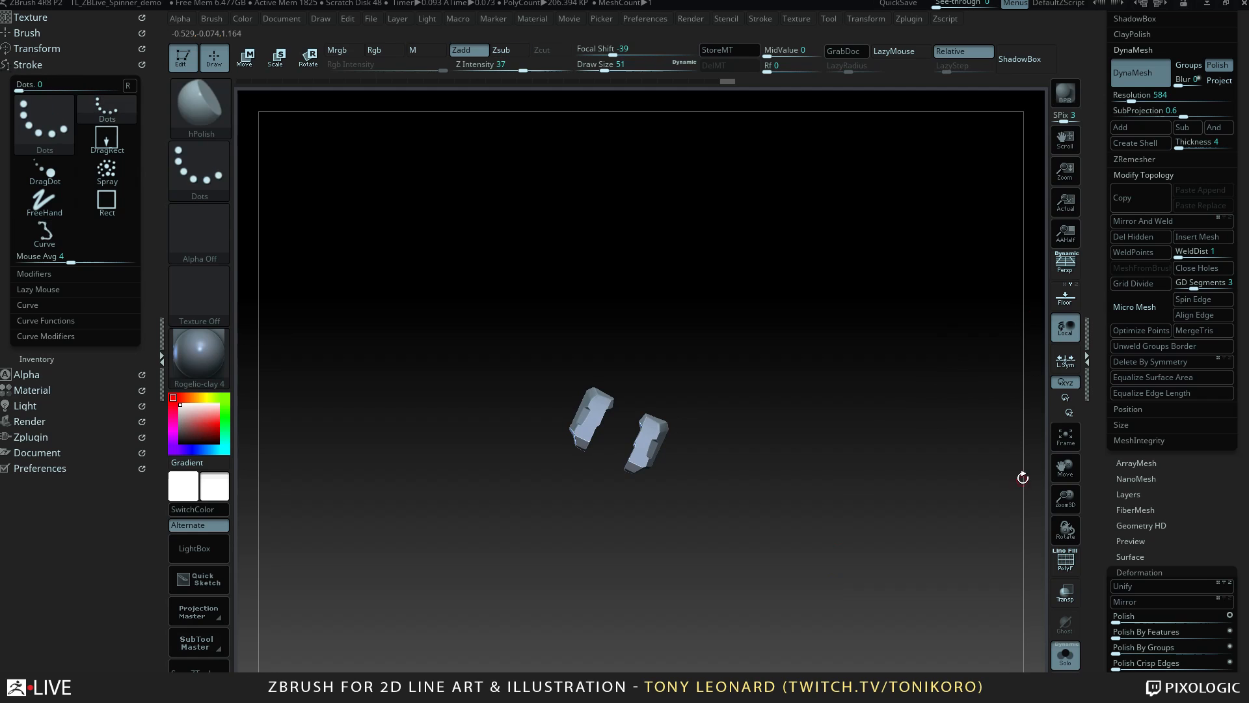
click(1065, 655)
drag(770, 509, 757, 536)
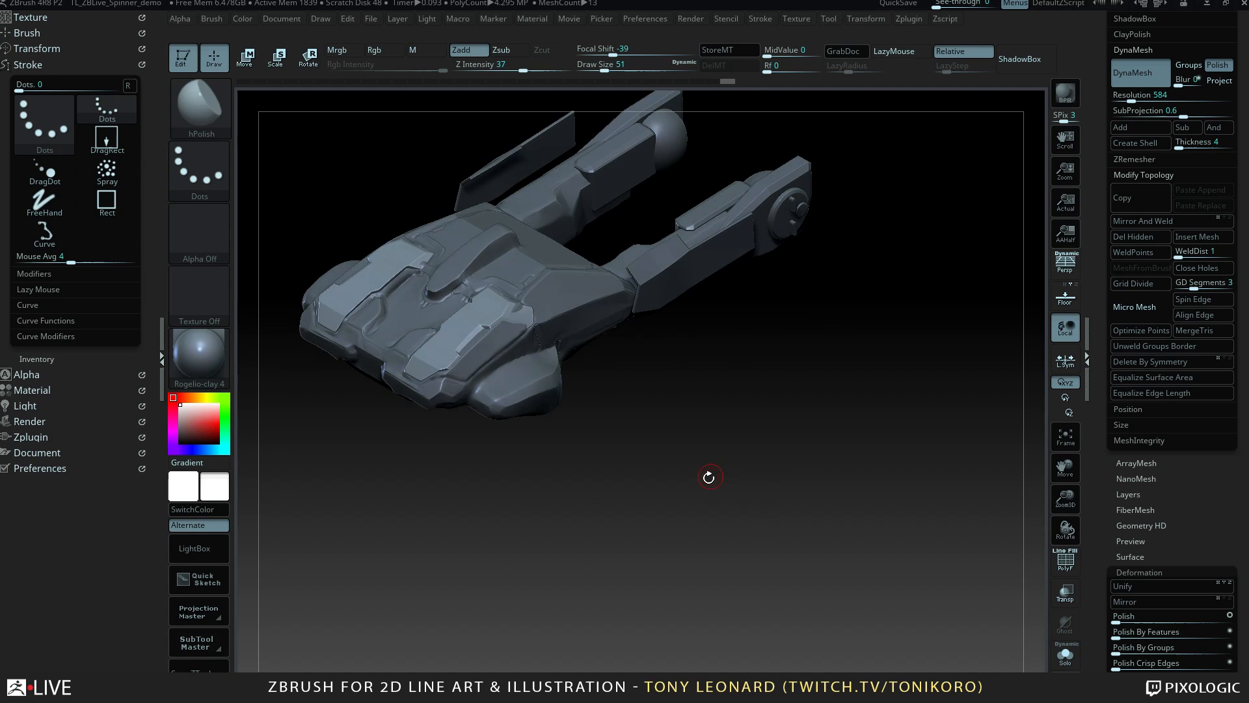
alt+drag(708, 476, 787, 511)
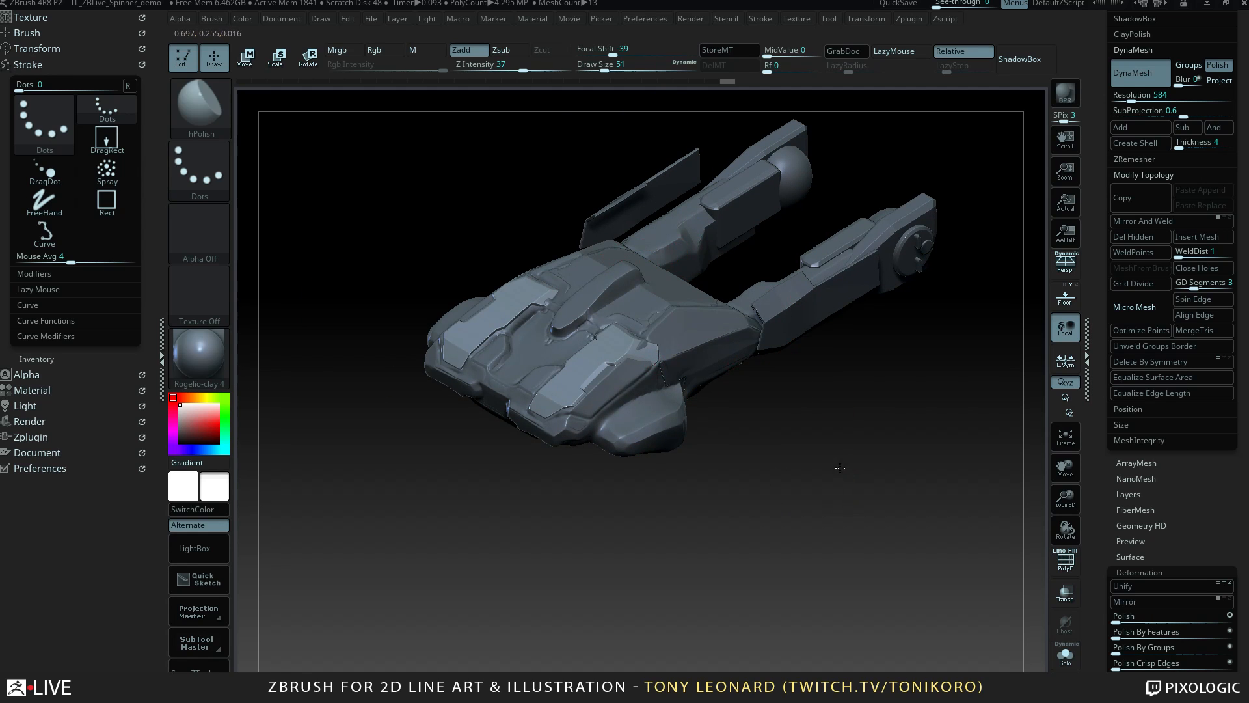
Examine how the mirrored front panels fit the spinner's hull from both sides and from low angles.
drag(840, 468, 846, 458)
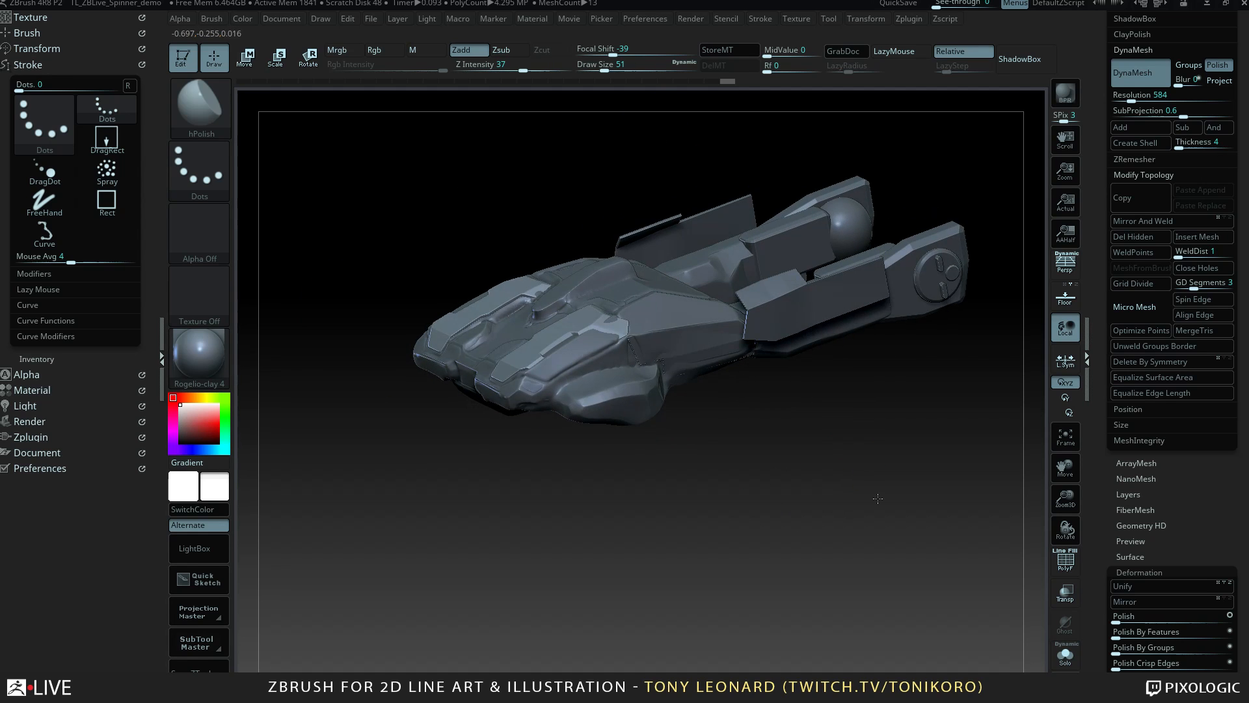
drag(878, 499, 582, 511)
drag(833, 491, 863, 470)
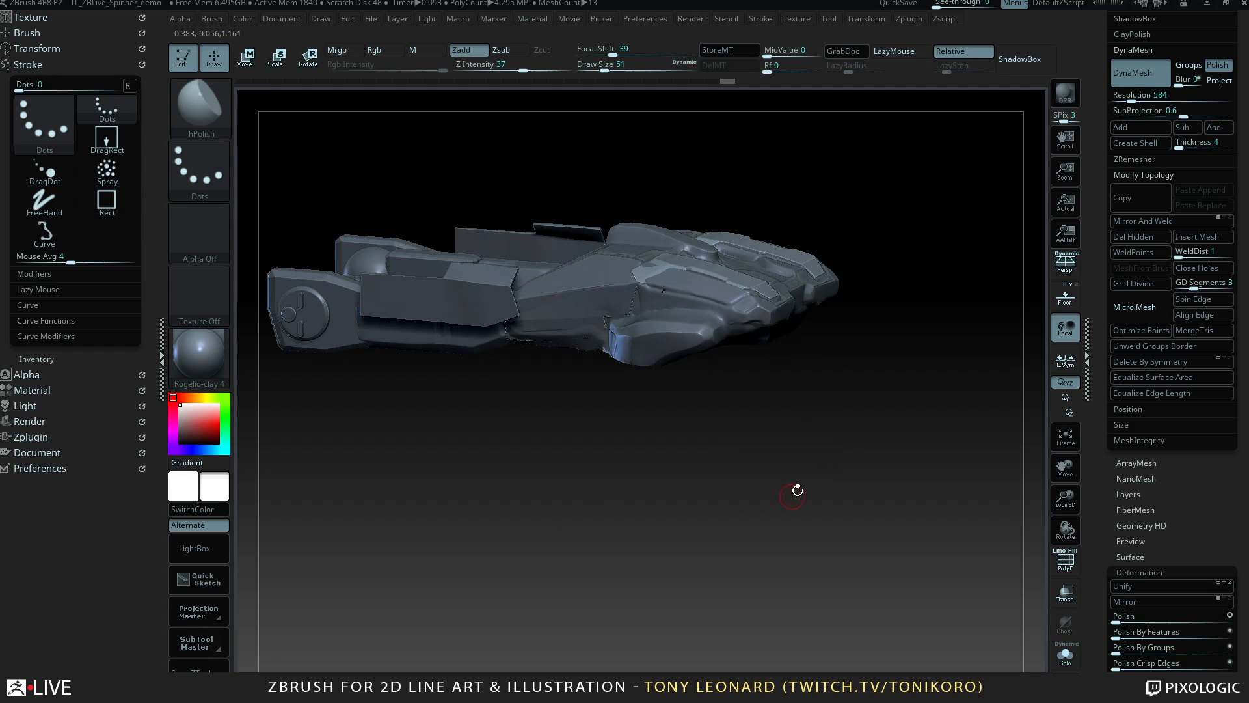
drag(796, 432, 559, 276)
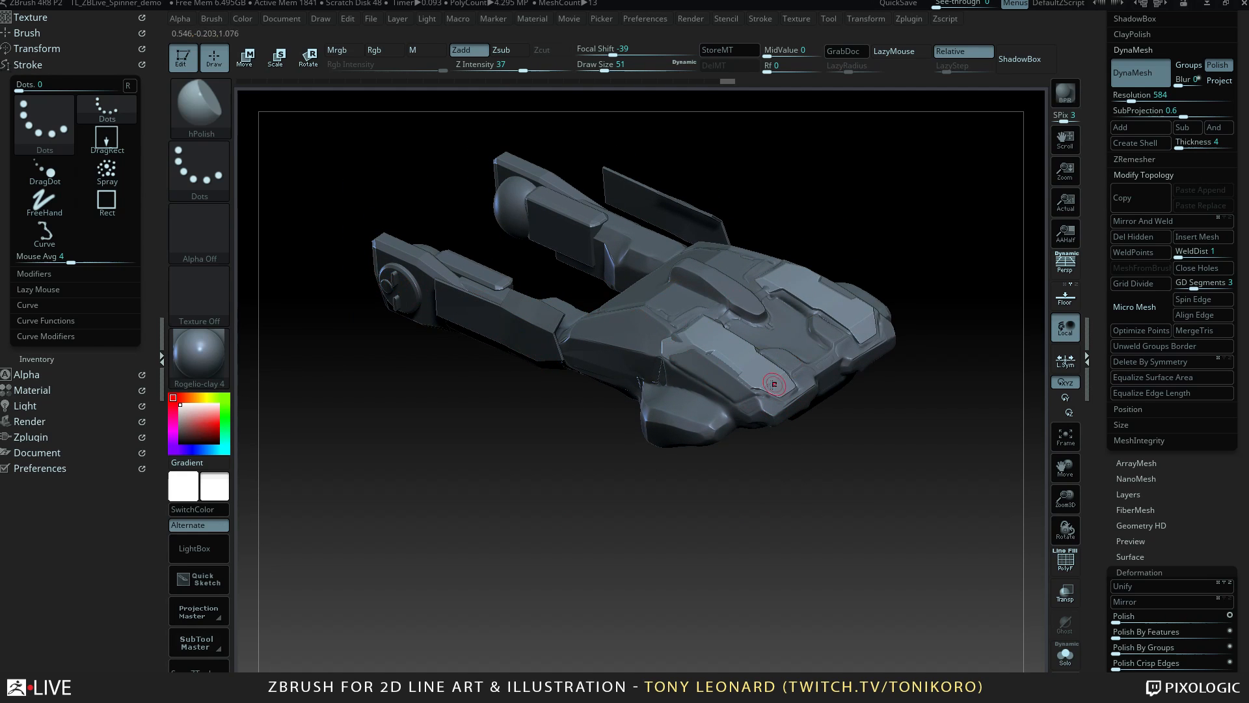
drag(820, 486, 845, 510)
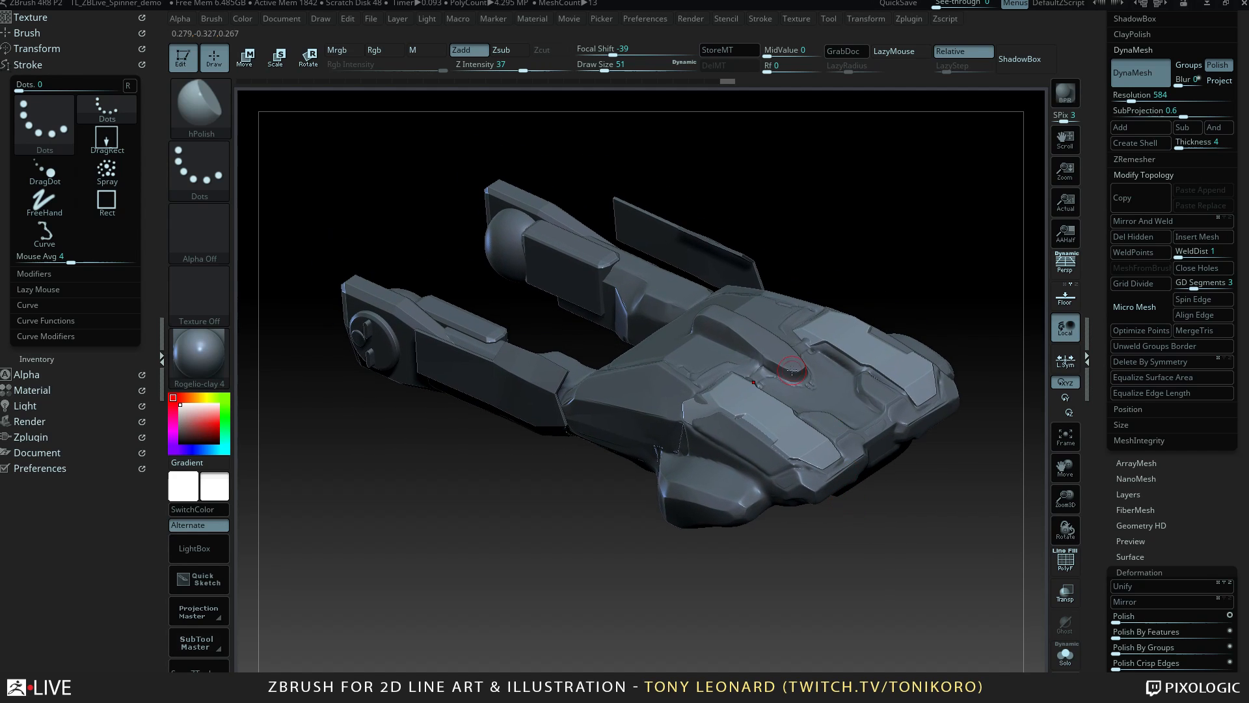
drag(474, 530, 479, 523)
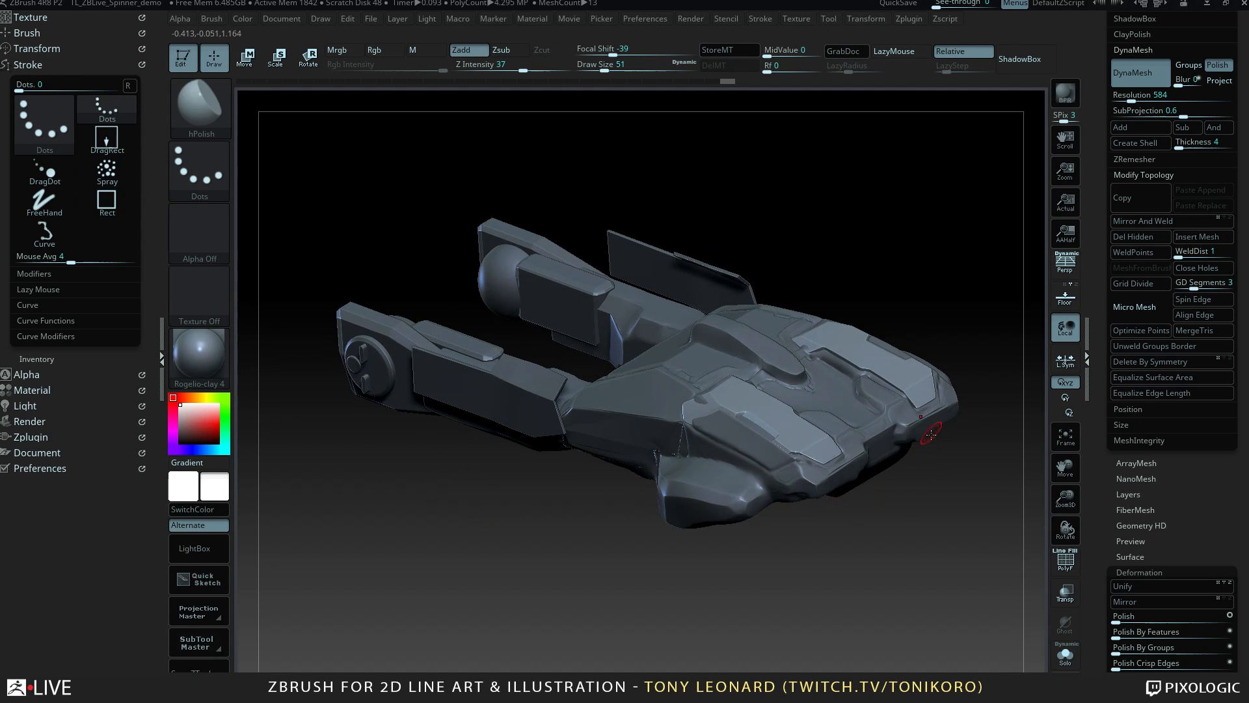
drag(948, 518, 932, 450)
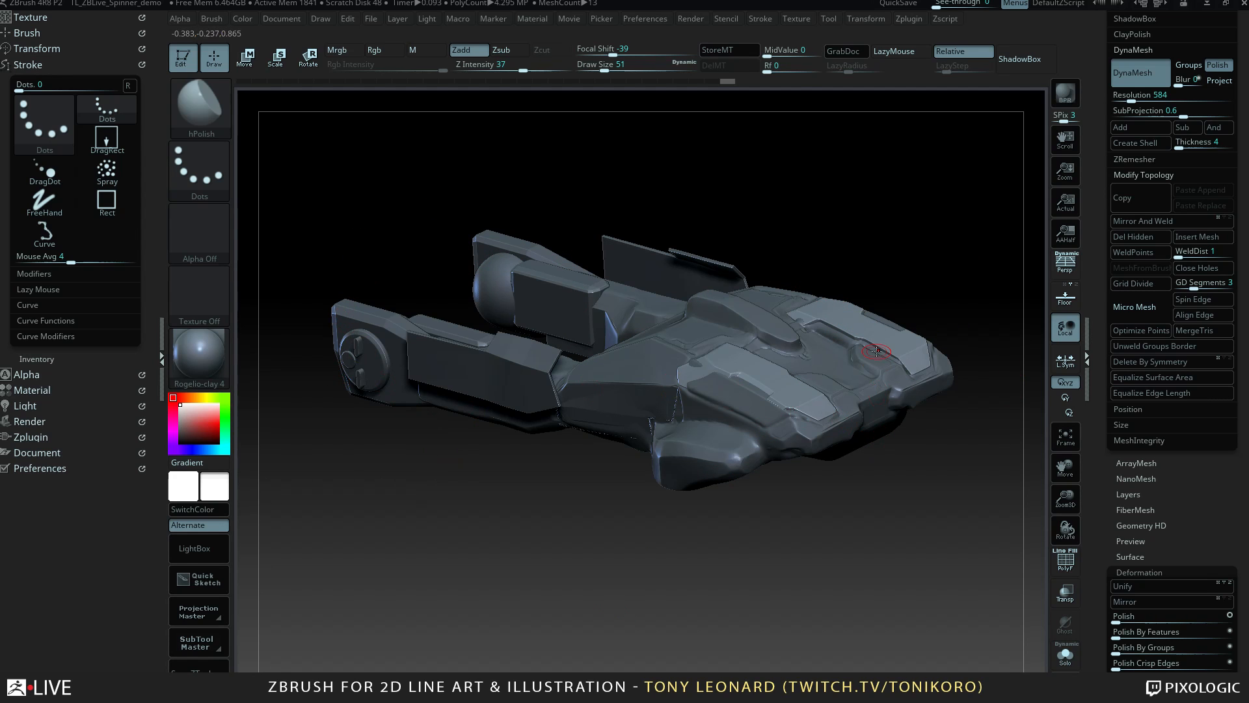
drag(875, 495, 892, 446)
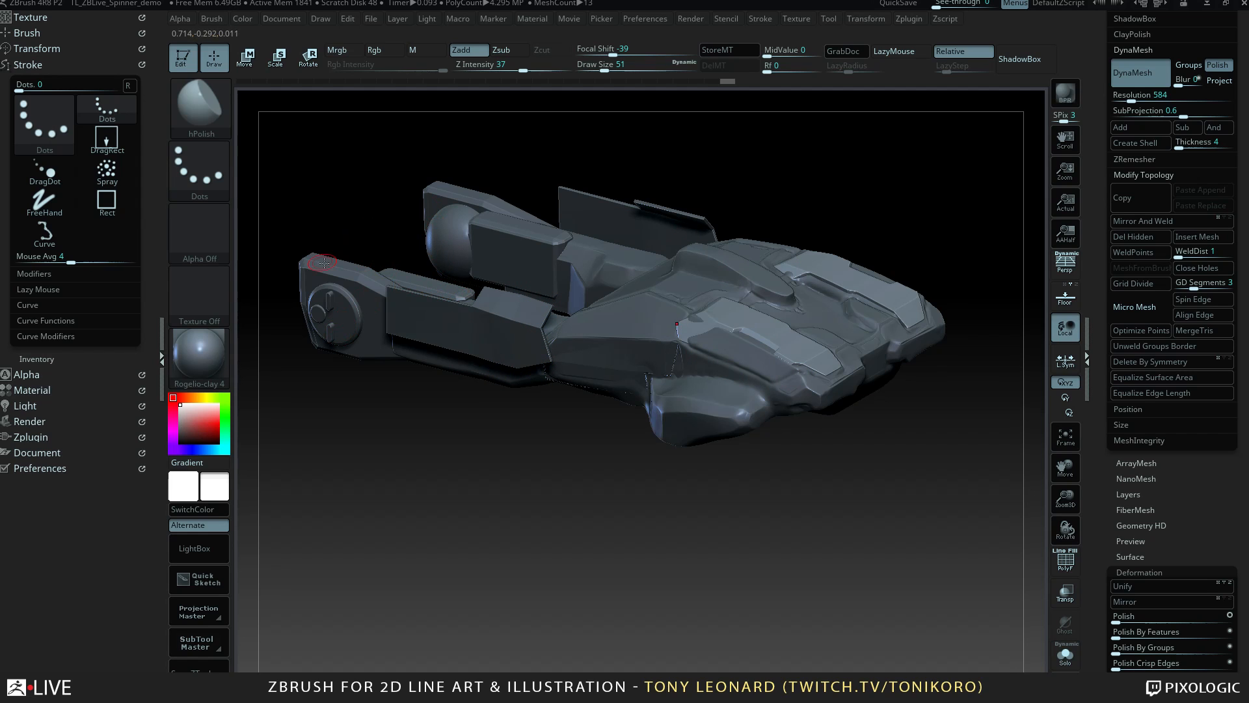
mouse_move(447, 463)
mouse_down()
mouse_move(438, 452)
mouse_move(507, 460)
mouse_move(532, 435)
mouse_move(571, 443)
mouse_up()
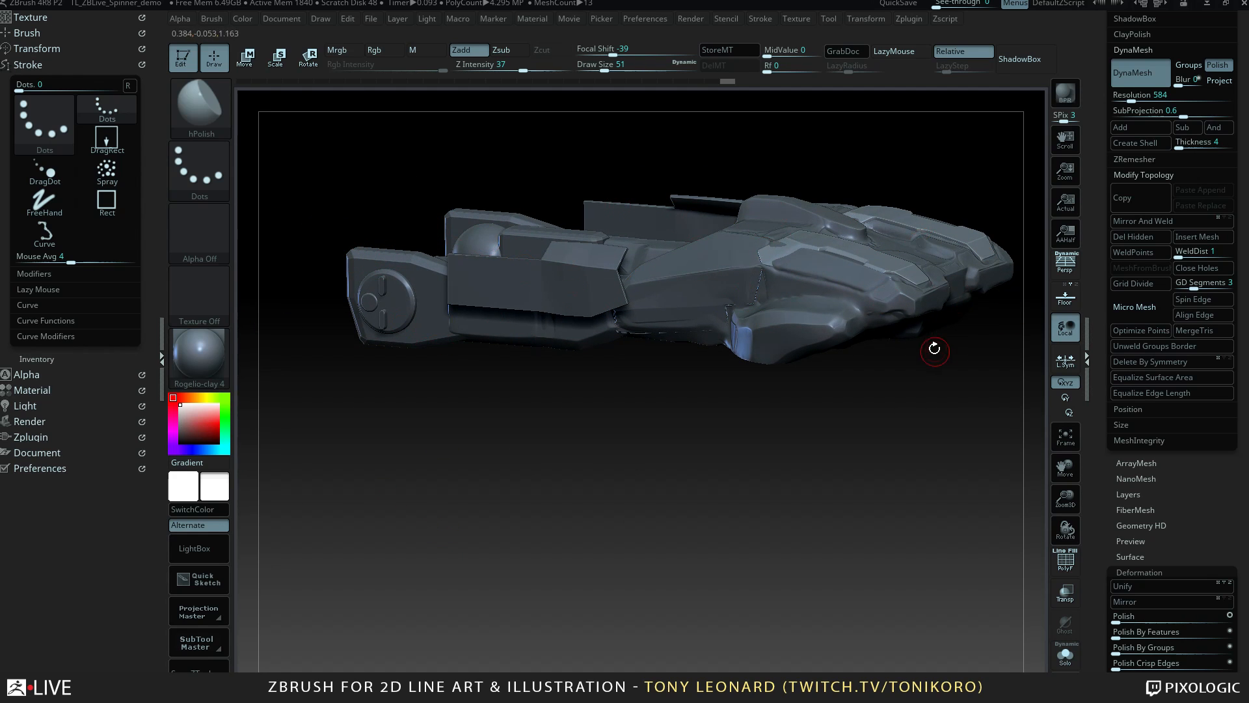
Examine the complete spinner's side panels, rear pods and upper hull from raised and low three-quarter angles.
drag(901, 448, 854, 434)
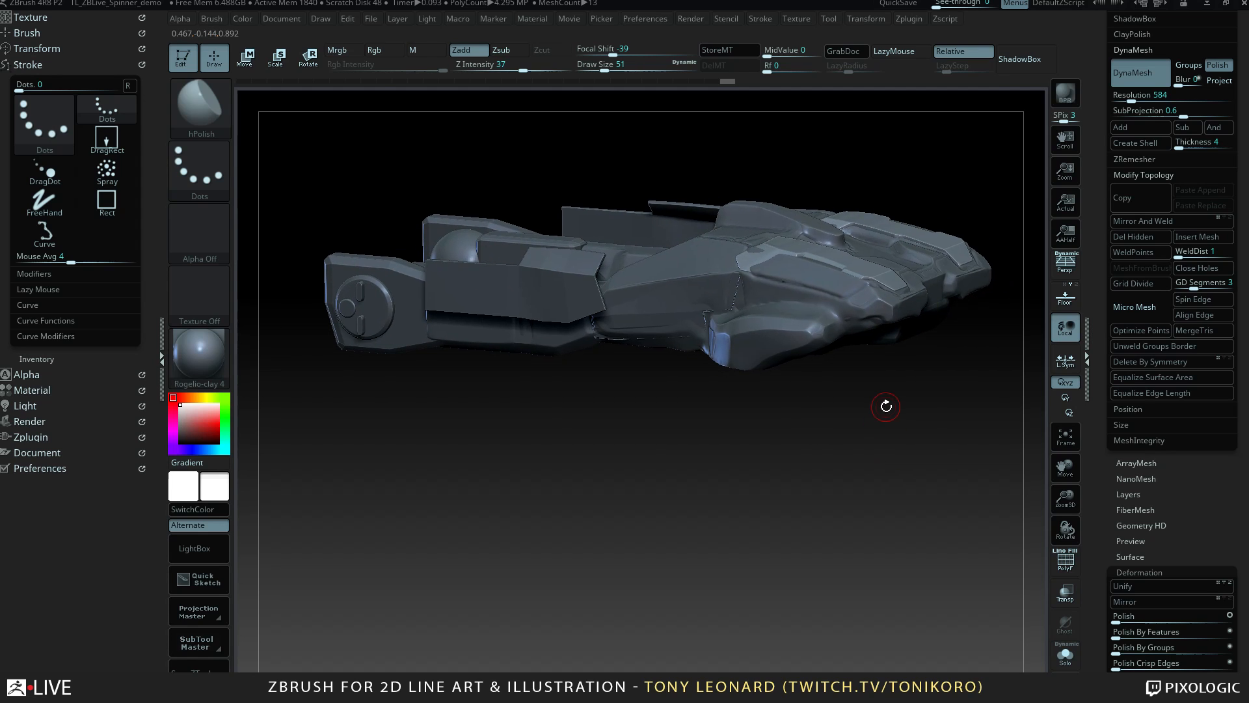
mouse_move(203, 334)
drag(847, 469, 868, 482)
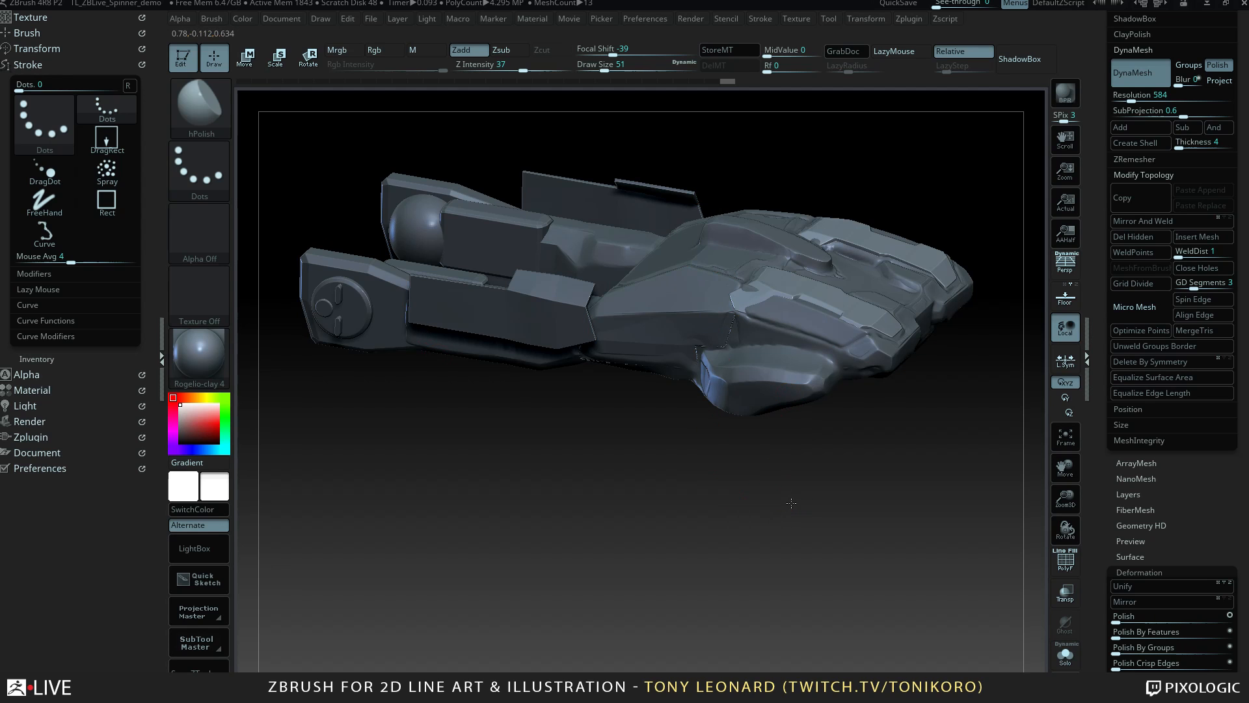
drag(791, 503, 829, 511)
alt+drag(588, 549, 648, 522)
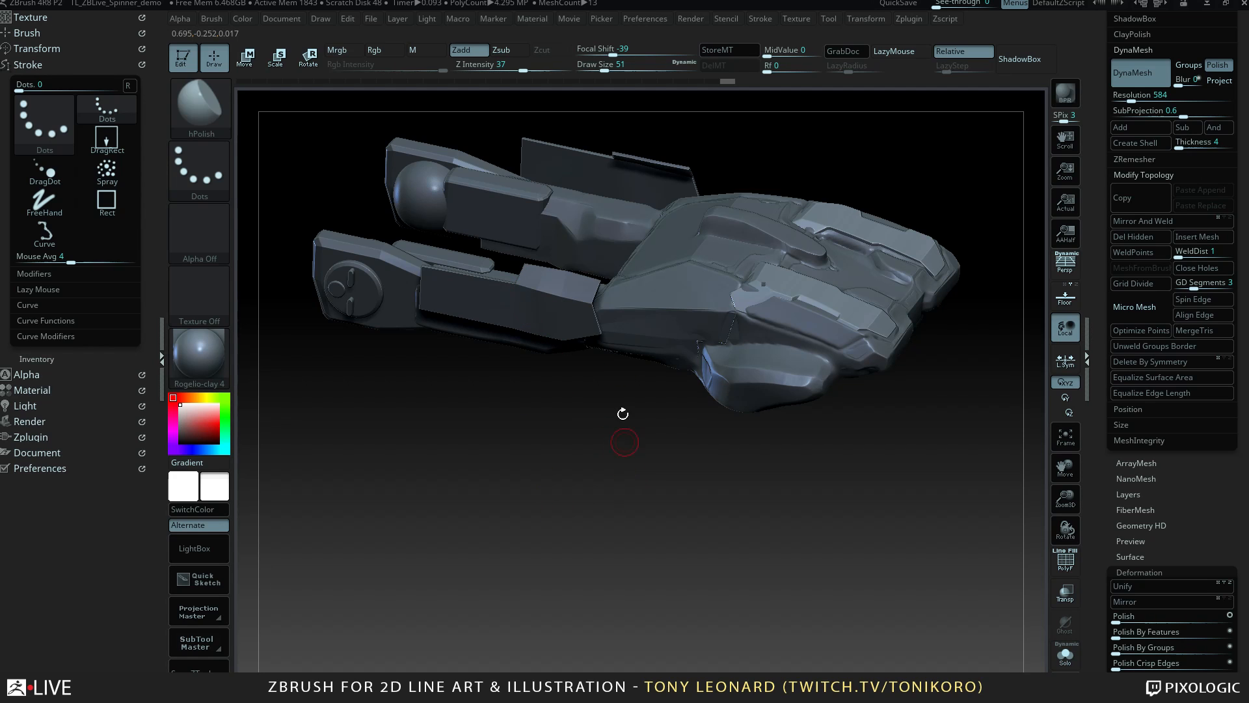
drag(640, 422, 644, 427)
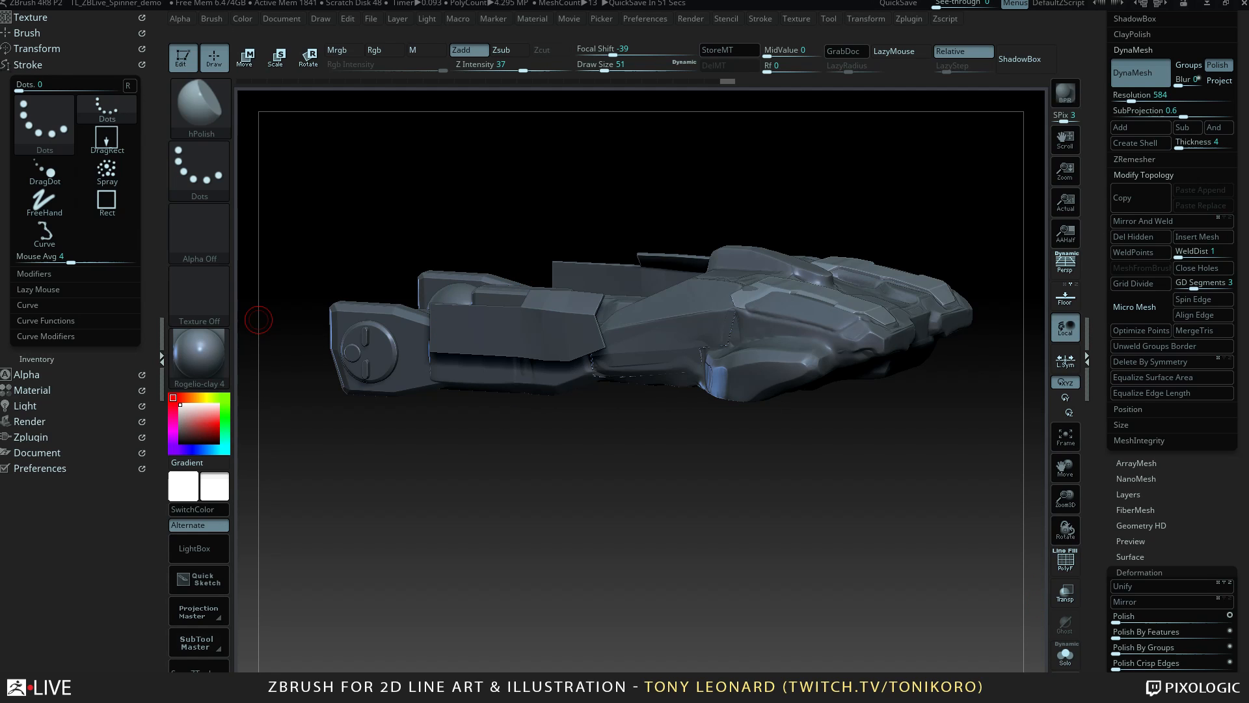
key(alt+Tab)
key(alt+Tab)
key(alt+Tab)
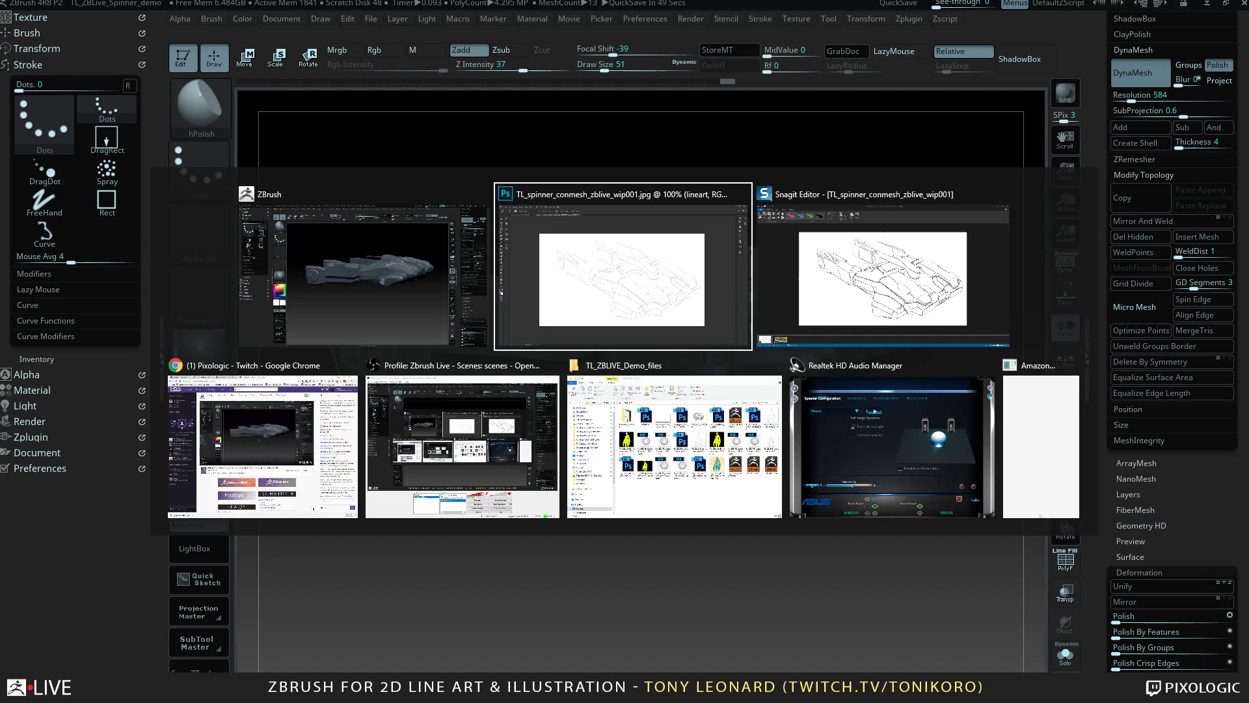
key(alt+Tab)
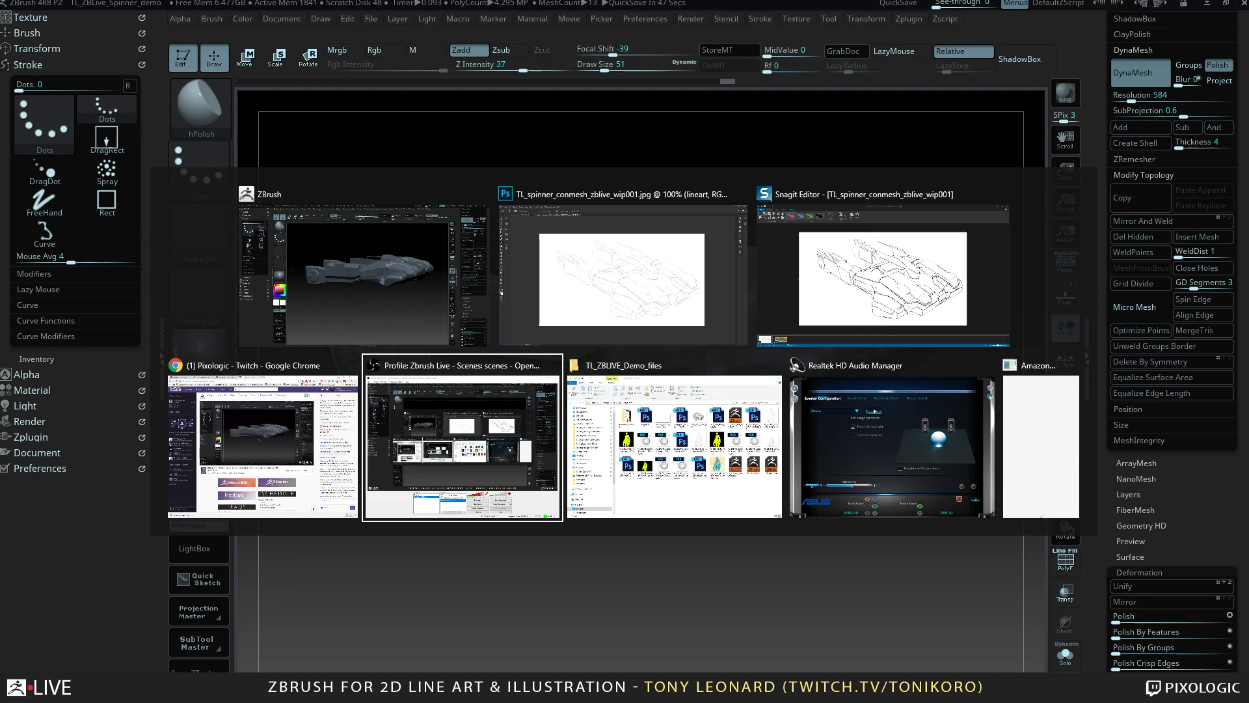
key(Escape)
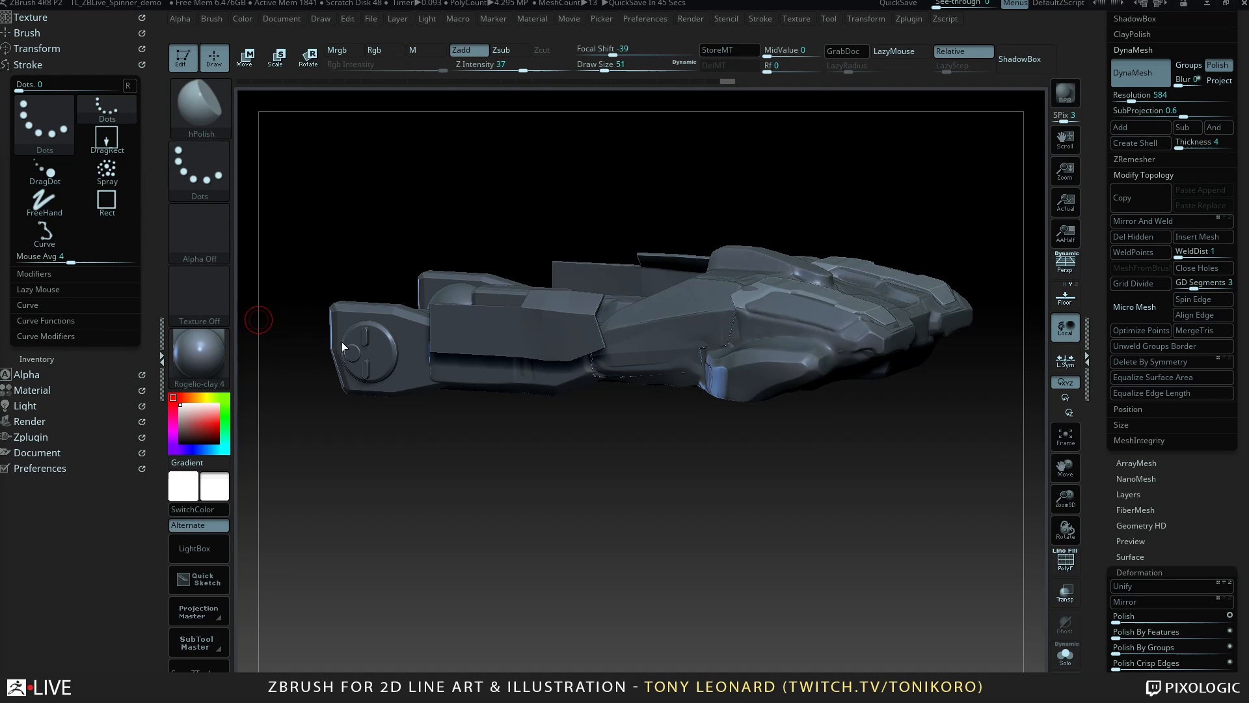